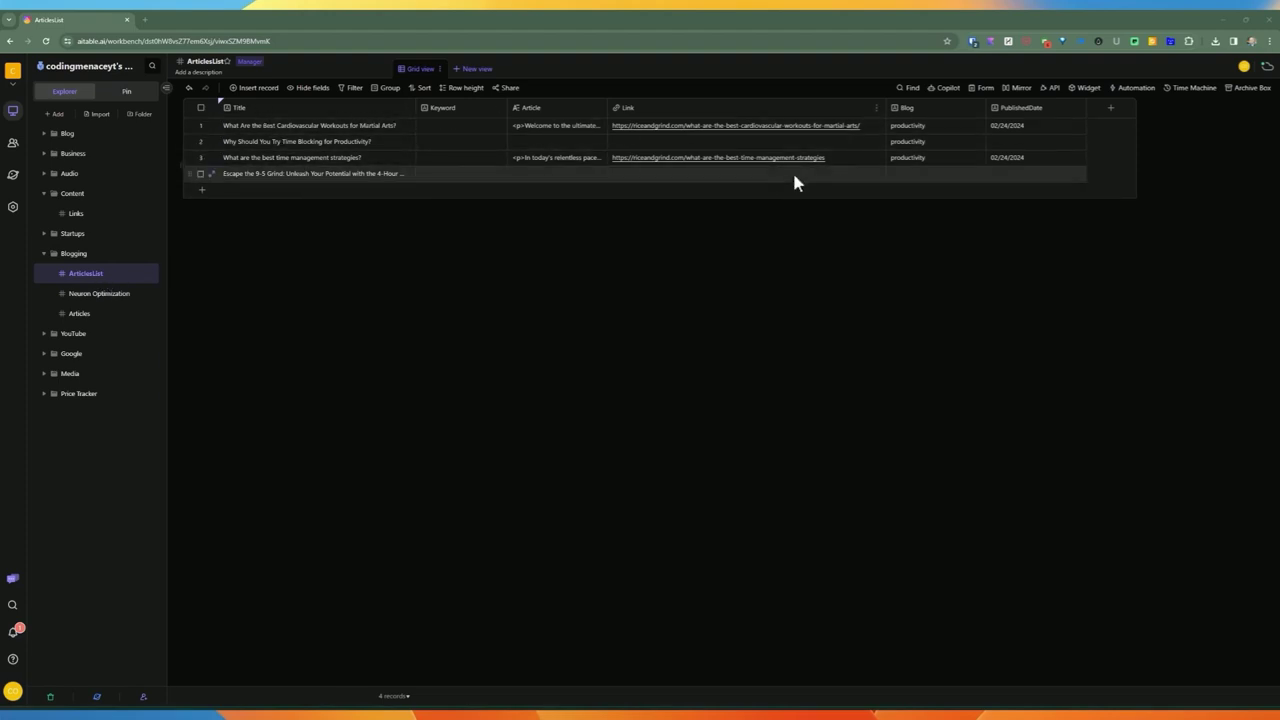
- Check the field settings of the Title and Keyword columns in the ArticlesList datasheet, leaving both unchanged
double_click(242, 106)
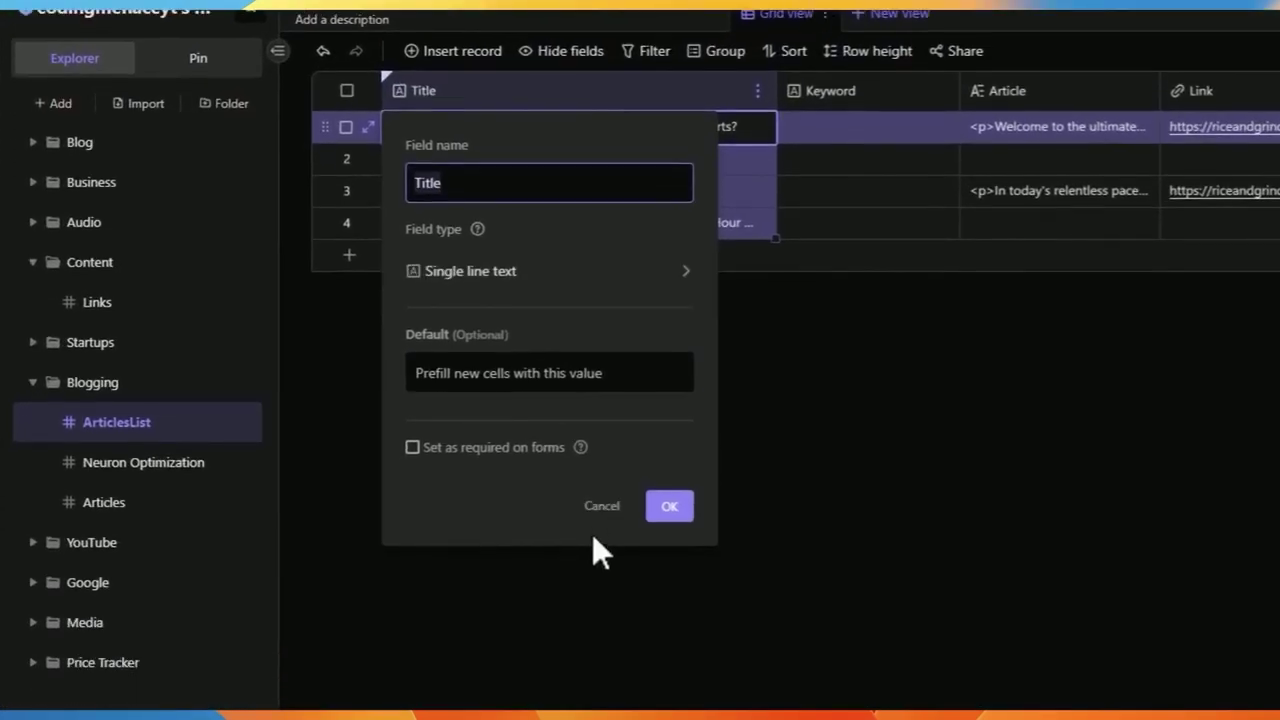
click(601, 506)
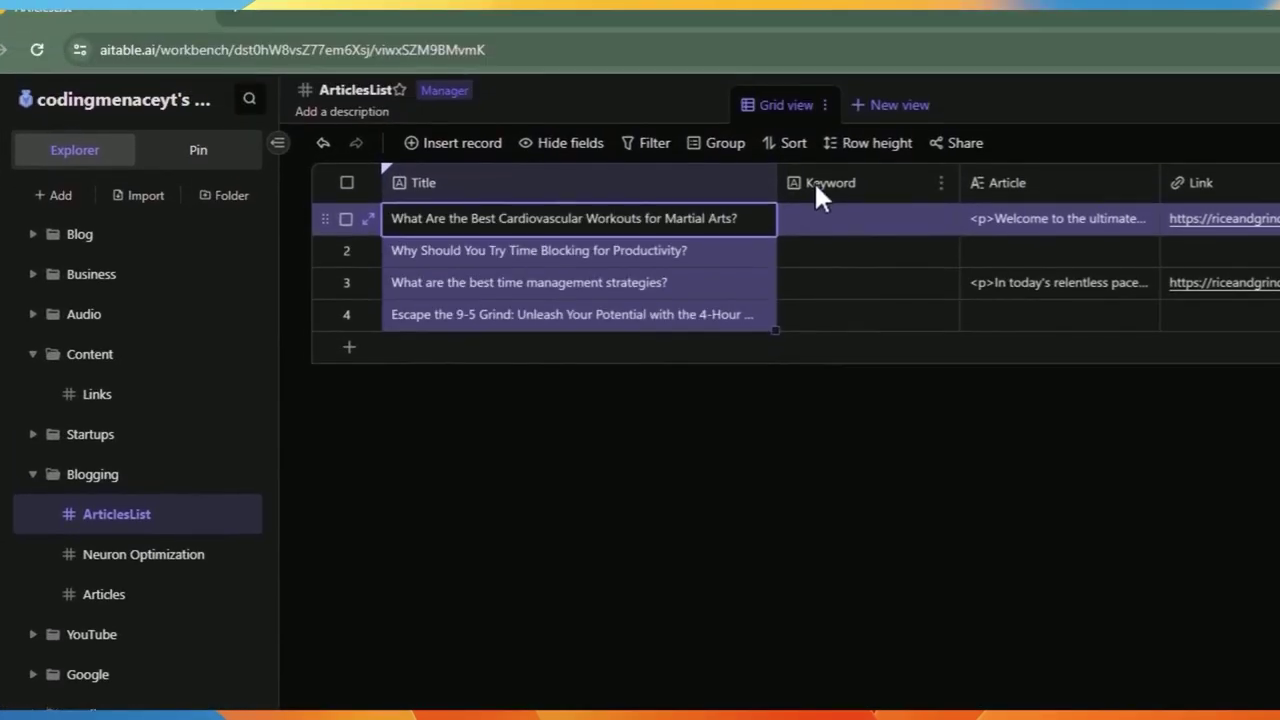
click(808, 93)
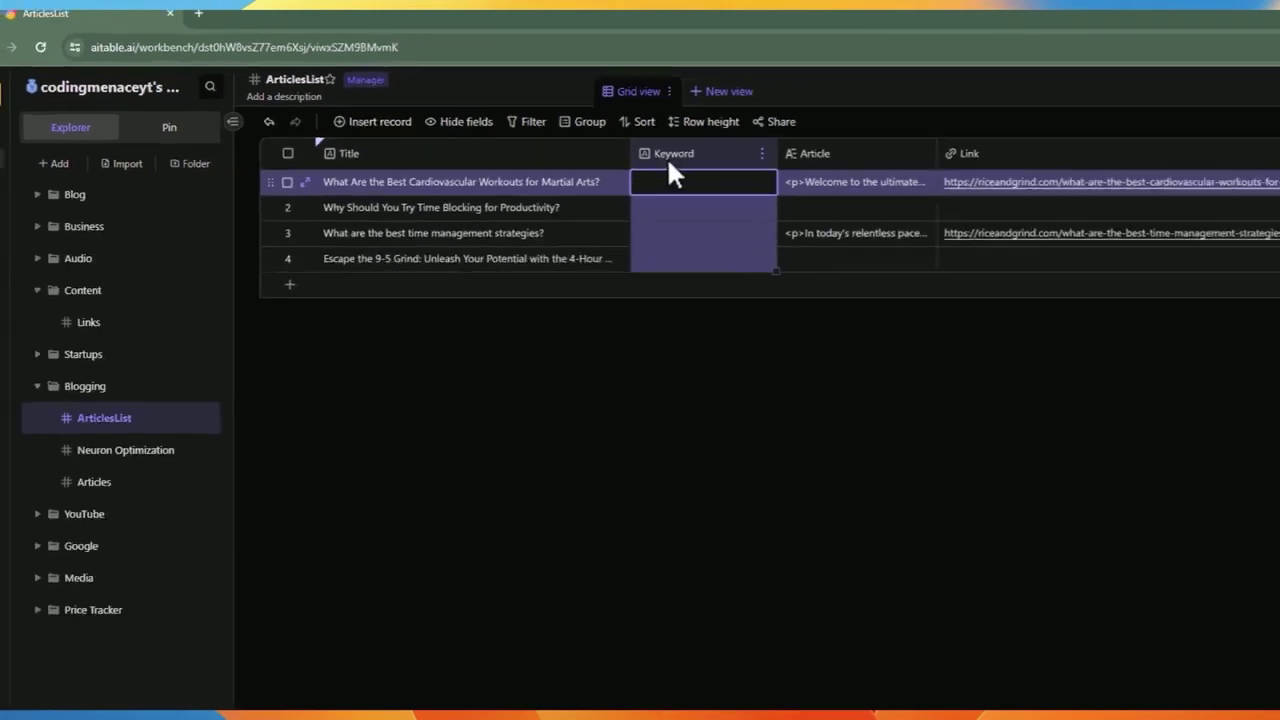
click(97, 395)
click(160, 462)
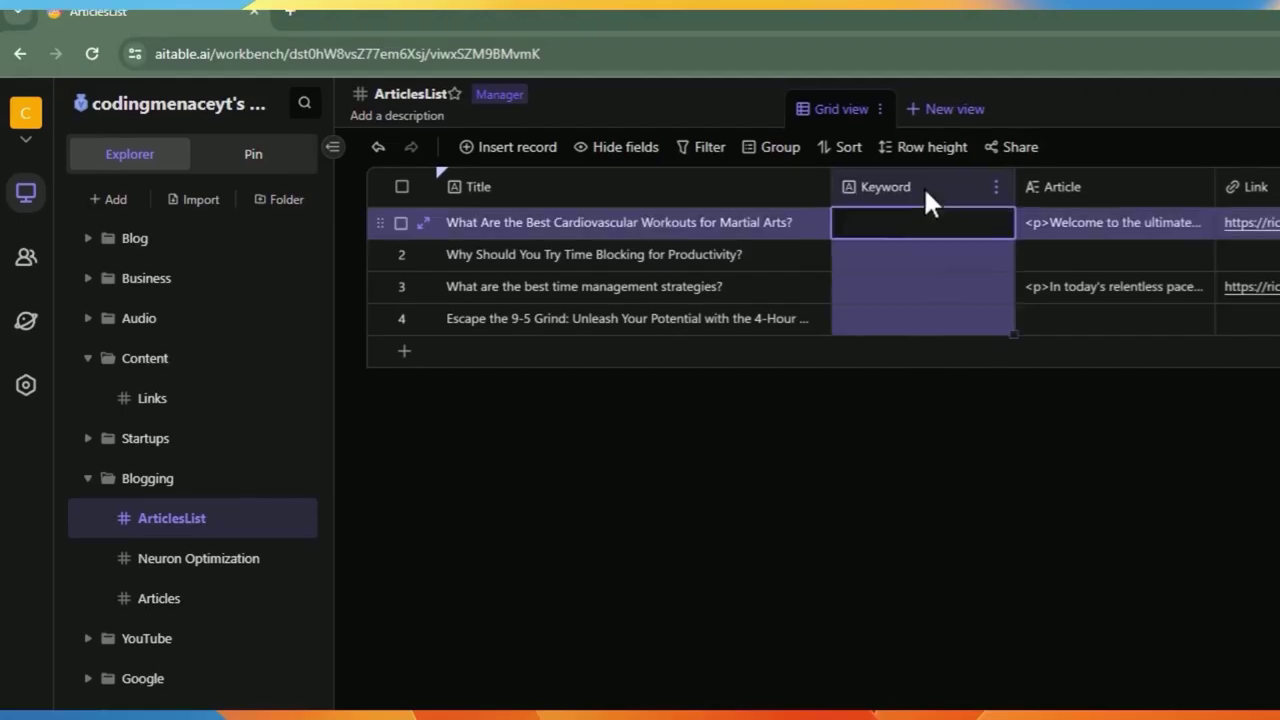
double_click(925, 190)
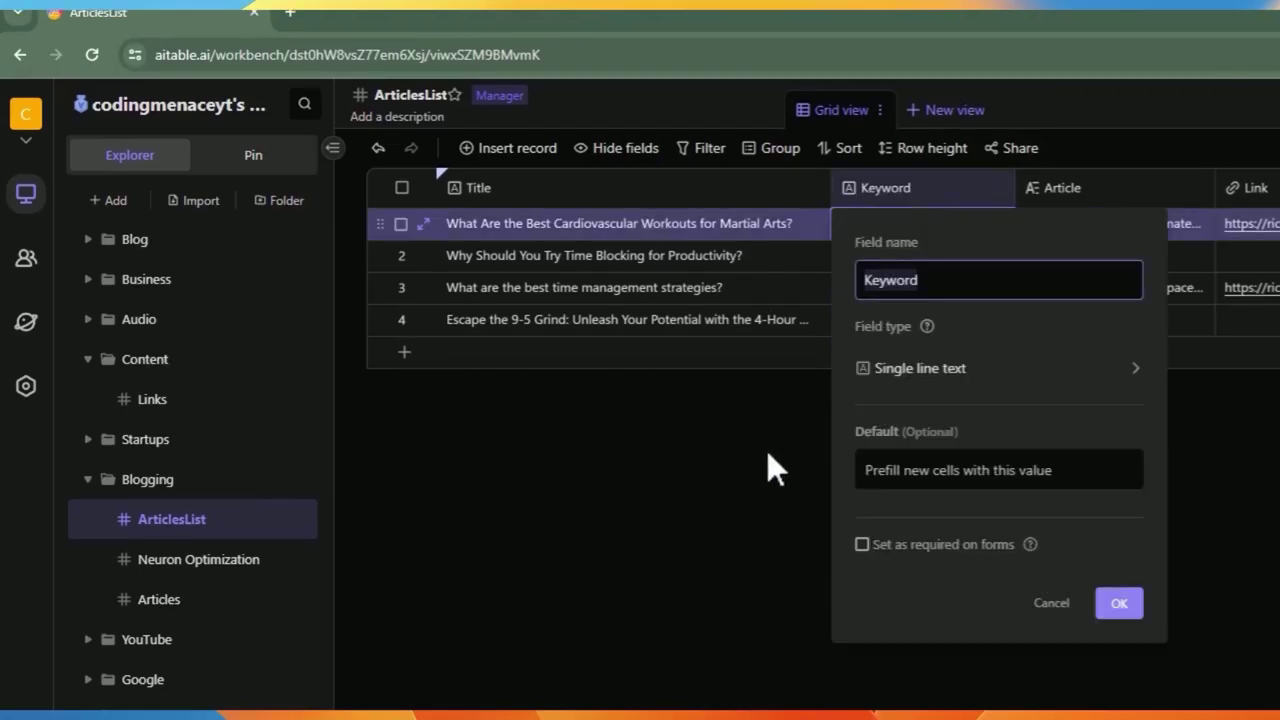
click(719, 478)
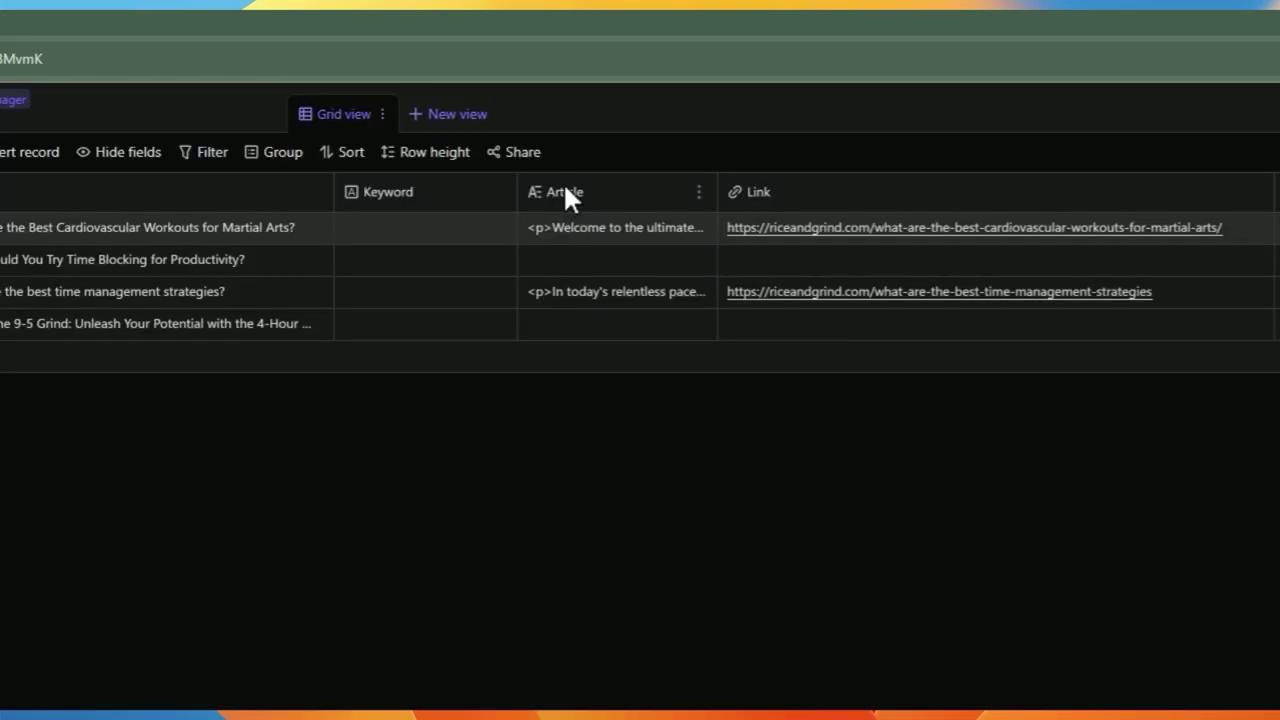
- Check the field type of the Article column and close its settings without changes
double_click(532, 107)
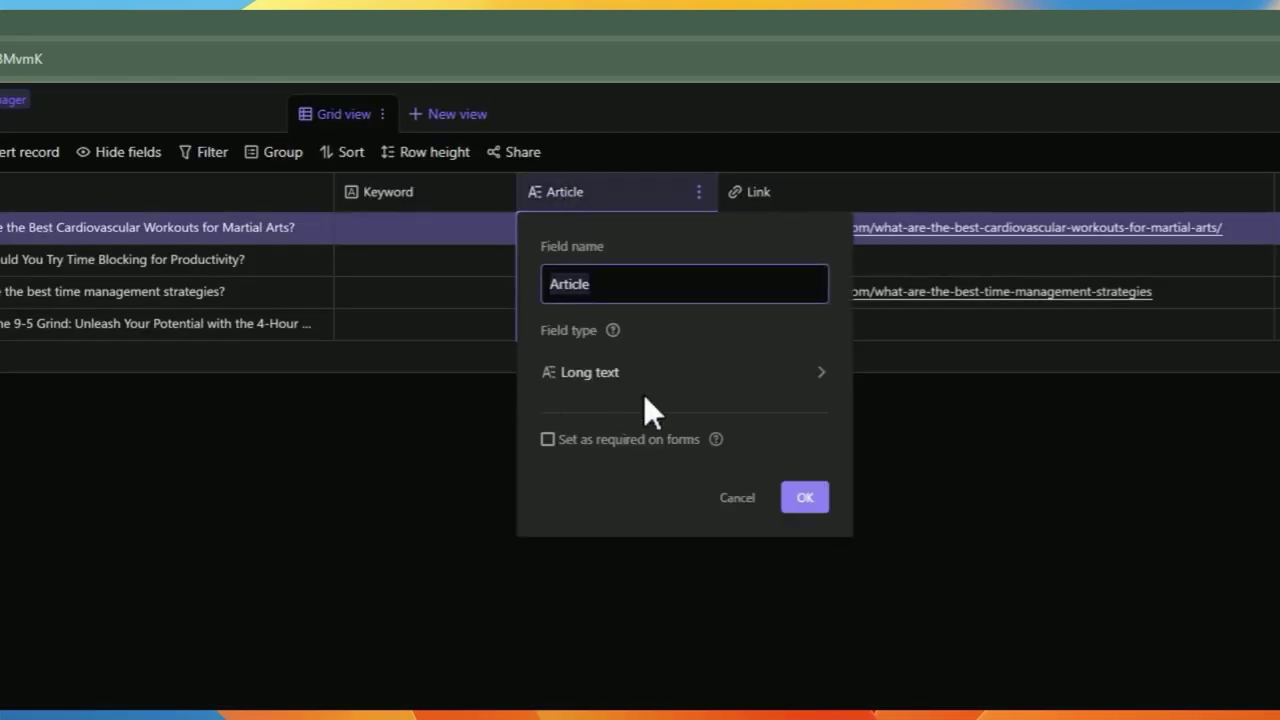
click(737, 497)
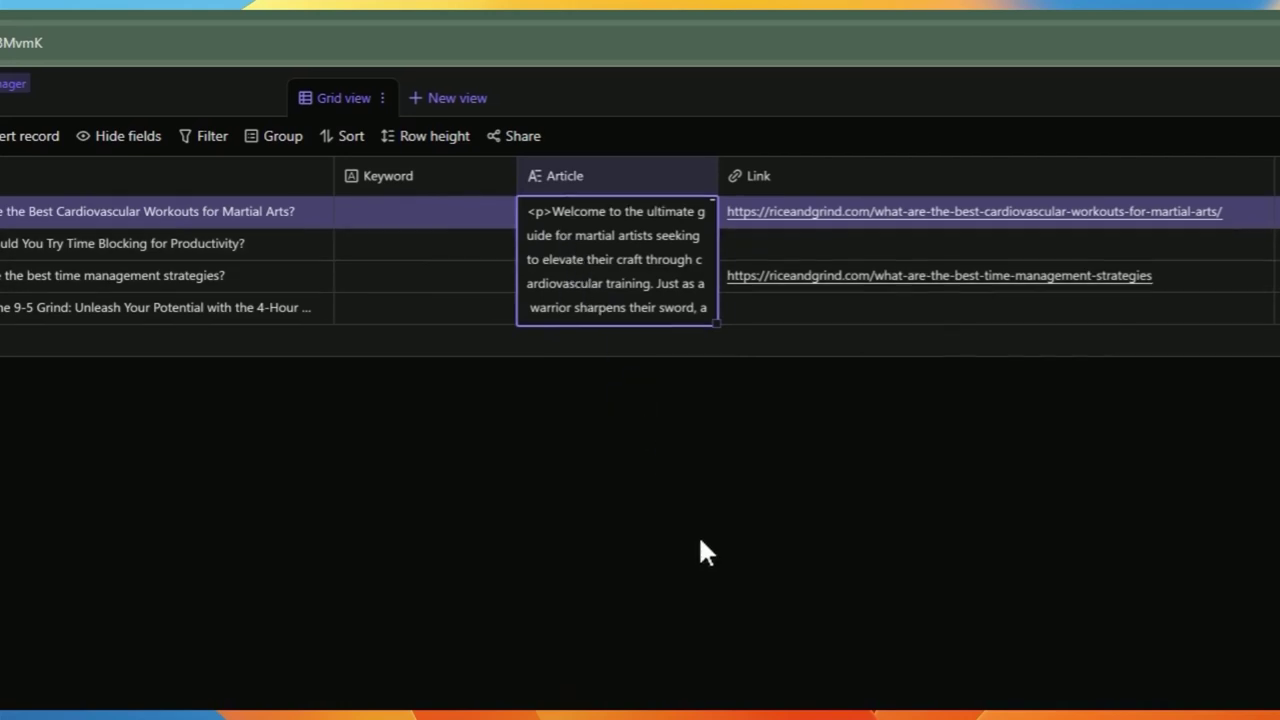
click(698, 540)
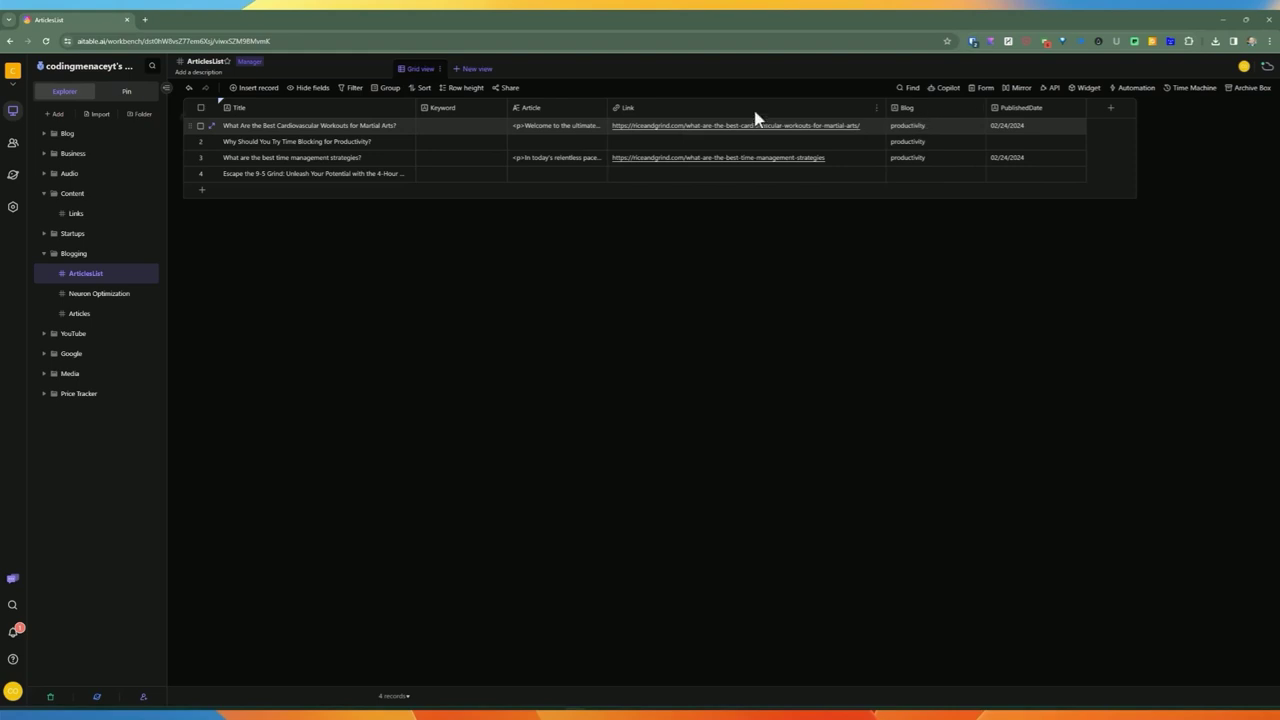
- Look at the fields available for grouping the ArticlesList records without picking one
click(386, 100)
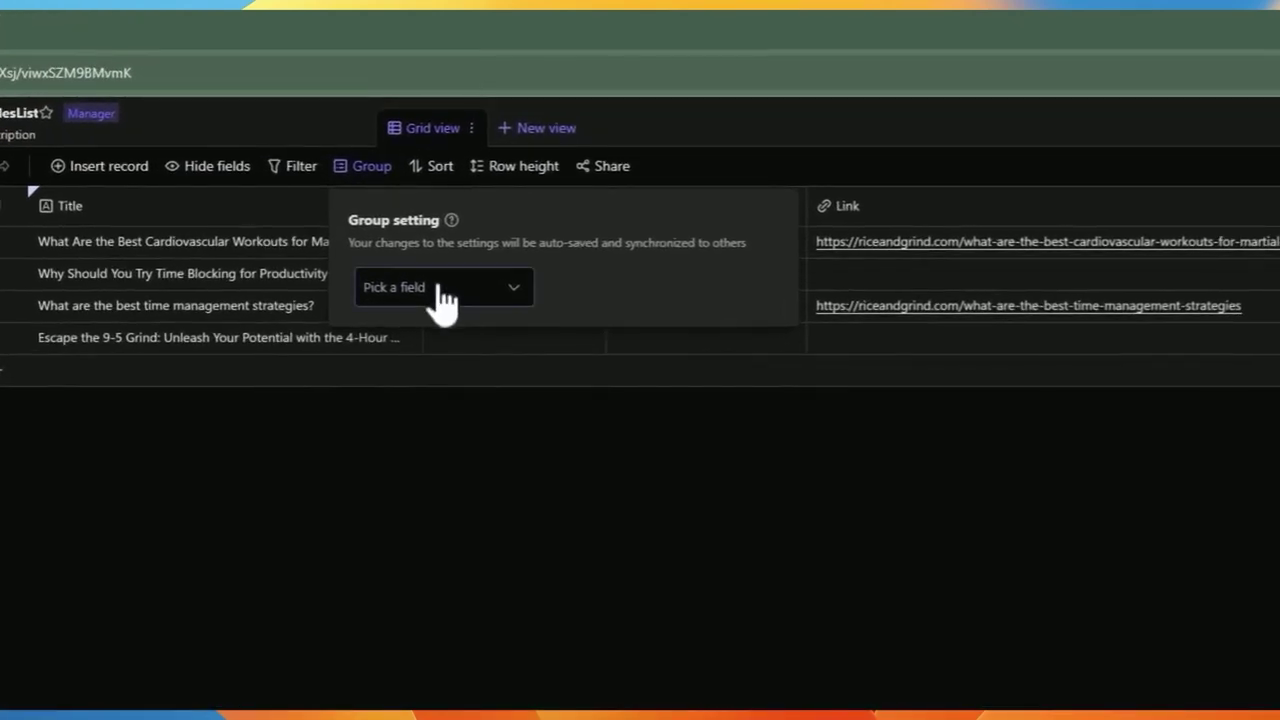
click(427, 167)
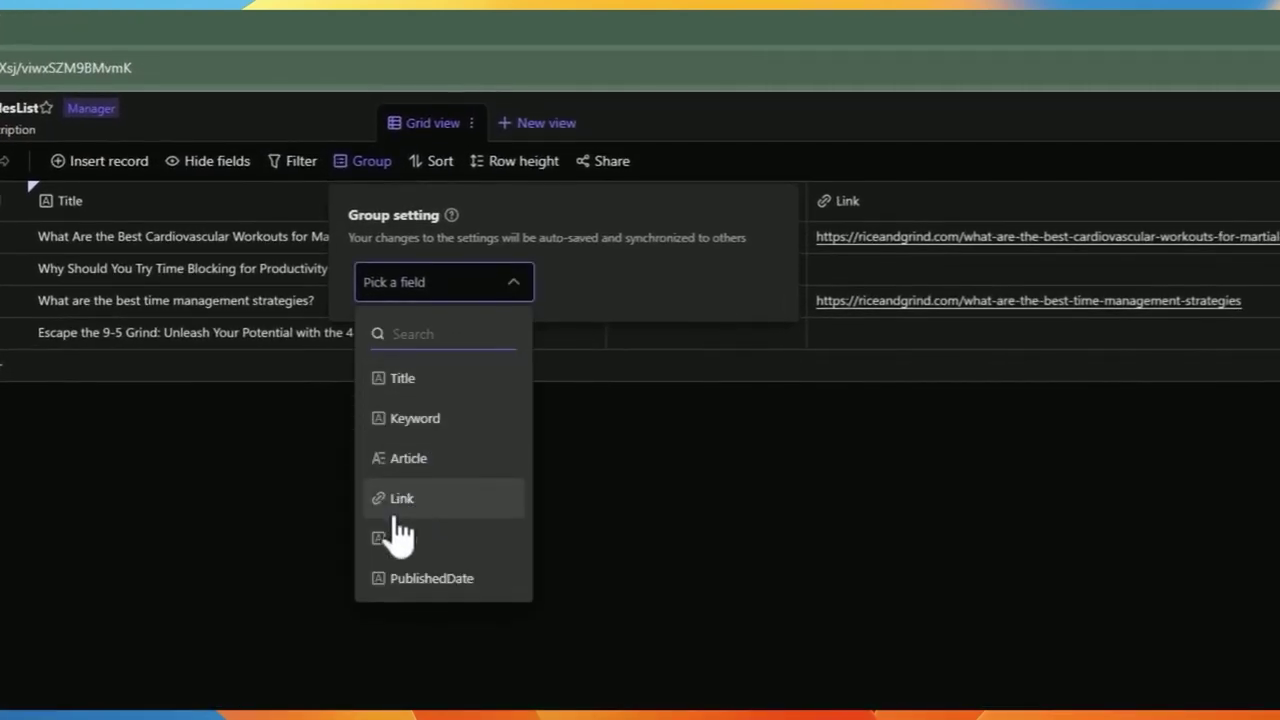
click(902, 431)
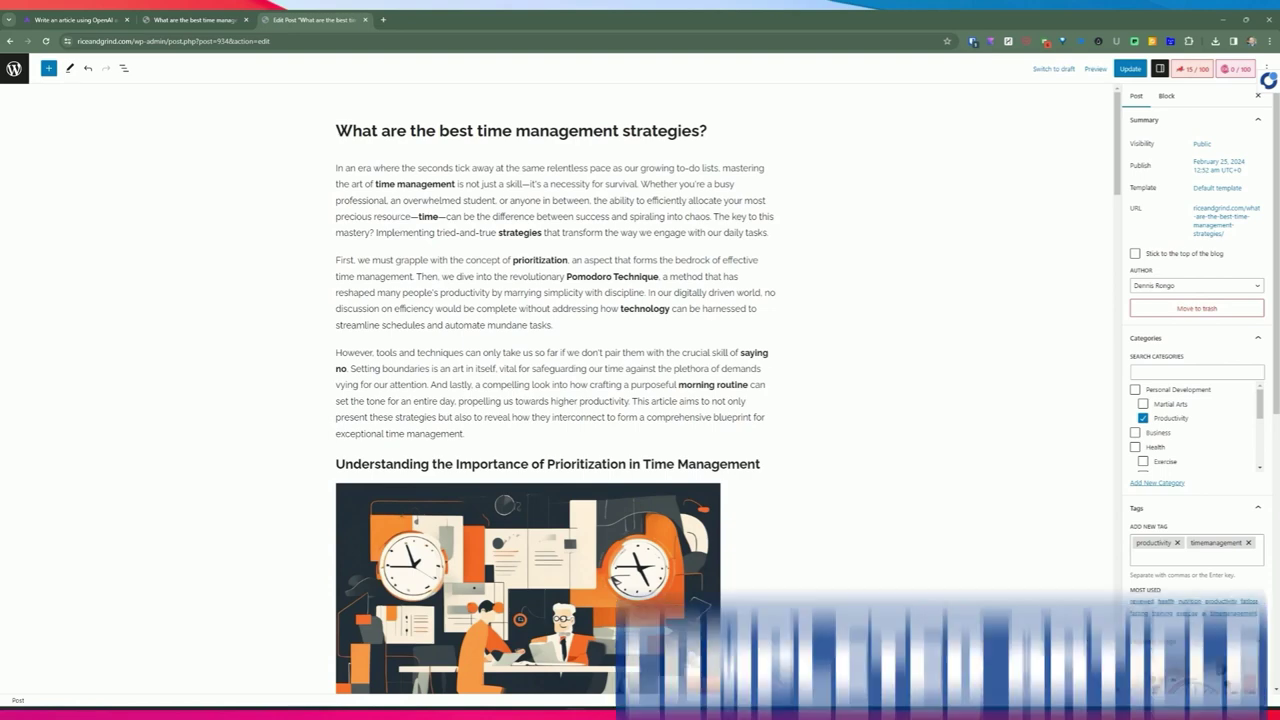
- Review the title, introductory paragraphs and first section heading of the time management strategies post
drag(354, 131, 635, 133)
click(401, 237)
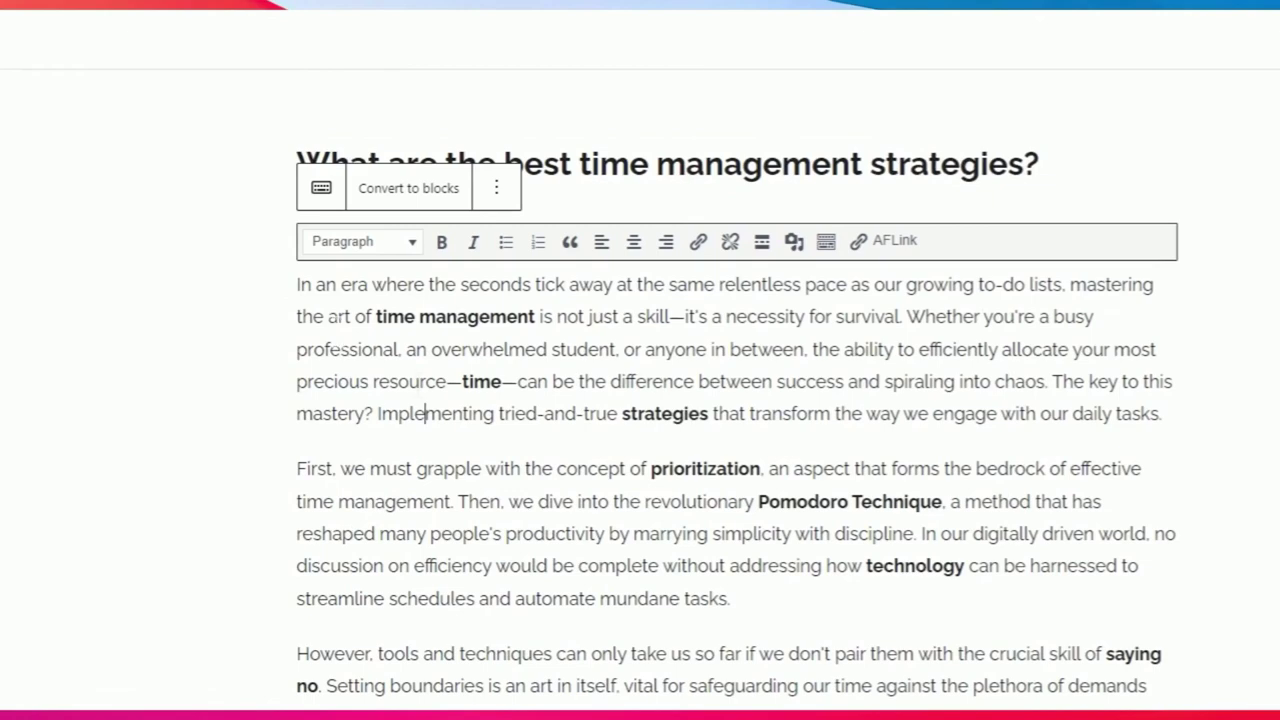
scroll(843, 506, down, 3)
drag(328, 317, 843, 520)
click(871, 388)
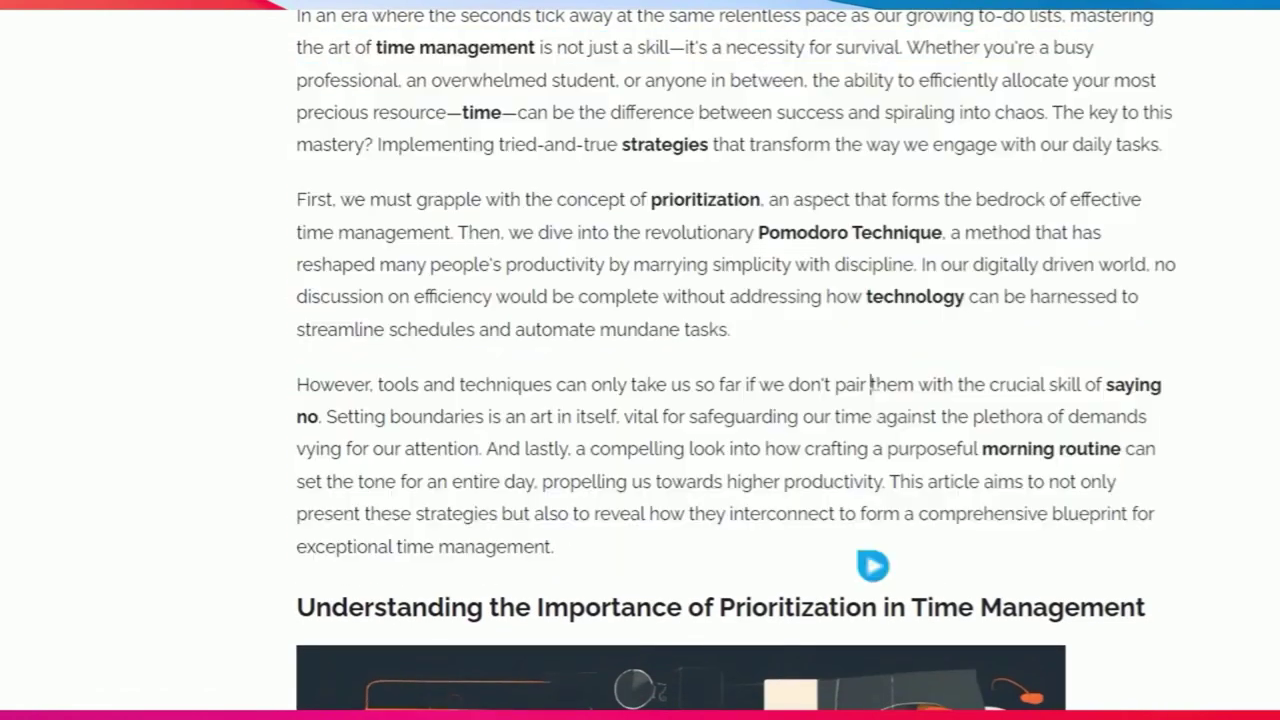
scroll(874, 560, down, 3)
scroll(775, 398, down, 2)
drag(364, 217, 684, 217)
scroll(680, 400, up, 1)
click(347, 217)
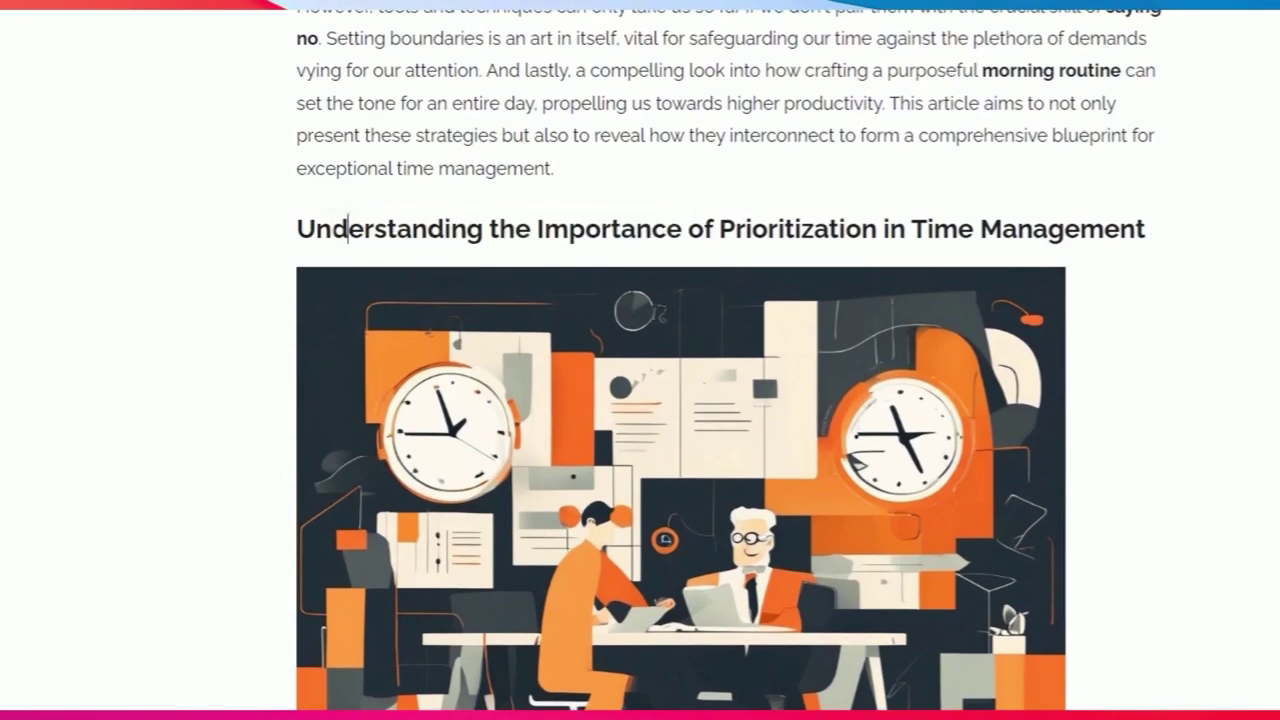
- Read through the post's body sections down to the heading about mastering the art of saying no
scroll(378, 229, down, 1)
scroll(378, 229, down, 10)
drag(350, 493, 540, 528)
scroll(540, 528, down, 15)
drag(412, 352, 618, 354)
scroll(618, 354, down, 9)
scroll(912, 508, down, 5)
drag(240, 268, 940, 298)
scroll(397, 300, down, 2)
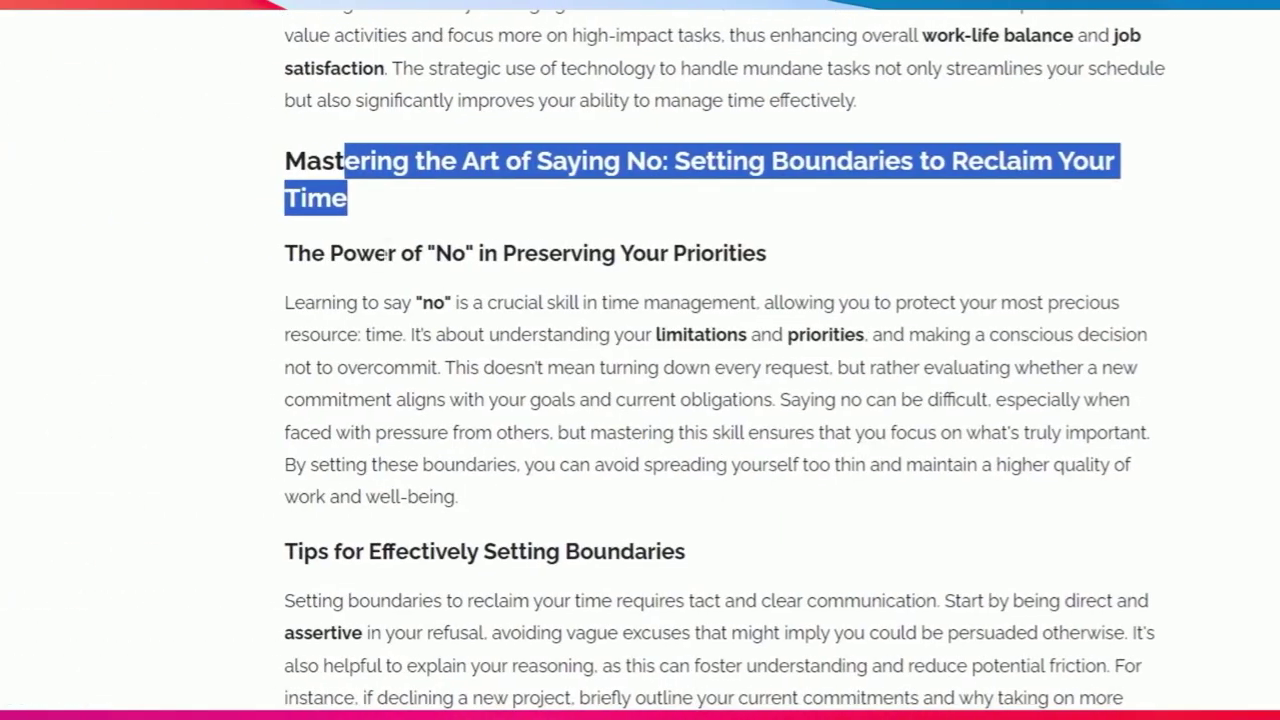
- Examine the subheadings and bold key phrases around the section on saying no, including "work-life balance"
click(270, 360)
drag(327, 253, 517, 253)
click(517, 253)
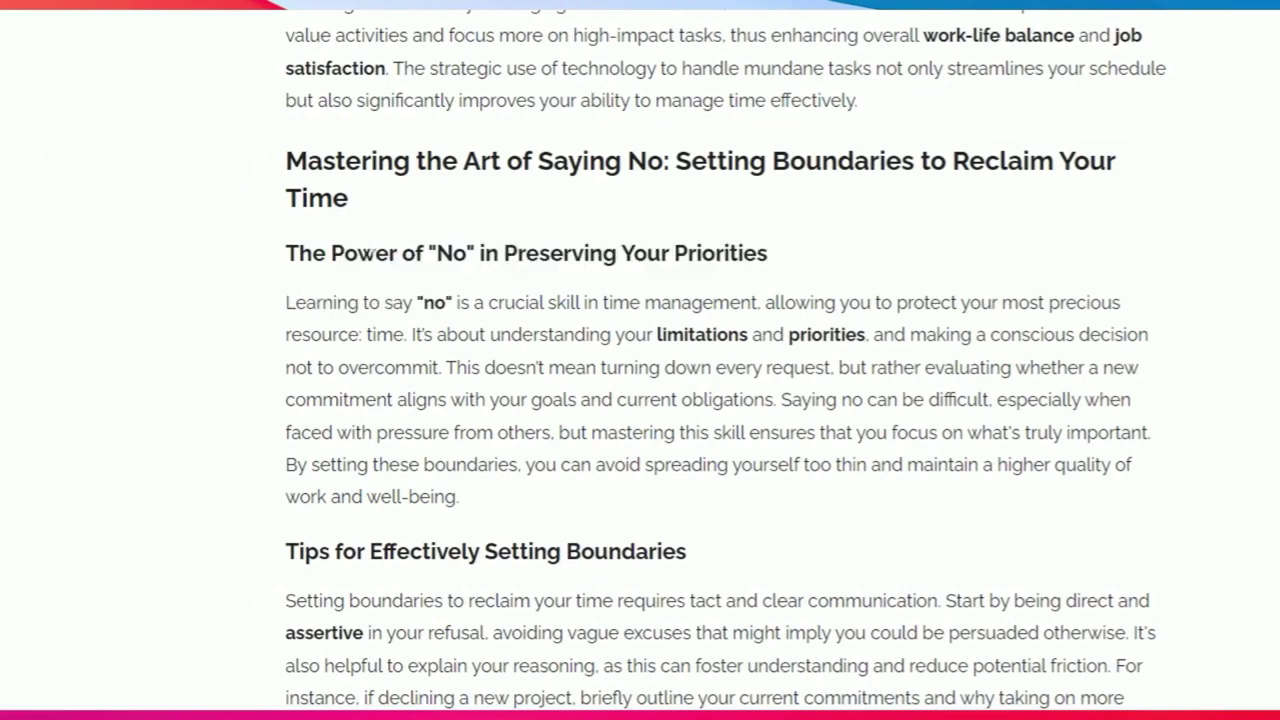
drag(286, 253, 703, 253)
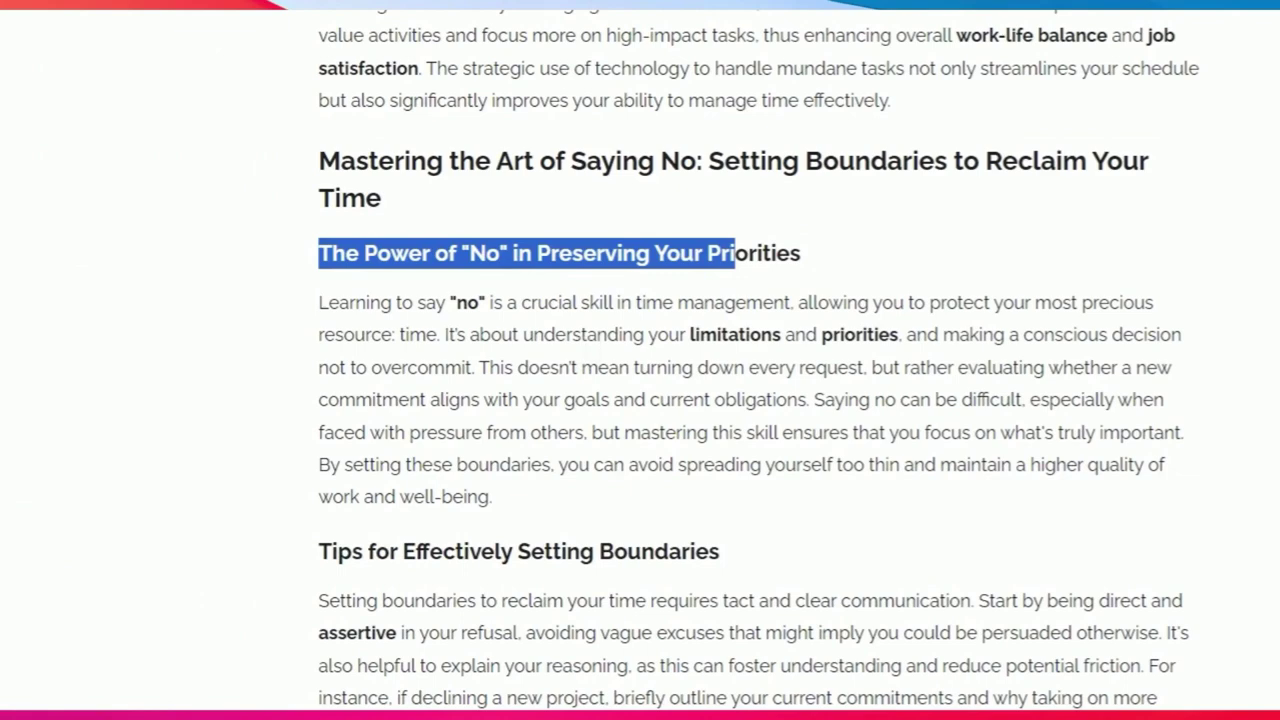
scroll(476, 453, up, 2)
drag(427, 503, 551, 560)
scroll(551, 556, down, 1)
click(480, 538)
double_click(469, 474)
drag(955, 207, 1087, 207)
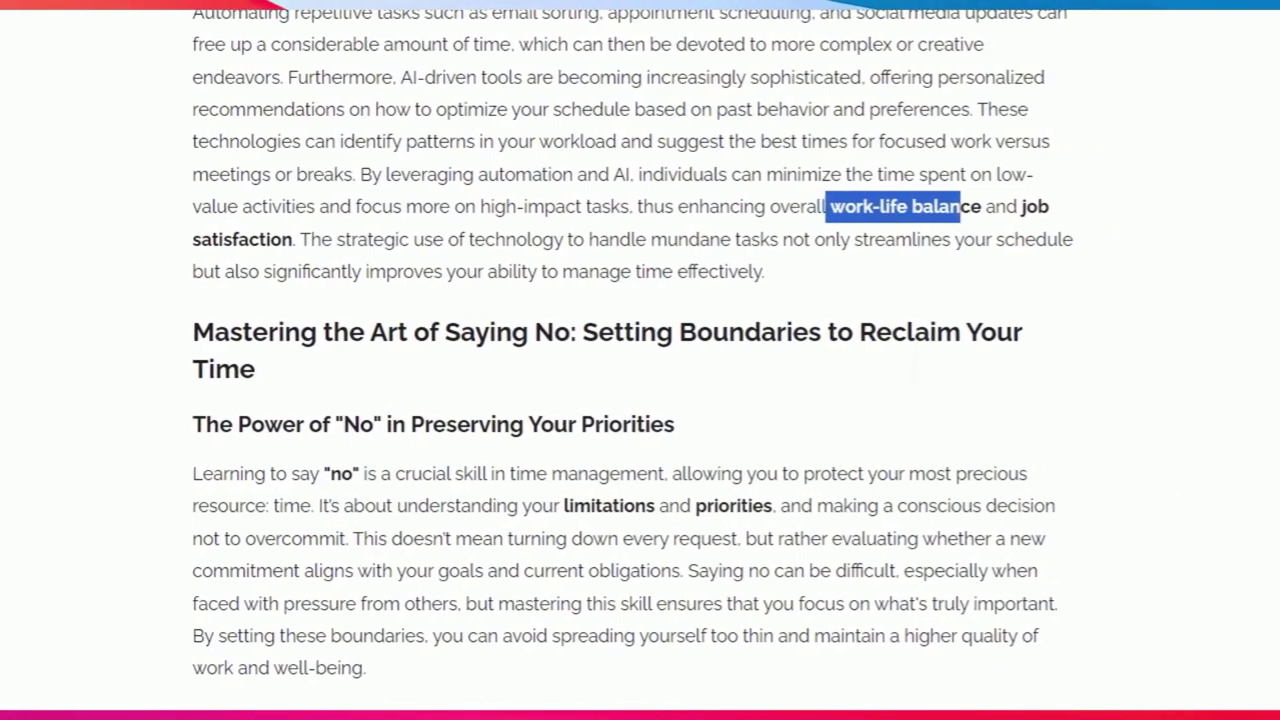
- Skim the full length of the post to its end and back to the title, checking its text and images
drag(969, 534, 1020, 450)
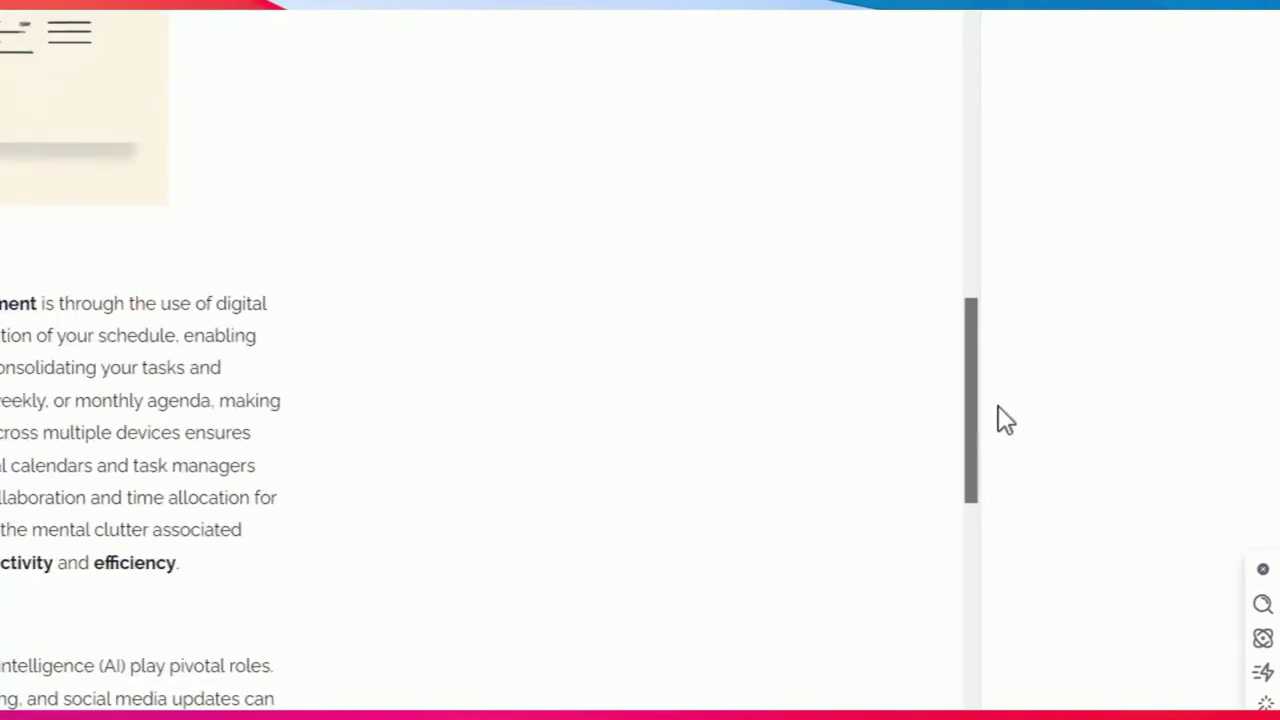
scroll(344, 318, down, 3)
scroll(344, 318, up, 3)
scroll(344, 318, down, 14)
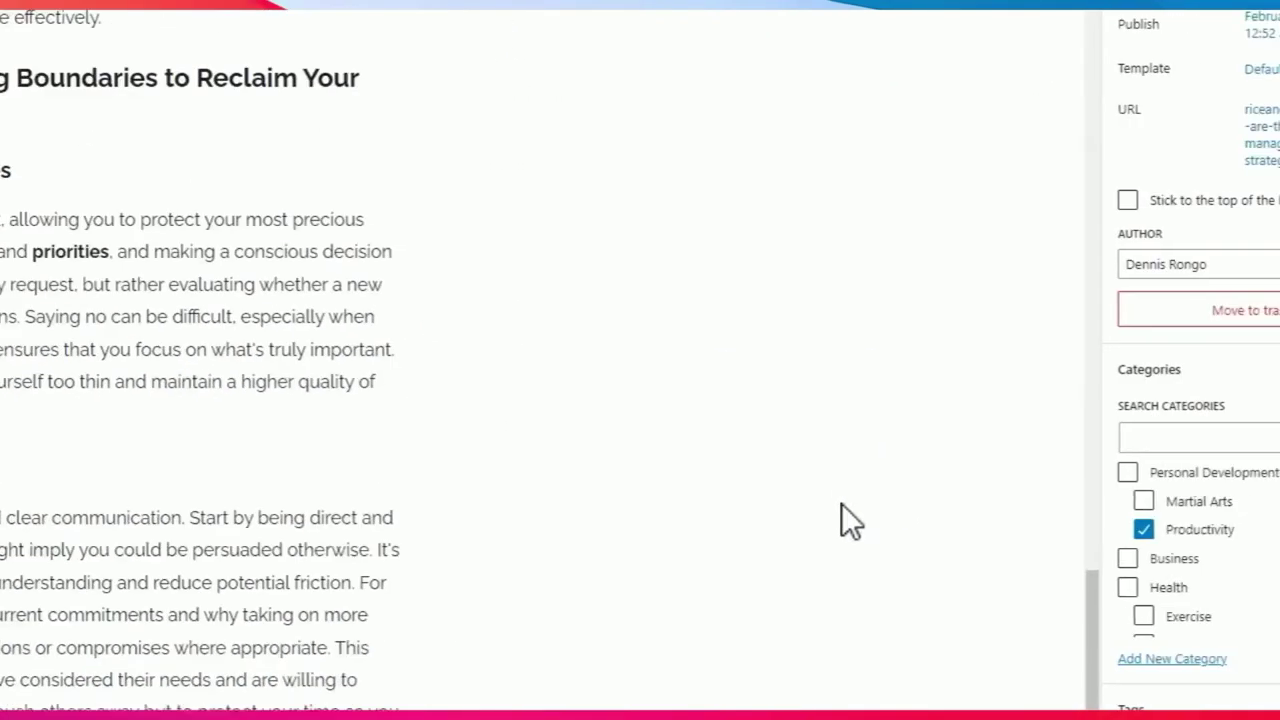
drag(1118, 644, 1070, 719)
drag(912, 507, 1097, 230)
scroll(692, 303, up, 3)
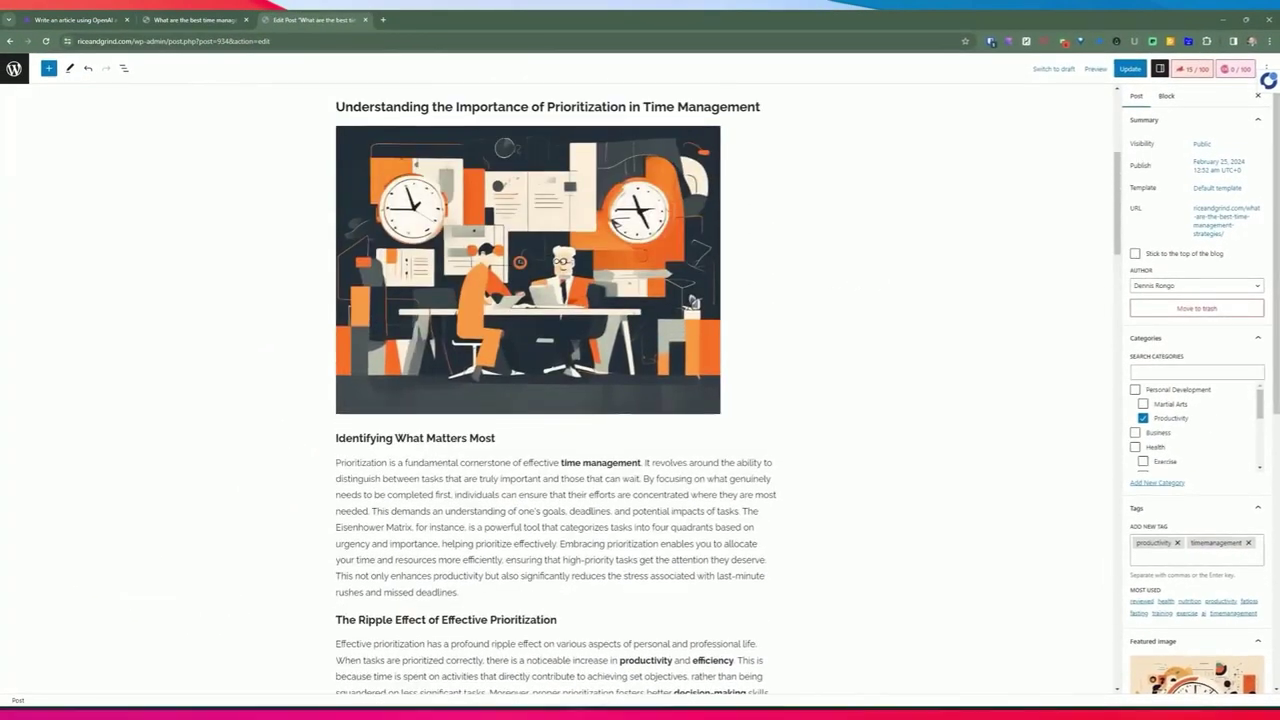
scroll(705, 311, up, 3)
scroll(705, 311, down, 5)
scroll(705, 311, up, 5)
scroll(546, 292, up, 2)
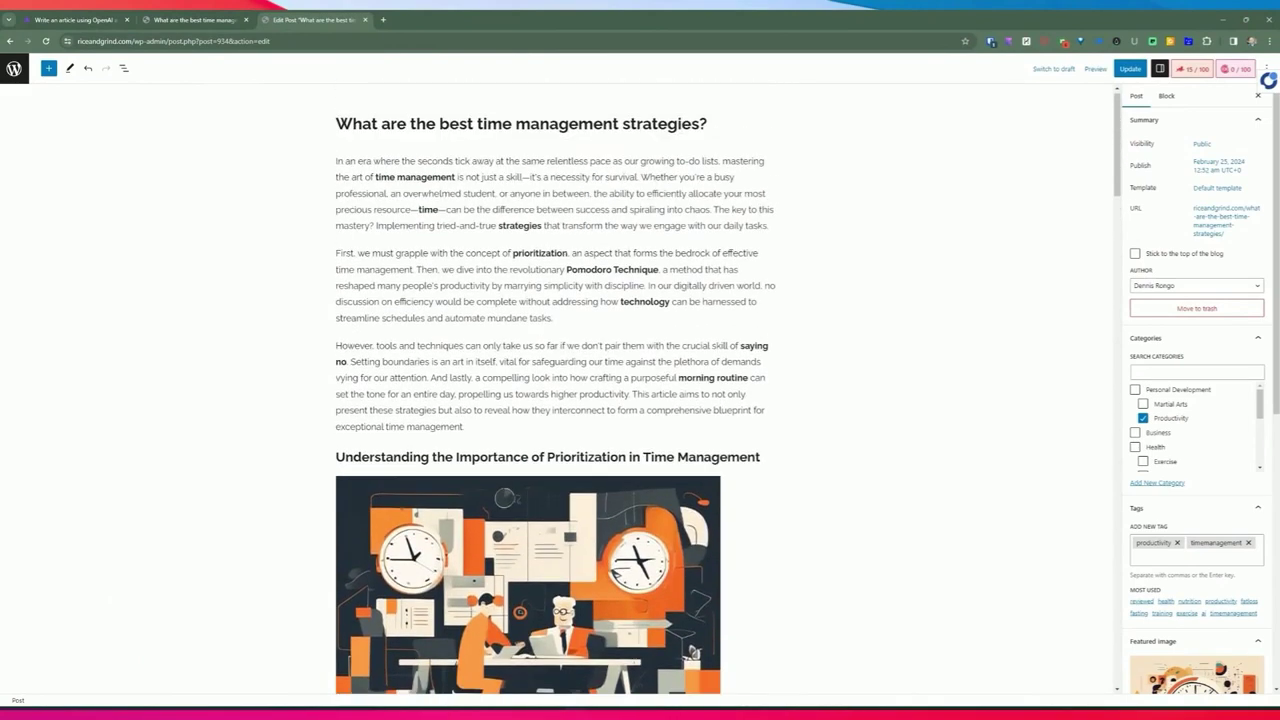
scroll(555, 400, down, 1)
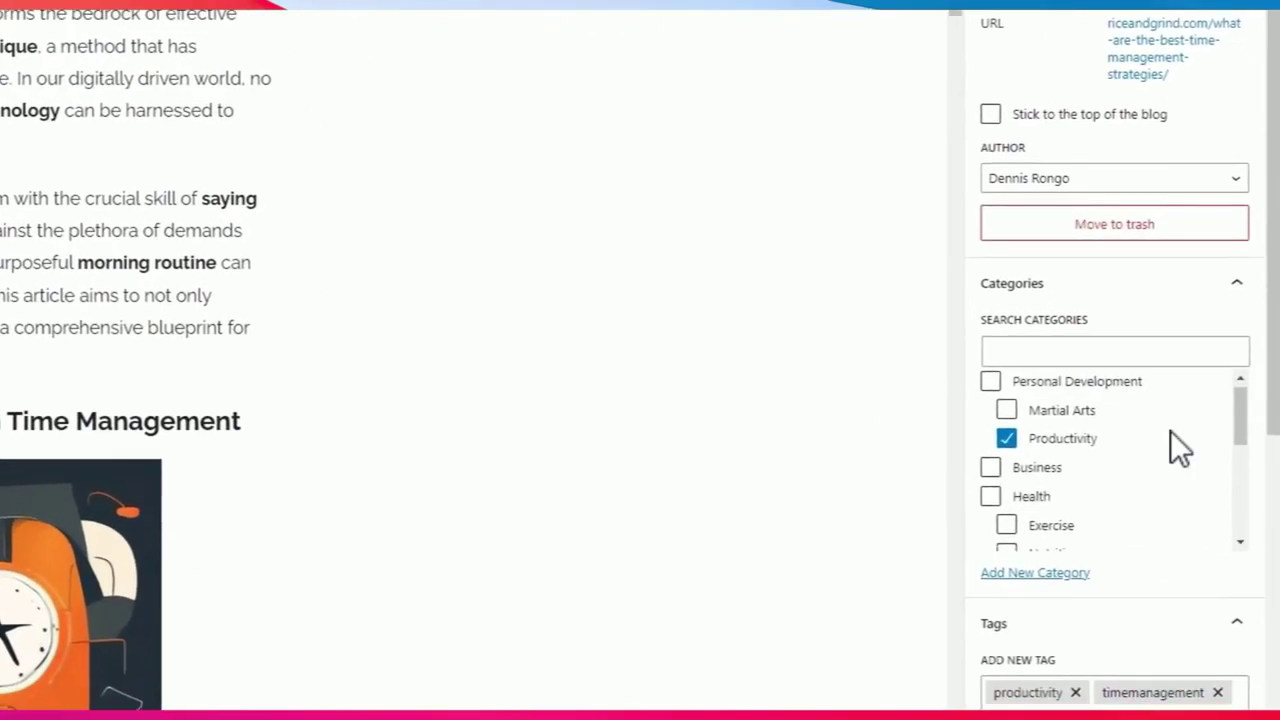
- Review the post's settings for categories, tags and featured image
scroll(1225, 413, down, 3)
scroll(1225, 413, up, 3)
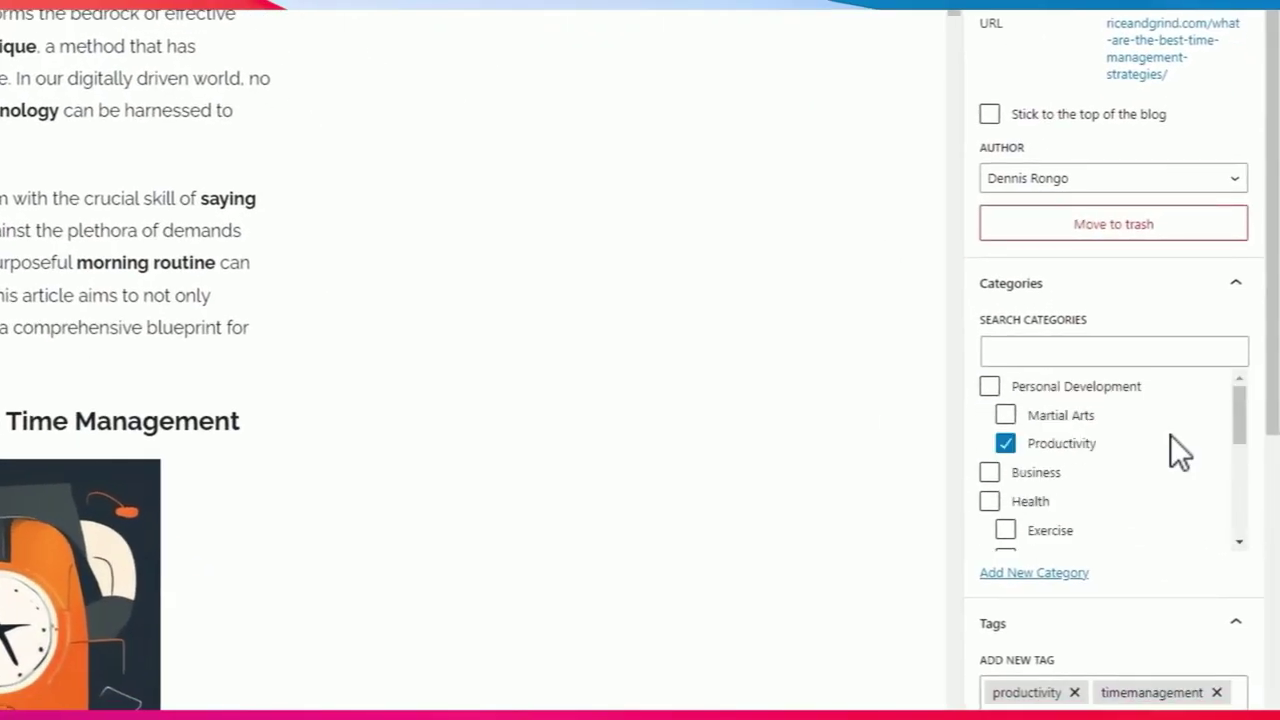
scroll(1014, 449, down, 2)
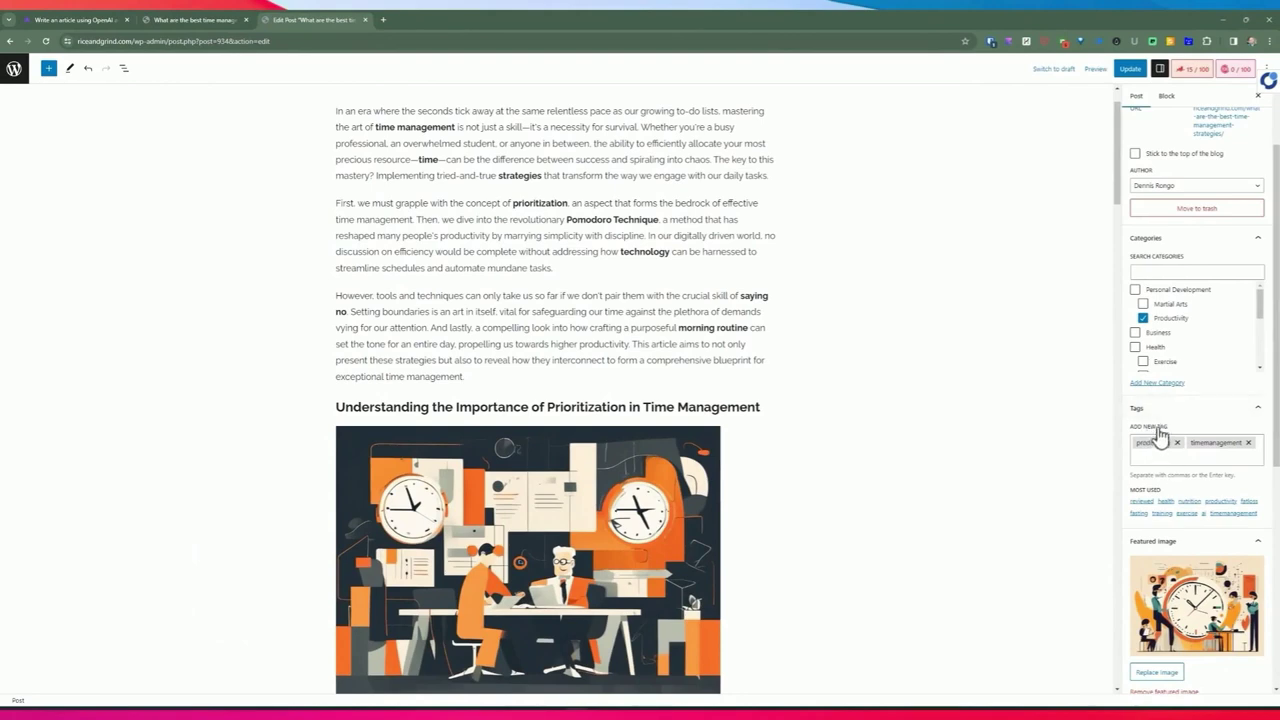
click(1051, 284)
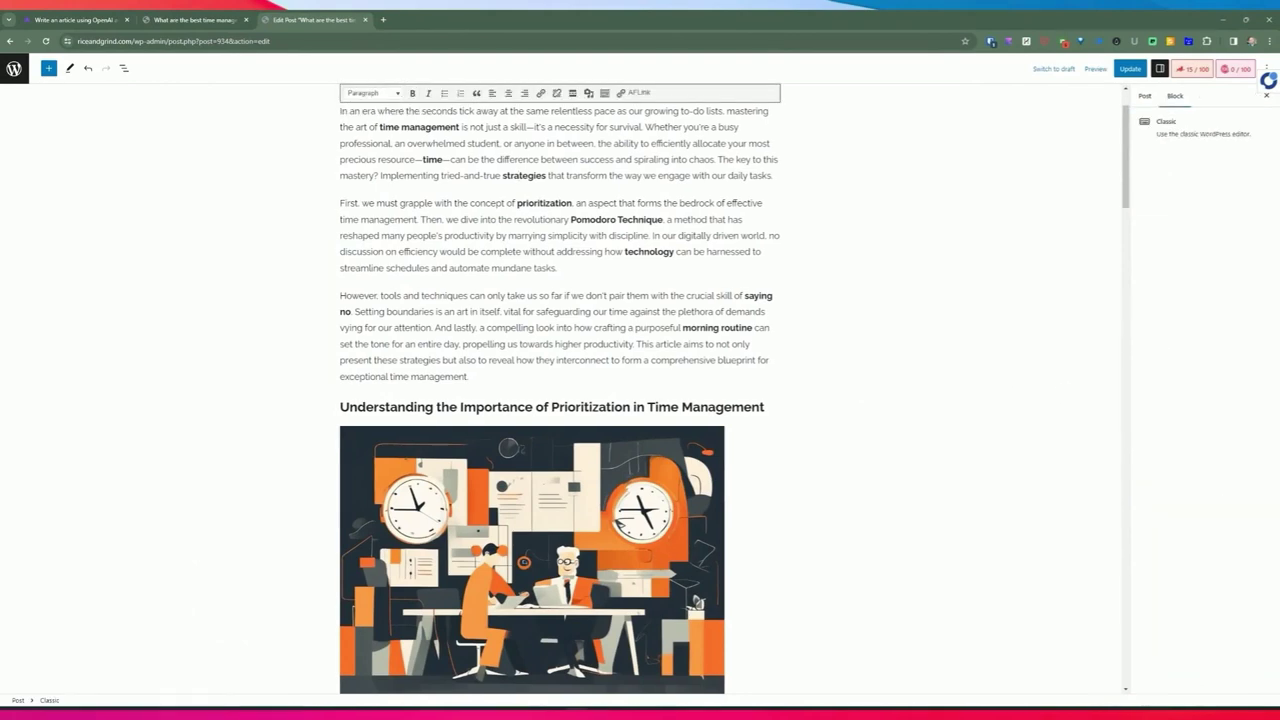
click(1136, 96)
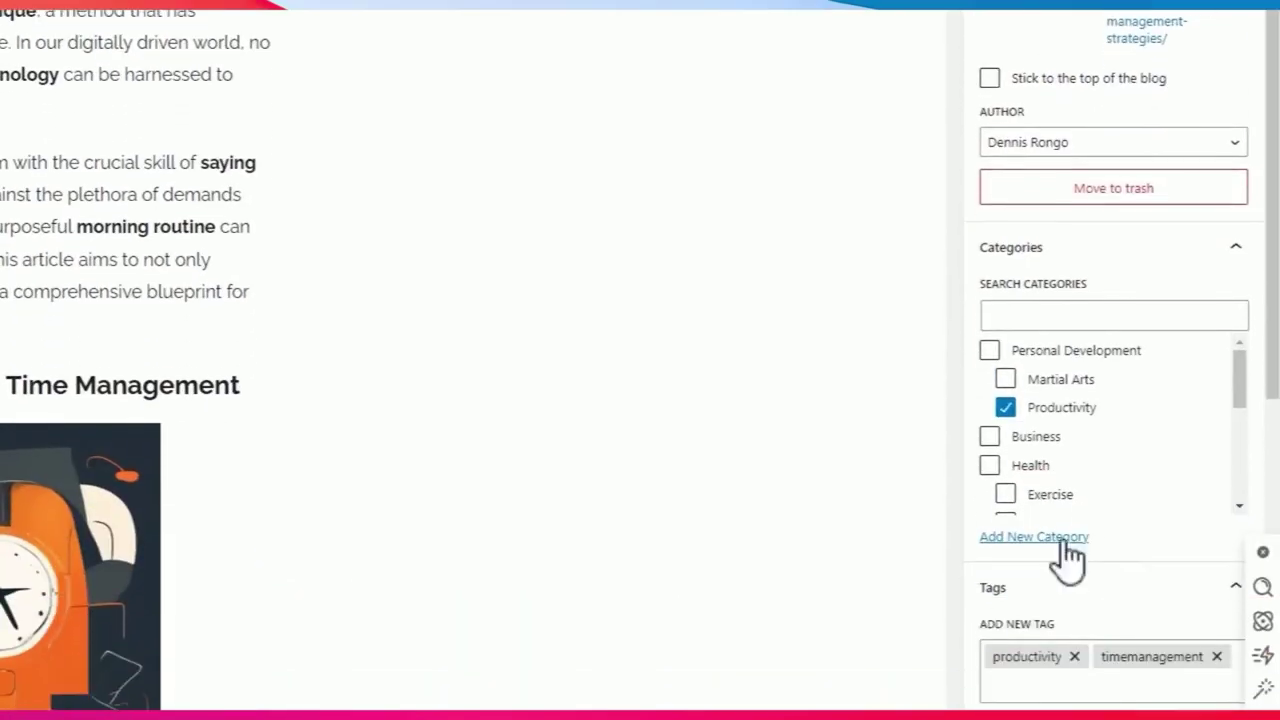
scroll(1066, 548, down, 3)
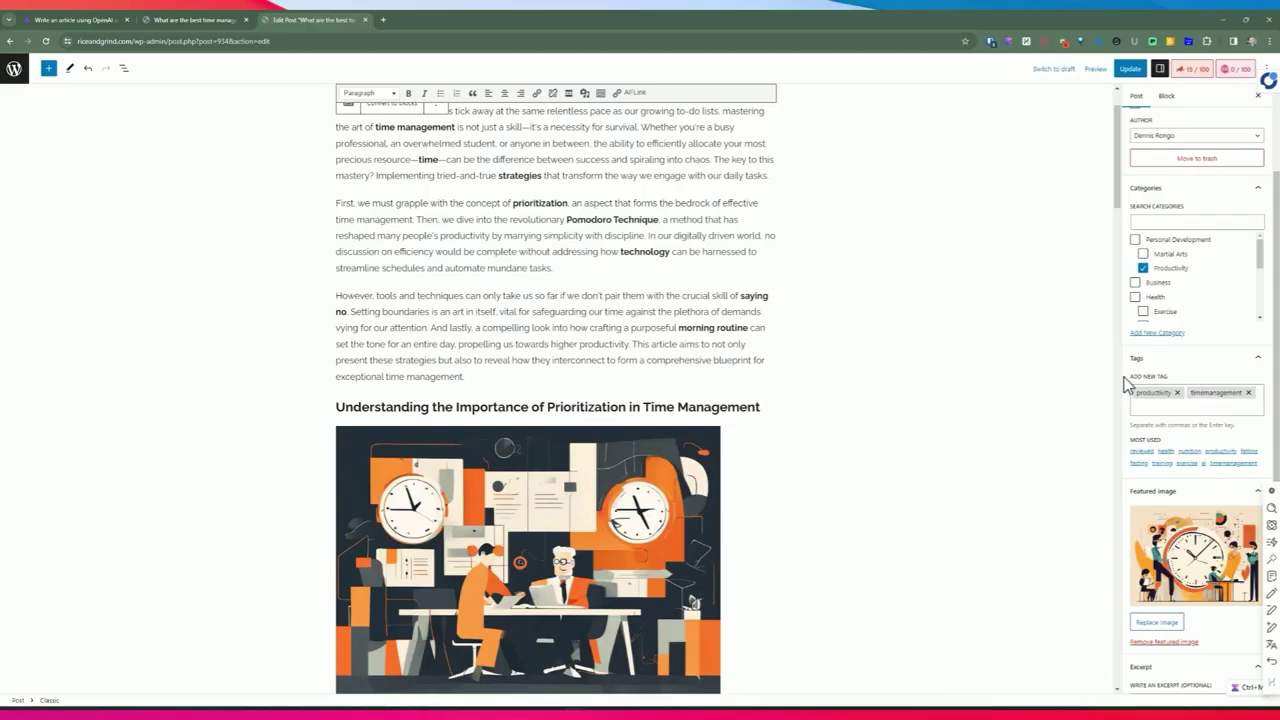
scroll(1100, 402, down, 2)
scroll(1100, 402, down, 1)
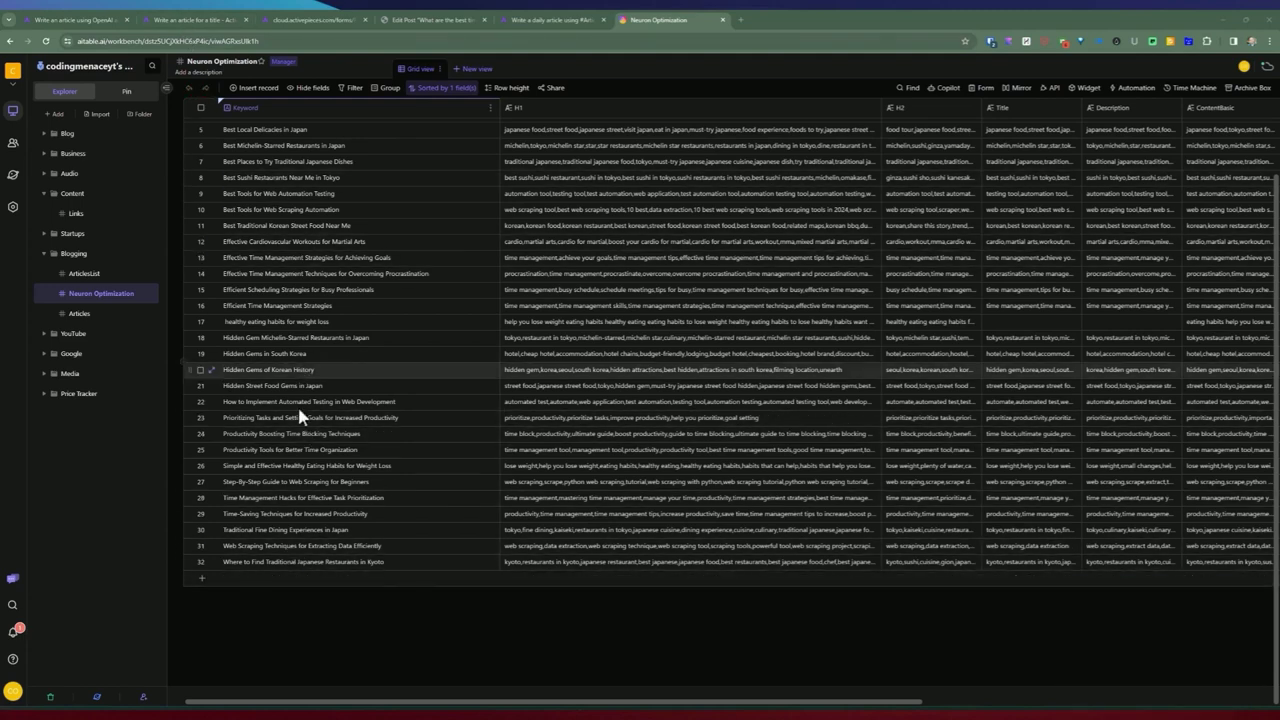
- Switch to the Activepieces flow for writing an article from a title and inspect its On Form Submission trigger
click(309, 516)
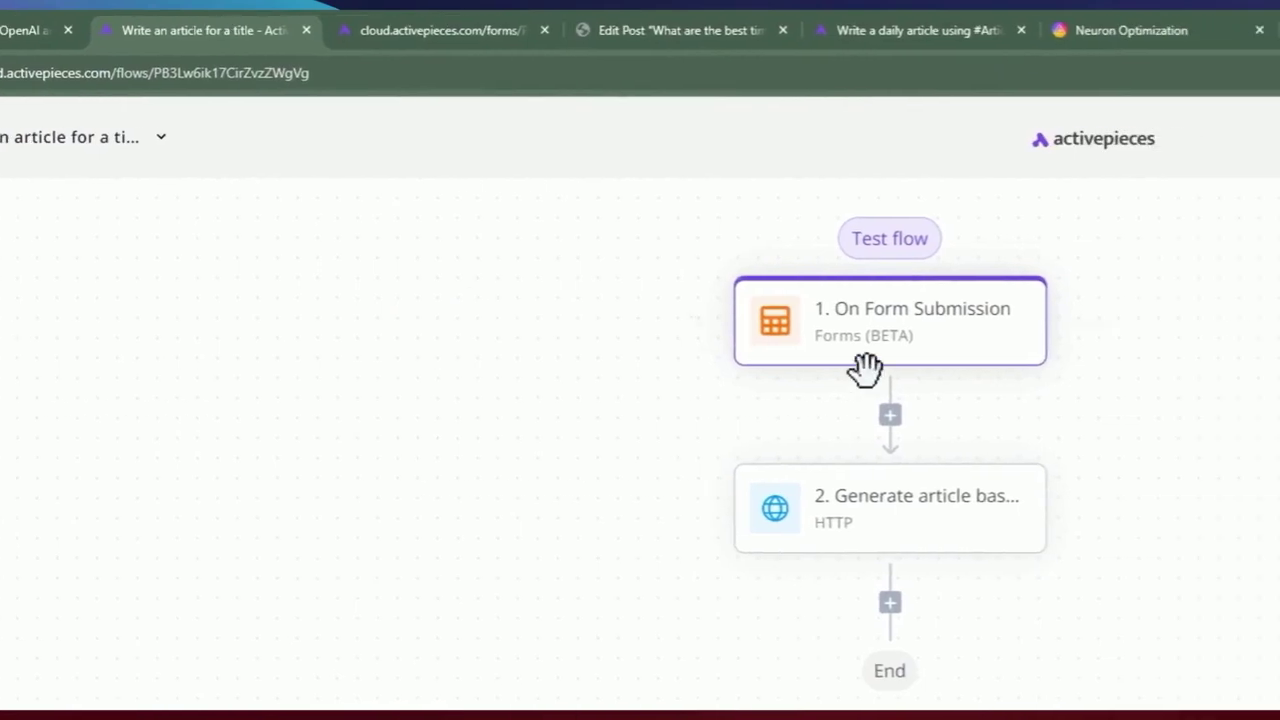
mouse_move(871, 351)
click(716, 348)
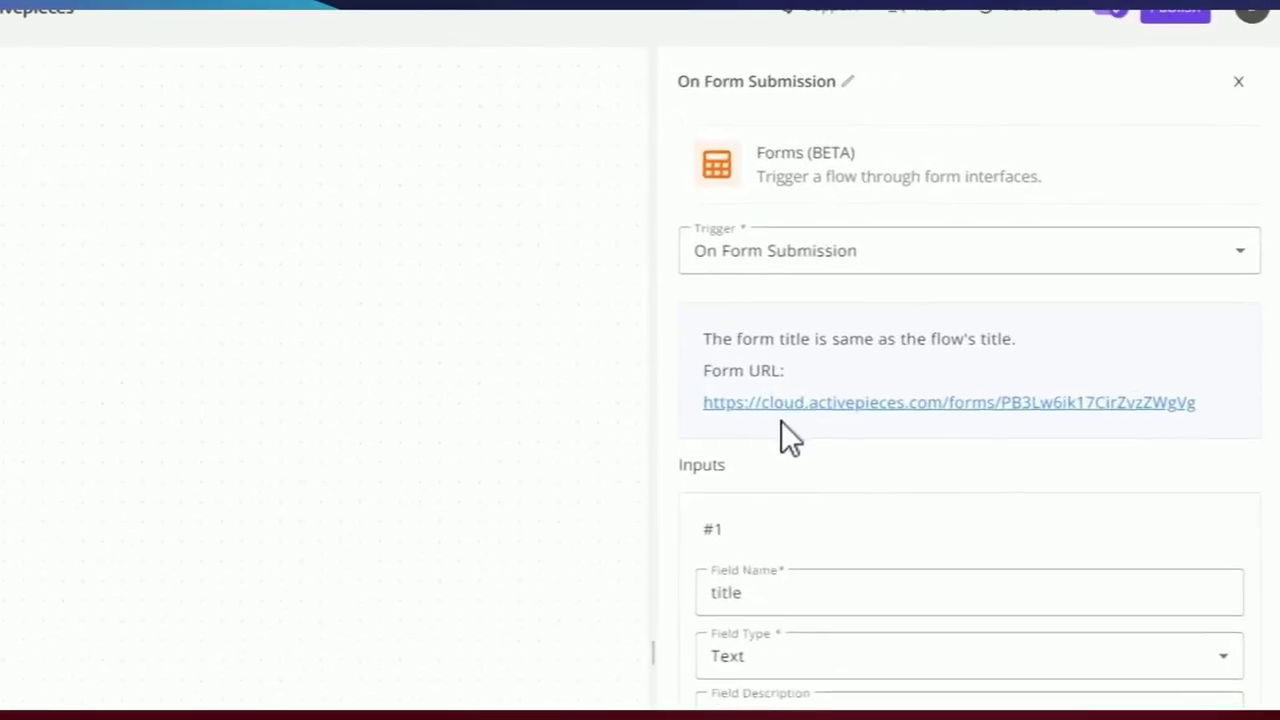
- Inspect the HTTP step that generates the article based on the idea, checking its URL and JSON body
mouse_move(330, 206)
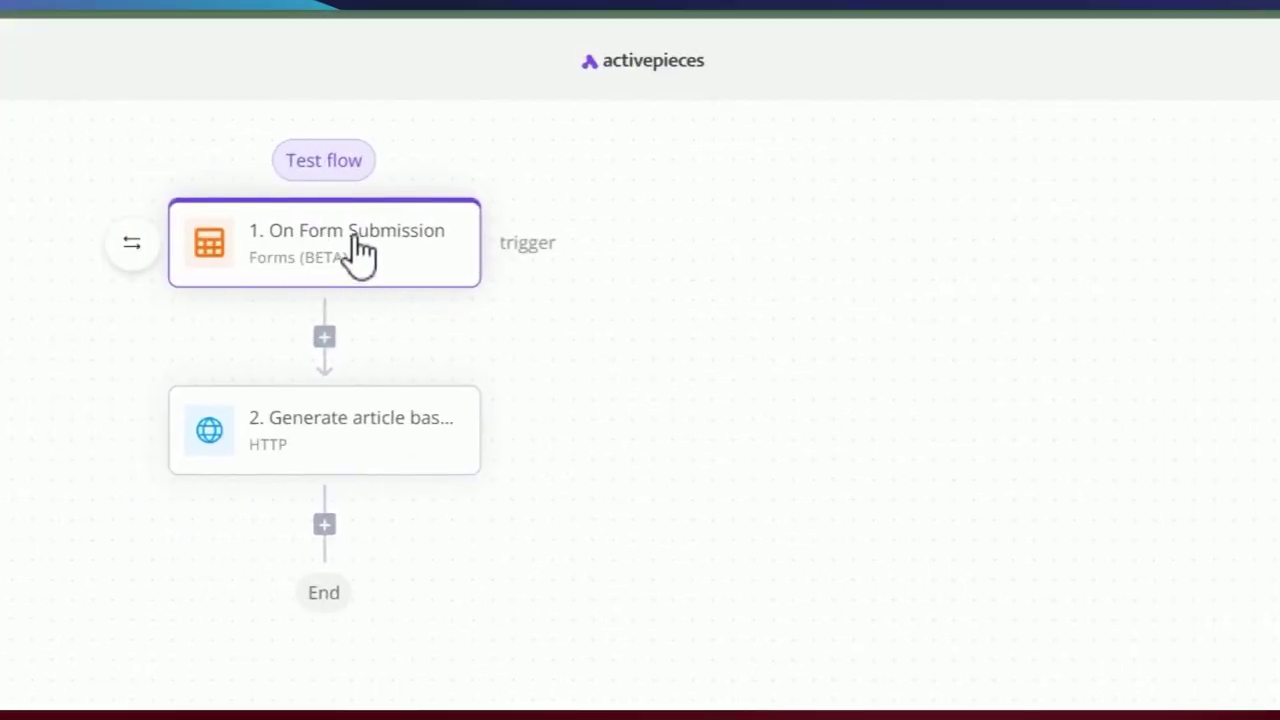
click(338, 437)
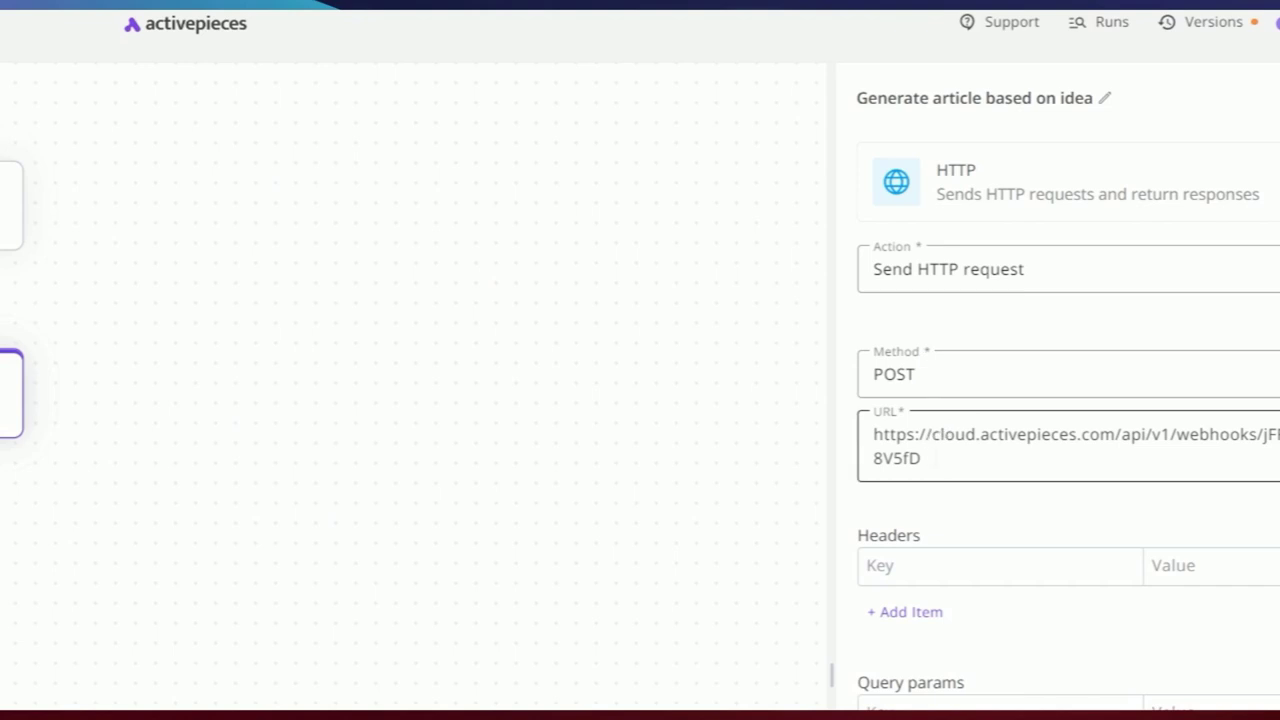
triple_click(869, 428)
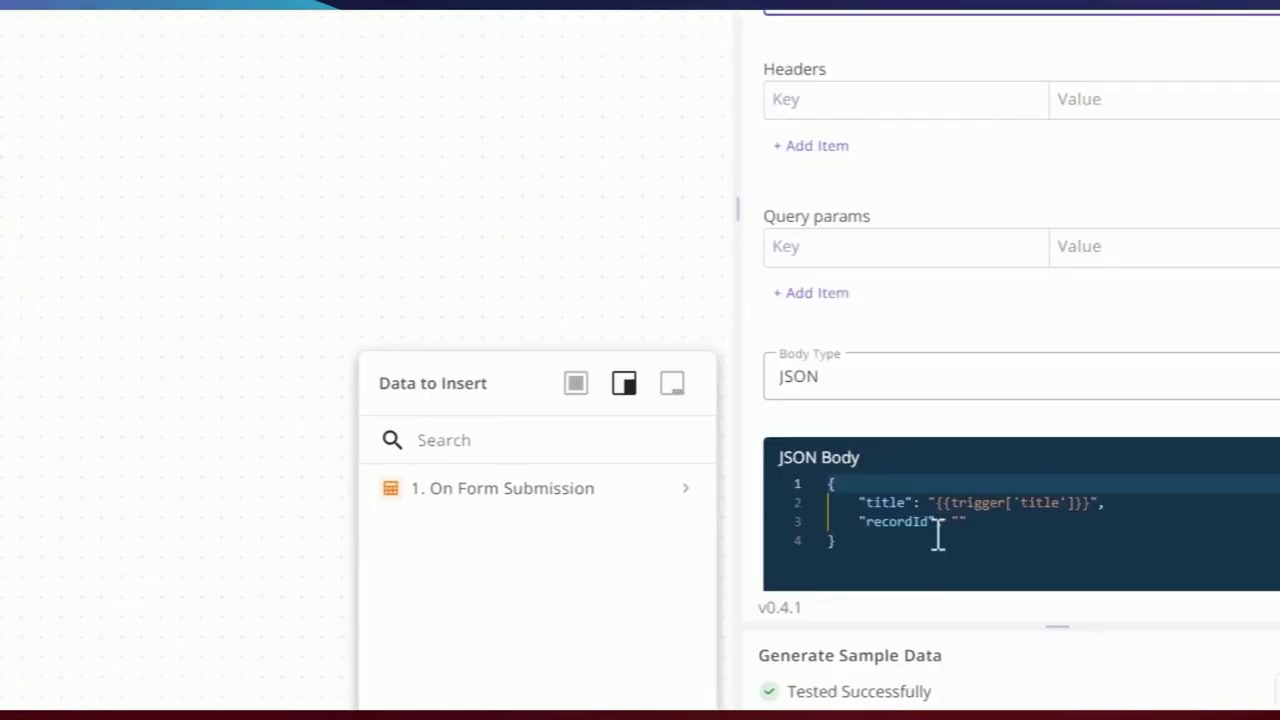
- Check the title and recordId entries in the HTTP step's JSON body against the fields of the article form
drag(880, 507, 934, 508)
click(889, 527)
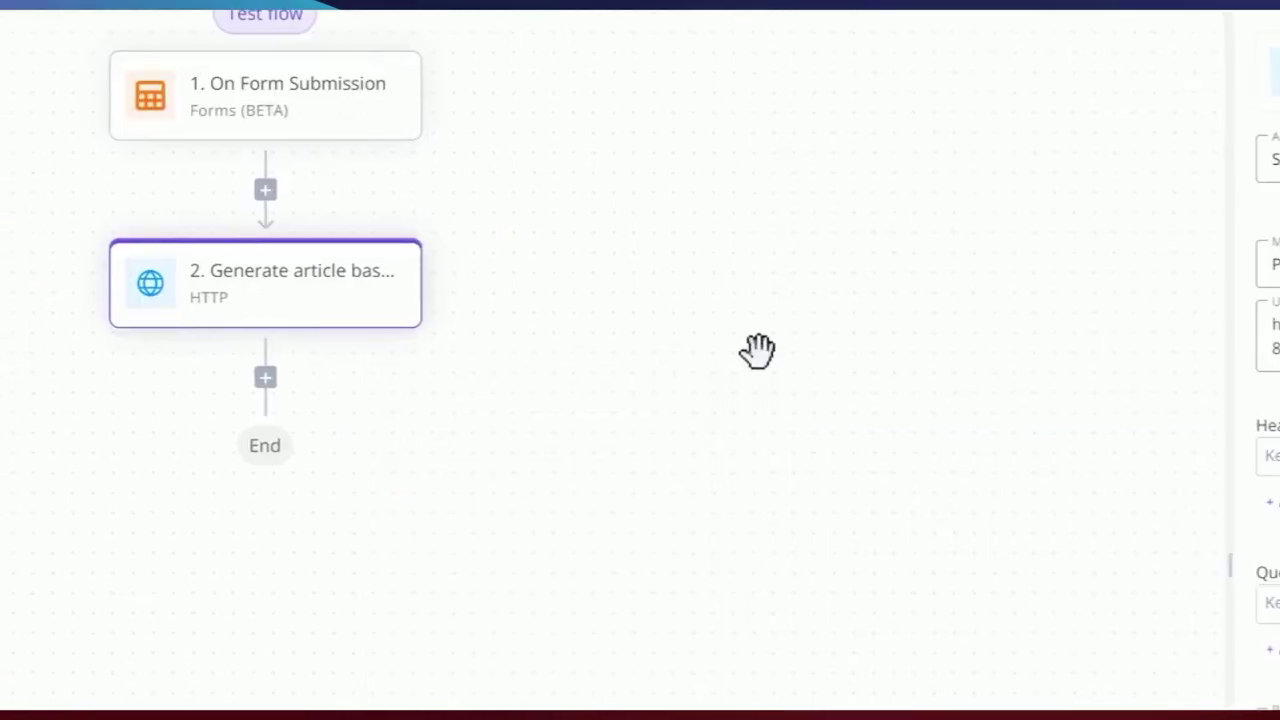
click(320, 27)
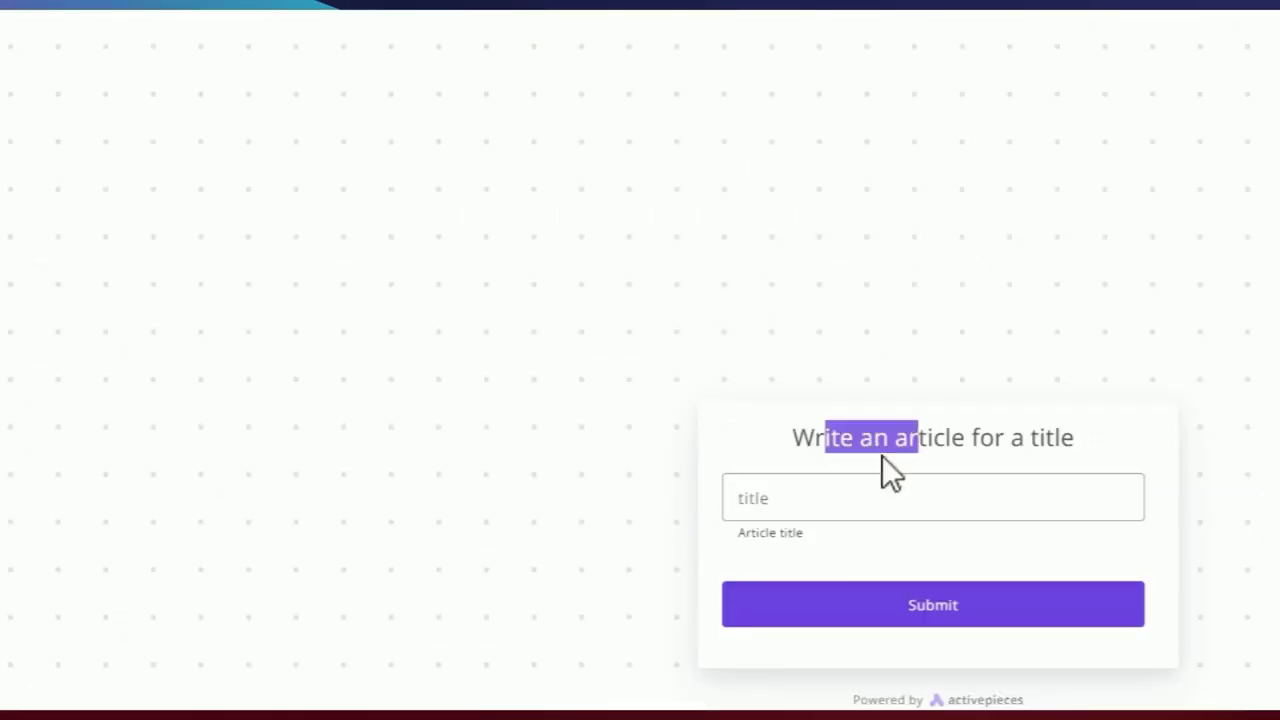
click(325, 20)
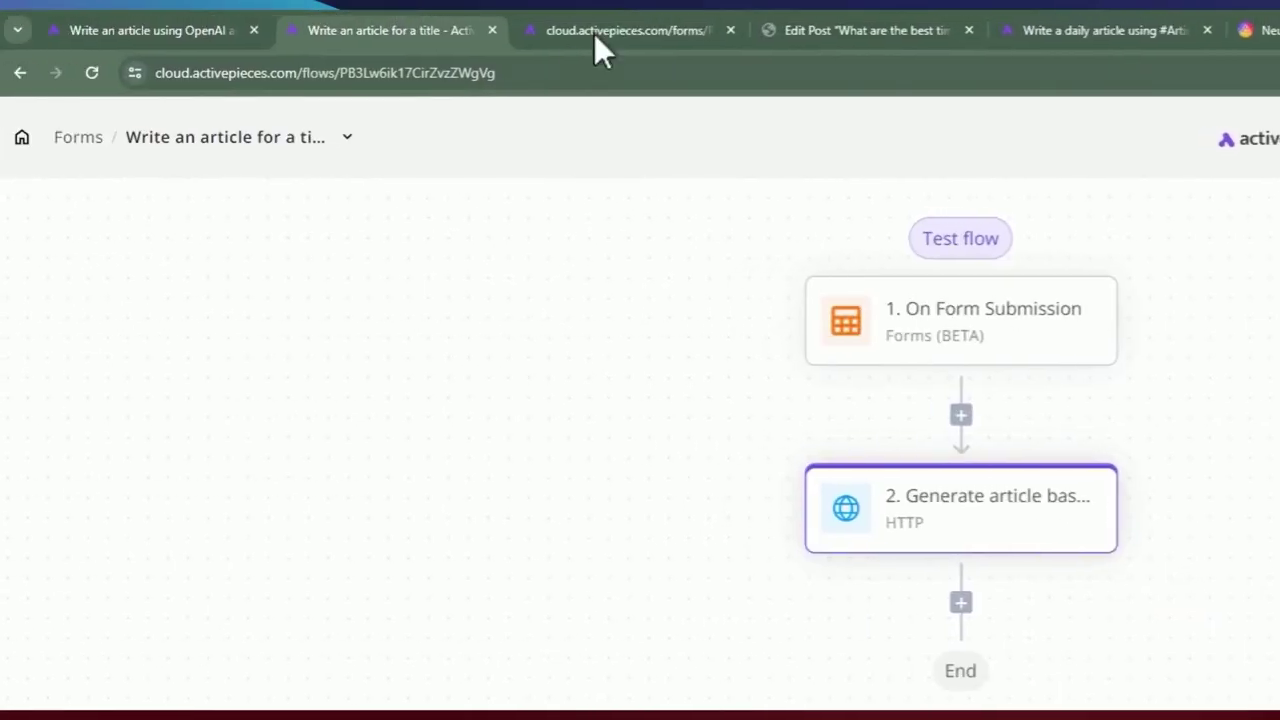
- Submit the article form with the title "Time-Saving Techniques for Increased Productivity"
click(567, 38)
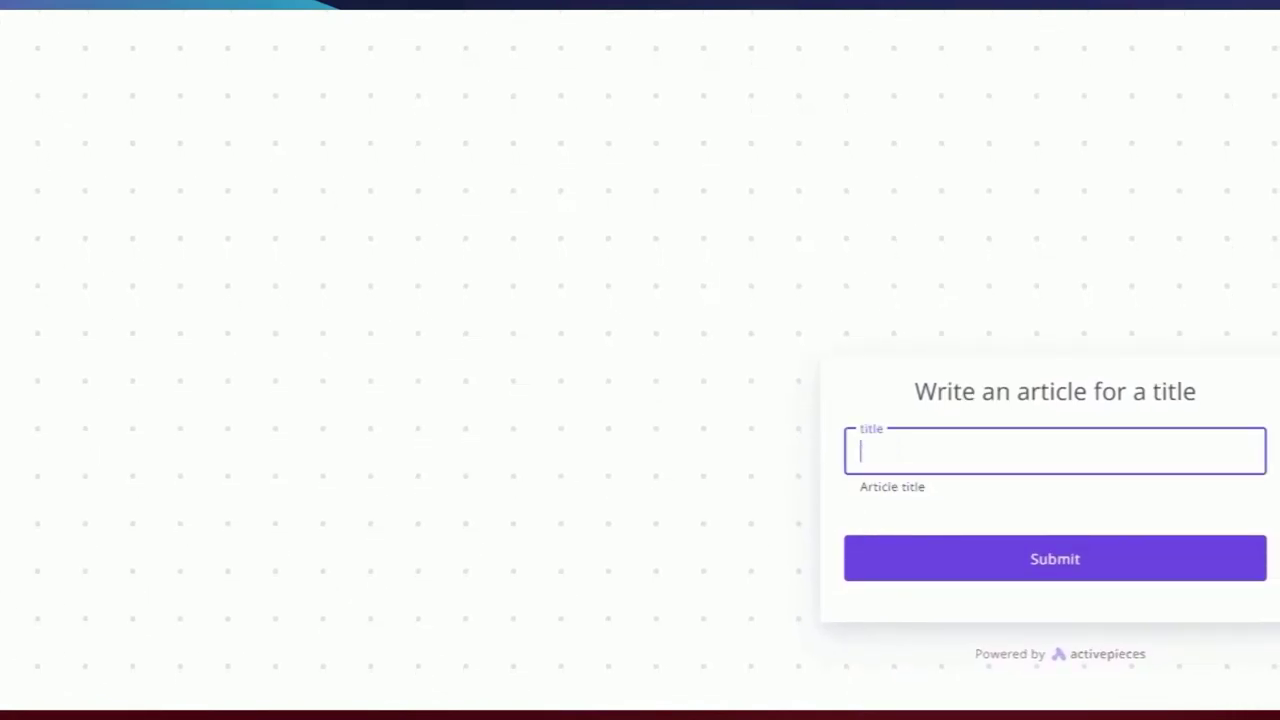
text(Time-Saving Techniques for Increased Productivity)
drag(1124, 452, 1033, 433)
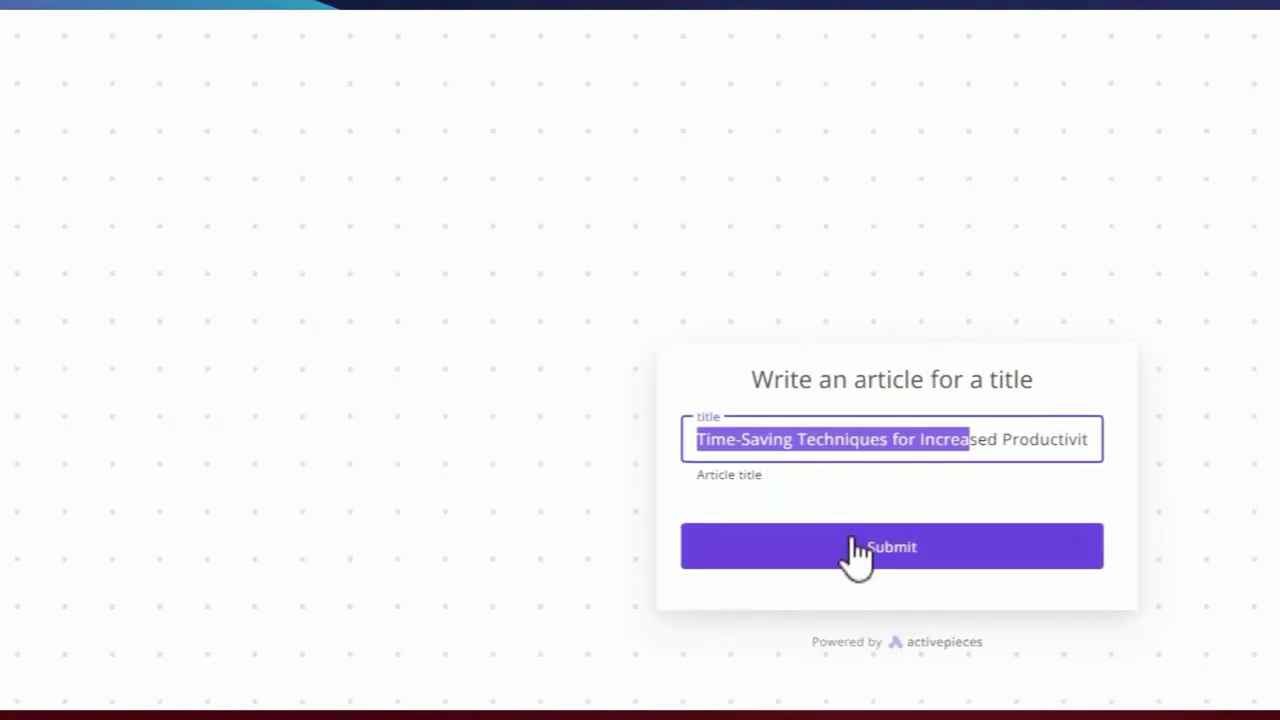
click(271, 14)
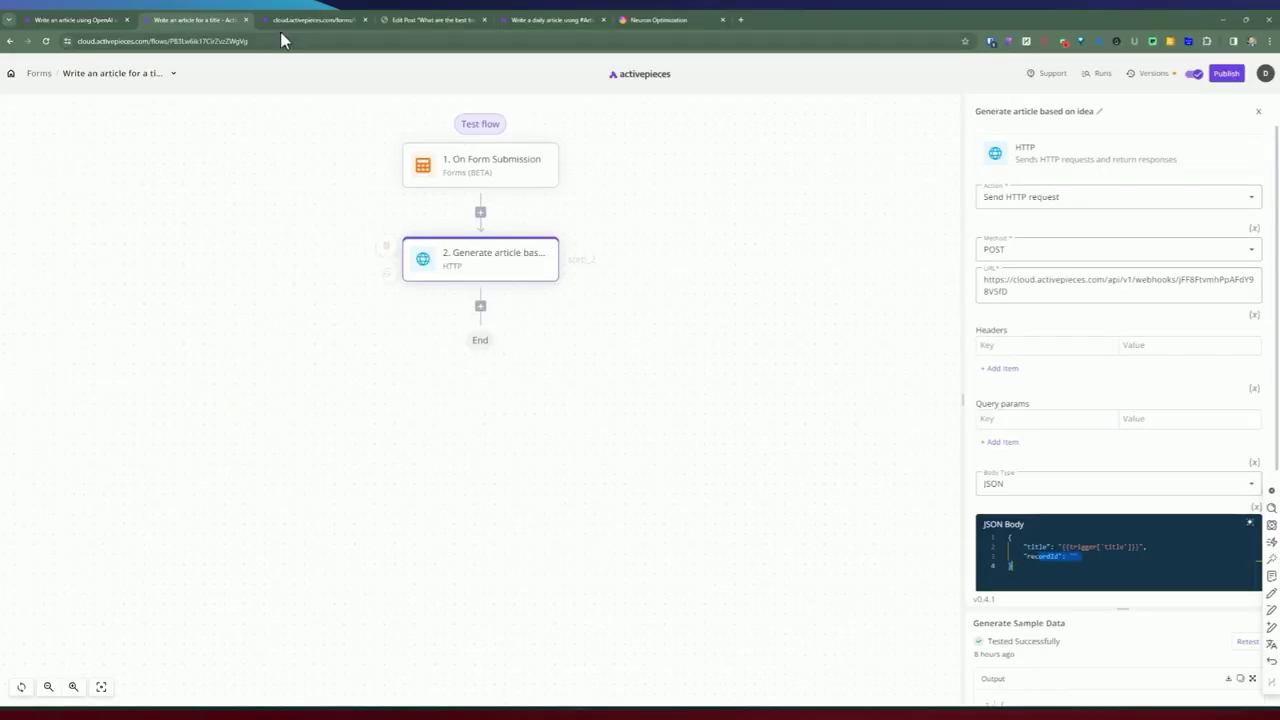
click(287, 20)
click(644, 404)
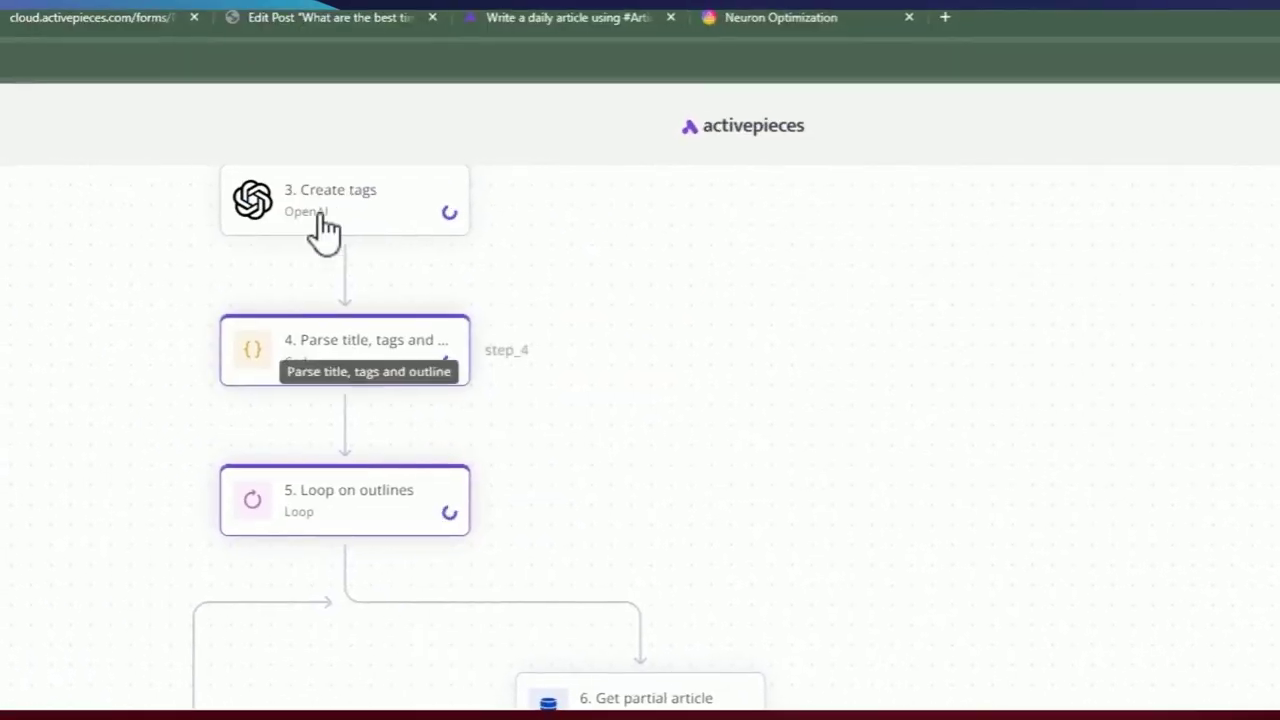
- Inspect the run of the OpenAI-to-WordPress article flow, checking its steps on the canvas and the status of each in the run details
click(651, 700)
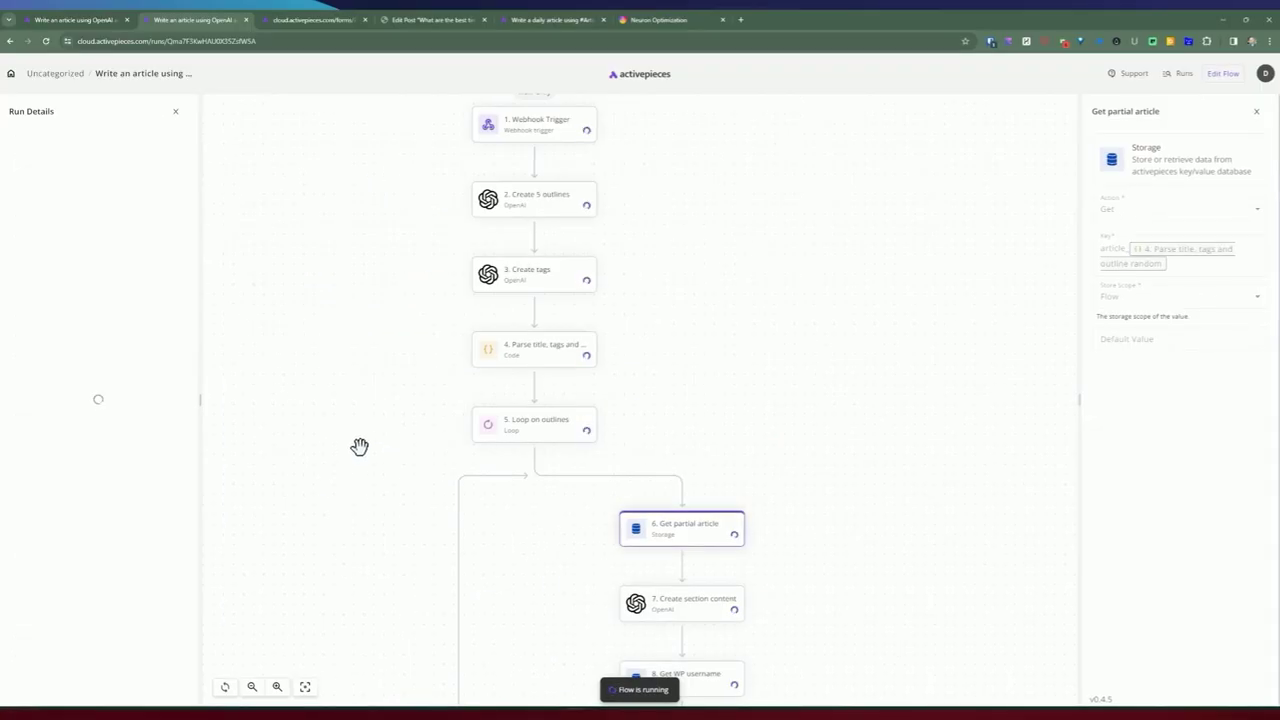
drag(362, 367, 446, 415)
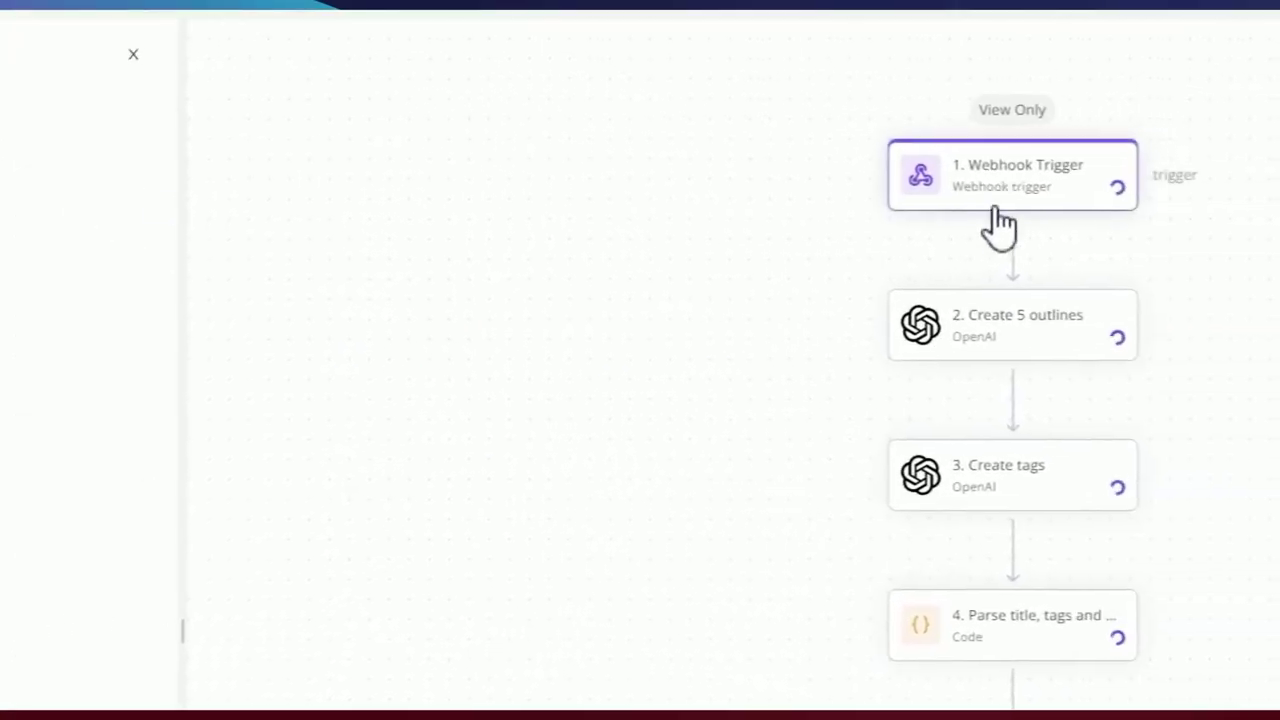
click(998, 482)
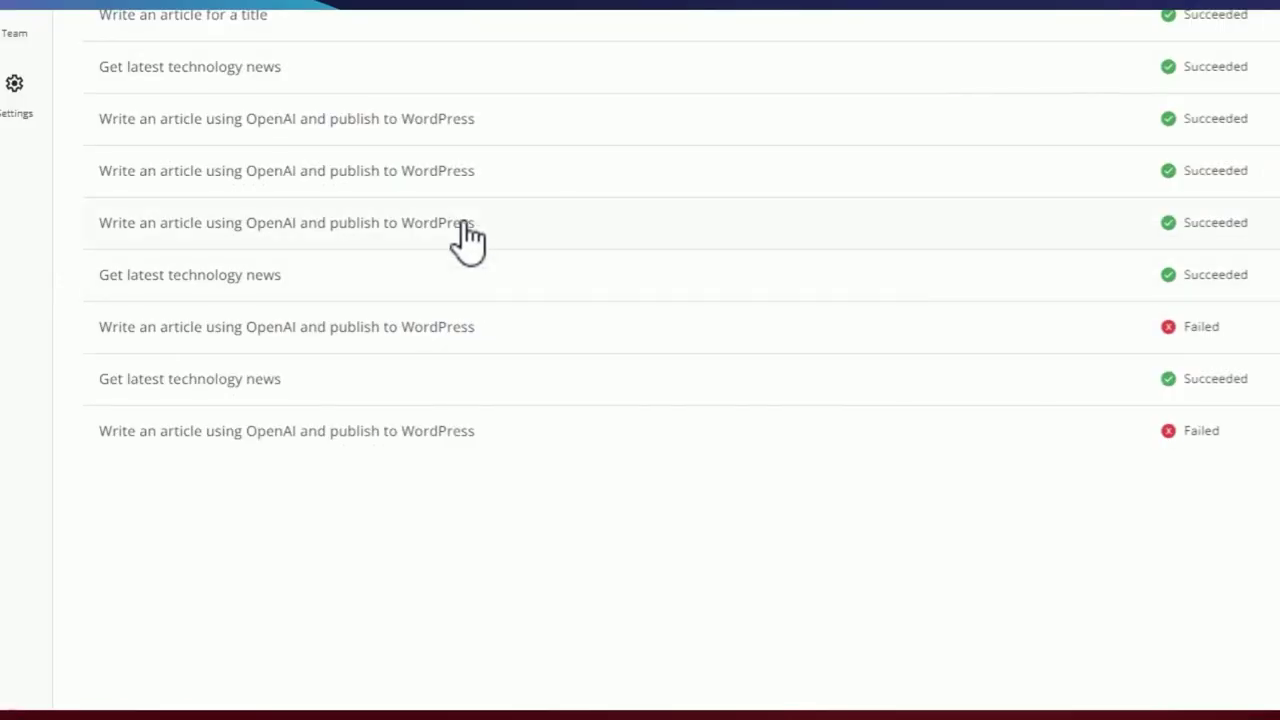
scroll(466, 243, up, 5)
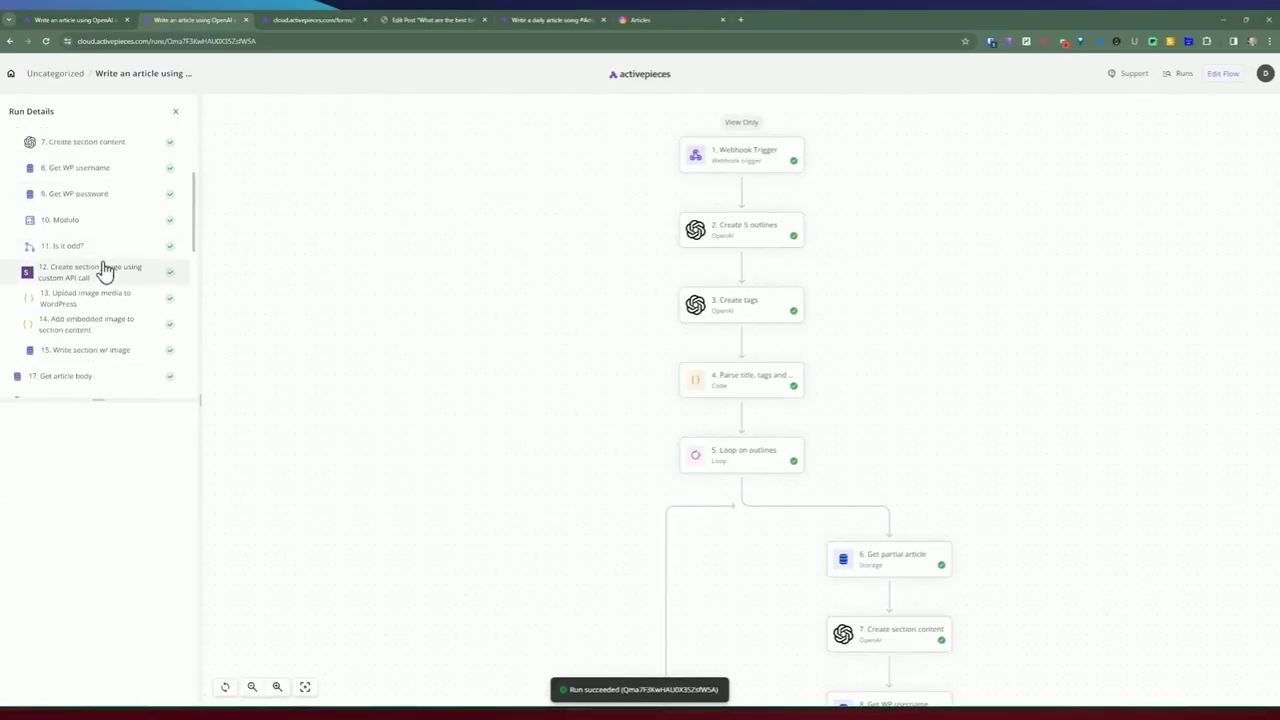
scroll(117, 326, up, 4)
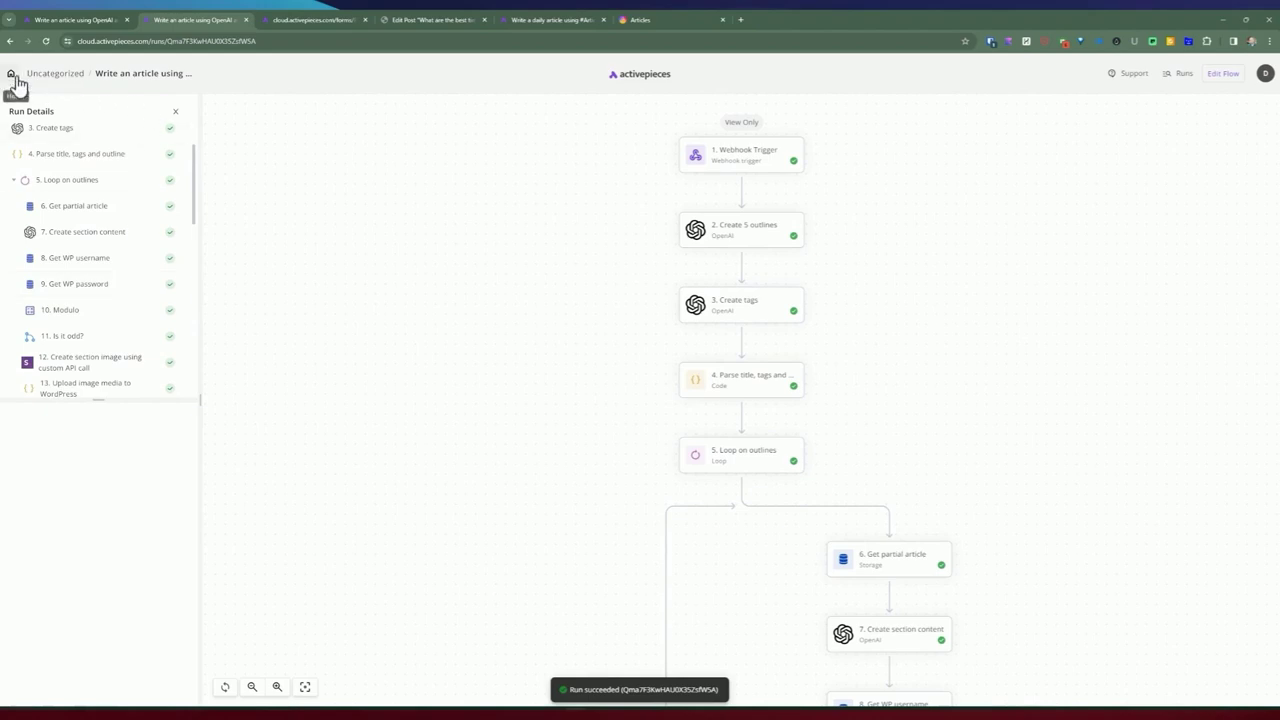
- Switch to the ArticlesList datasheet and check the title and article text of the "Time-Saving Techniques for Increased Productivity" record
scroll(539, 357, down, 10)
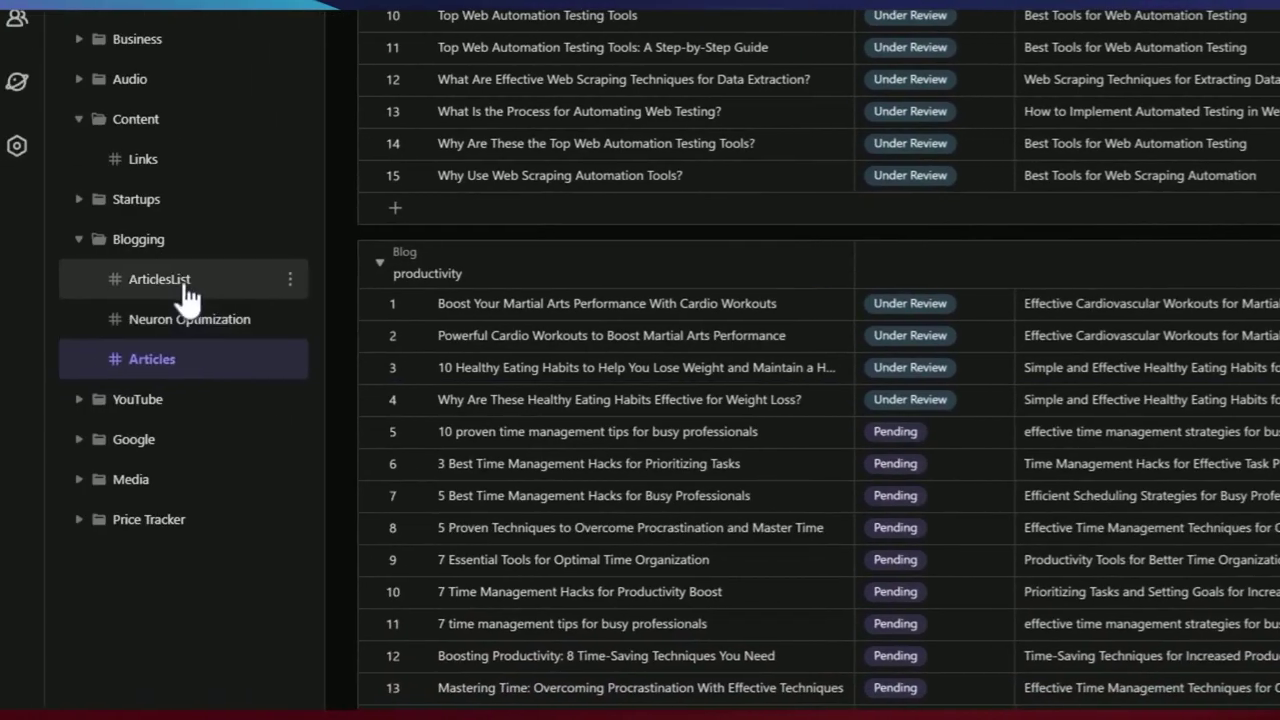
click(186, 290)
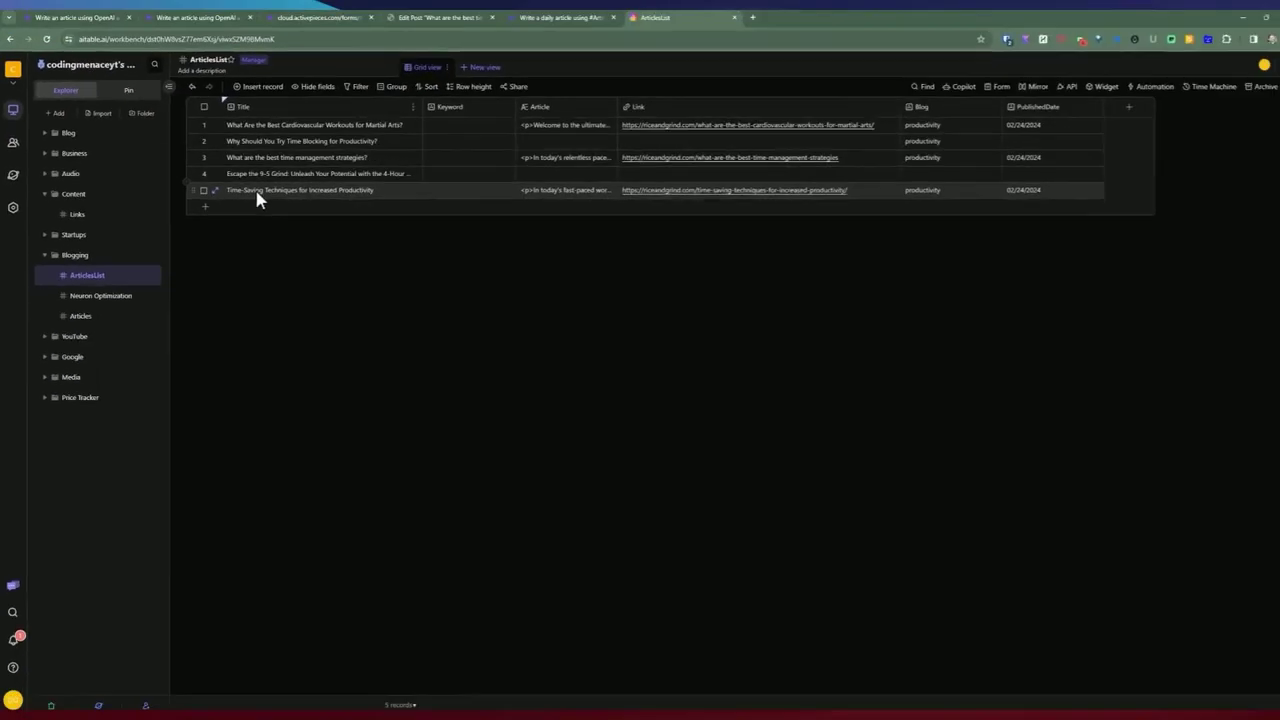
click(481, 210)
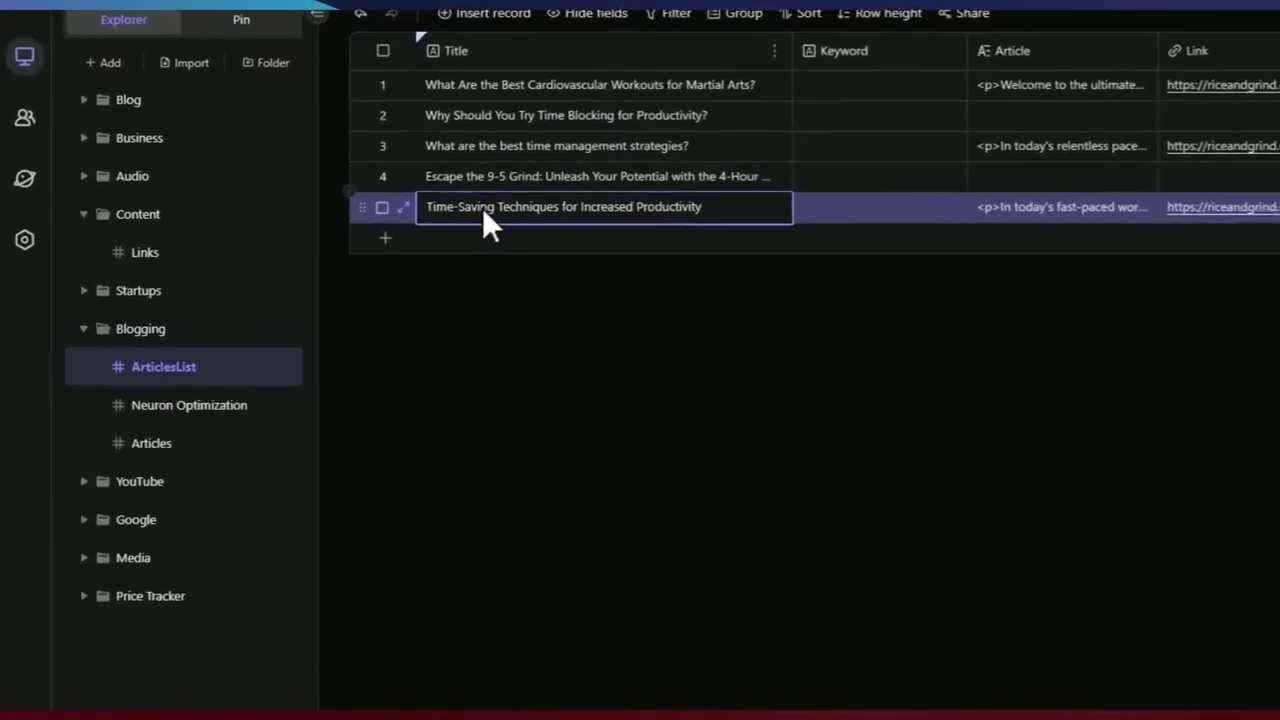
double_click(1005, 207)
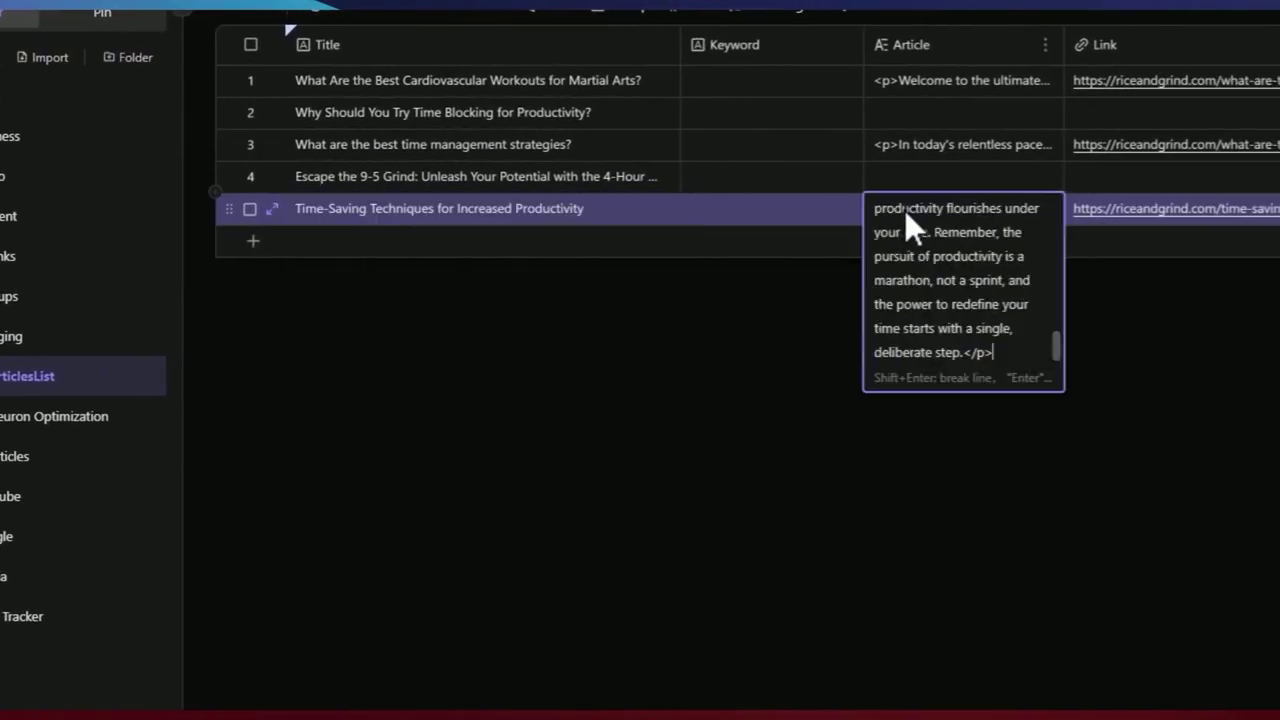
scroll(910, 256, up, 2)
click(982, 384)
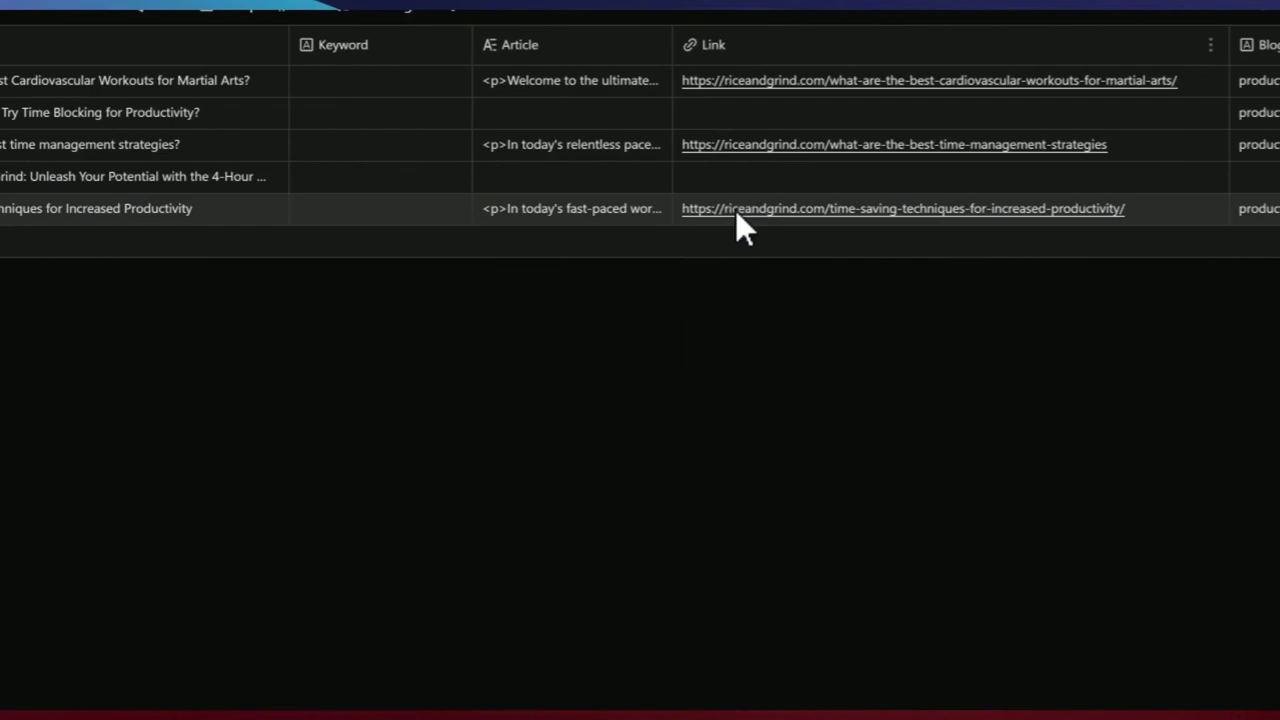
- Open the published post from the record's link and skim its featured image, section text and embedded images
click(735, 209)
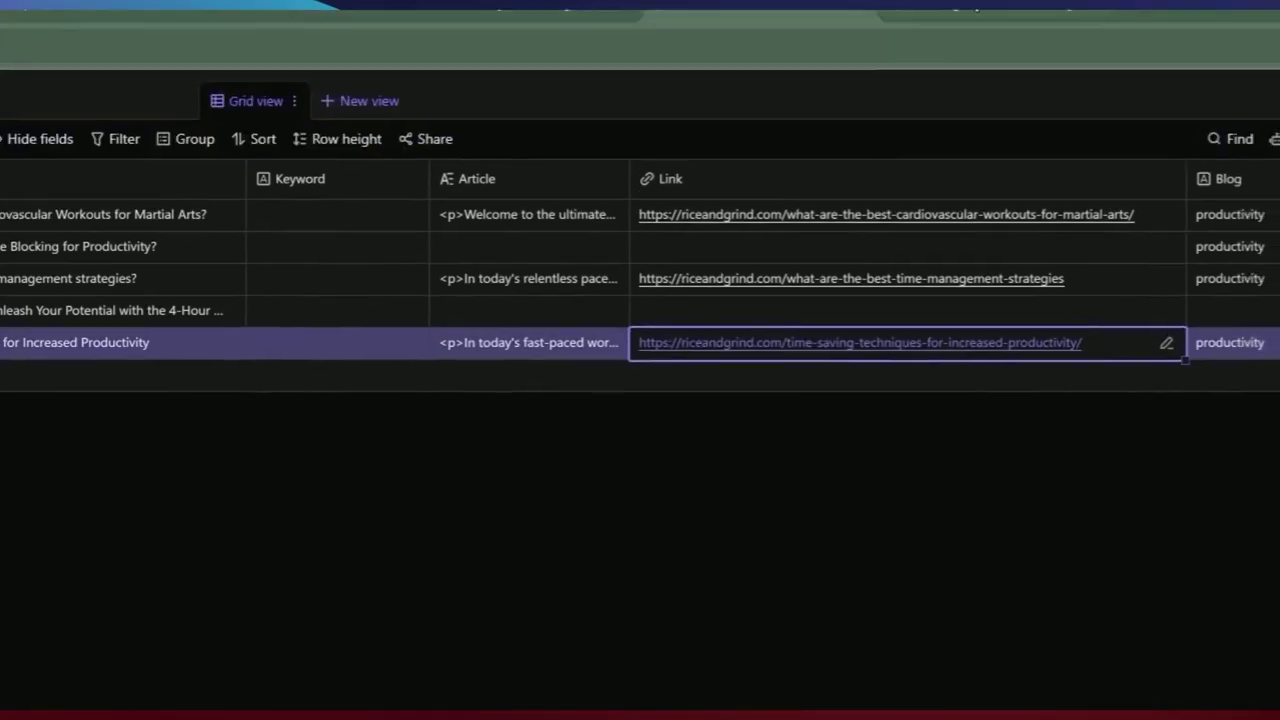
click(985, 6)
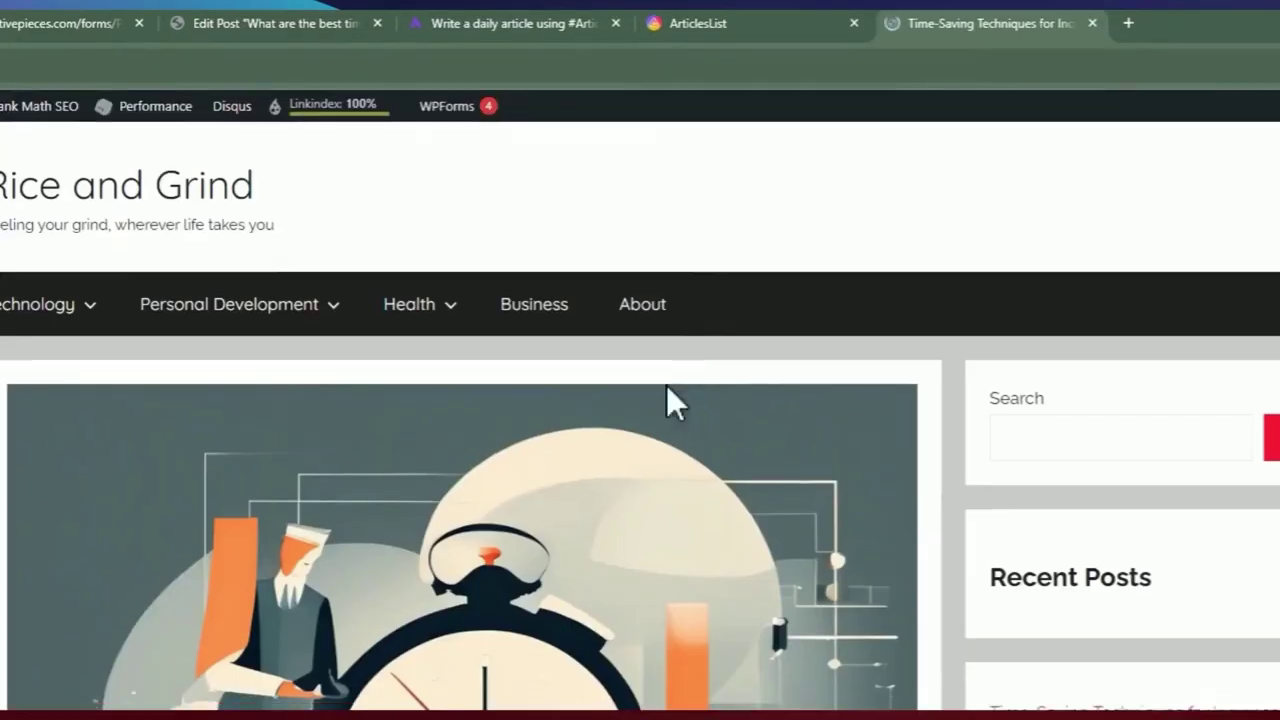
scroll(625, 500, down, 5)
scroll(612, 515, down, 15)
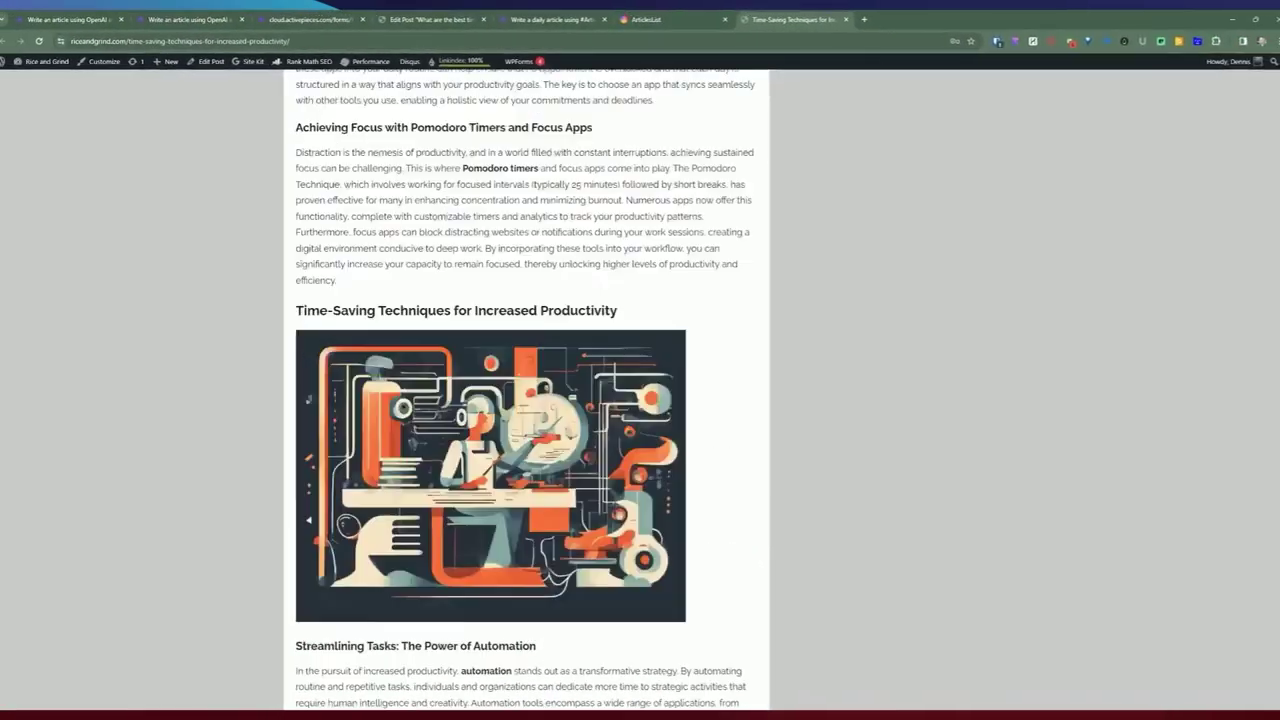
scroll(610, 285, up, 1)
- Switch to the daily article flow, check its Every Day schedule trigger and open the Find Records step
click(690, 17)
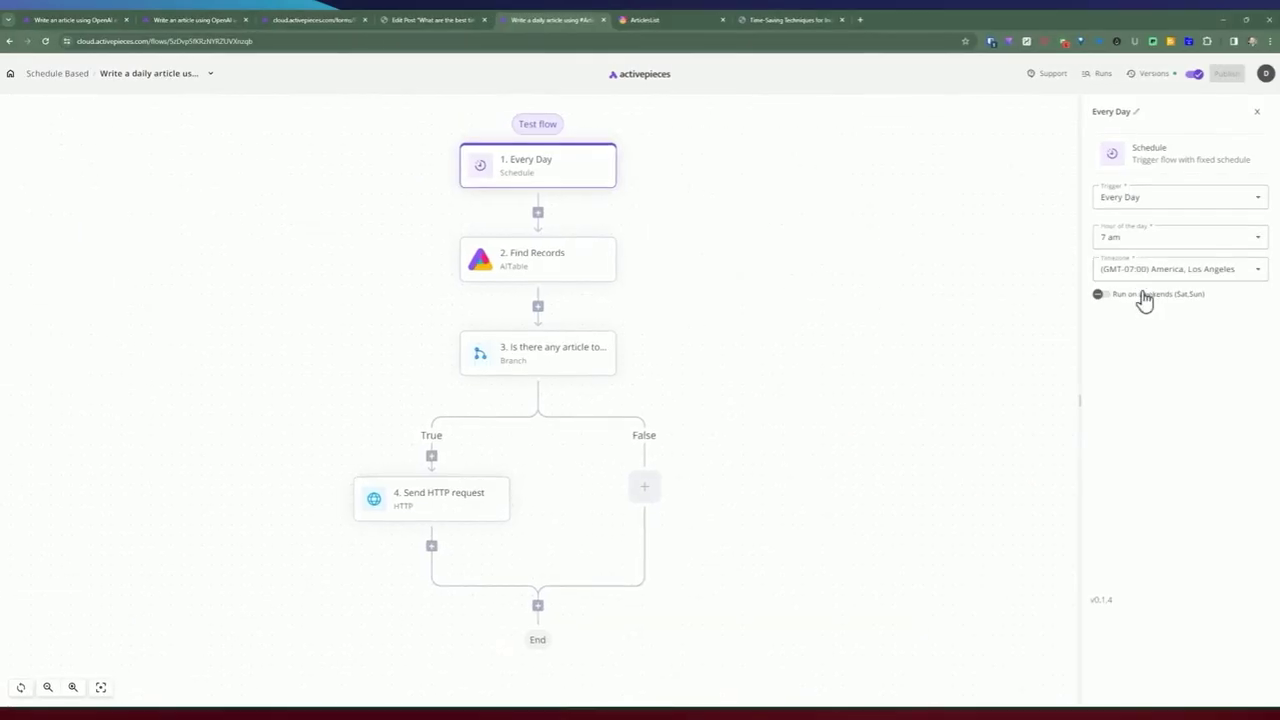
click(548, 263)
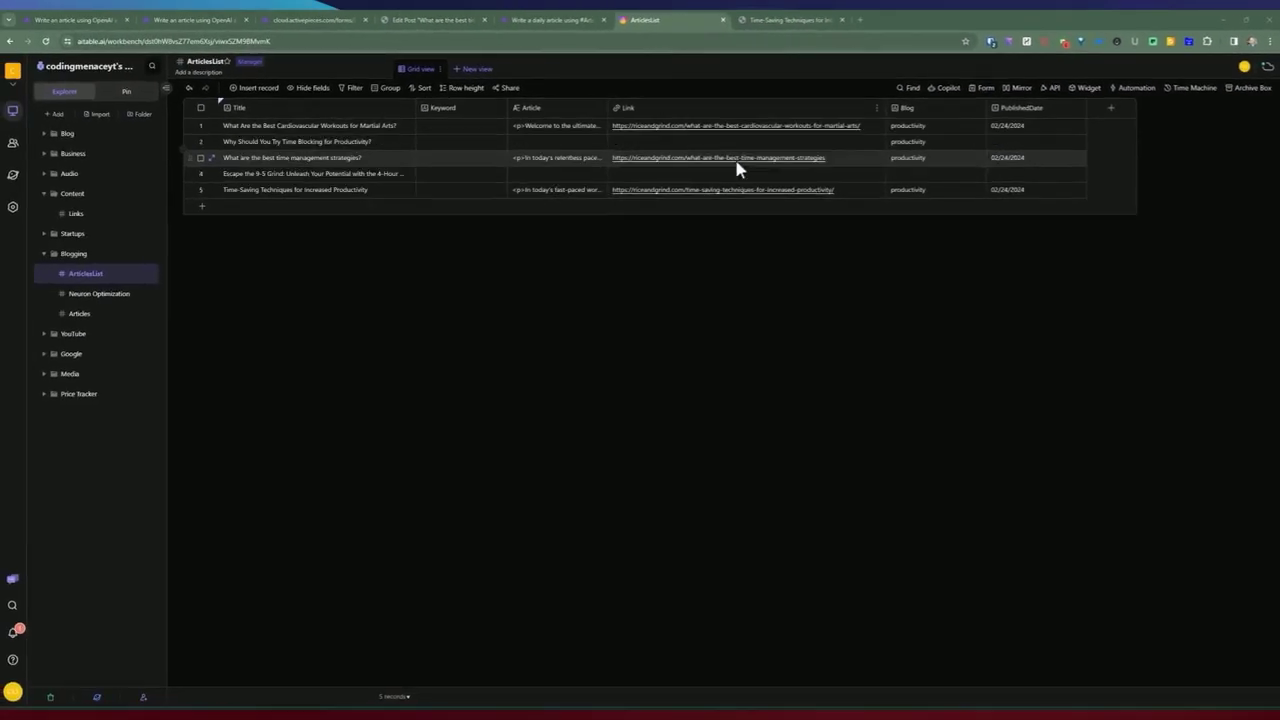
- Examine the ArticlesList records with an empty PublishedDate, comparing the time blocking and 4-Hour Work Week titles with the published ones
click(1005, 141)
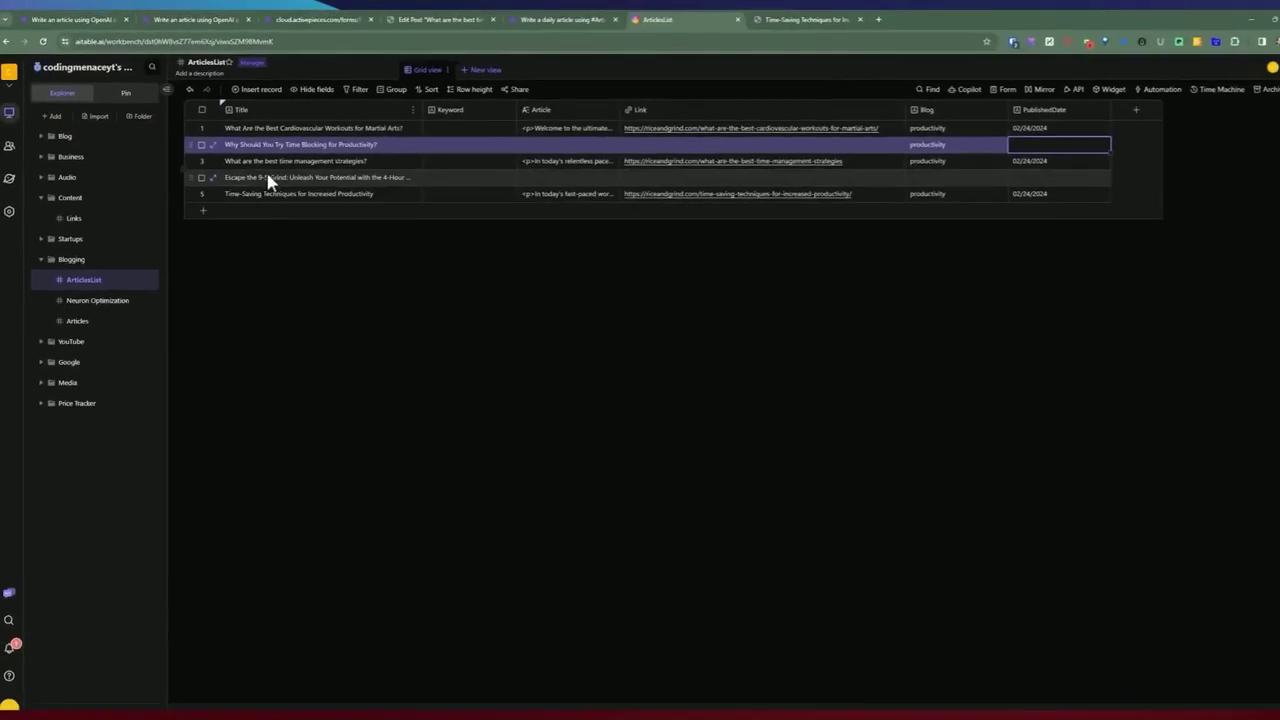
click(381, 249)
click(400, 310)
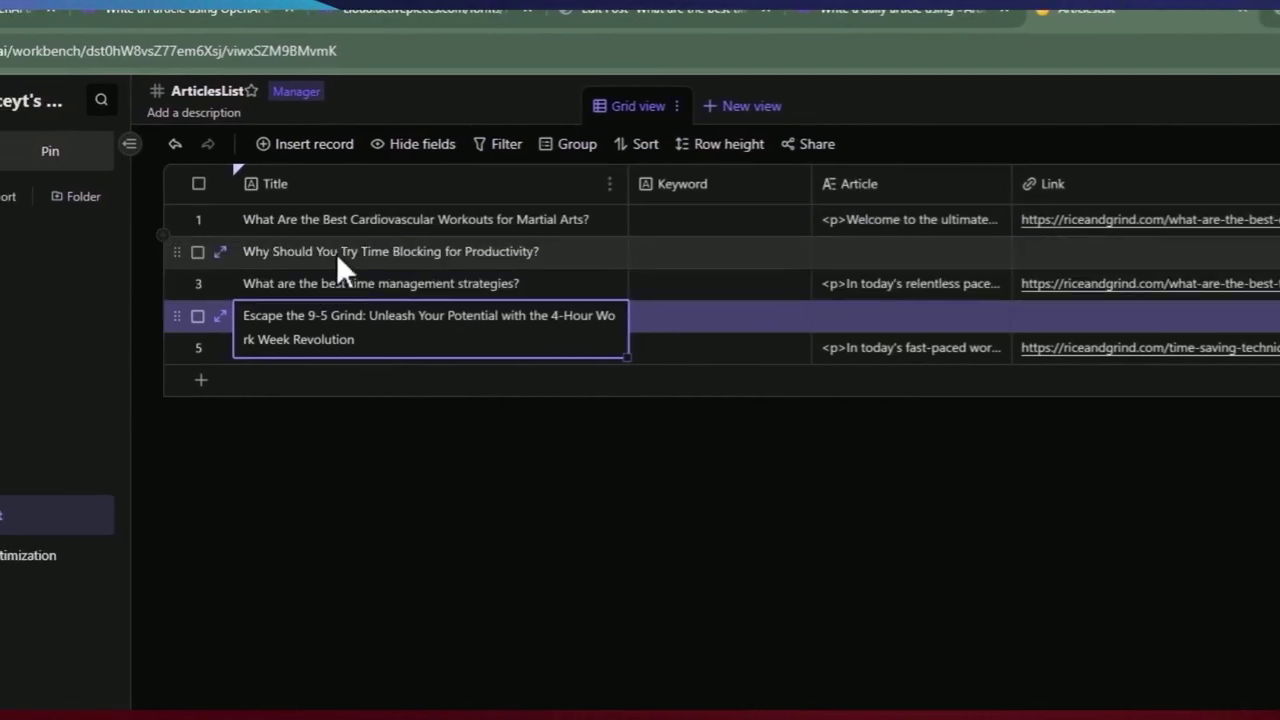
click(302, 251)
click(188, 315)
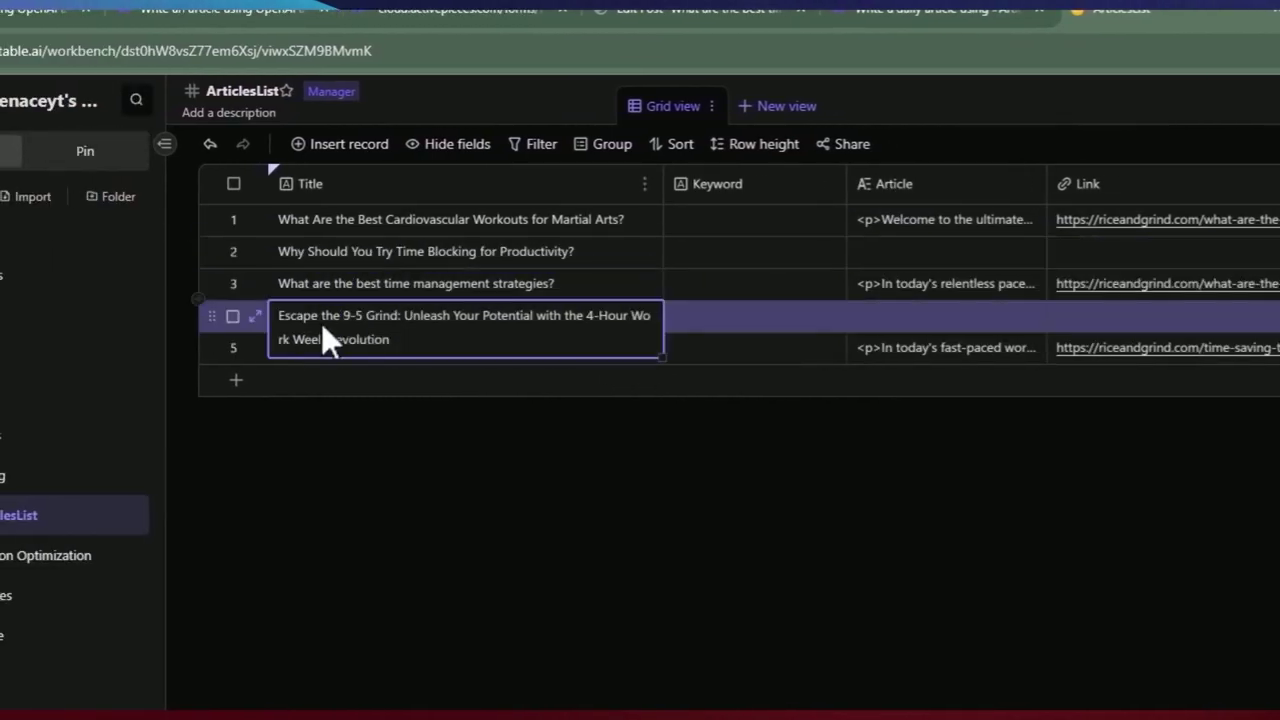
click(197, 251)
click(357, 285)
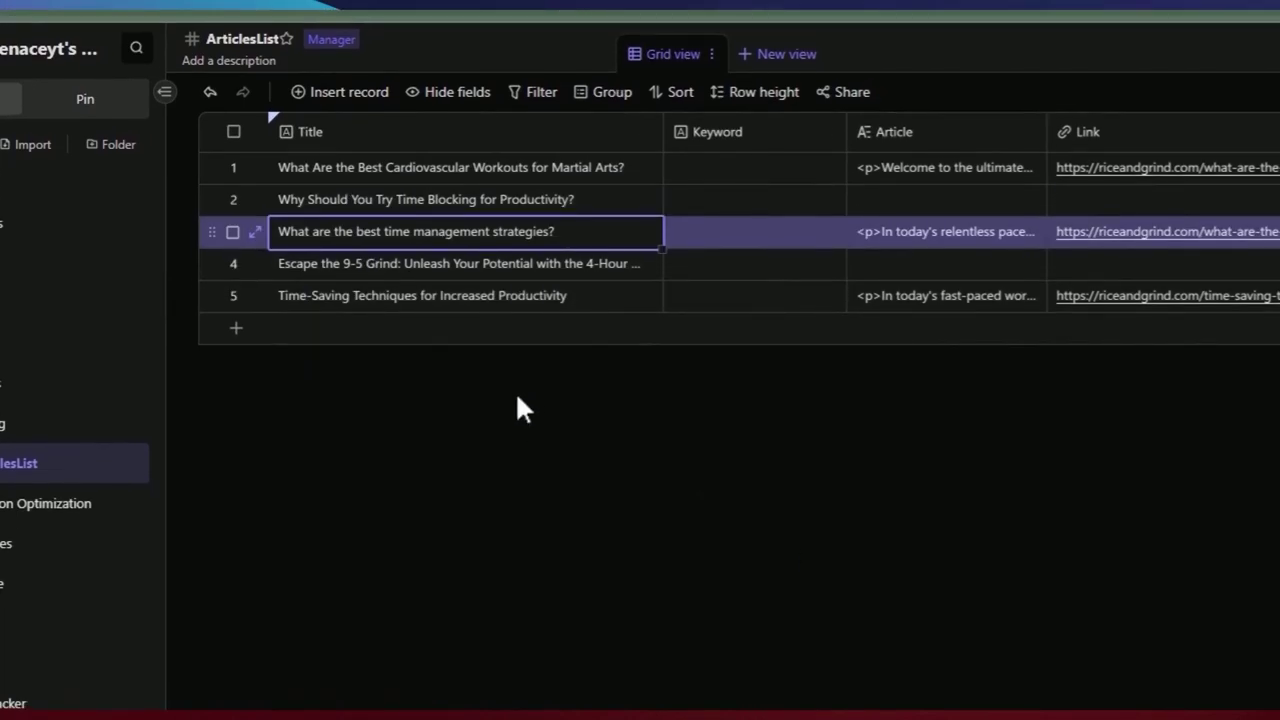
click(516, 392)
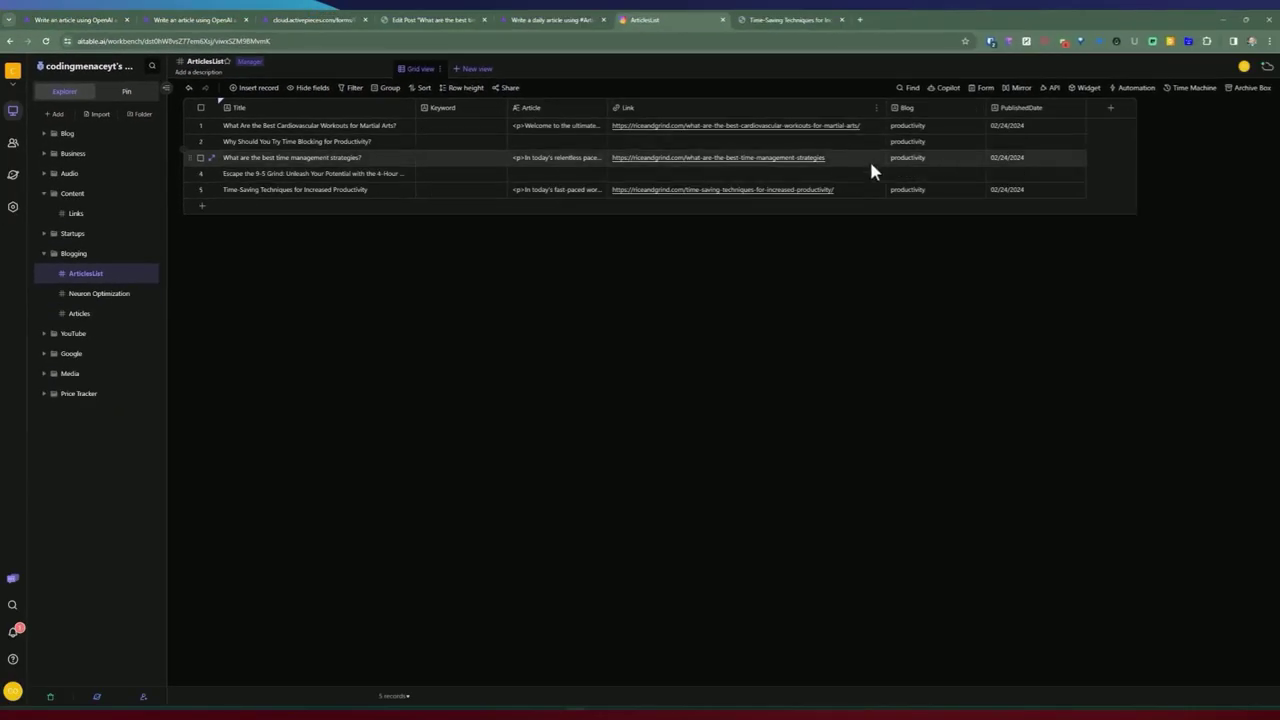
click(322, 176)
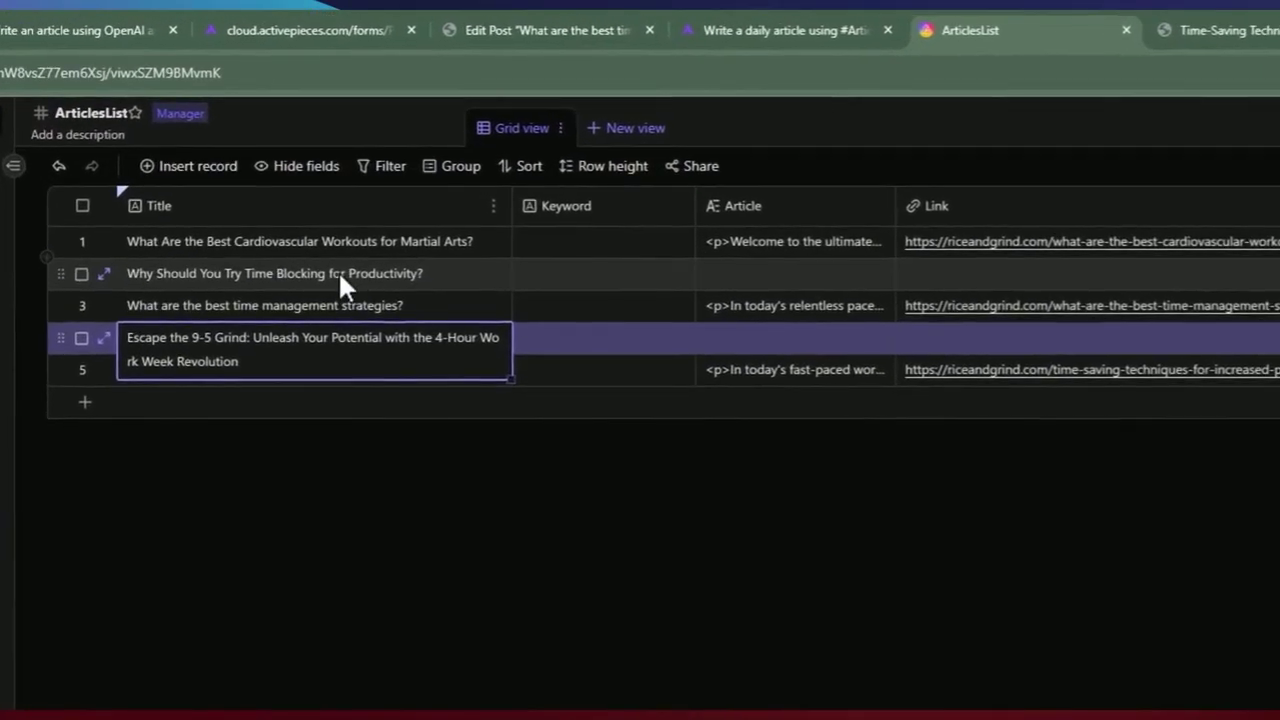
click(340, 285)
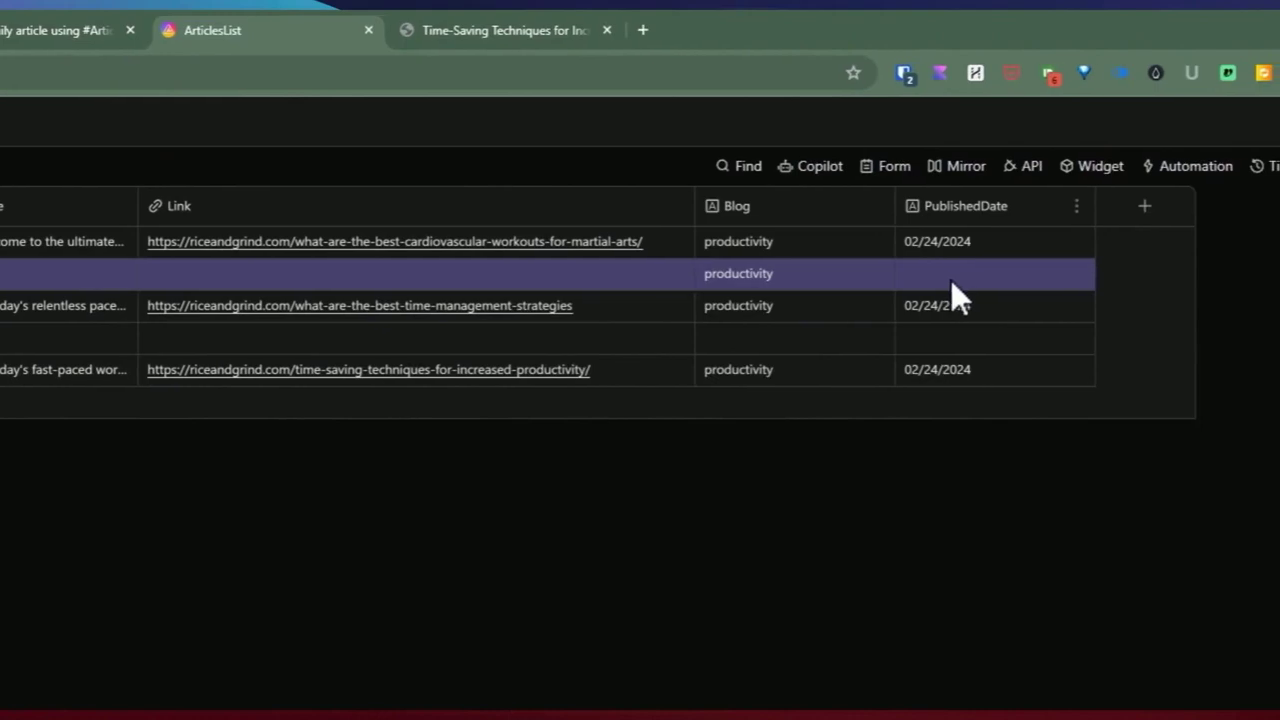
click(360, 340)
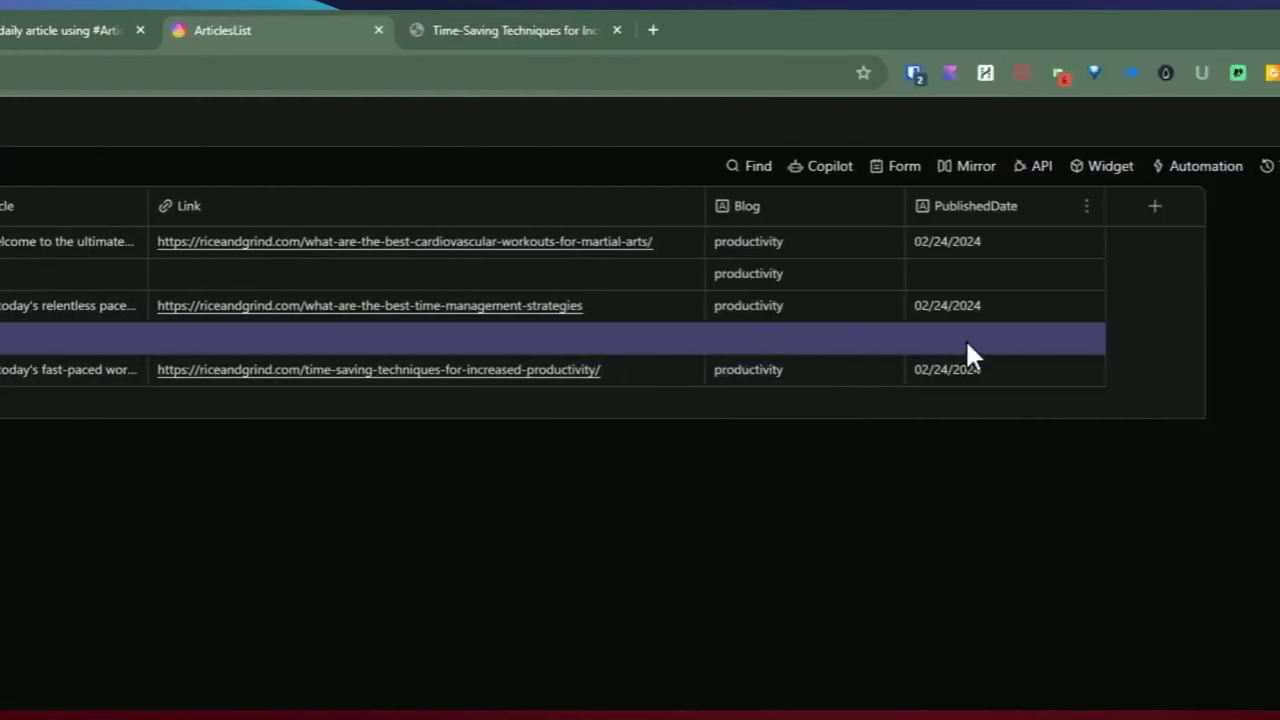
click(967, 340)
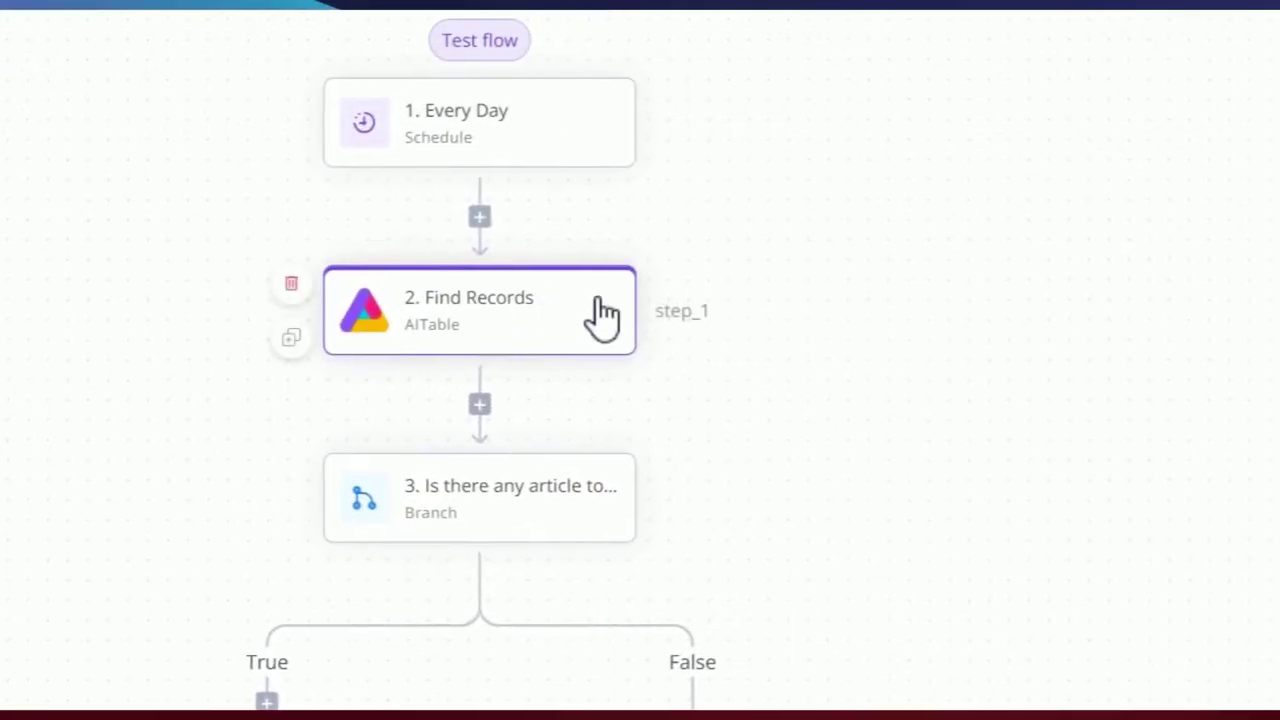
- Inspect the Find Records step of the daily article flow, checking its action, datasheet, maximum records and PublishedDate filter
click(603, 315)
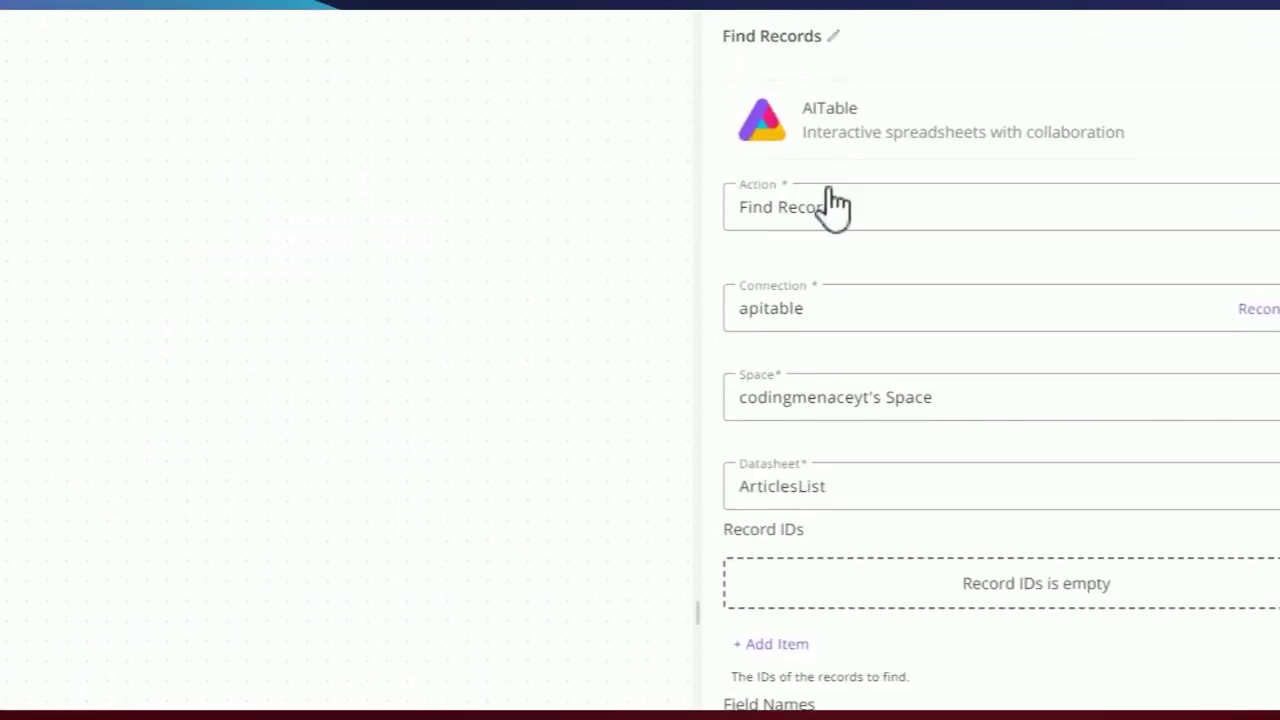
click(851, 247)
click(815, 210)
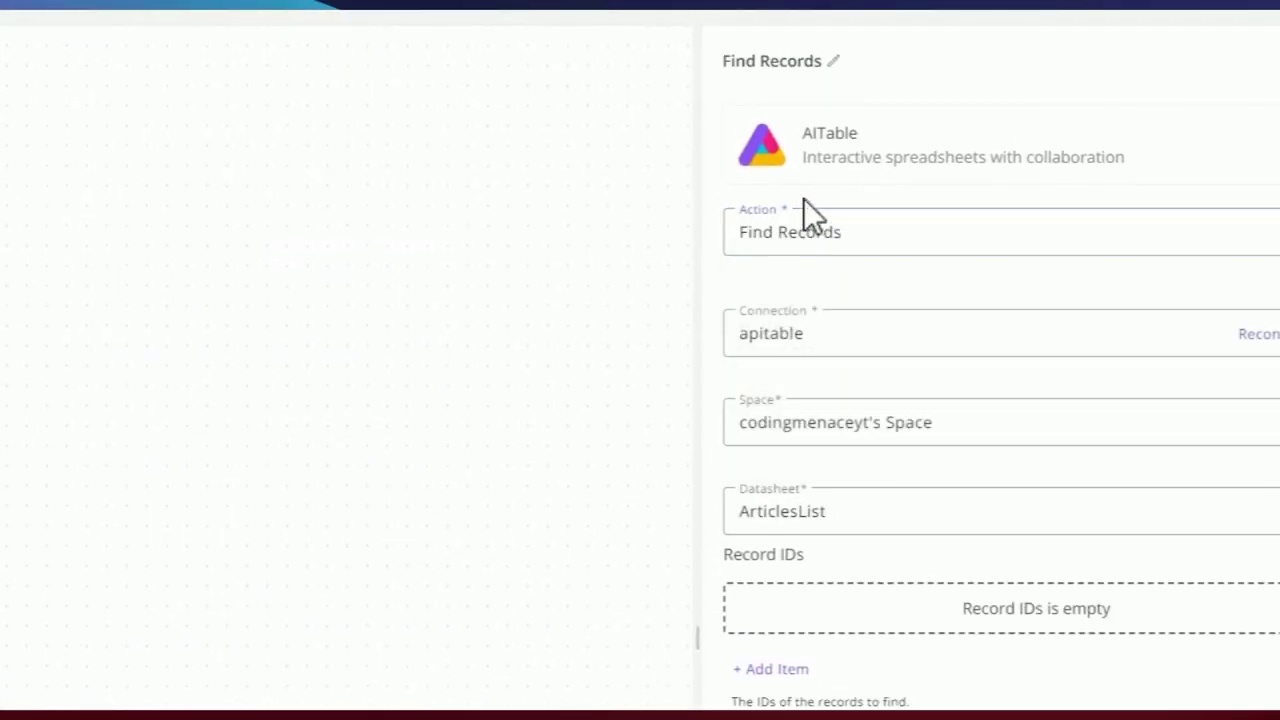
scroll(865, 475, down, 1)
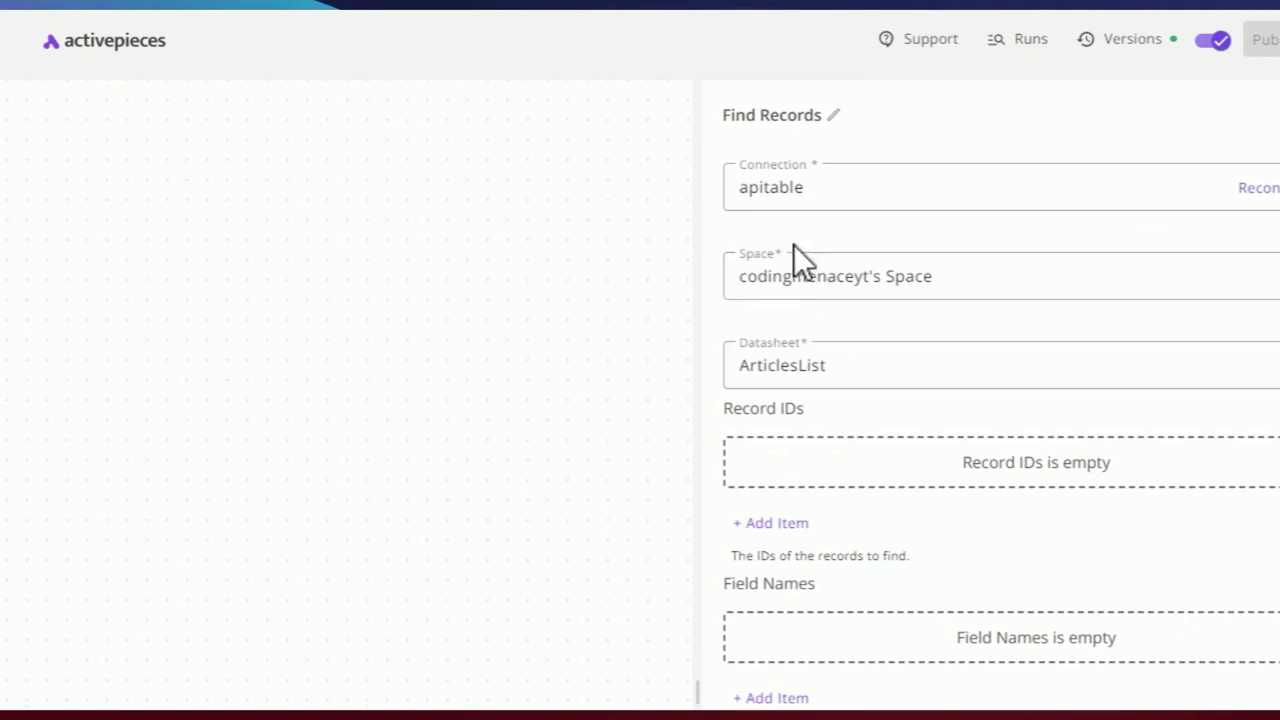
scroll(803, 420, down, 2)
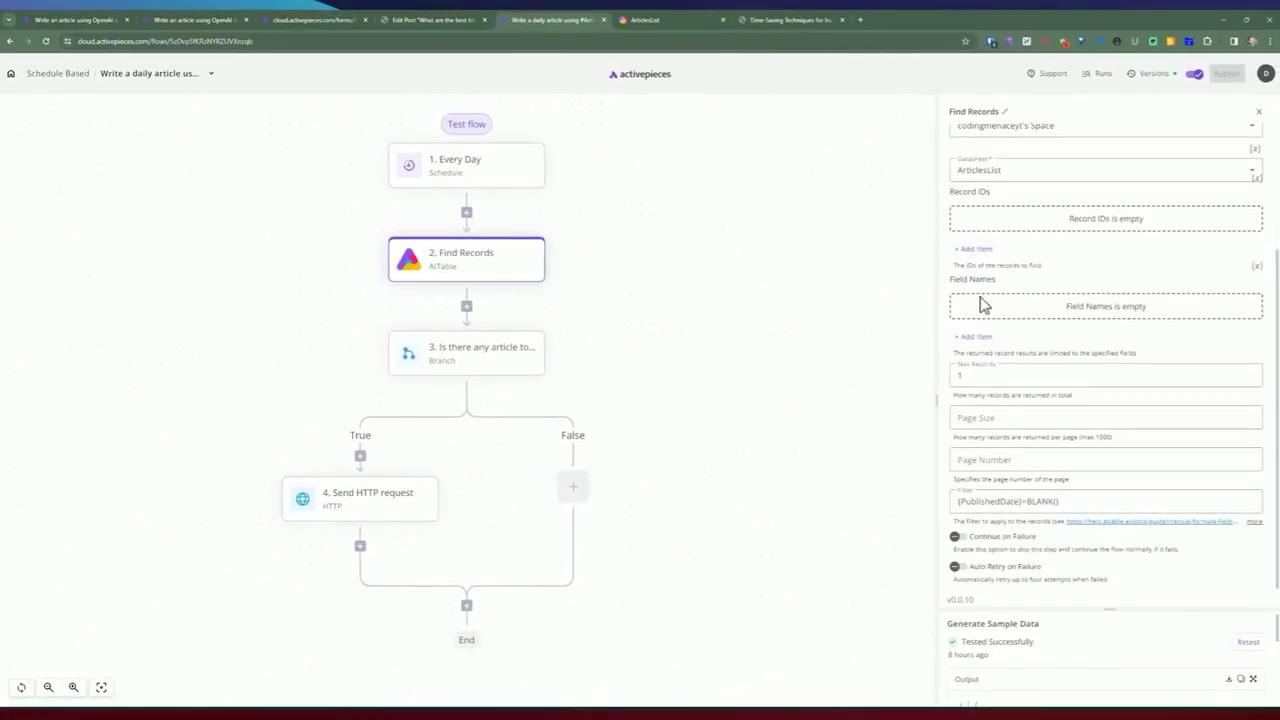
- Check the Max Records value in the Find Records step of the daily article flow
click(1000, 375)
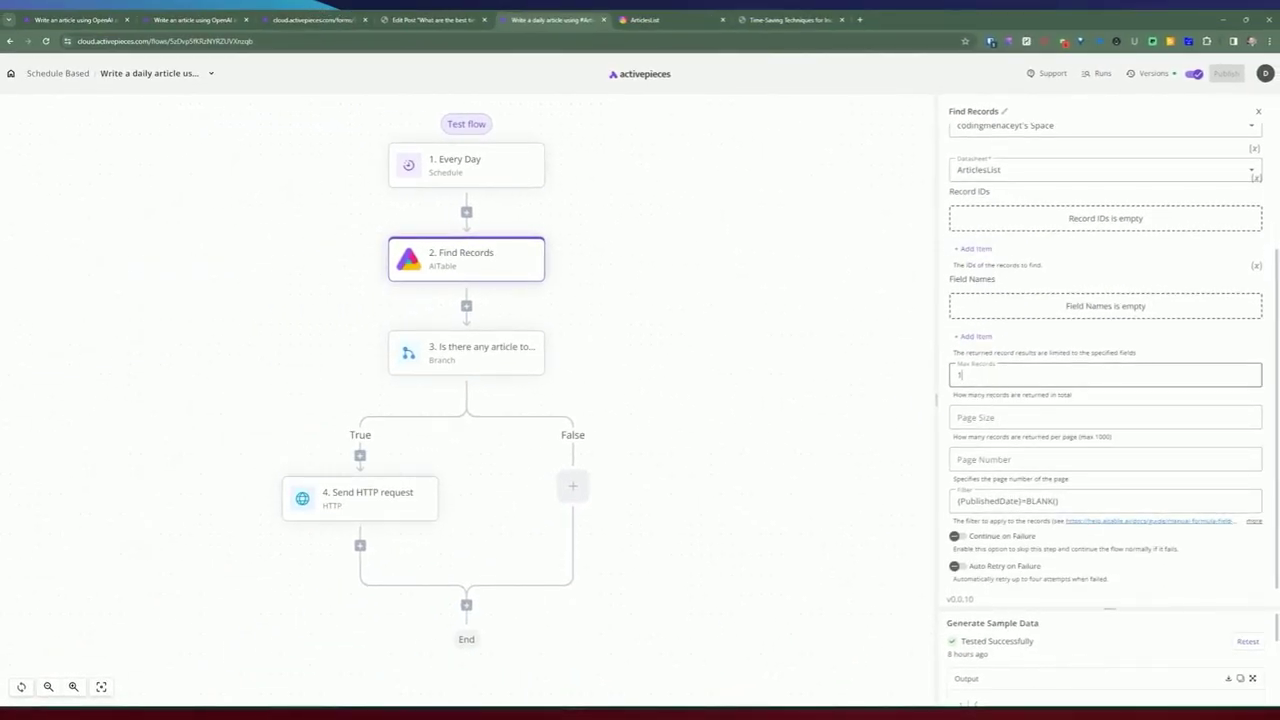
double_click(961, 375)
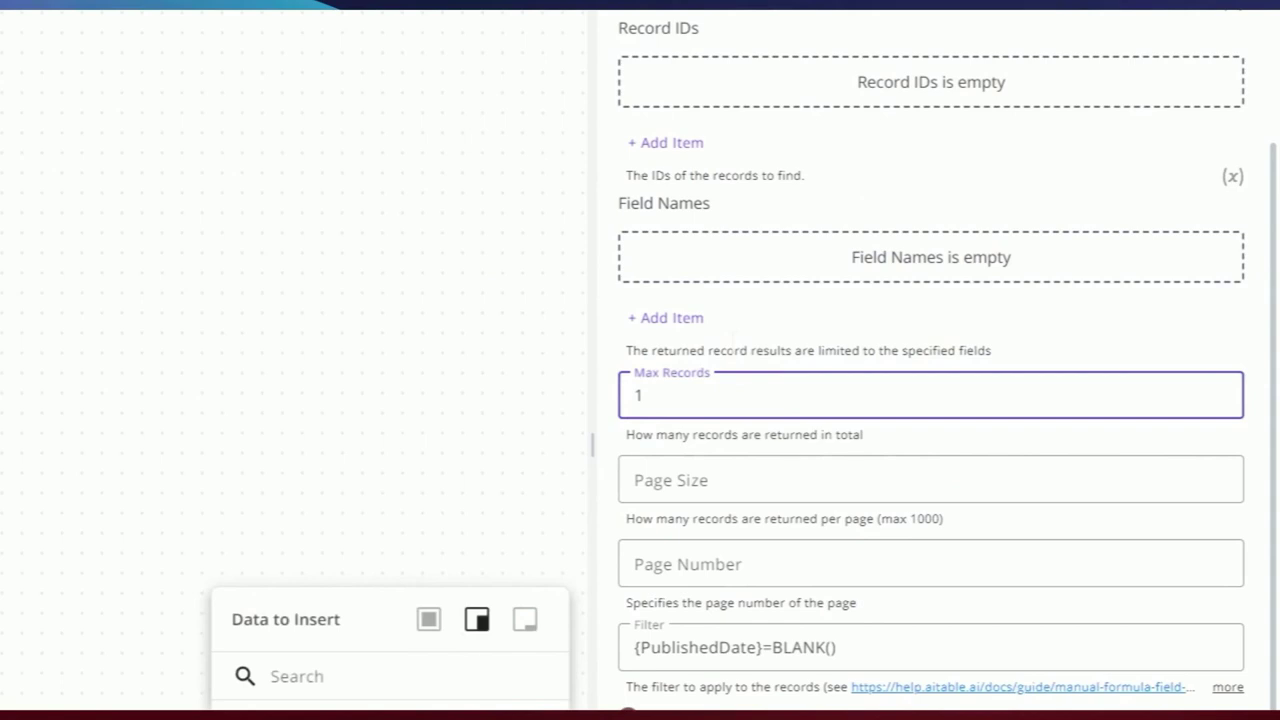
click(732, 341)
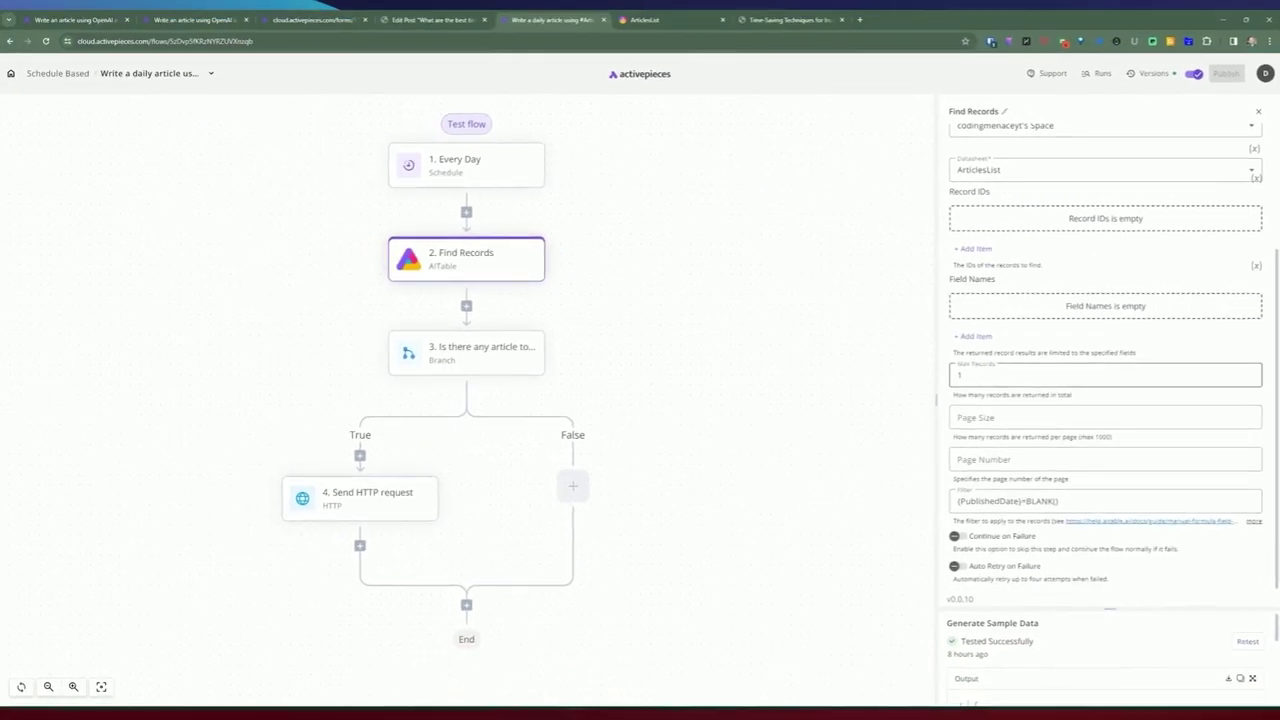
double_click(960, 375)
click(1015, 342)
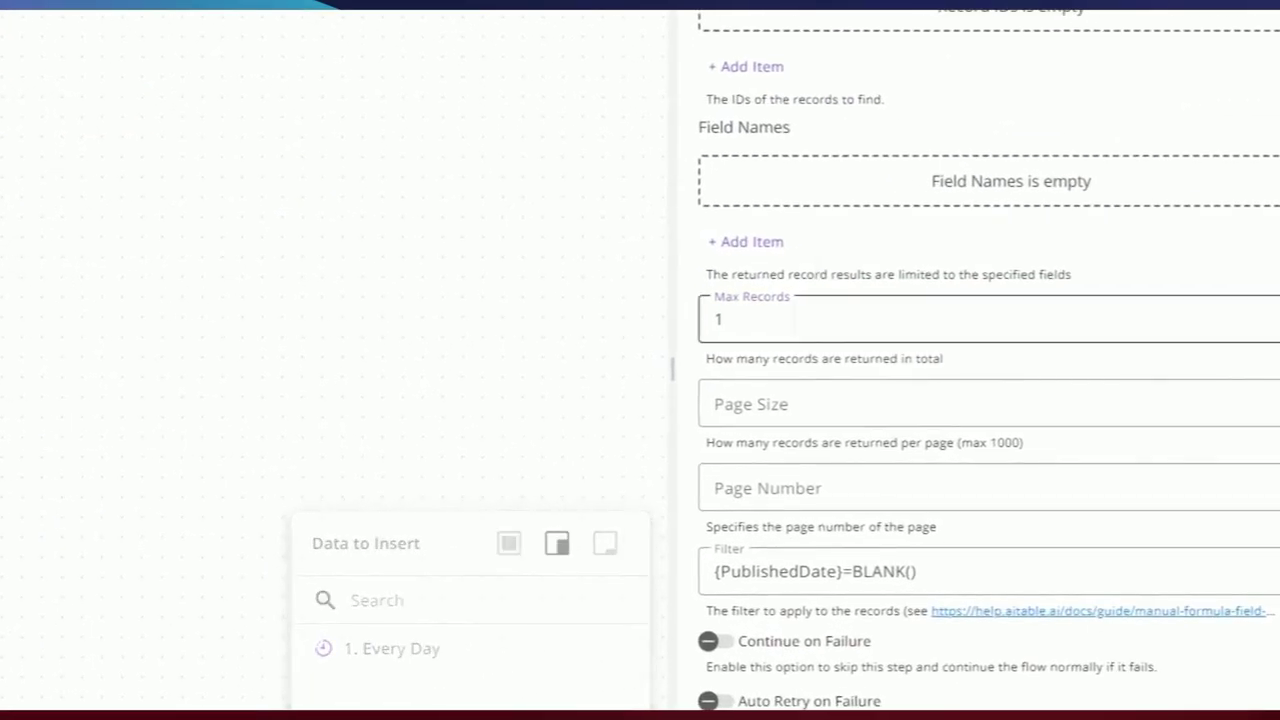
key(Escape)
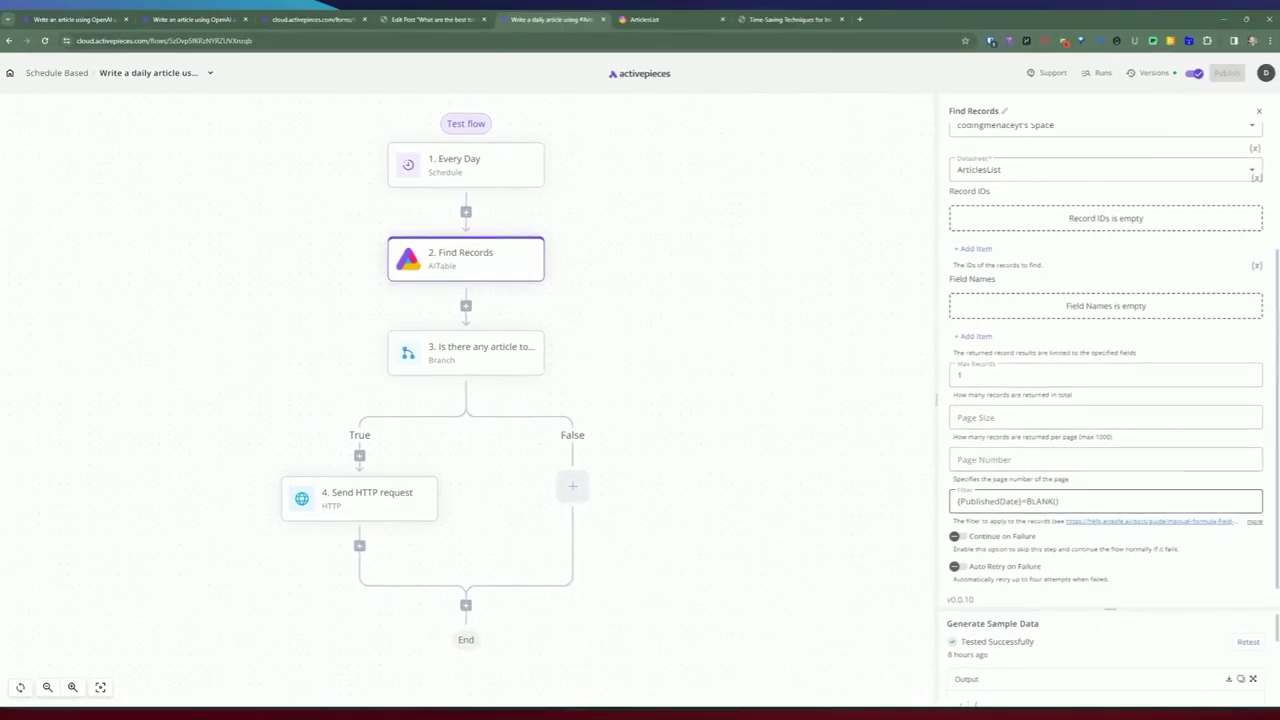
- Compare the field name in the Find Records filter with the PublishedDate column in the ArticlesList datasheet, cancelling its field settings
click(965, 501)
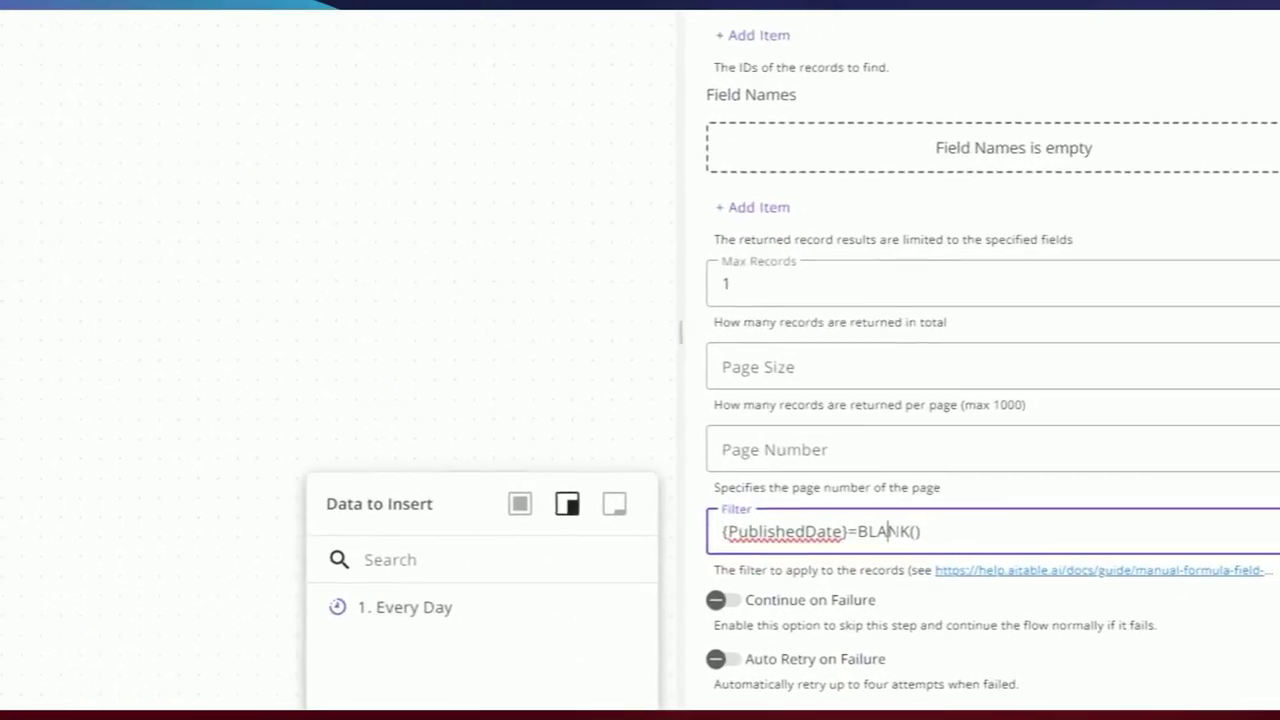
double_click(965, 501)
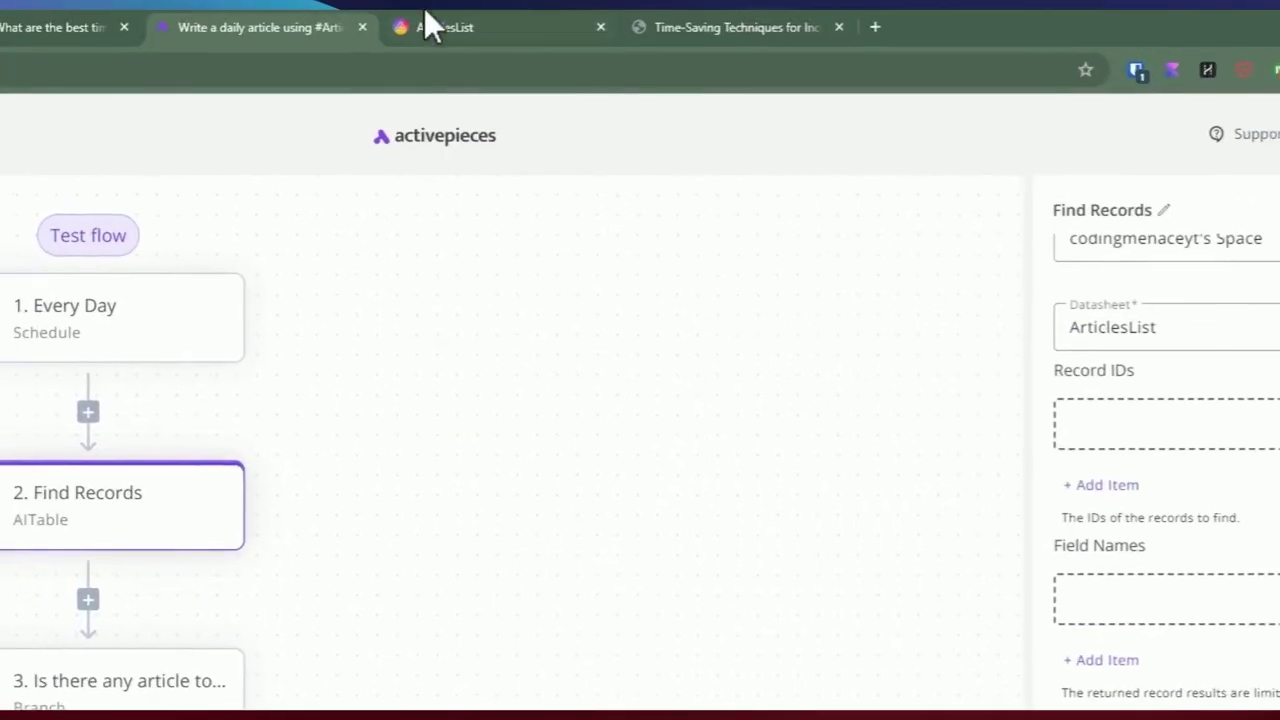
click(430, 26)
double_click(848, 207)
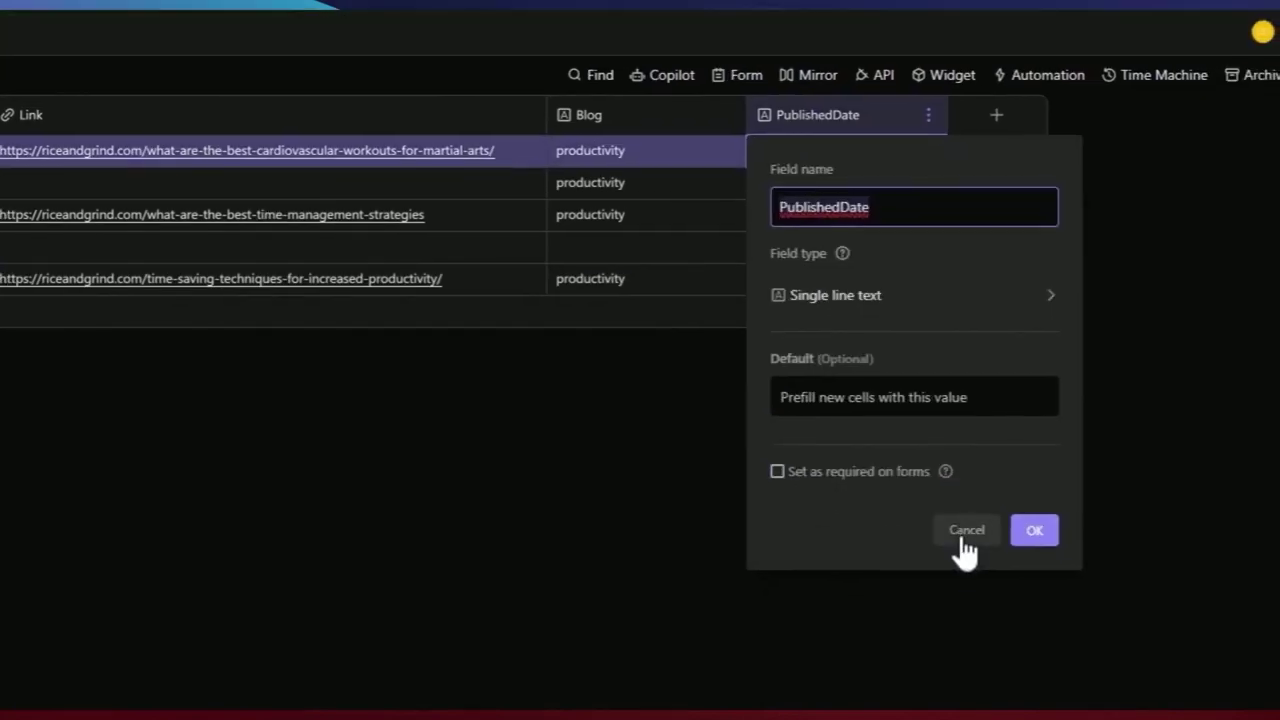
click(962, 541)
- Return to the daily article flow and examine the BLANK() condition in the Find Records filter
click(335, 28)
click(962, 426)
drag(978, 425, 932, 424)
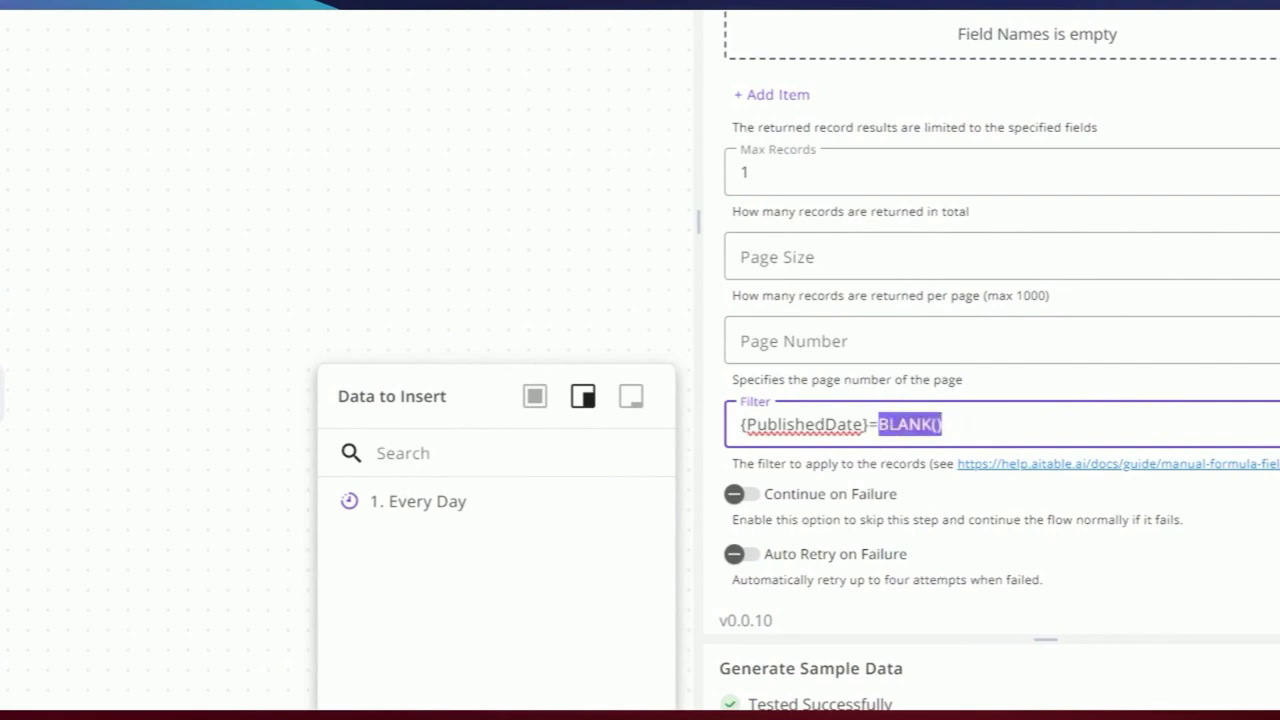
click(957, 425)
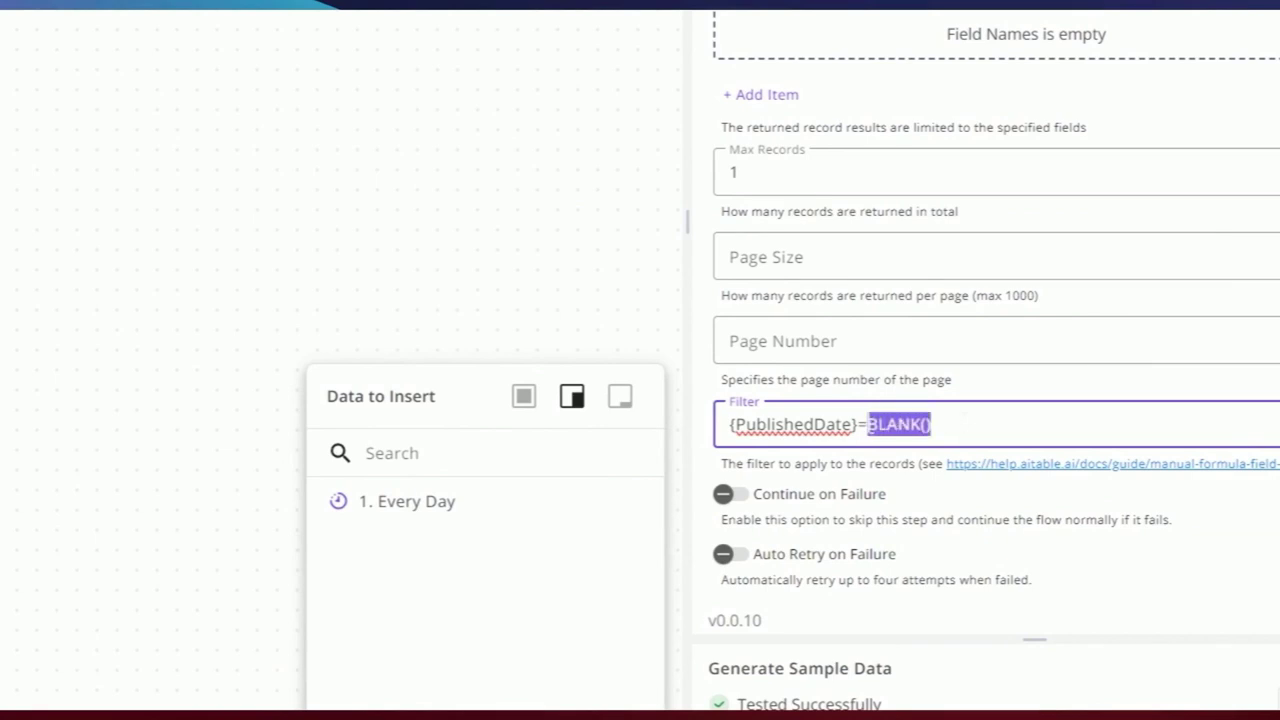
click(950, 425)
drag(948, 425, 703, 438)
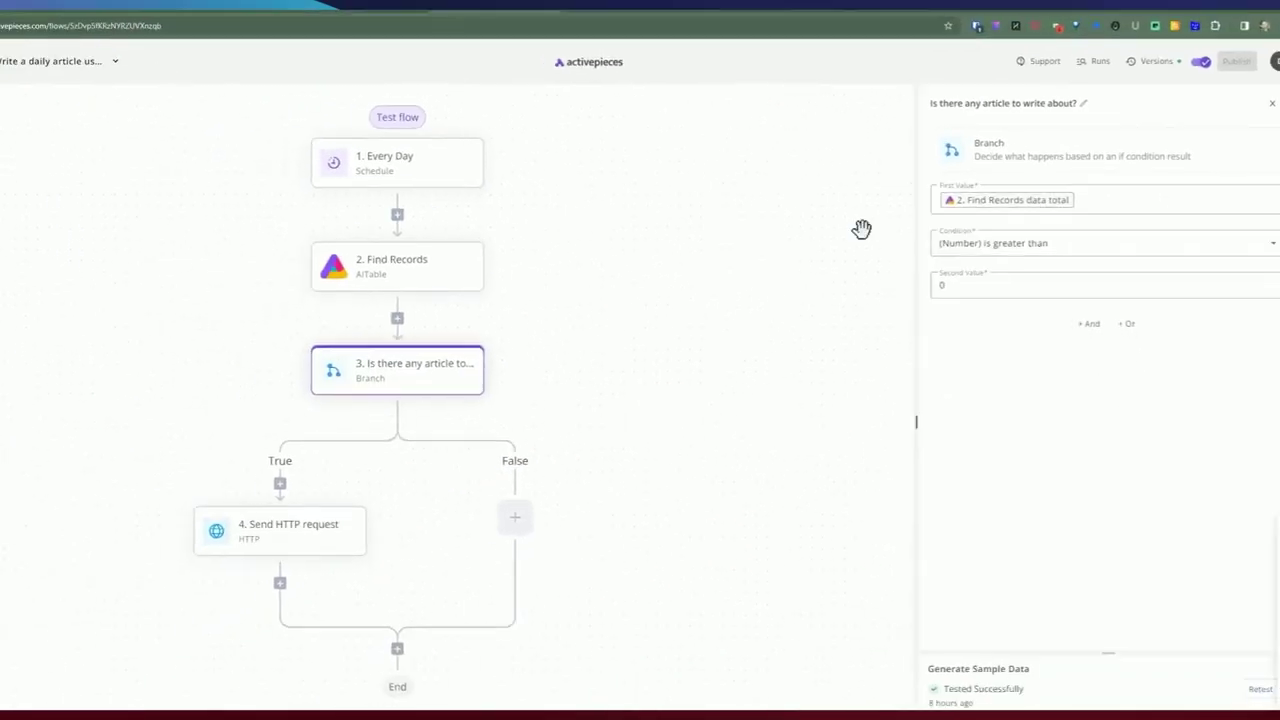
- Review the Find Records, branch and Send HTTP request steps, and check the Time-Saving Techniques record in ArticlesList
click(450, 276)
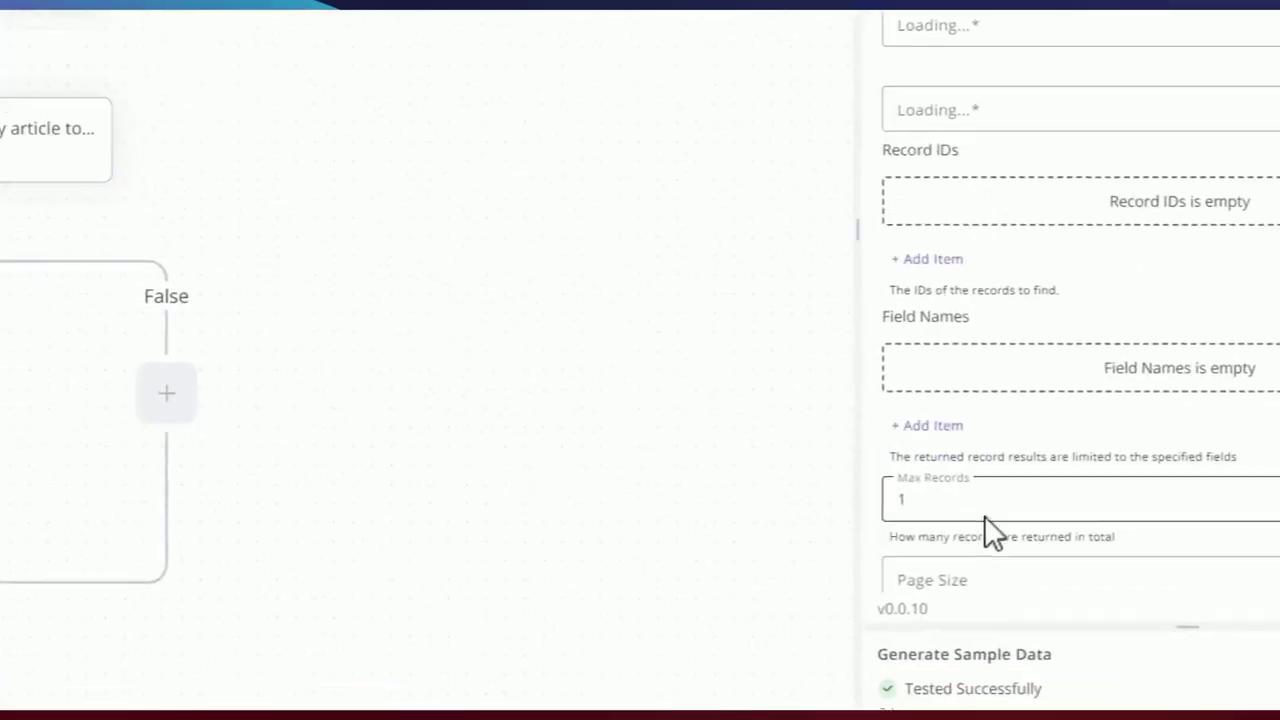
drag(741, 469, 819, 462)
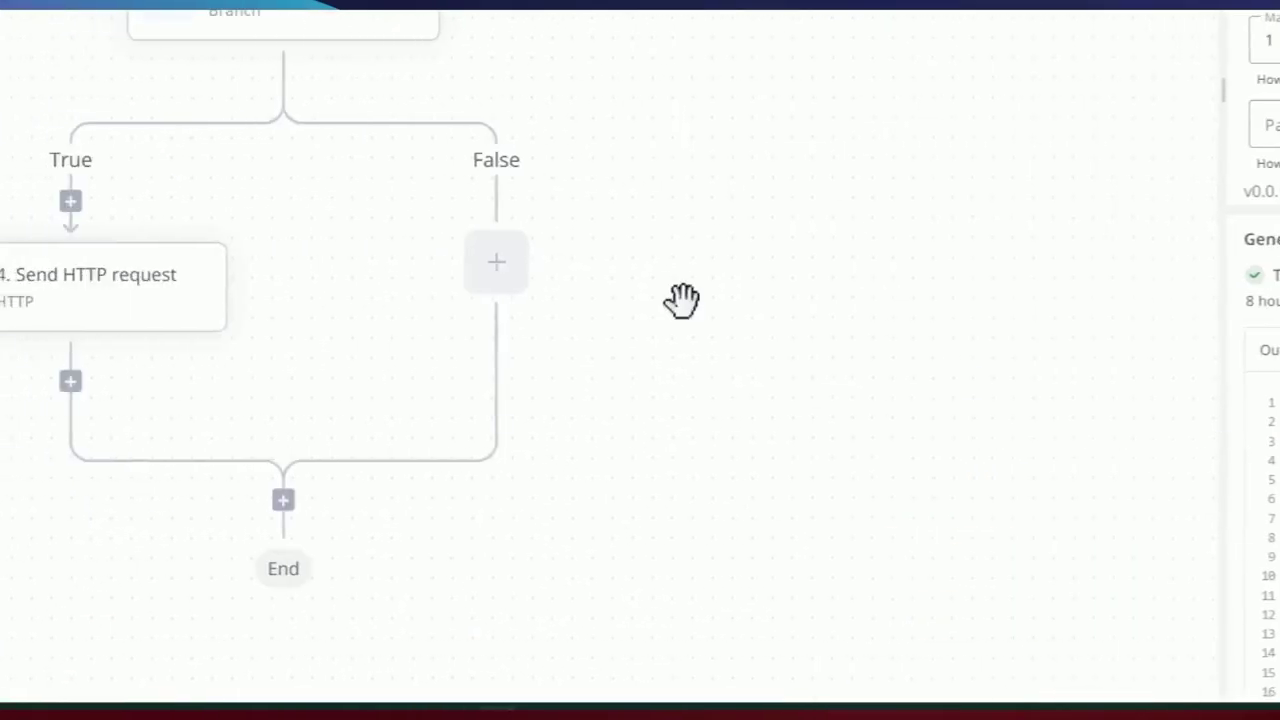
click(317, 186)
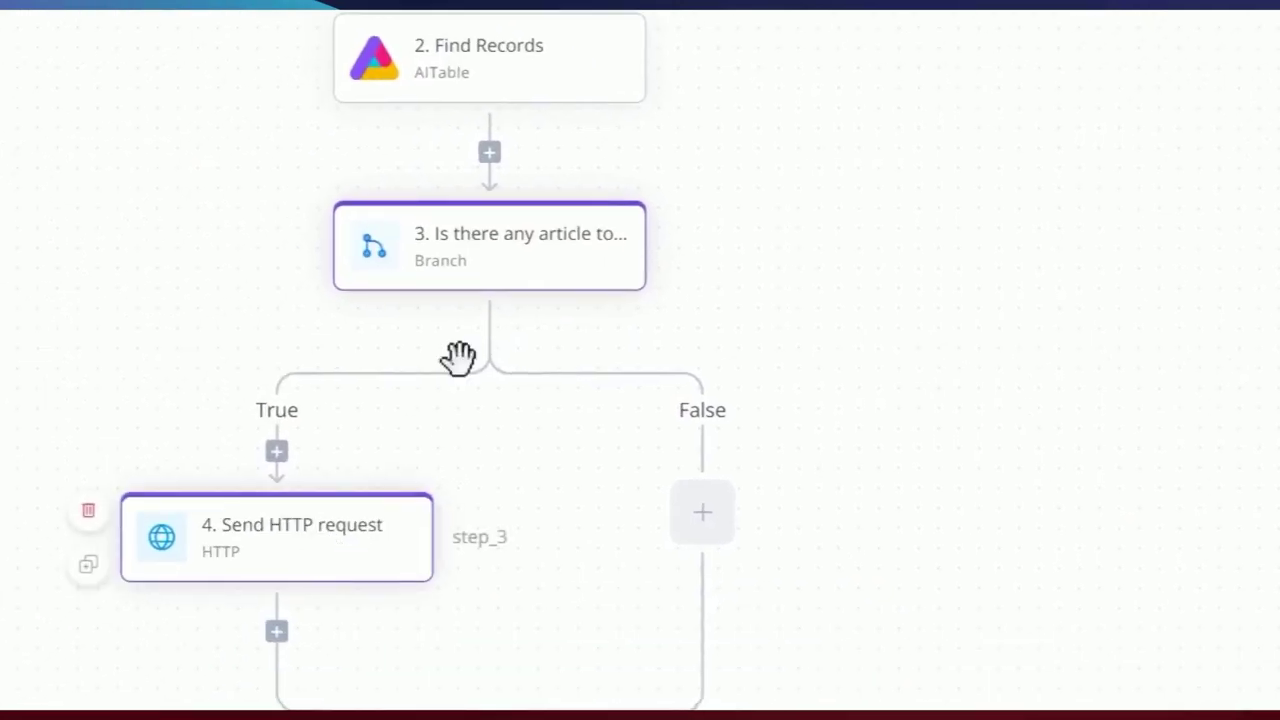
click(297, 544)
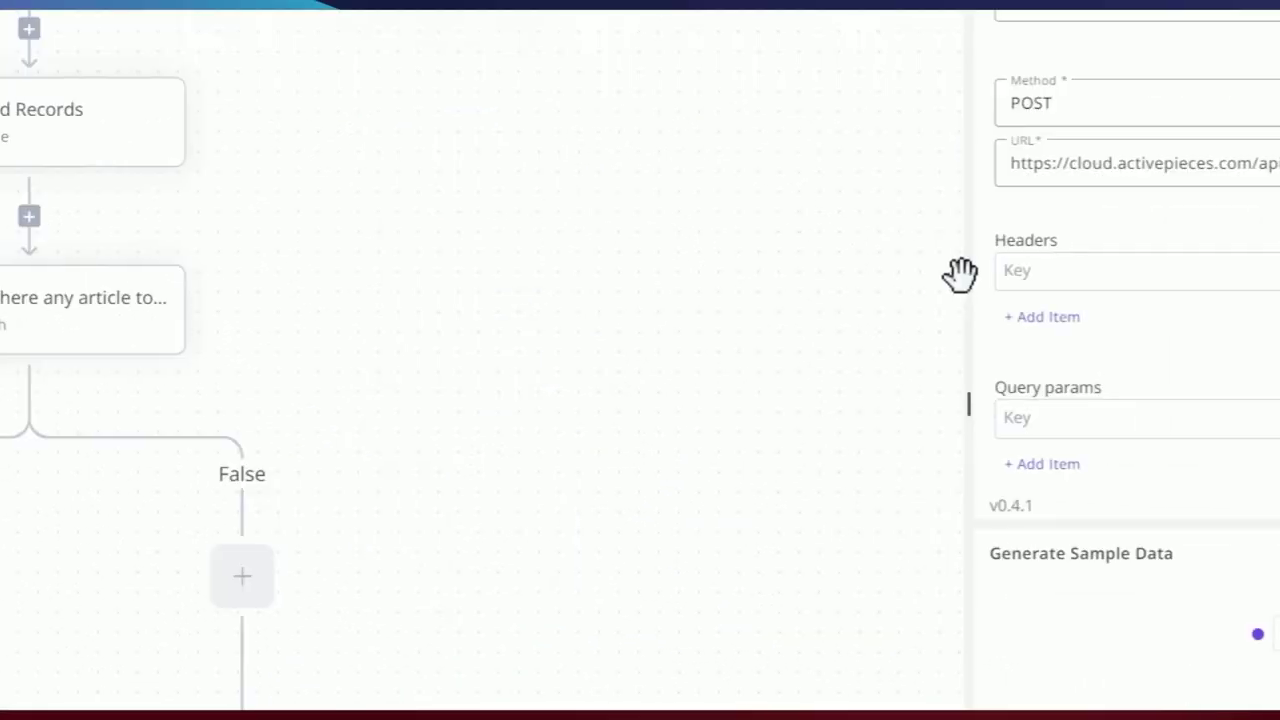
drag(968, 278, 848, 274)
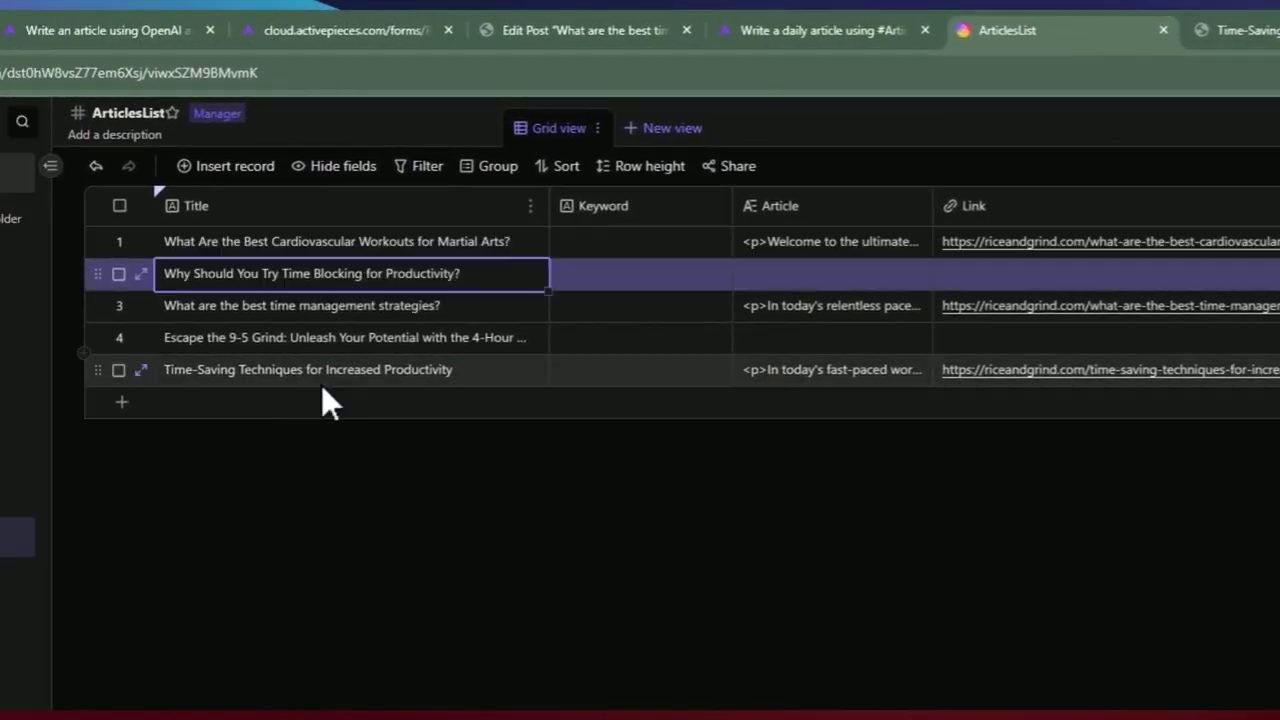
click(321, 370)
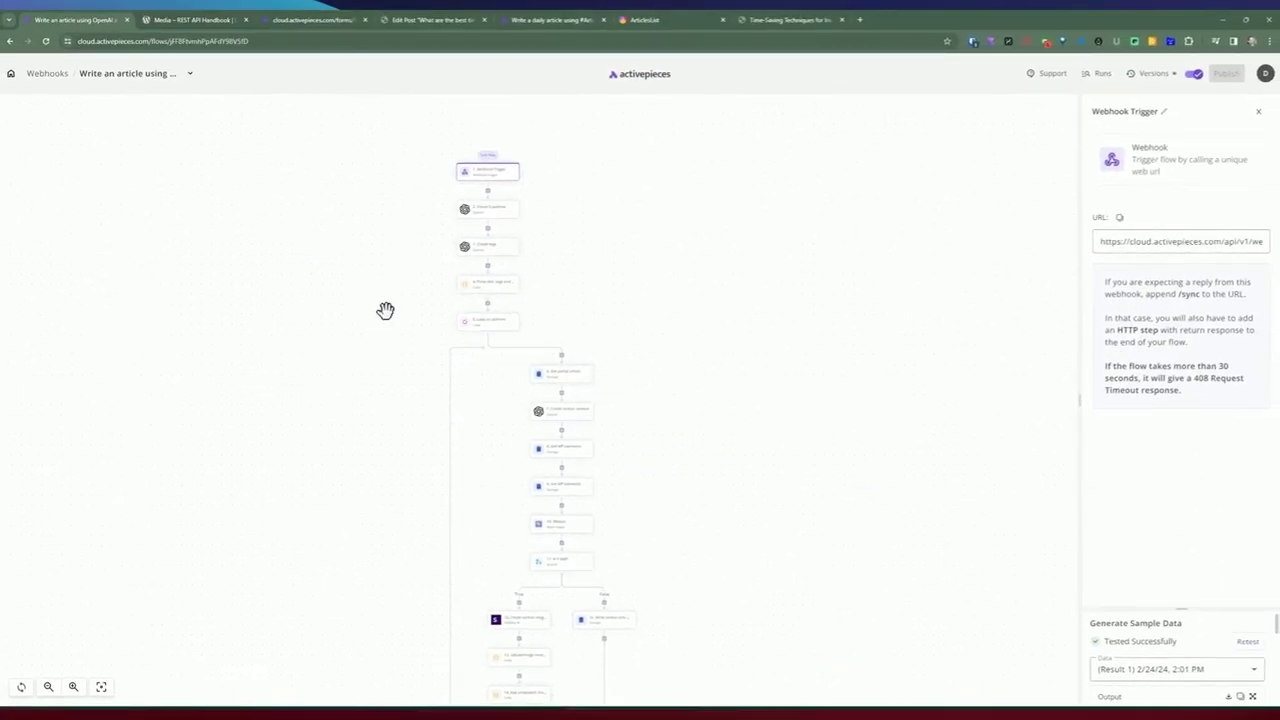
- Skim the article-writing flow from its webhook trigger through the section and tag loops to the final AITable record branches
scroll(385, 311, down, 10)
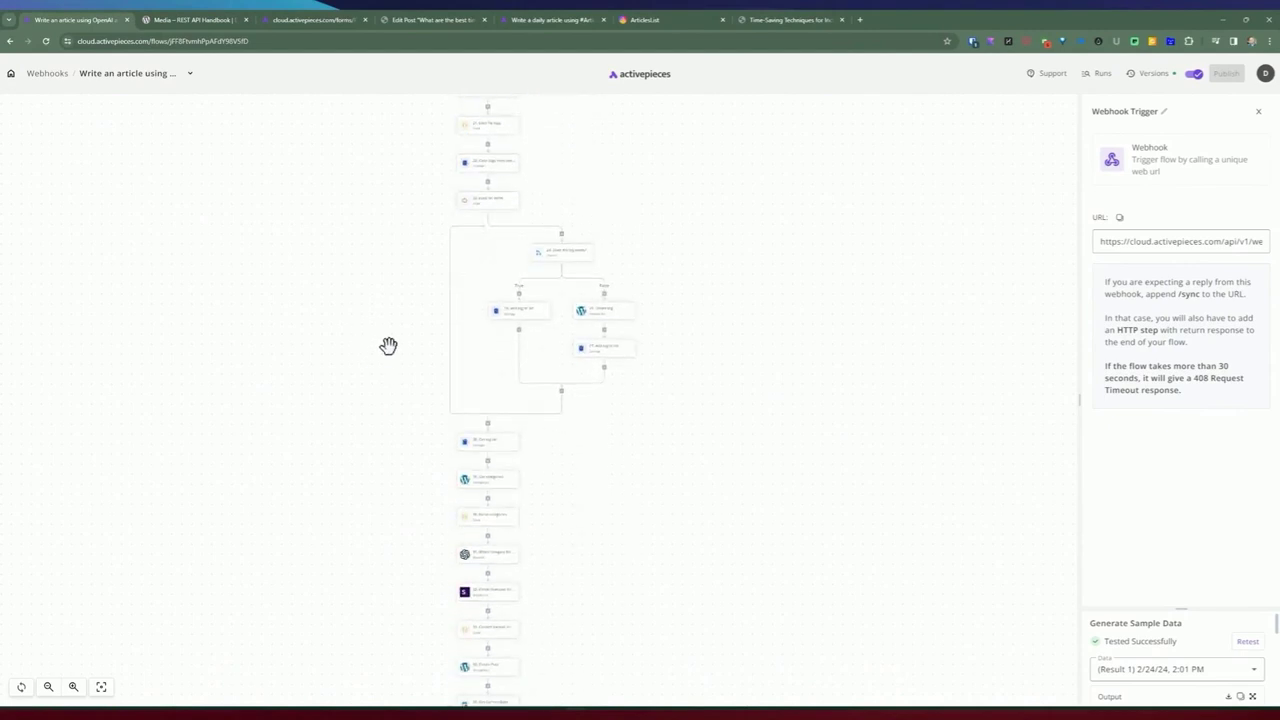
scroll(388, 346, down, 6)
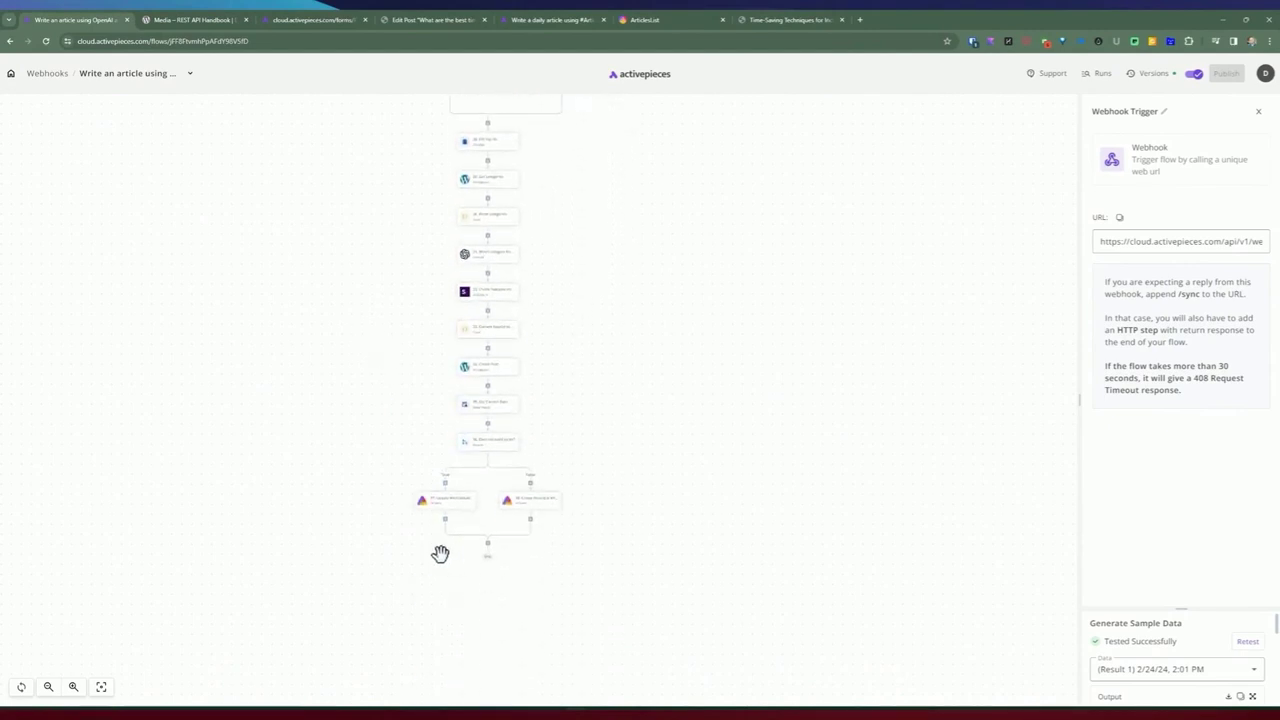
scroll(369, 498, up, 8)
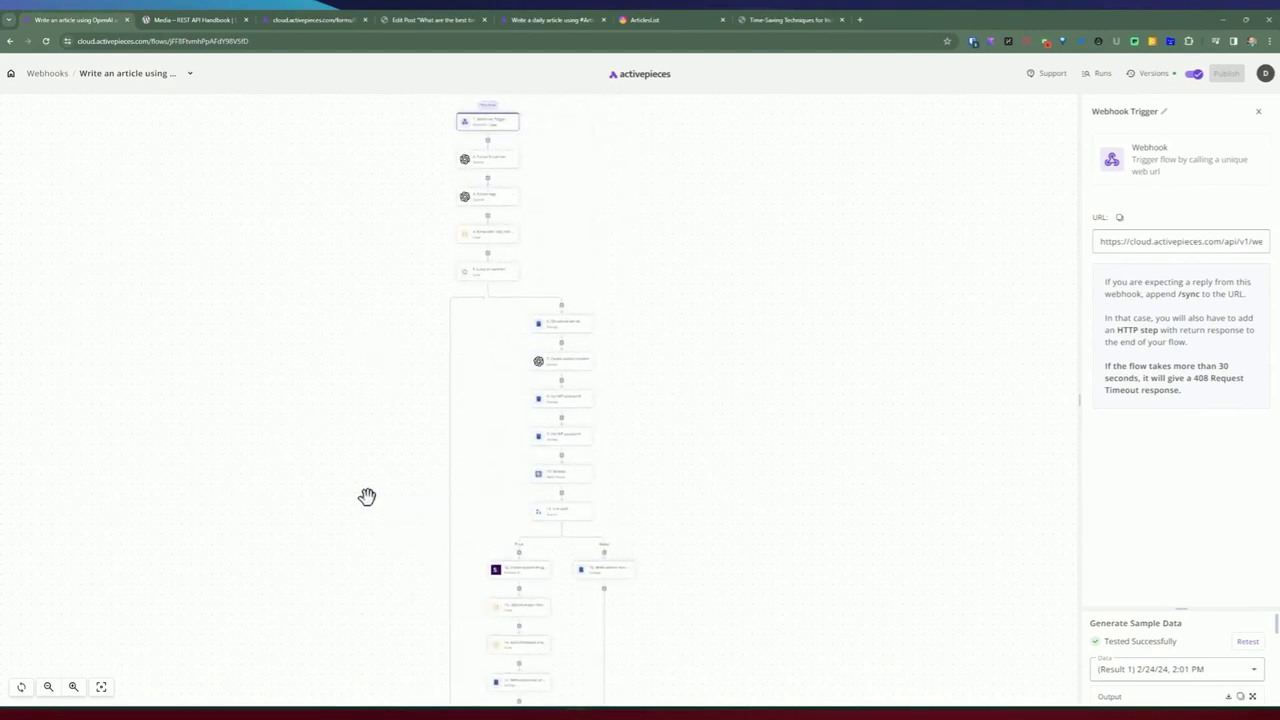
scroll(364, 494, down, 8)
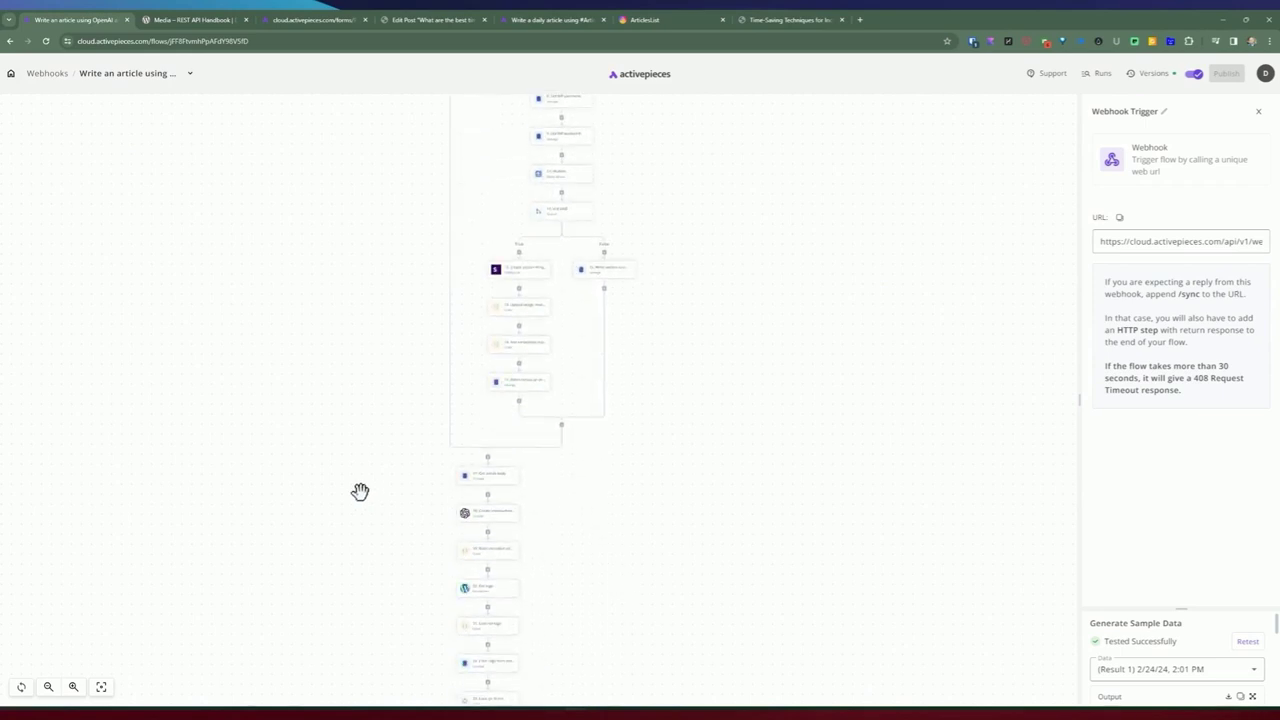
scroll(359, 491, down, 5)
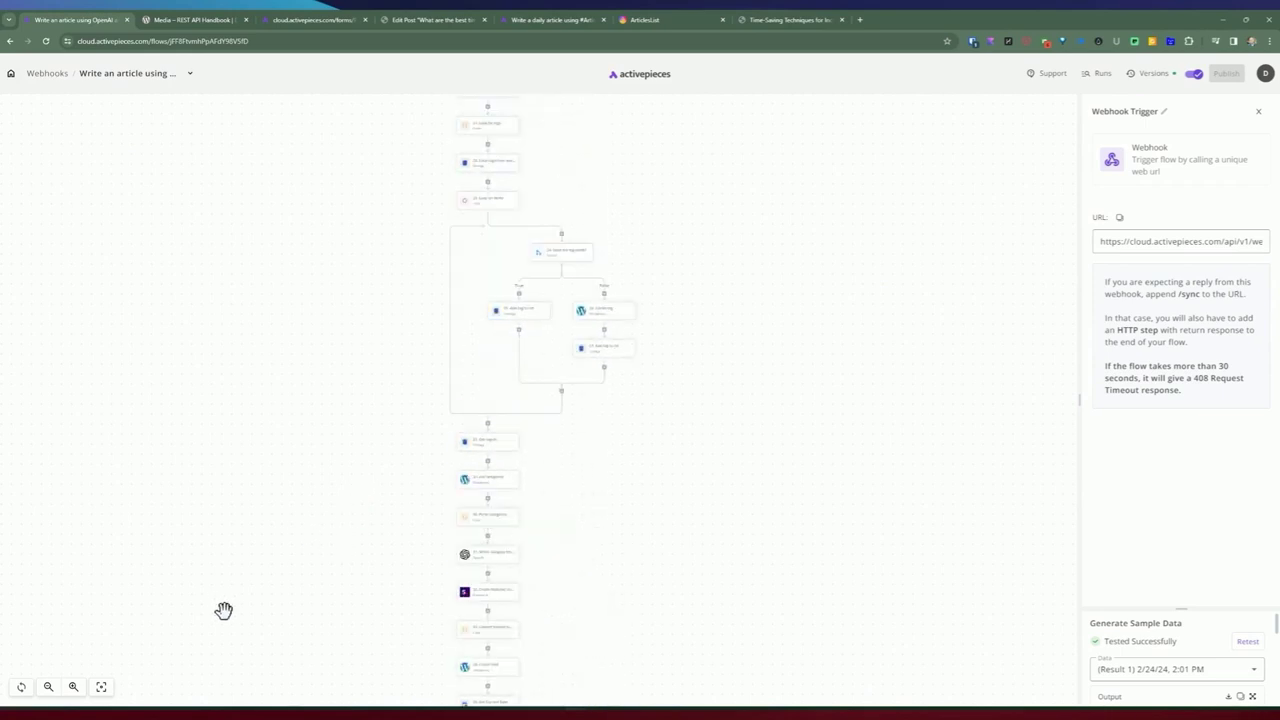
click(72, 690)
click(72, 690)
click(72, 690)
scroll(380, 350, up, 3)
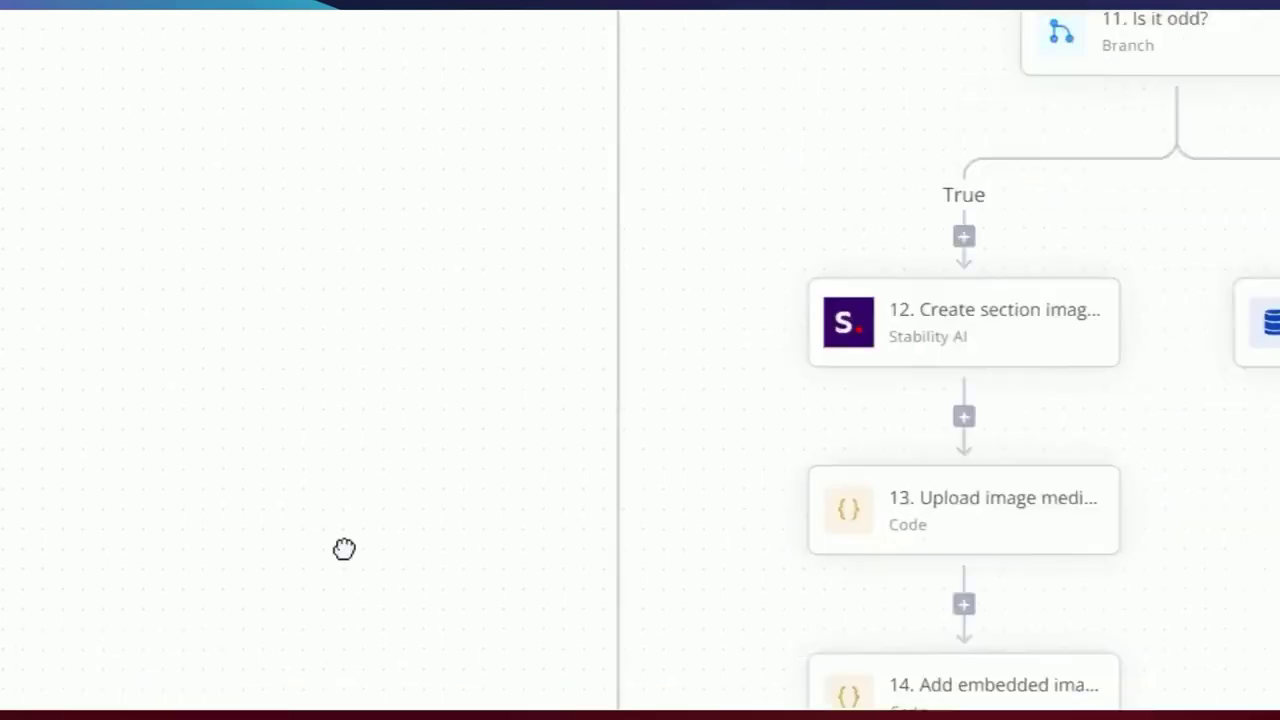
scroll(538, 132, up, 8)
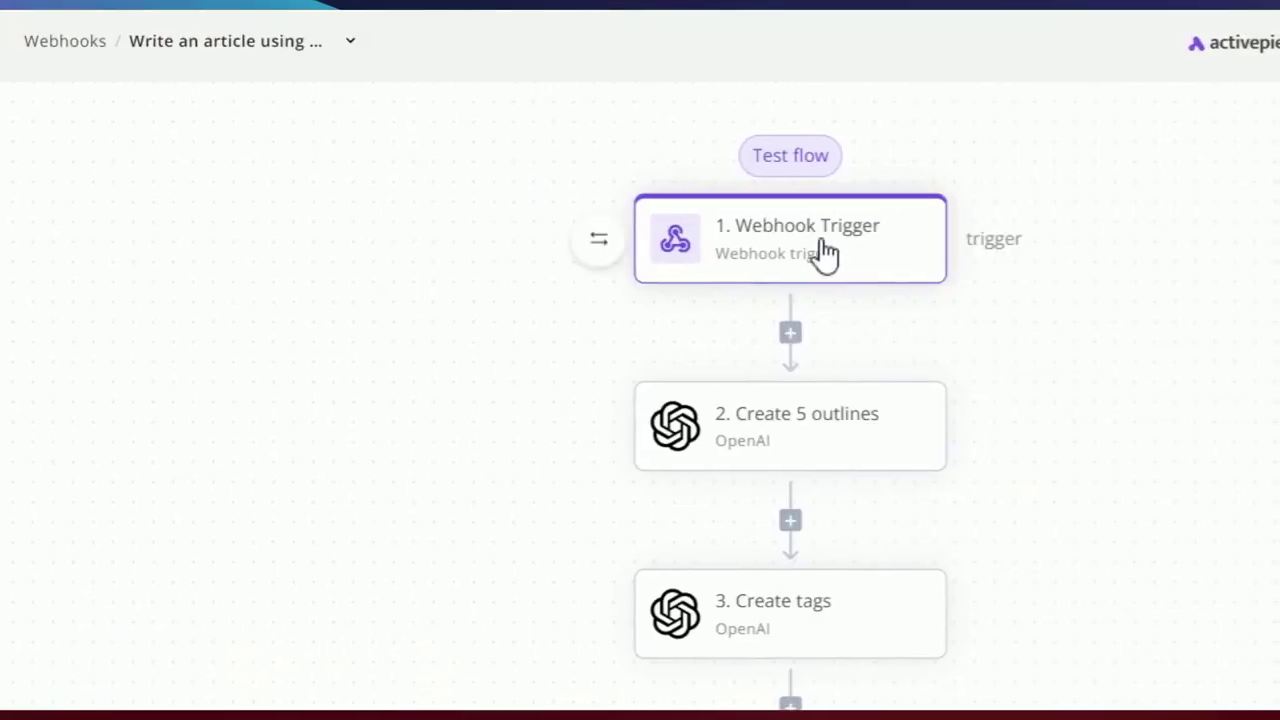
- Open the Webhook Trigger step, highlight its webhook URL and enlarge the settings and sample data areas
click(830, 280)
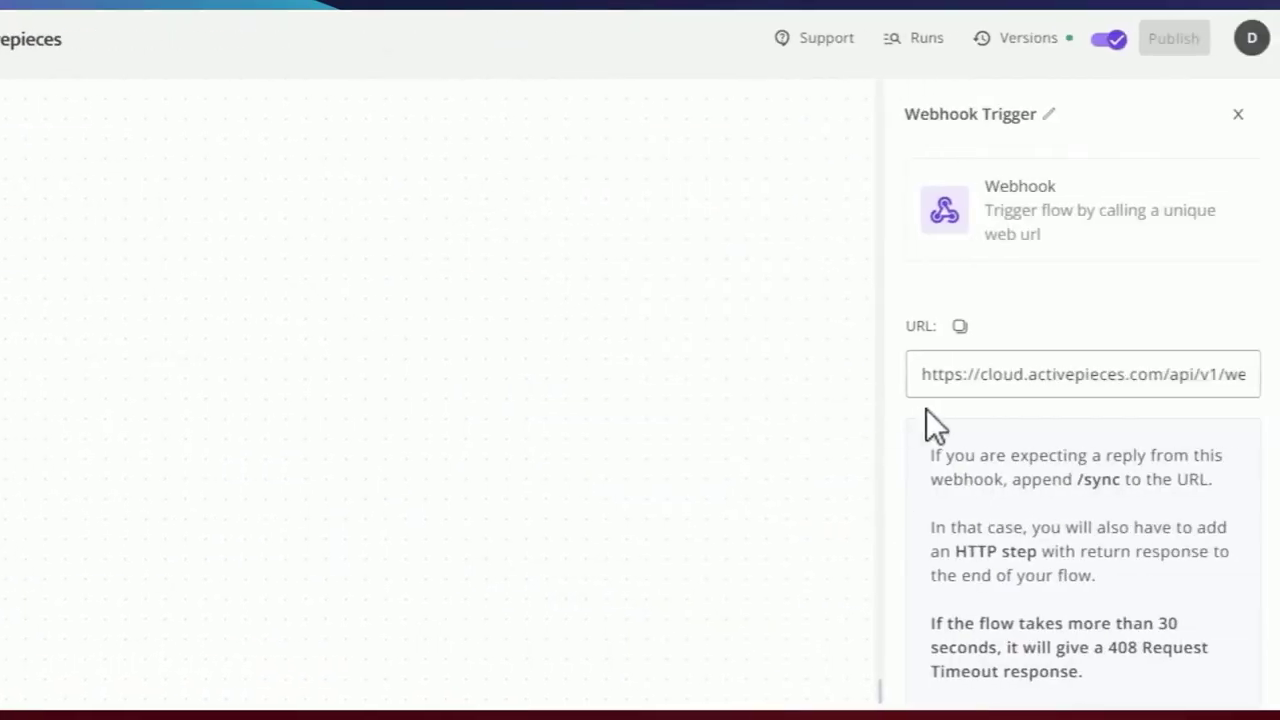
click(1006, 374)
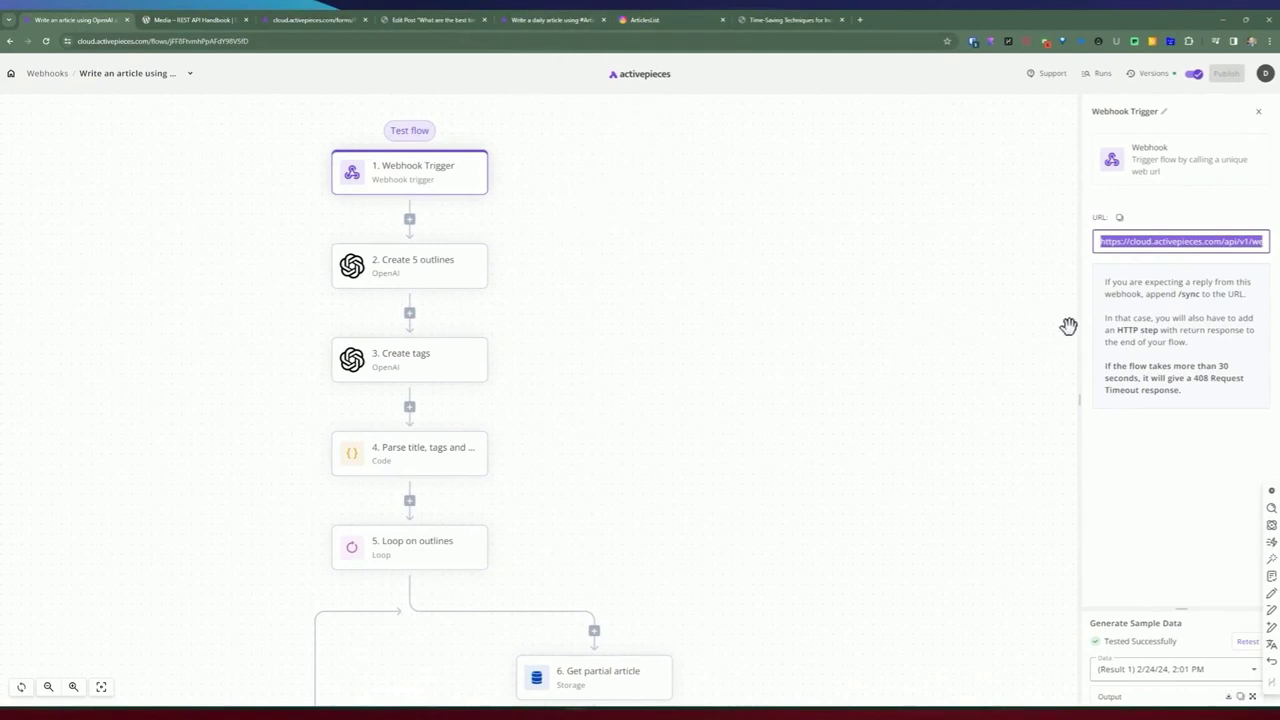
drag(1079, 400, 1004, 400)
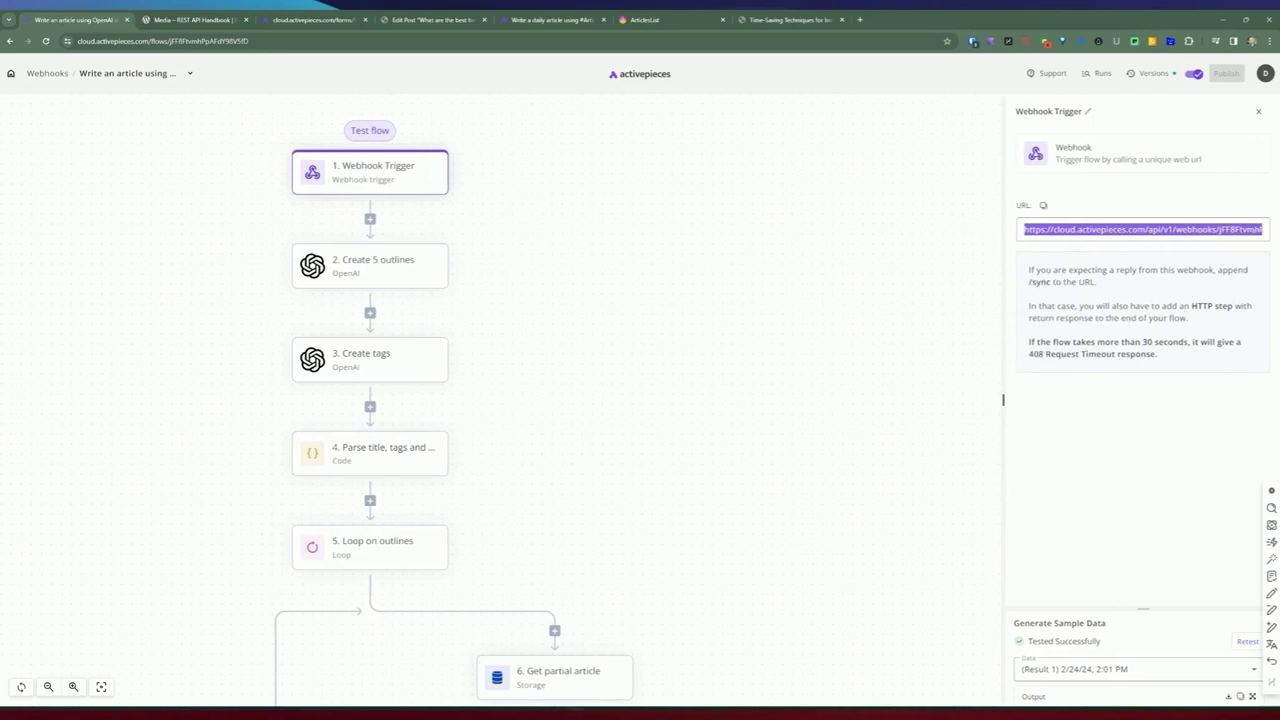
drag(1075, 687, 1075, 334)
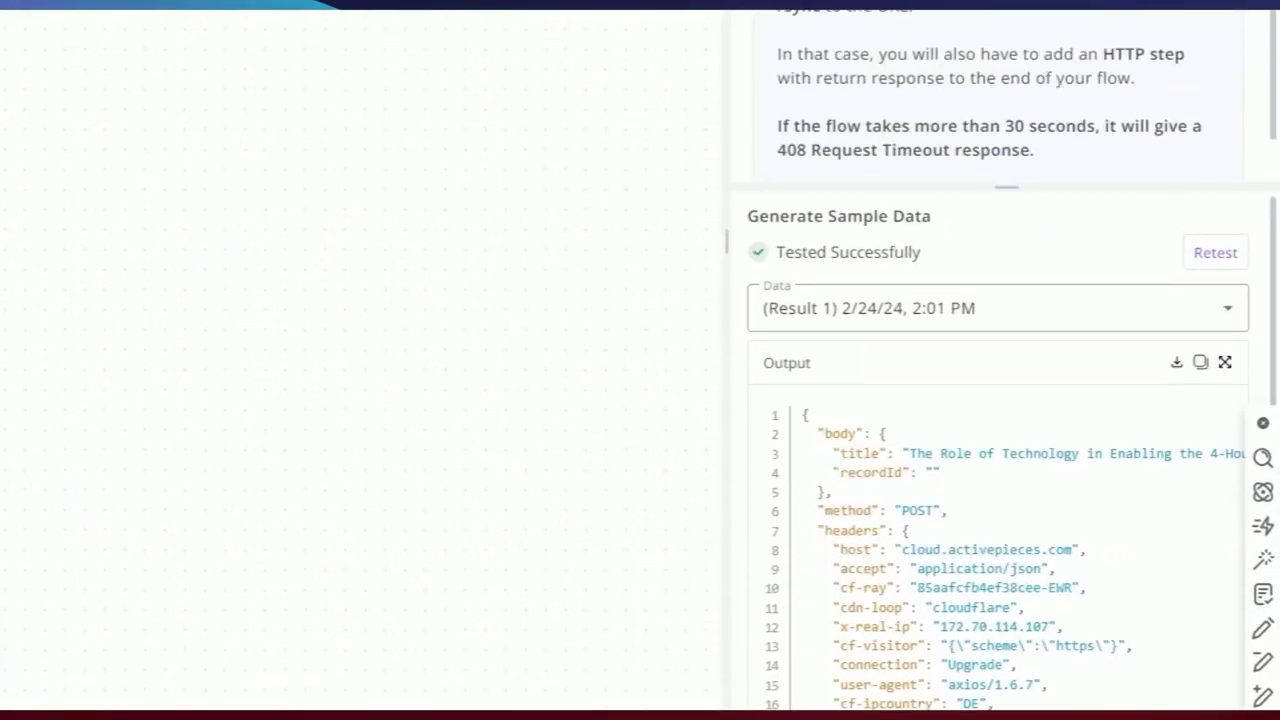
- Examine the title and recordId fields in the body of the Webhook Trigger's sample output
drag(832, 453, 966, 453)
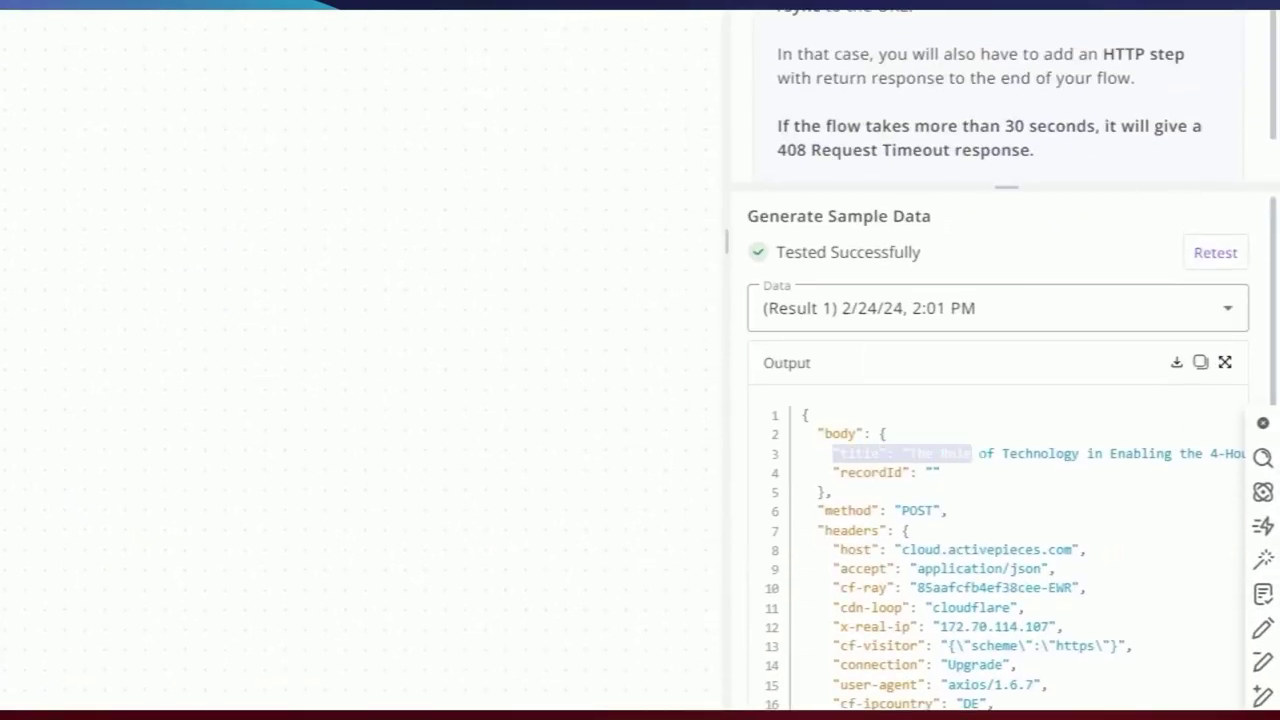
click(909, 472)
mouse_move(841, 472)
mouse_down()
mouse_move(909, 472)
mouse_move(848, 472)
mouse_up()
click(963, 468)
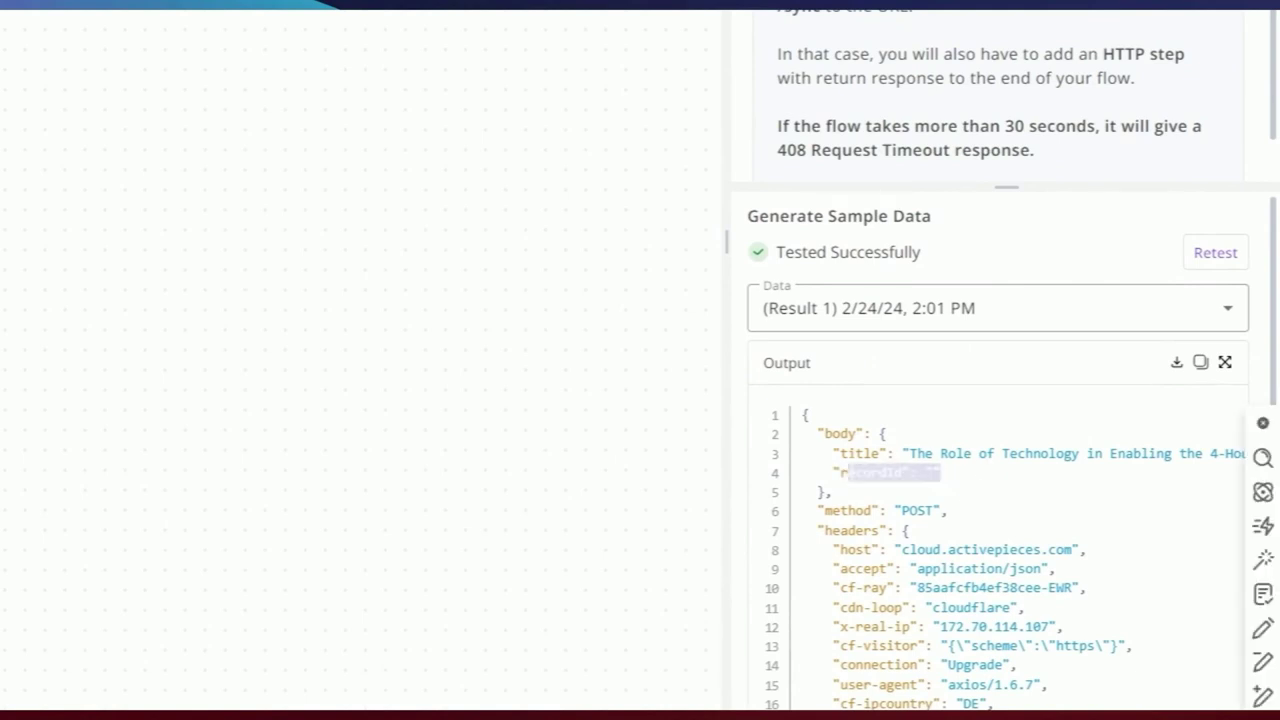
click(941, 490)
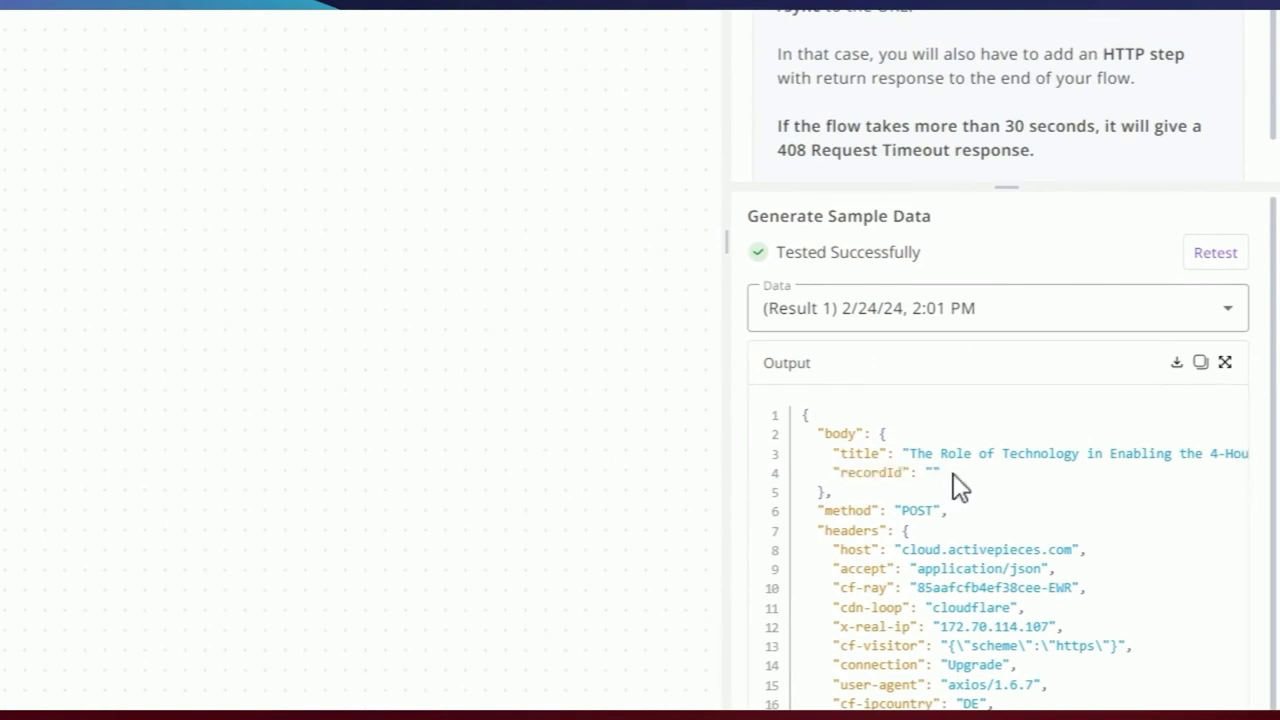
drag(952, 472, 934, 473)
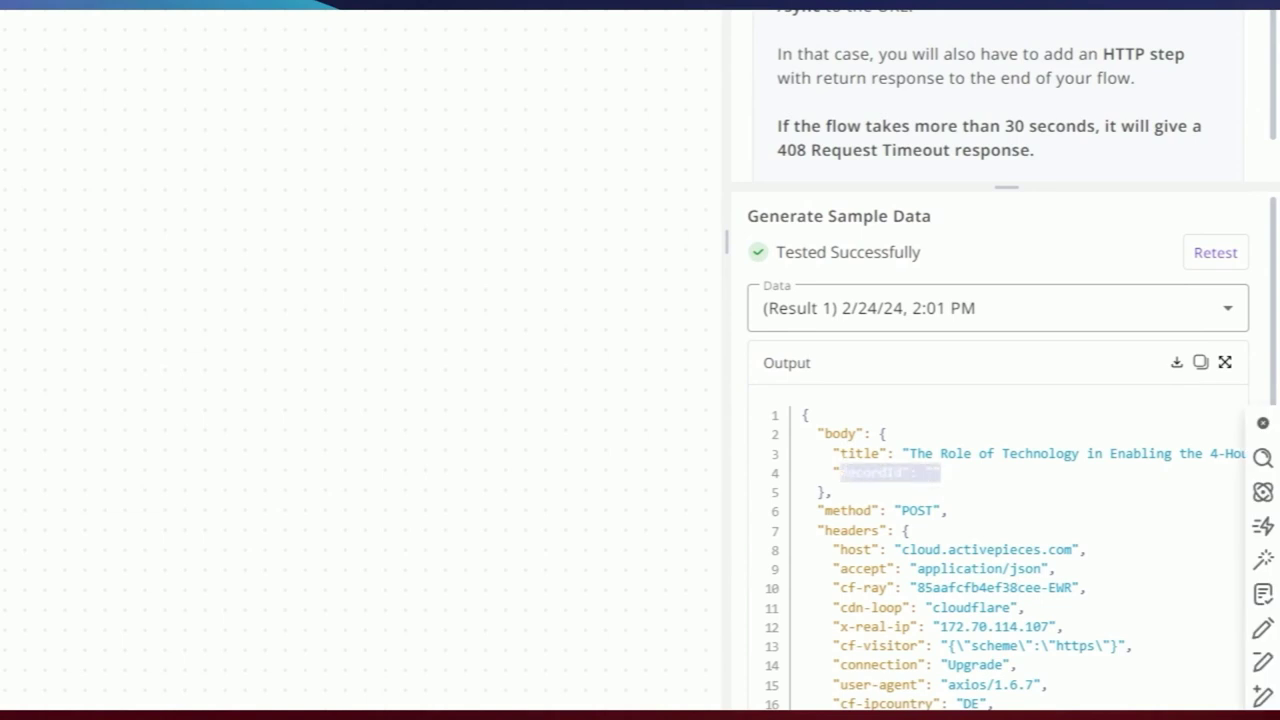
click(926, 456)
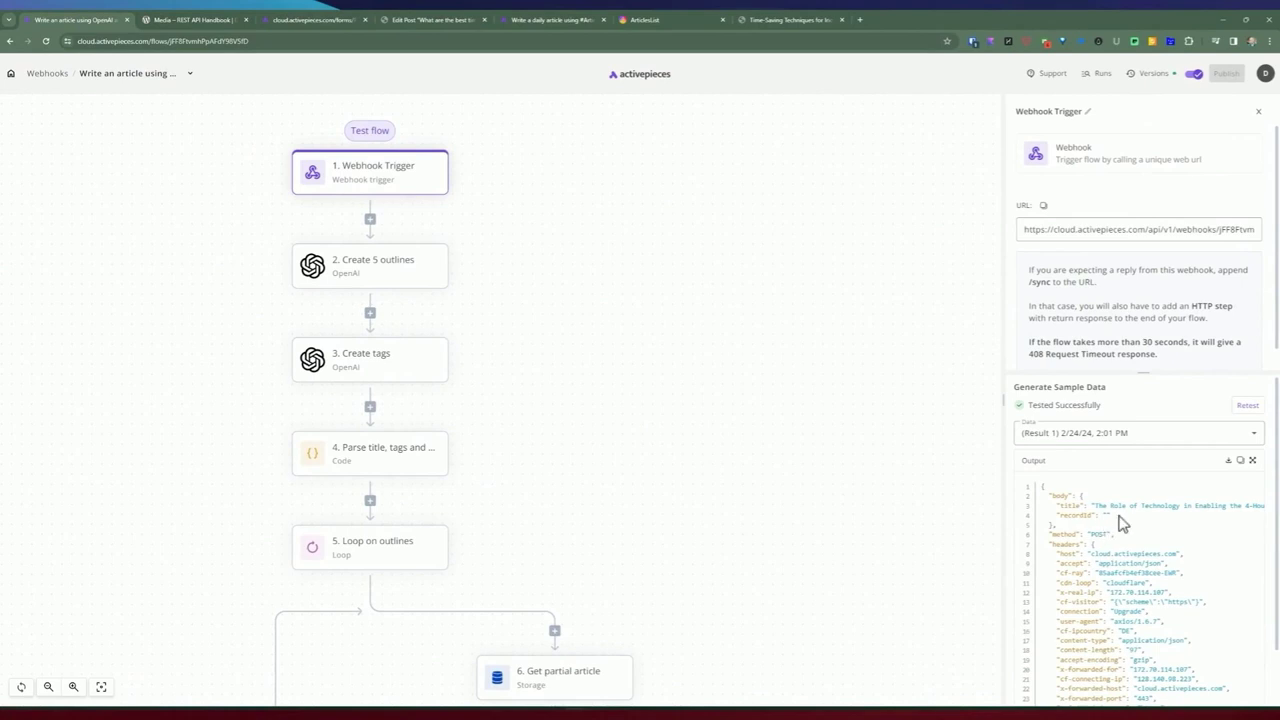
drag(1073, 516, 1111, 516)
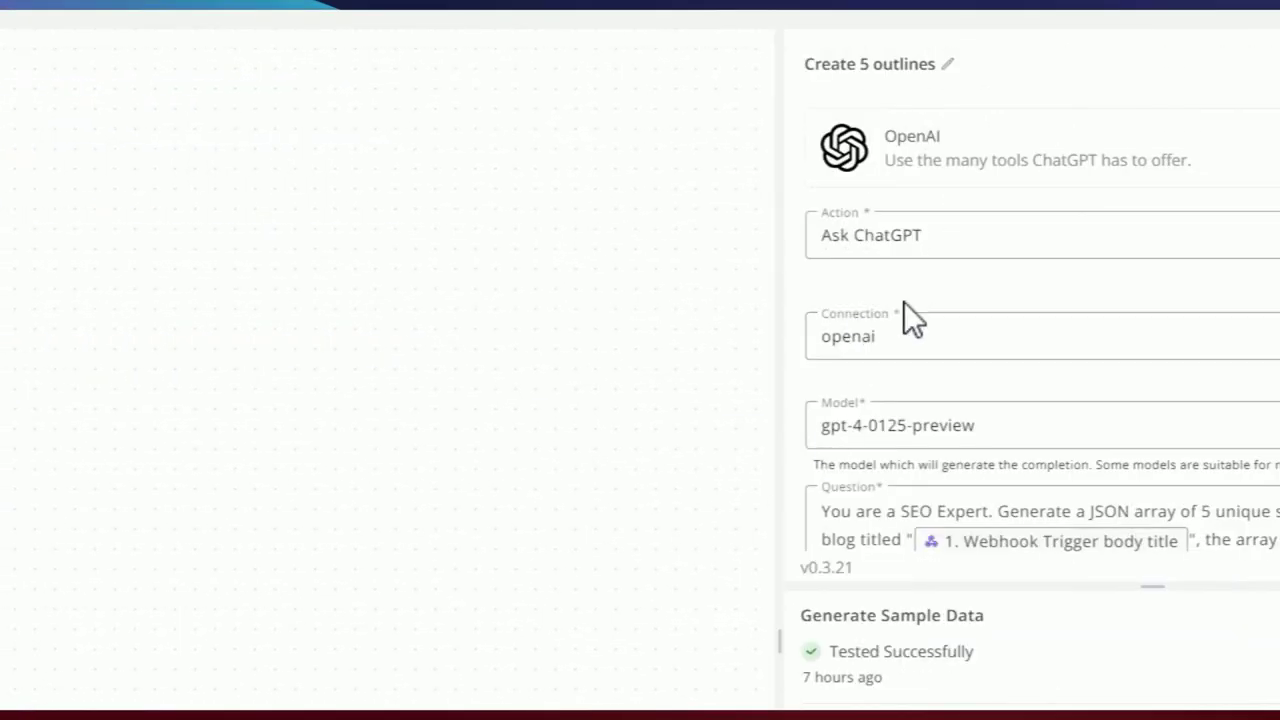
- Review the Create 5 outlines step's model, Question prompt and system role content in the Roles JSON
scroll(885, 255, down, 3)
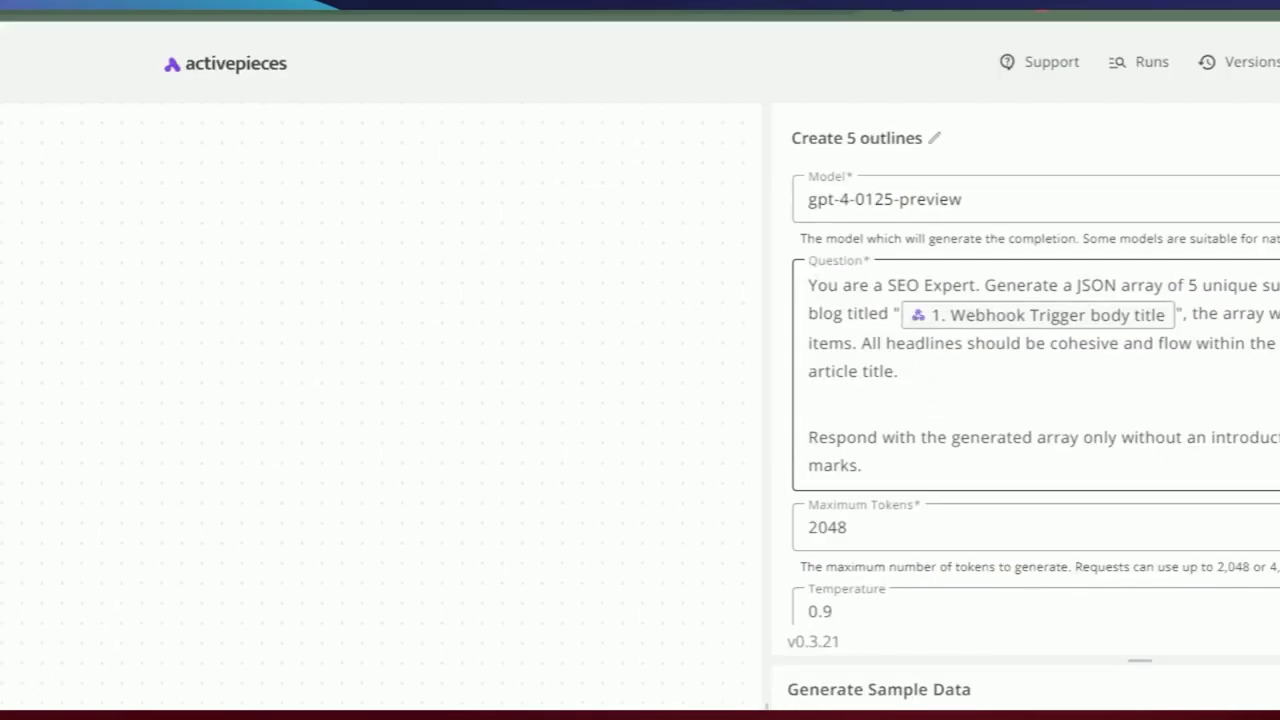
scroll(900, 335, up, 1)
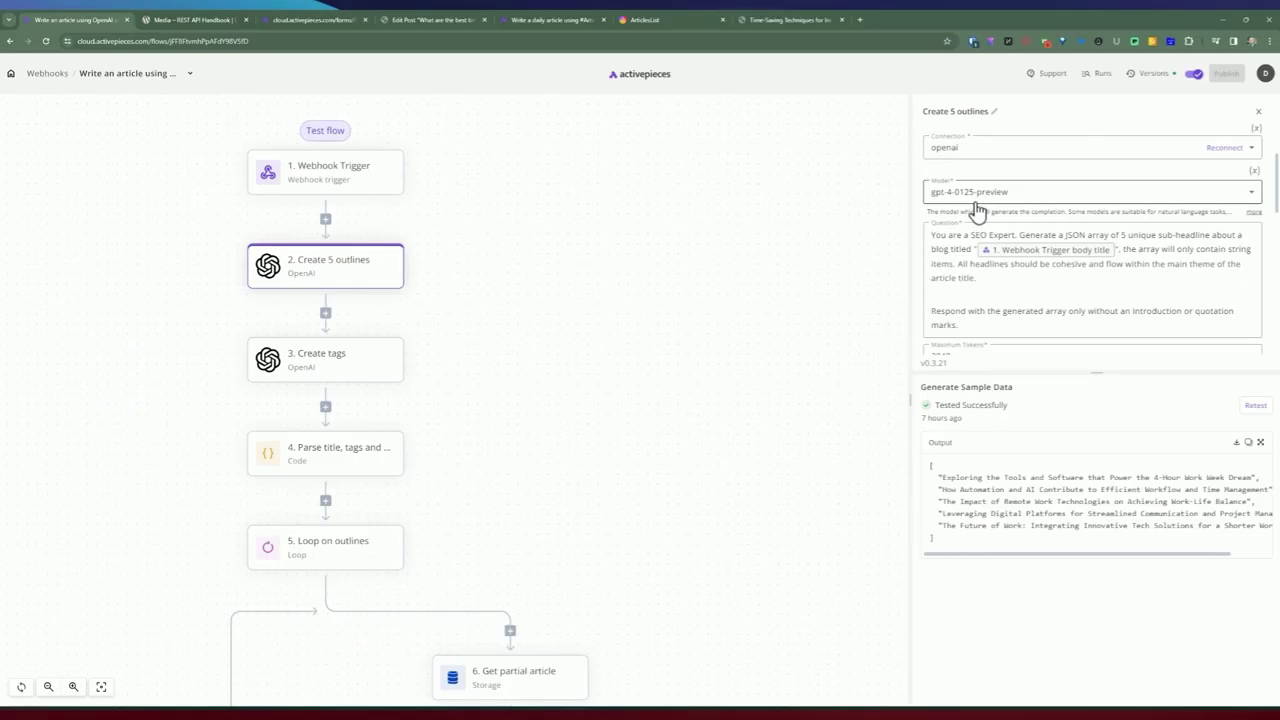
scroll(977, 210, up, 2)
scroll(971, 209, down, 2)
scroll(965, 195, up, 2)
scroll(962, 210, down, 3)
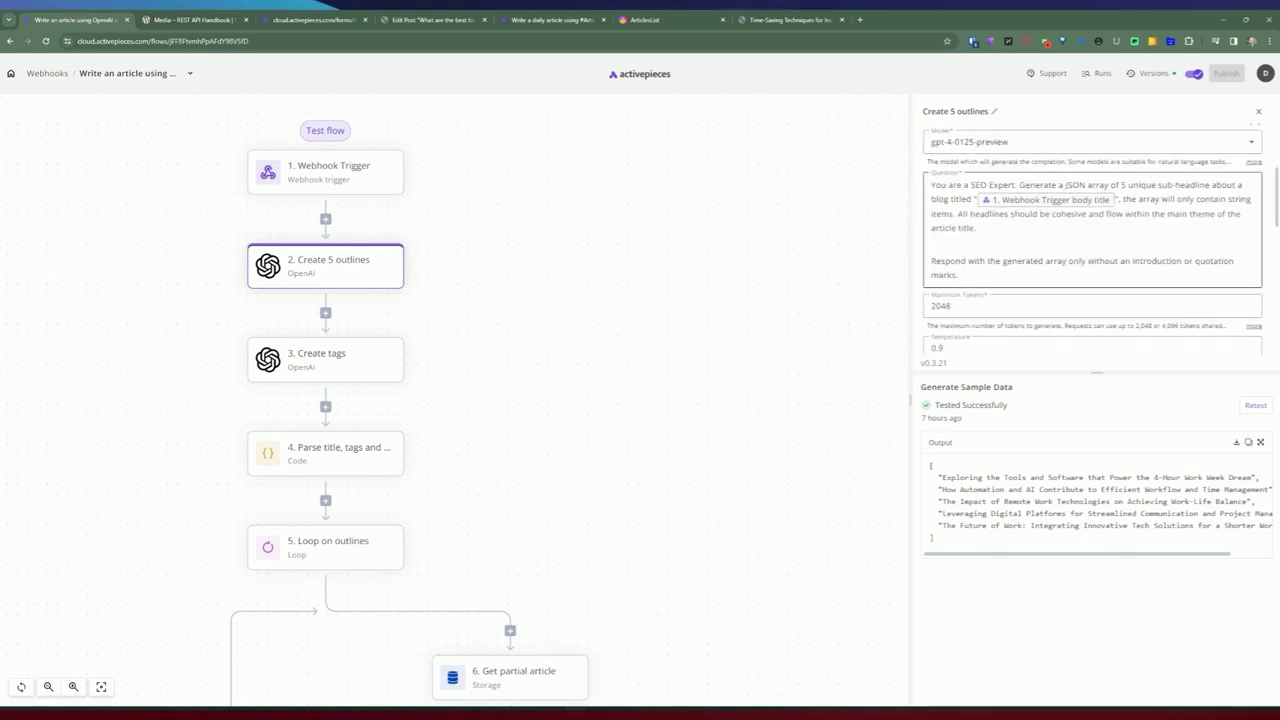
scroll(1030, 300, down, 6)
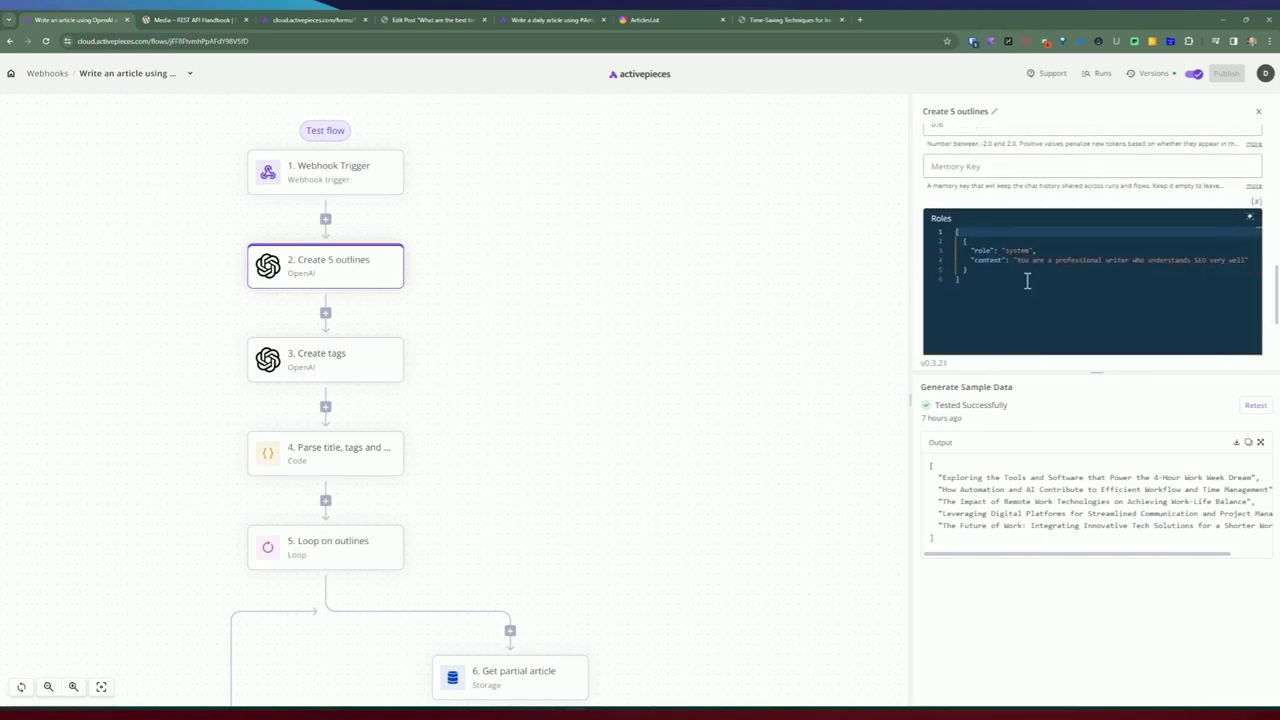
click(1033, 266)
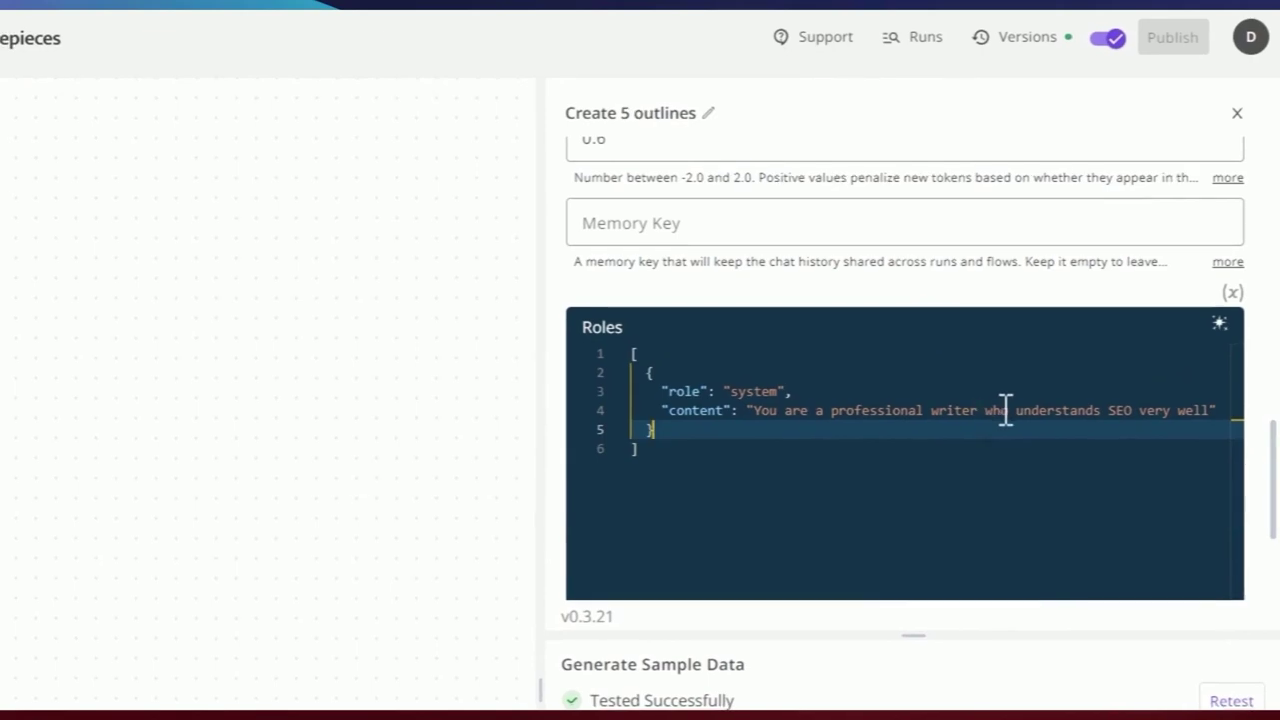
- Remove the opening sentence "You are a SEO Expert." from the Question prompt of the Create 5 outlines step
scroll(903, 346, up, 6)
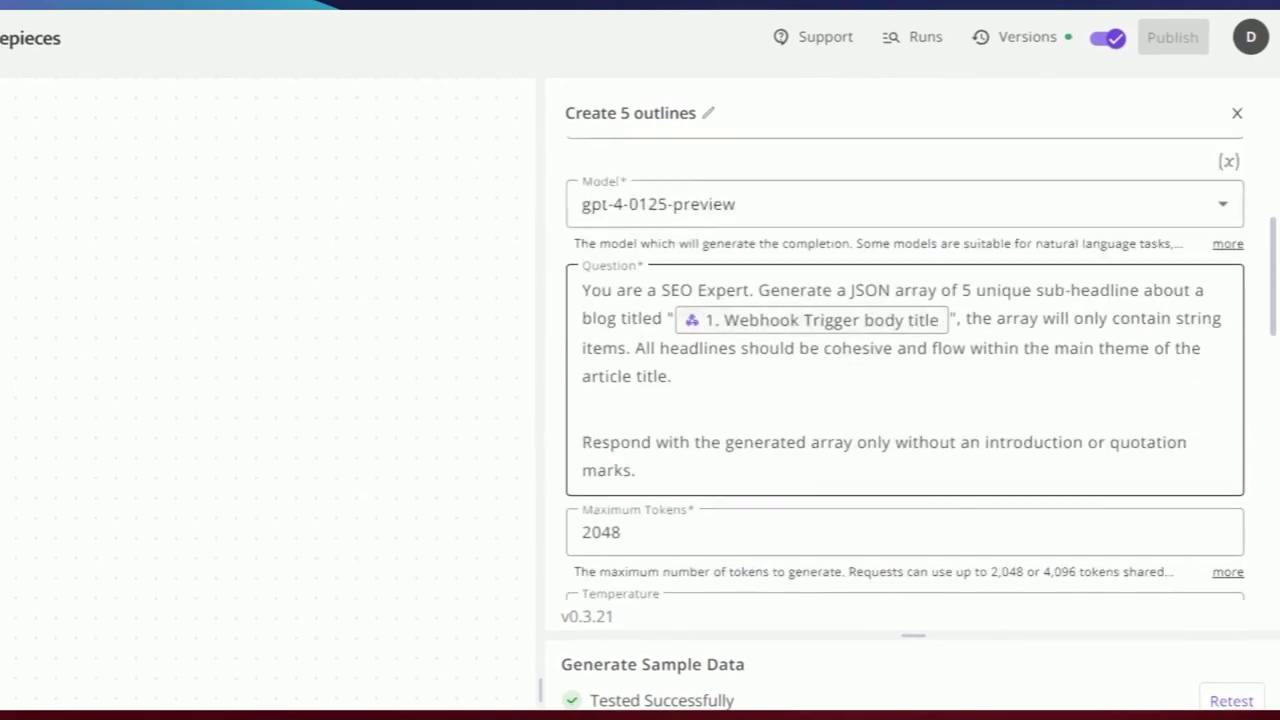
drag(756, 239, 584, 239)
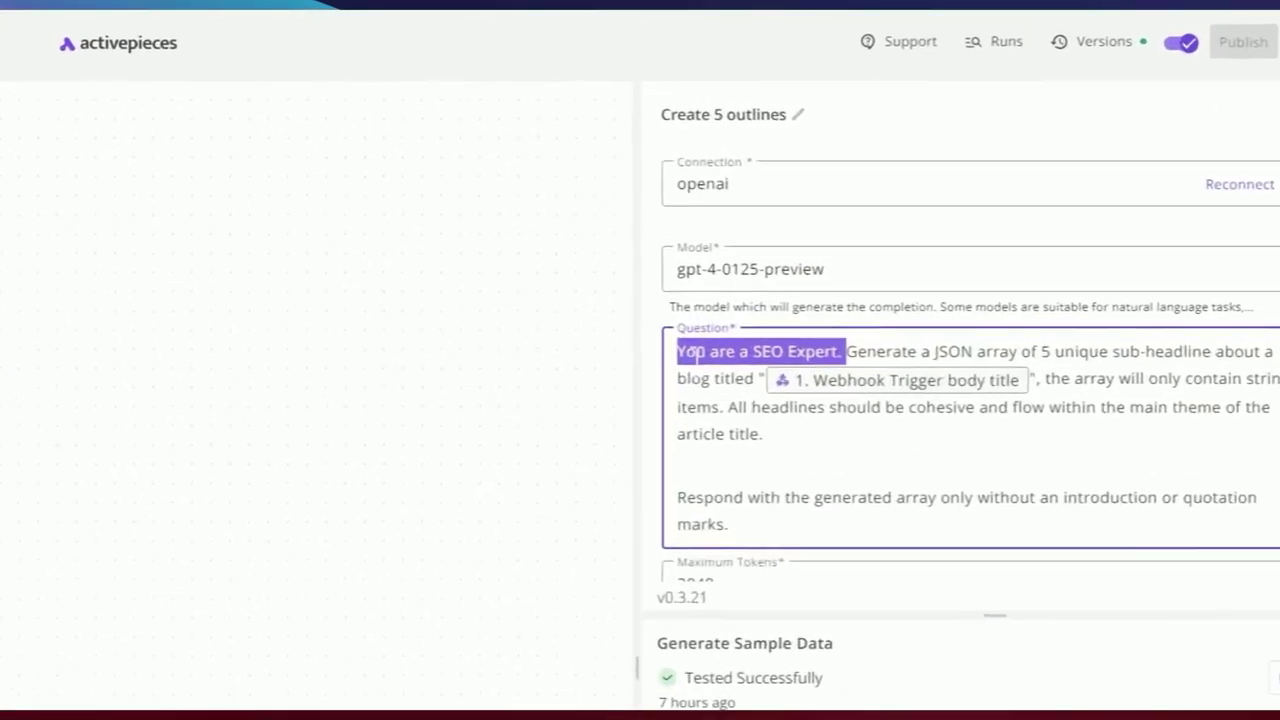
key(BackSpace)
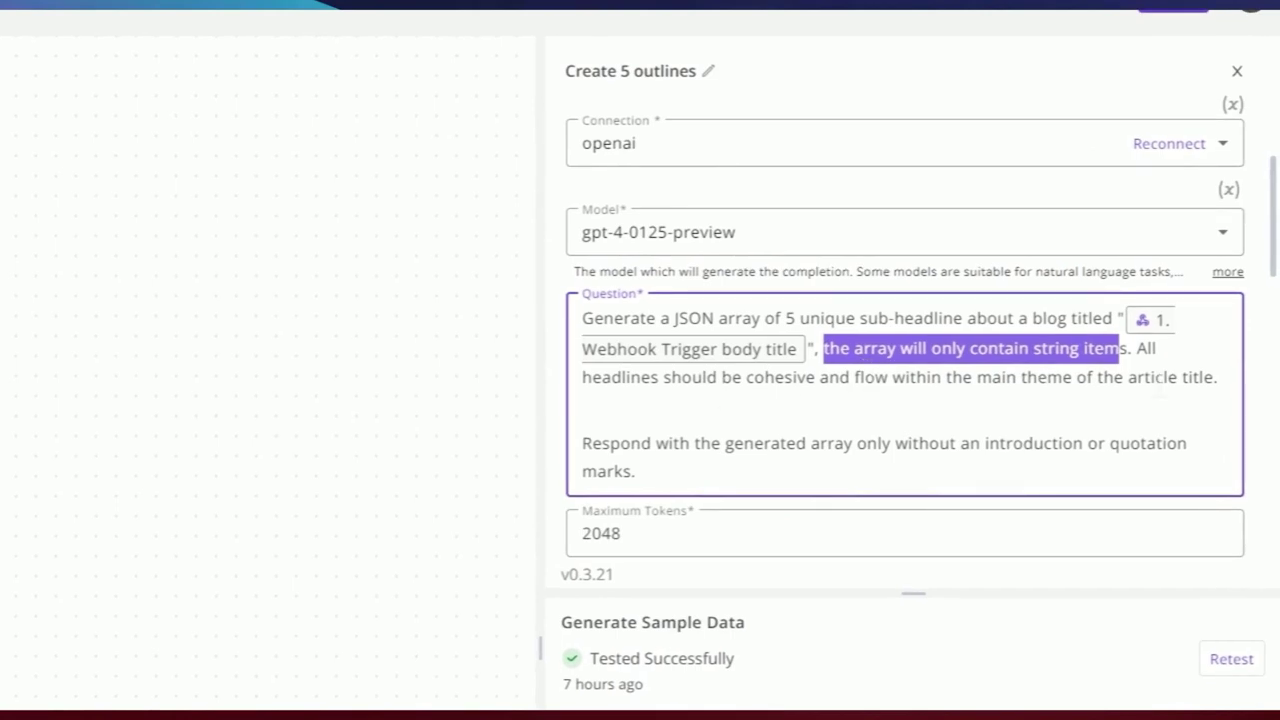
- Examine the Create 5 outlines prompt's array wording and compare it with the sub-headline array in the sample output
scroll(710, 419, down, 1)
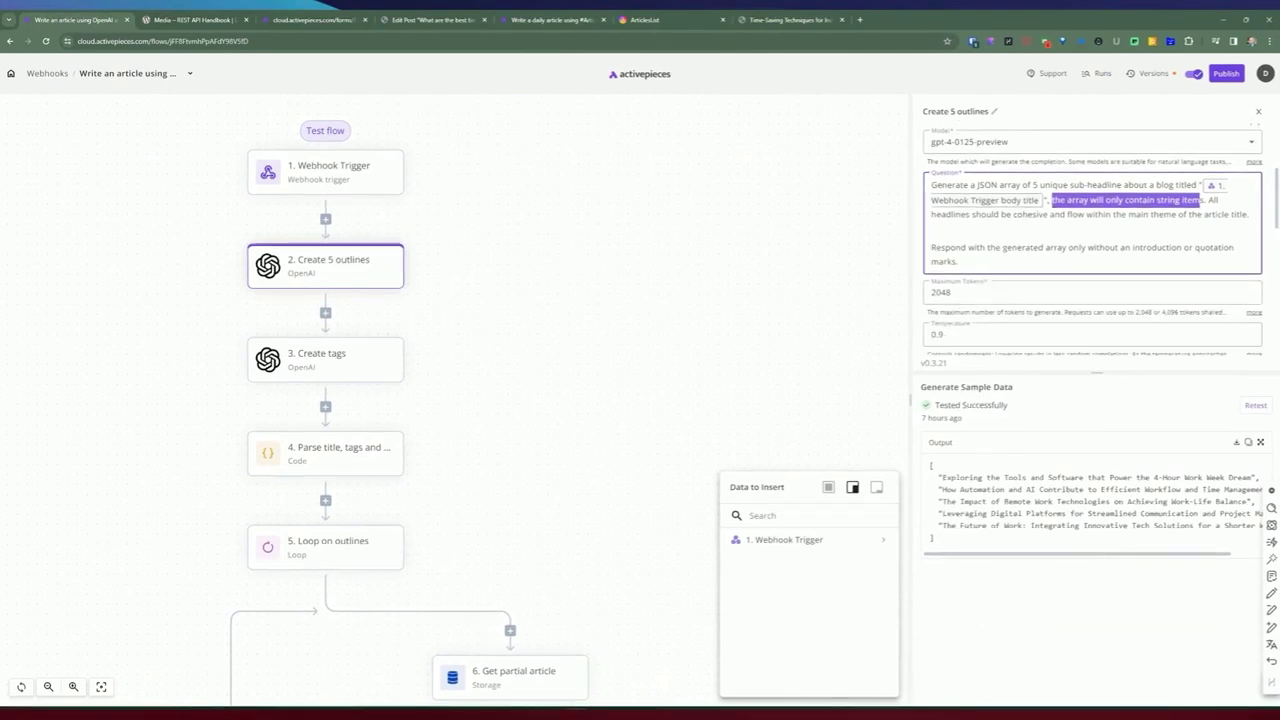
drag(1068, 247, 1110, 247)
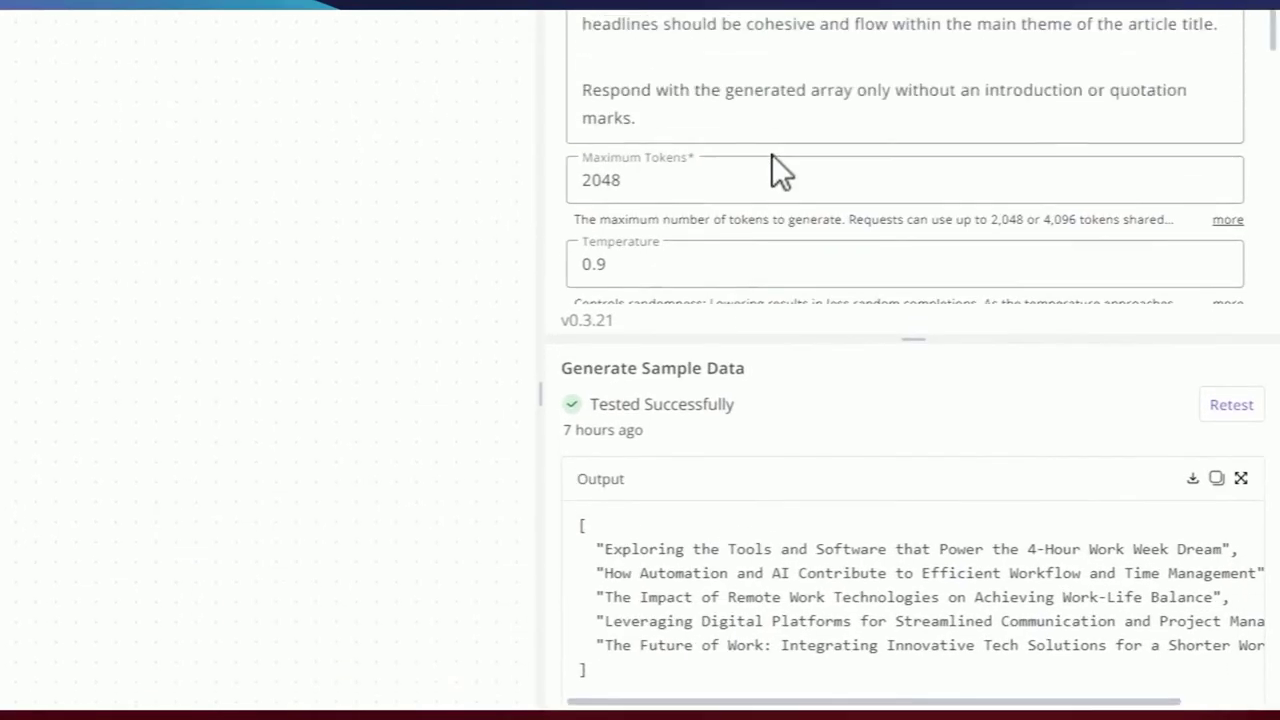
scroll(774, 72, up, 3)
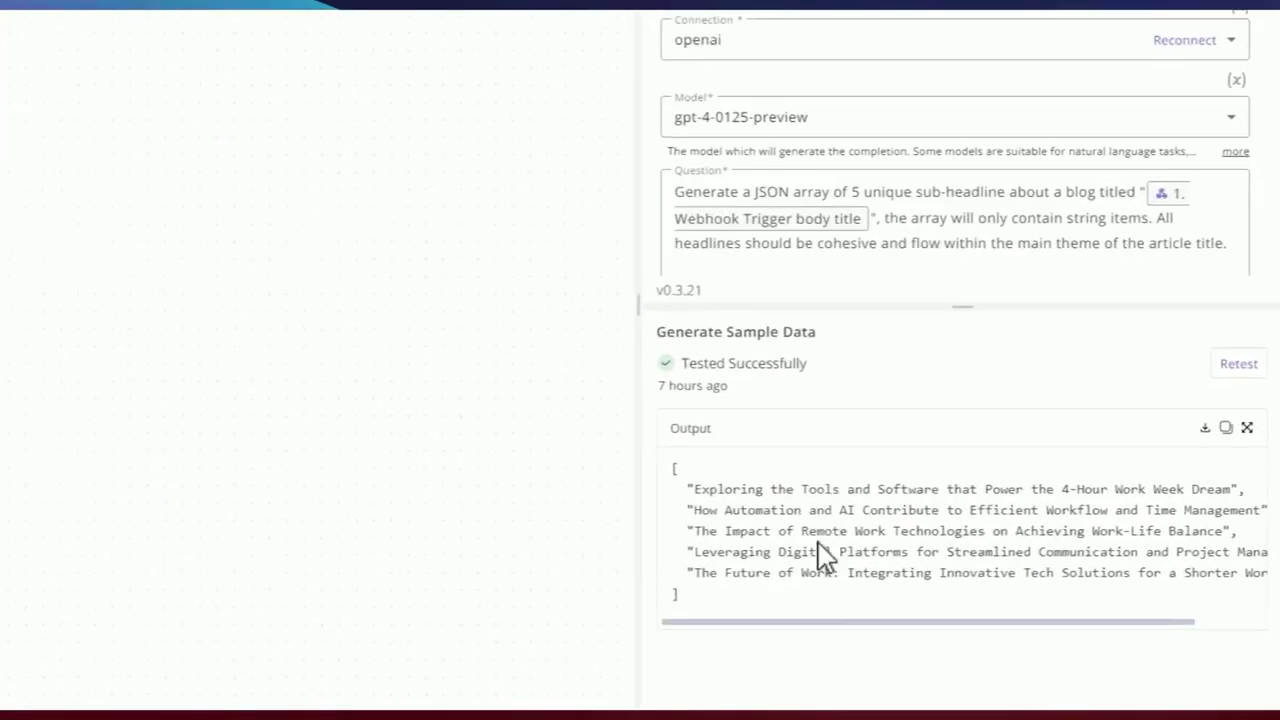
drag(948, 542, 936, 470)
click(692, 477)
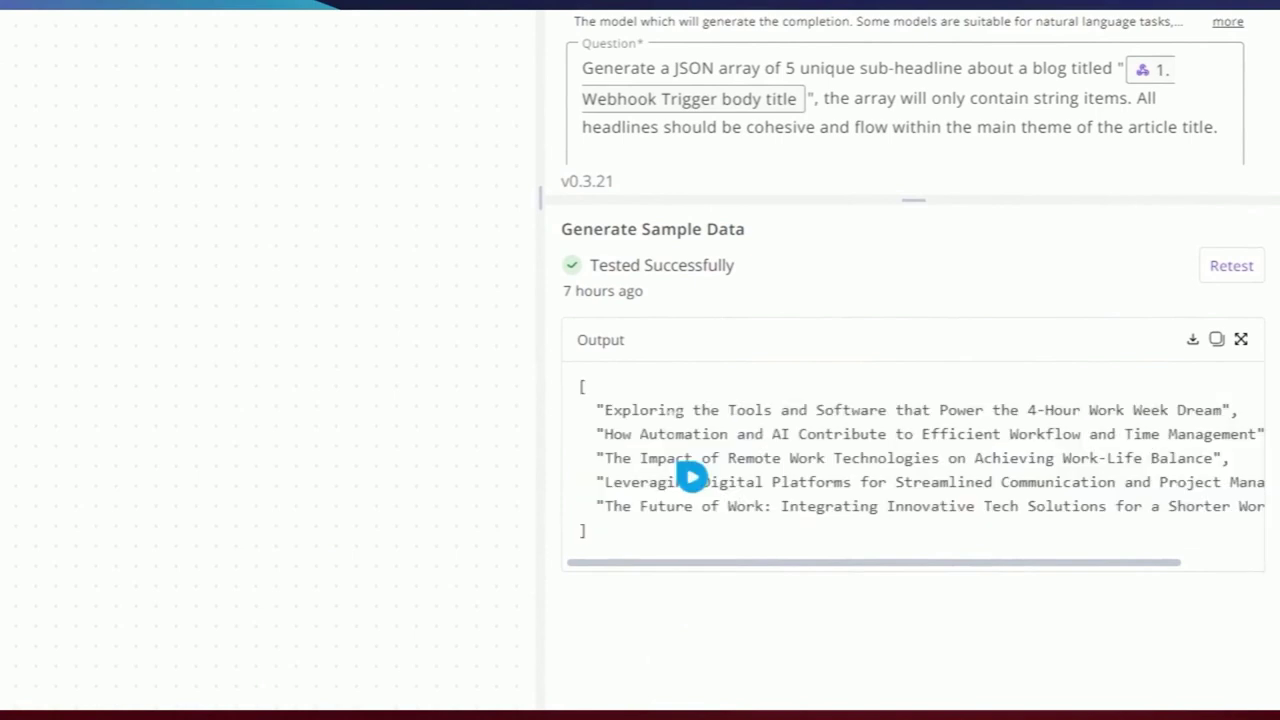
drag(632, 410, 702, 435)
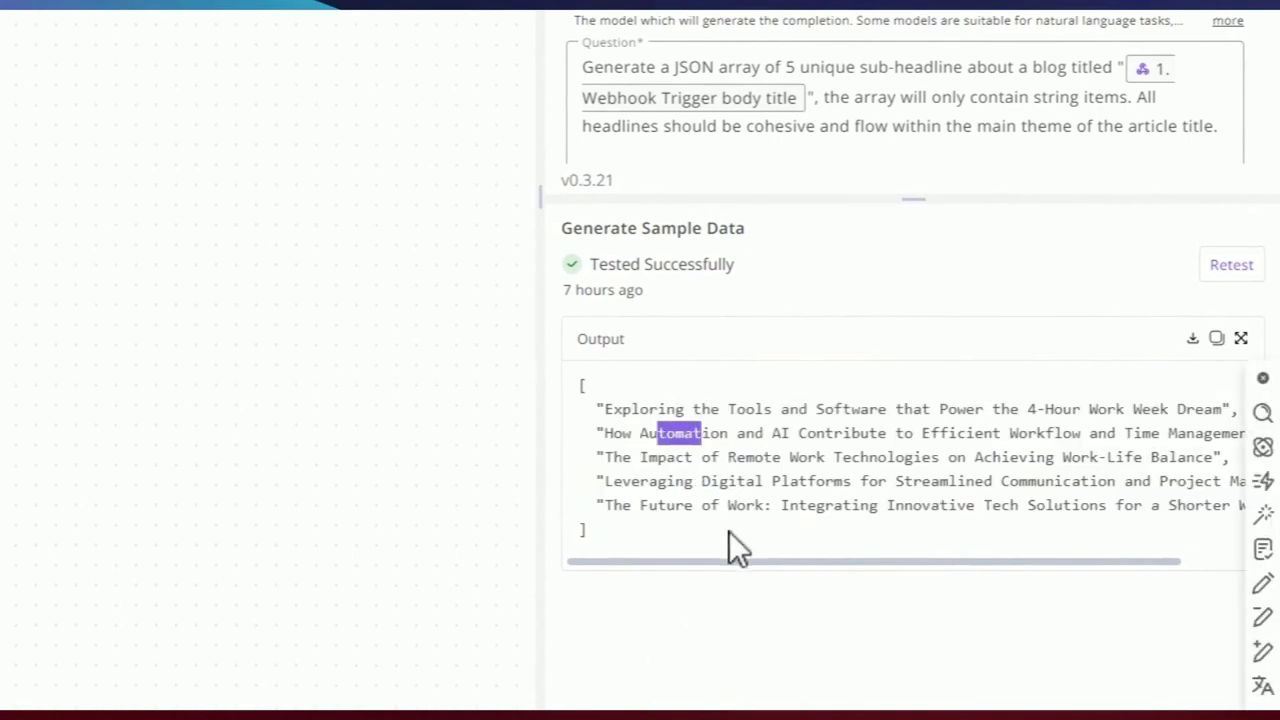
drag(857, 516, 690, 396)
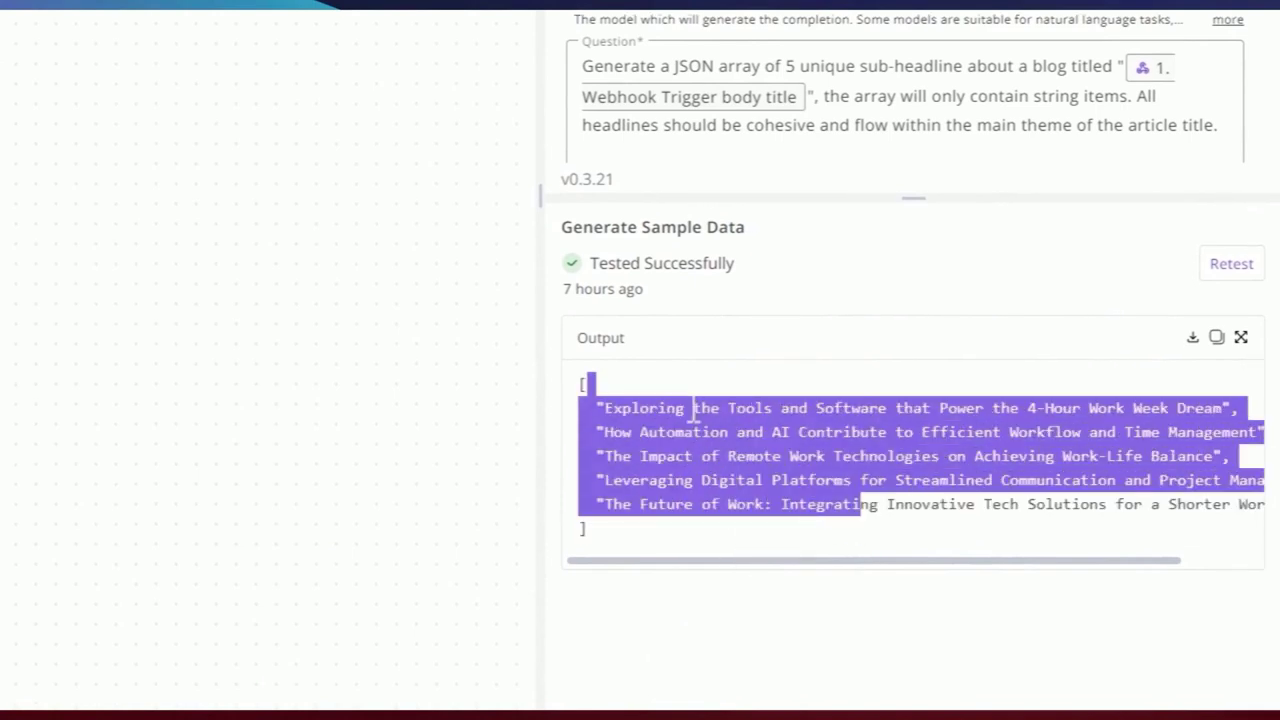
scroll(701, 126, up, 3)
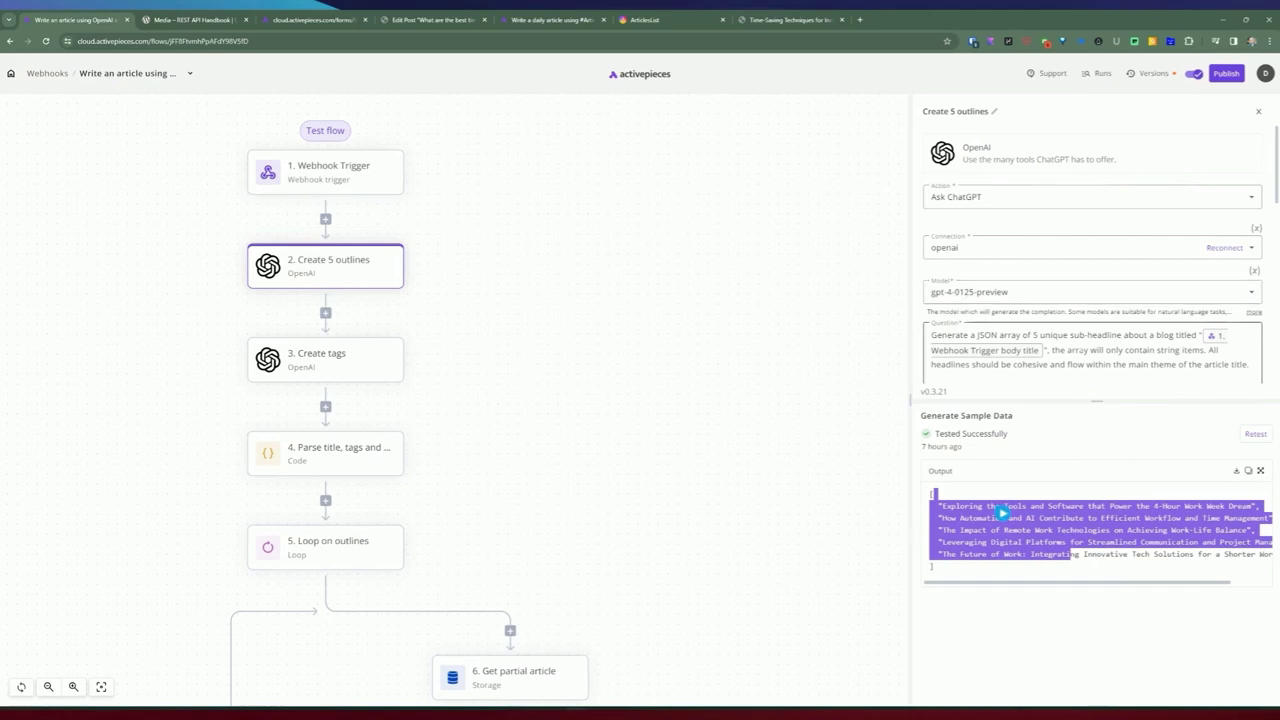
- Enlarge the settings area and highlight the prompt's closing instruction to respond with the generated array only
drag(1103, 406, 1001, 514)
click(757, 313)
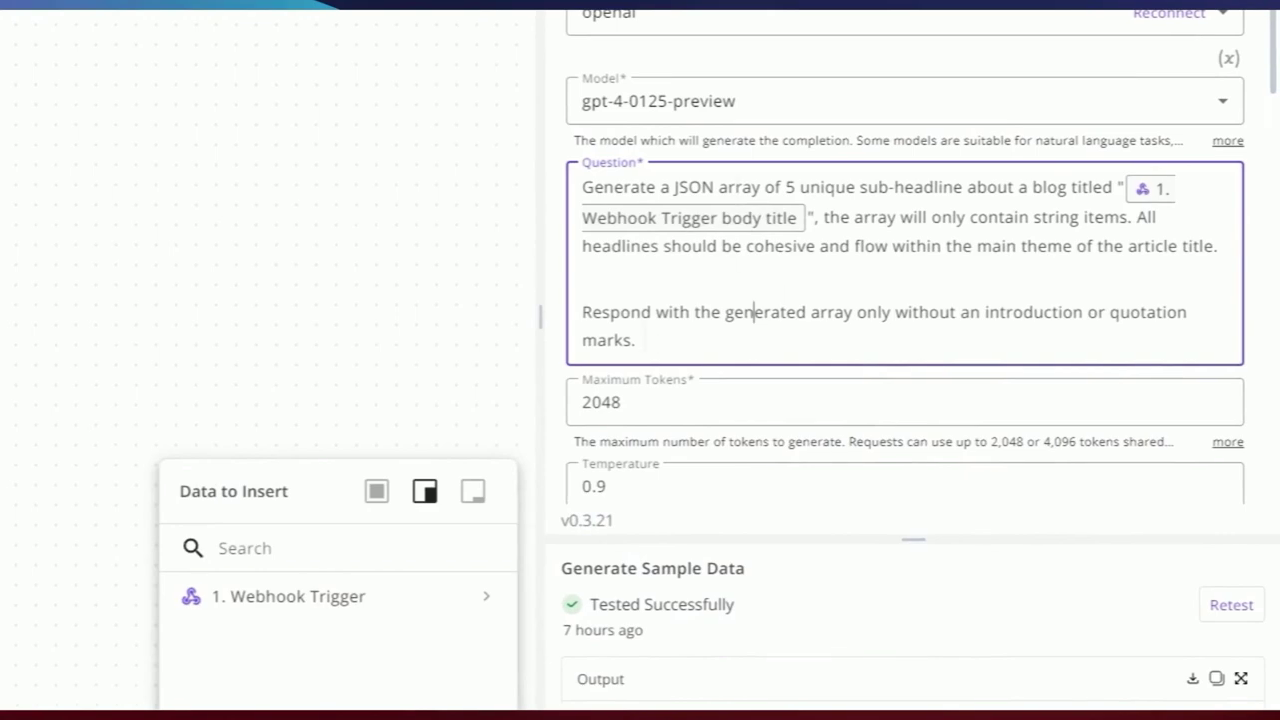
drag(643, 342, 558, 295)
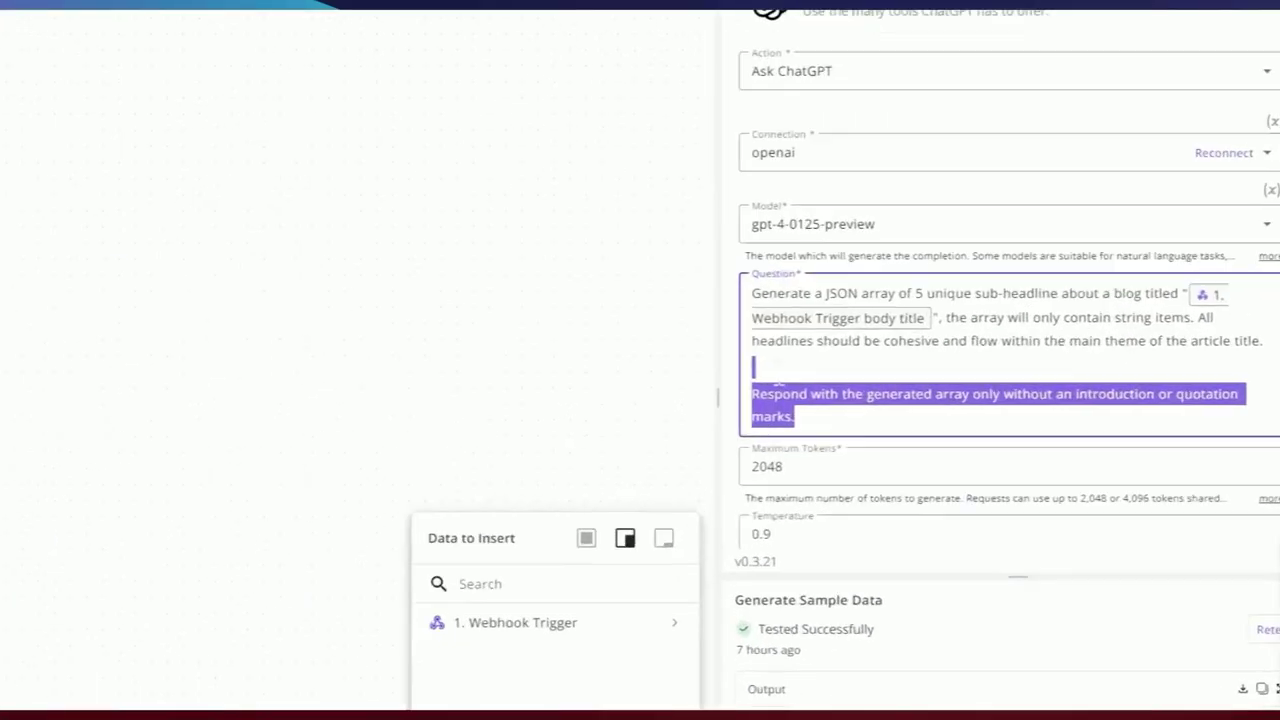
click(795, 374)
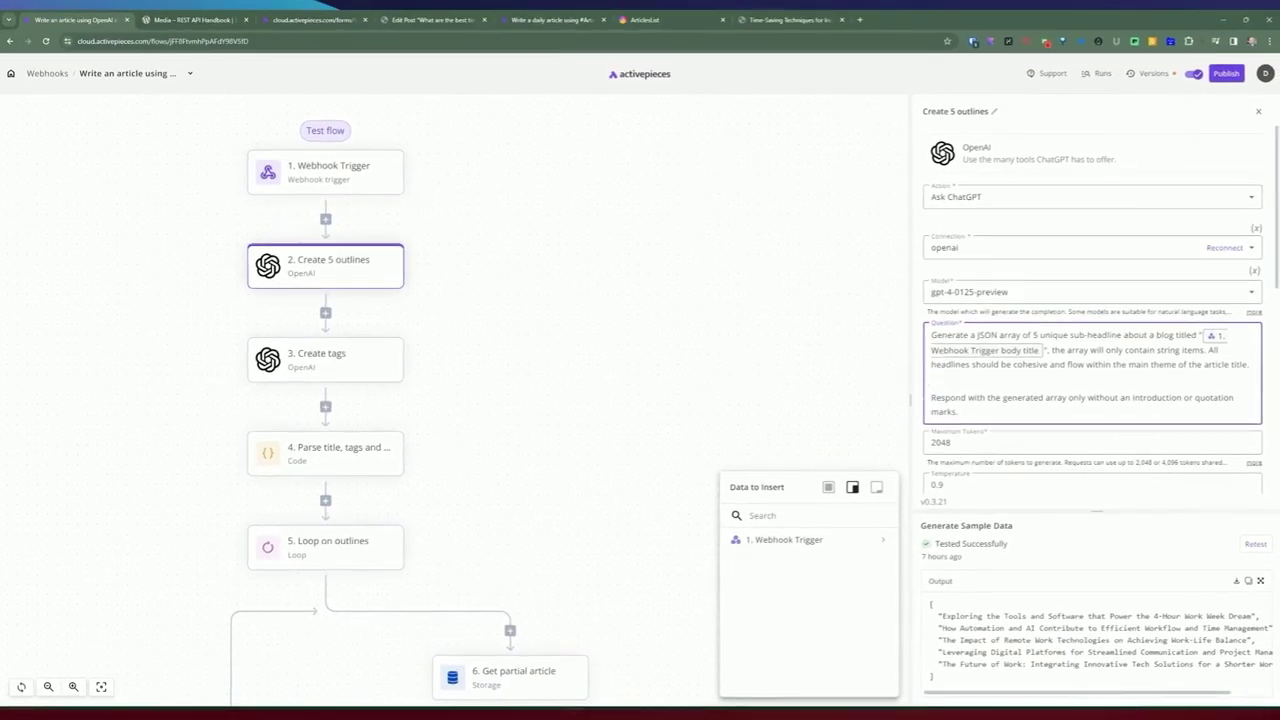
- Open the Create tags step and remove "You are a SEO Expert." from its Question prompt
click(350, 360)
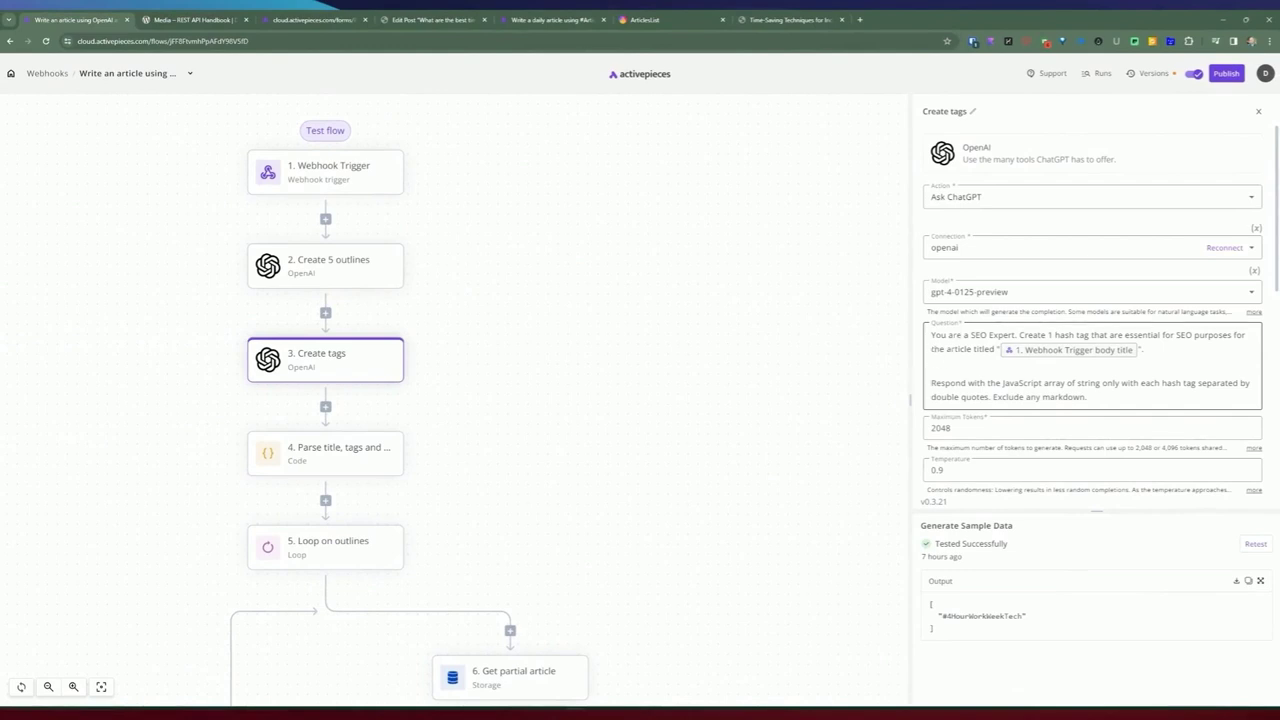
drag(1020, 336, 926, 335)
key(BackSpace)
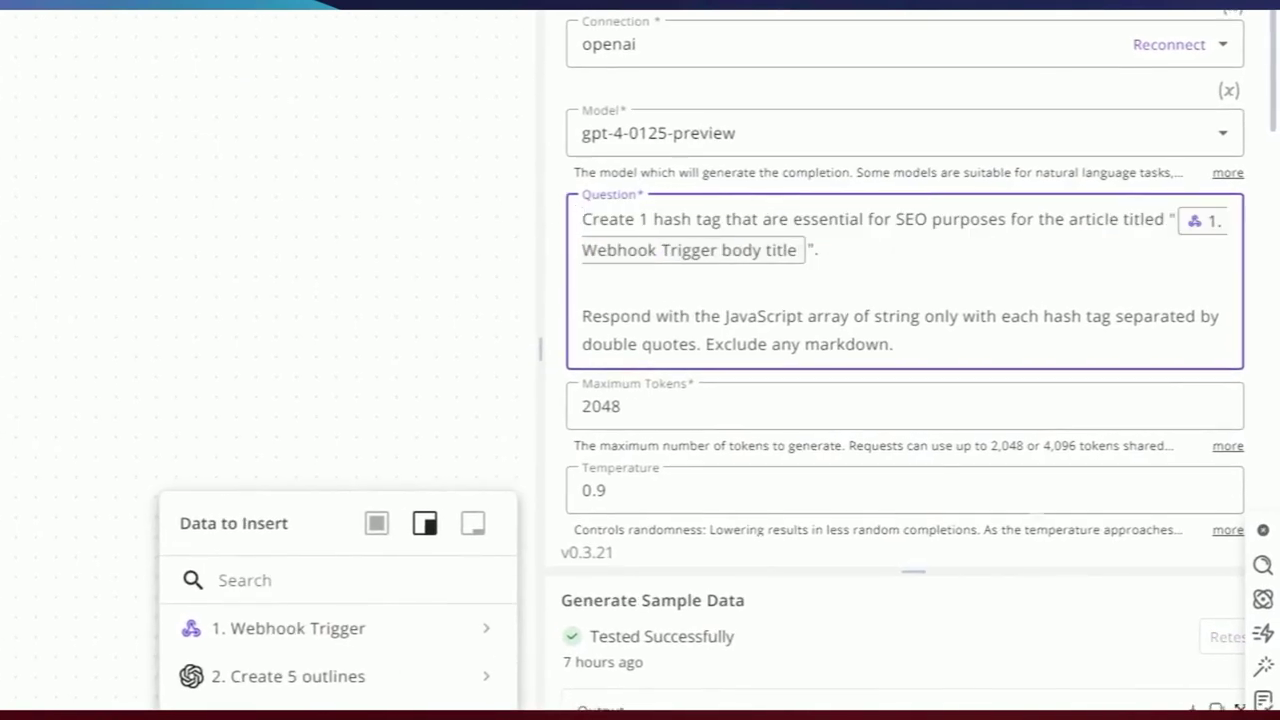
- Review the system role and its content text in the Roles JSON of the Create tags step
scroll(971, 509, down, 10)
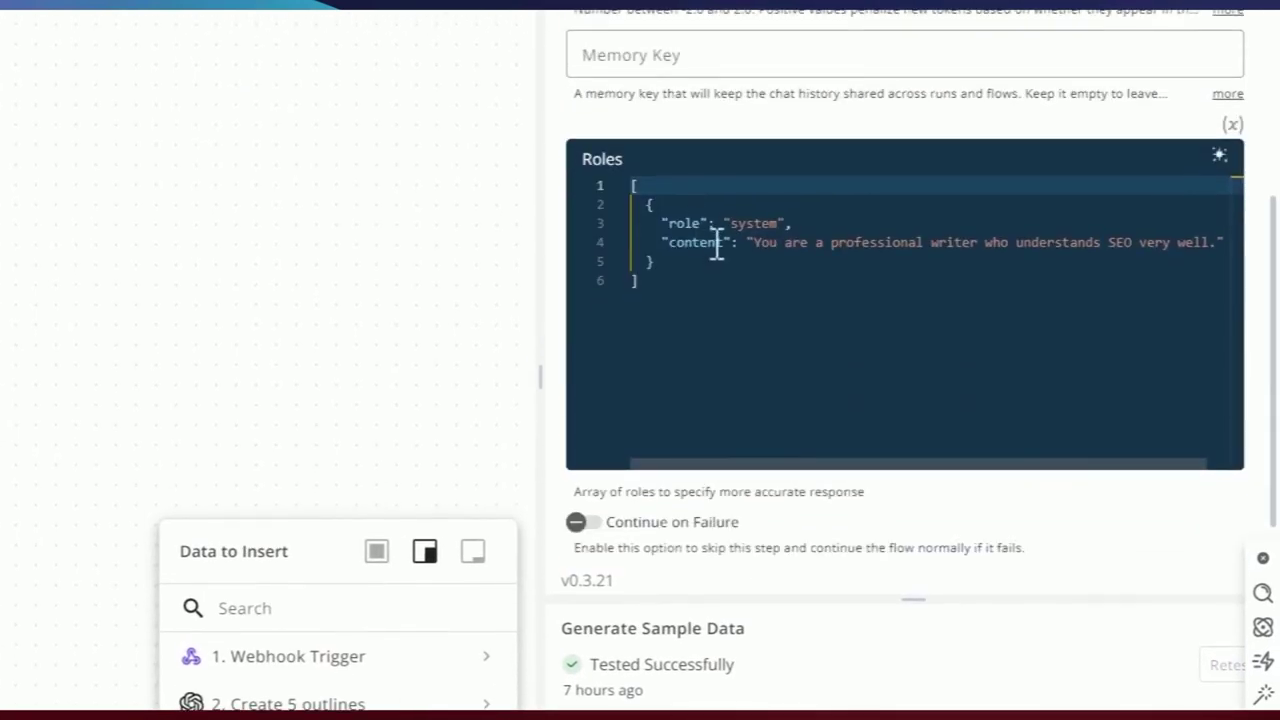
drag(731, 222, 781, 222)
click(791, 263)
click(834, 242)
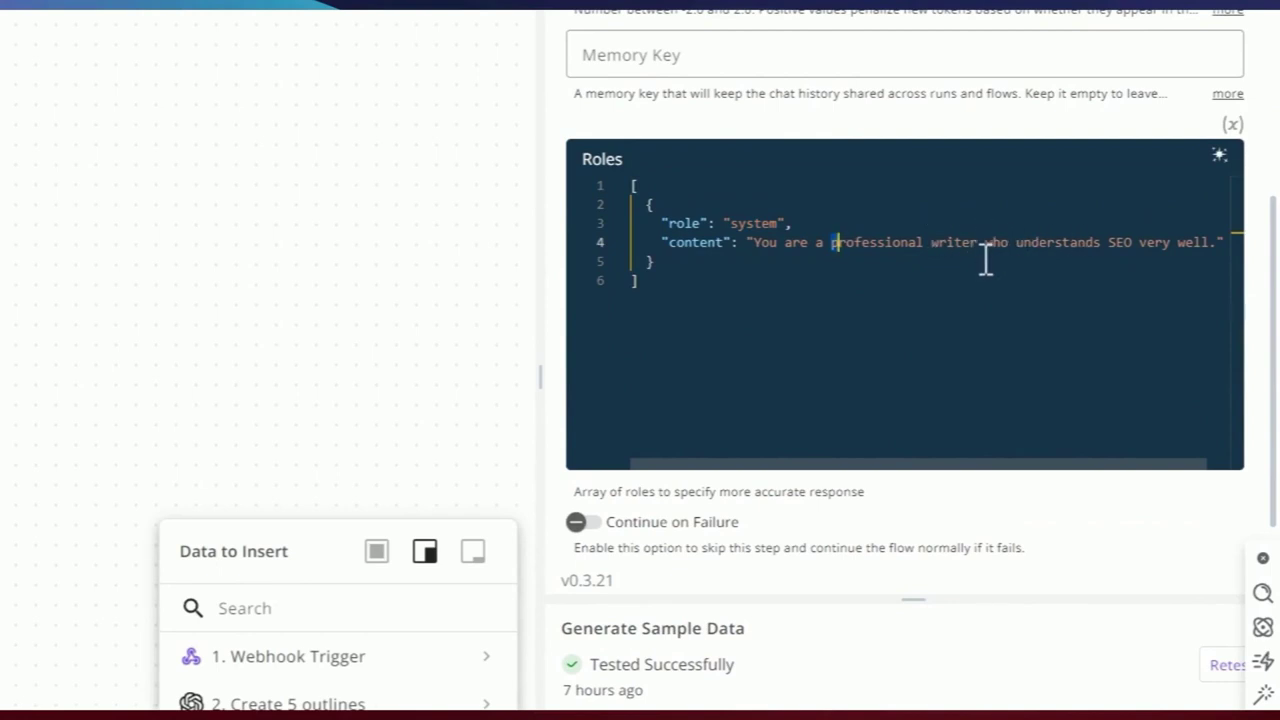
scroll(1248, 360, up, 10)
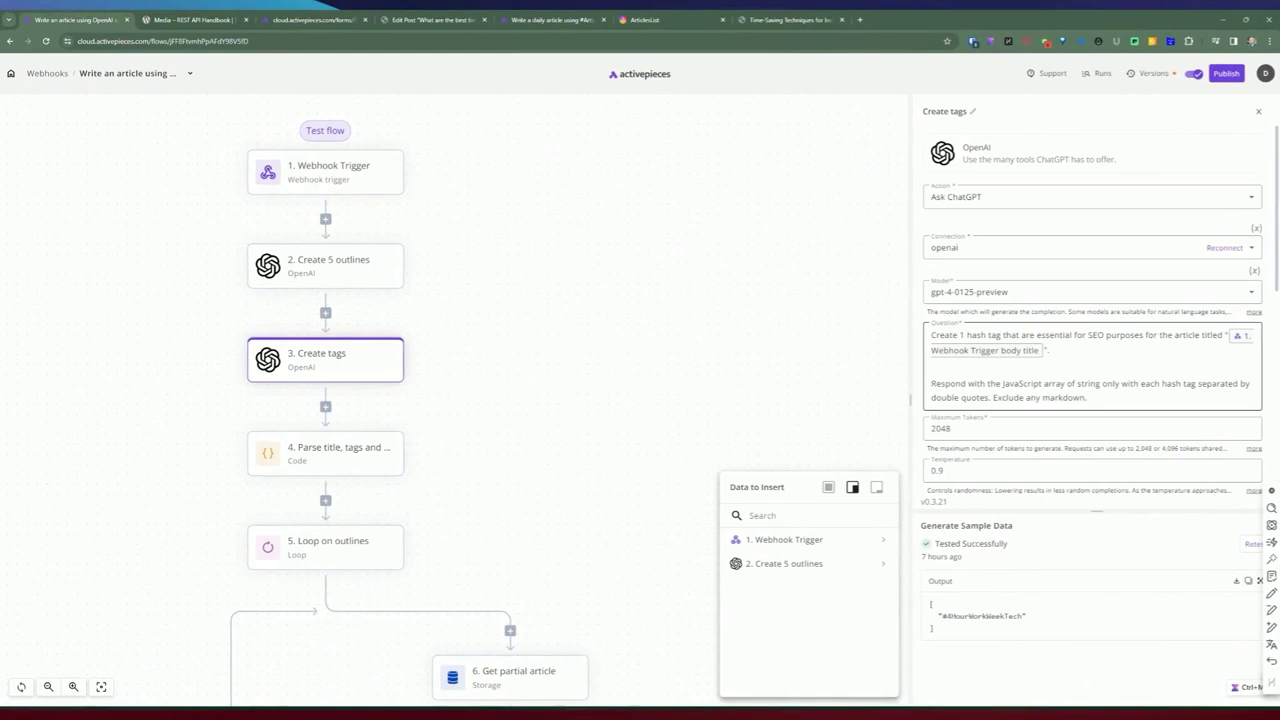
- Highlight the Webhook Trigger body title reference in the Create tags Question prompt
scroll(1092, 310, down, 1)
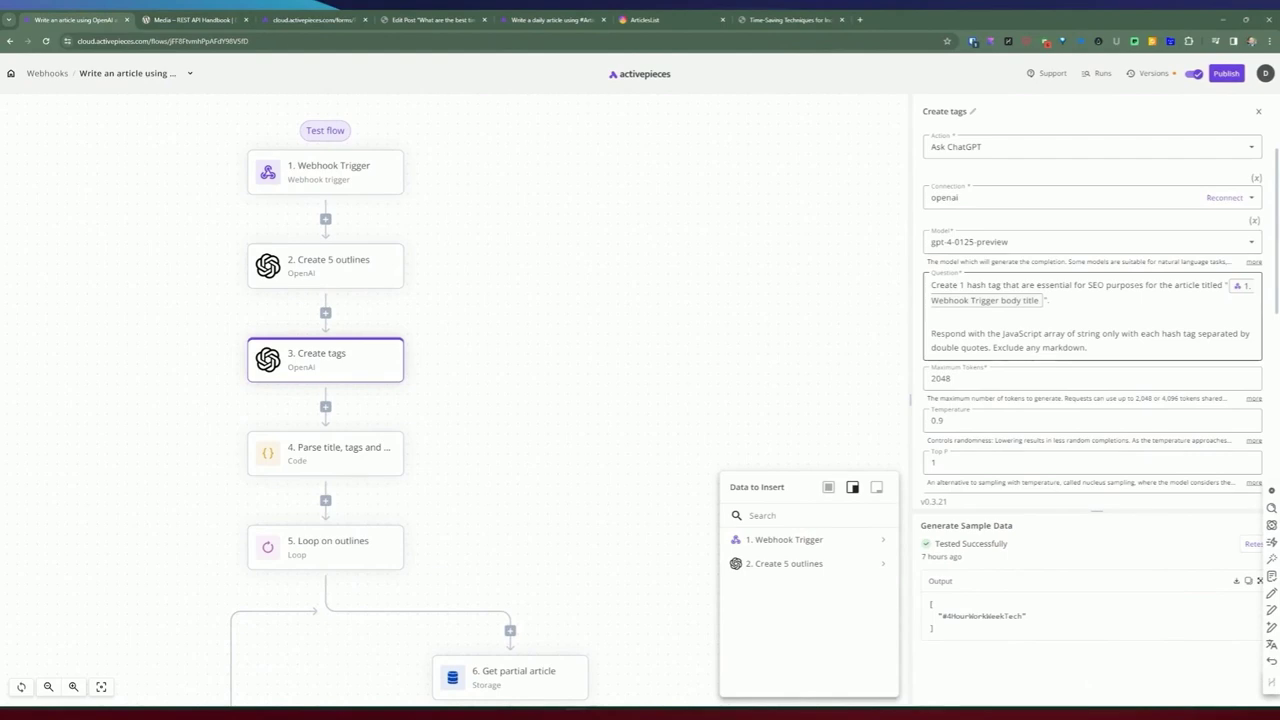
drag(1226, 285, 1051, 301)
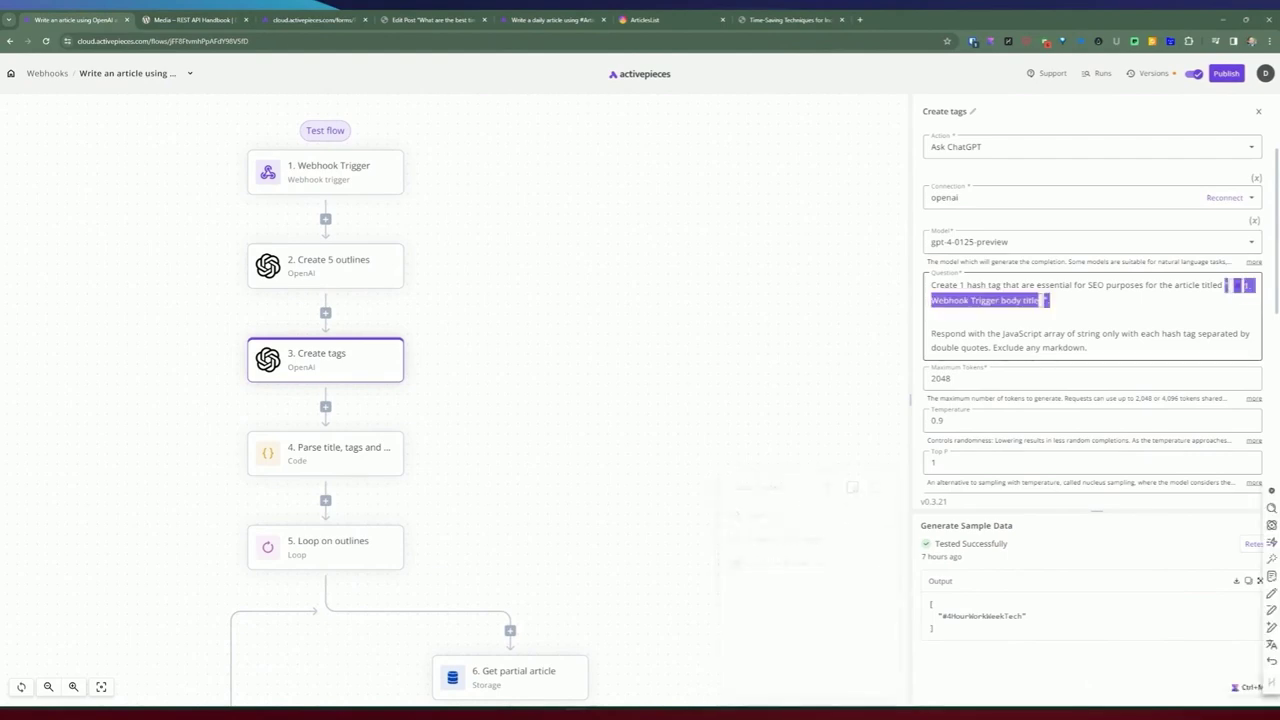
click(1051, 301)
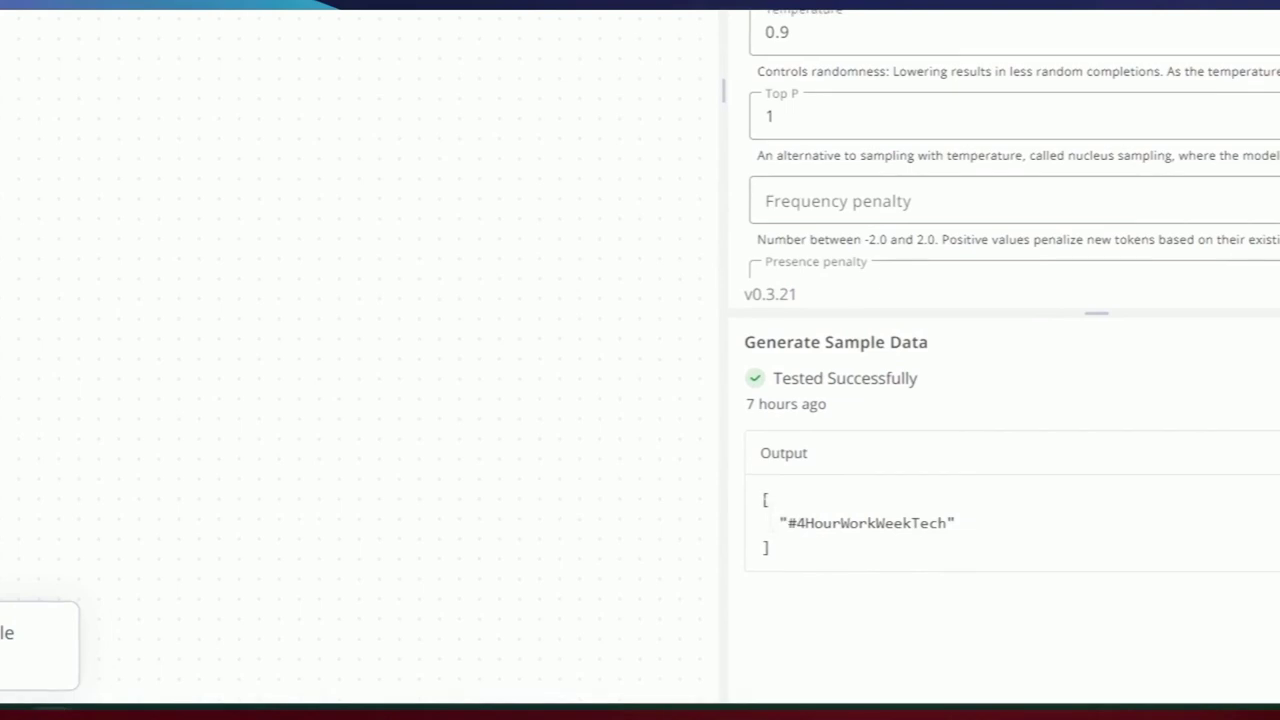
- Examine the hashtag string and its enclosing array brackets in the Create tags sample output
drag(782, 519, 960, 533)
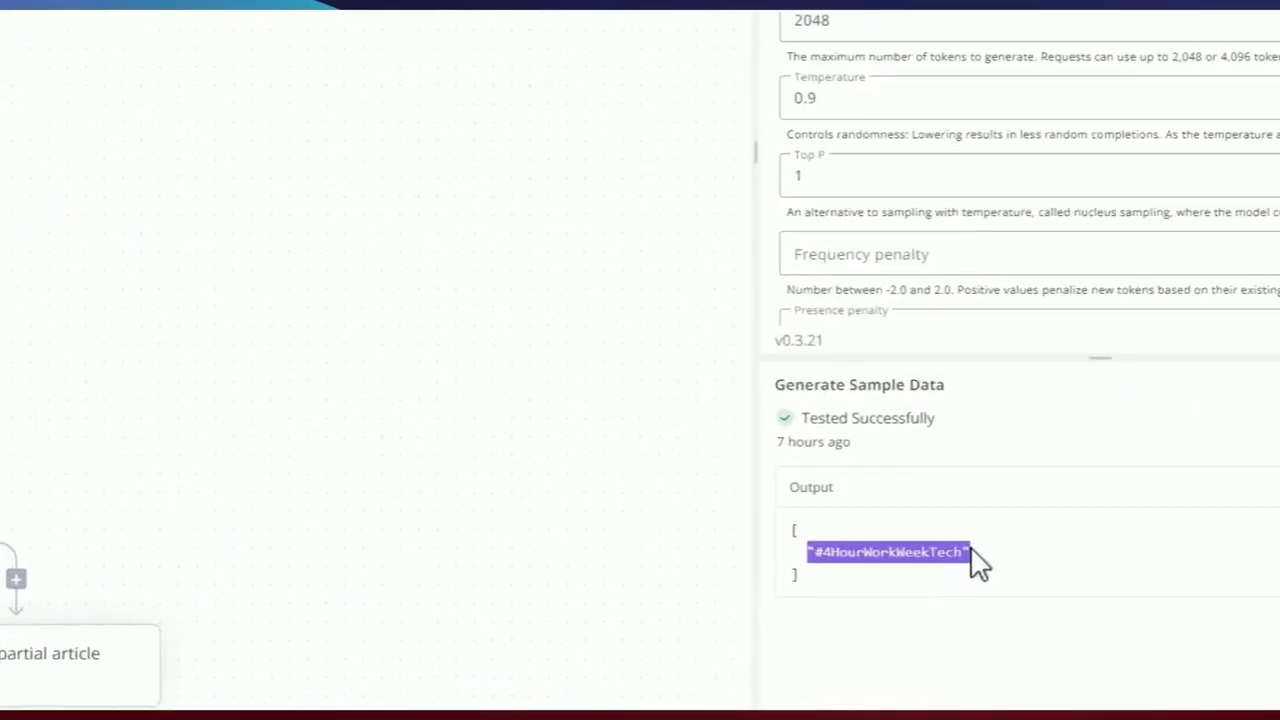
click(950, 557)
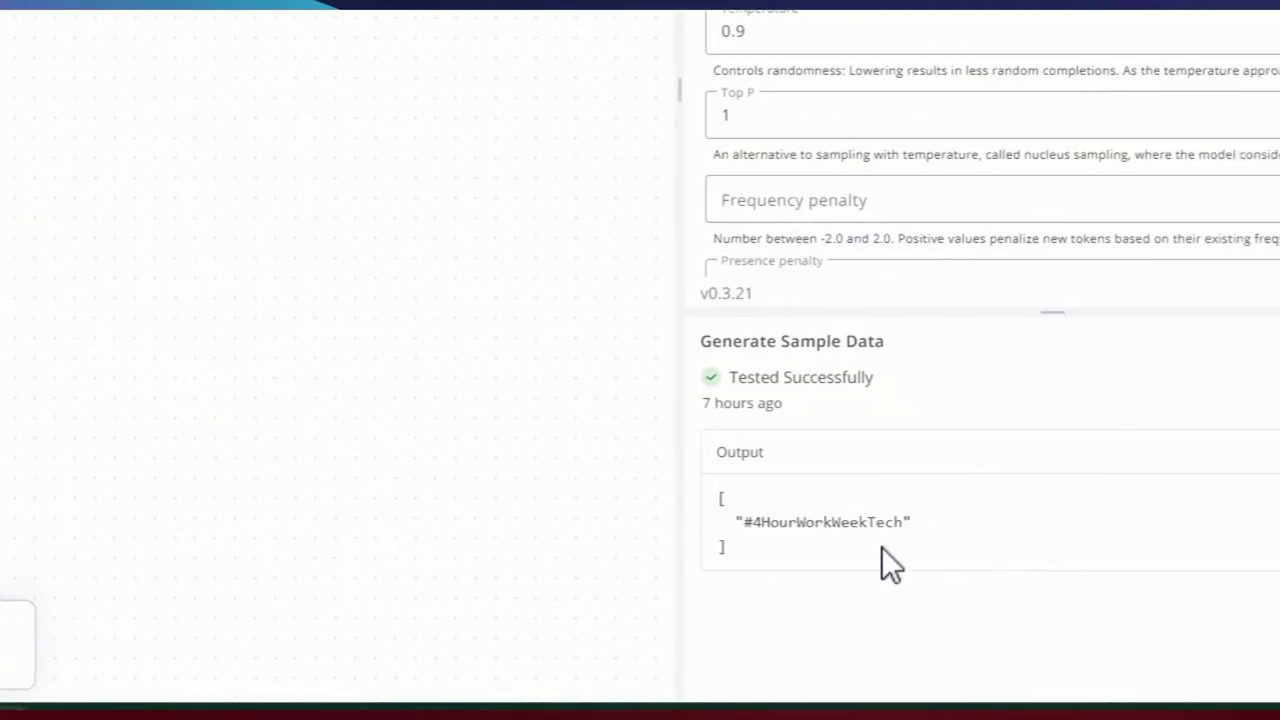
drag(742, 558, 704, 506)
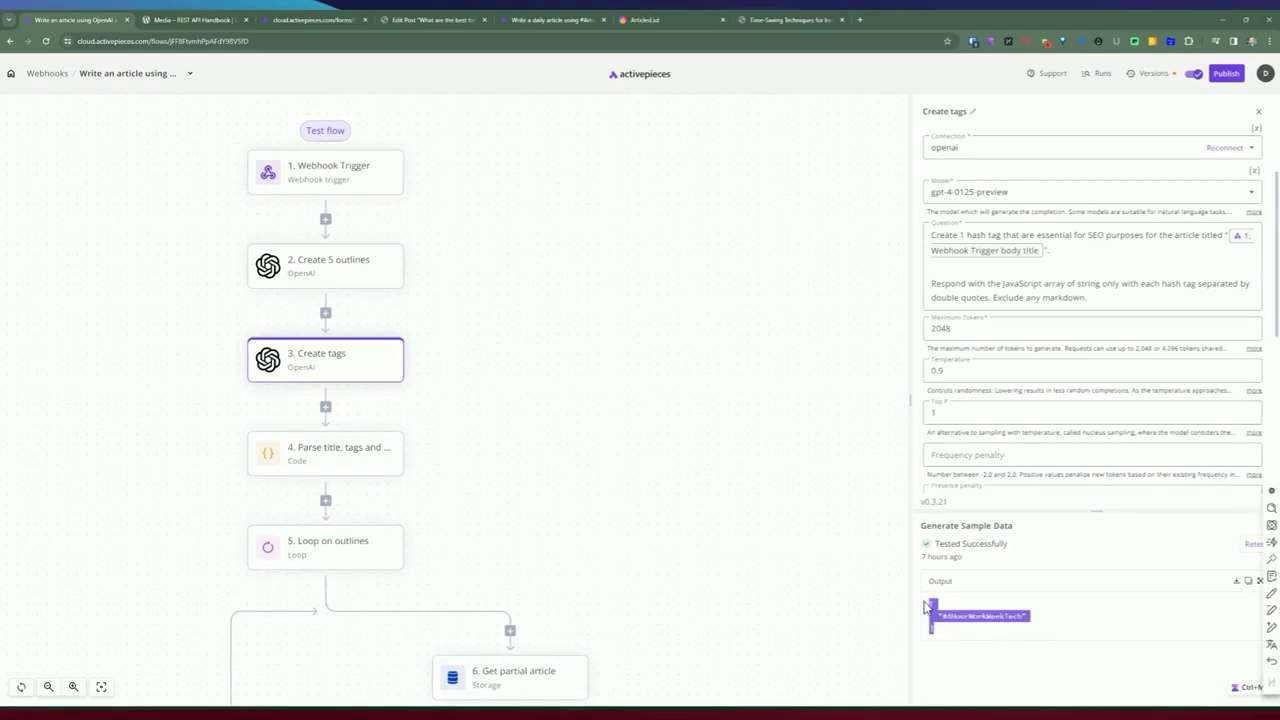
drag(1030, 617, 965, 615)
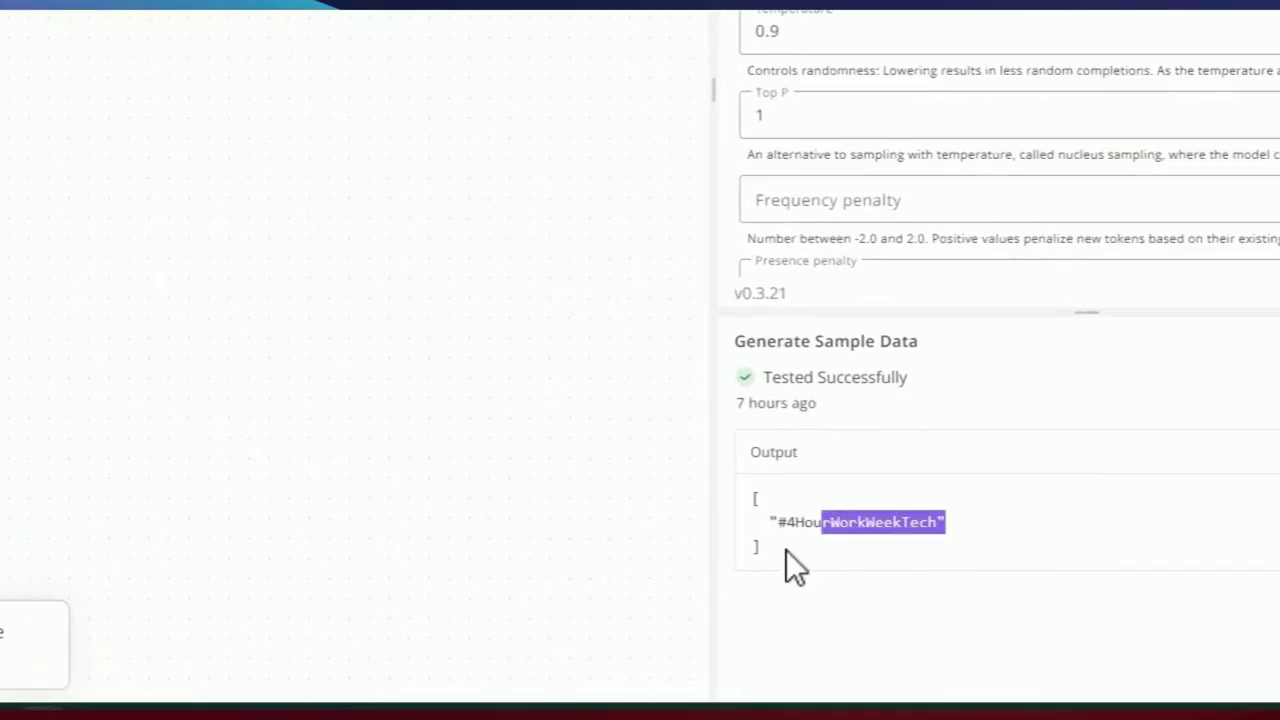
drag(786, 563, 758, 497)
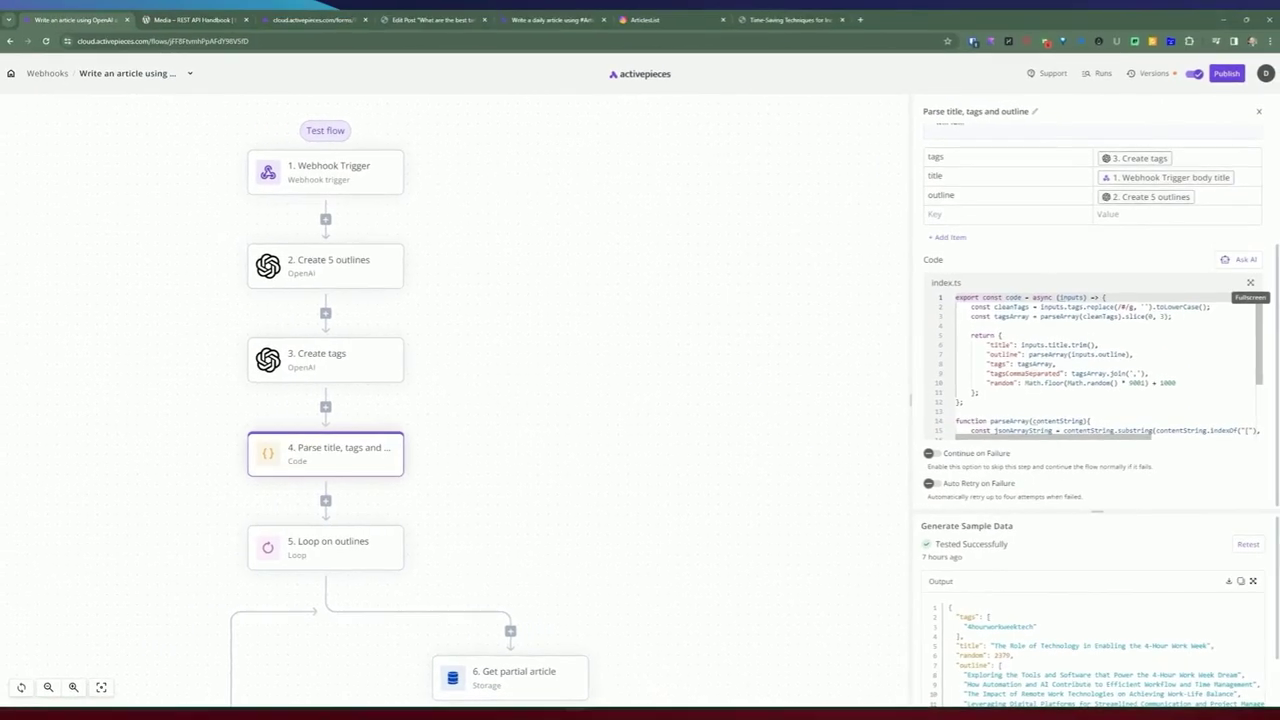
- Open the Parse title, tags and outline code full screen and examine its tagsArray line and parseArray function
scroll(1080, 265, up, 3)
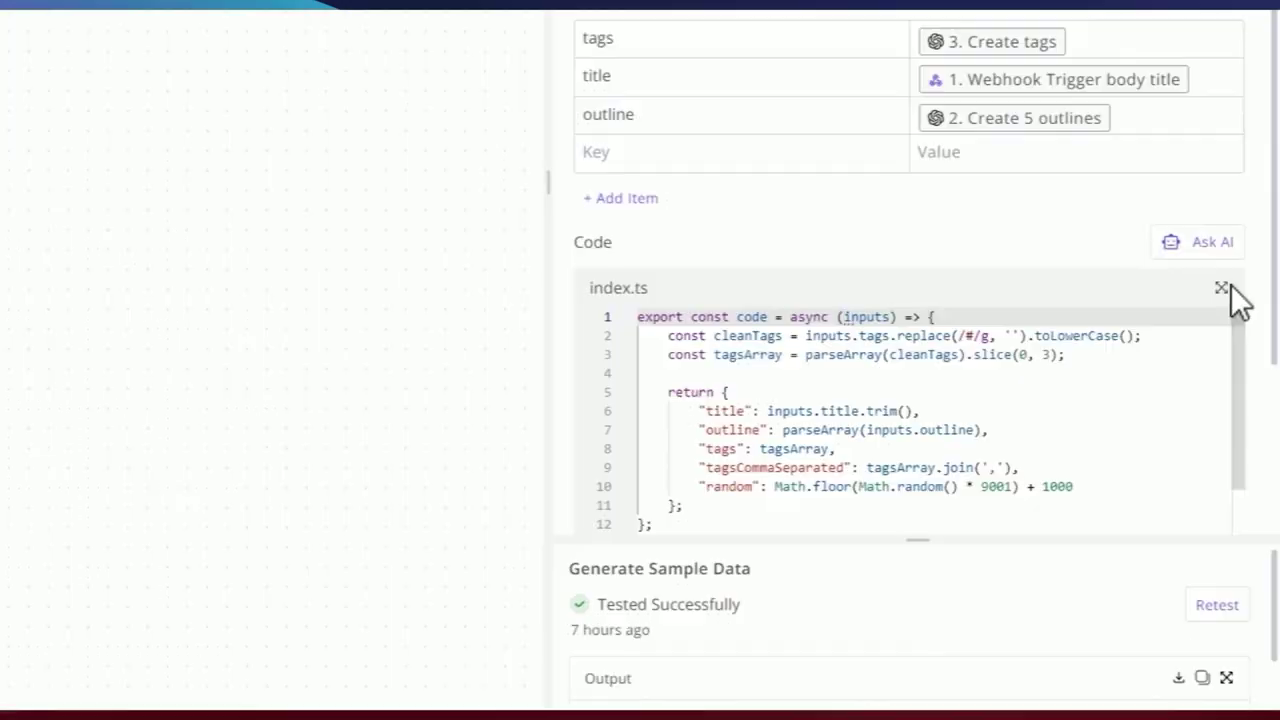
click(1222, 308)
drag(358, 152, 440, 266)
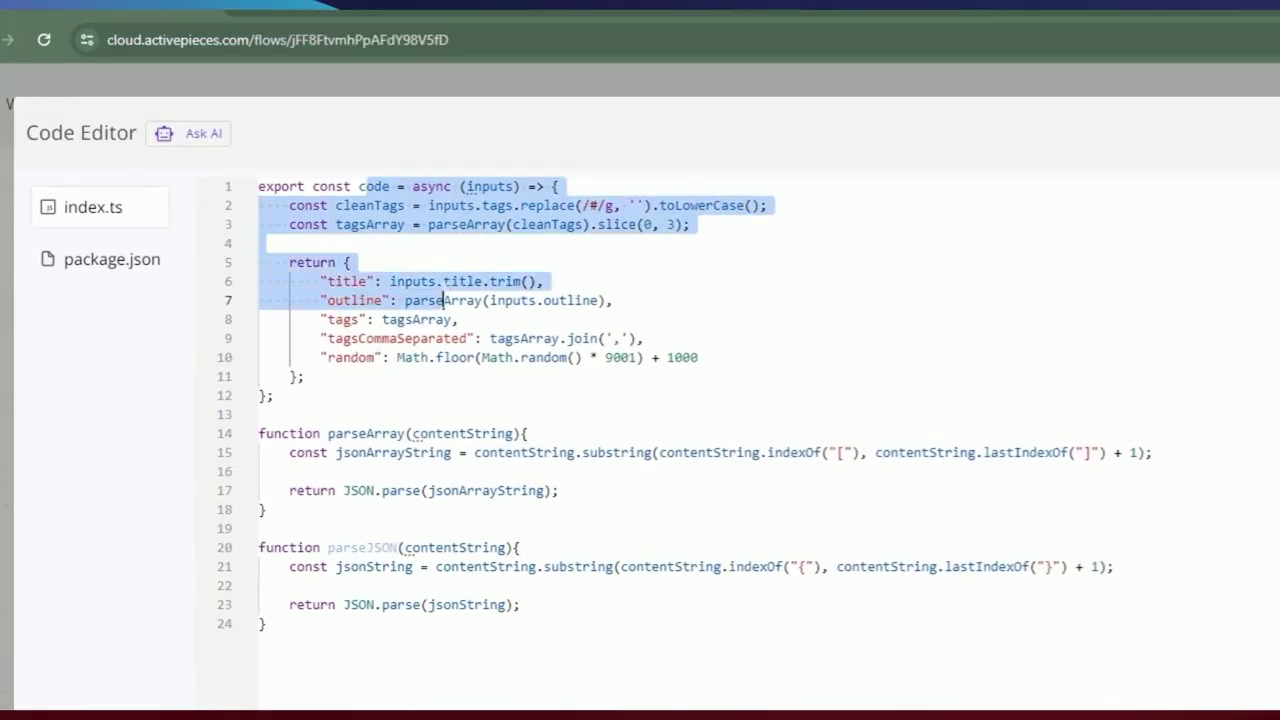
click(337, 224)
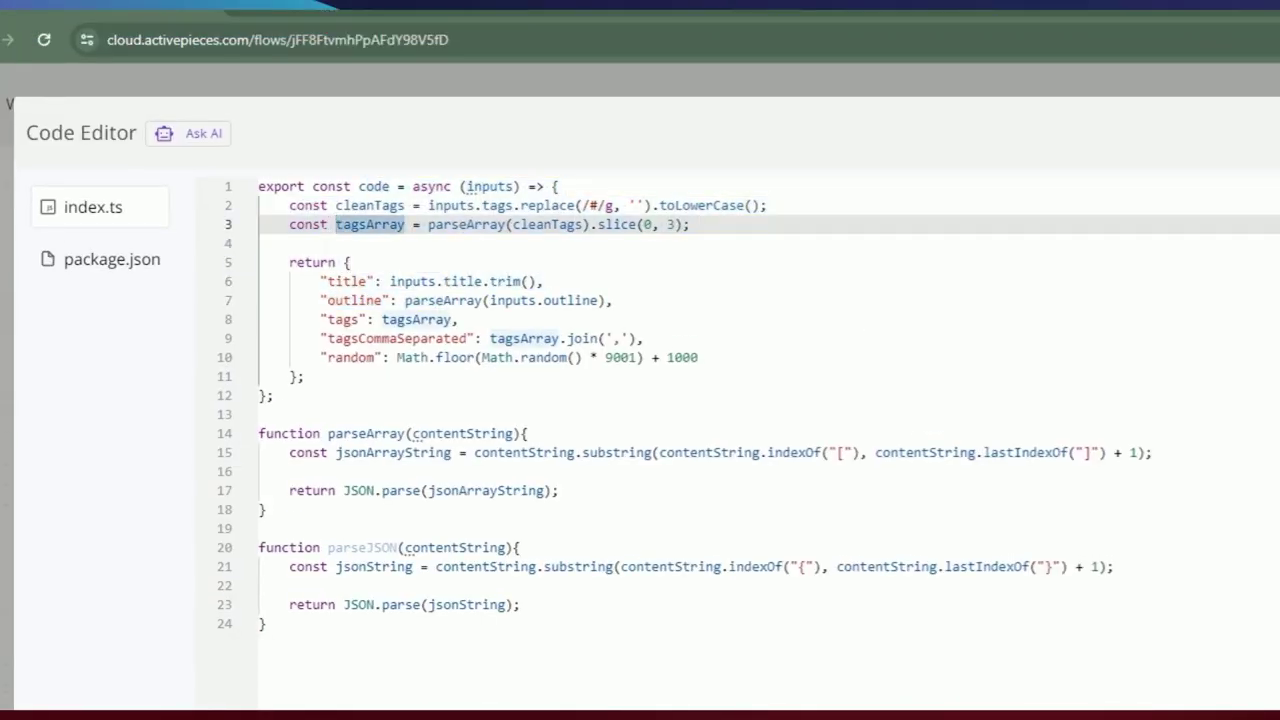
click(262, 243)
drag(305, 426, 292, 350)
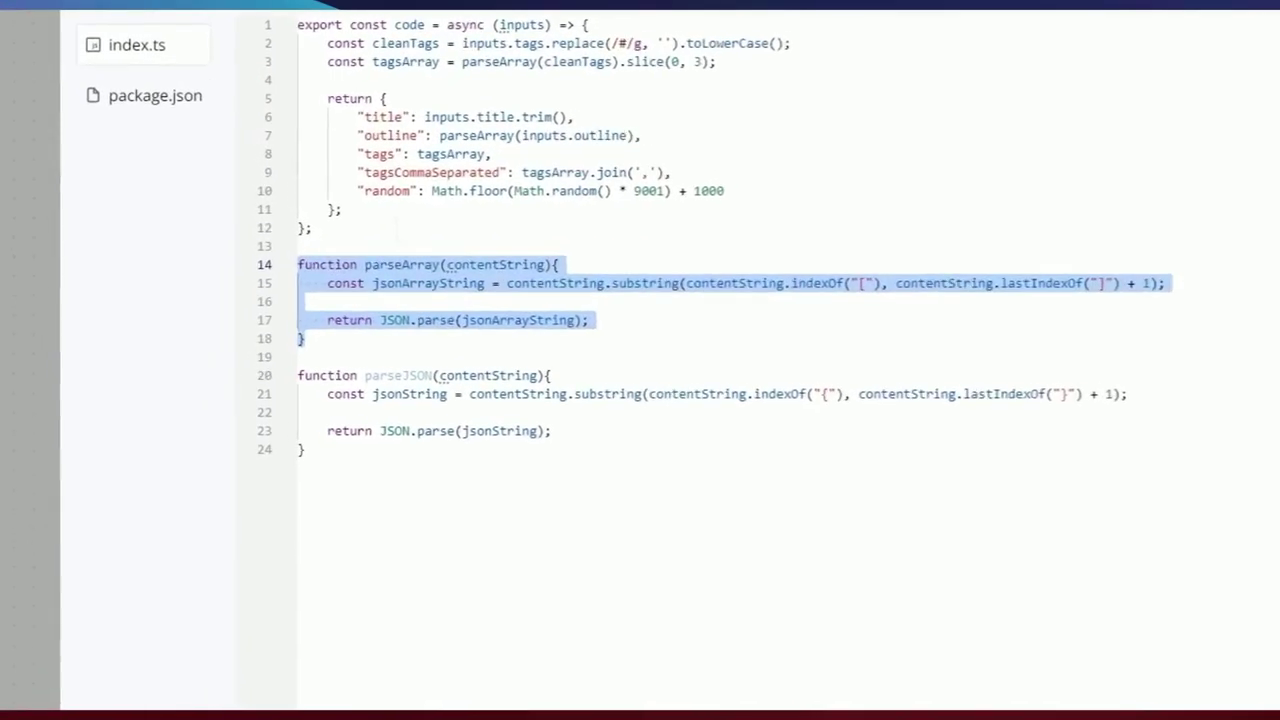
- Compare the parseArray and parseJSON function declarations and highlight parseArray's contentString parameter
click(318, 312)
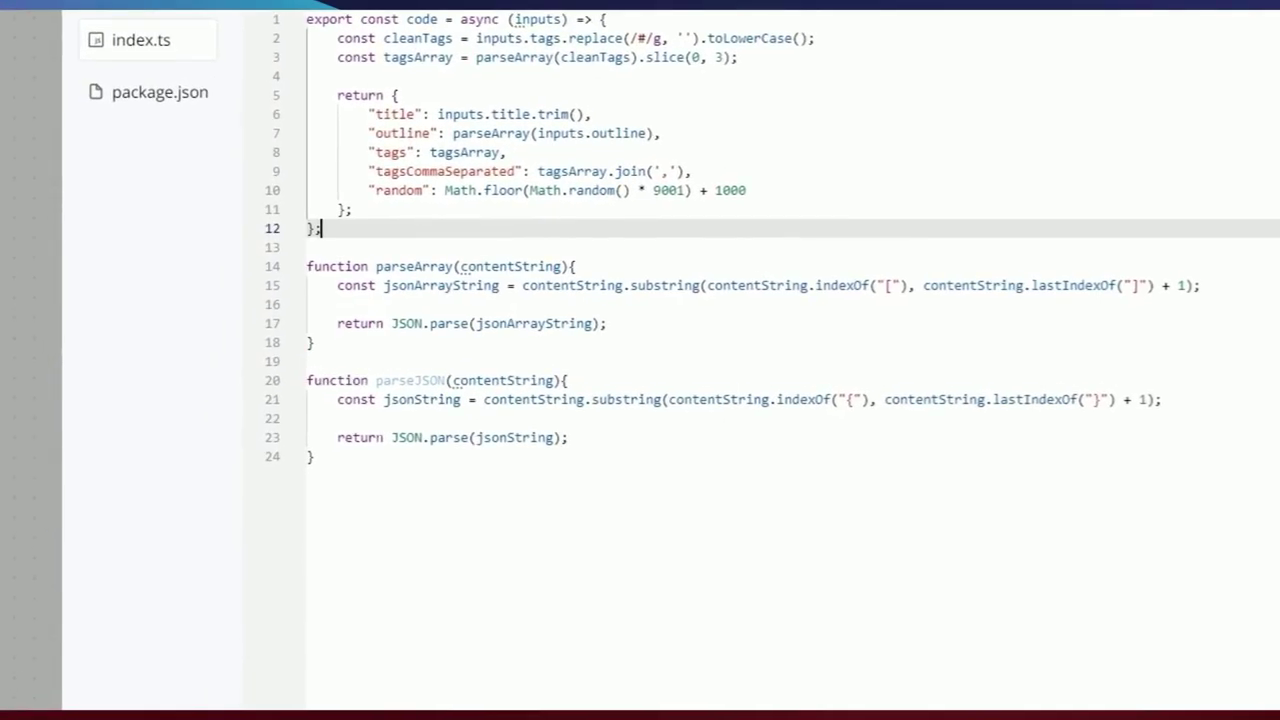
drag(315, 457, 314, 358)
click(313, 342)
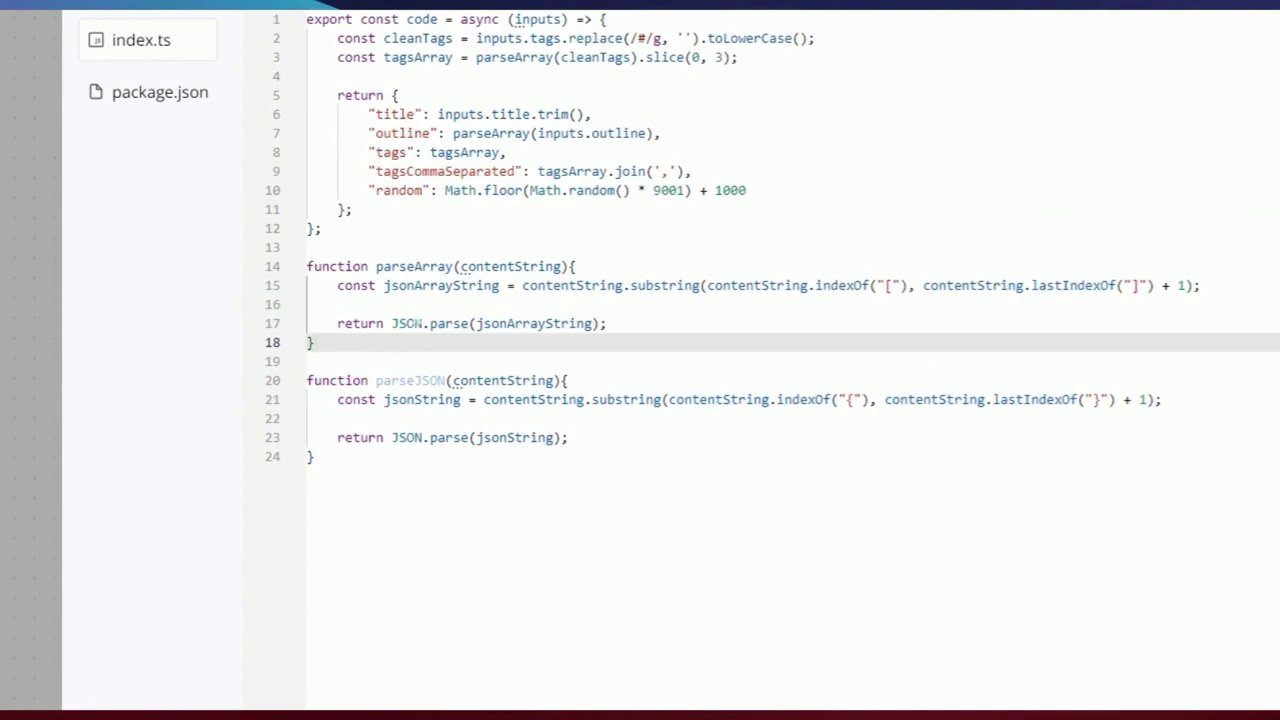
click(423, 268)
double_click(423, 268)
click(411, 345)
drag(361, 381, 516, 381)
double_click(512, 267)
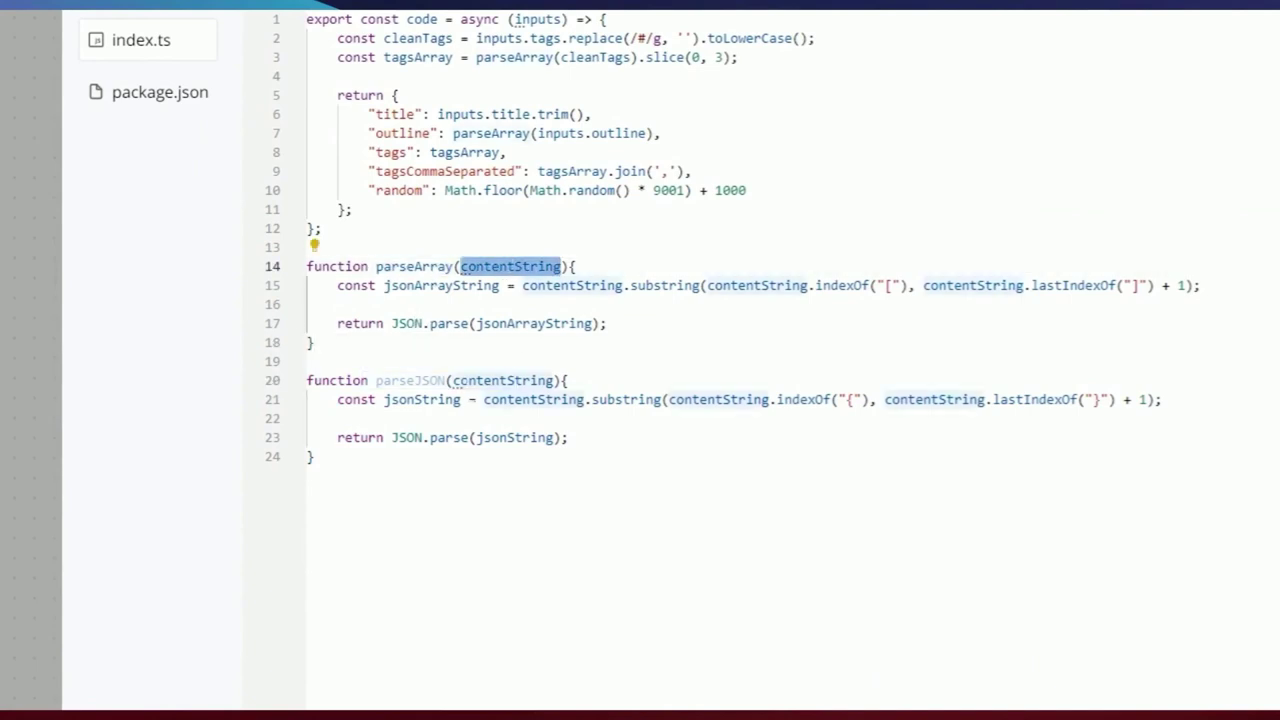
- Examine parseArray's jsonArrayString line, highlighting the "[" and "]" search characters and the substring range between them
double_click(488, 285)
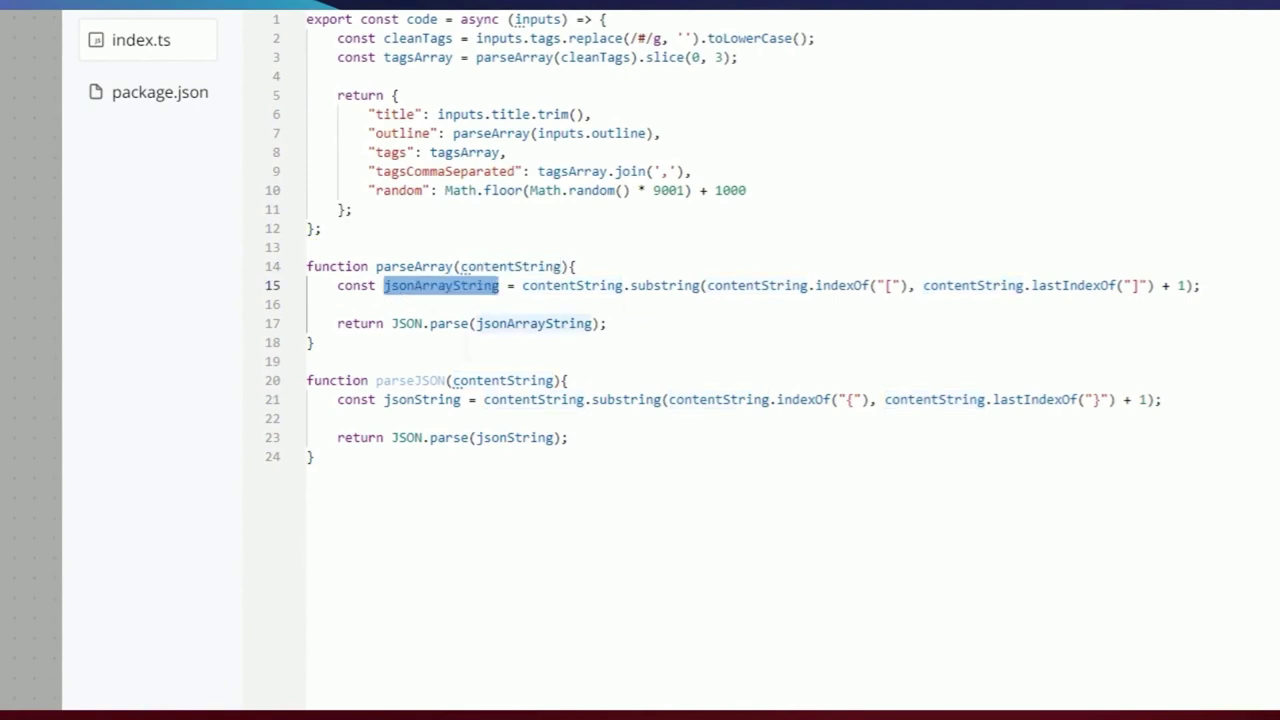
mouse_move(432, 323)
click(329, 285)
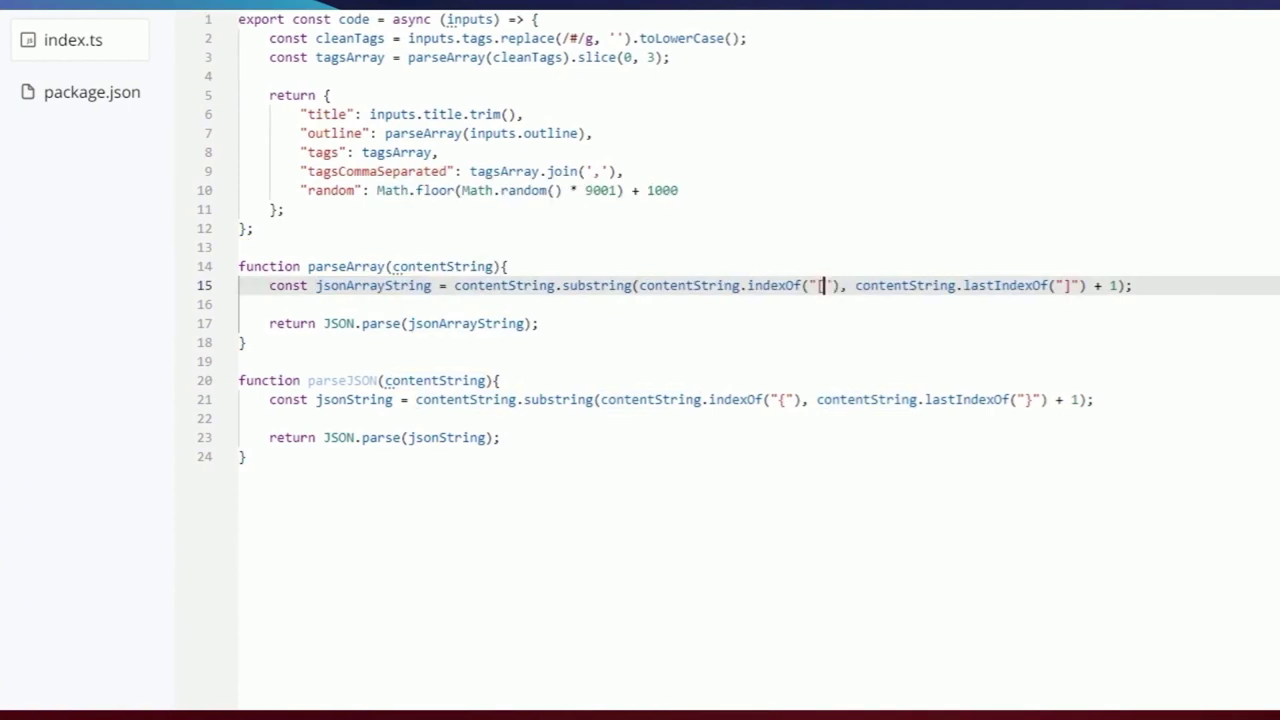
drag(824, 286, 818, 287)
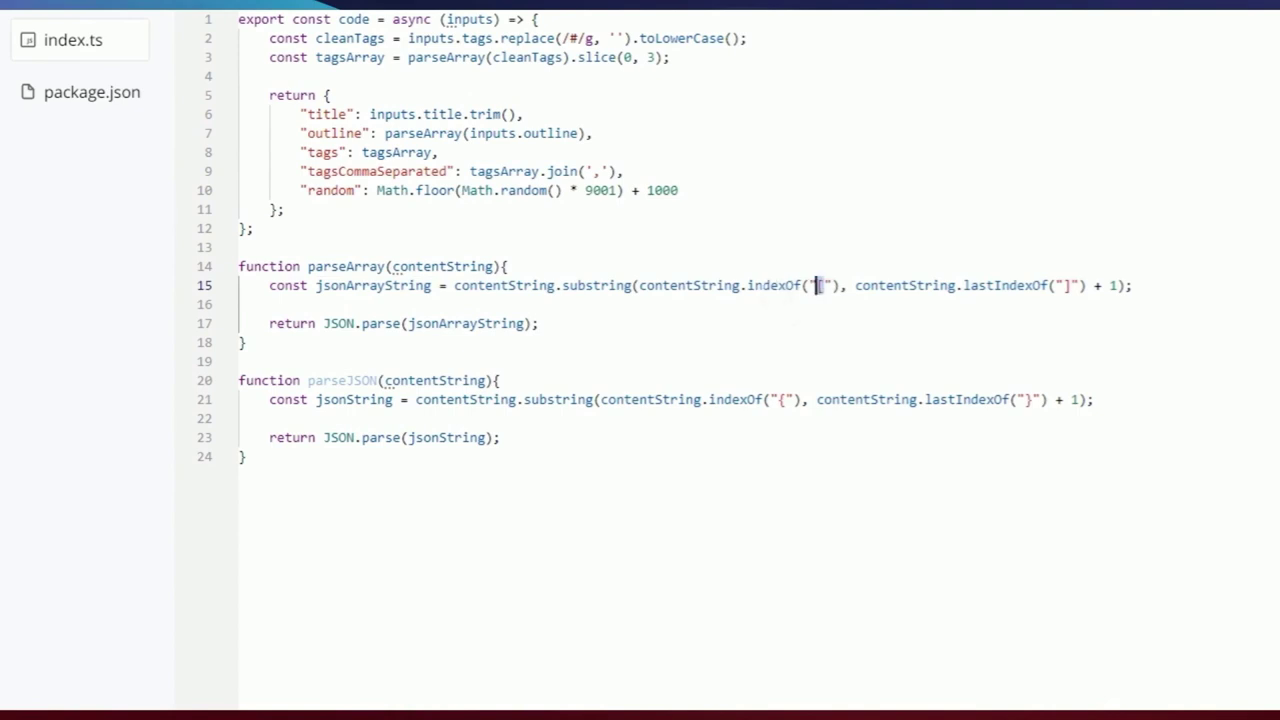
click(885, 285)
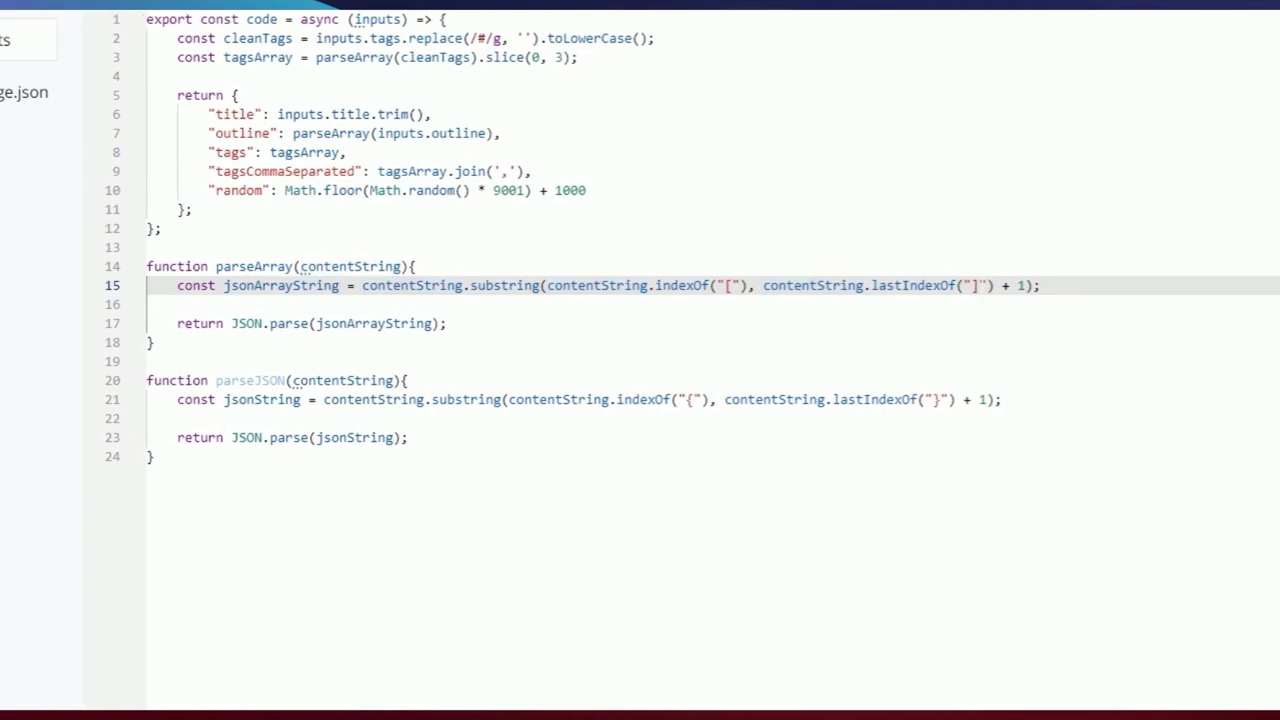
drag(1072, 286, 1065, 286)
click(966, 304)
drag(462, 286, 539, 286)
drag(350, 247, 454, 248)
click(520, 256)
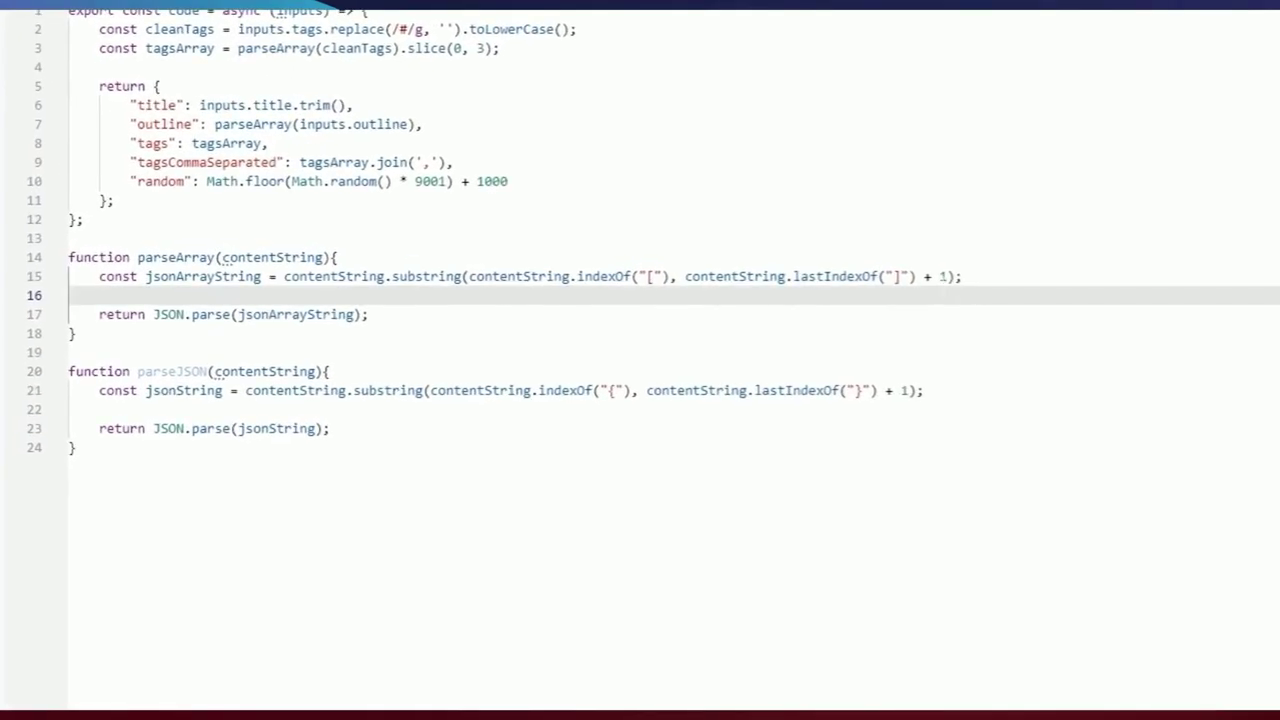
drag(901, 276, 638, 276)
click(644, 296)
- Examine the JSON.parse return of jsonArrayString in parseArray and highlight both helper functions
click(193, 314)
drag(327, 314, 372, 314)
double_click(424, 314)
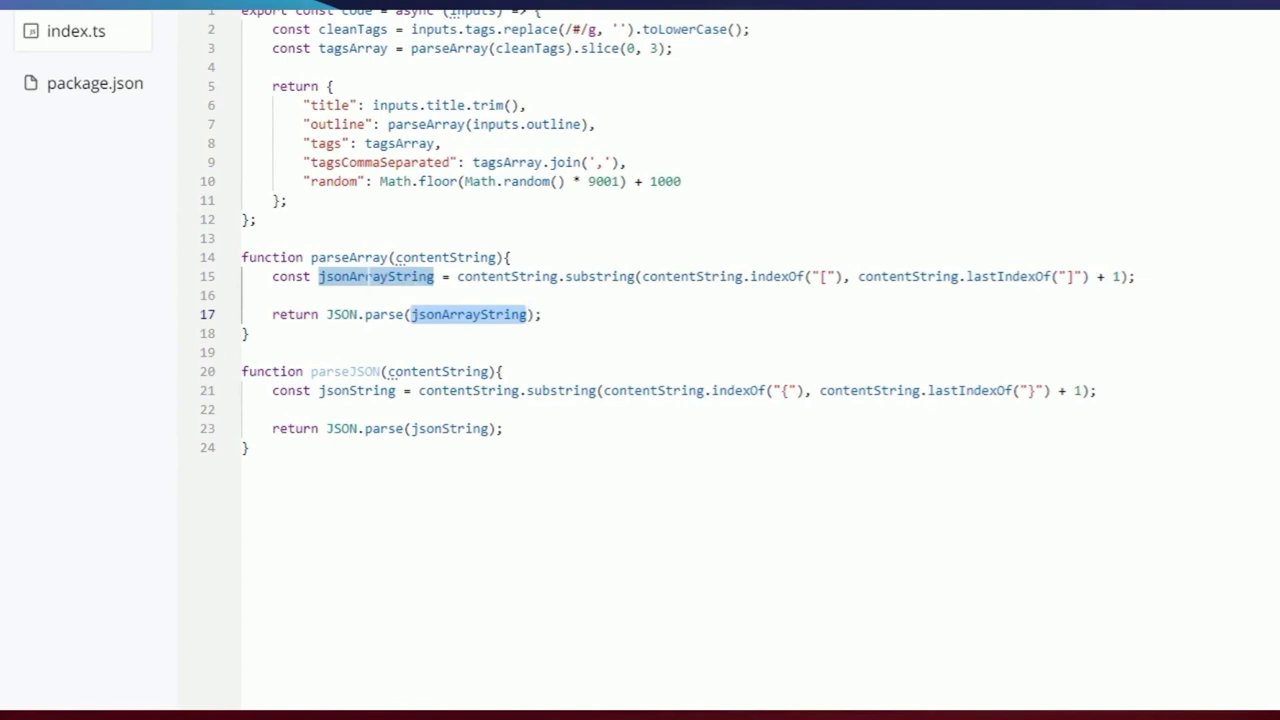
double_click(343, 371)
drag(268, 447, 260, 257)
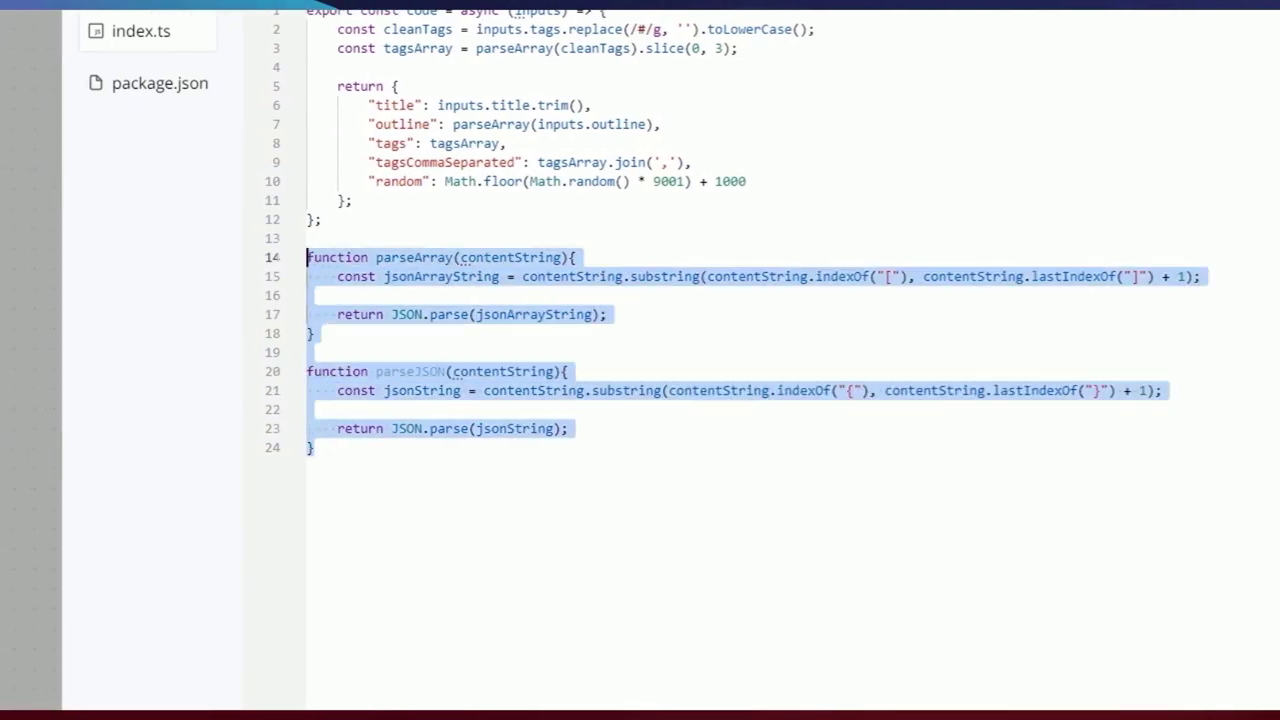
click(497, 333)
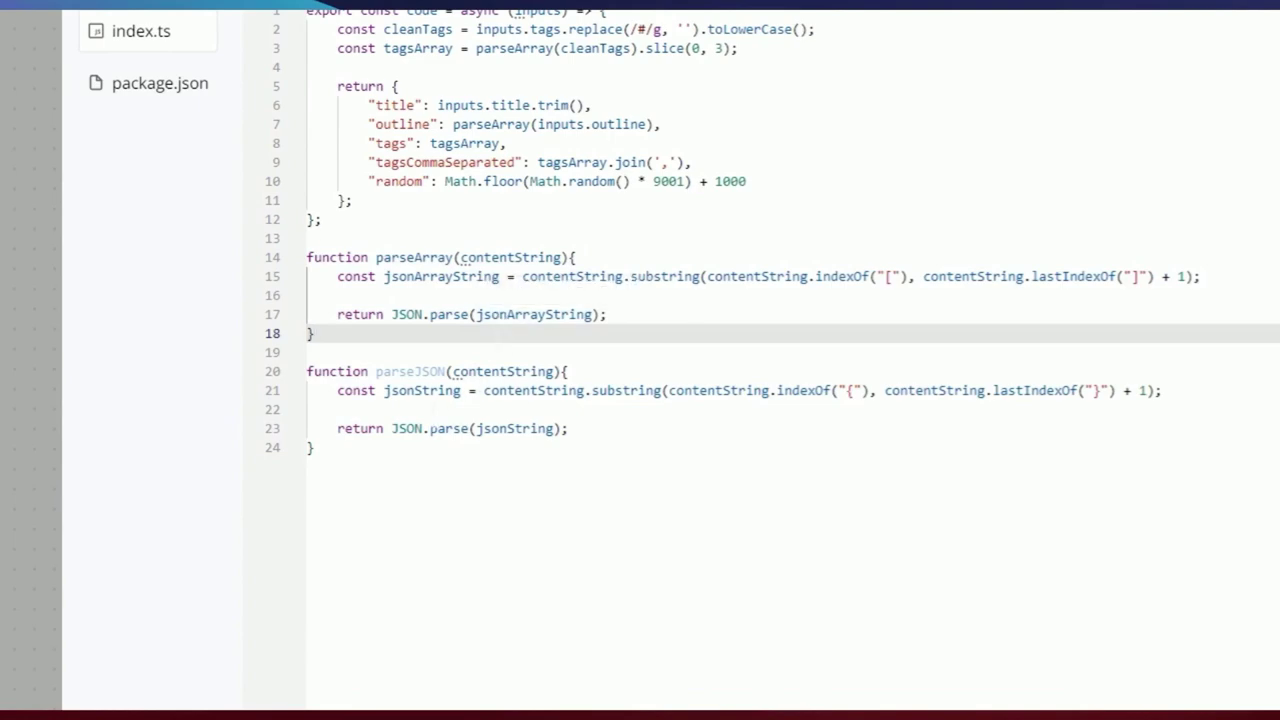
- Examine parseJSON's jsonString line, highlighting the "{" and "}" search characters and the range between them
double_click(408, 371)
click(461, 410)
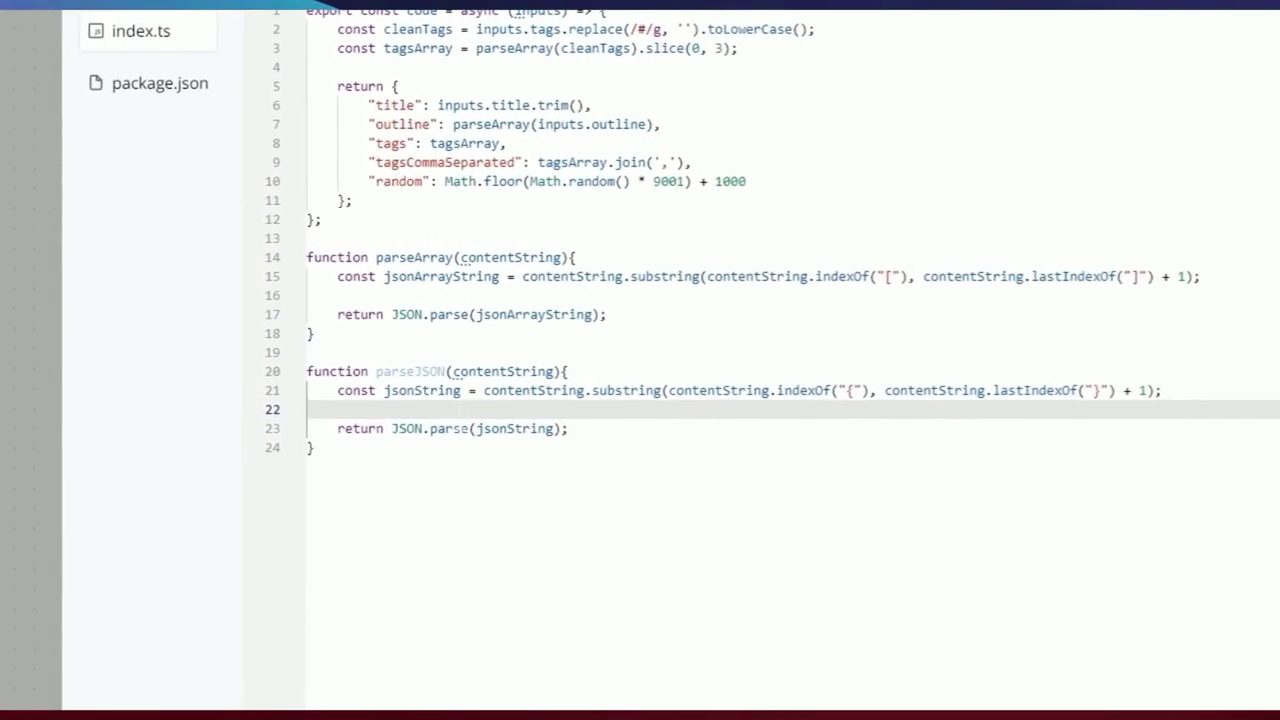
double_click(441, 390)
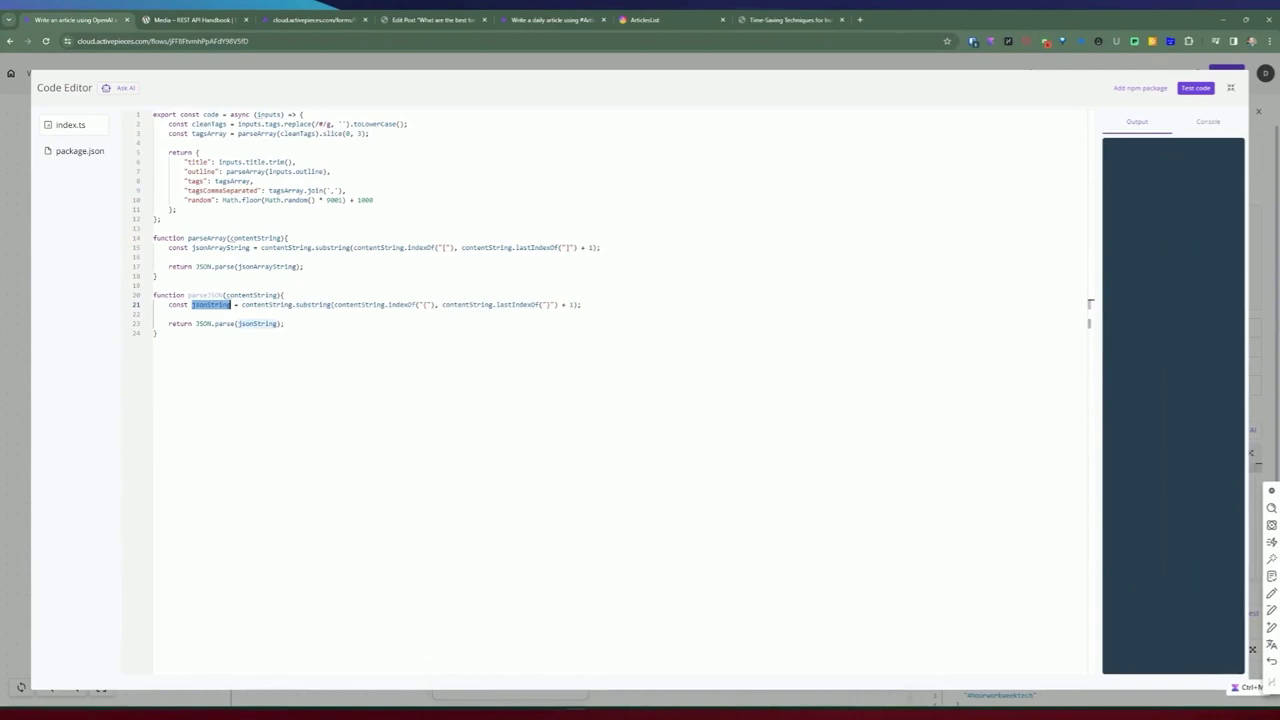
click(426, 304)
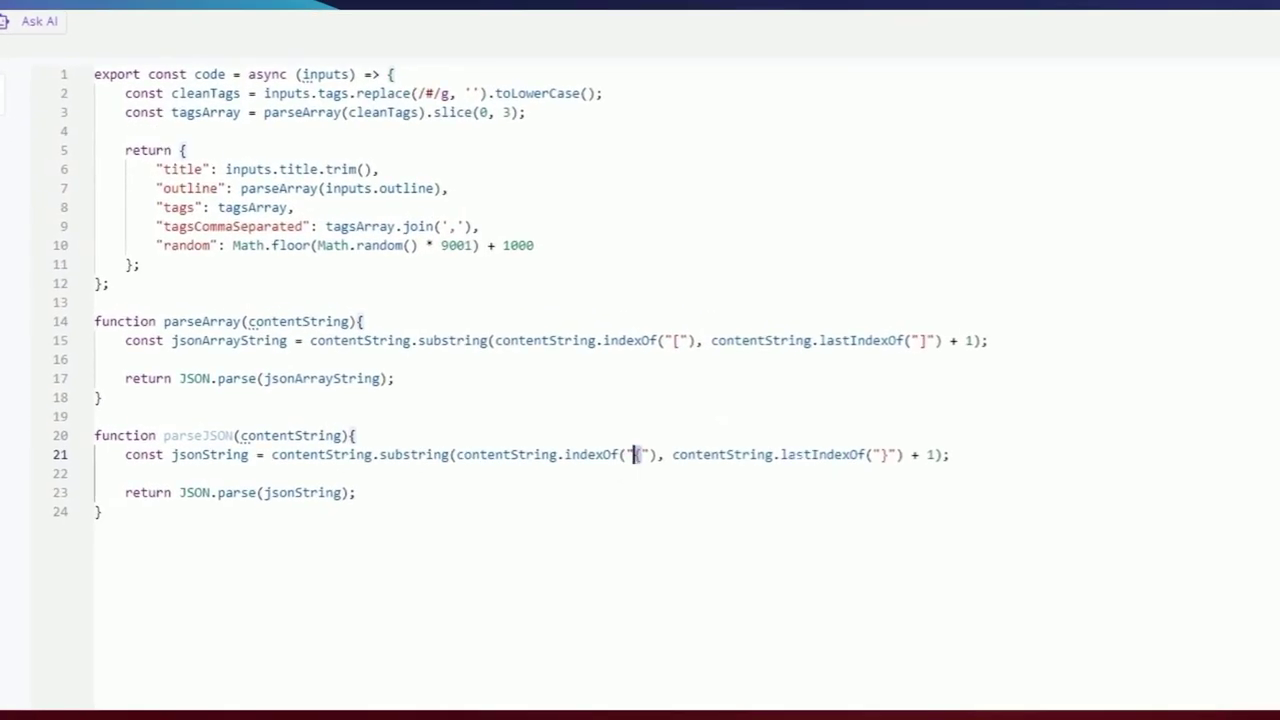
click(687, 455)
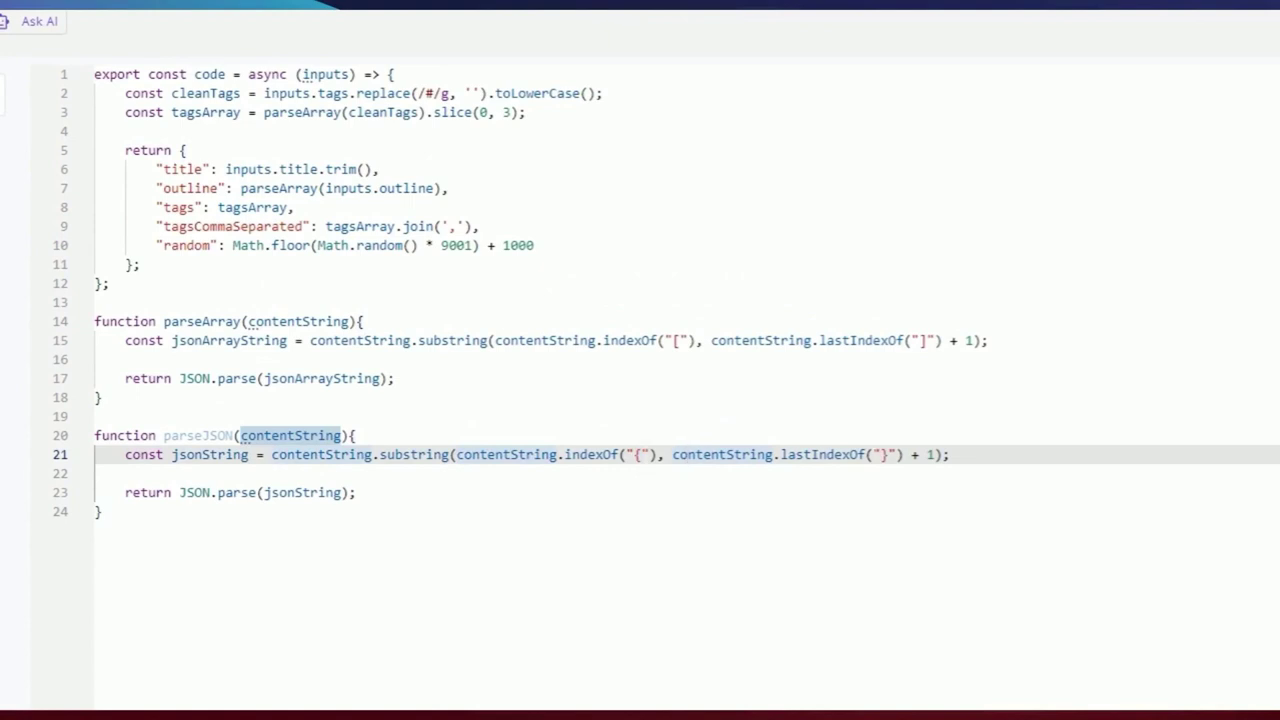
click(881, 454)
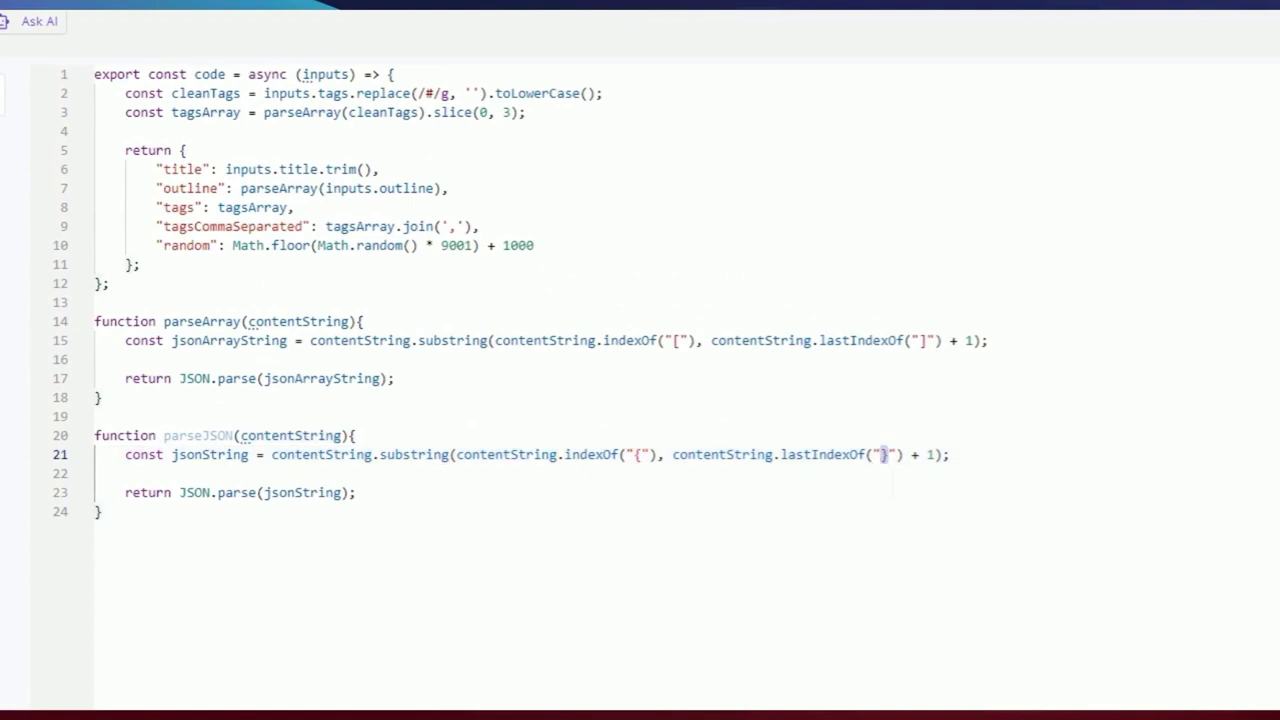
click(884, 455)
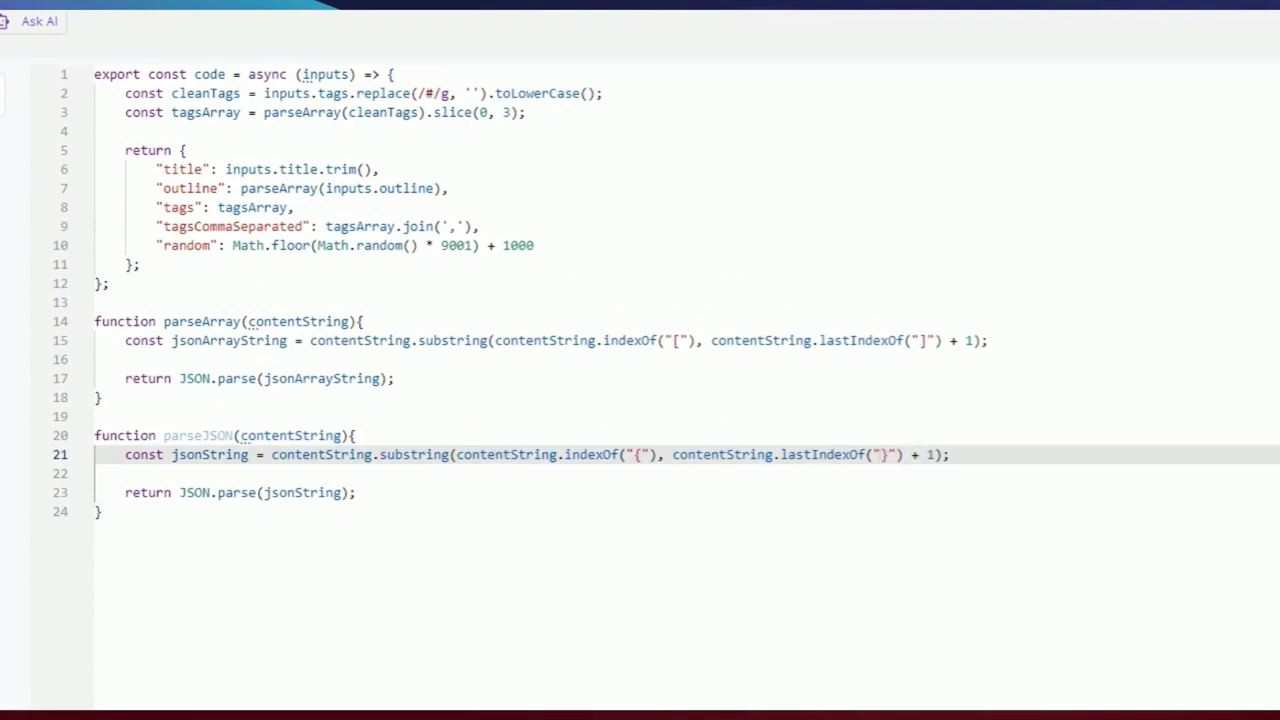
drag(888, 454, 633, 454)
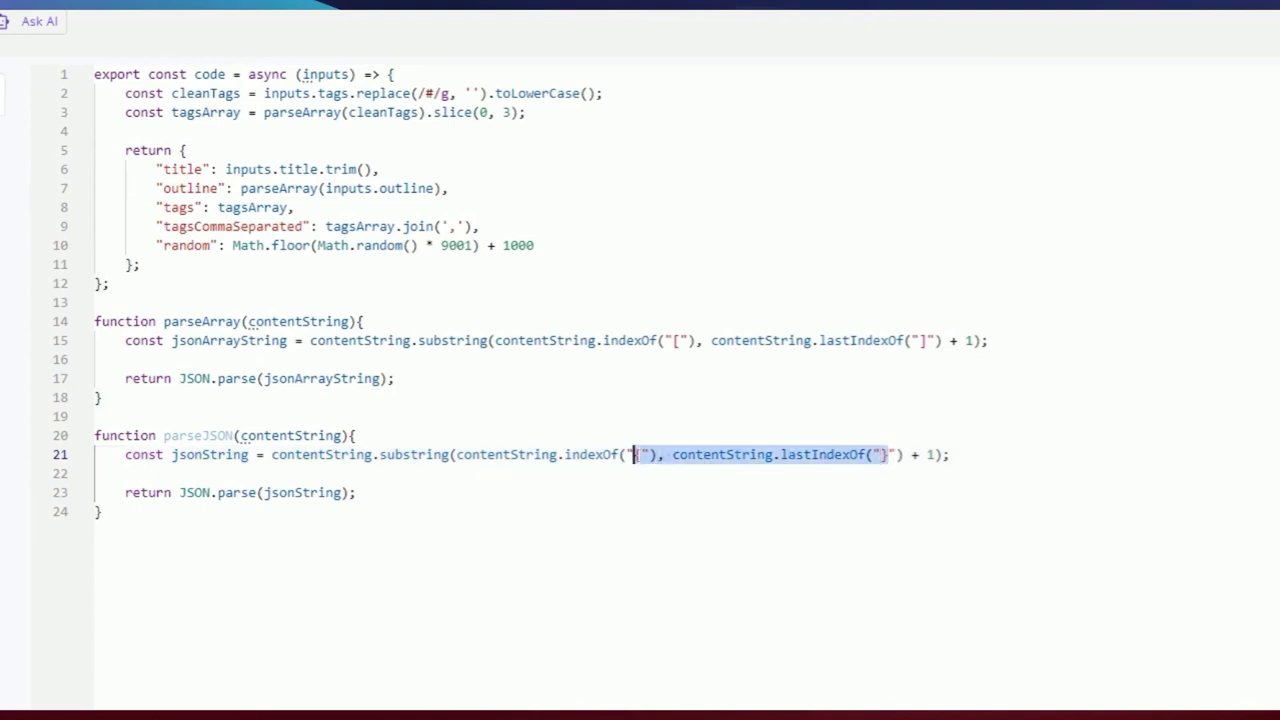
click(942, 455)
- Trace jsonString into the JSON.parse return of parseJSON and highlight the function's lines
click(195, 455)
double_click(322, 454)
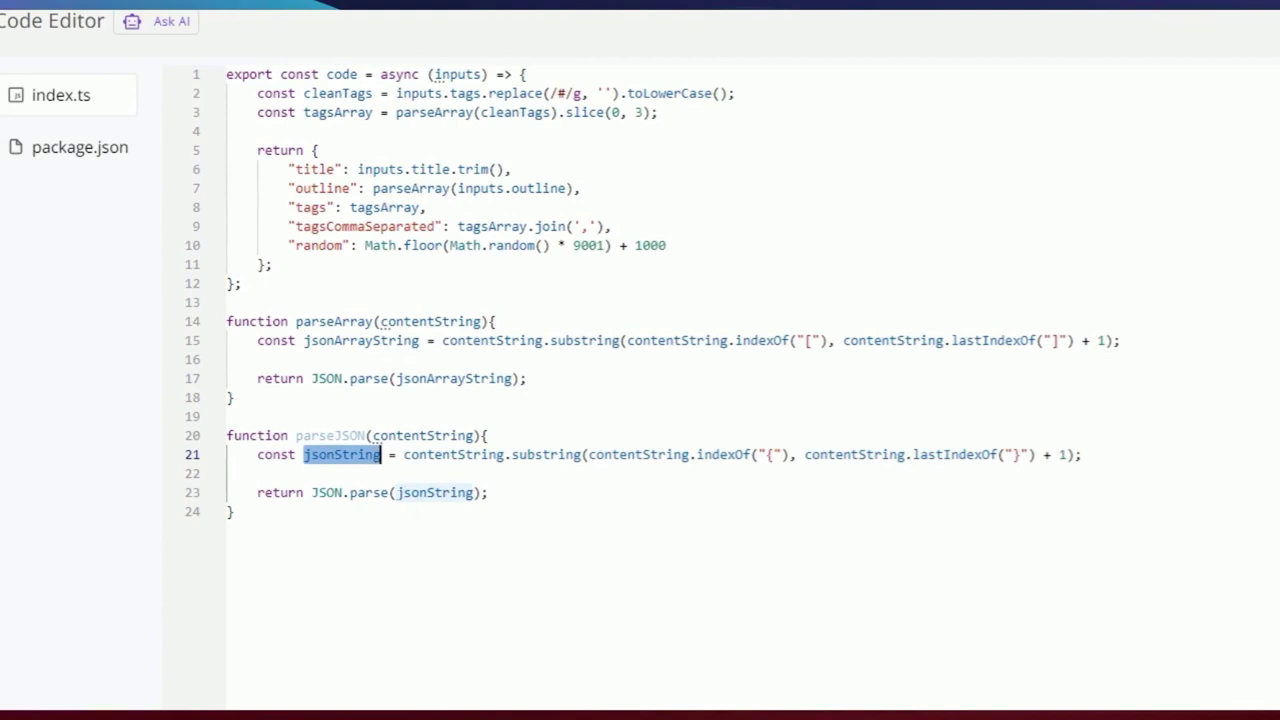
click(365, 492)
click(419, 492)
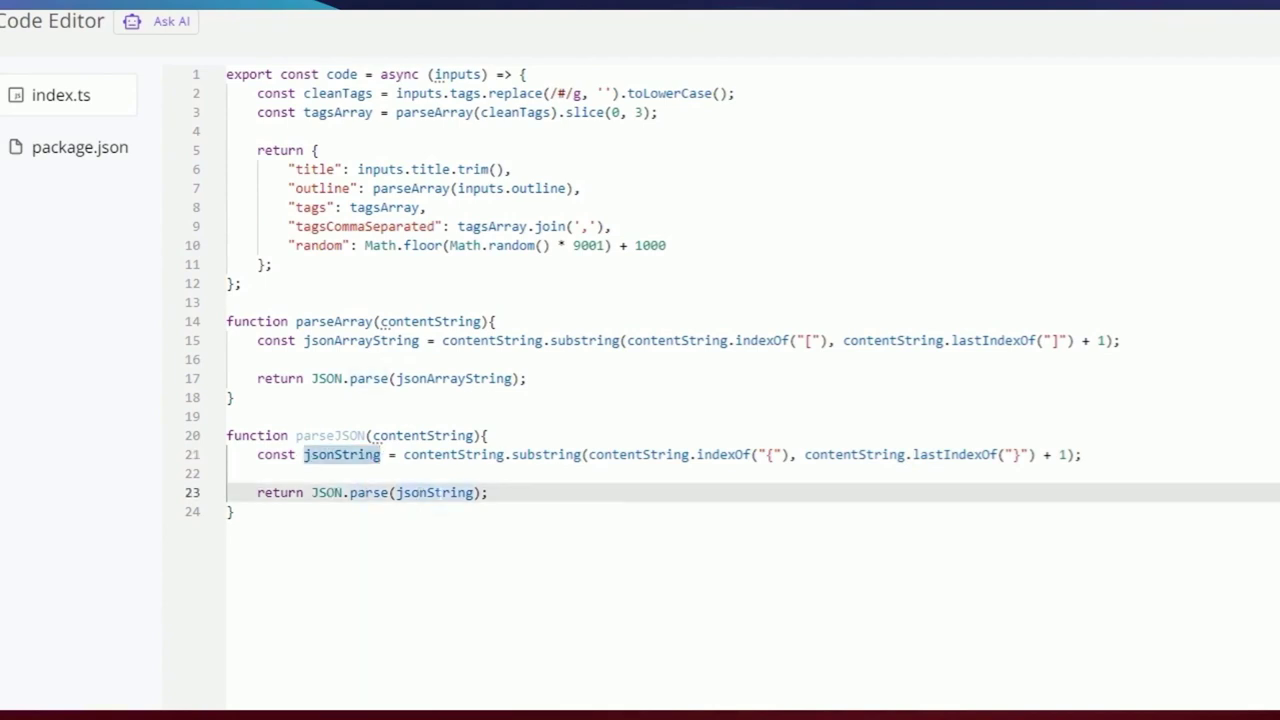
drag(236, 512, 213, 443)
click(498, 322)
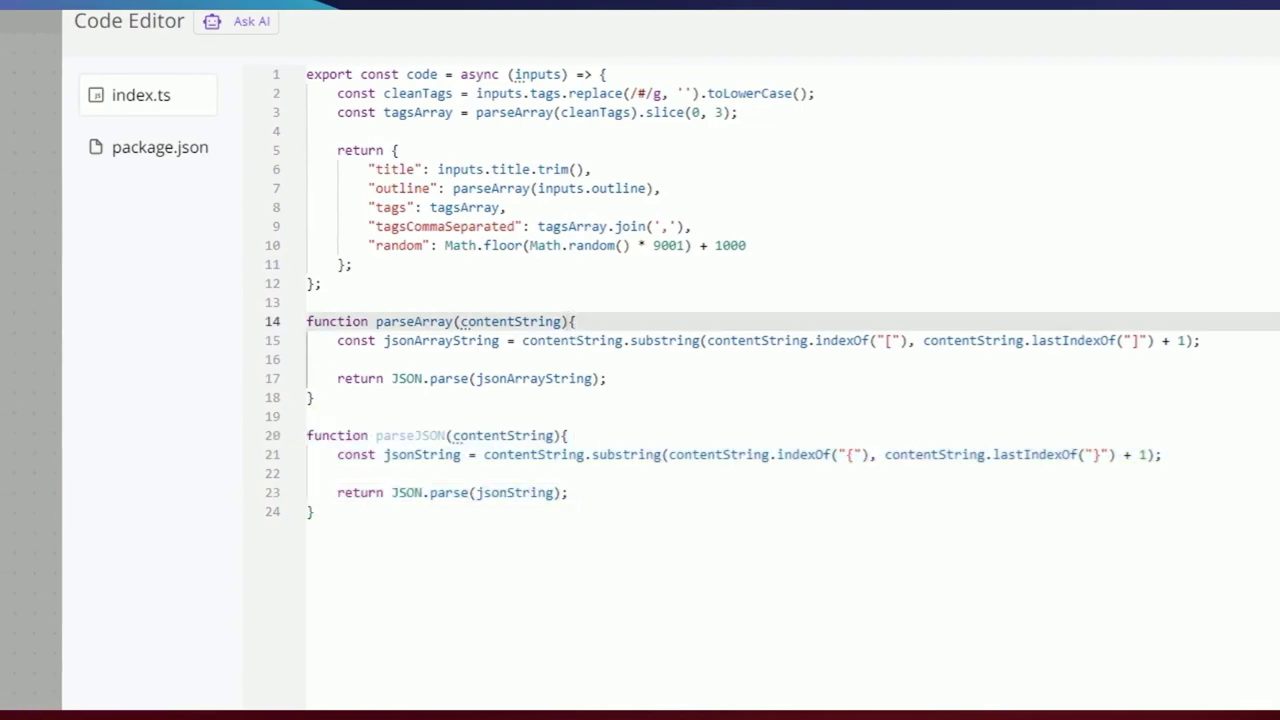
- Examine the cleanTags line in the main function, highlighting inputs.tags and the # in the replace pattern
click(338, 150)
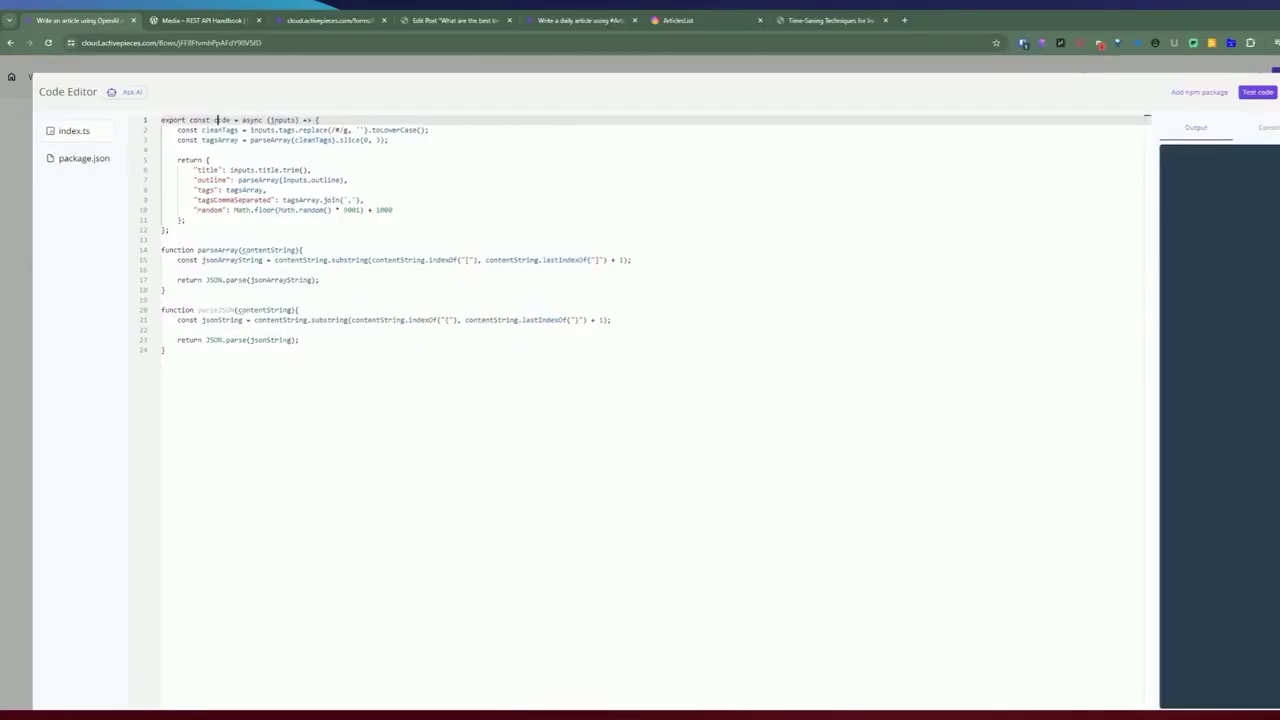
drag(406, 111, 460, 263)
click(316, 268)
double_click(400, 238)
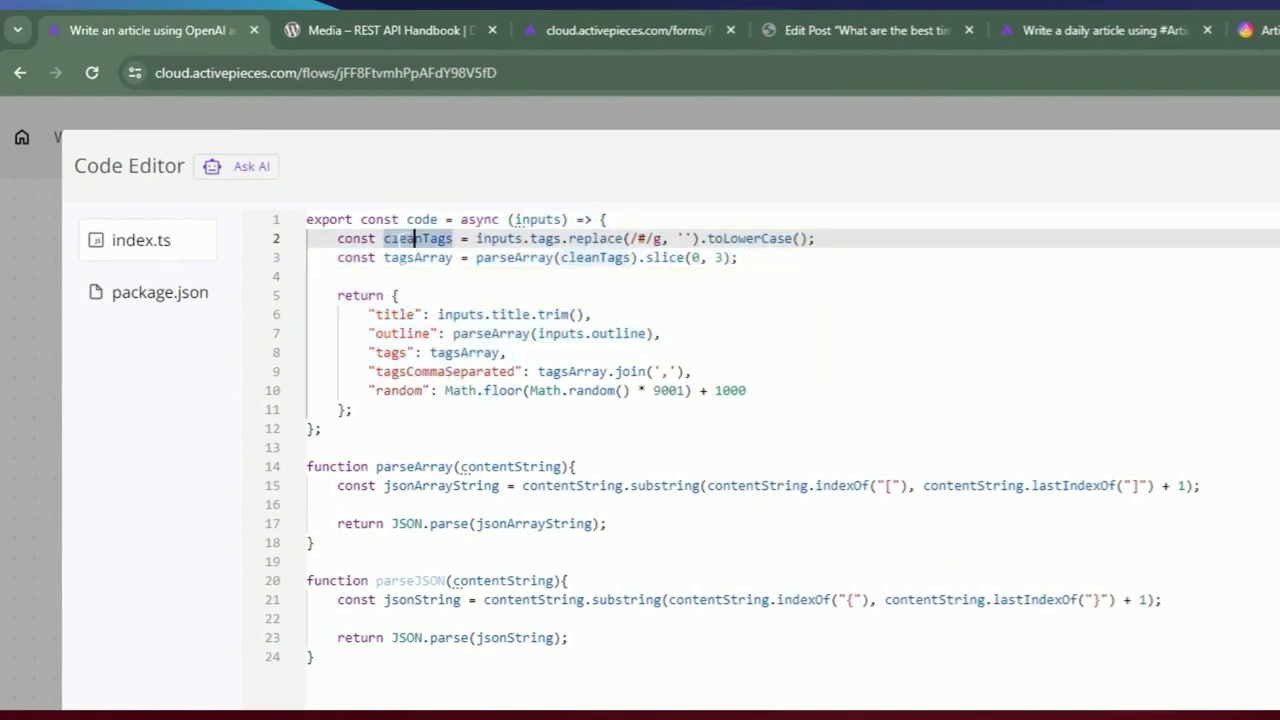
click(480, 257)
drag(476, 238, 568, 238)
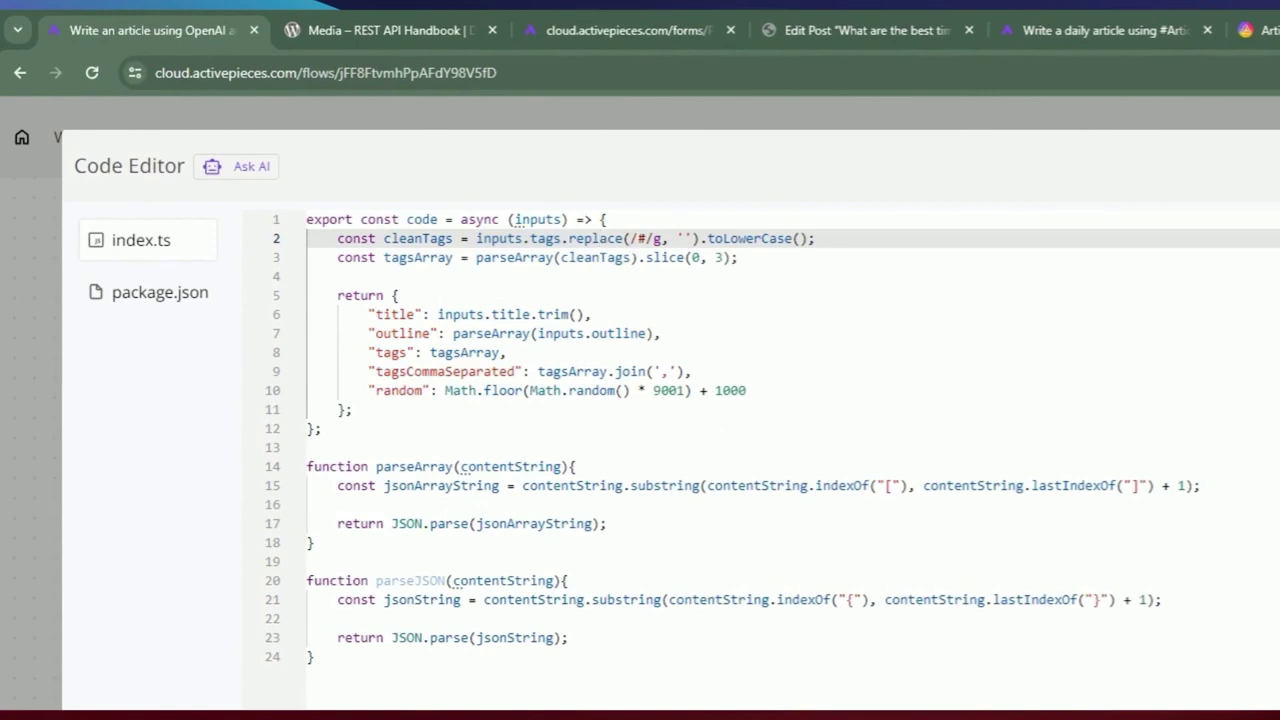
drag(638, 238, 646, 238)
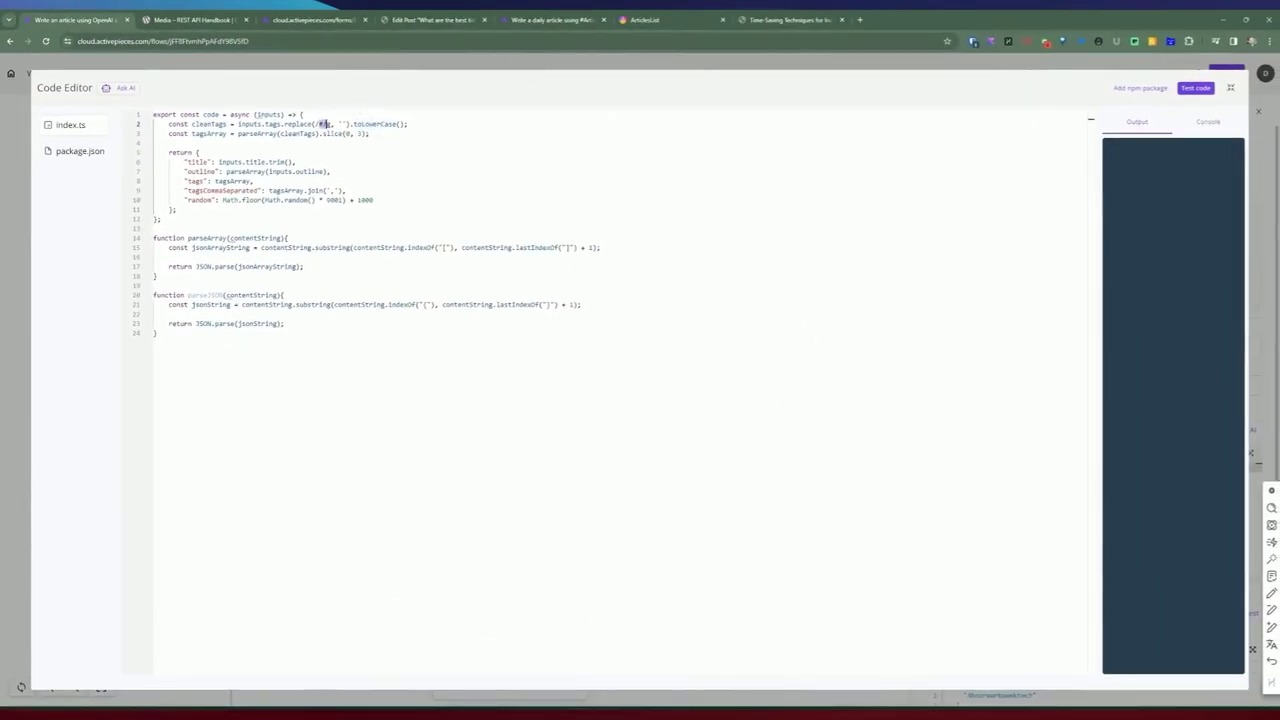
- Trace cleanTags into the parseArray call on the tagsArray line and highlight that whole line
double_click(226, 133)
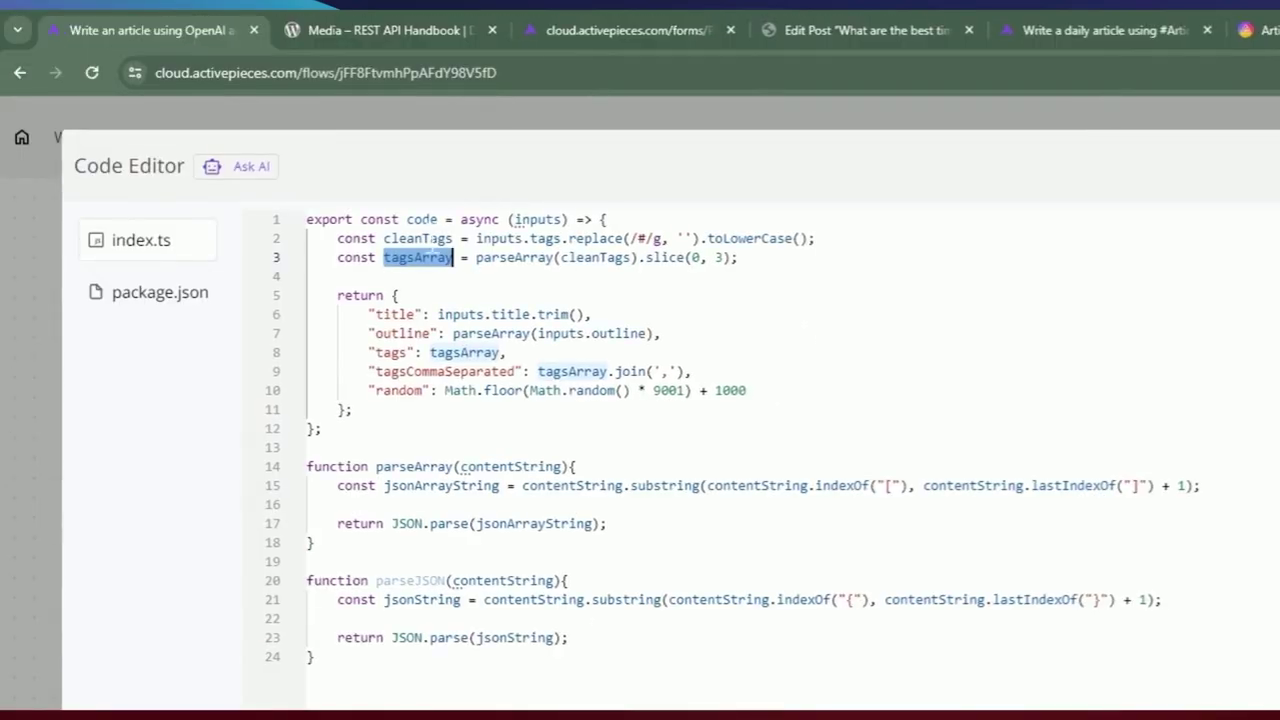
double_click(211, 124)
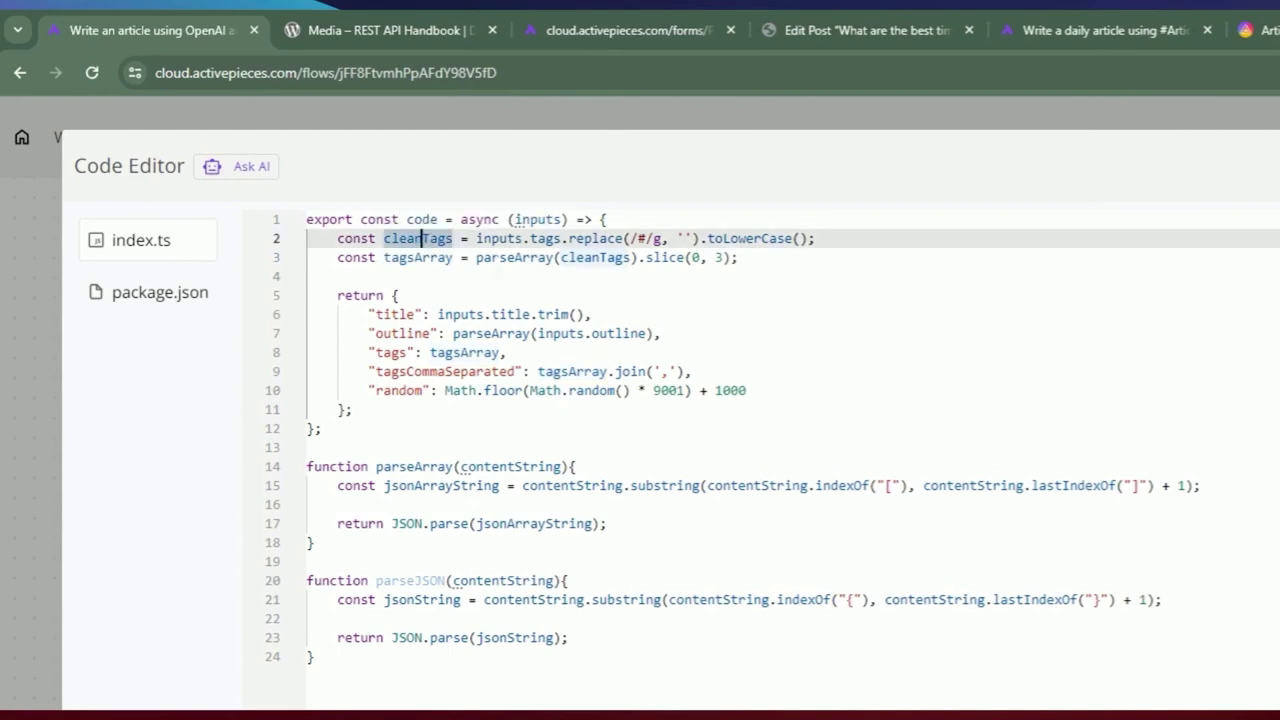
double_click(516, 258)
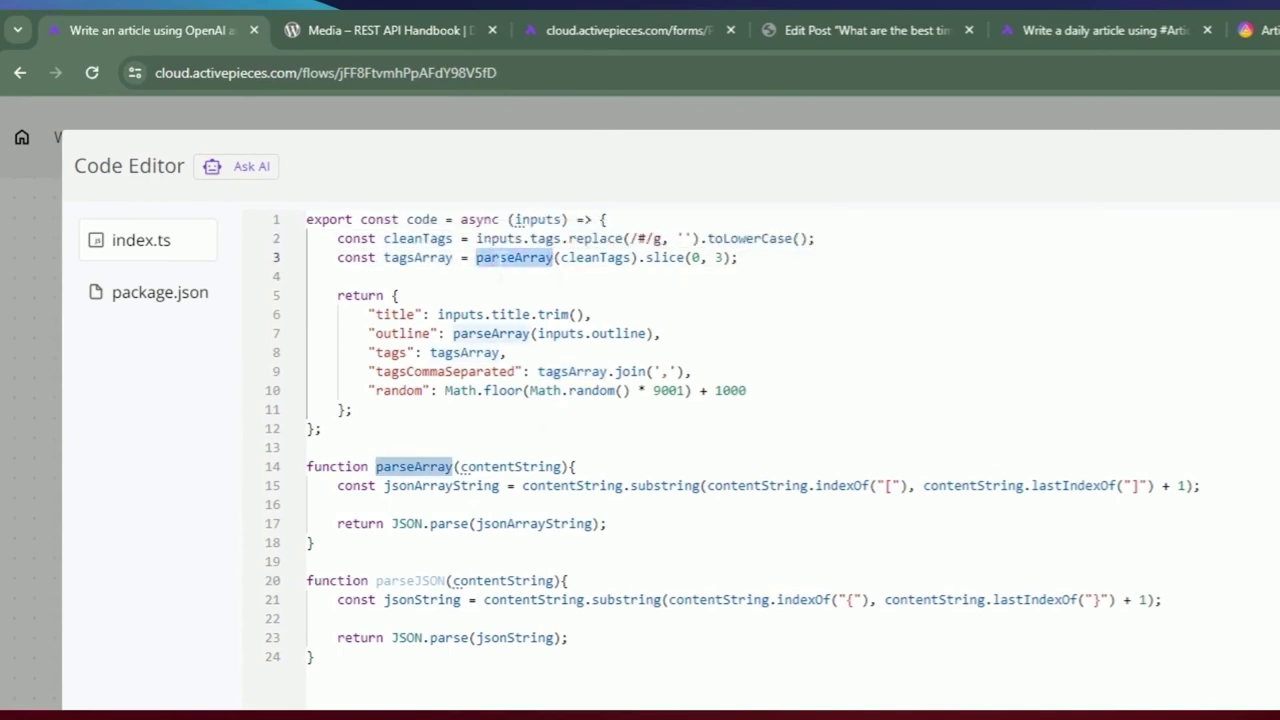
mouse_move(503, 257)
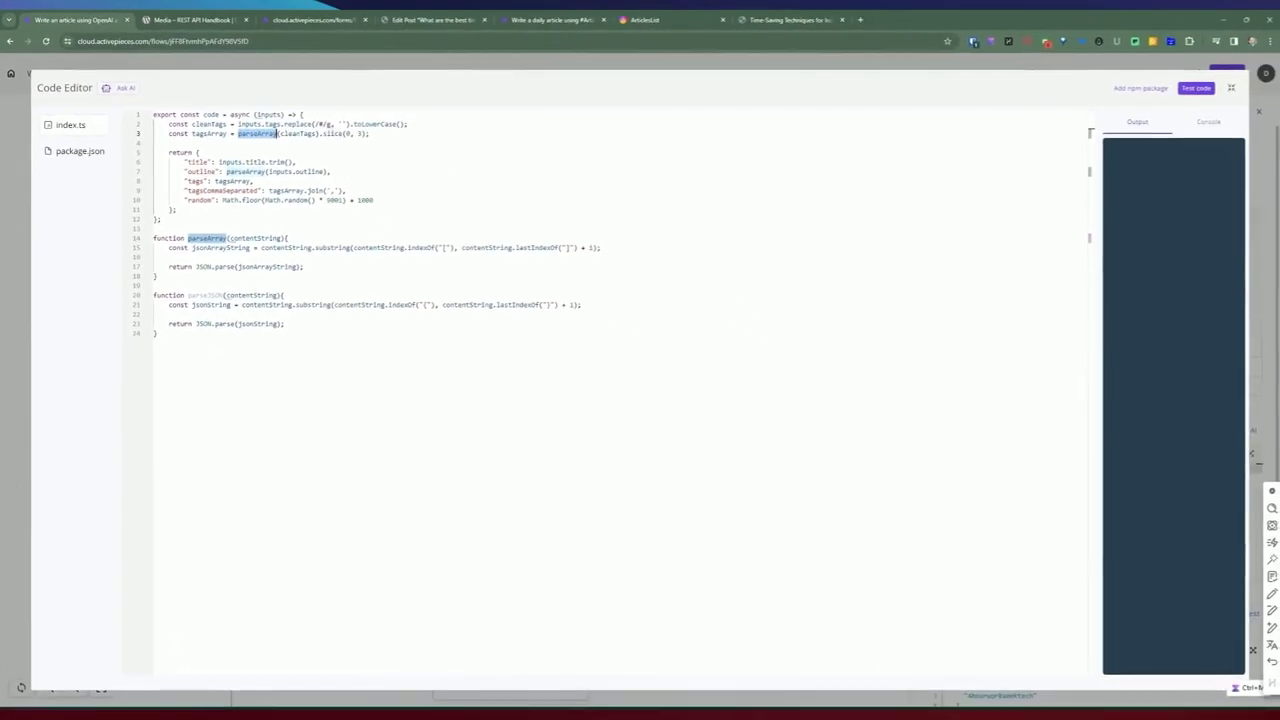
drag(319, 134, 339, 134)
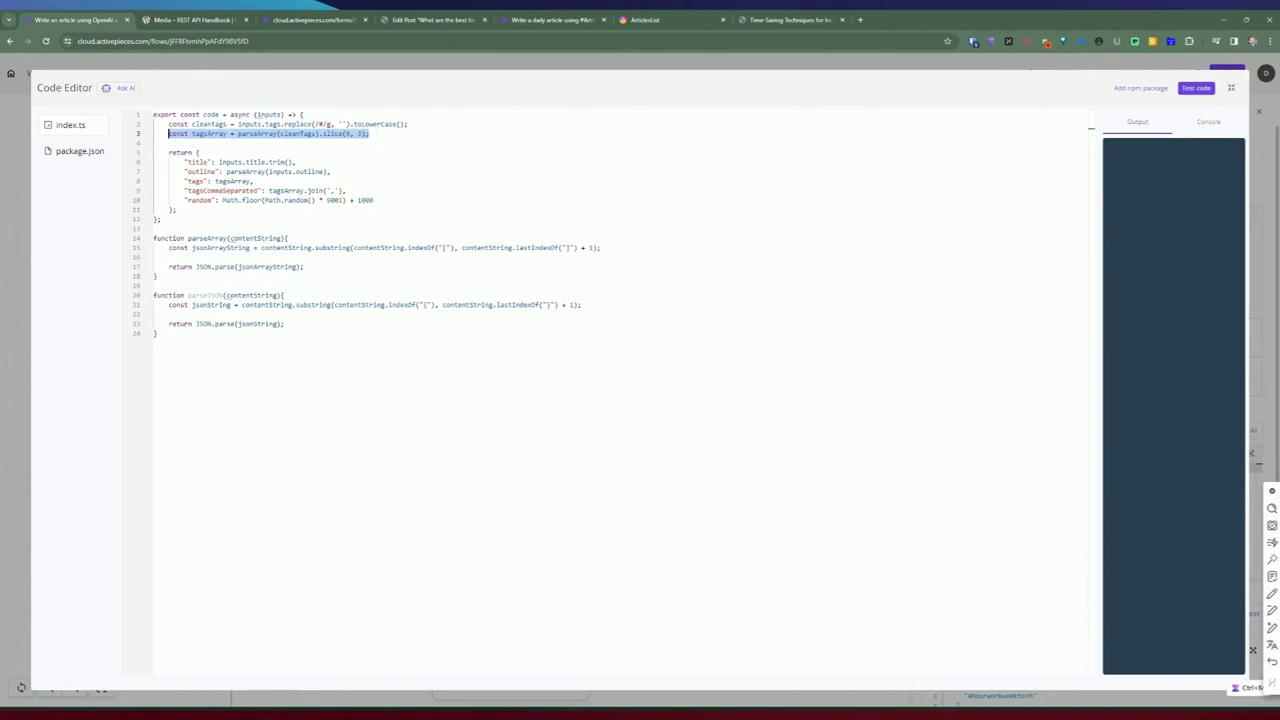
click(370, 134)
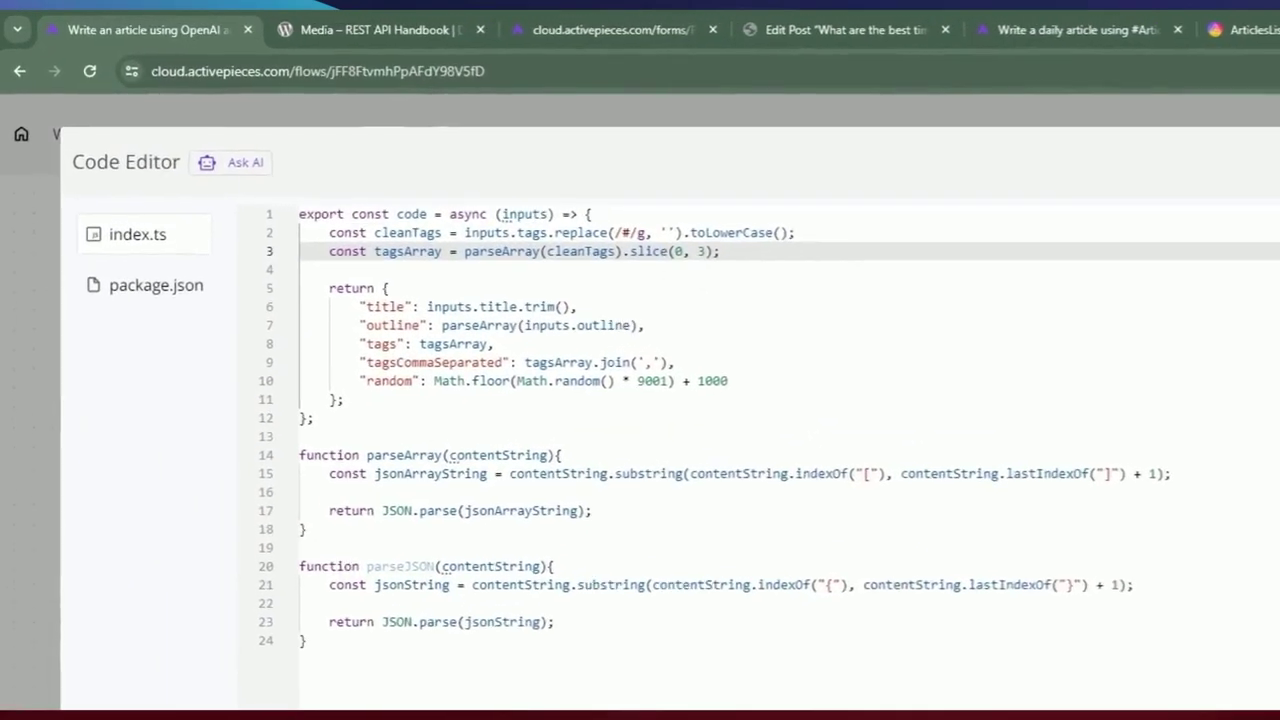
- Highlight the .slice(0, 3) call and the full parseArray expression assigned to tagsArray
drag(638, 258, 731, 258)
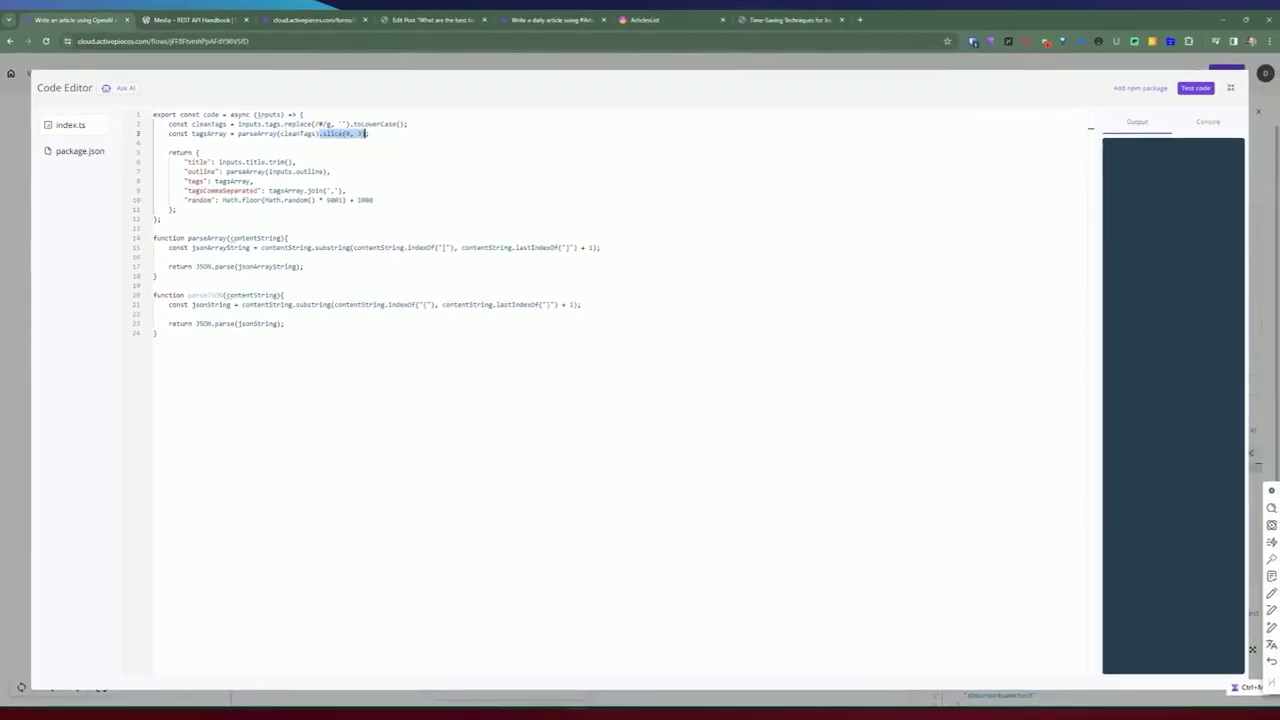
click(200, 153)
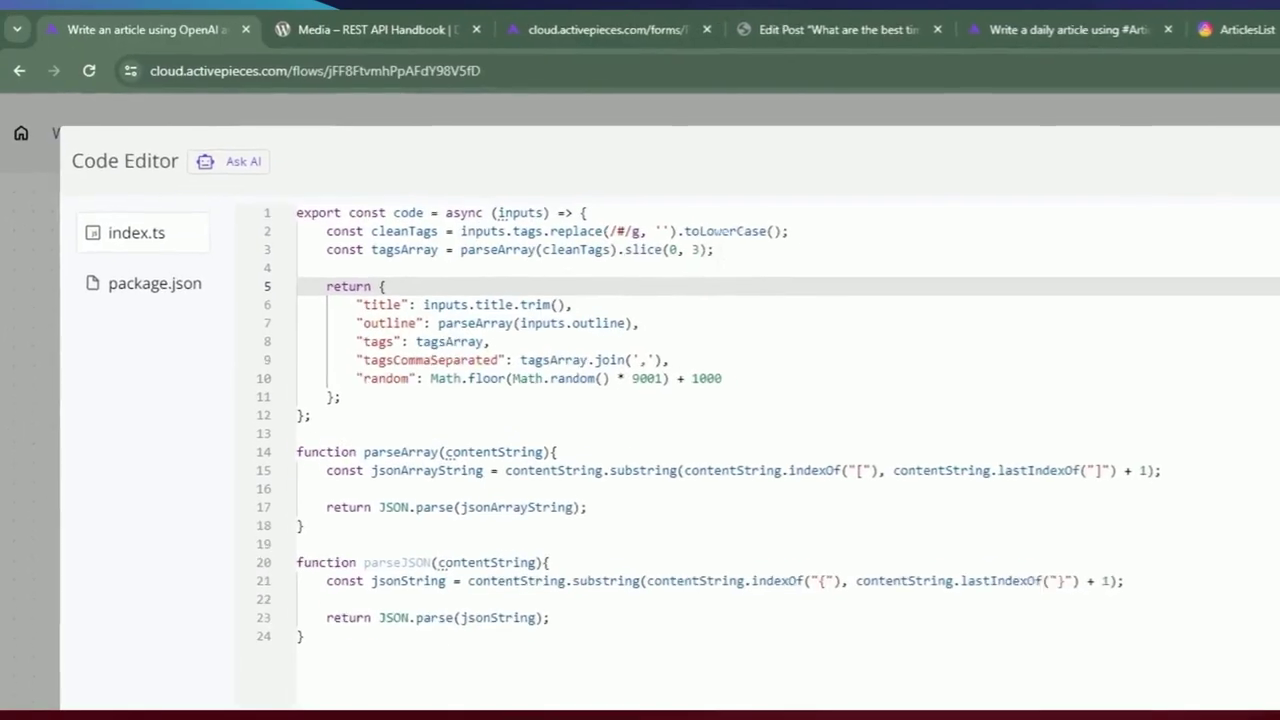
drag(371, 134, 242, 134)
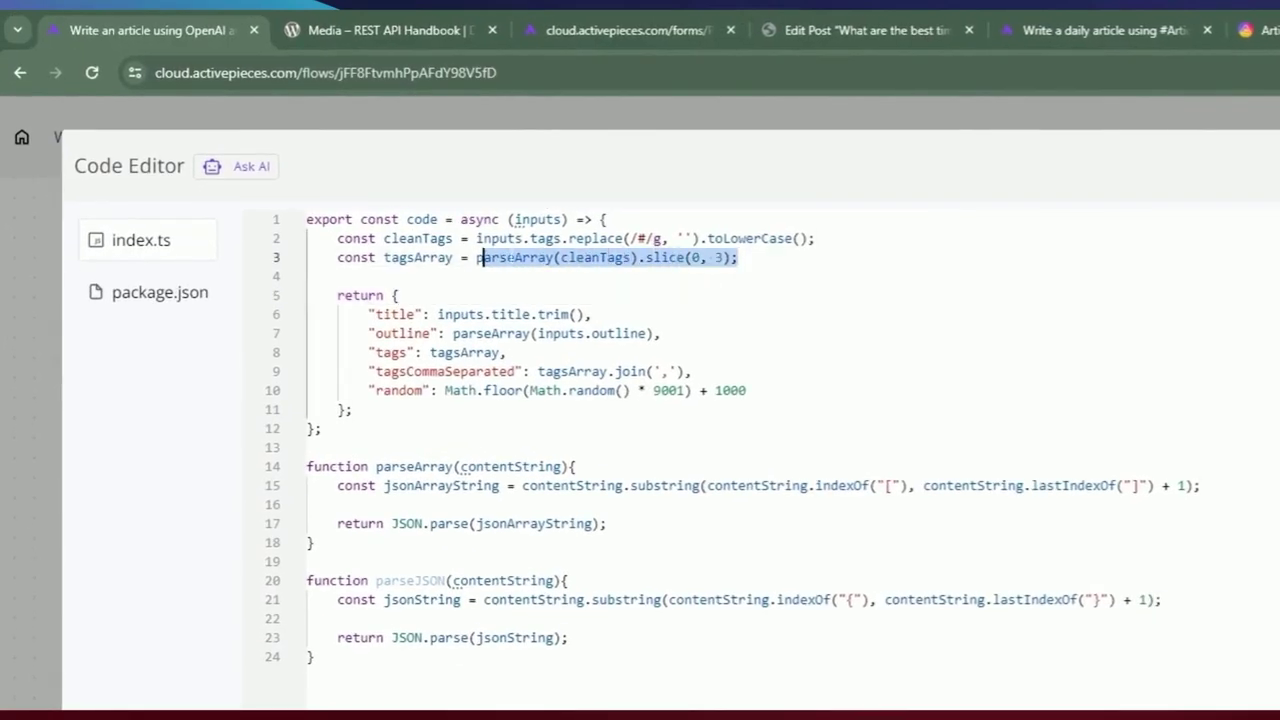
drag(481, 257, 415, 257)
click(546, 238)
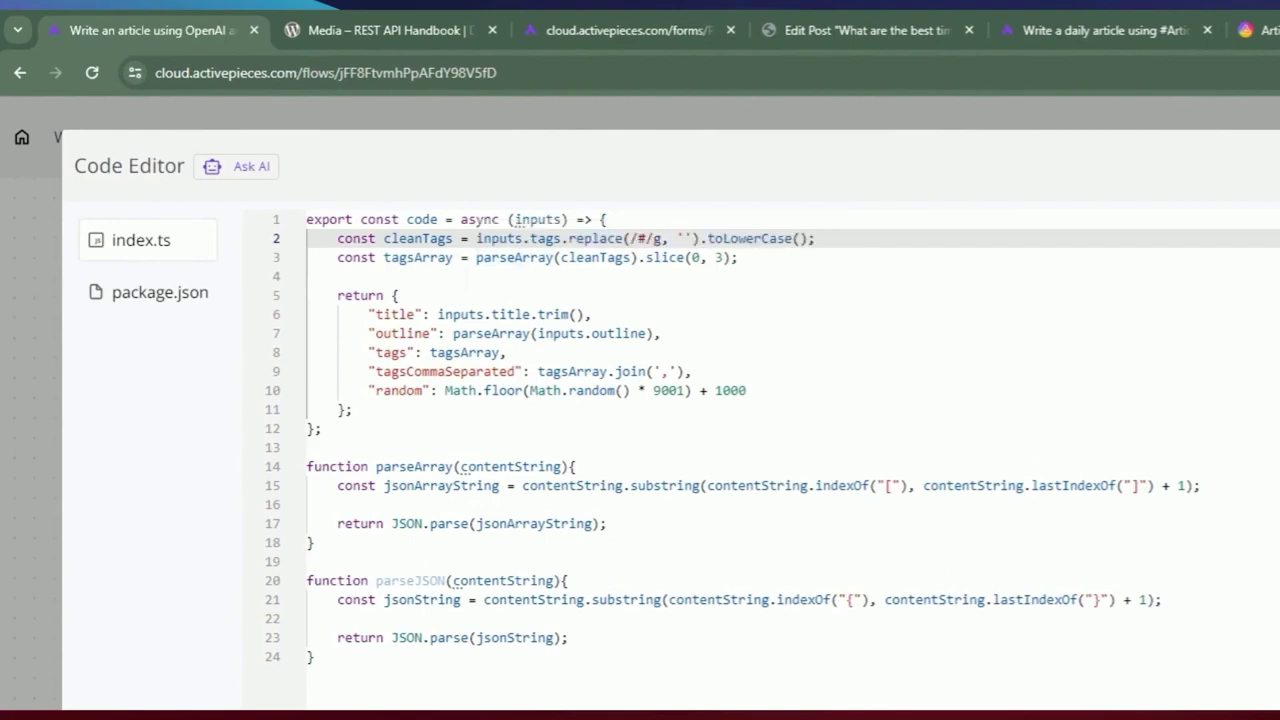
- Highlight the tagsArray variable and the whole return block of the main function
double_click(400, 257)
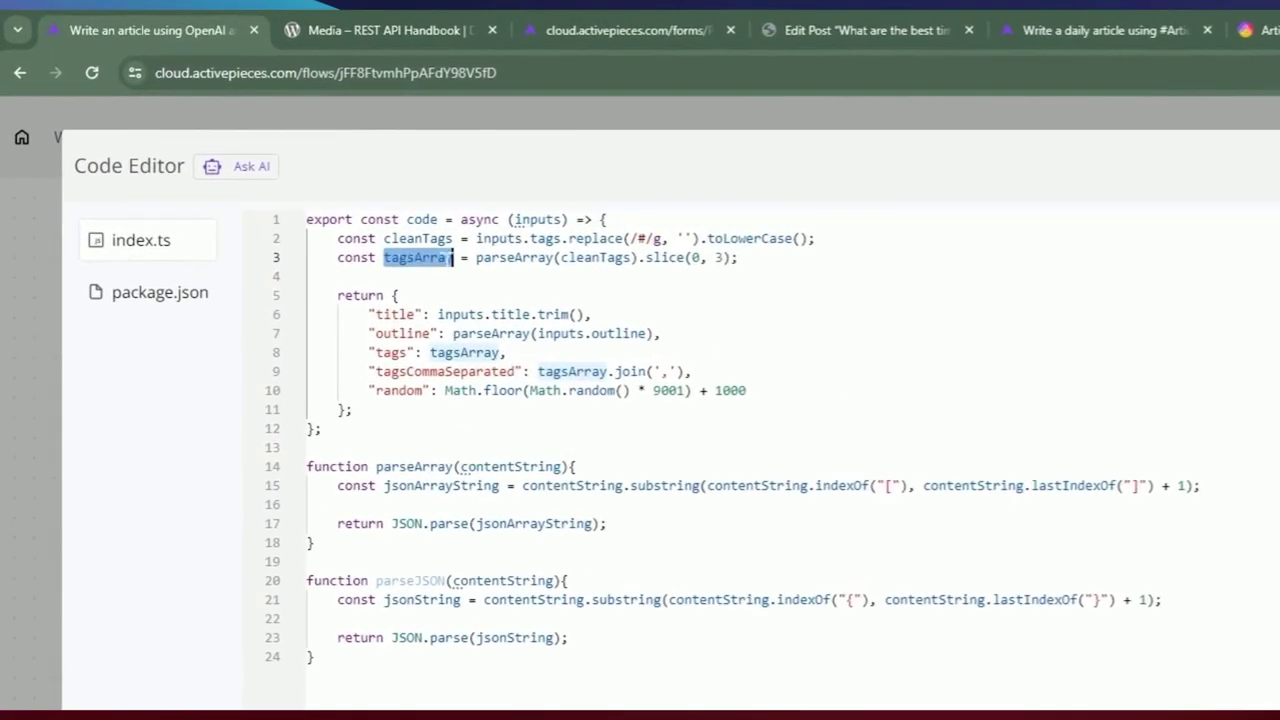
click(478, 258)
double_click(419, 258)
drag(321, 295, 352, 409)
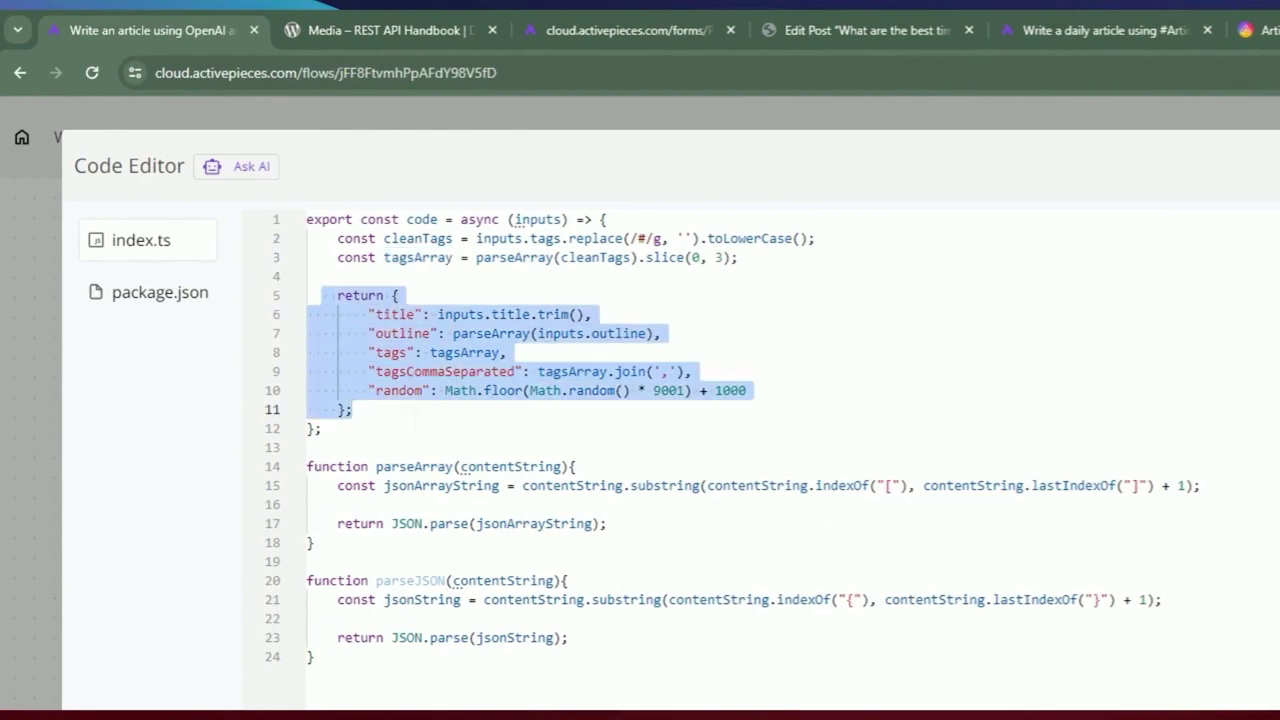
click(330, 276)
- Examine the returned title entry, highlighting its key and the trim() call on inputs.title
double_click(386, 314)
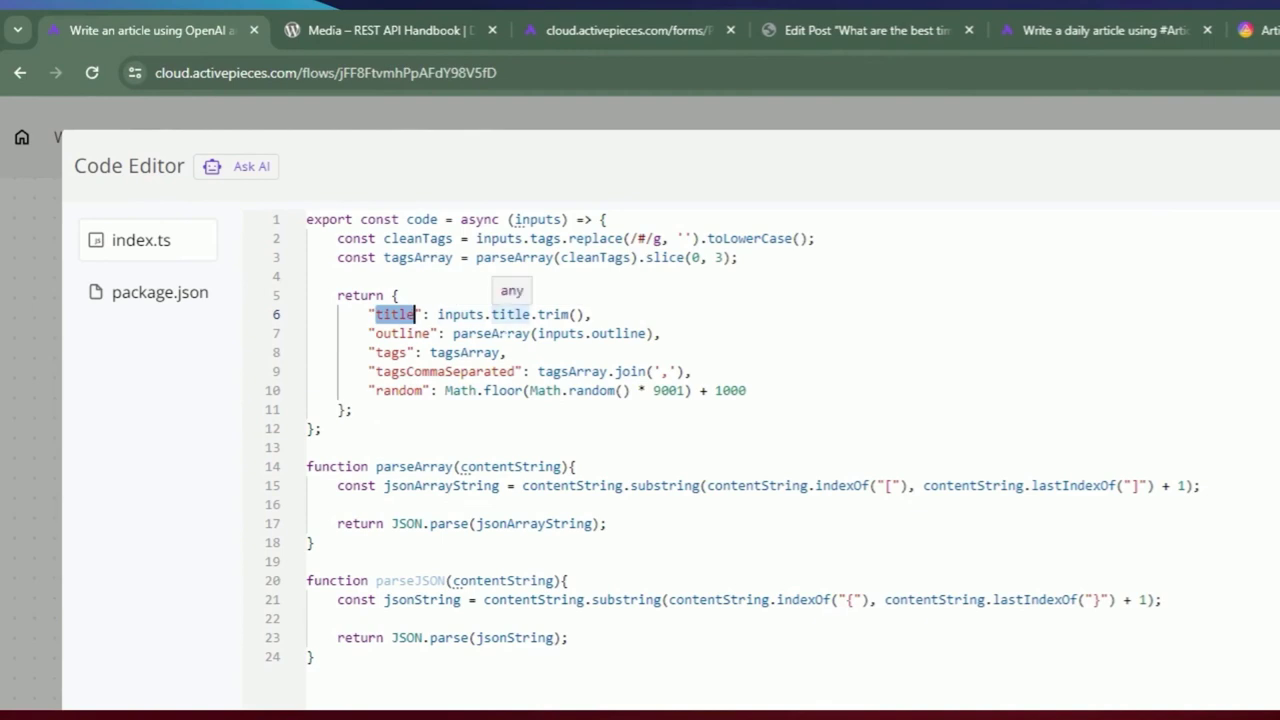
click(525, 314)
drag(584, 314, 530, 314)
click(307, 276)
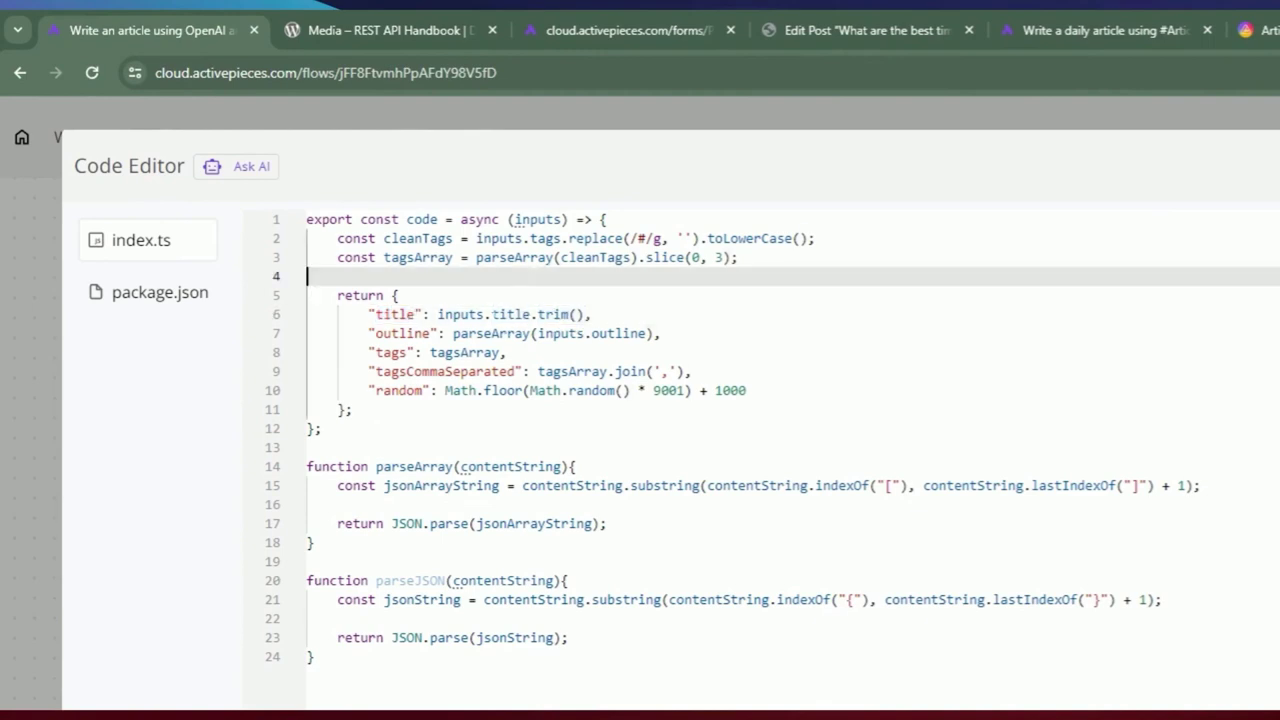
- Examine the returned outline and tags entries, highlighting parseArray, inputs.outline and the tags key
double_click(478, 333)
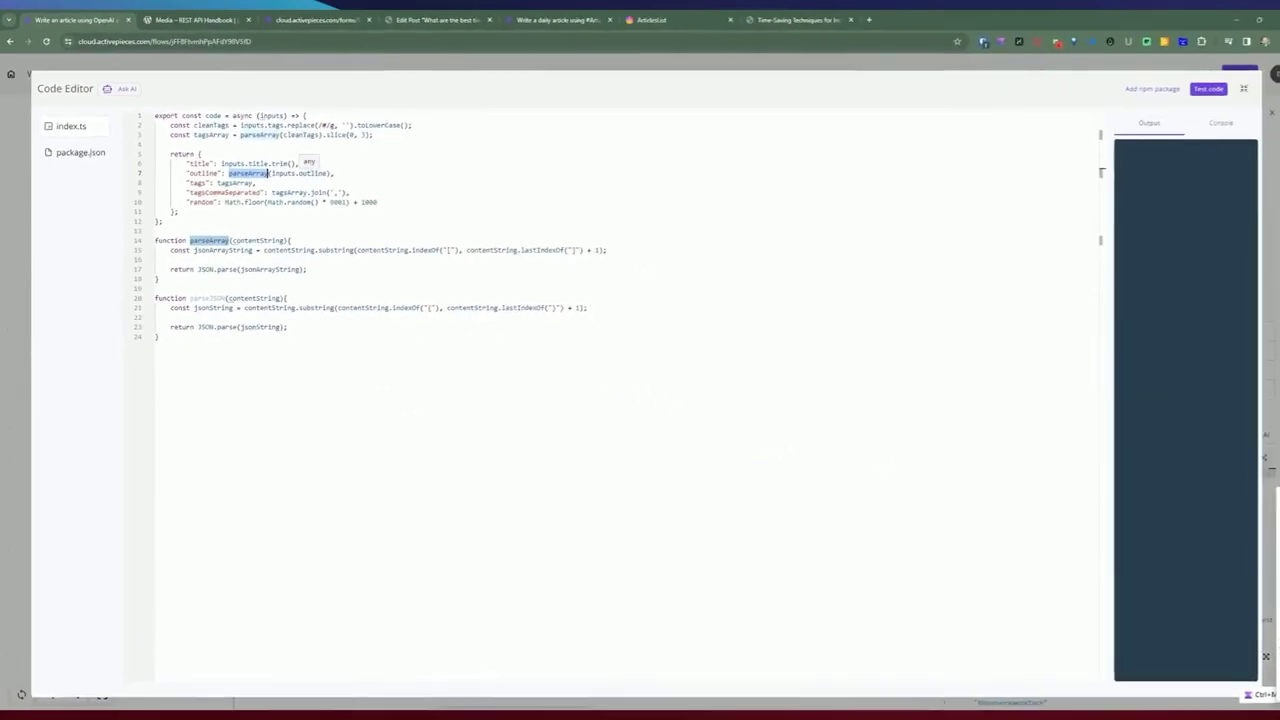
double_click(619, 333)
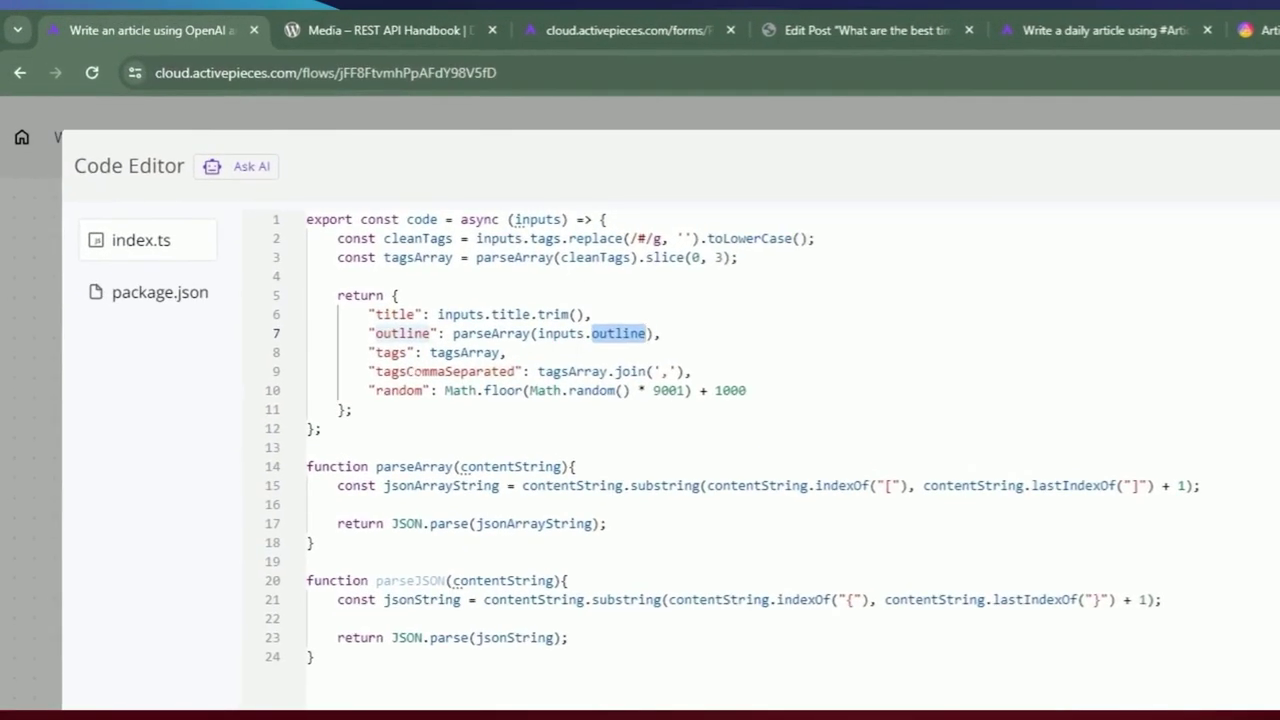
double_click(405, 352)
click(476, 352)
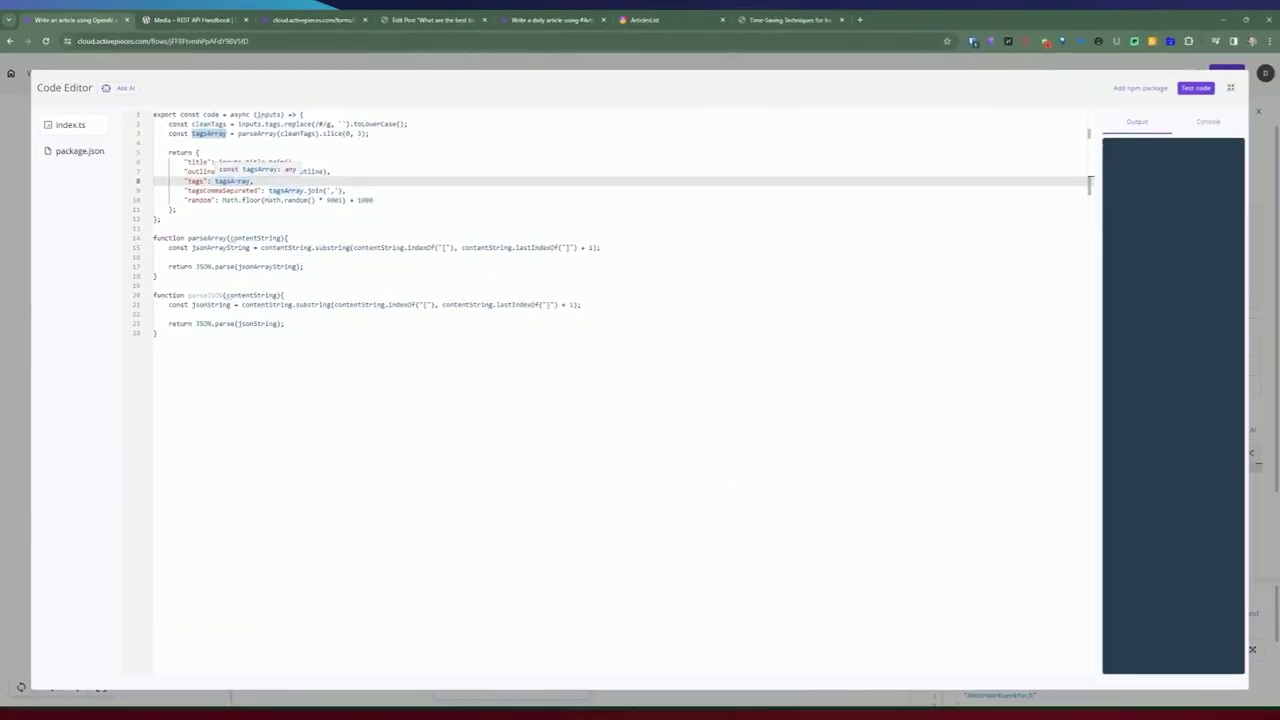
- Examine the tagsCommaSeparated entry, tracing it to tagsArray and highlighting the join(',') call
double_click(226, 191)
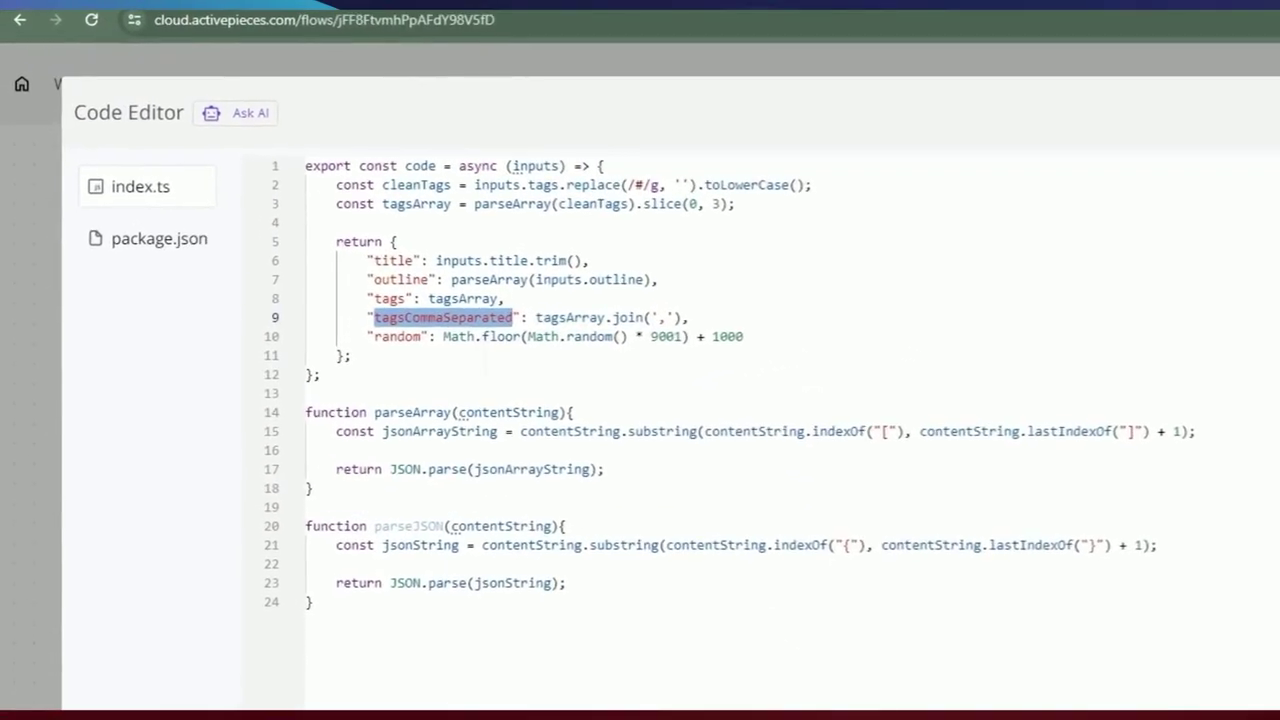
click(499, 299)
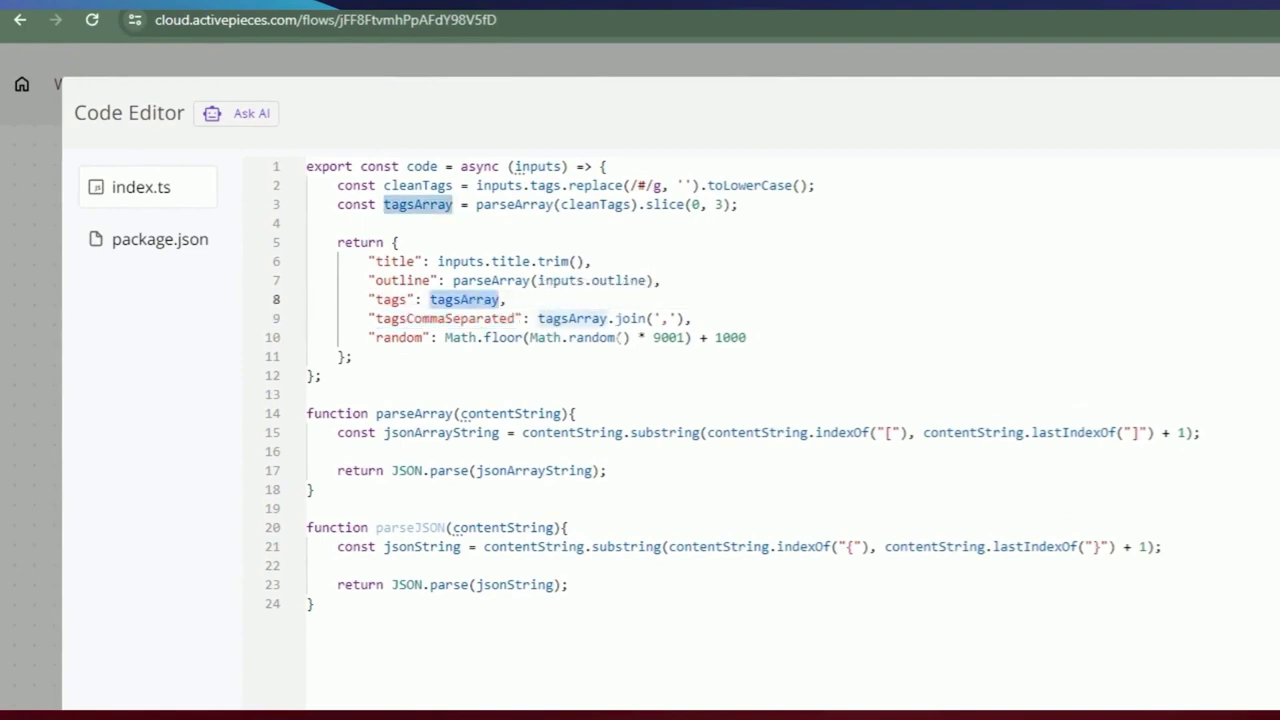
drag(615, 318, 683, 318)
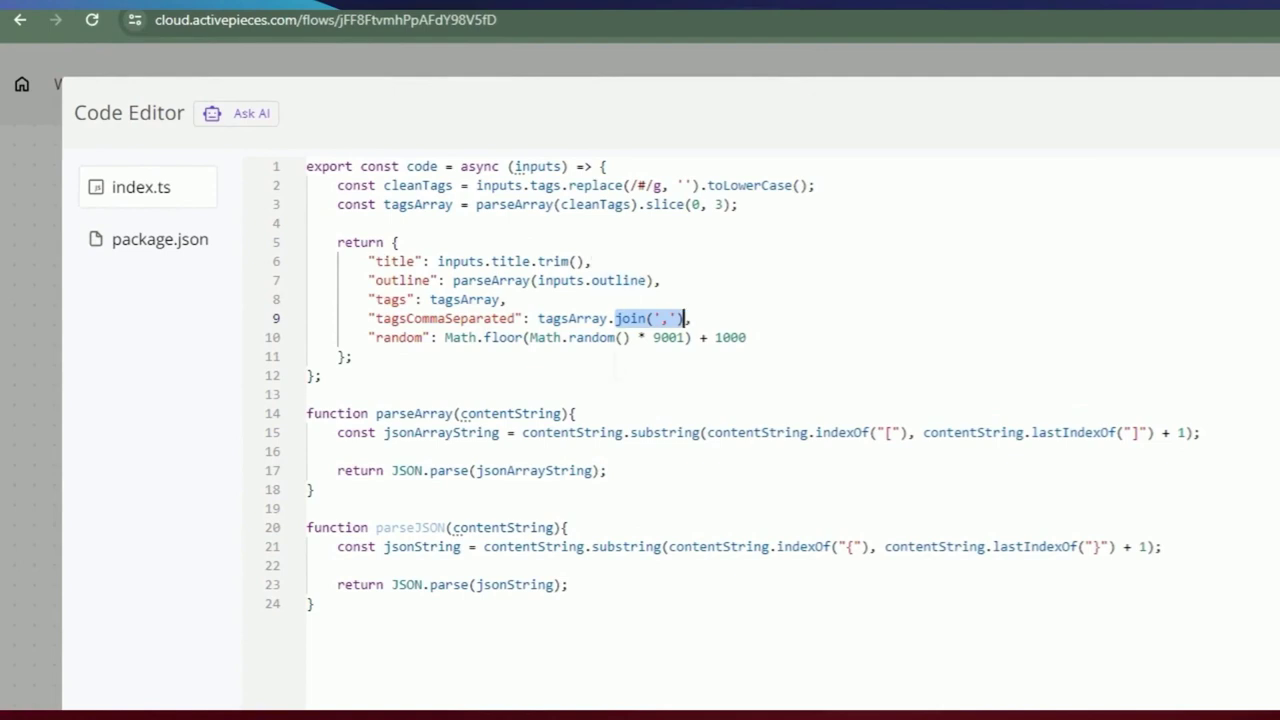
click(531, 280)
- Highlight the random entry with its Math.floor expression, and the full return block around it
drag(369, 337, 699, 337)
click(346, 357)
double_click(414, 337)
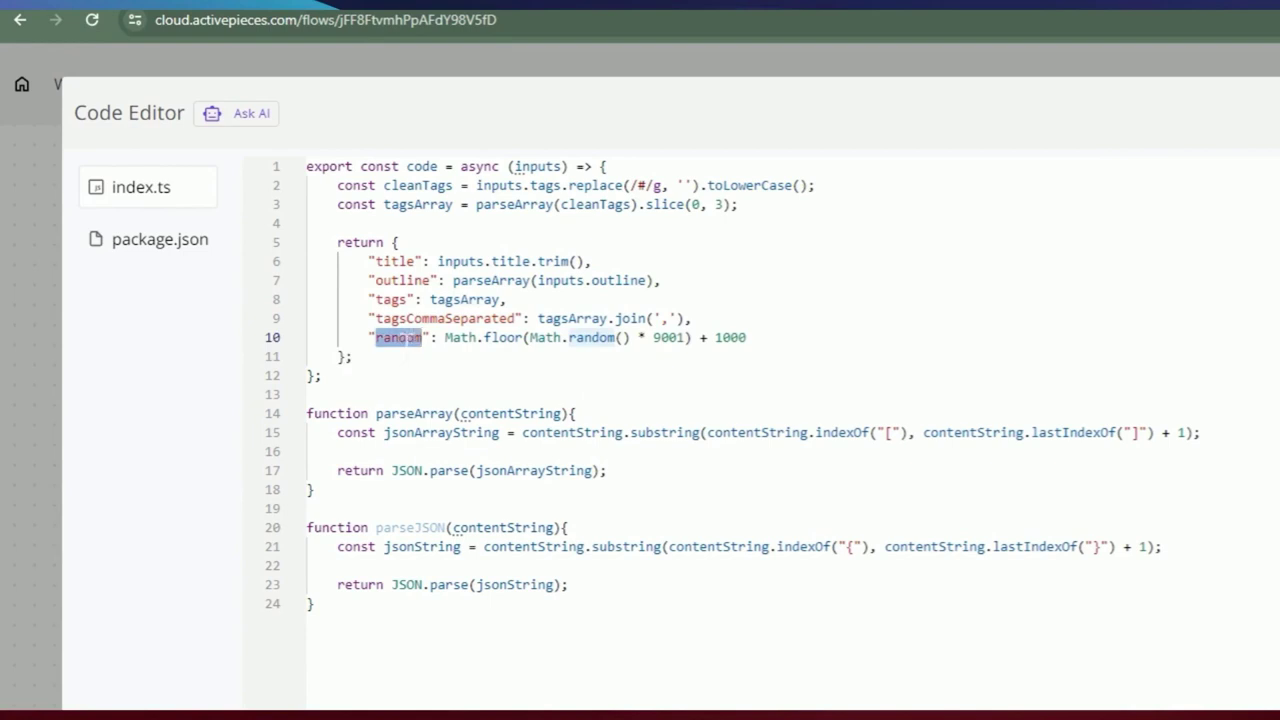
drag(403, 365, 307, 237)
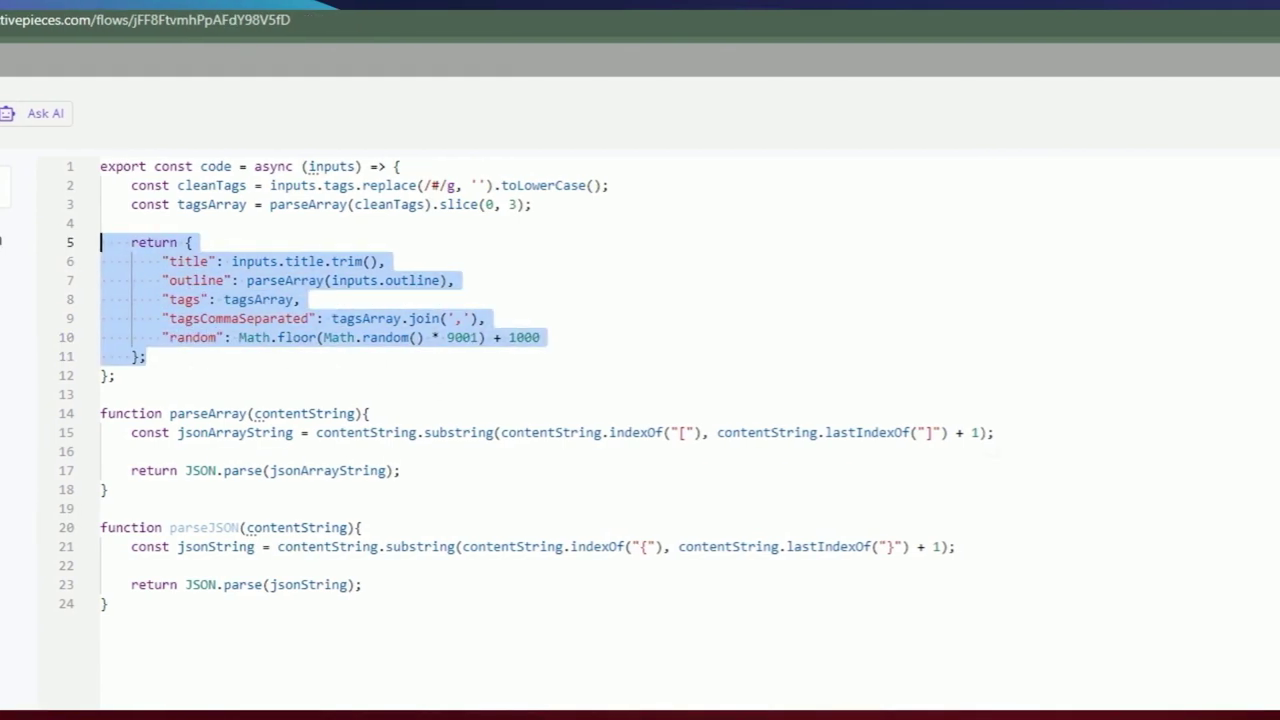
- Close the code editor and enlarge the sample data area to show the parsing step's full output
key(Escape)
scroll(984, 500, down, 1)
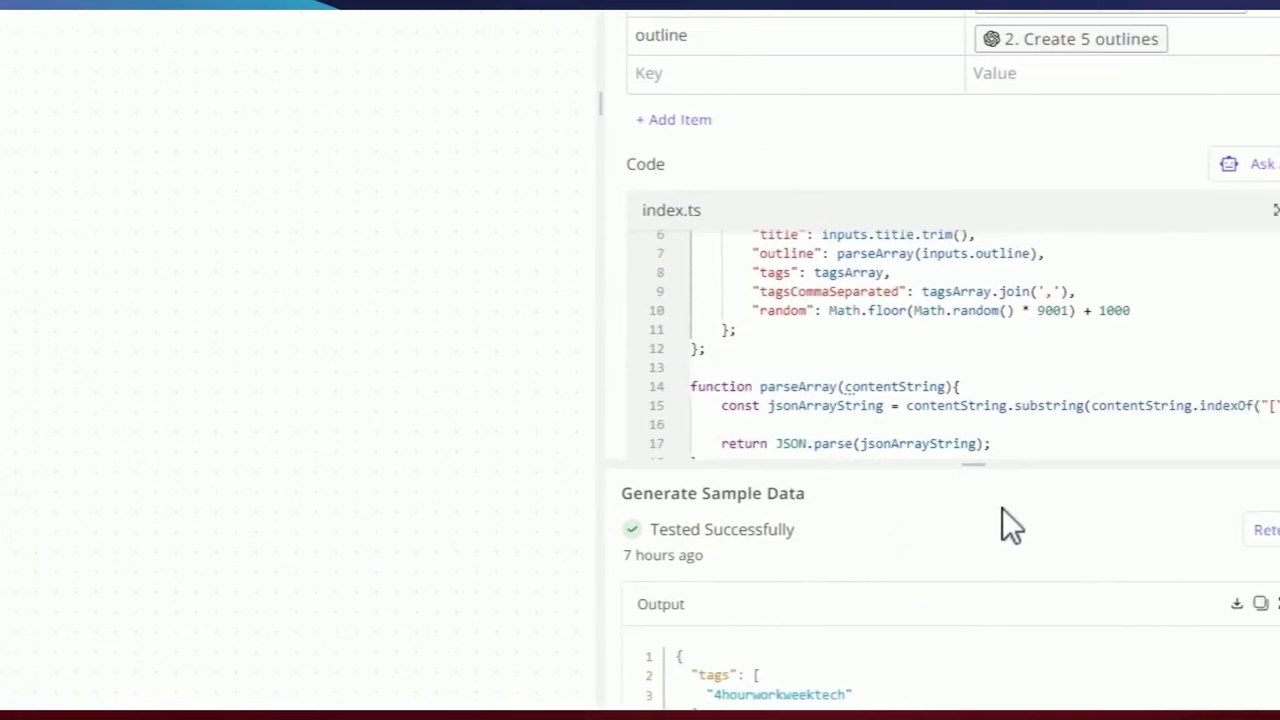
drag(1058, 467, 1058, 280)
scroll(700, 488, down, 1)
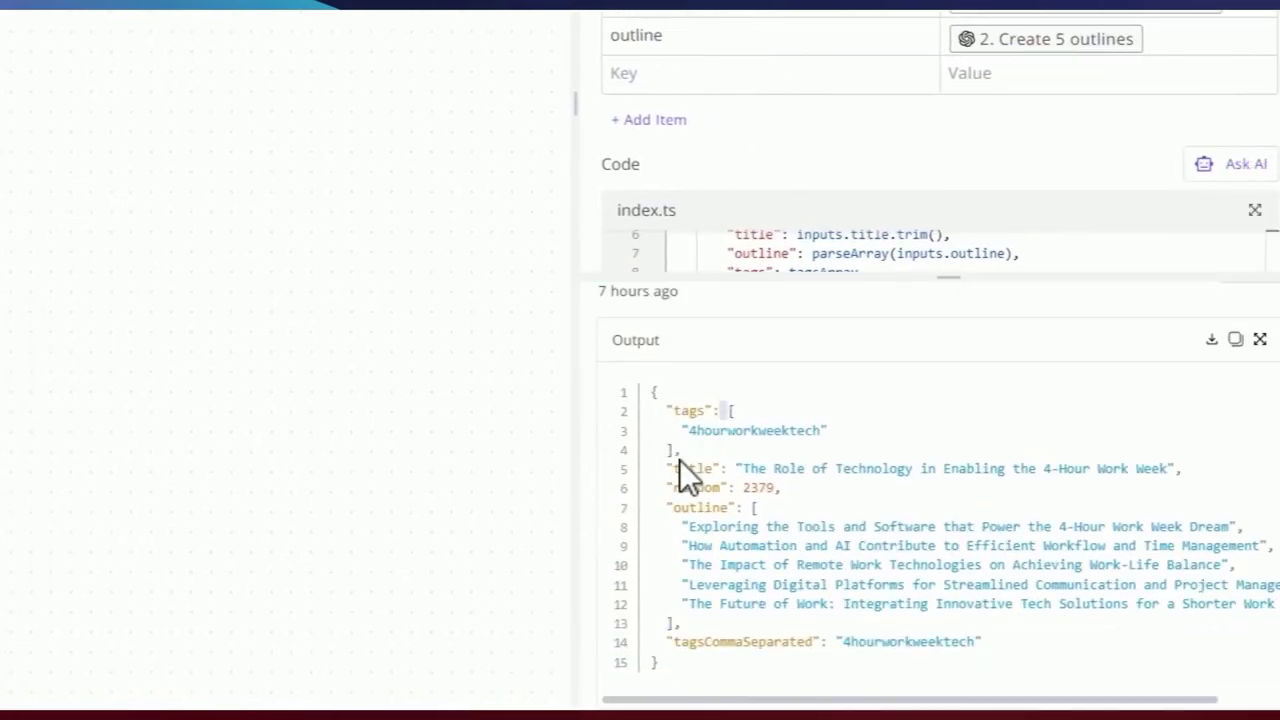
- Examine the parsing step's sample output, highlighting the title, random and outline array entries
drag(680, 468, 790, 468)
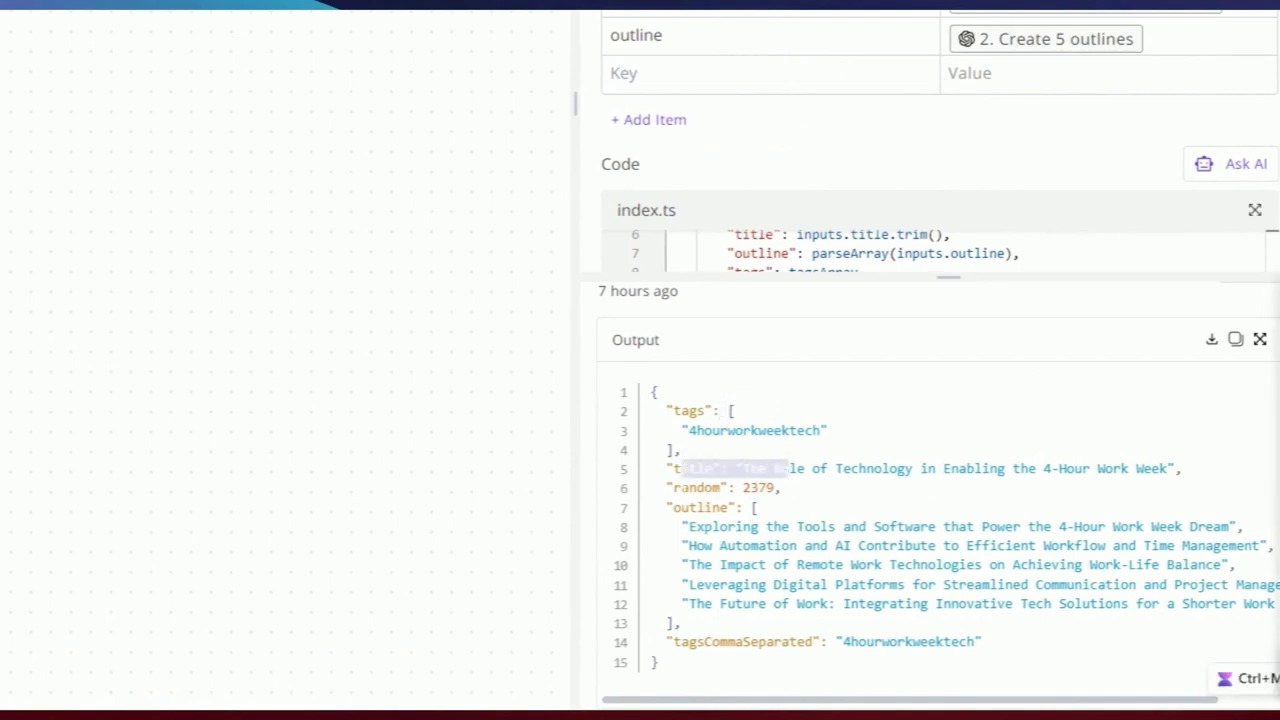
drag(680, 487, 759, 487)
drag(676, 507, 678, 600)
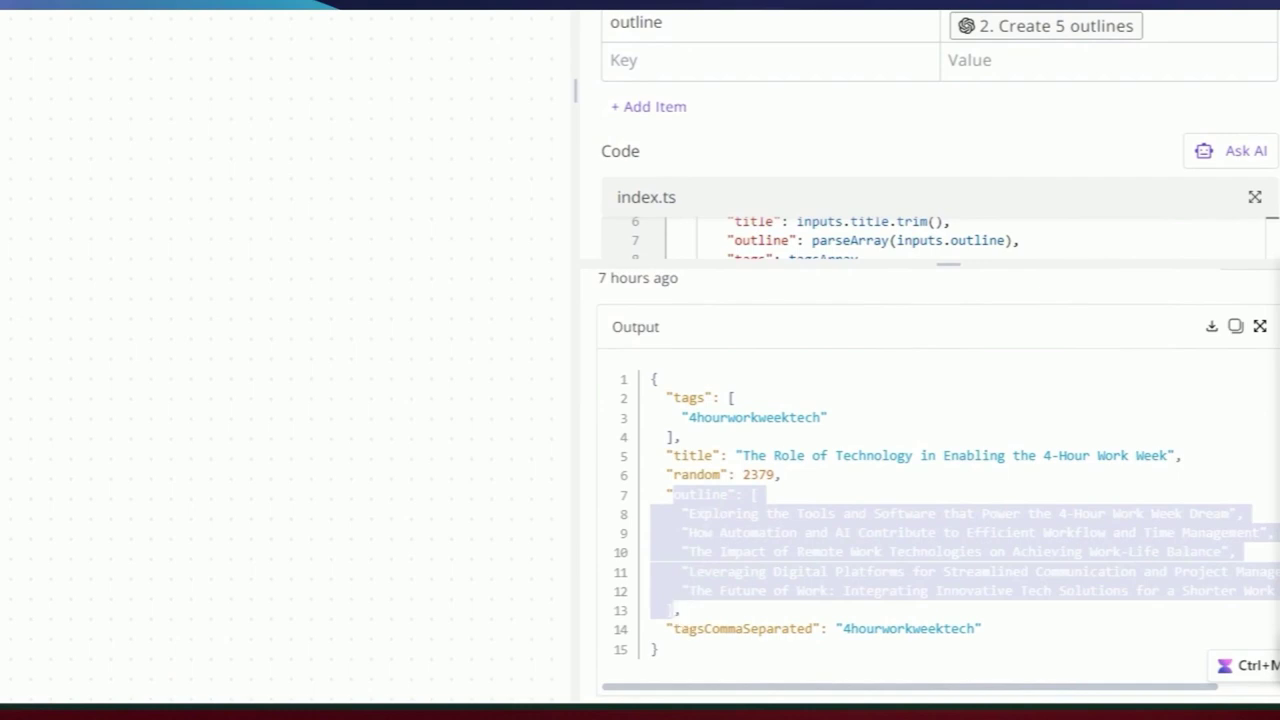
click(678, 600)
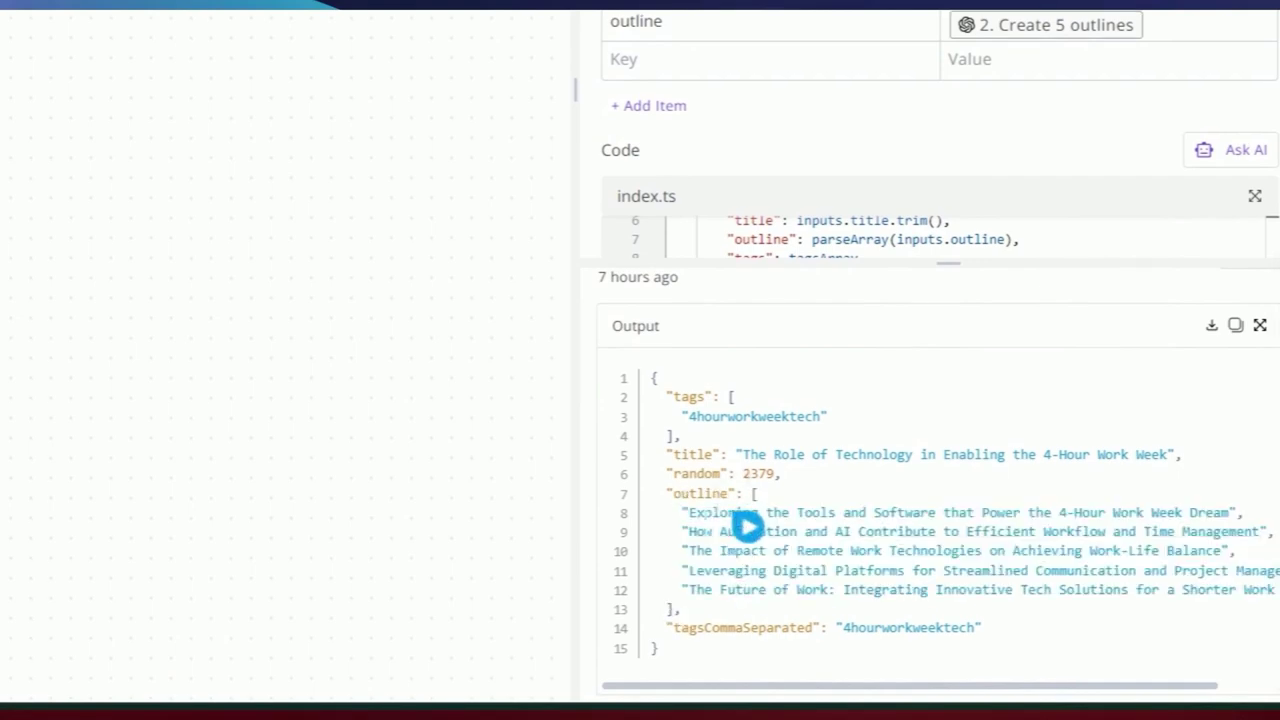
scroll(698, 456, up, 1)
scroll(698, 456, down, 1)
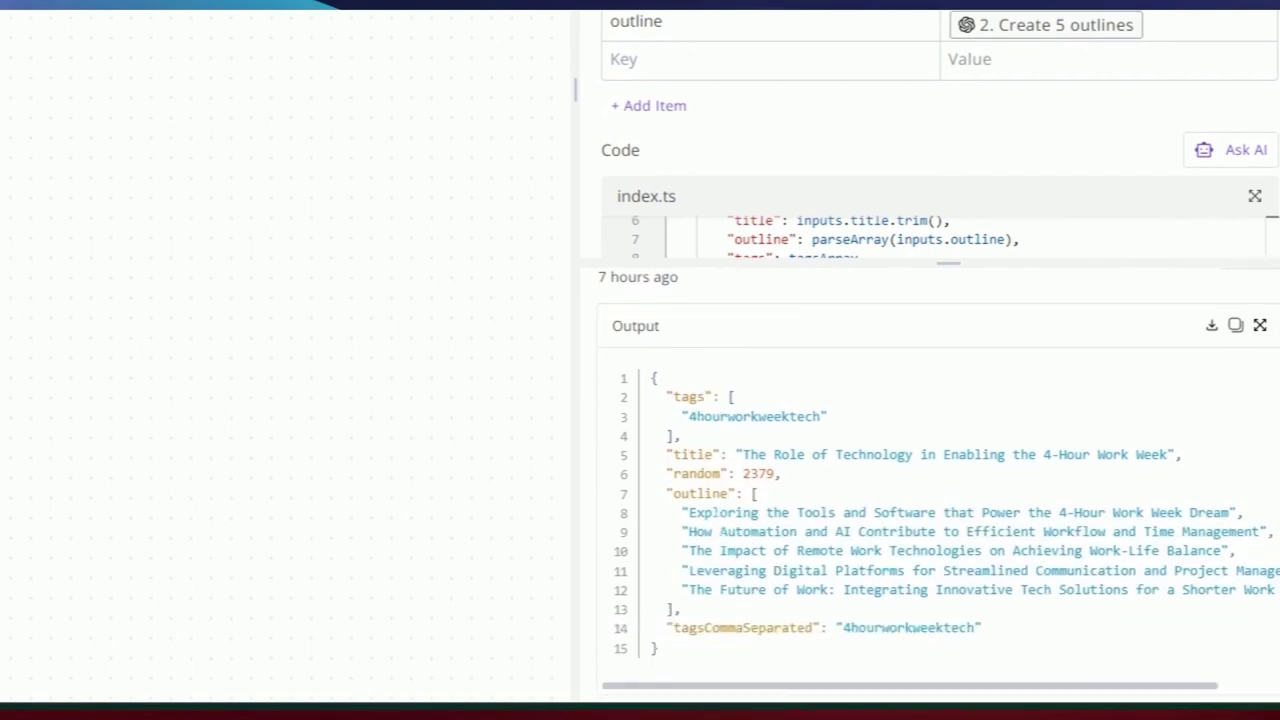
drag(753, 494, 698, 530)
drag(976, 621, 975, 669)
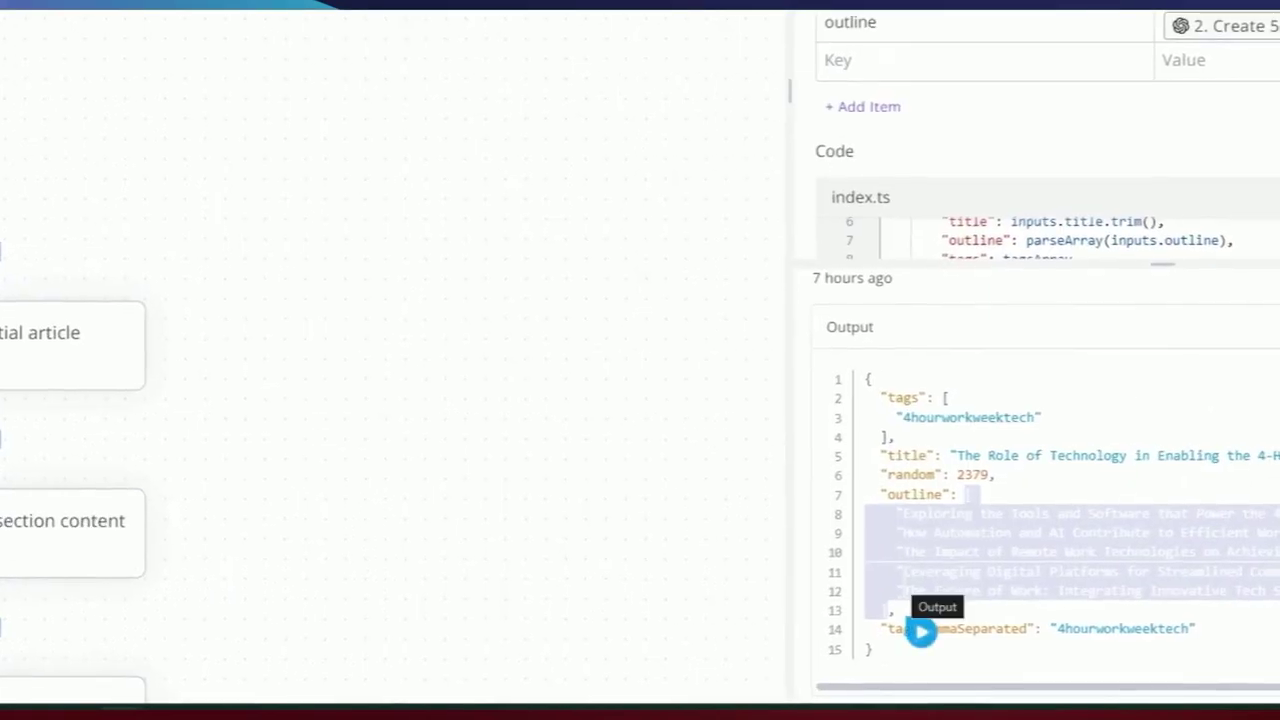
- Open the Loop on outlines step to inspect the list it iterates over
key(Escape)
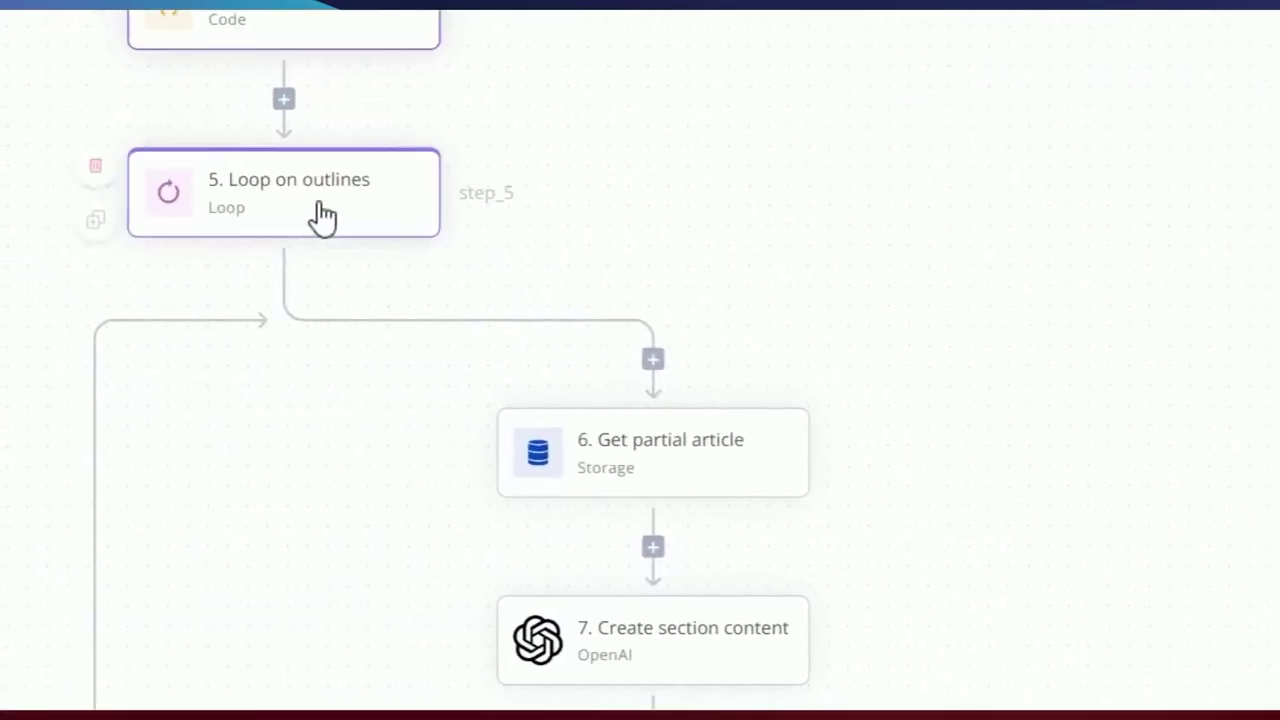
click(355, 210)
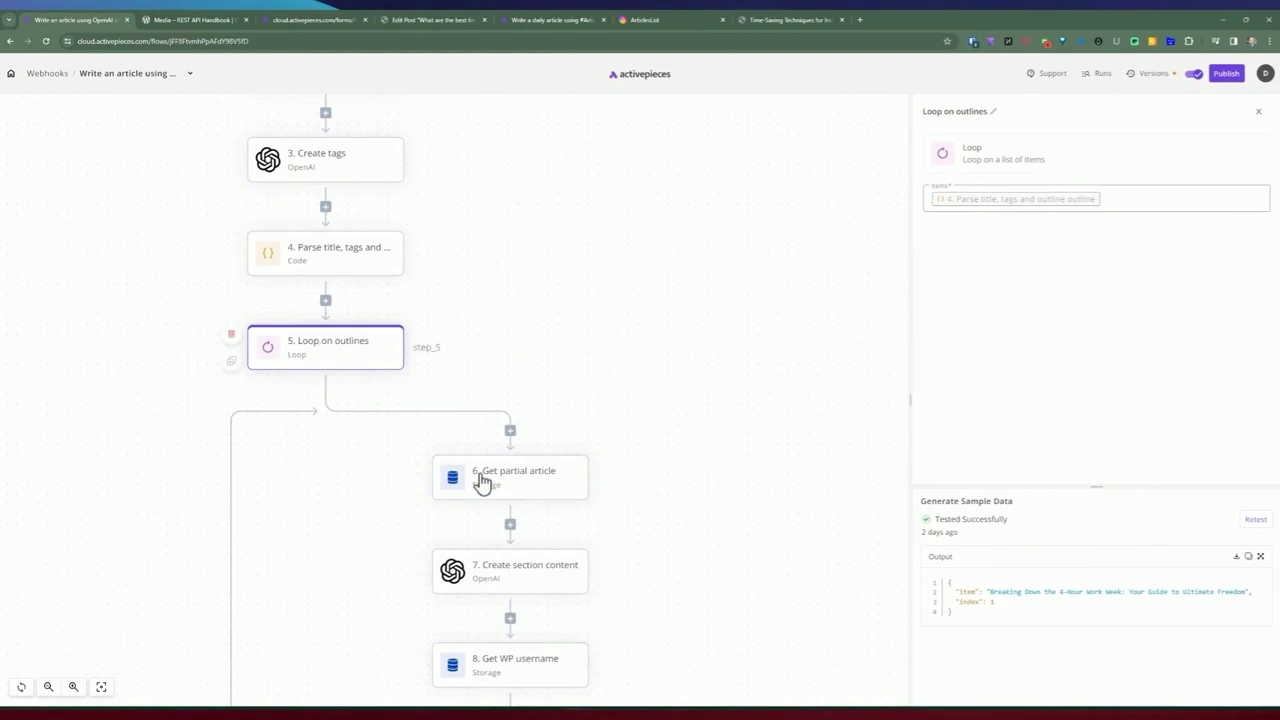
- Open the Get partial article storage step, check its key and store scope, and retest it
click(480, 481)
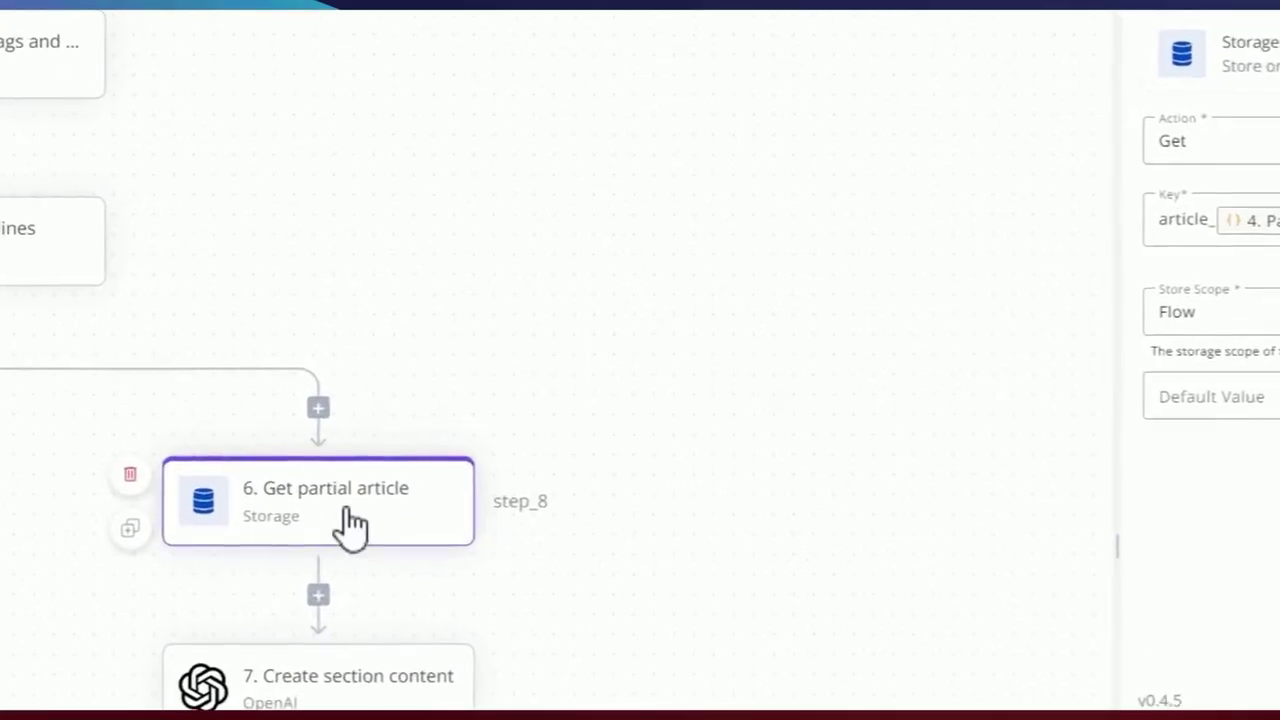
click(858, 232)
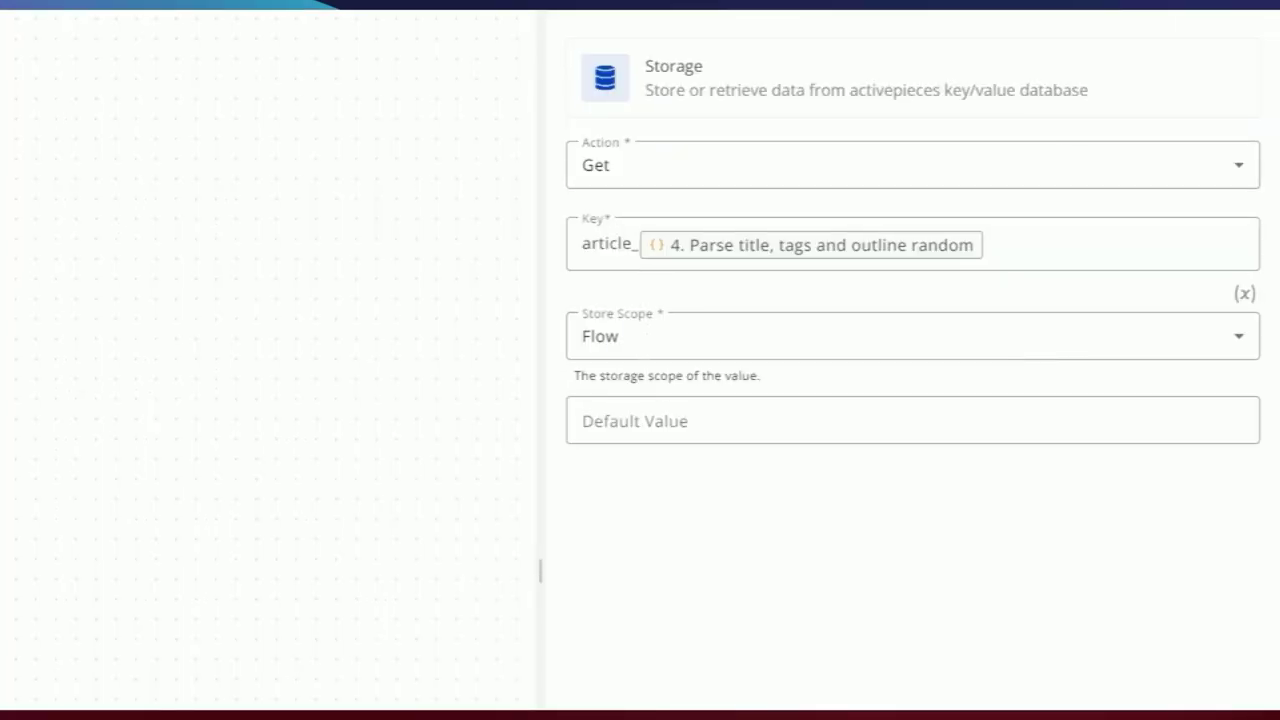
click(650, 336)
click(634, 330)
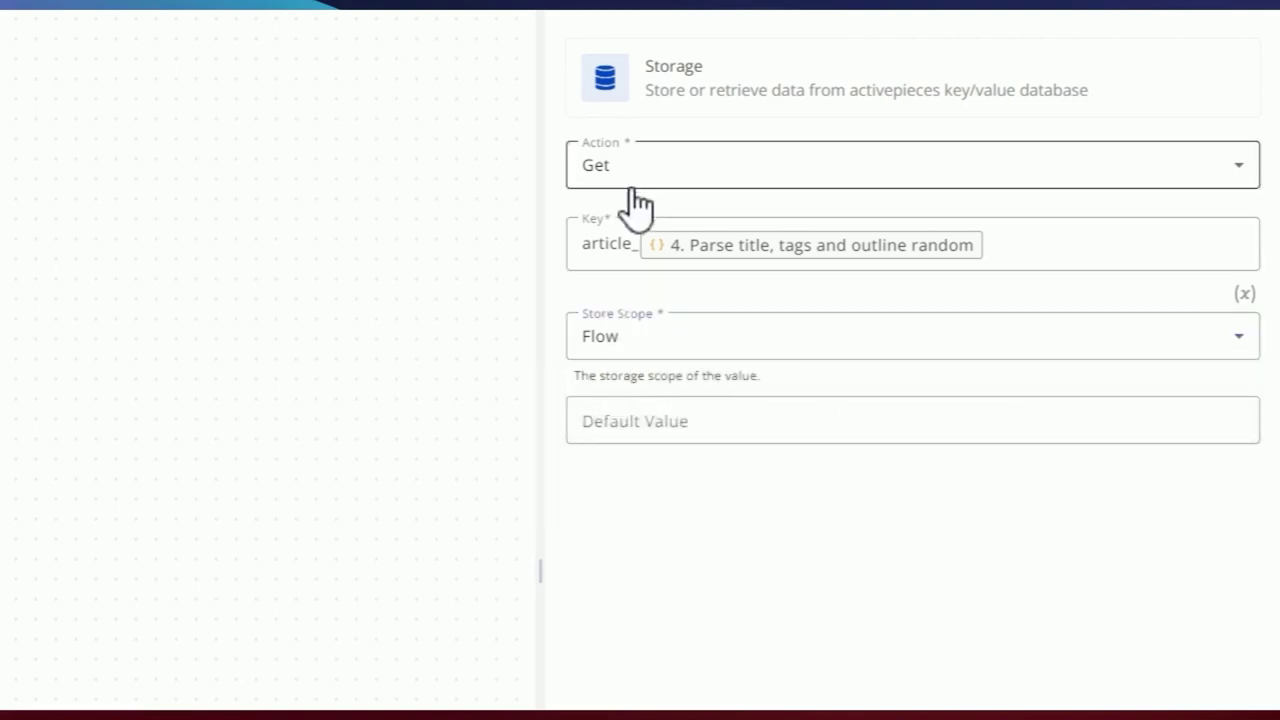
click(1226, 426)
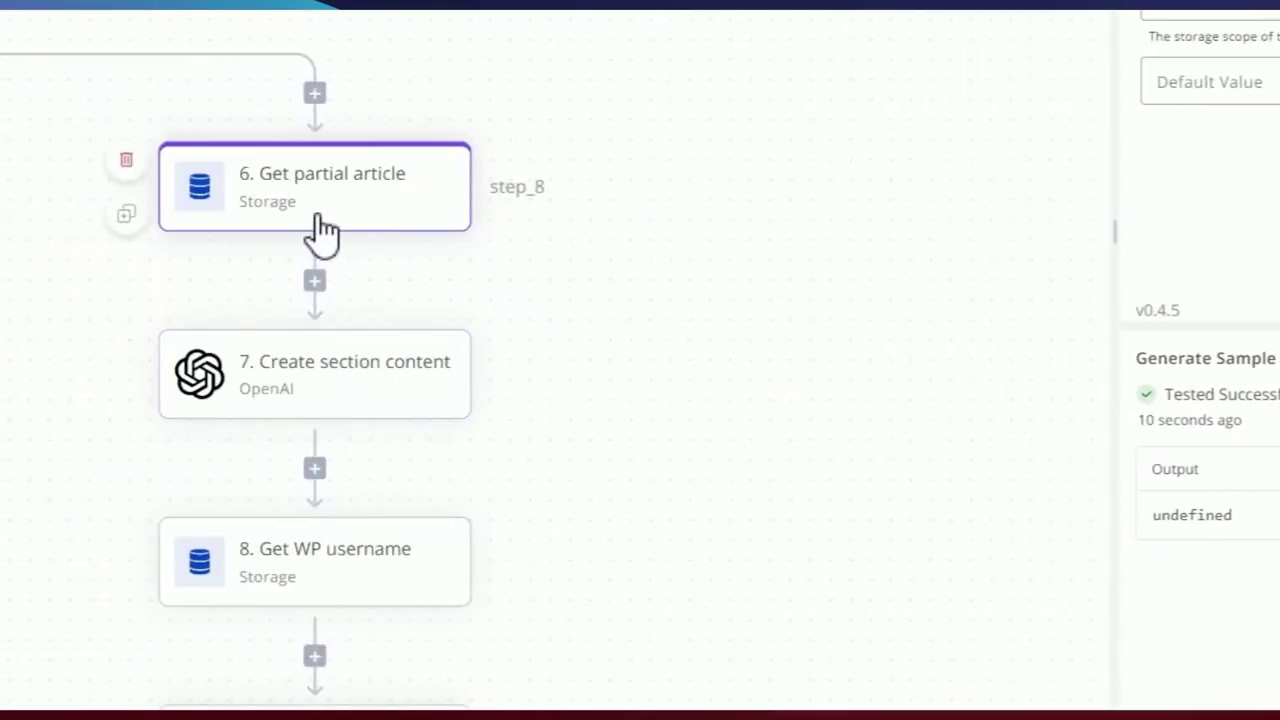
- Switch between the Create section content and Get partial article steps, ending on Create section content
click(305, 408)
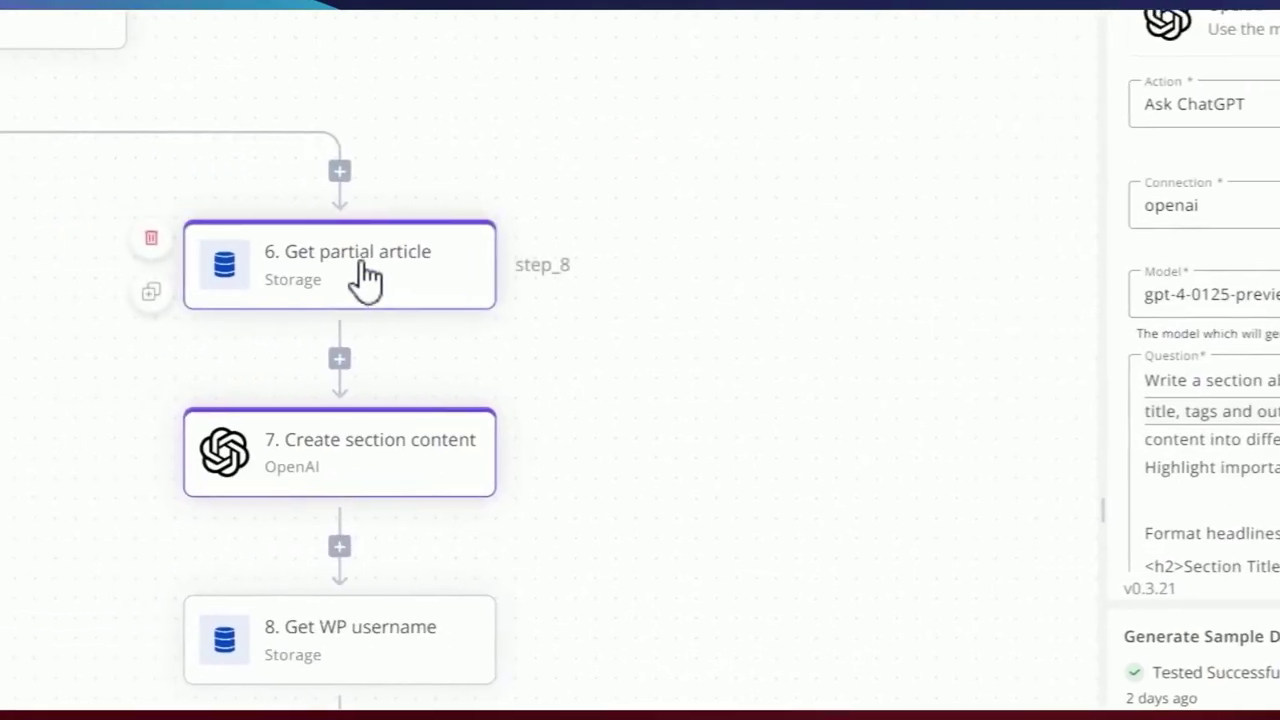
click(367, 280)
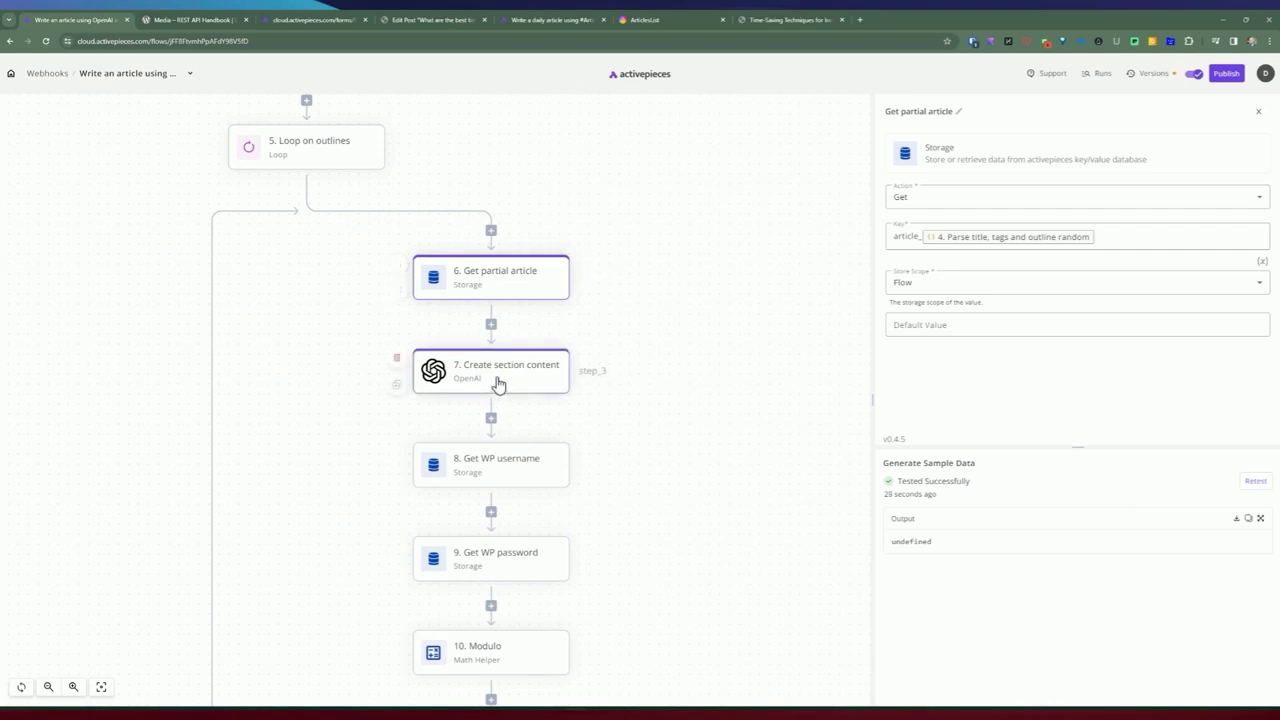
click(494, 380)
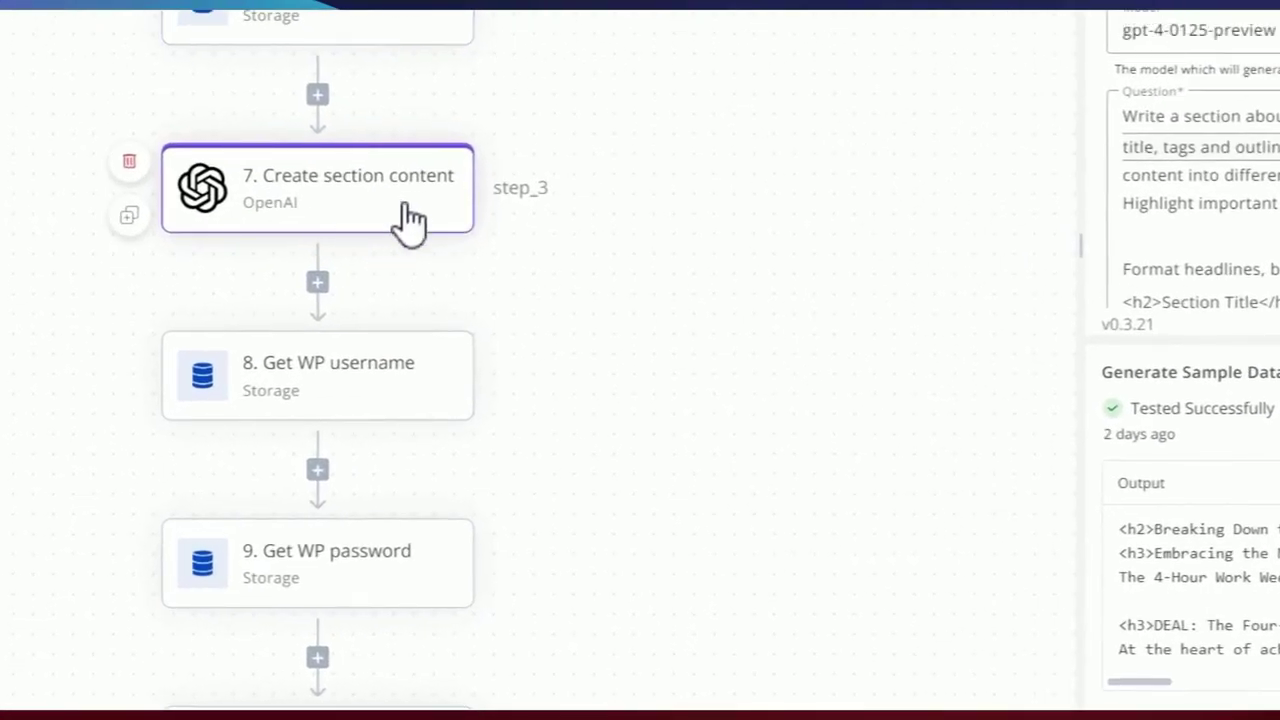
- Review the Create section content settings from the model and prompt to the Roles array, highlighting the content key of the system role
scroll(961, 333, up, 4)
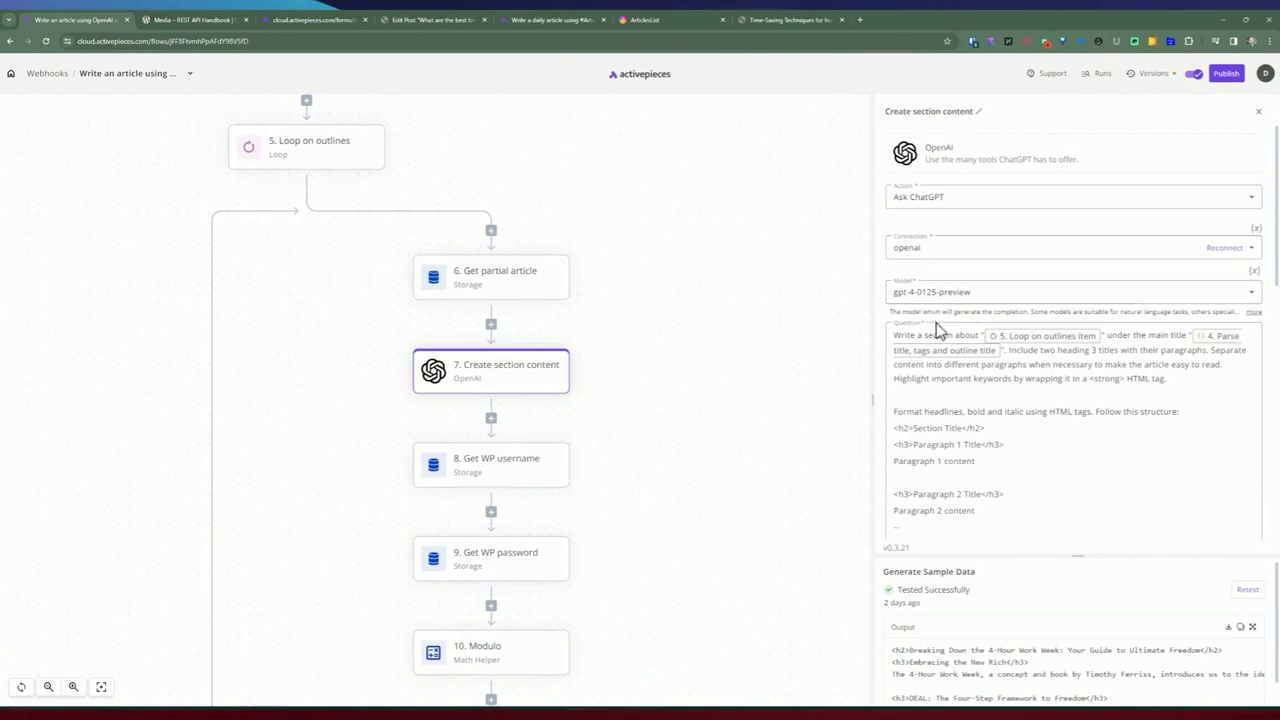
scroll(982, 381, down, 15)
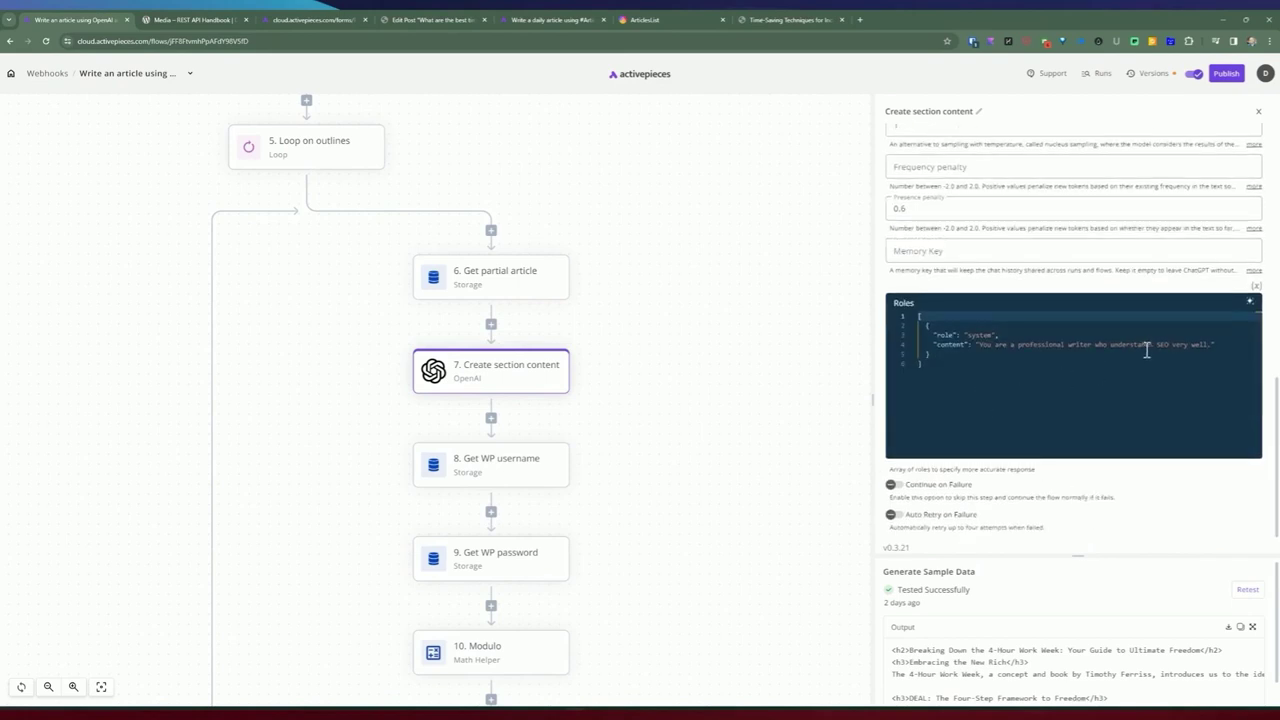
double_click(958, 345)
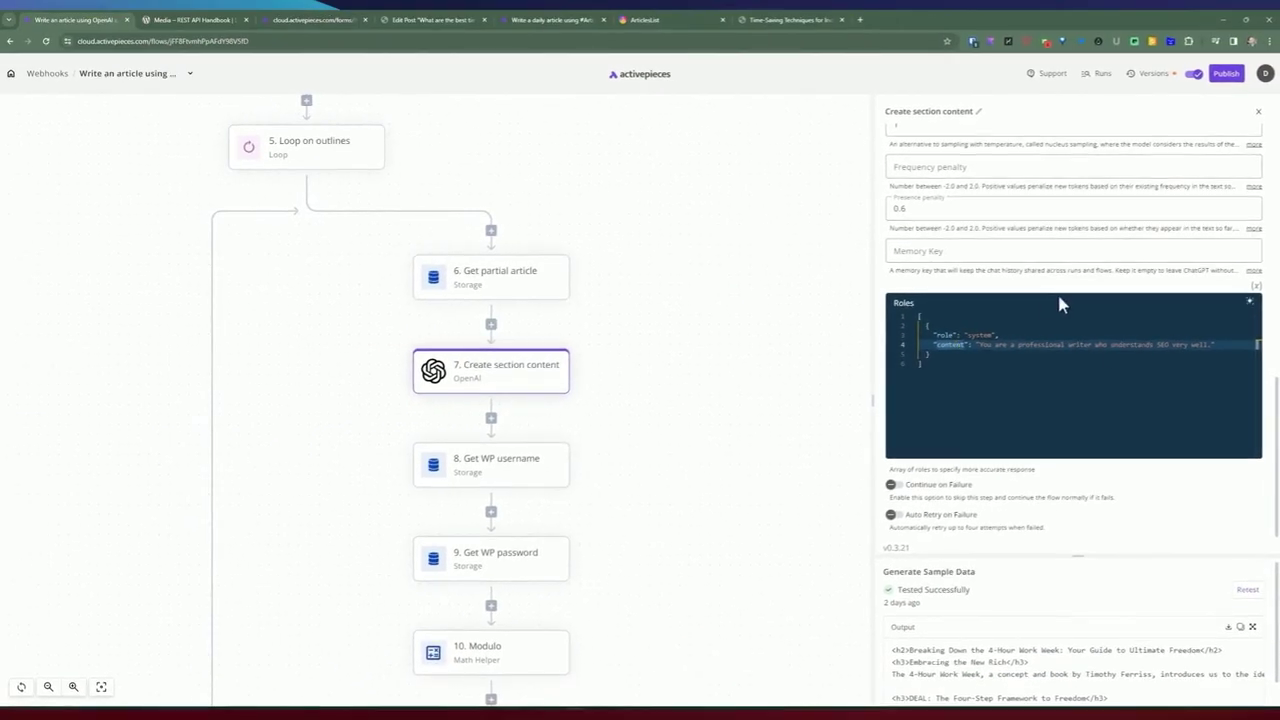
scroll(1255, 382, up, 8)
scroll(980, 400, down, 3)
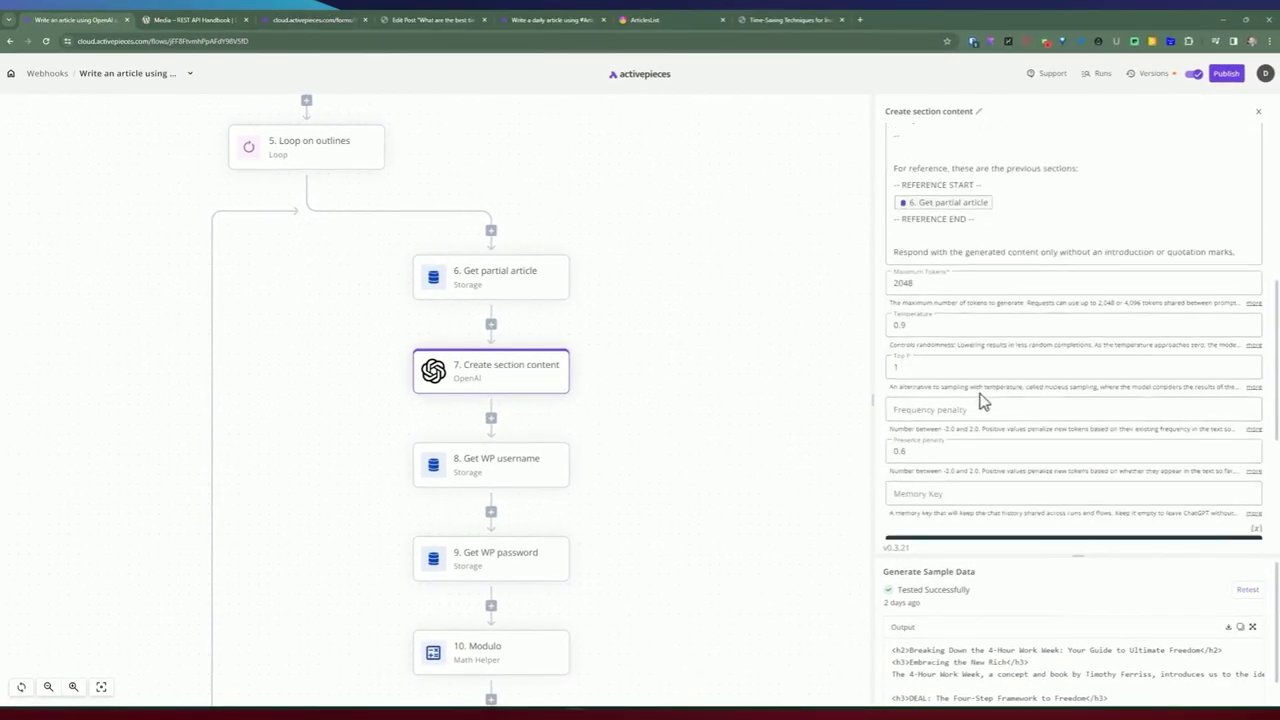
- Highlight the wording around "section about" and "under the main title" in the section-writing prompt
scroll(967, 367, up, 6)
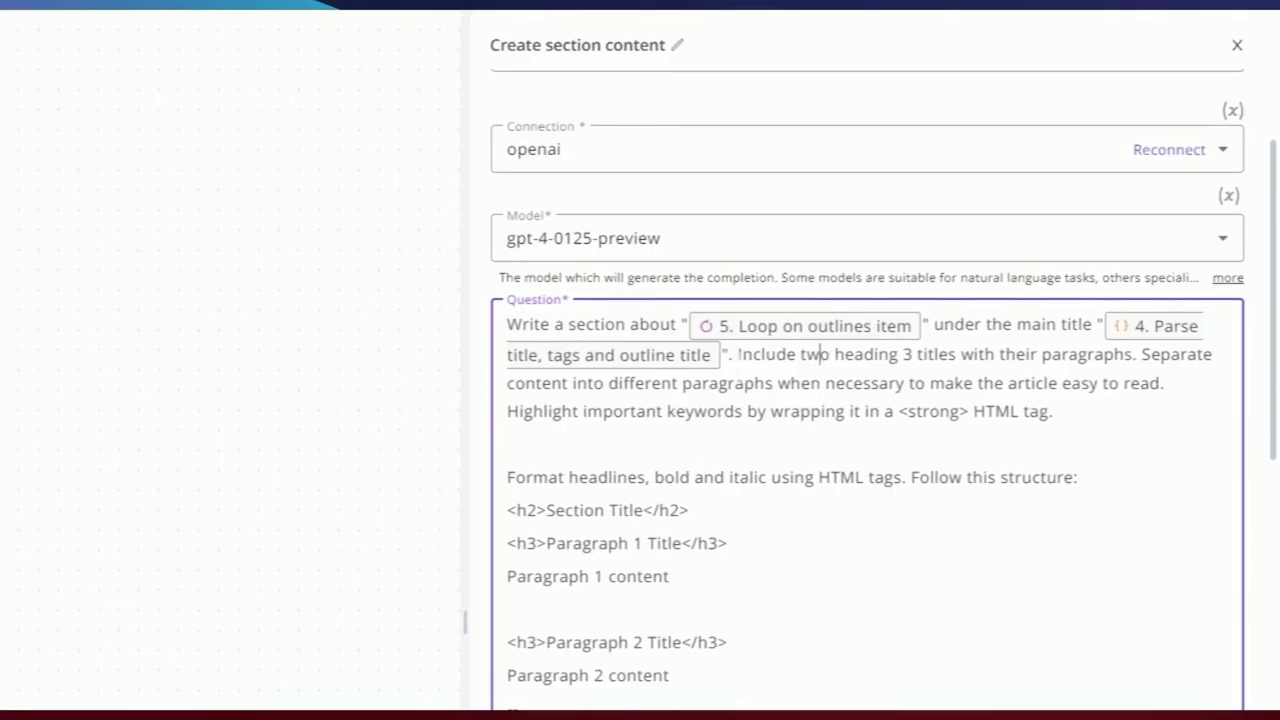
drag(576, 325, 650, 325)
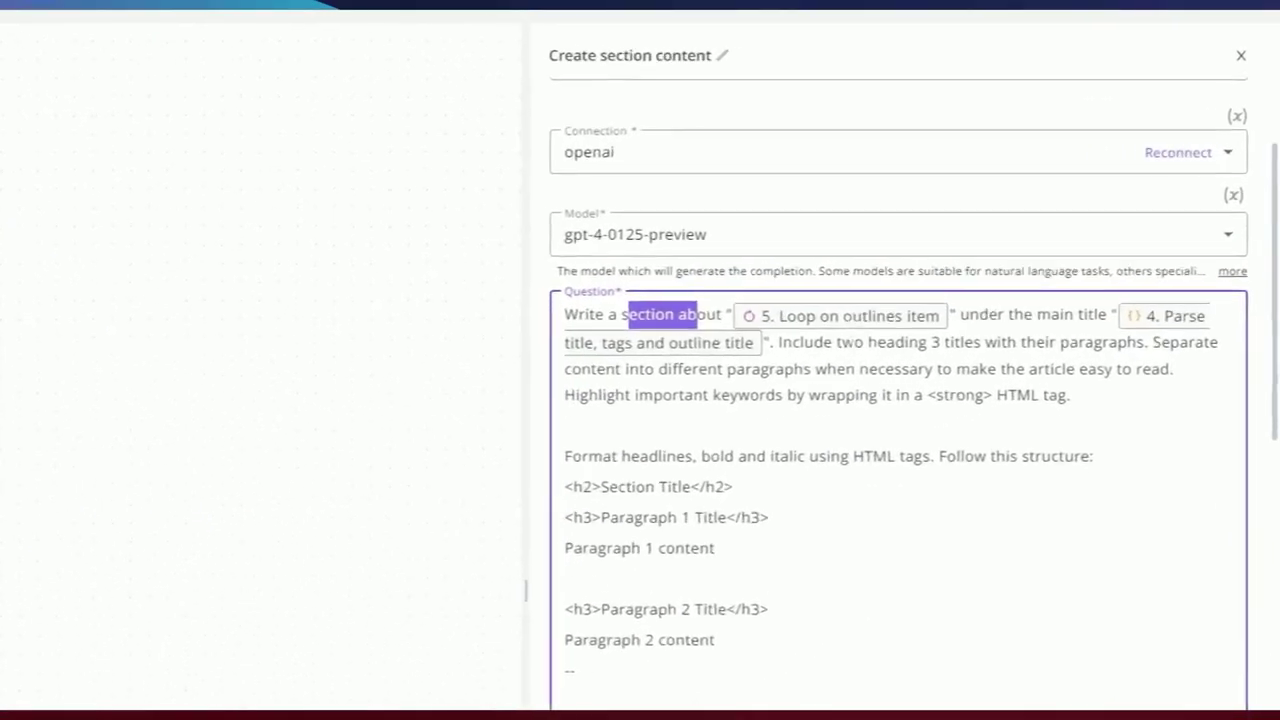
drag(969, 314, 1093, 314)
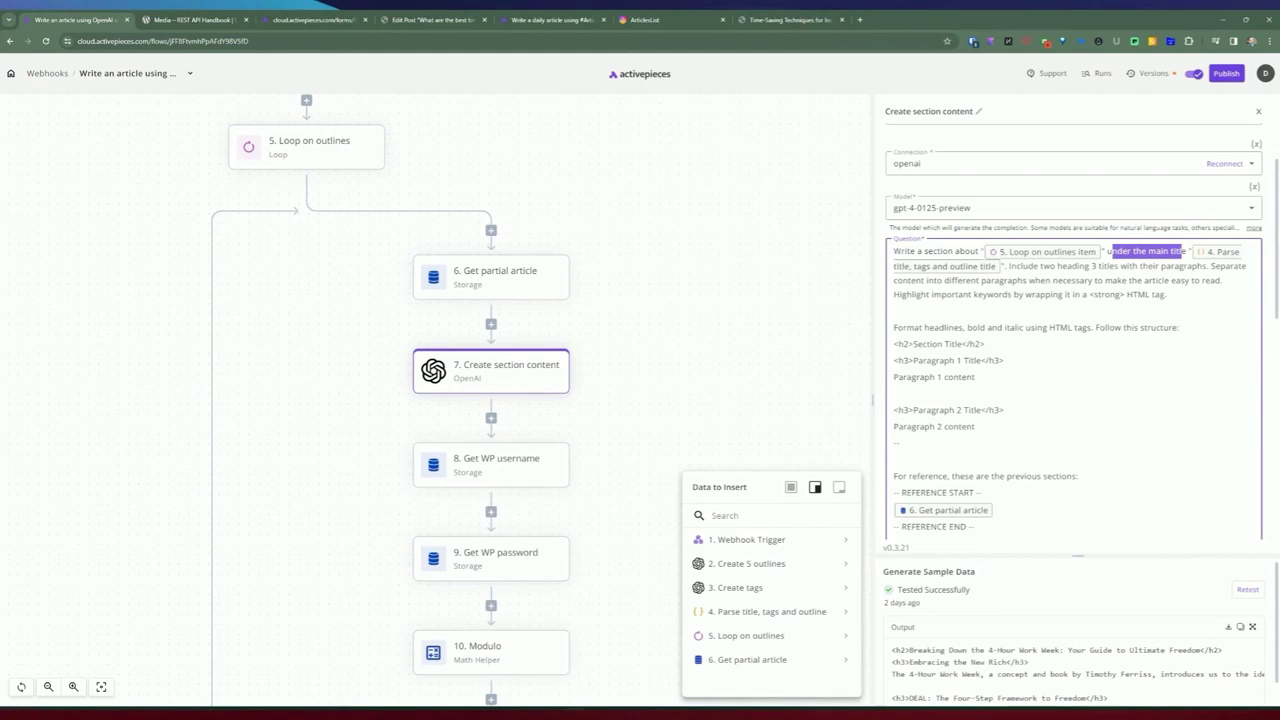
- Highlight the prompt's "Include two heading 3 titles" wording and its instruction to wrap important keywords in a <strong> HTML tag
drag(1011, 267, 1057, 267)
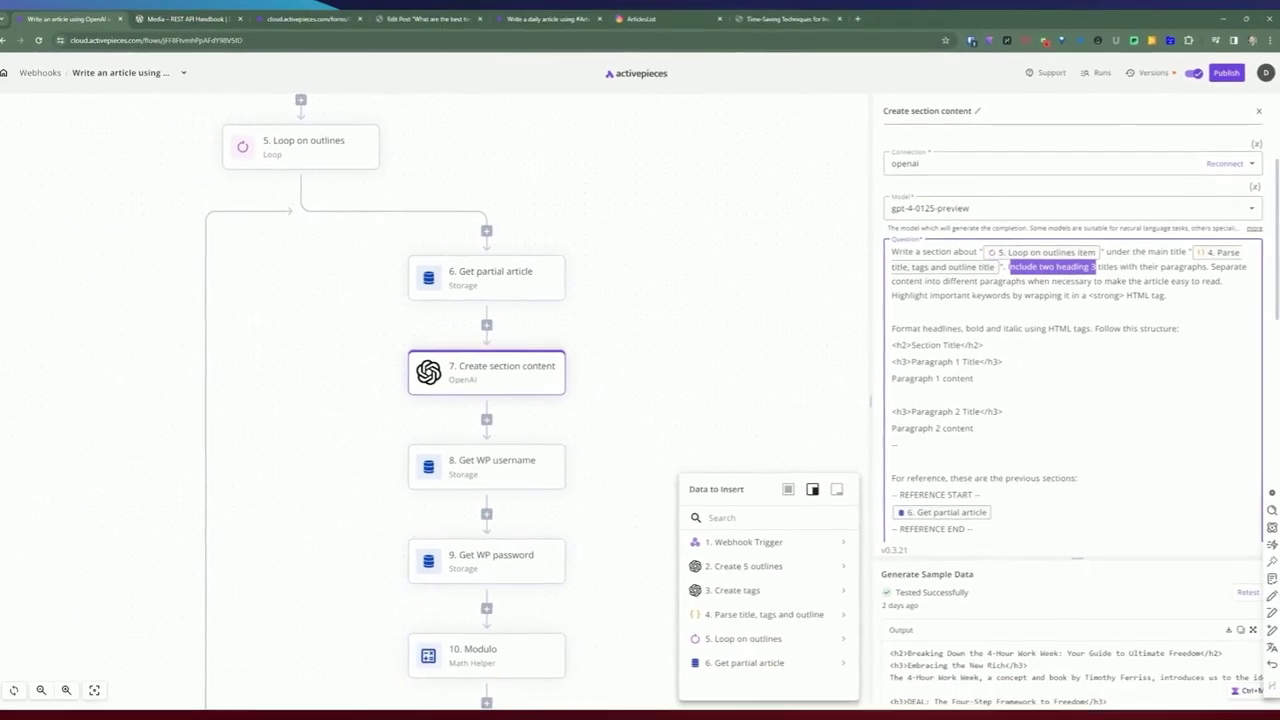
drag(893, 295, 1168, 295)
click(984, 295)
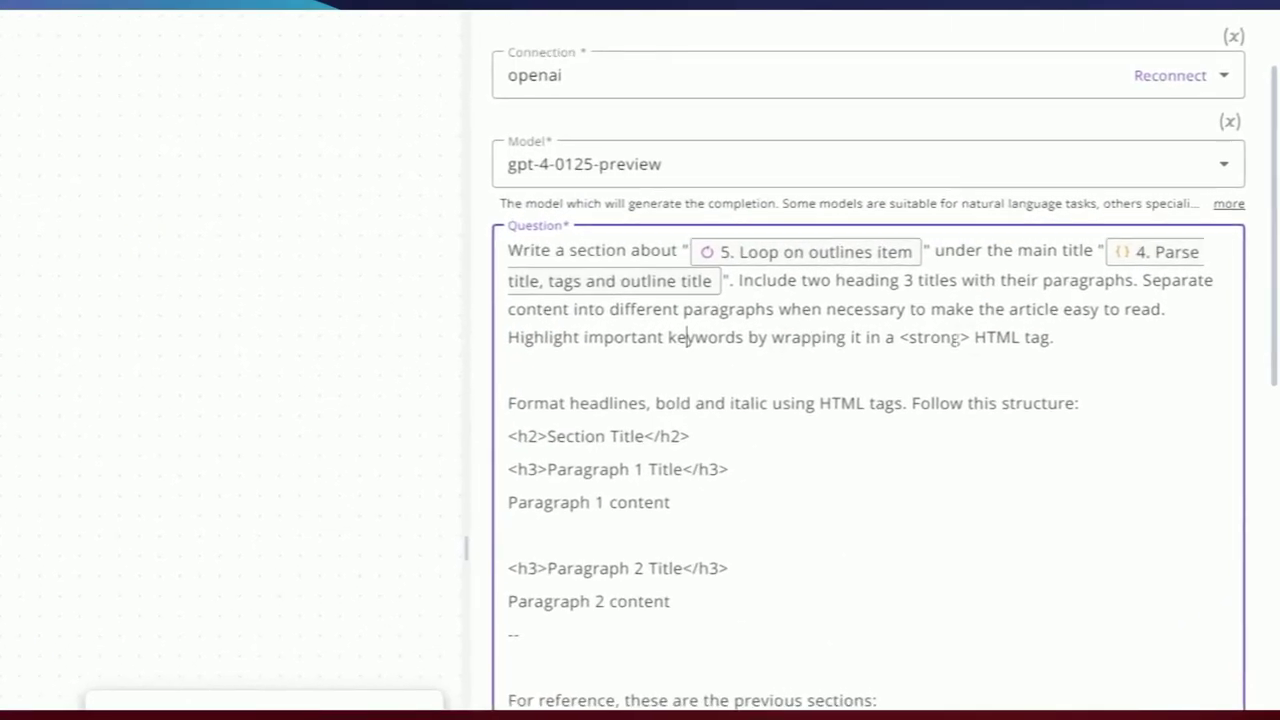
drag(908, 337, 1022, 337)
click(508, 370)
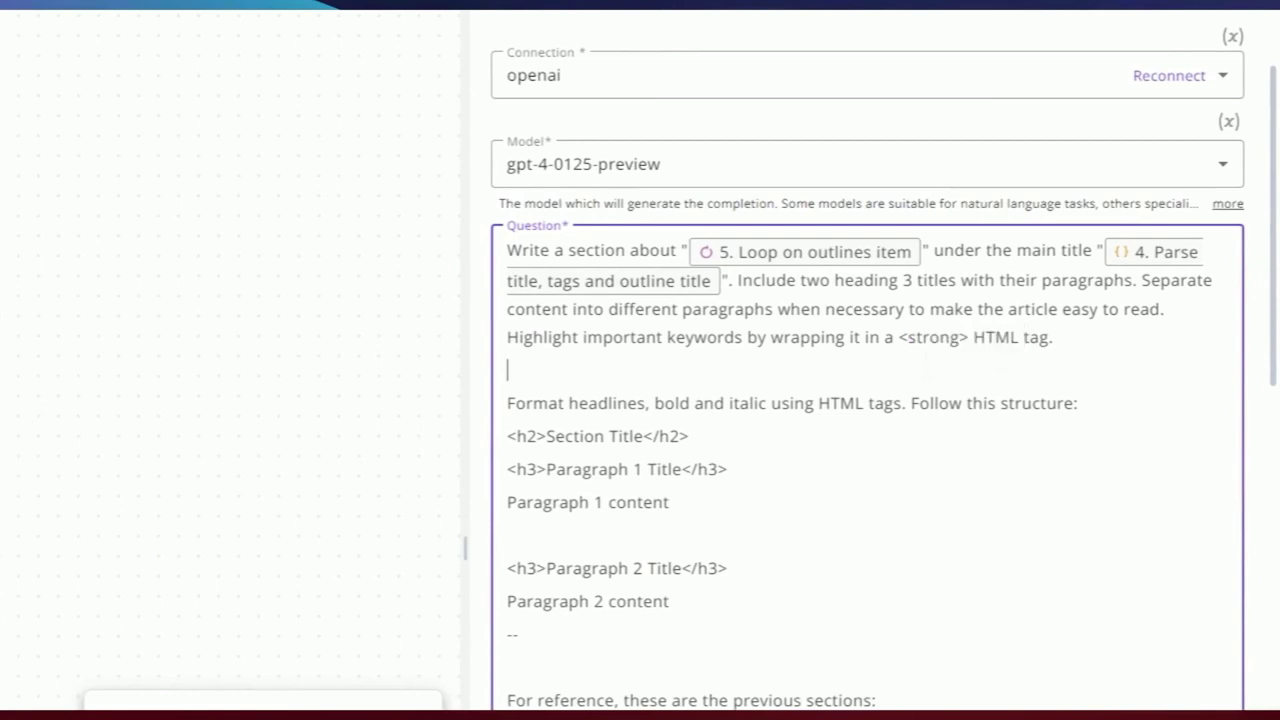
scroll(868, 400, up, 1)
scroll(868, 400, down, 2)
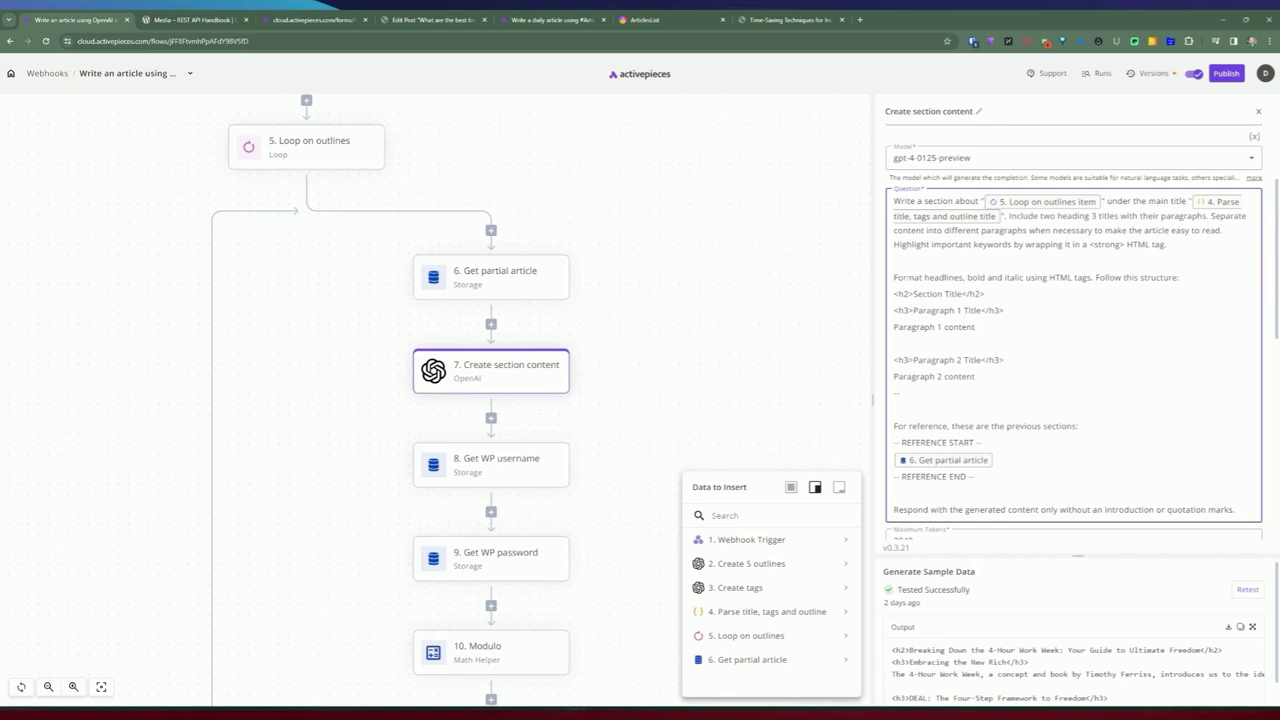
- Highlight the prompt's "Format headlines" instruction, the <h2> Section Title line and the <h3> Paragraph 1 Title line
drag(907, 278, 930, 278)
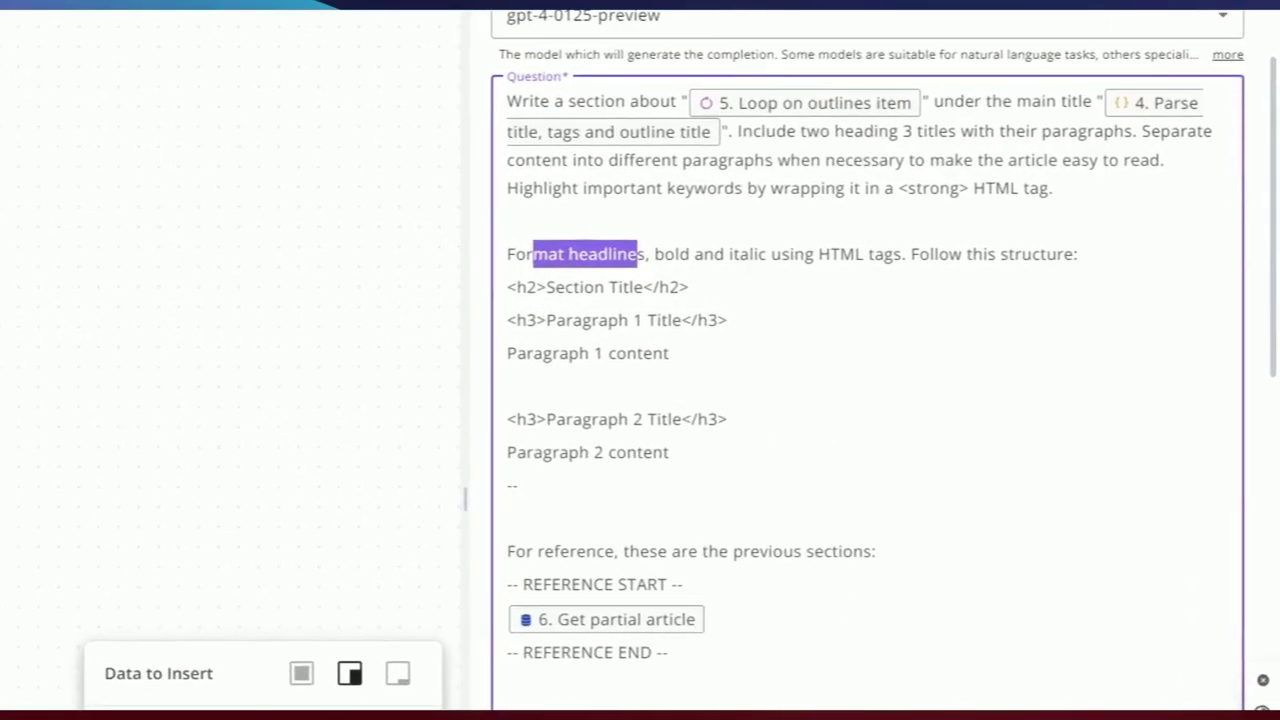
drag(894, 254, 1065, 254)
click(690, 287)
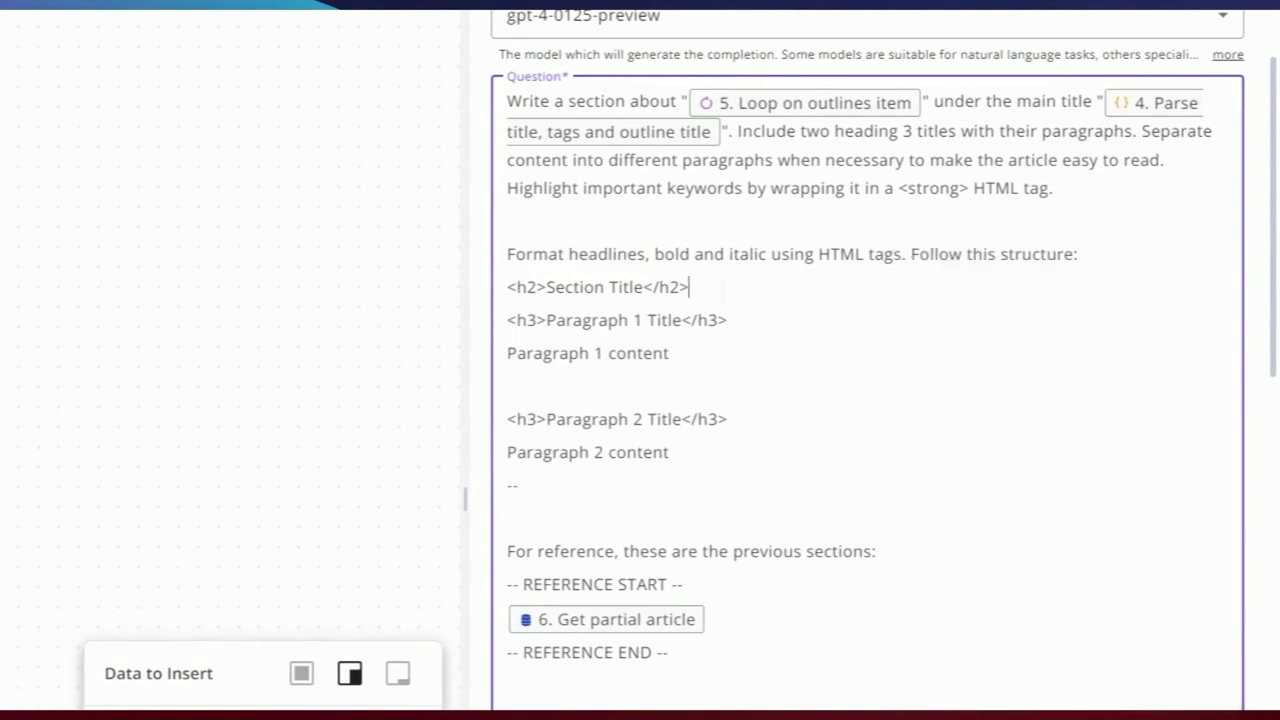
drag(690, 287, 506, 300)
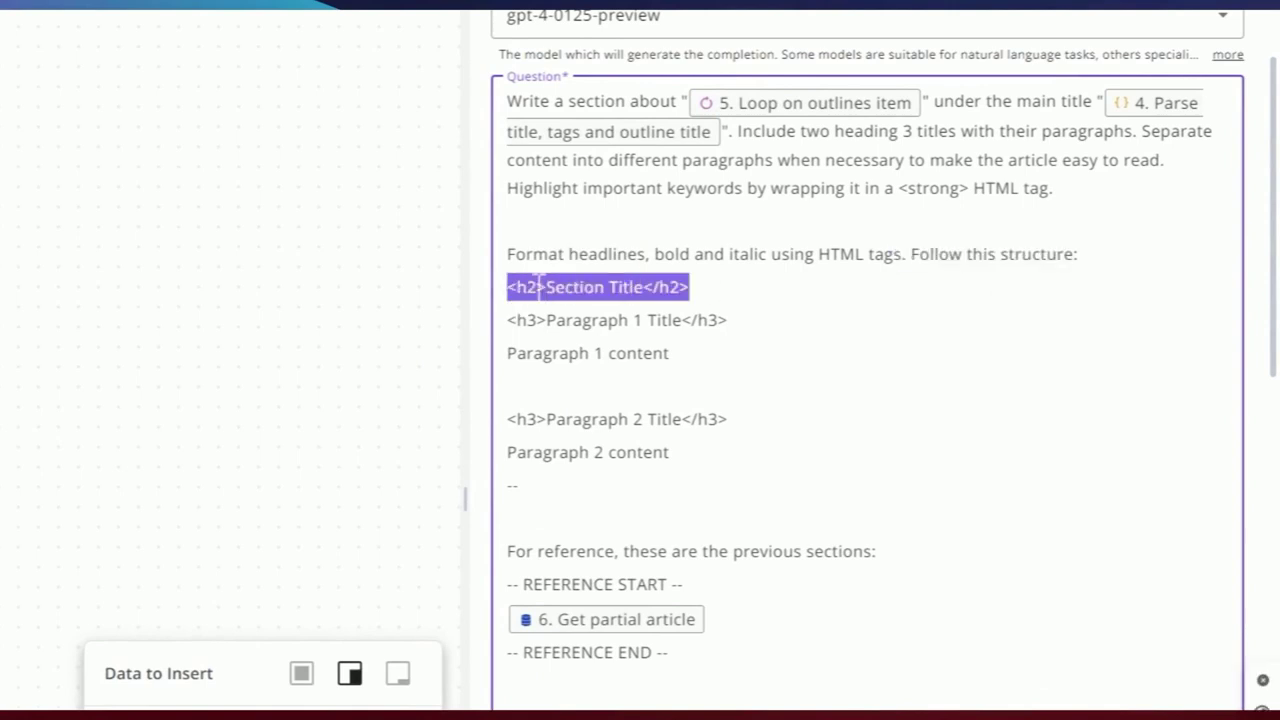
click(526, 287)
drag(690, 287, 484, 333)
click(732, 320)
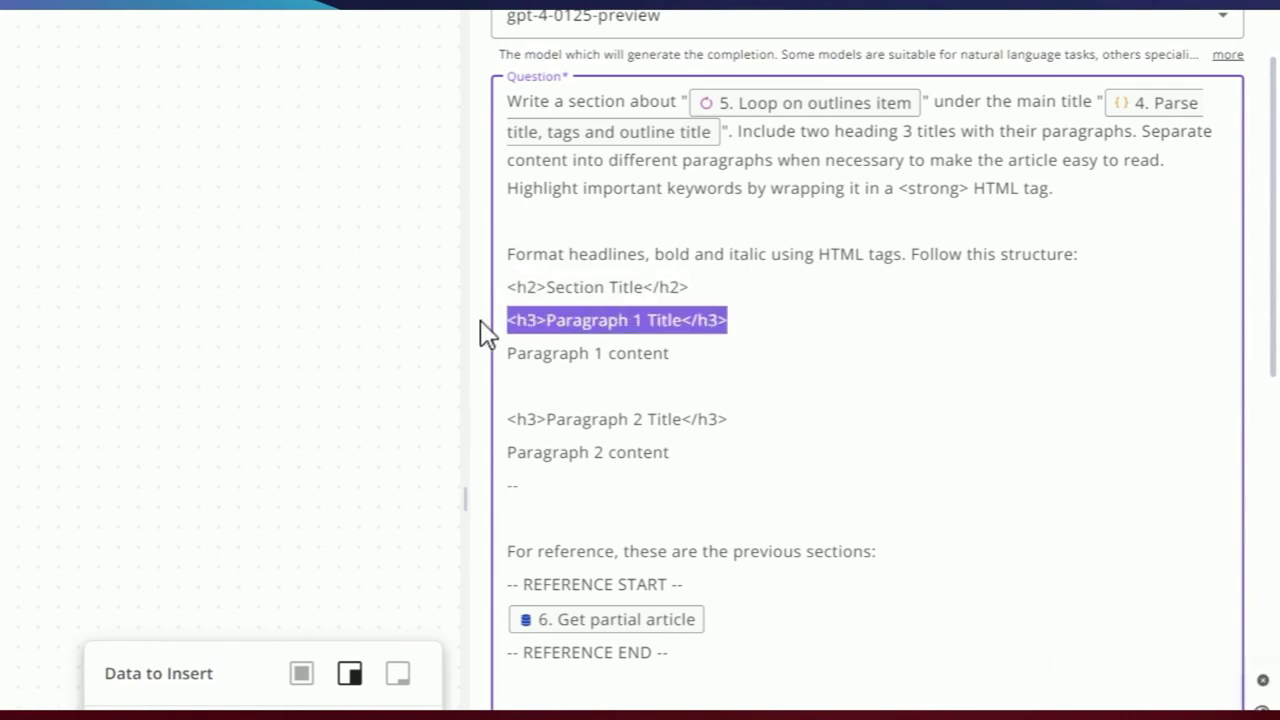
- Highlight the "Paragraph 1 content" line and the whole HTML structure template in the section-writing prompt
click(728, 320)
drag(728, 320, 669, 353)
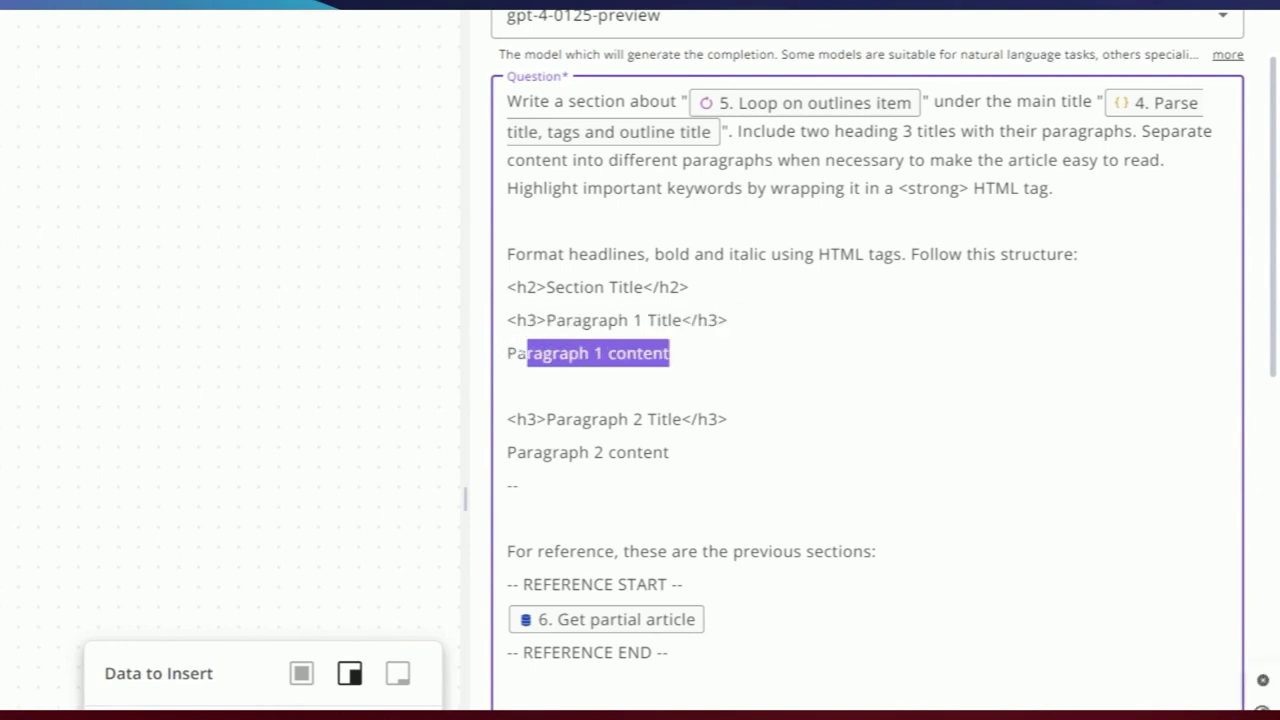
click(597, 354)
drag(518, 485, 506, 290)
click(819, 358)
scroll(819, 358, down, 1)
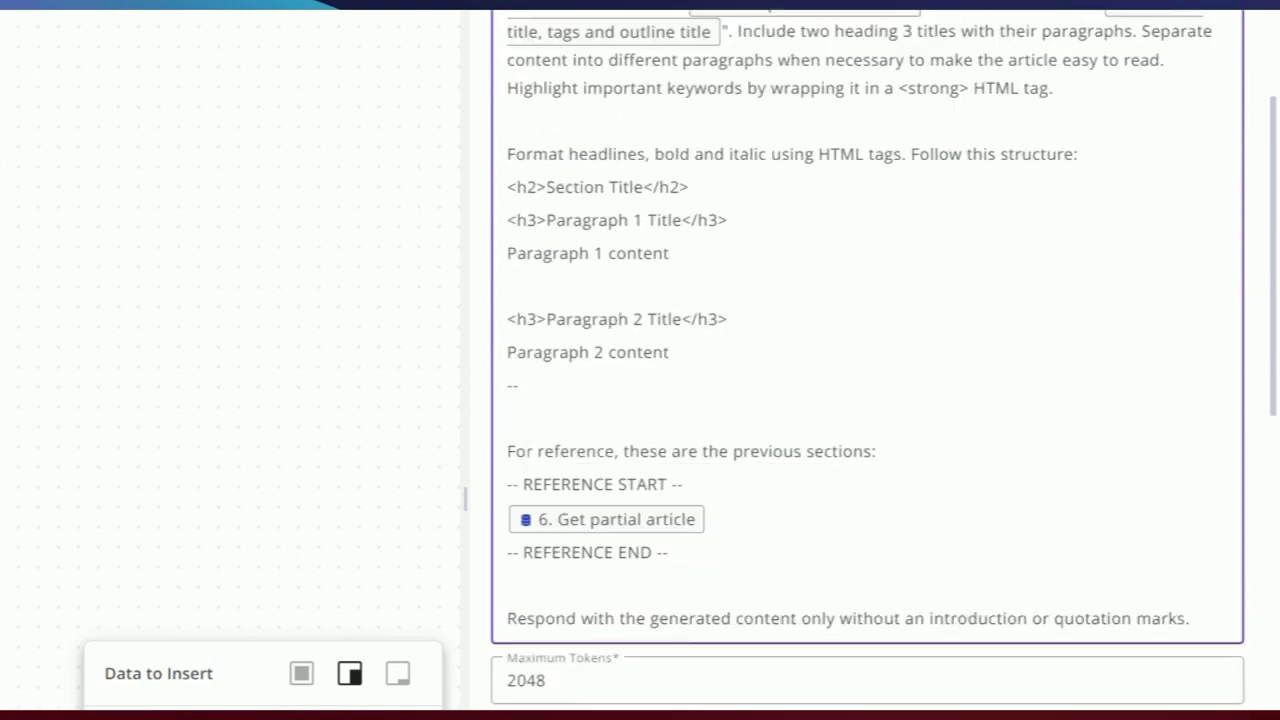
- Highlight "these are the previous sections" and the REFERENCE START marker above the Get partial article value in the prompt
drag(640, 451, 838, 451)
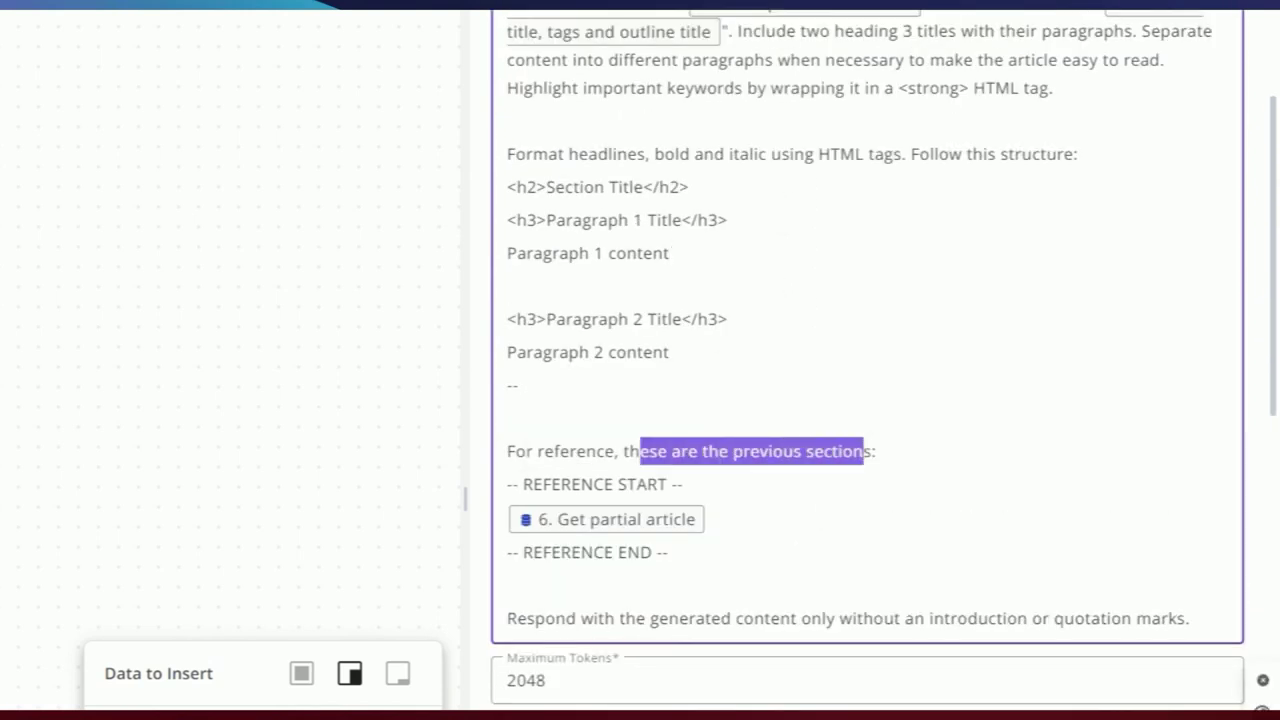
click(722, 520)
scroll(588, 405, up, 2)
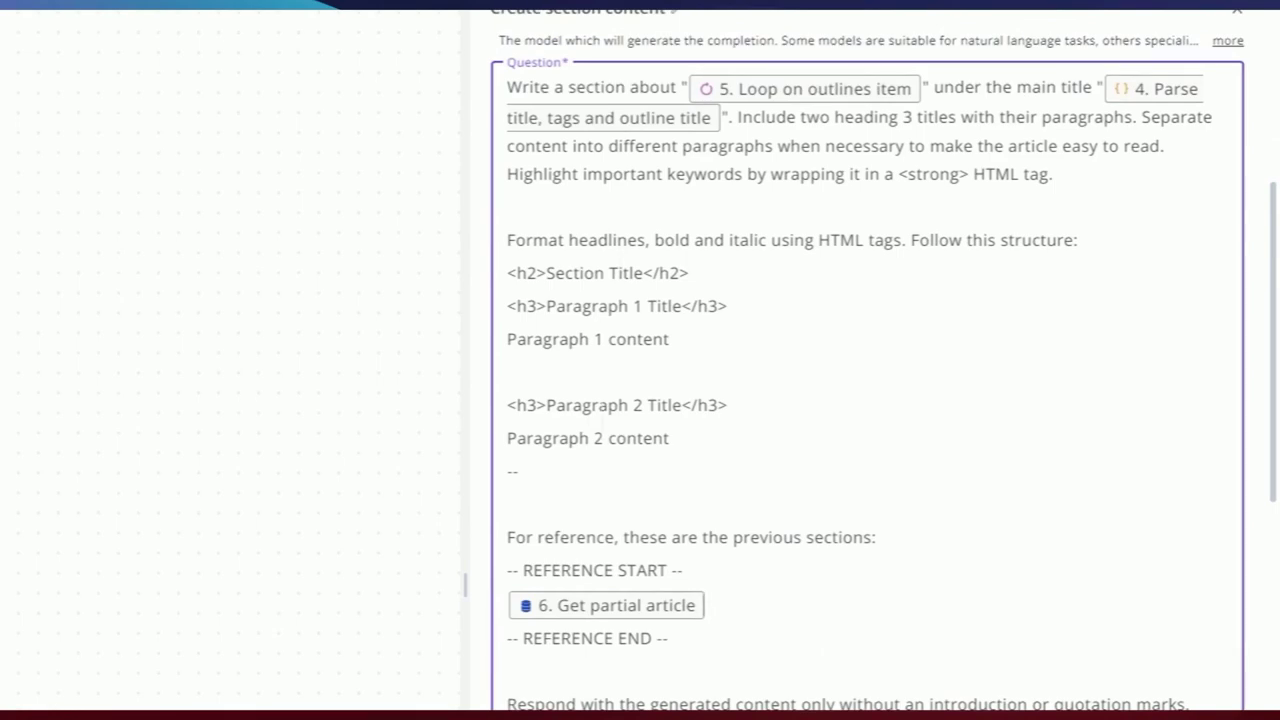
drag(684, 571, 523, 571)
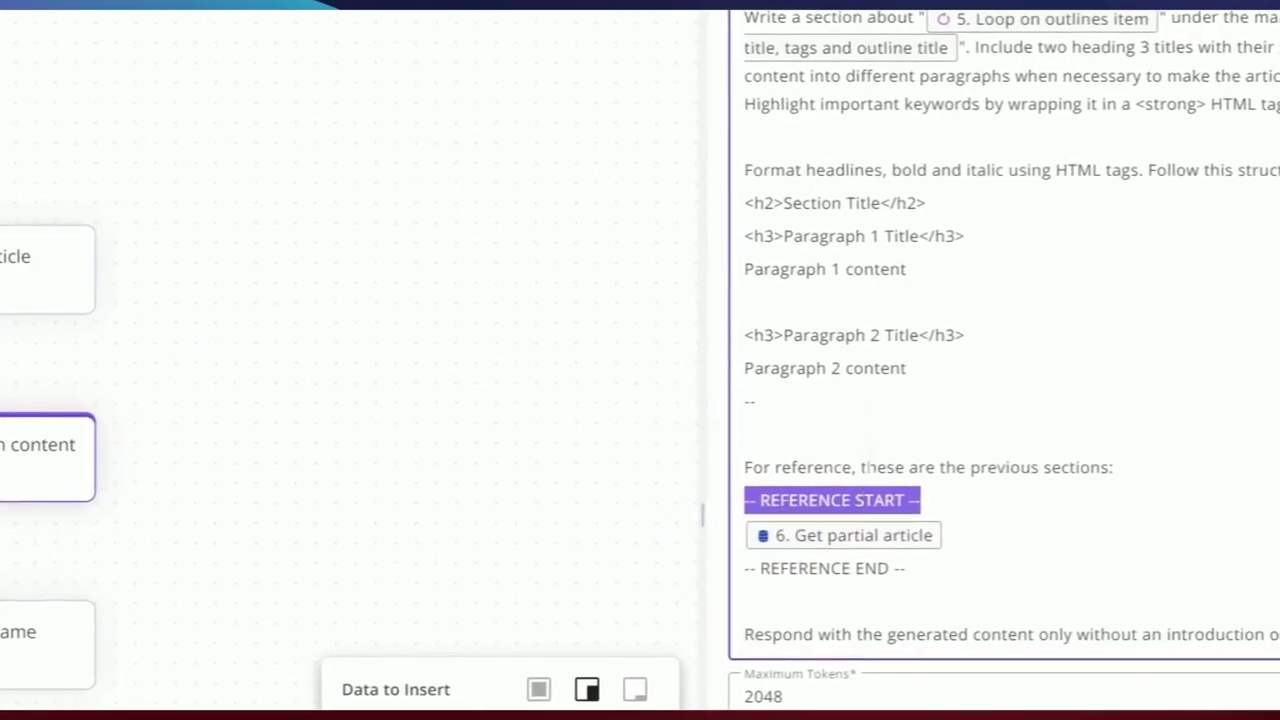
click(866, 467)
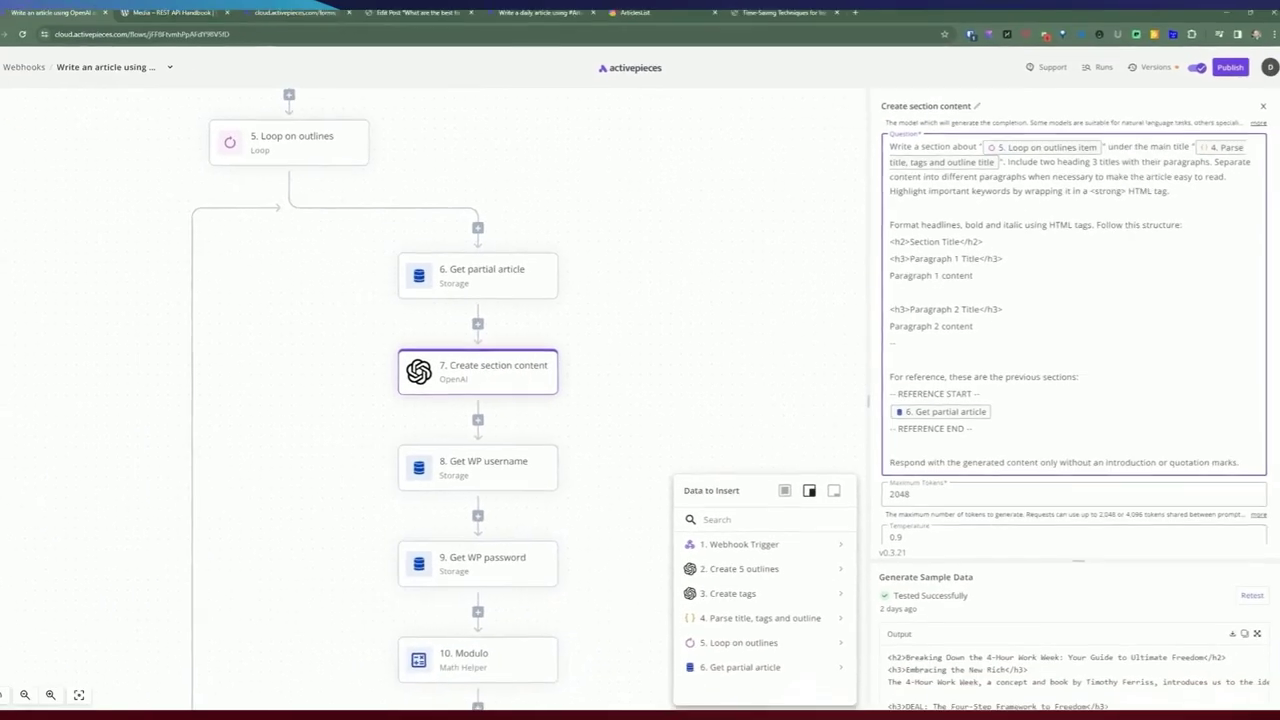
click(907, 394)
key(Return)
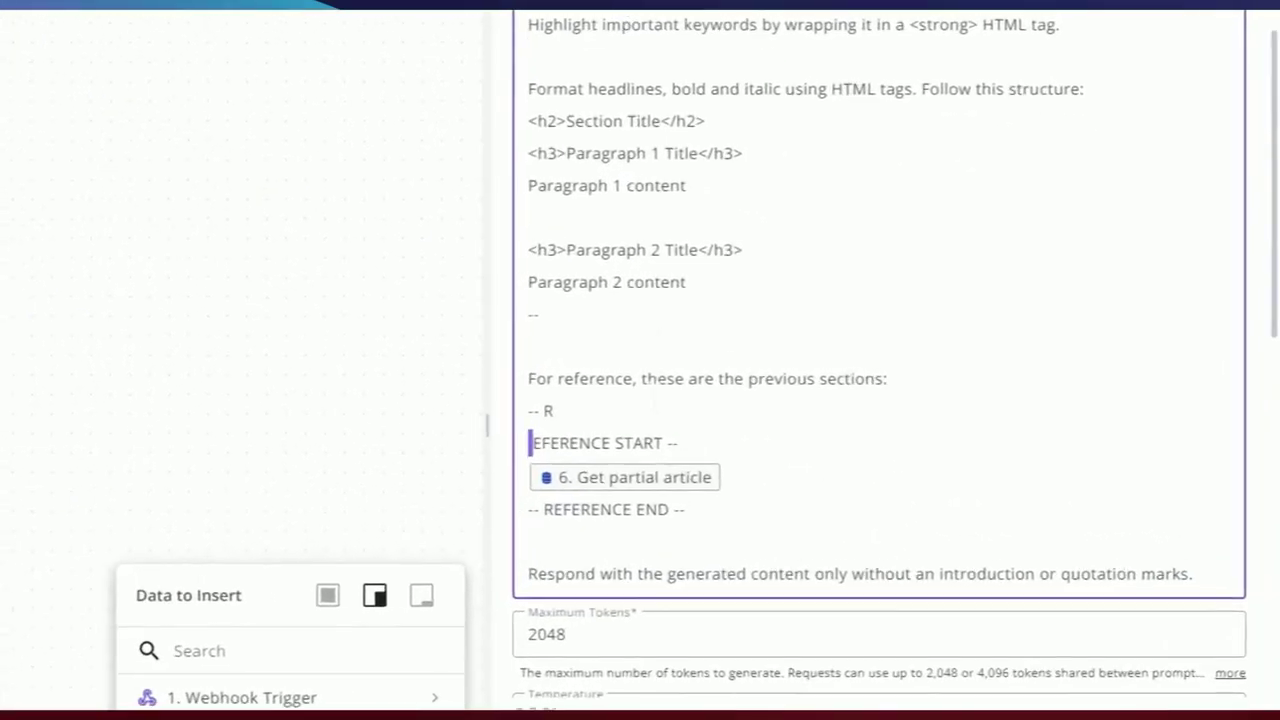
key(BackSpace)
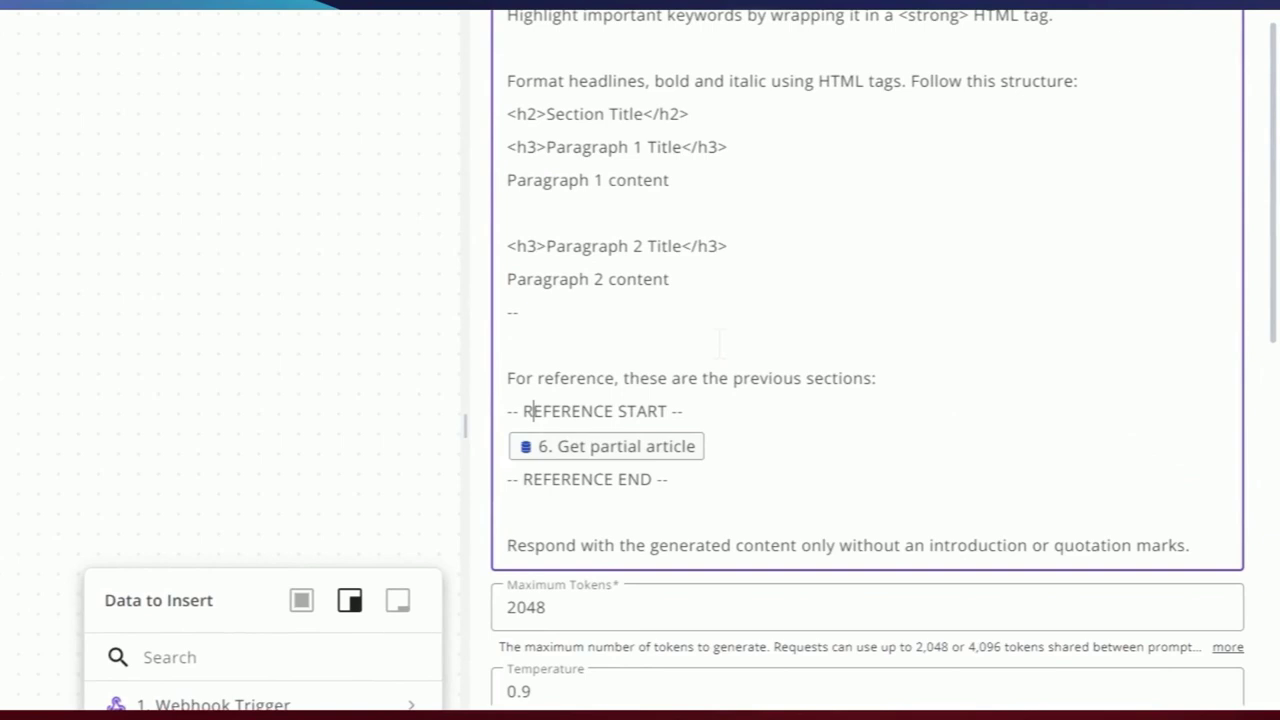
- Highlight the prompt's closing instruction to respond with the generated content only, without an introduction or quotation marks
scroll(720, 343, down, 3)
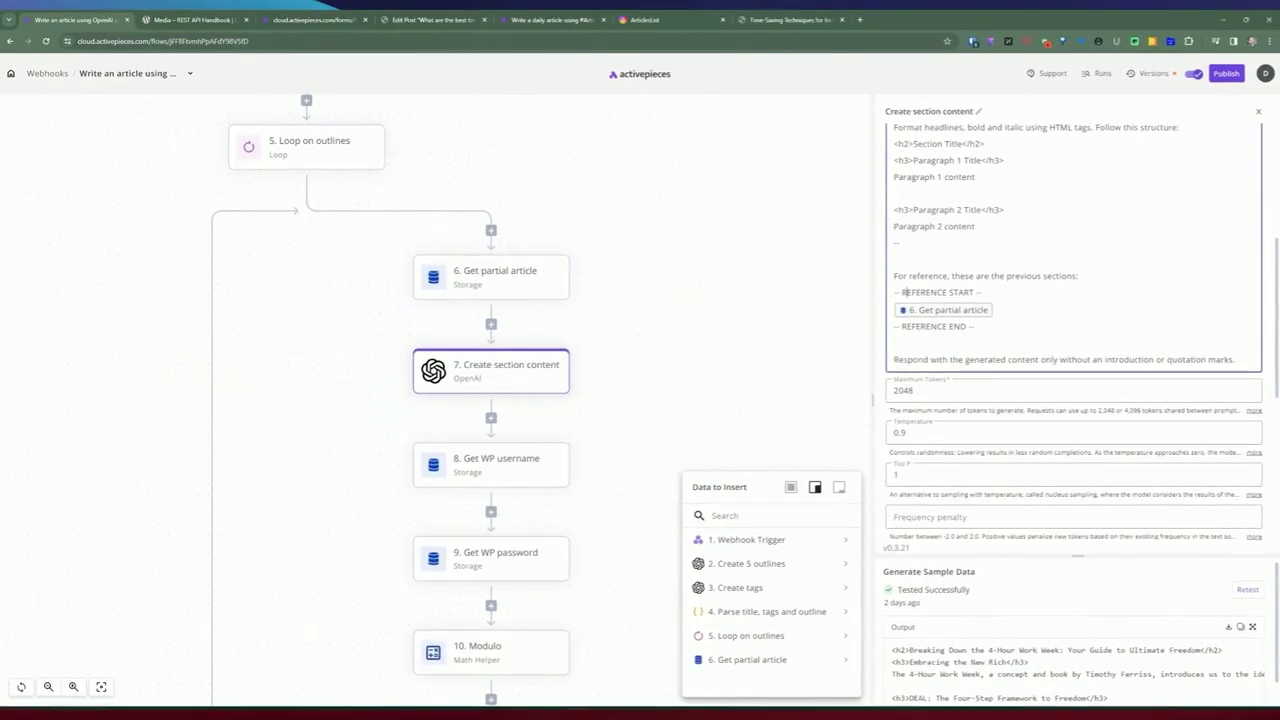
drag(906, 359, 1006, 359)
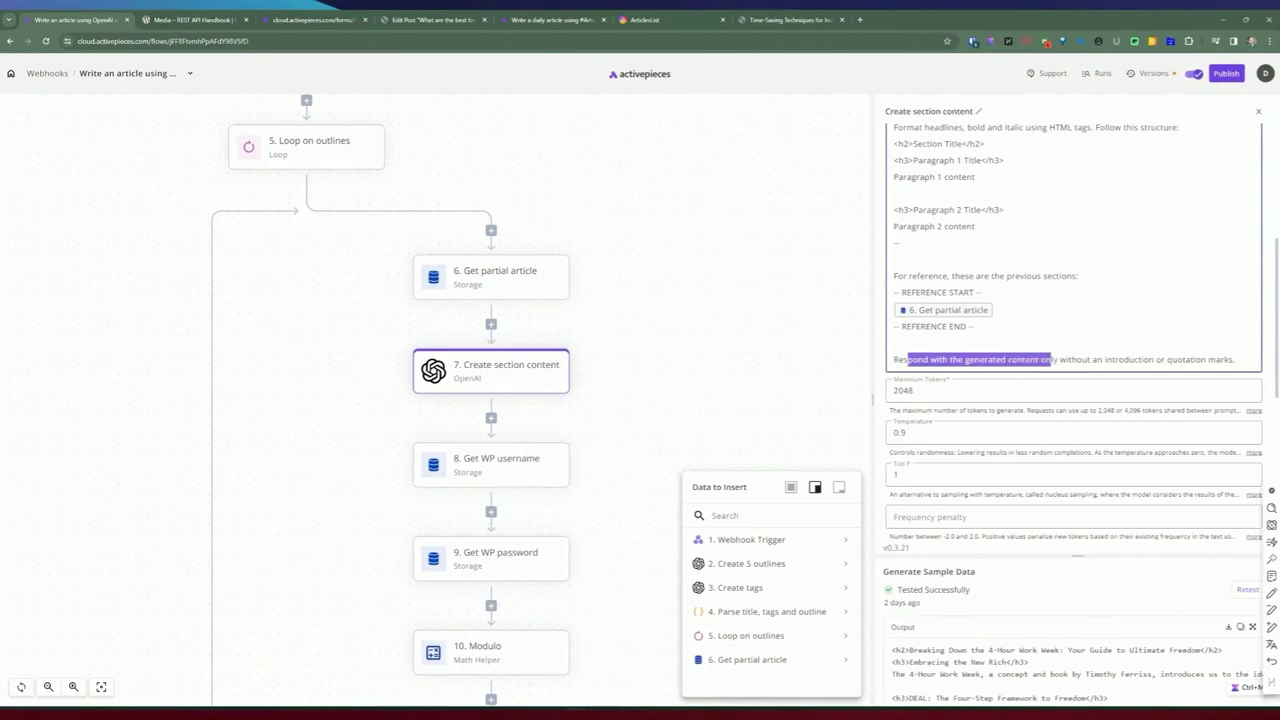
drag(1165, 359, 1184, 359)
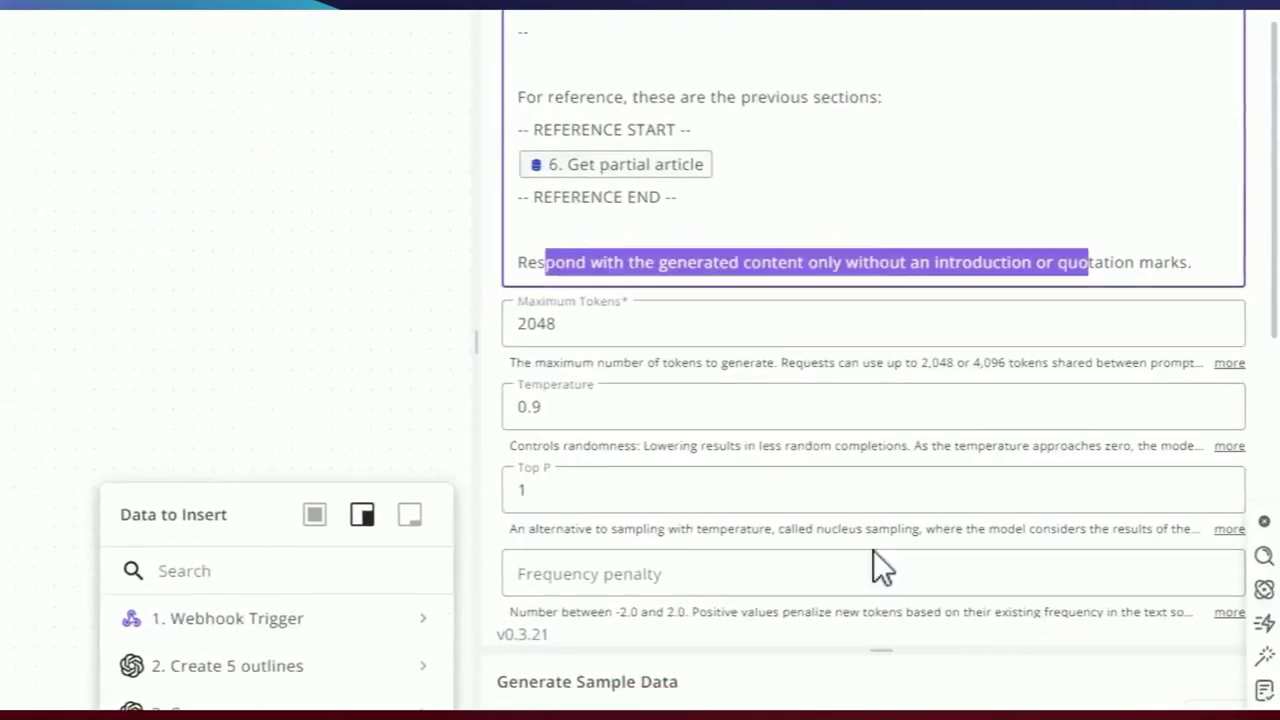
- Enlarge the sample data area of Create section content and examine the headings and paragraphs in its HTML output
scroll(1062, 568, down, 1)
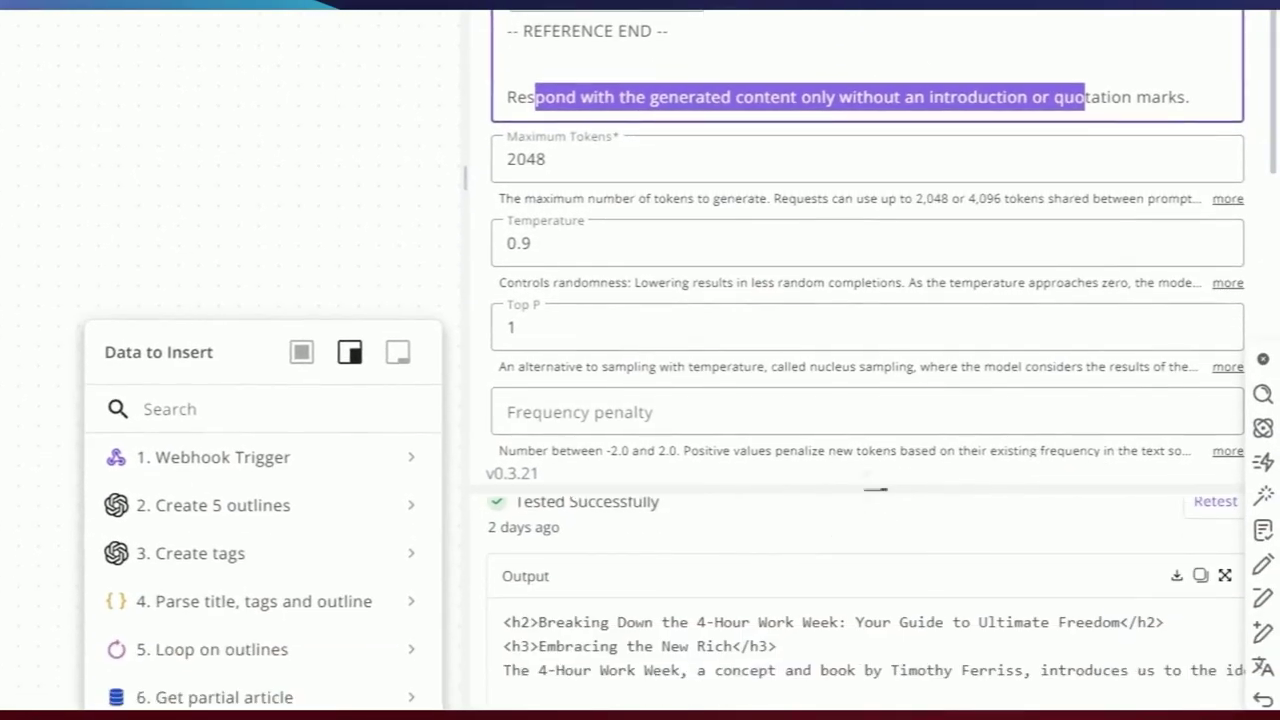
drag(875, 489, 875, 220)
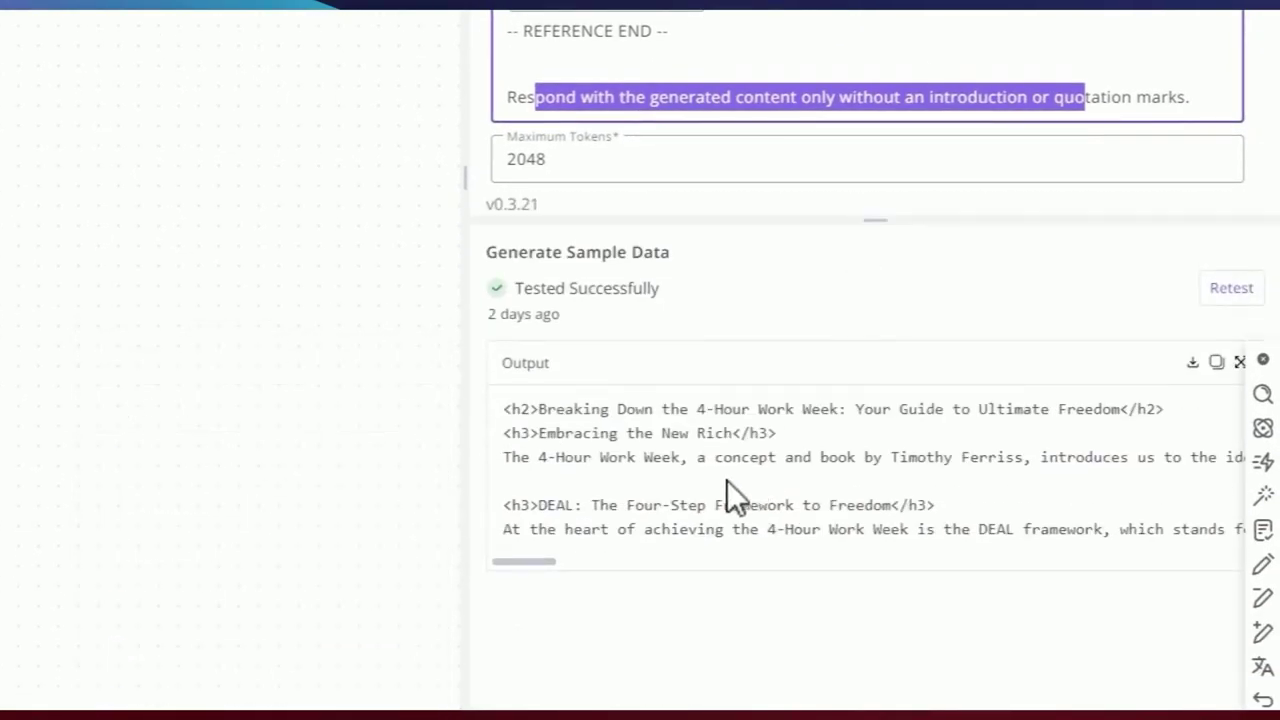
drag(512, 409, 600, 433)
click(521, 505)
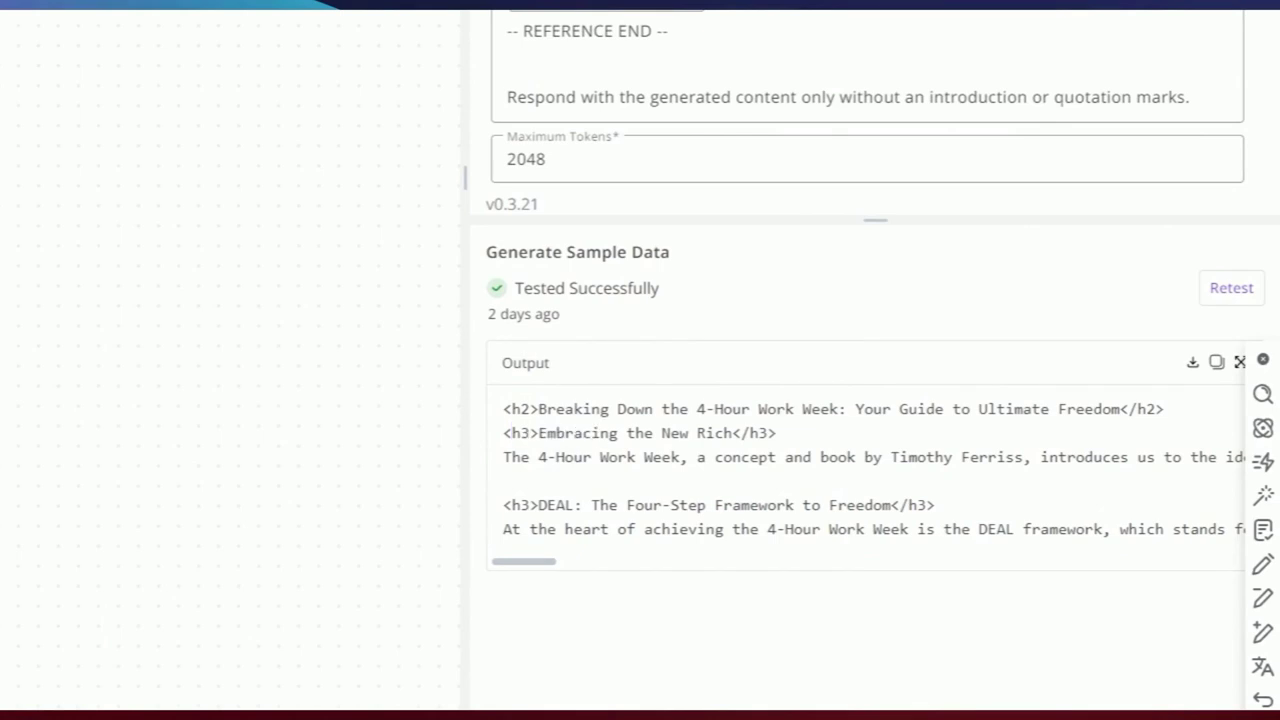
drag(521, 505, 625, 563)
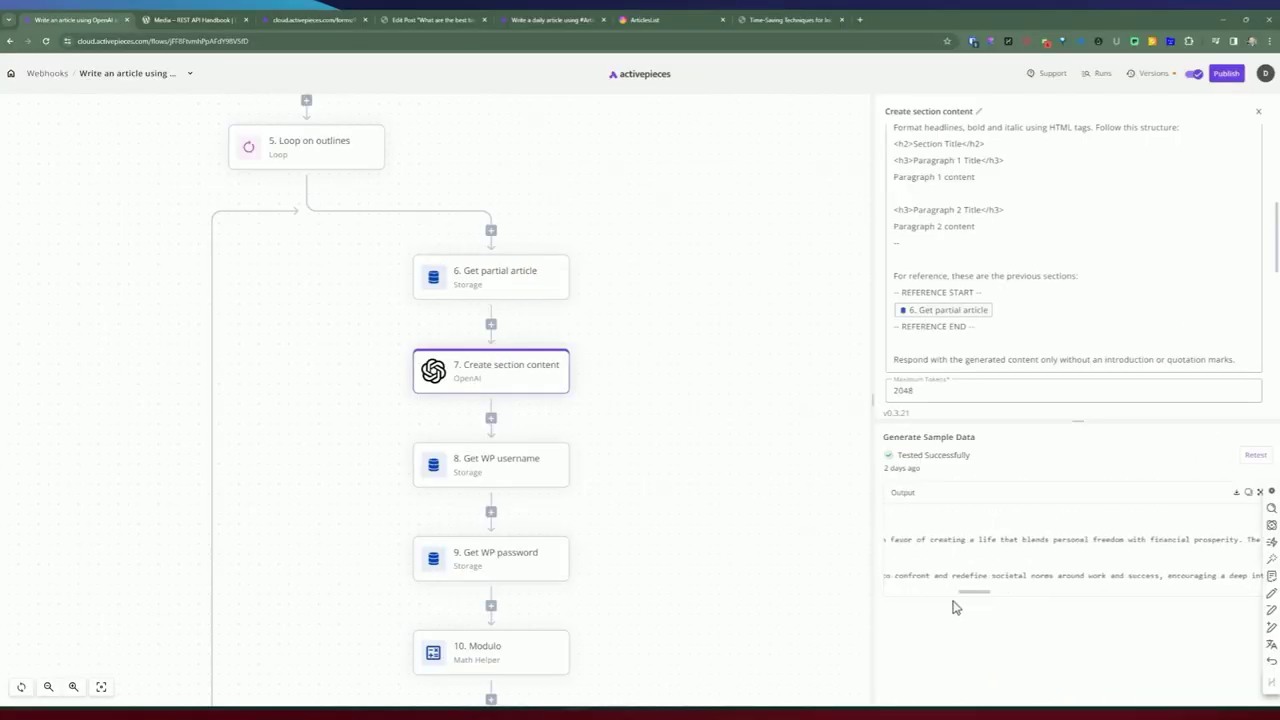
drag(953, 606, 893, 601)
- Open the Modulo step, located after the WordPress username and password steps, to review its two numbers
scroll(491, 462, down, 1)
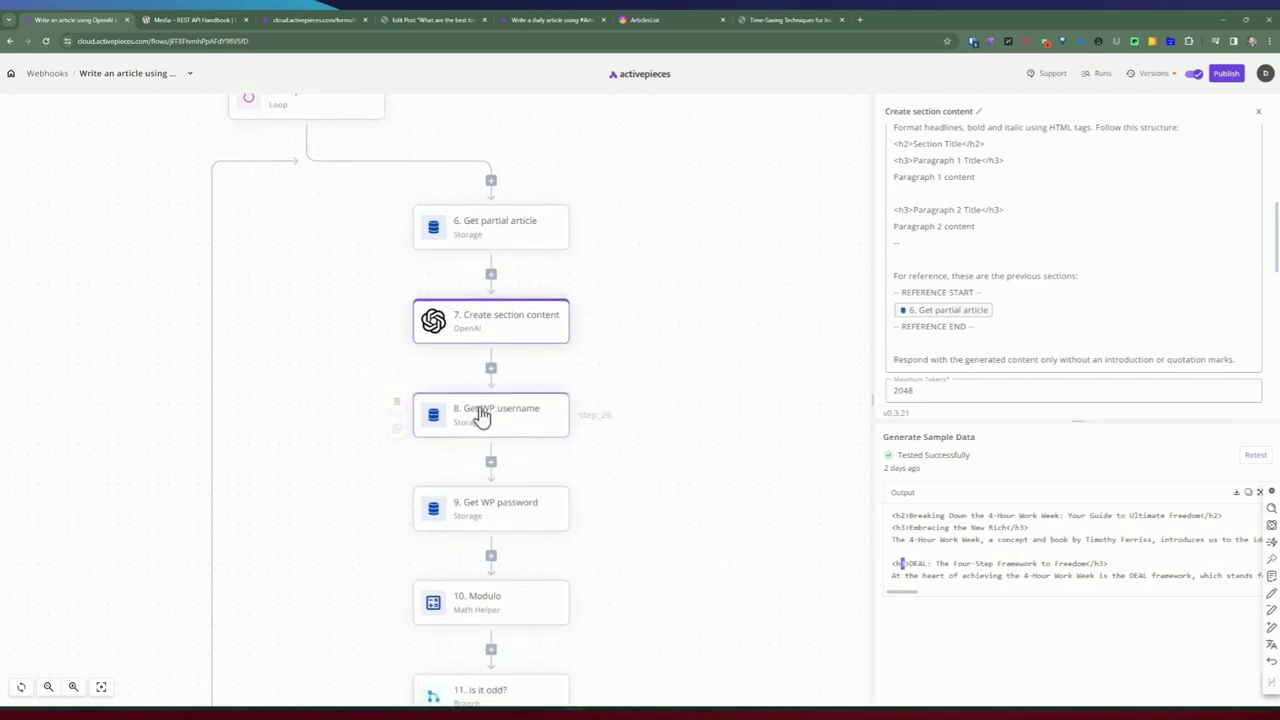
scroll(500, 471, down, 2)
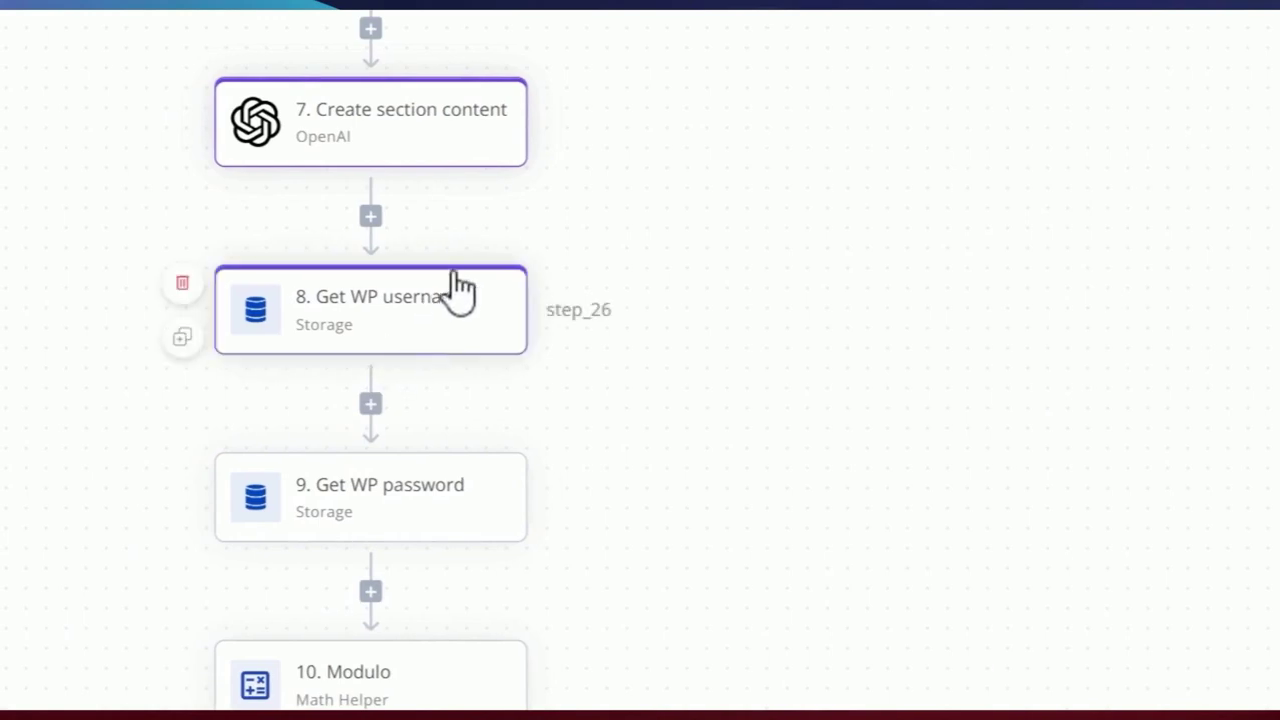
scroll(591, 330, down, 2)
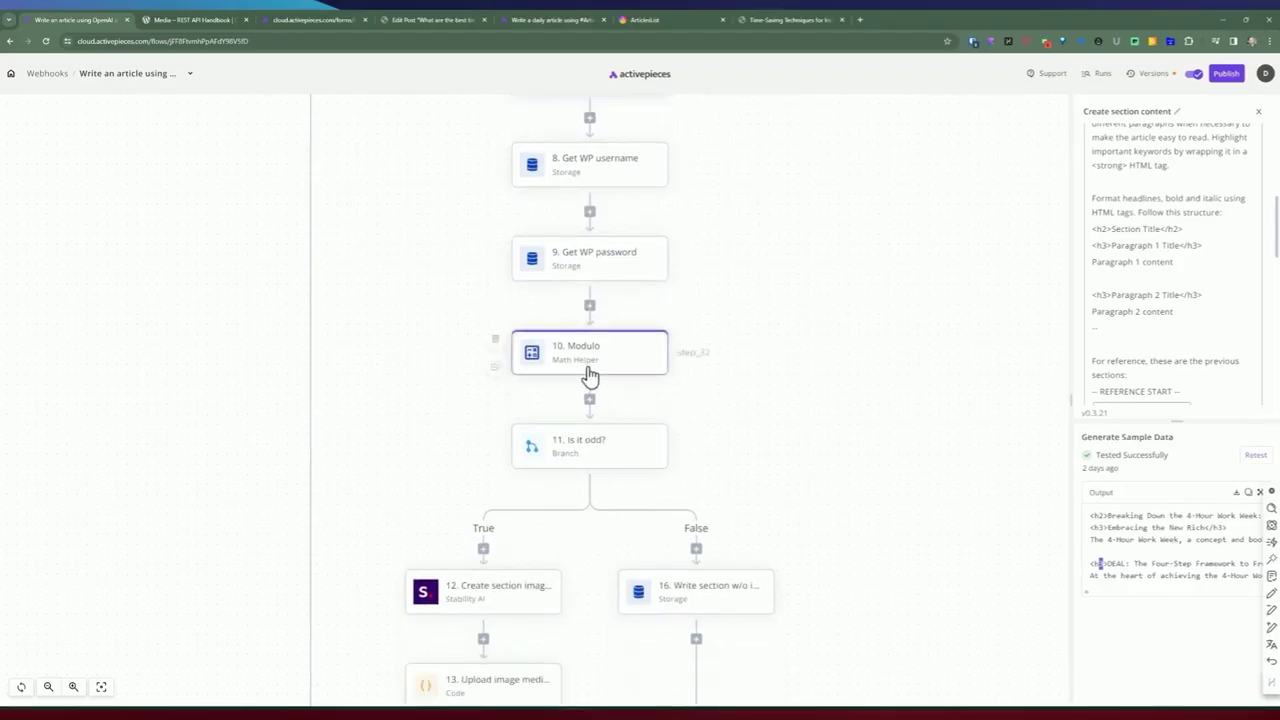
click(590, 375)
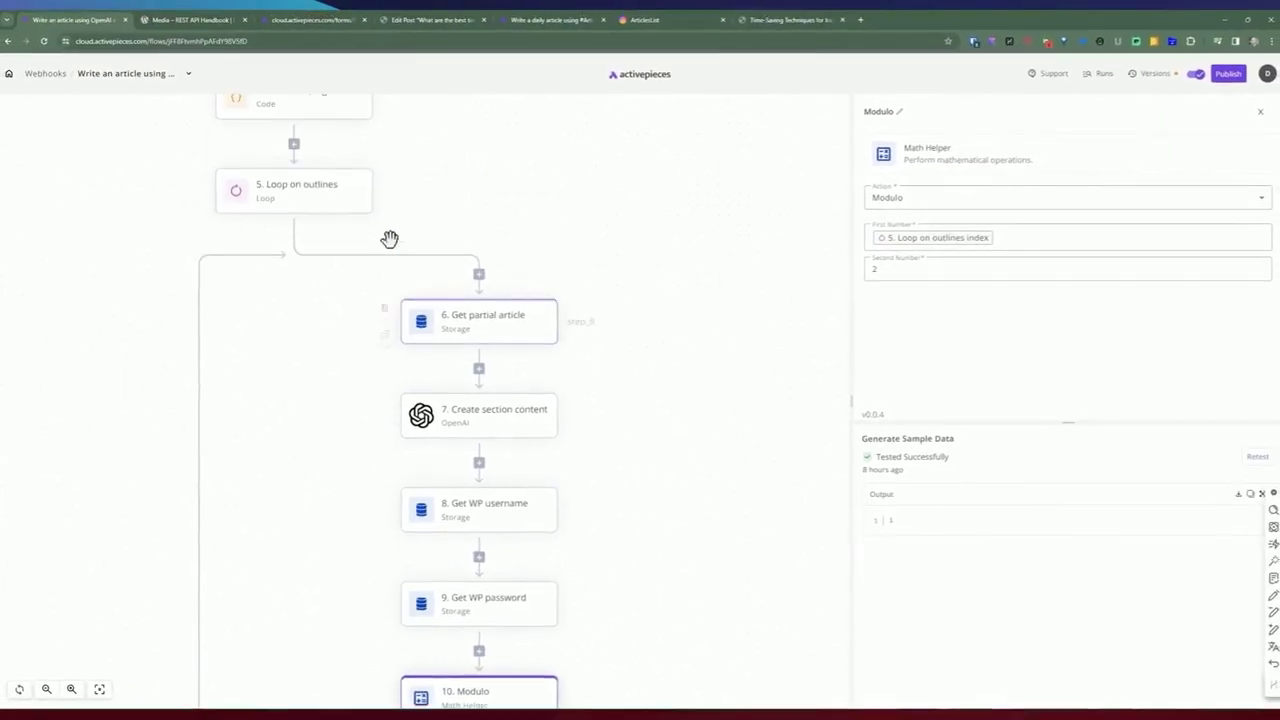
- Open the Loop on outlines step and examine the index value in its sample output
click(313, 206)
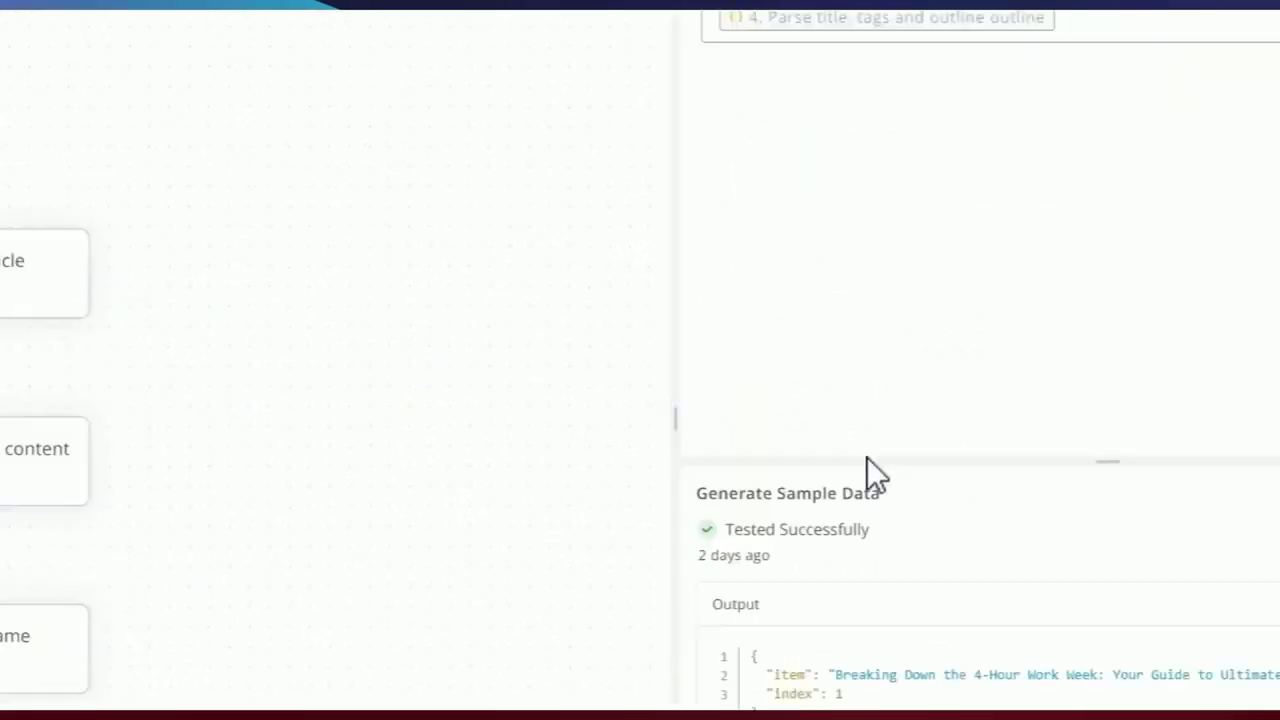
drag(936, 537, 893, 537)
click(617, 531)
drag(621, 518, 544, 517)
- Open the "Is it odd?" branch step to review its condition and its True and False paths
scroll(345, 305, down, 4)
click(300, 238)
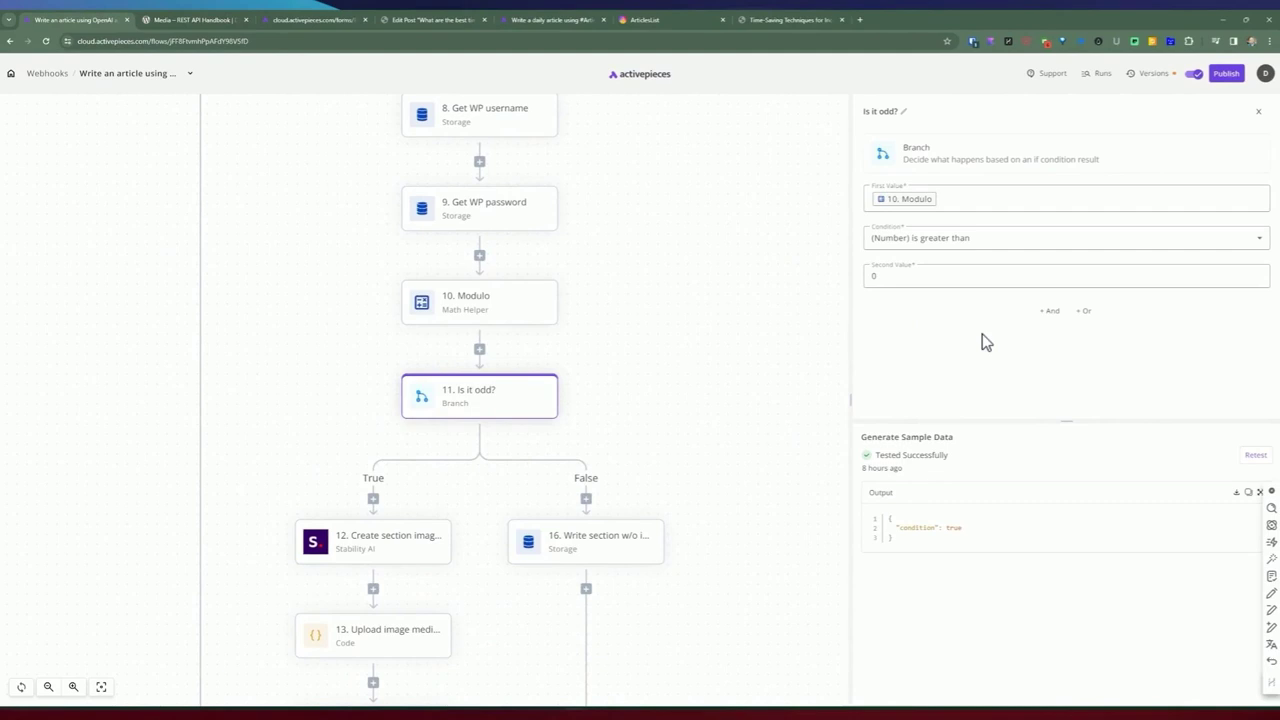
scroll(440, 382, down, 1)
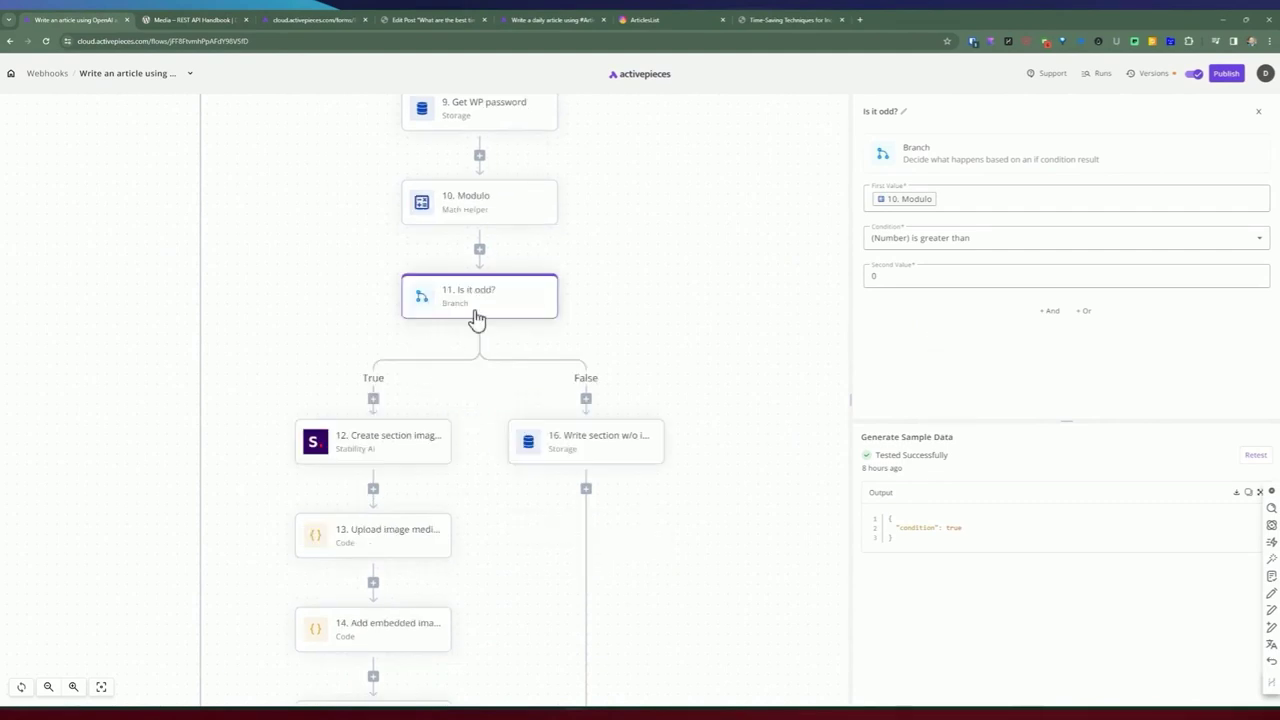
- Open the Create section image step on the True path and check its available Stability AI actions, keeping Custom API Call
click(385, 445)
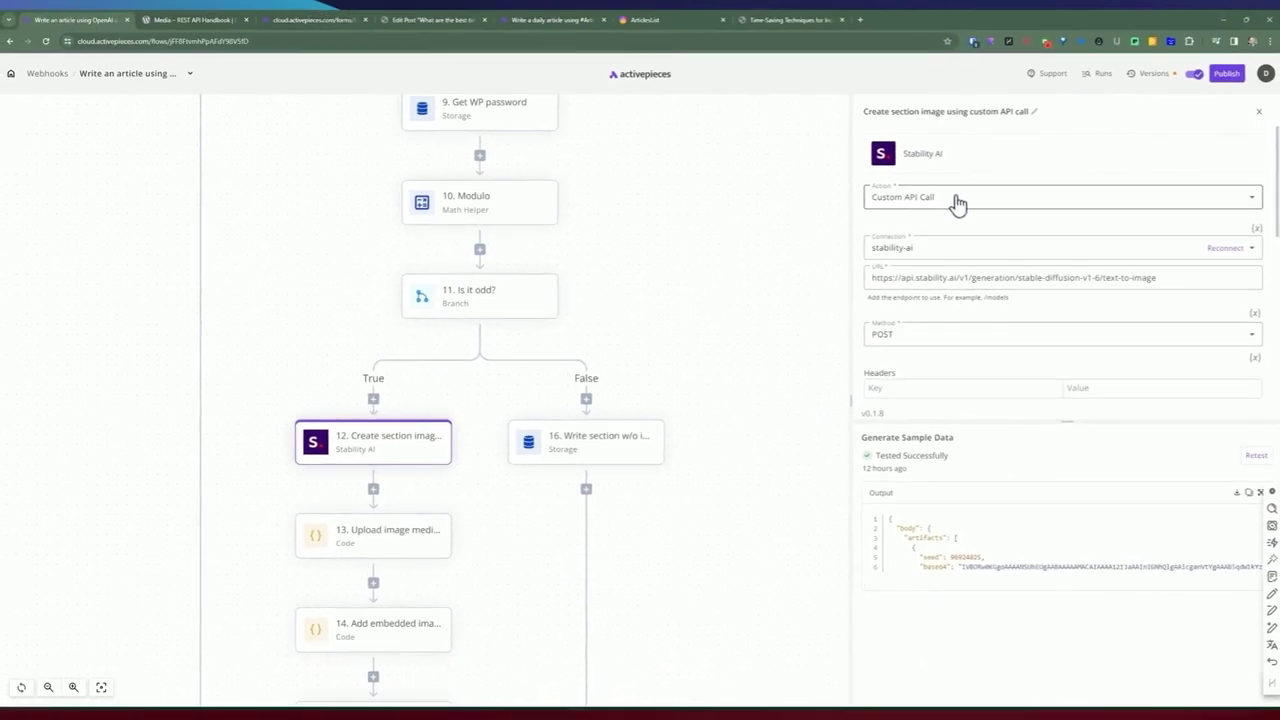
click(940, 197)
click(934, 174)
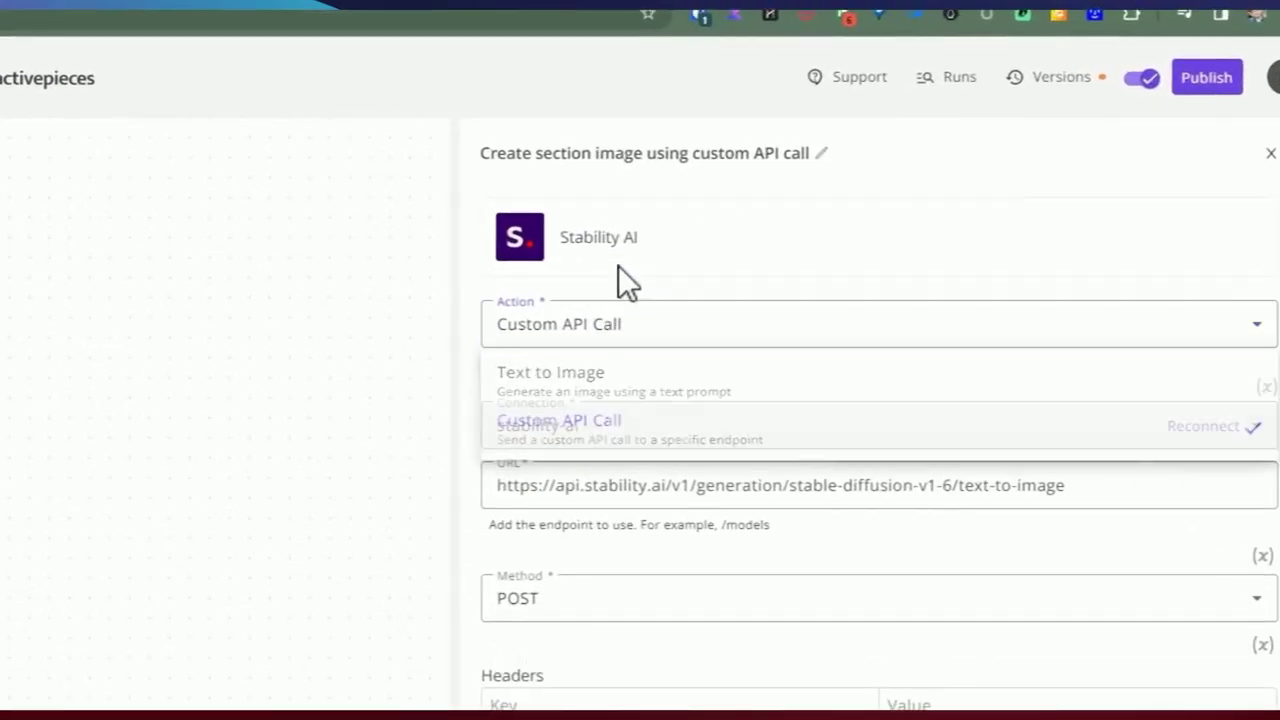
click(626, 328)
click(612, 333)
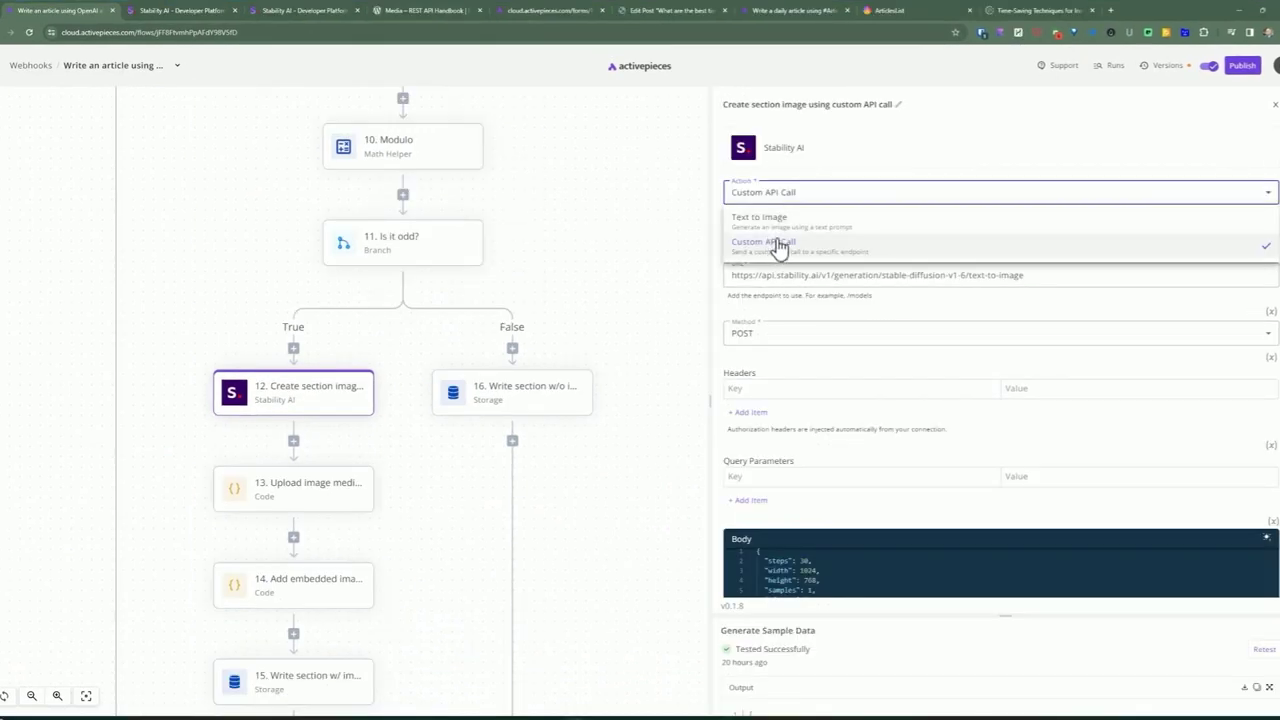
click(837, 177)
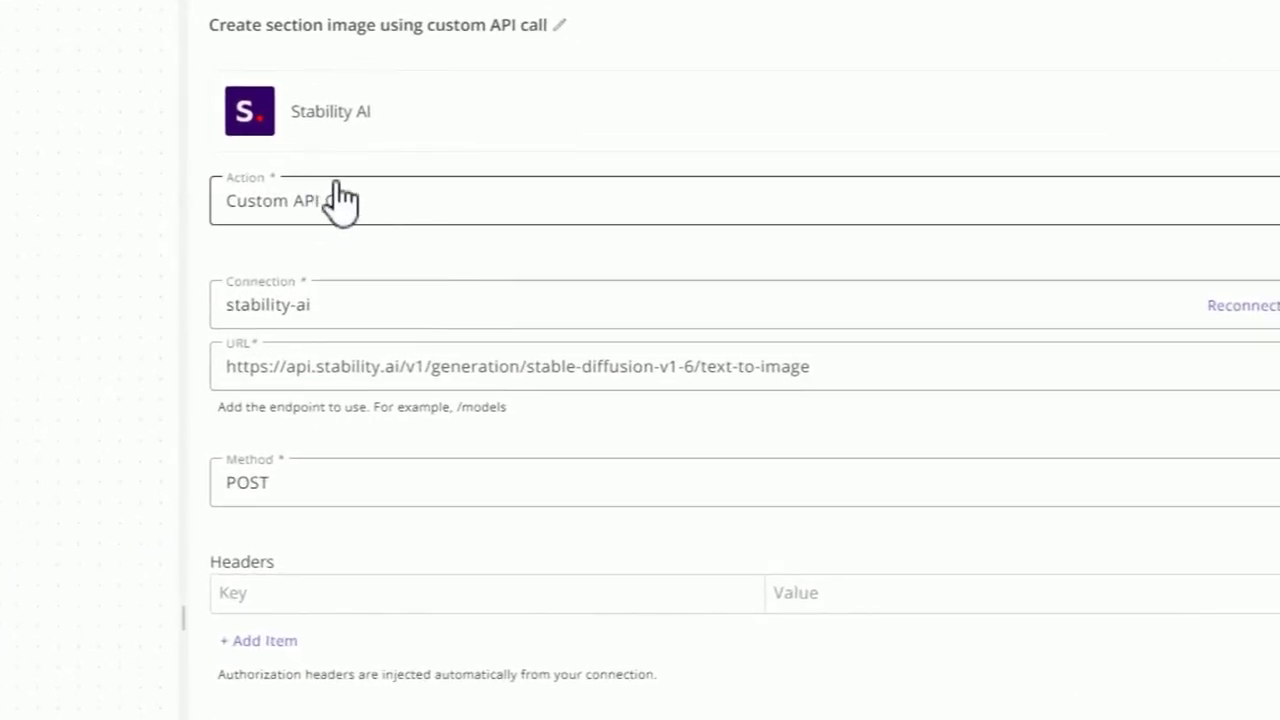
- Review the stability-ai connection's reconnect dialog, and switch to the text-to-image reference in the Stability AI developer docs
click(1240, 305)
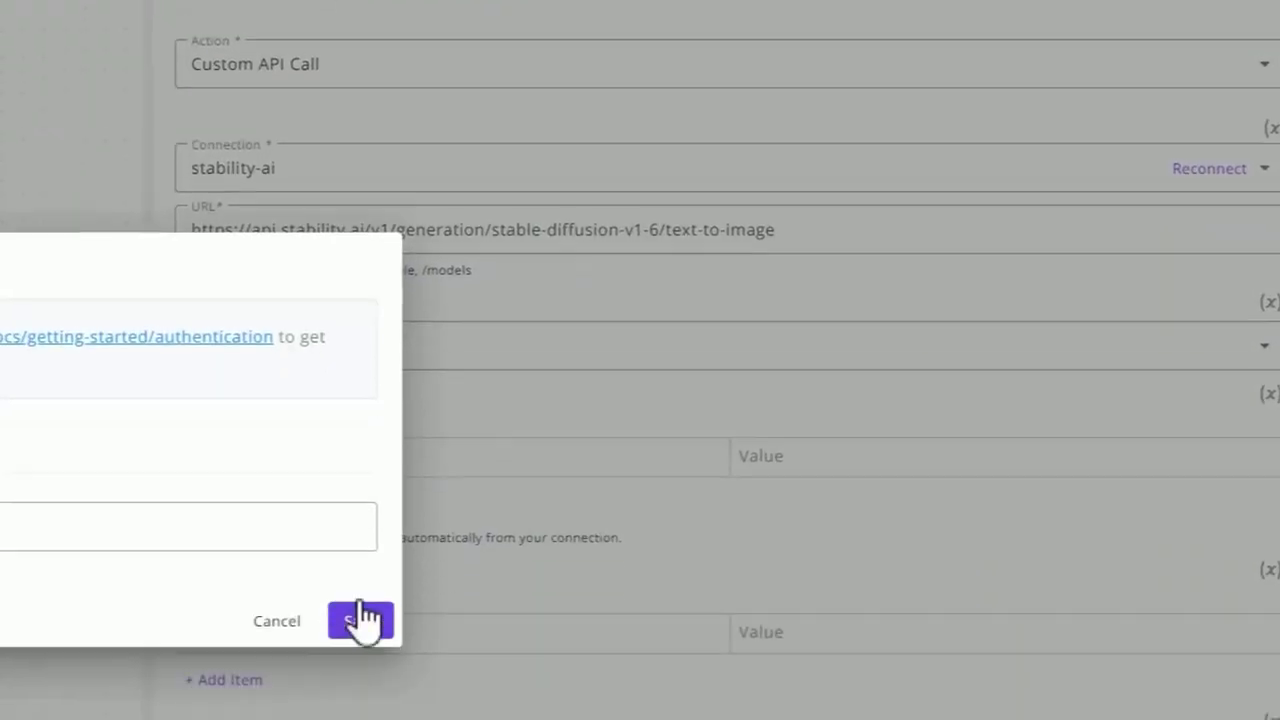
click(246, 719)
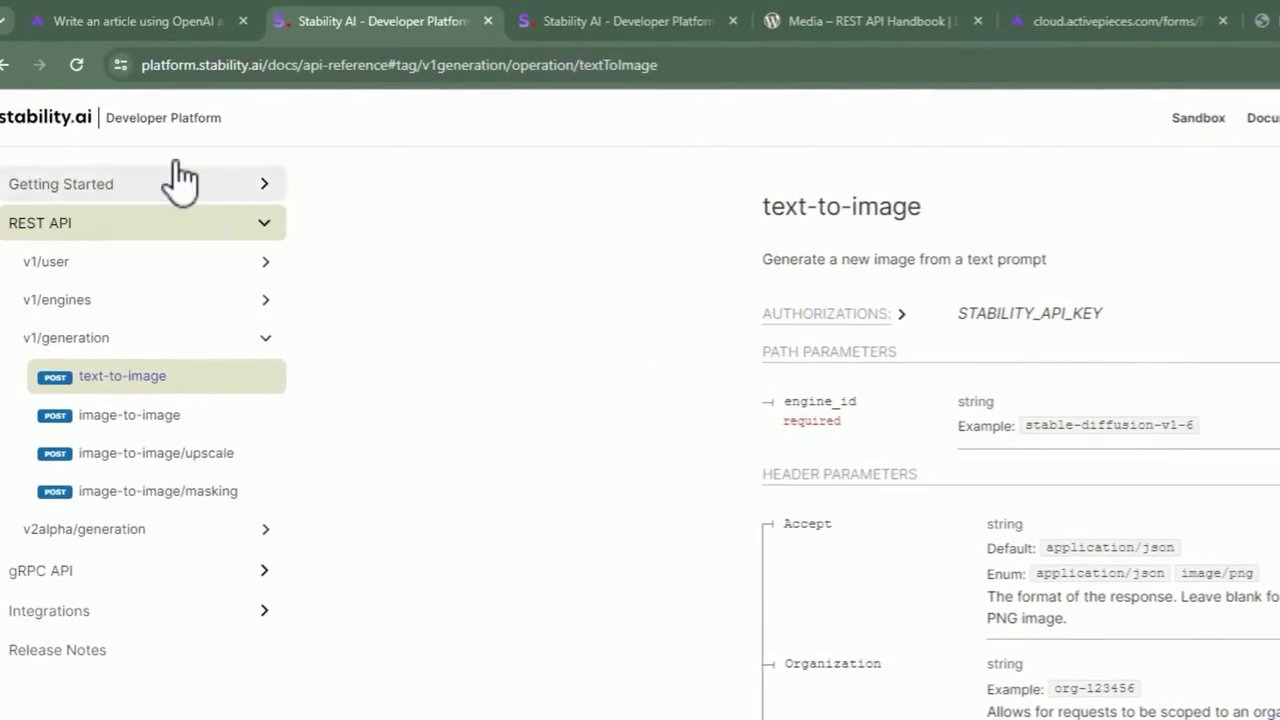
click(209, 66)
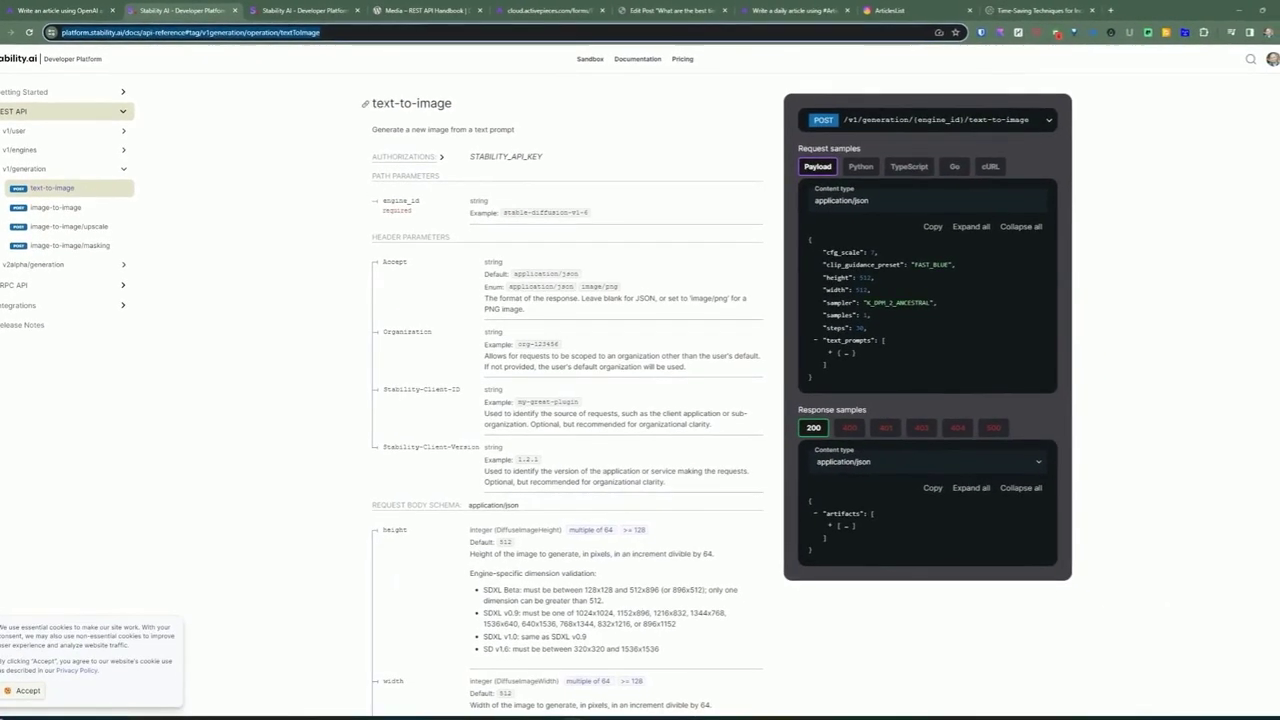
click(841, 207)
drag(372, 103, 418, 103)
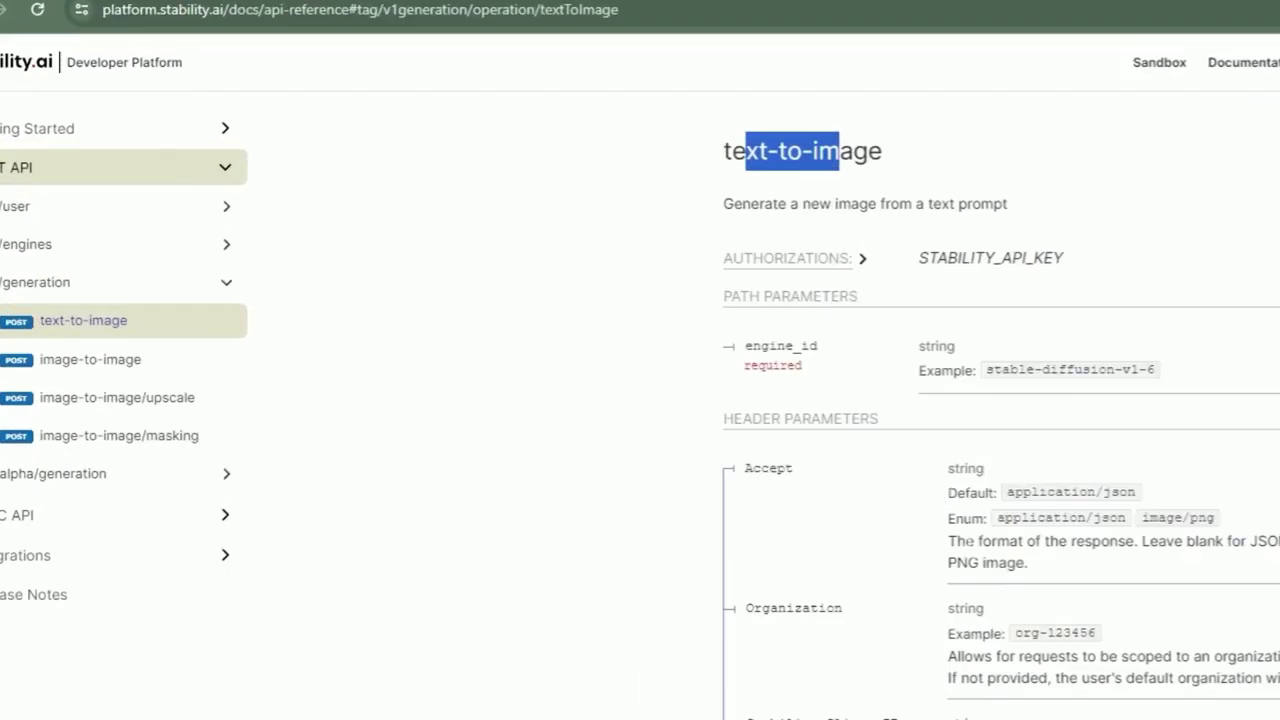
- Compare the section image step's available Stability AI actions with the docs' text-to-image operation, keeping Custom API Call
click(60, 10)
click(1122, 372)
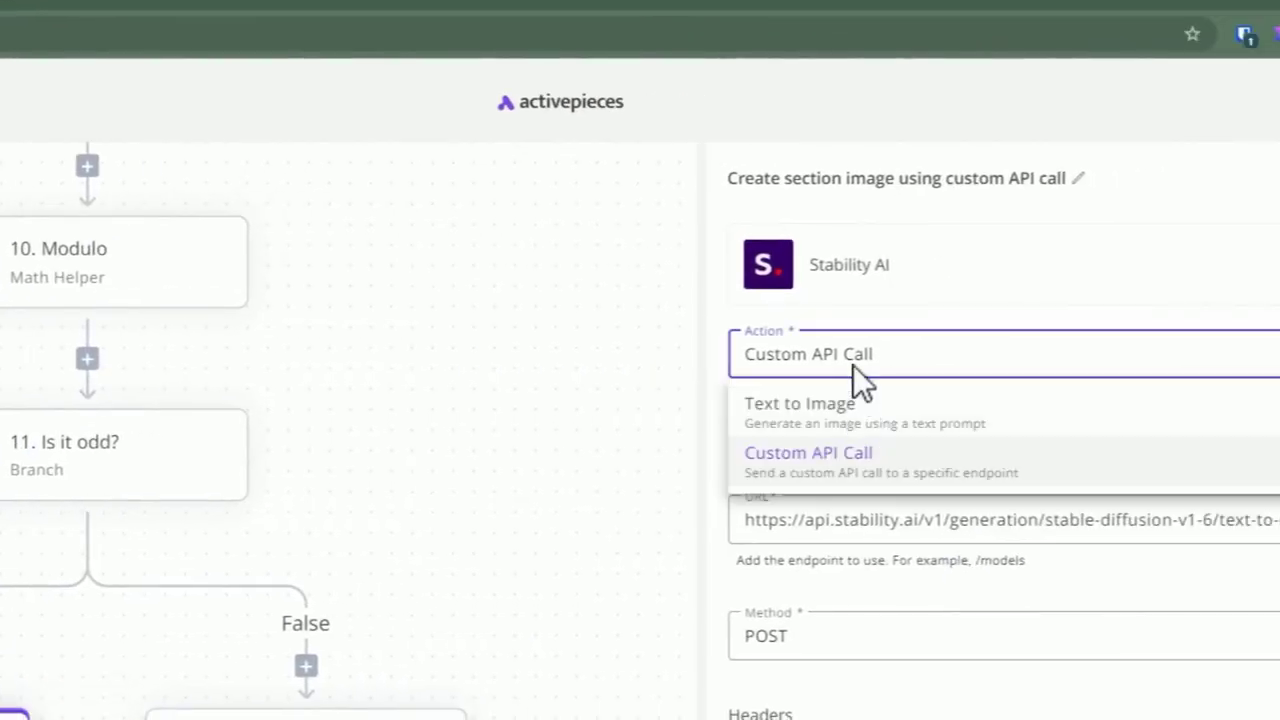
click(897, 337)
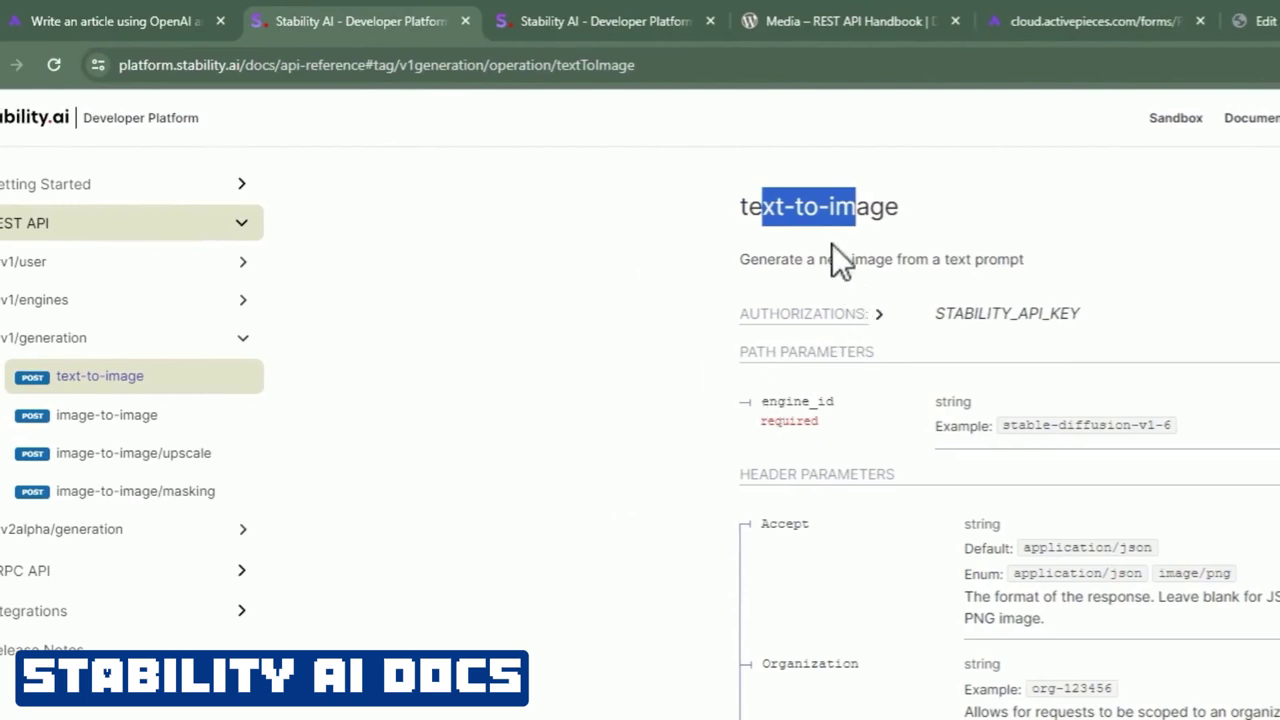
click(840, 260)
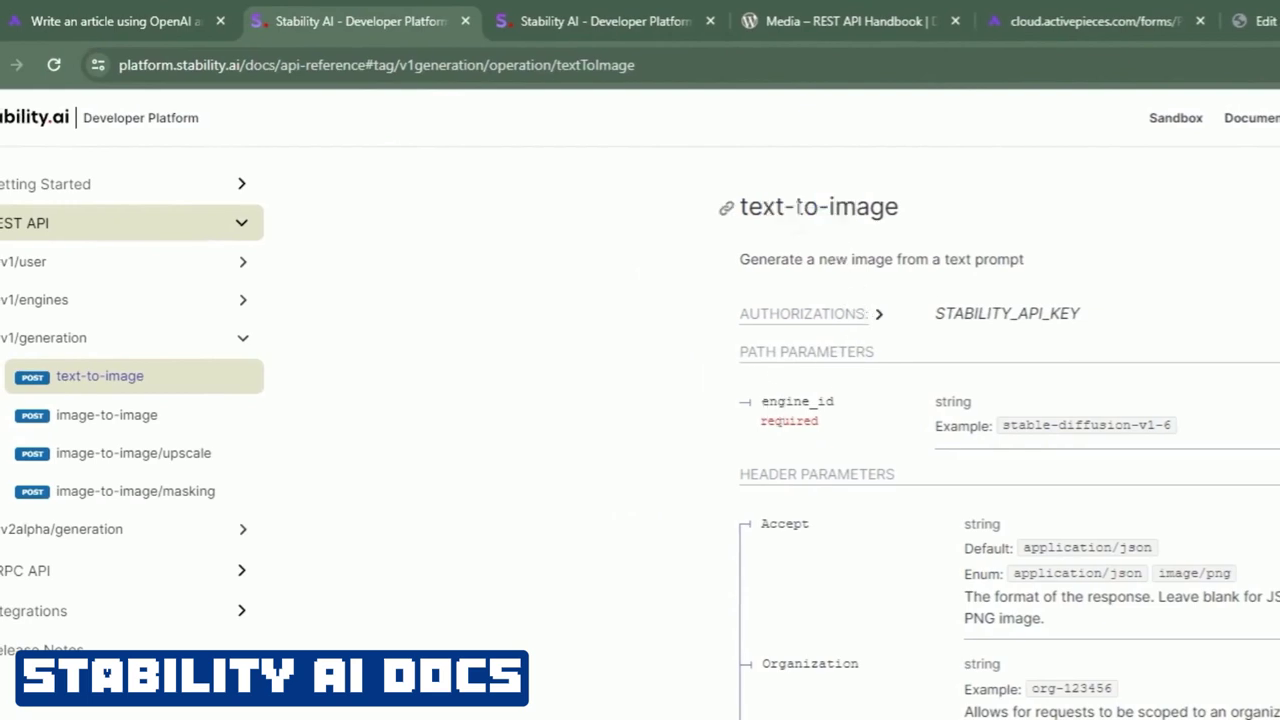
- Examine the text-to-image operation under v1/generation, checking its authorization and the example engine_id path parameter
scroll(918, 462, up, 3)
scroll(871, 515, down, 1)
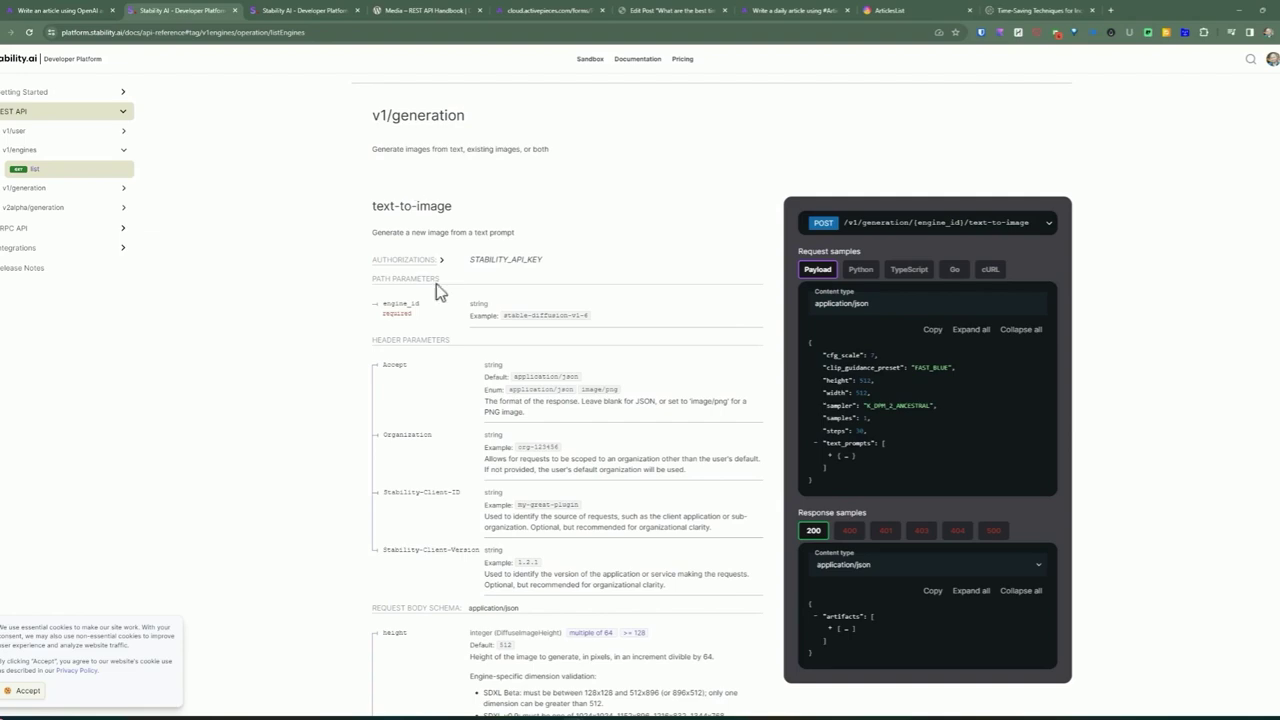
scroll(438, 265, down, 1)
drag(478, 208, 517, 208)
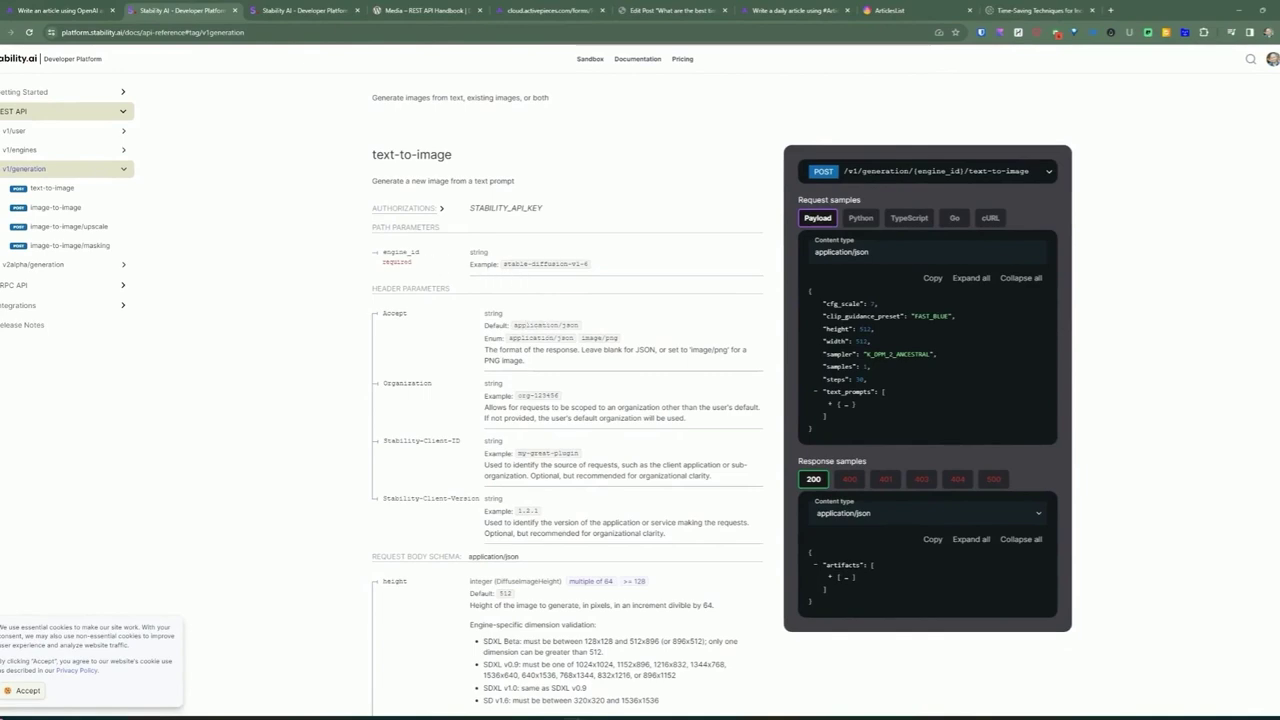
drag(507, 264, 580, 265)
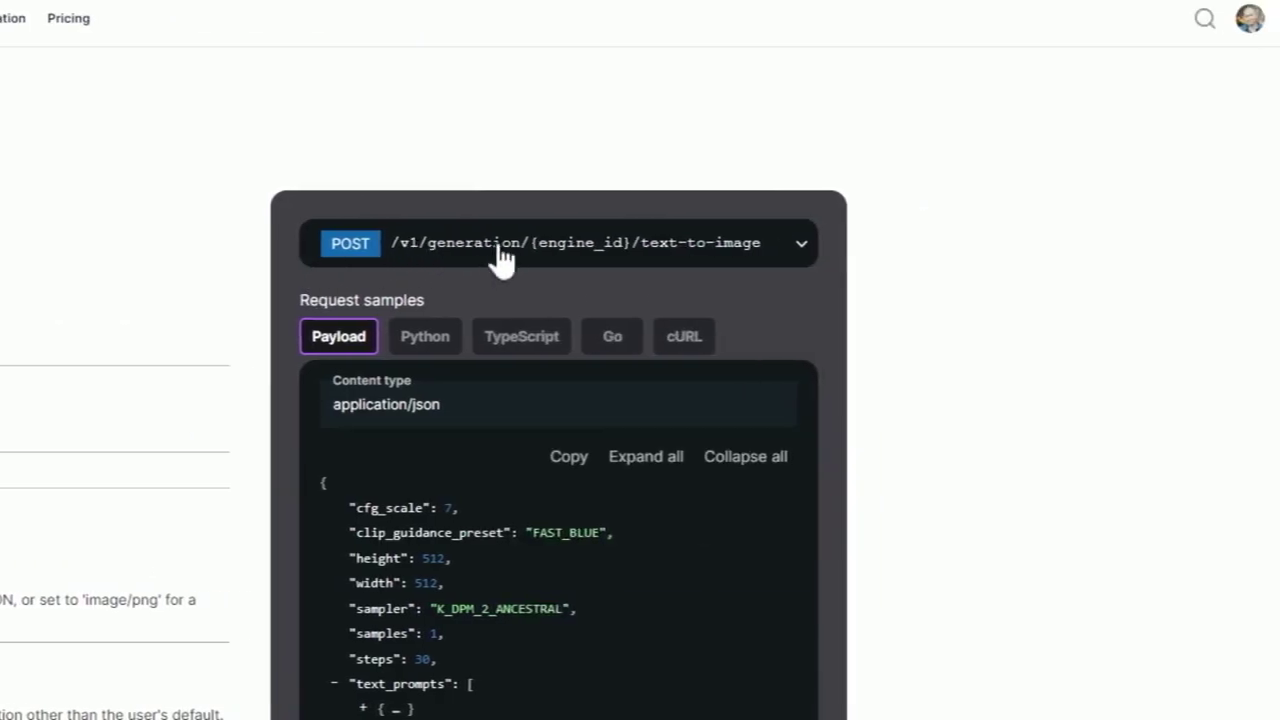
- Expand the POST endpoint above the request samples and highlight its full URL
click(503, 250)
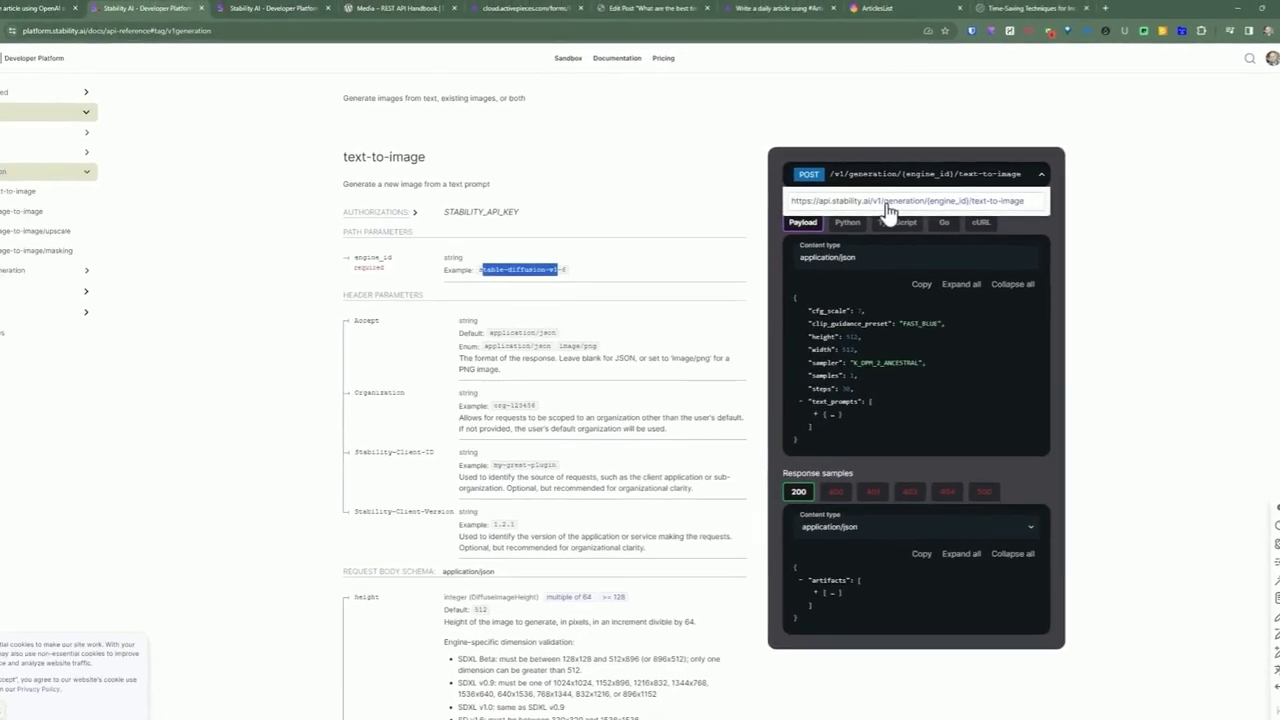
triple_click(955, 204)
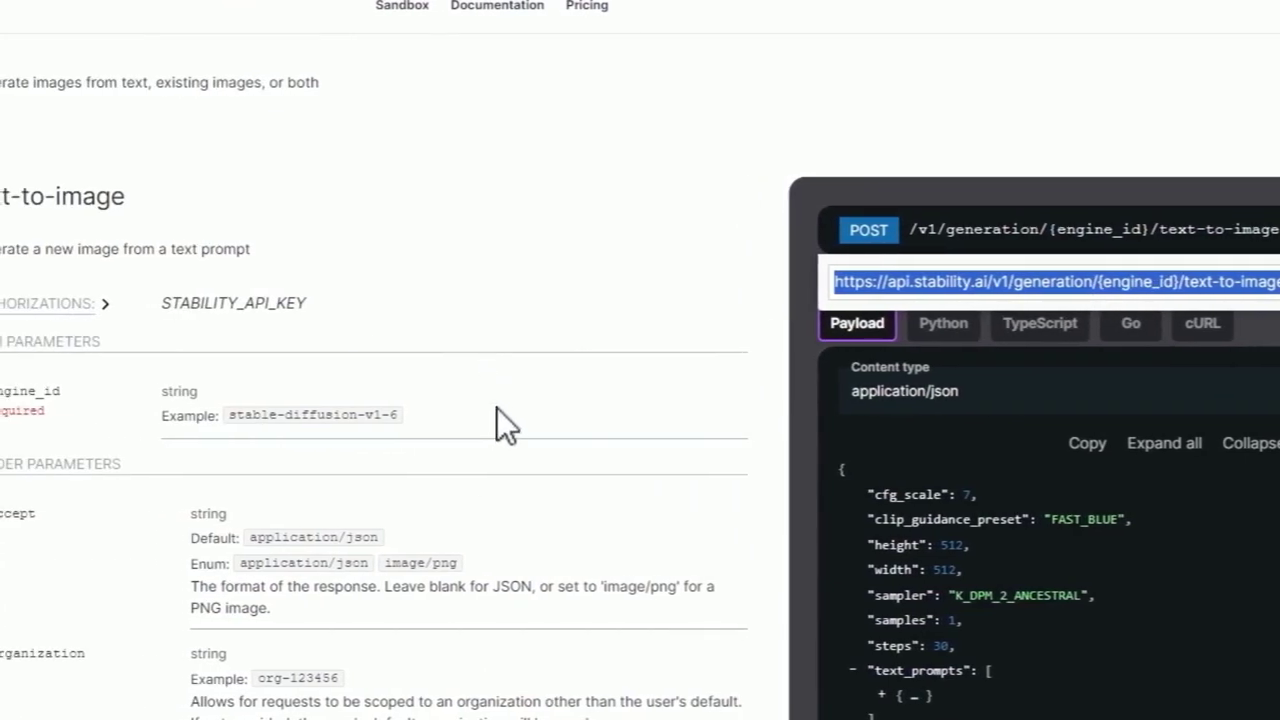
click(497, 407)
- Examine the header parameters, focusing on Accept and its application/json and image/png response formats
scroll(489, 435, down, 3)
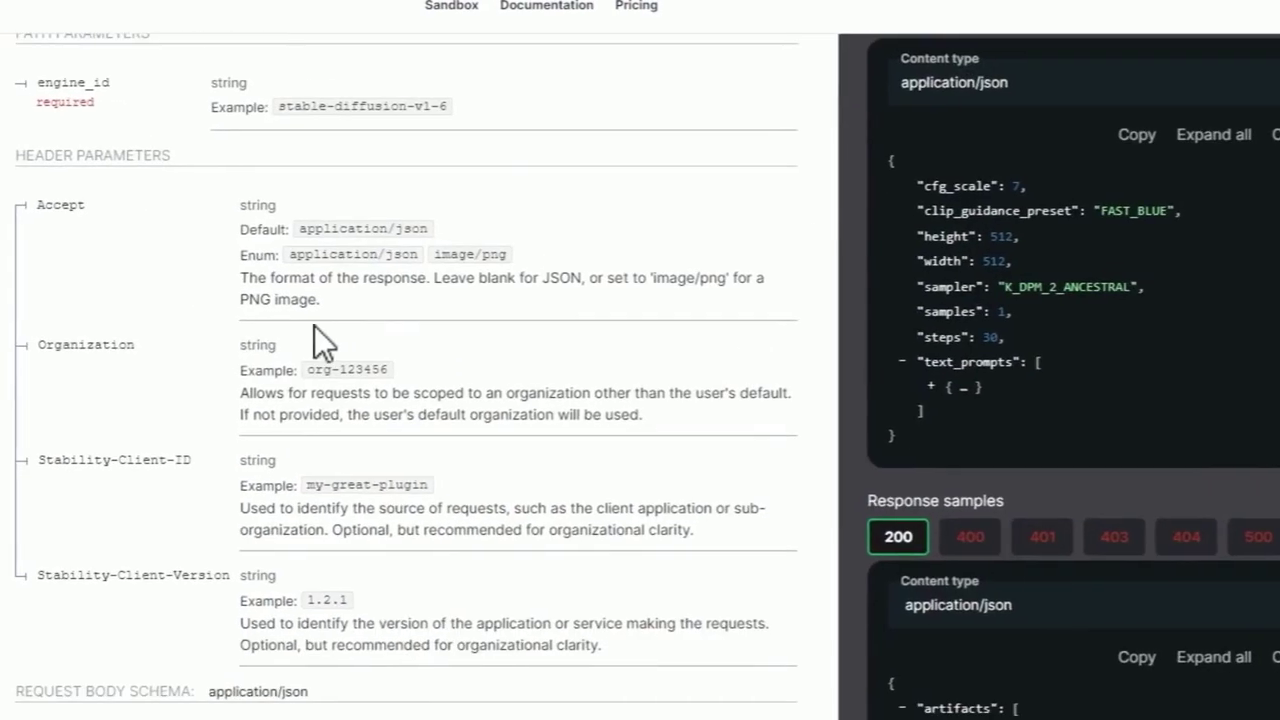
drag(212, 229, 256, 229)
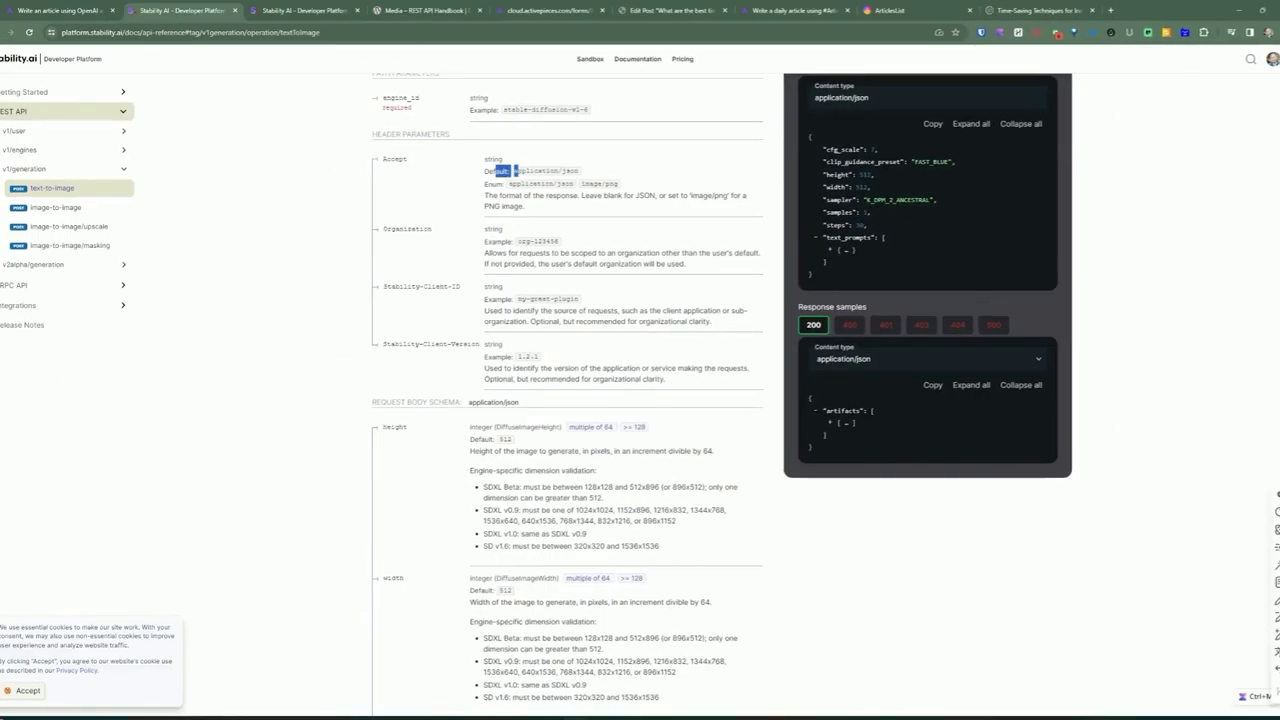
click(516, 177)
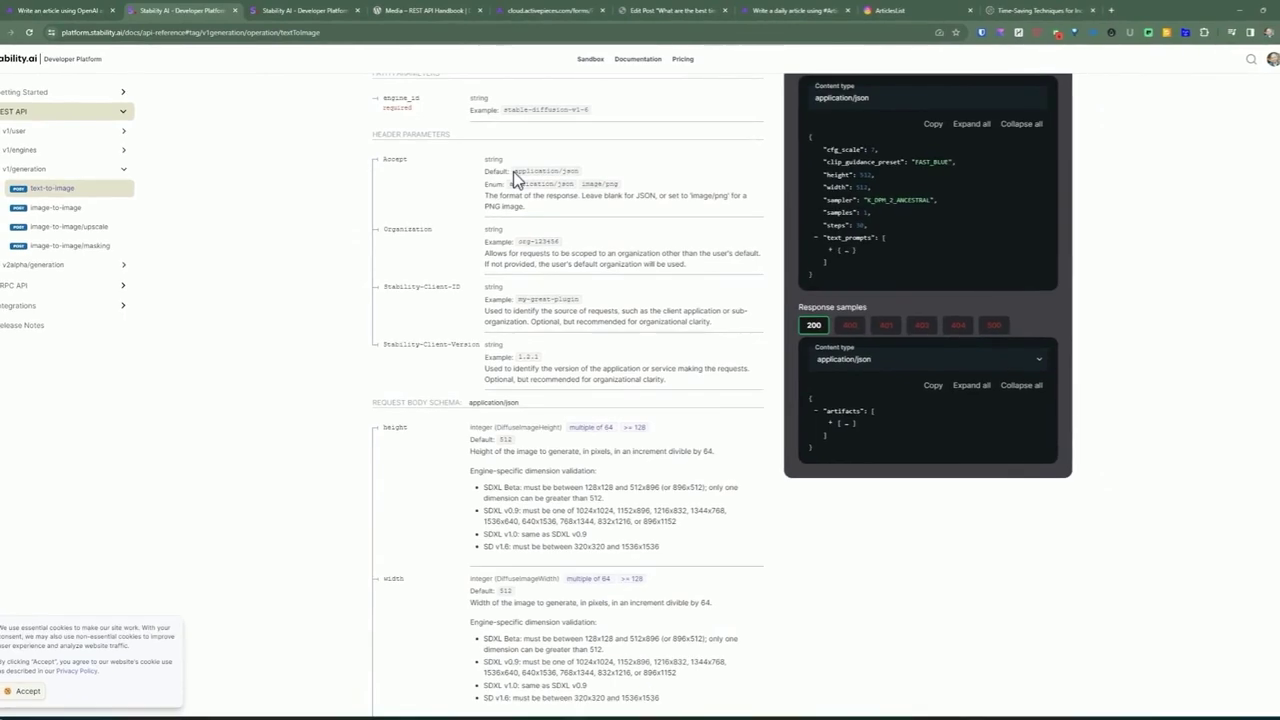
drag(580, 184, 622, 190)
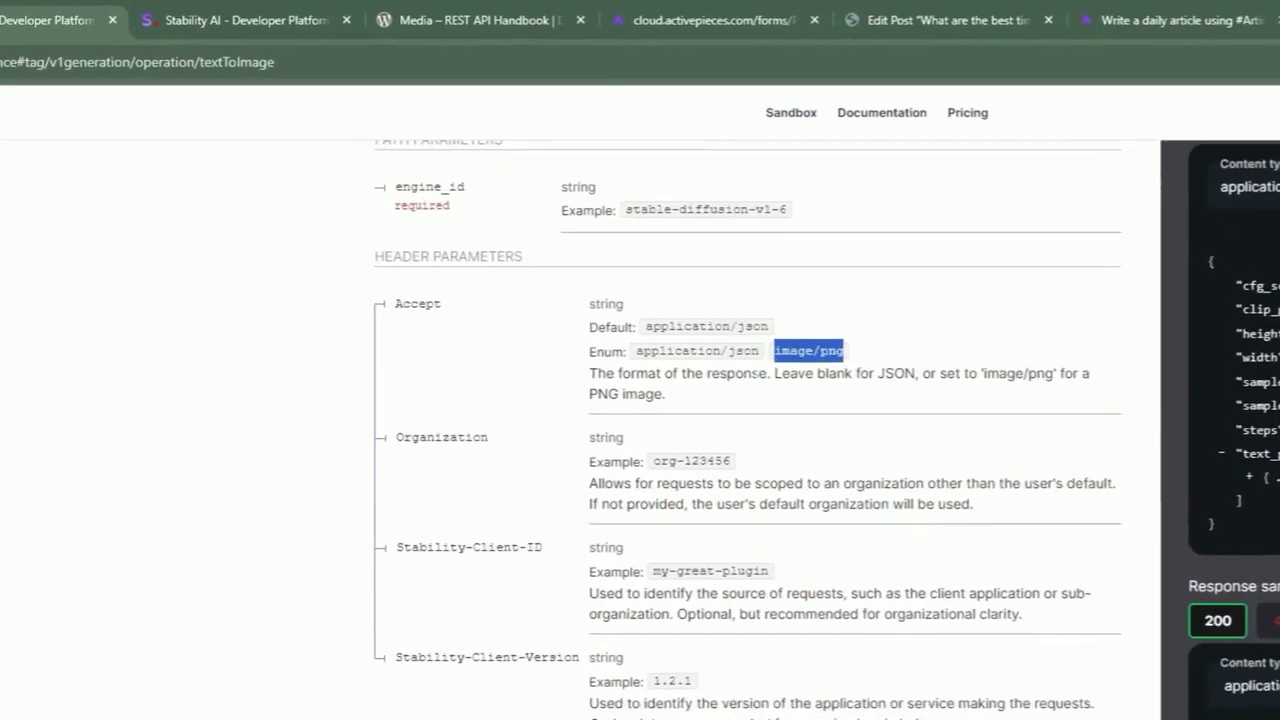
double_click(395, 160)
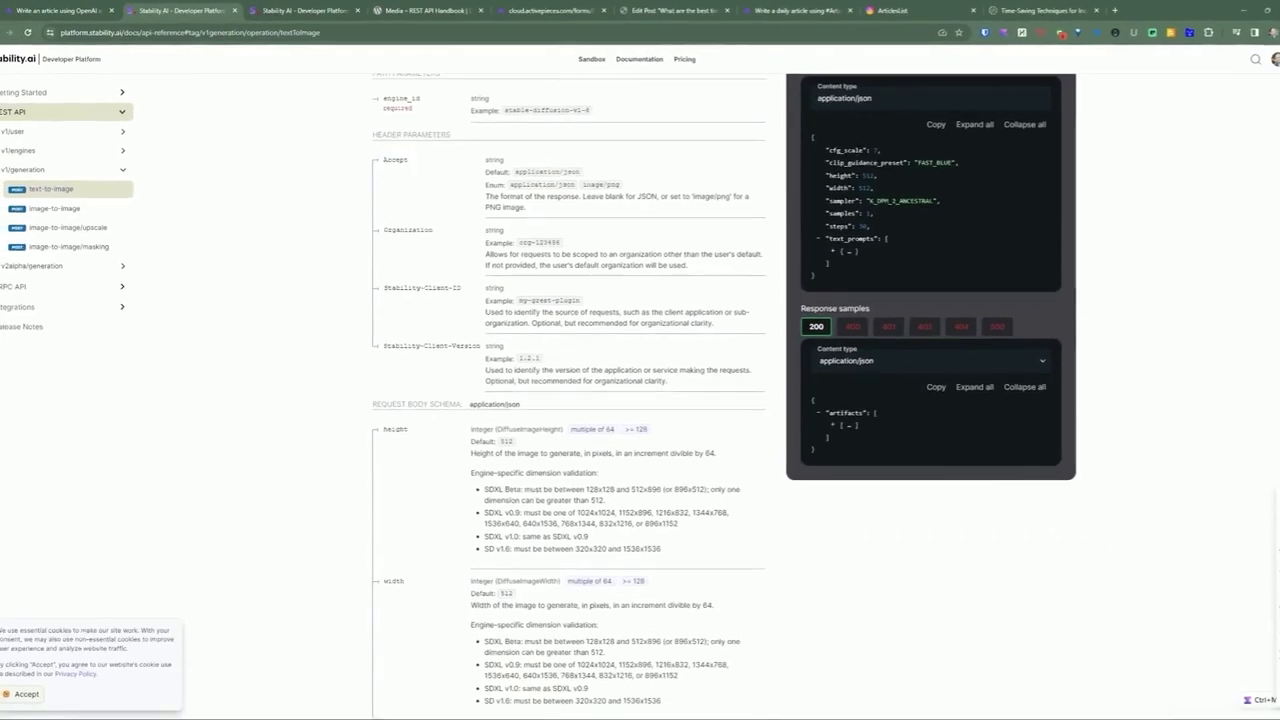
drag(802, 367, 826, 367)
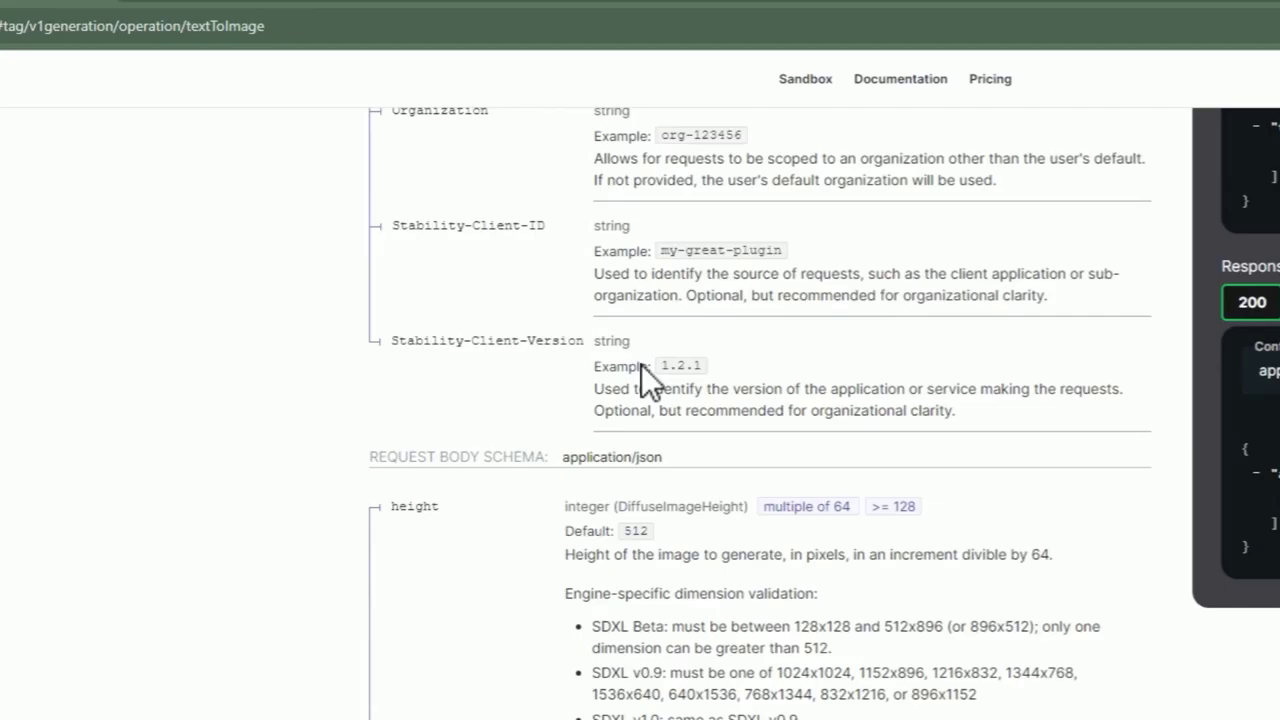
- Examine the application/json request body schema, focusing on the height and width parameters
scroll(511, 205, down, 1)
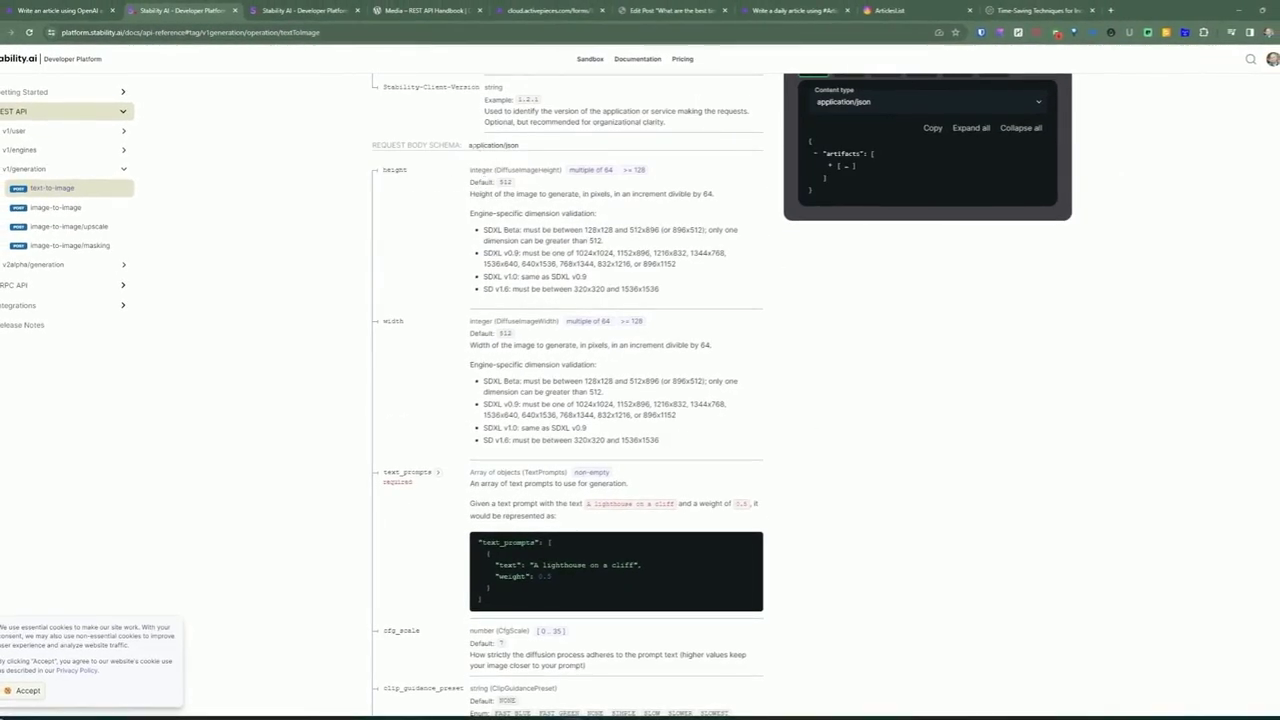
scroll(471, 150, up, 1)
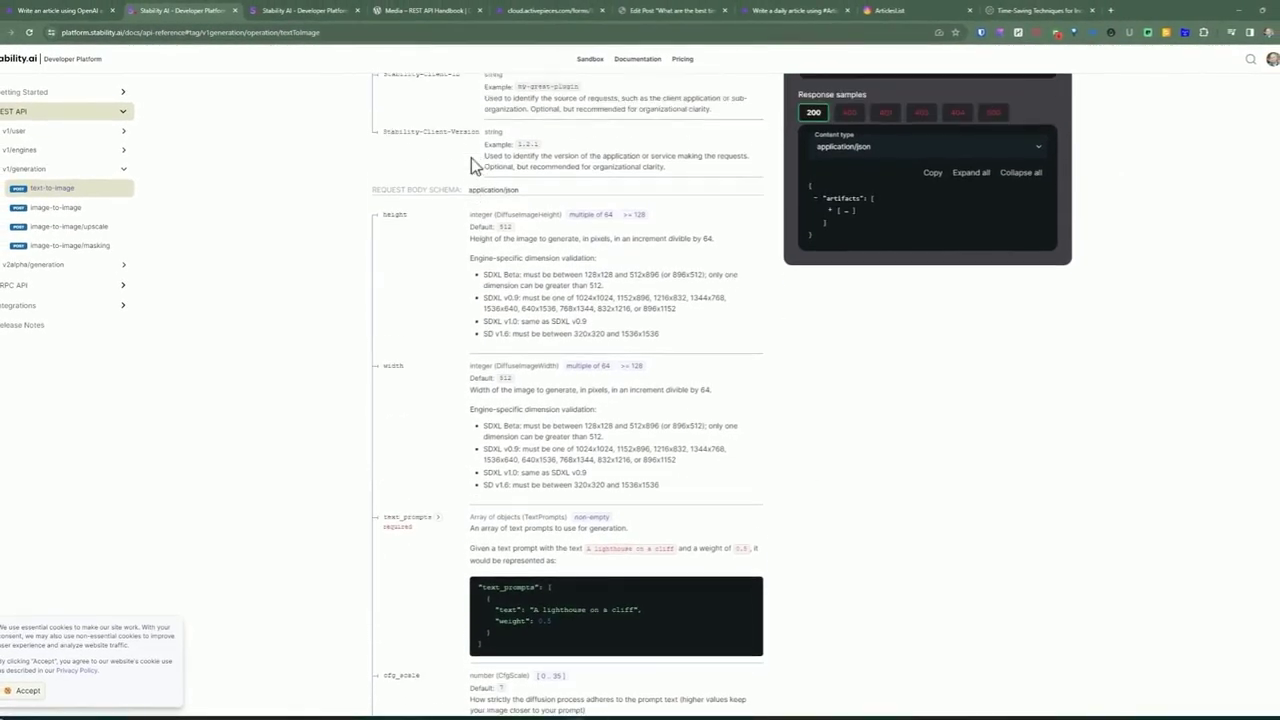
drag(476, 196, 519, 197)
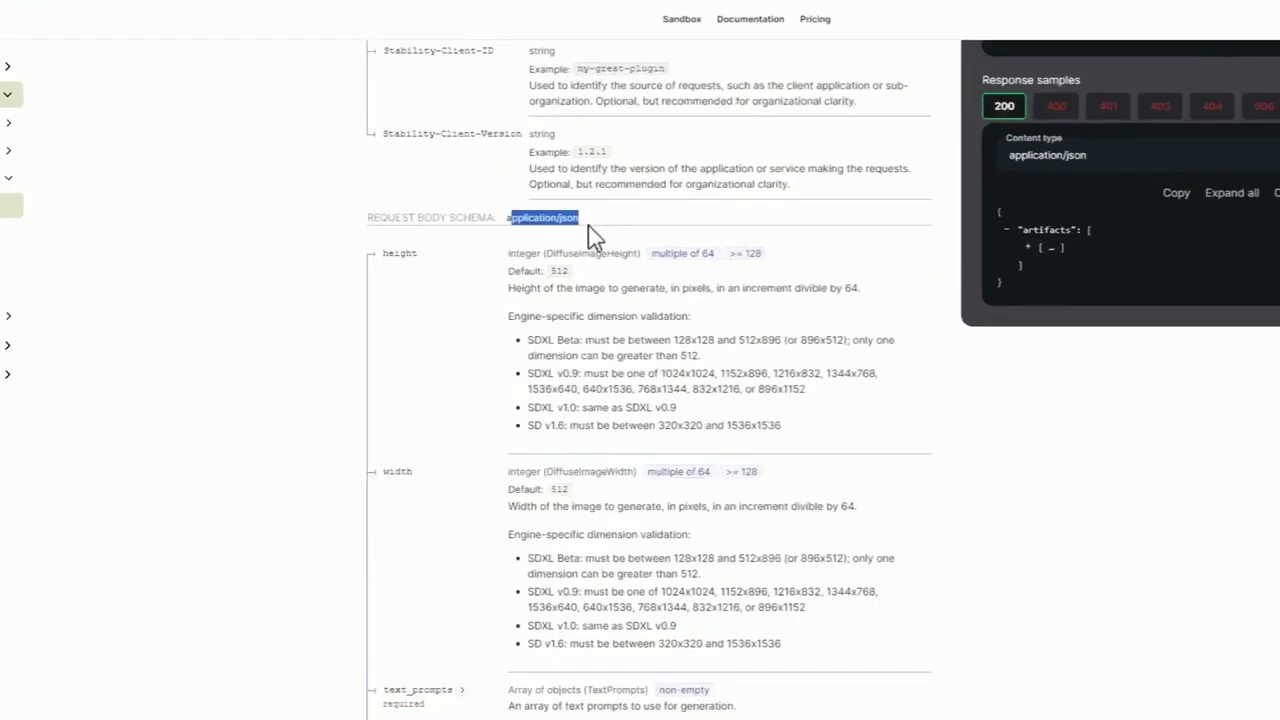
scroll(670, 253, down, 1)
scroll(641, 241, up, 1)
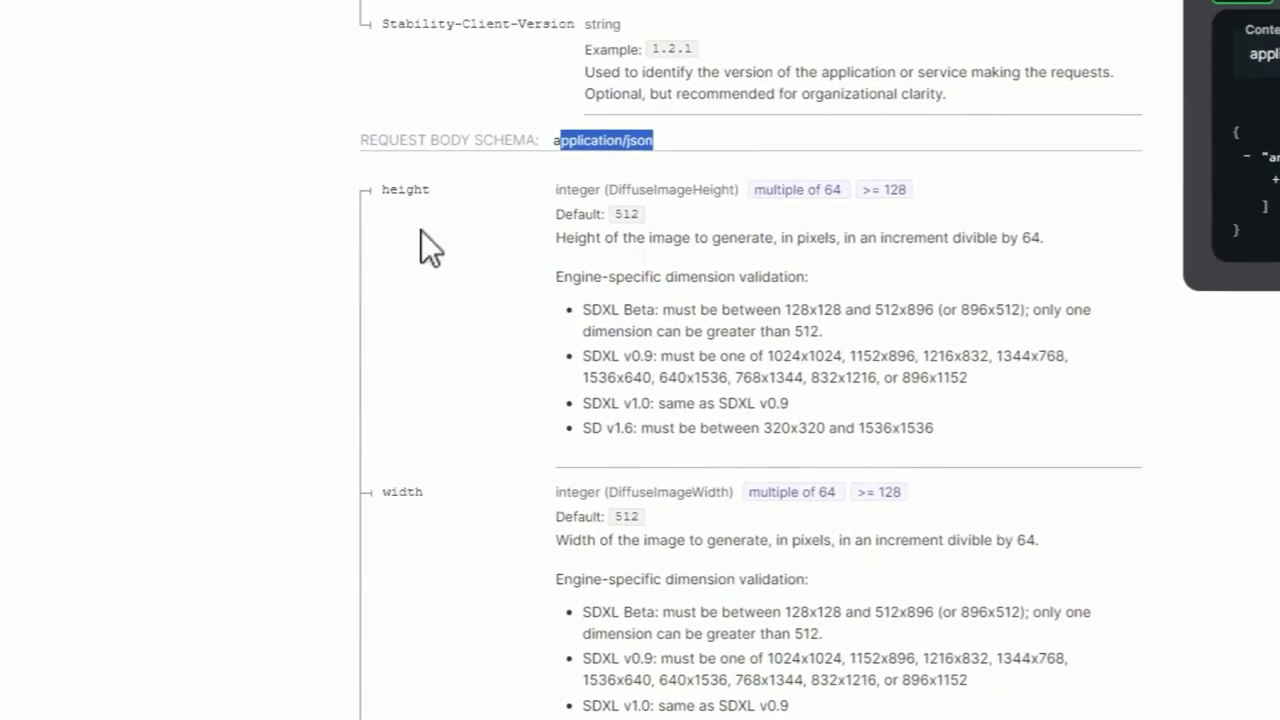
drag(391, 190, 414, 190)
drag(383, 492, 415, 492)
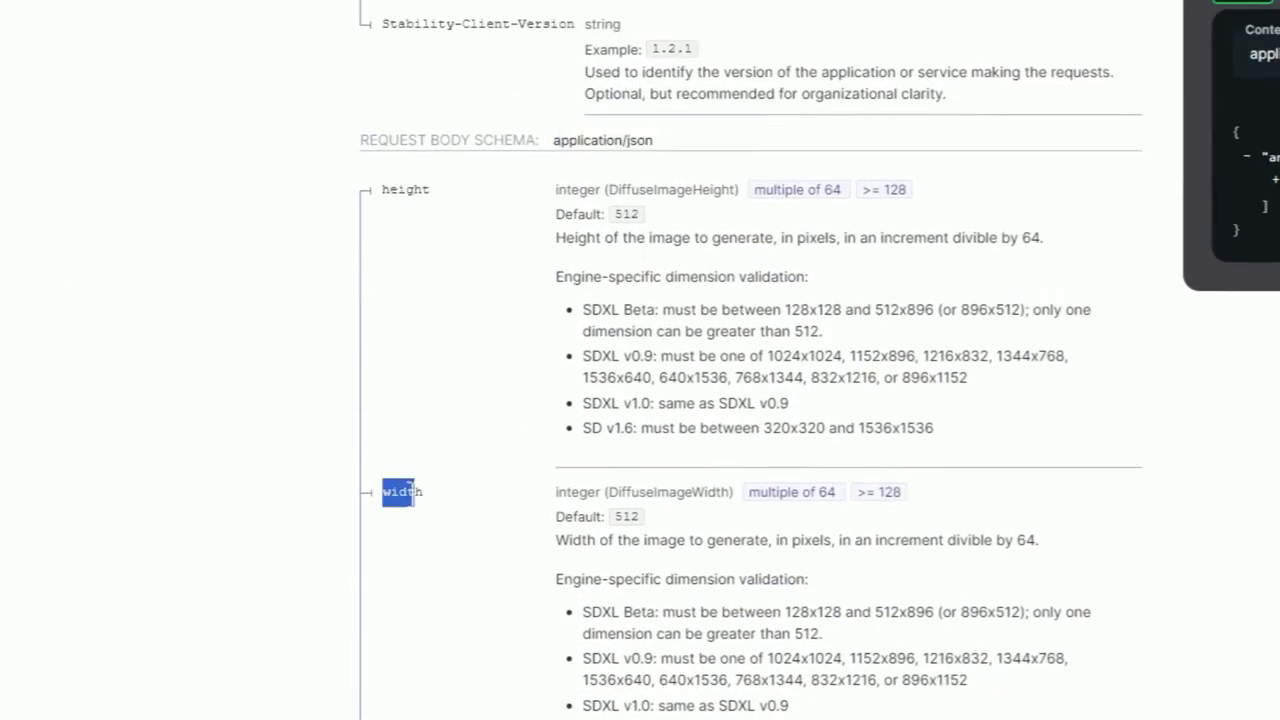
scroll(429, 511, down, 3)
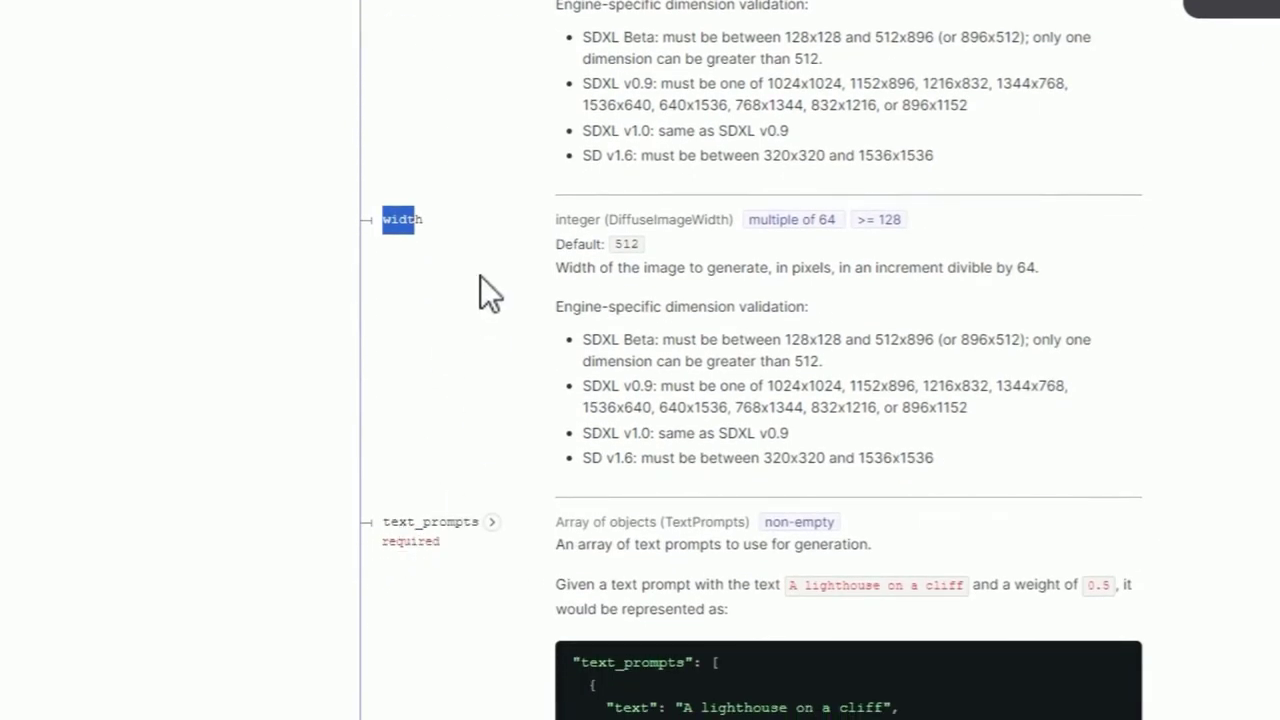
- Examine the engine-specific dimension rules for height, focusing on the size limits for SDXL Beta
scroll(691, 533, up, 10)
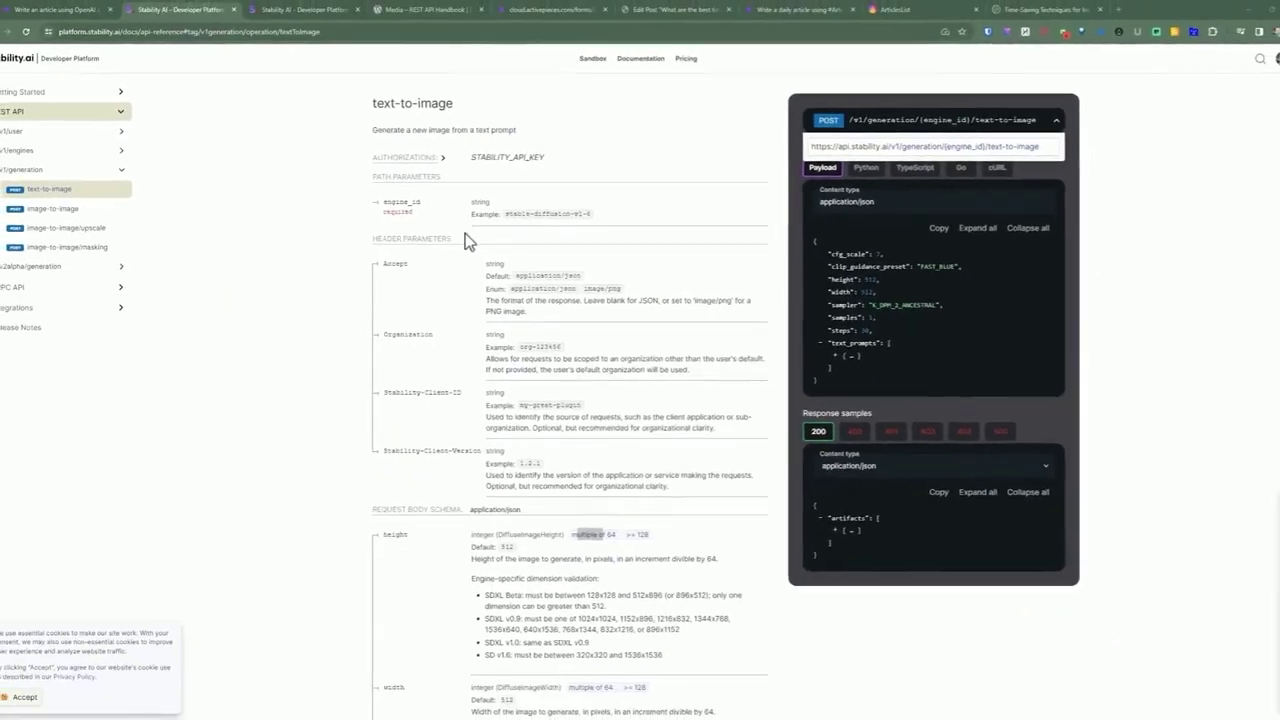
scroll(710, 505, down, 2)
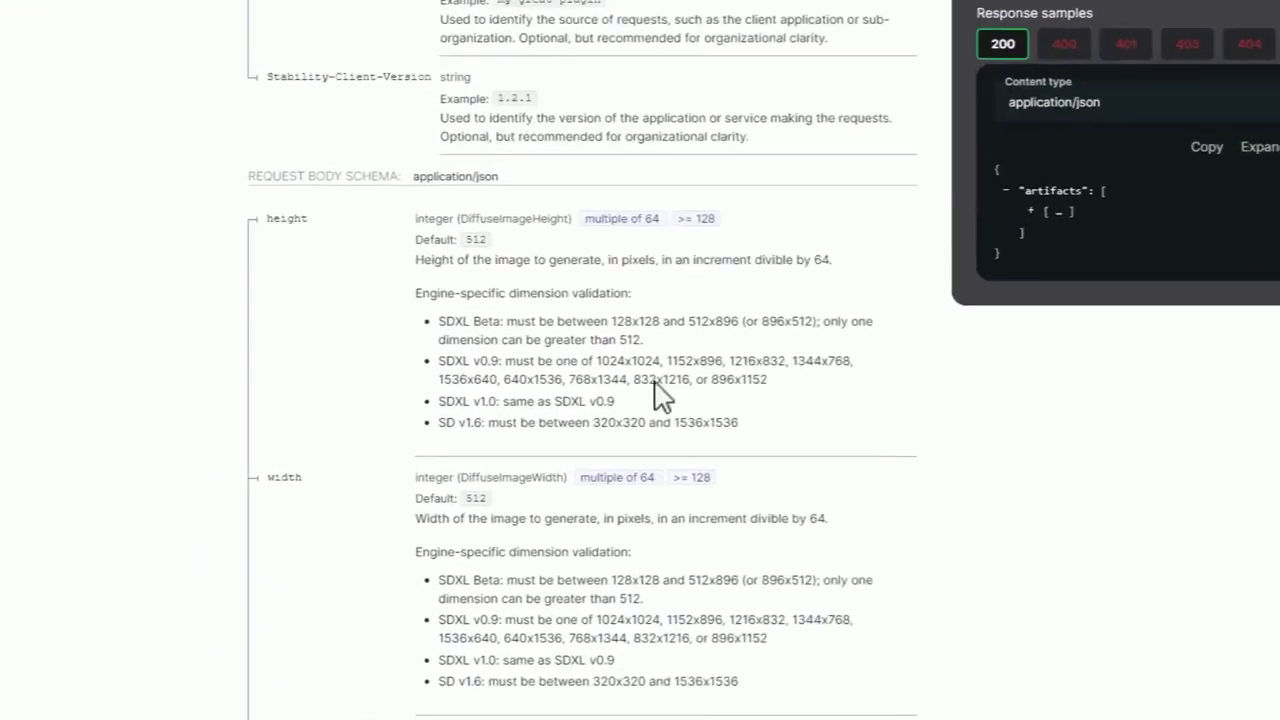
drag(422, 294, 482, 296)
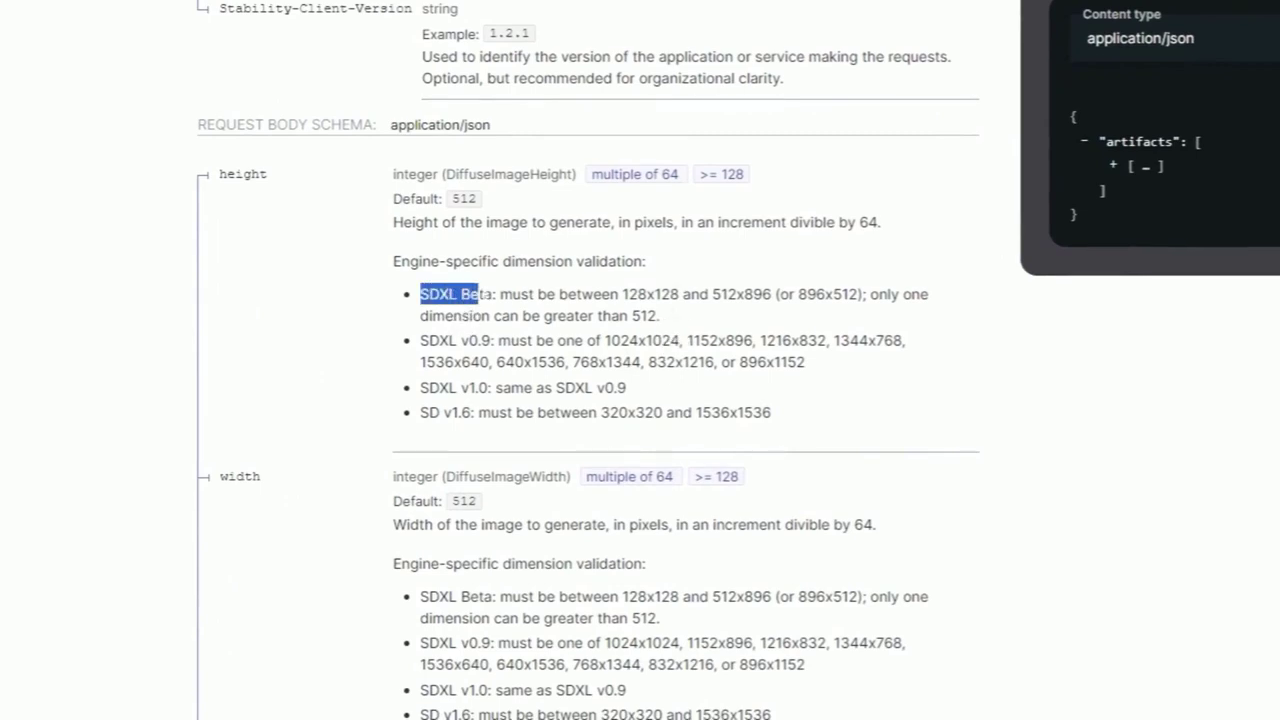
click(644, 294)
drag(710, 294, 862, 294)
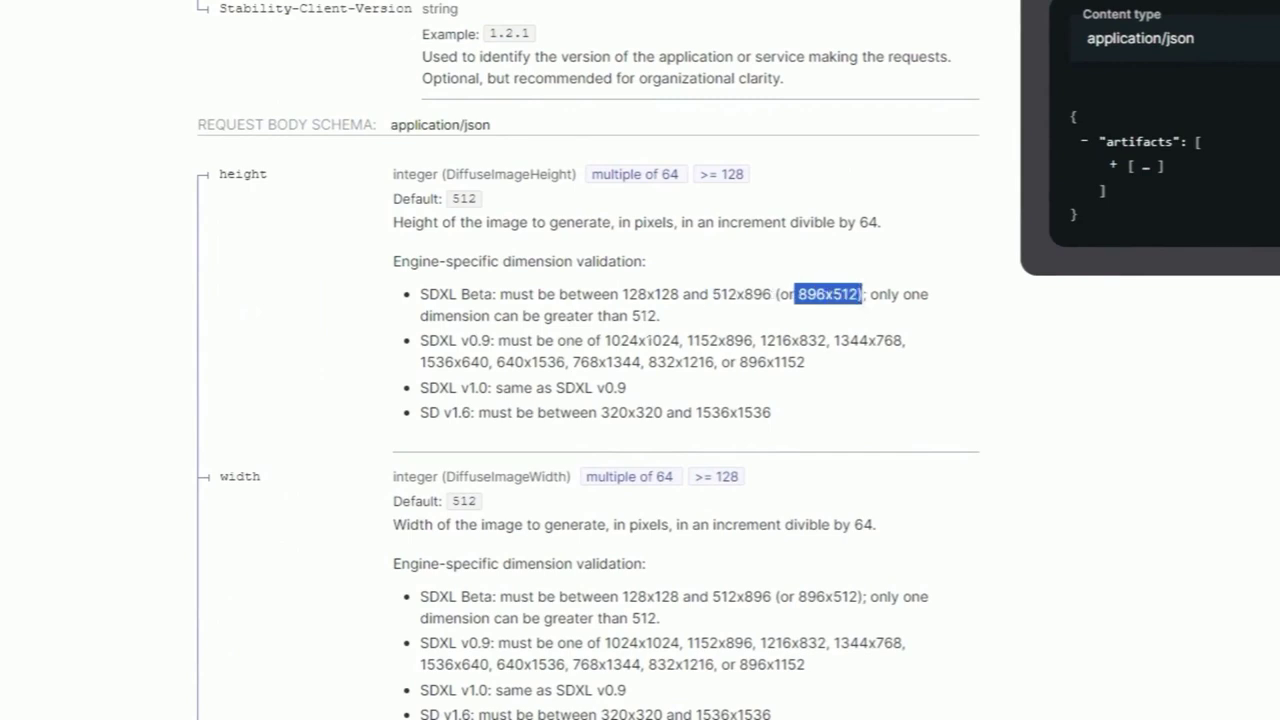
drag(661, 316, 556, 316)
click(560, 316)
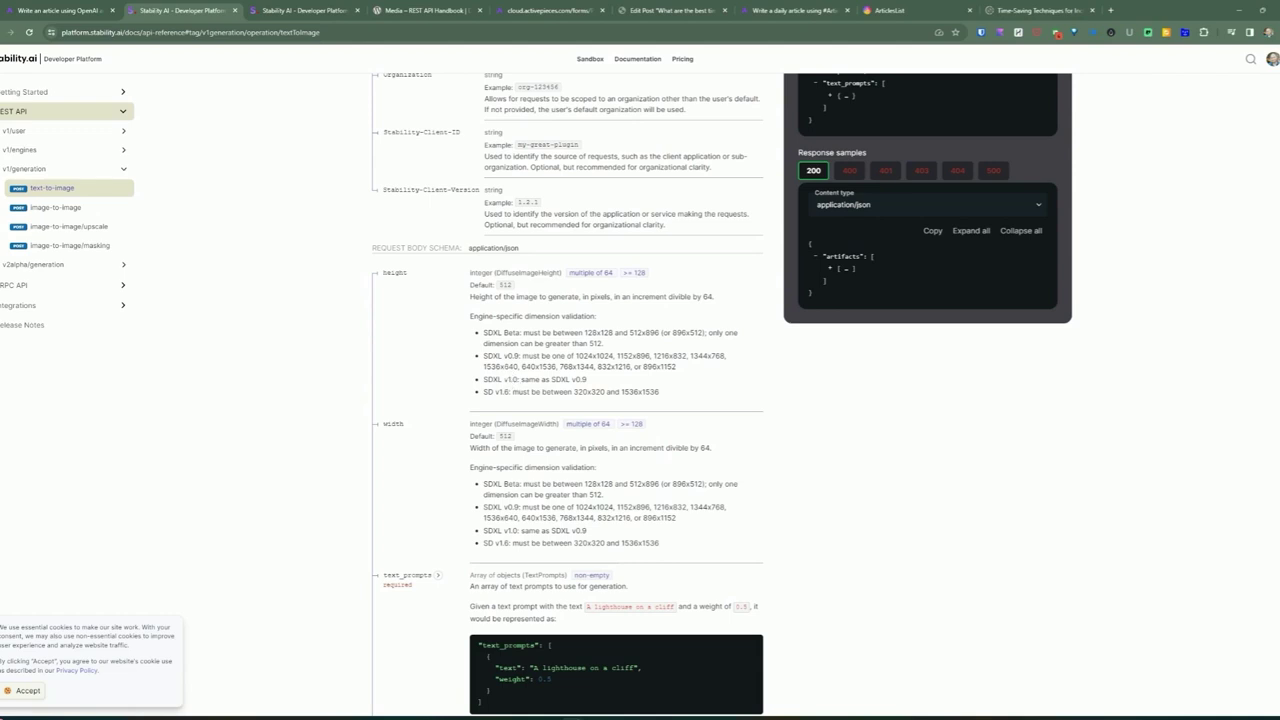
scroll(475, 365, up, 1)
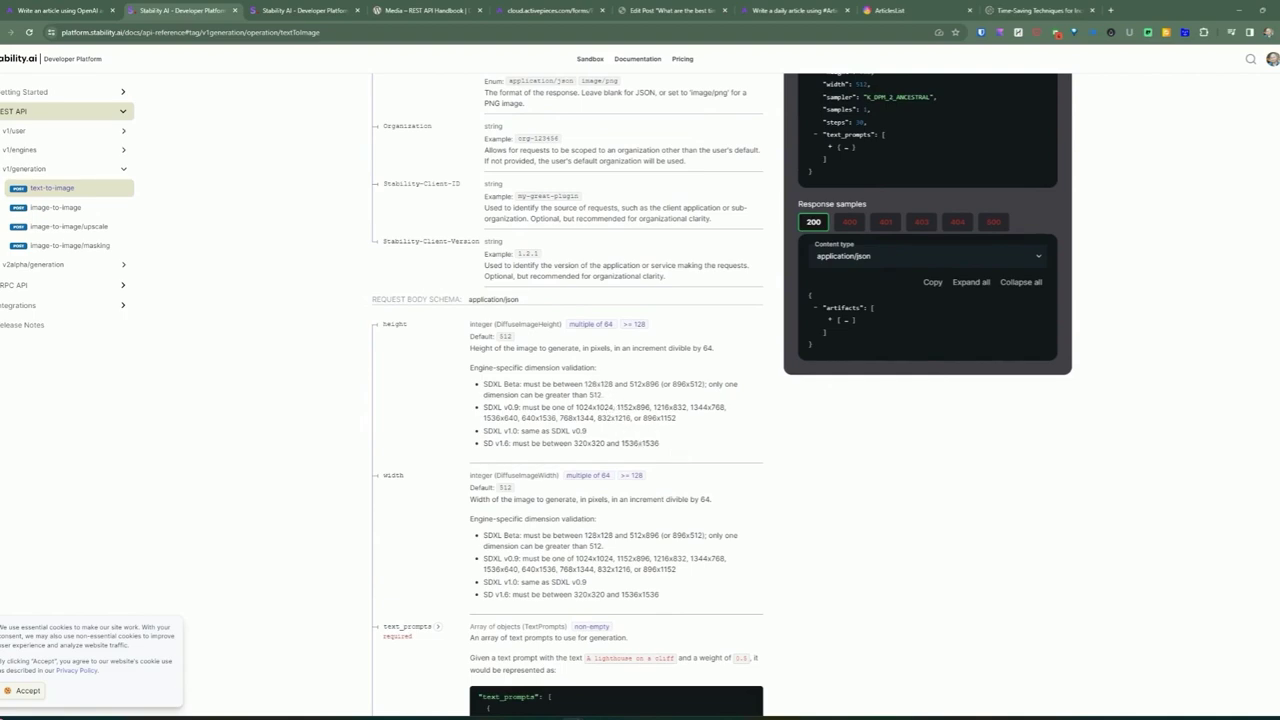
double_click(586, 384)
click(565, 425)
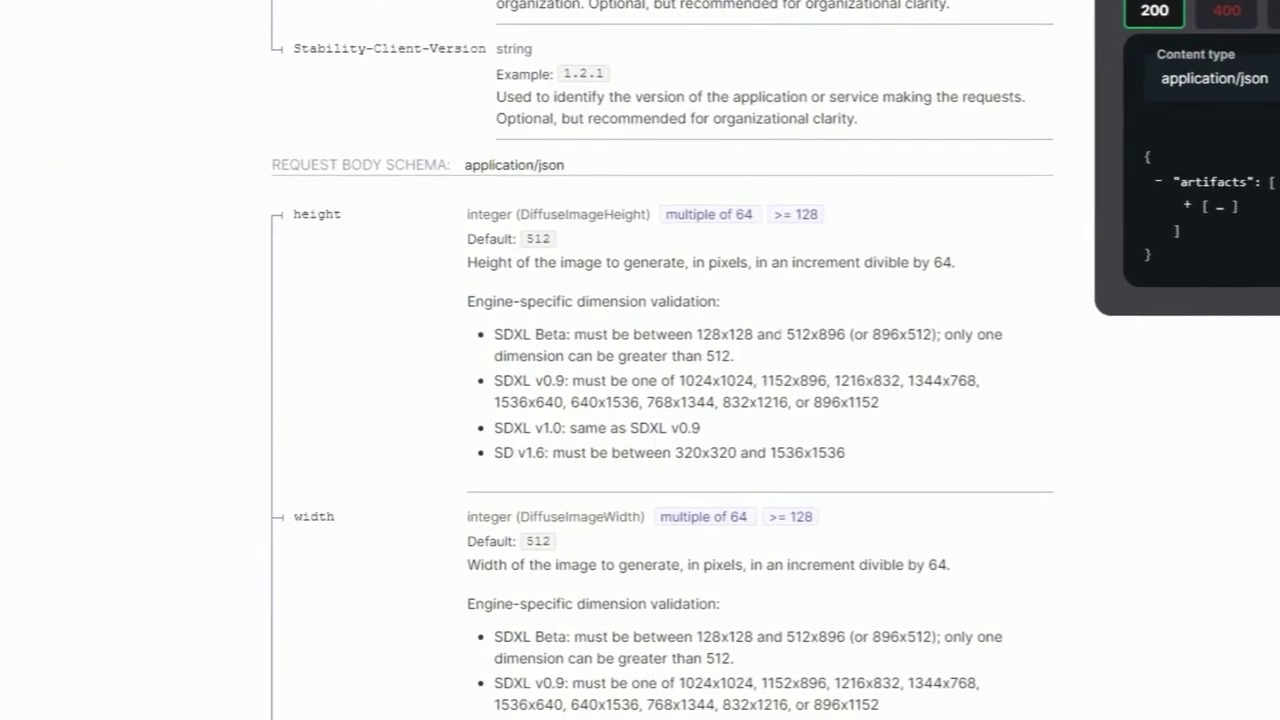
drag(772, 334, 916, 336)
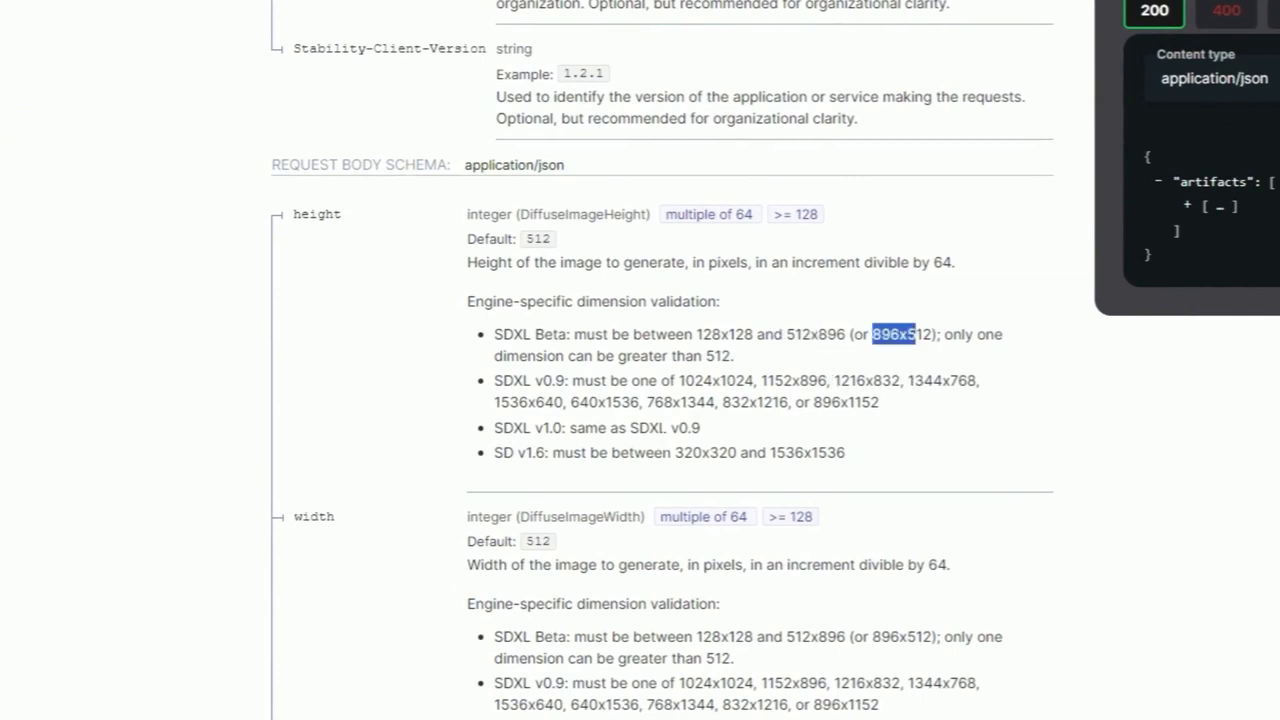
- Examine the required text_prompts parameter and the structure of its lighthouse JSON example
scroll(386, 366, down, 3)
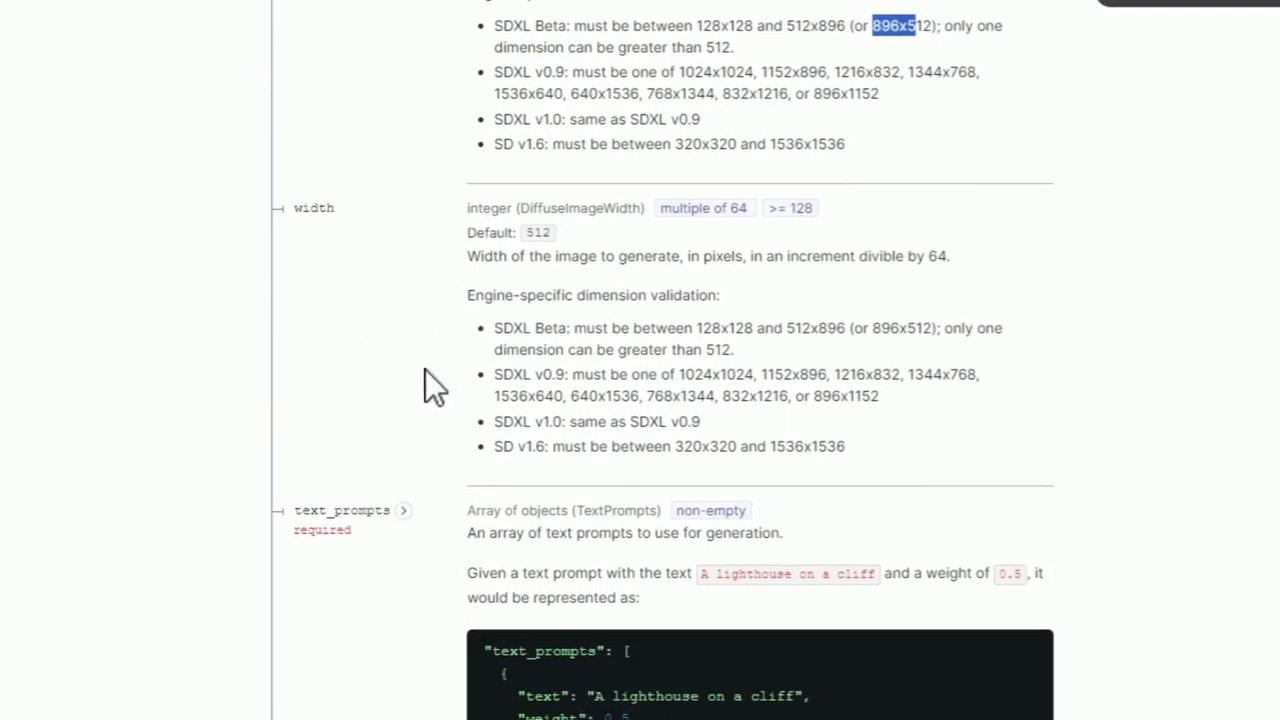
click(420, 282)
scroll(450, 280, down, 2)
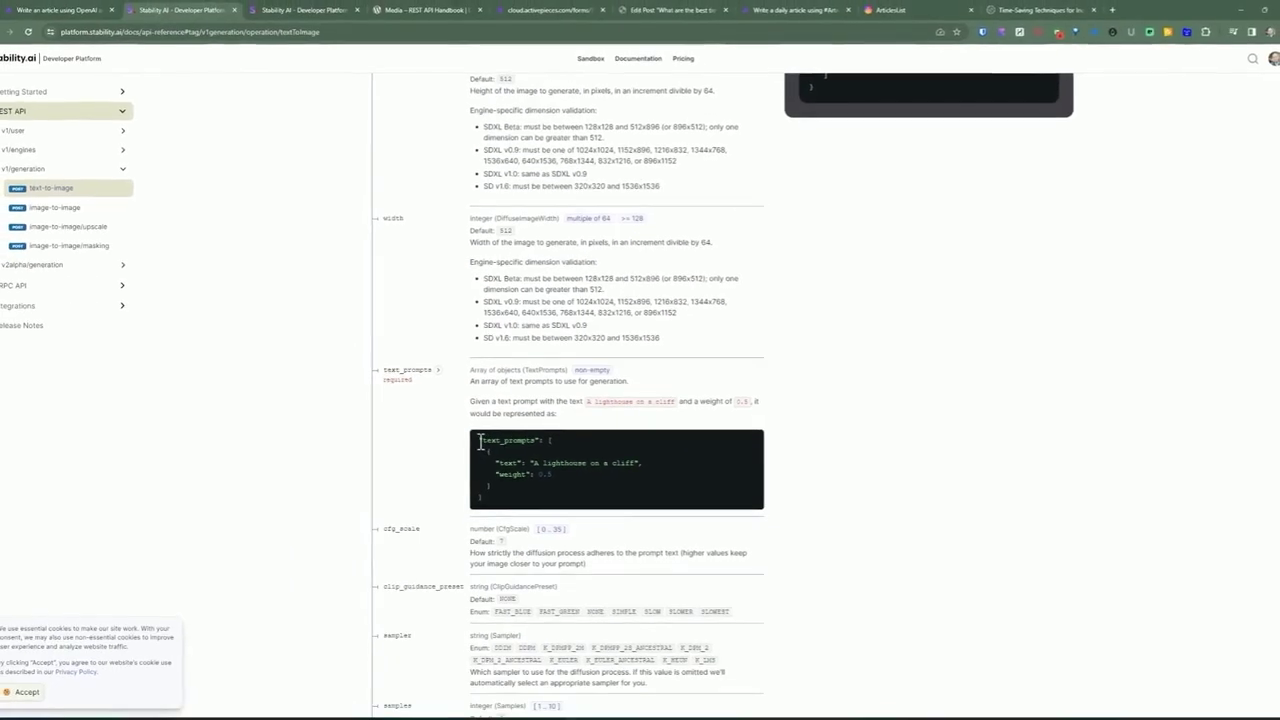
double_click(490, 440)
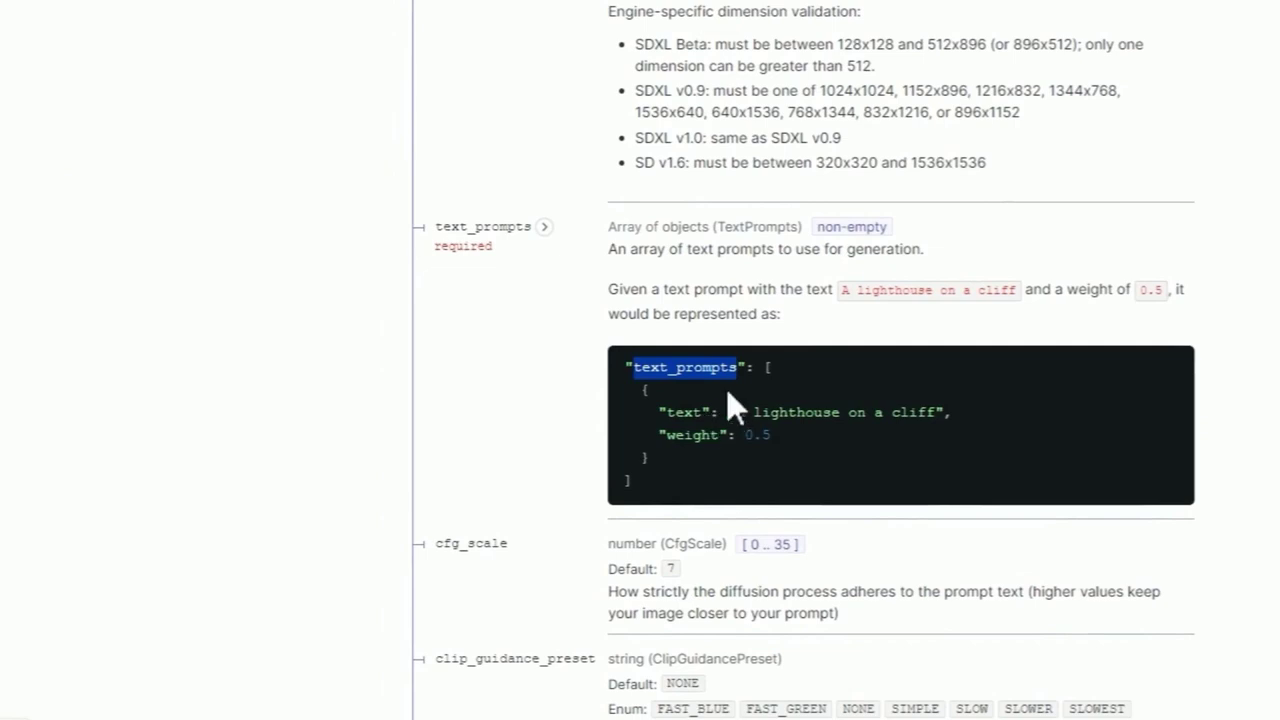
- Examine the text and weight fields inside the lighthouse example for text_prompts
drag(769, 375, 666, 398)
click(693, 447)
click(726, 412)
drag(730, 437, 677, 434)
- Review the optional text-to-image body parameters from cfg_scale and clip_guidance_preset down to style_preset
scroll(760, 446, down, 3)
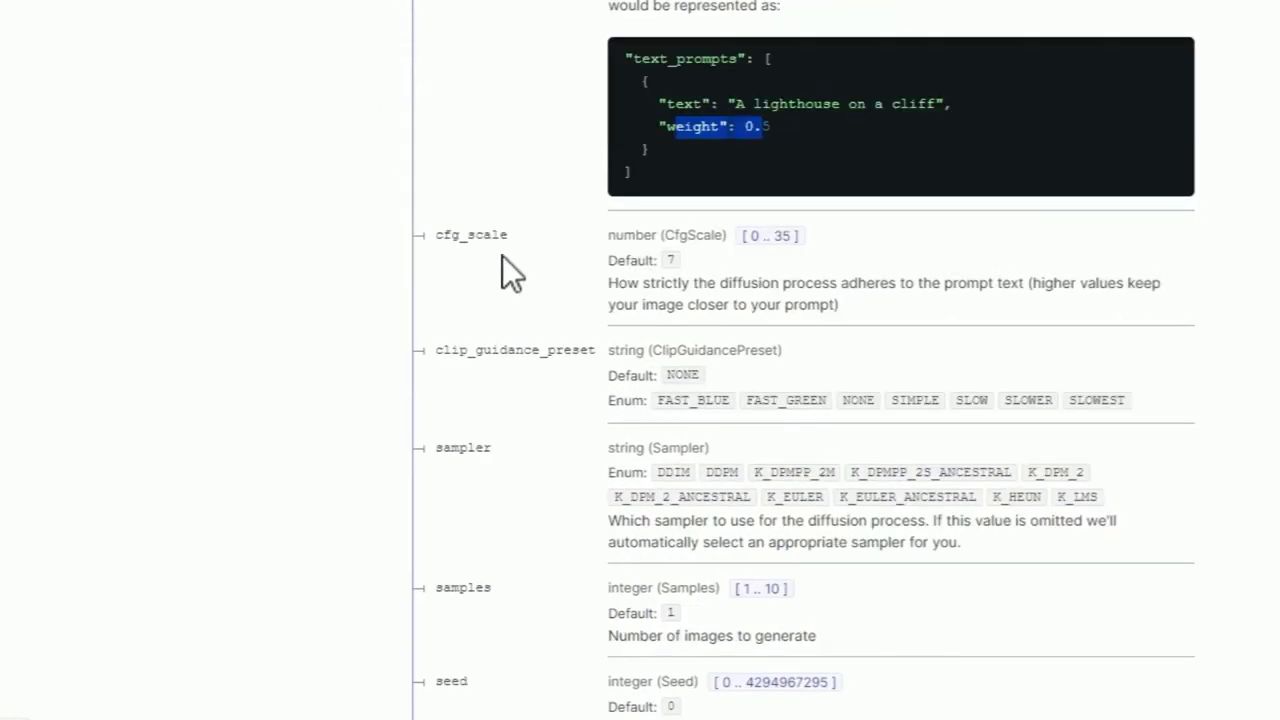
drag(451, 235, 486, 237)
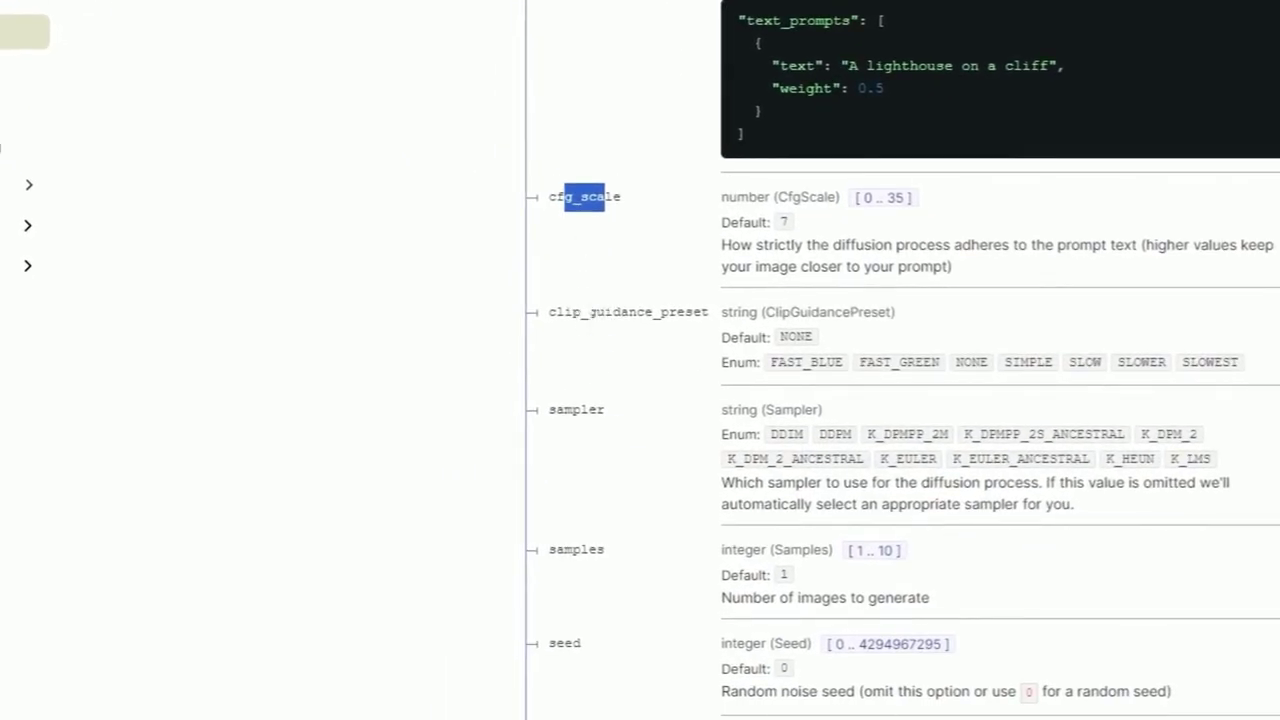
drag(572, 313, 620, 313)
scroll(606, 390, down, 1)
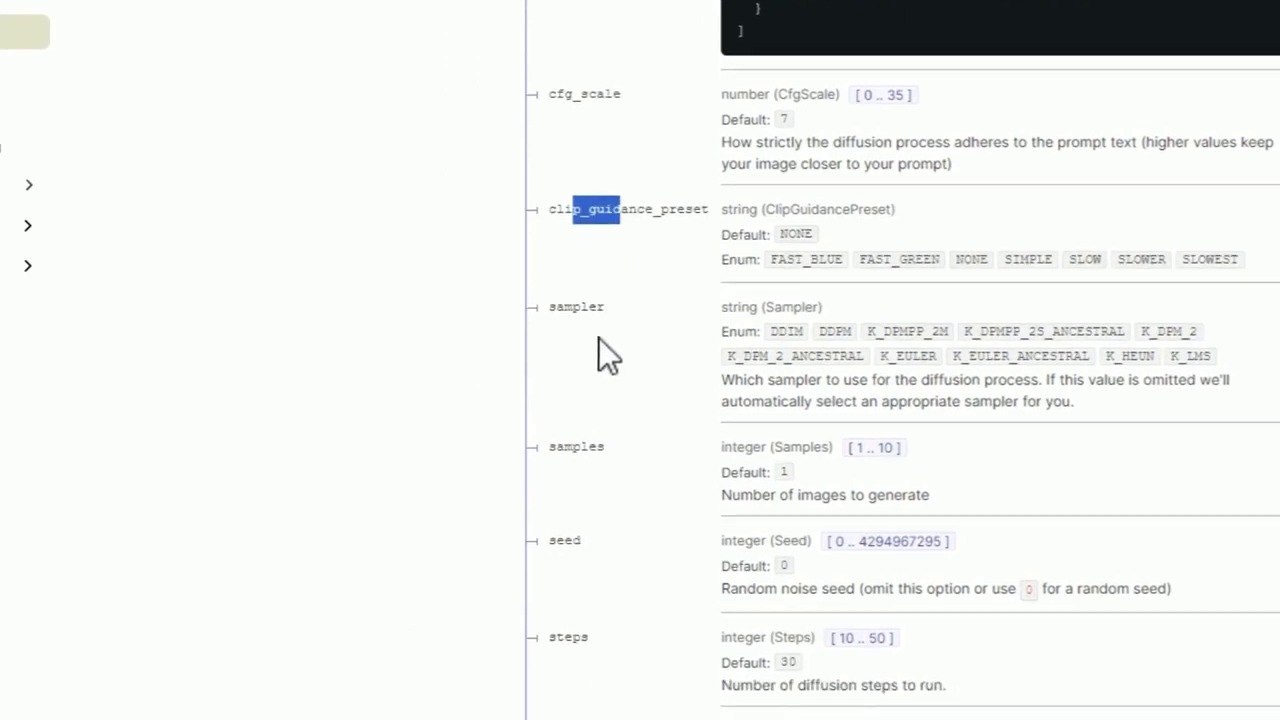
scroll(590, 420, down, 2)
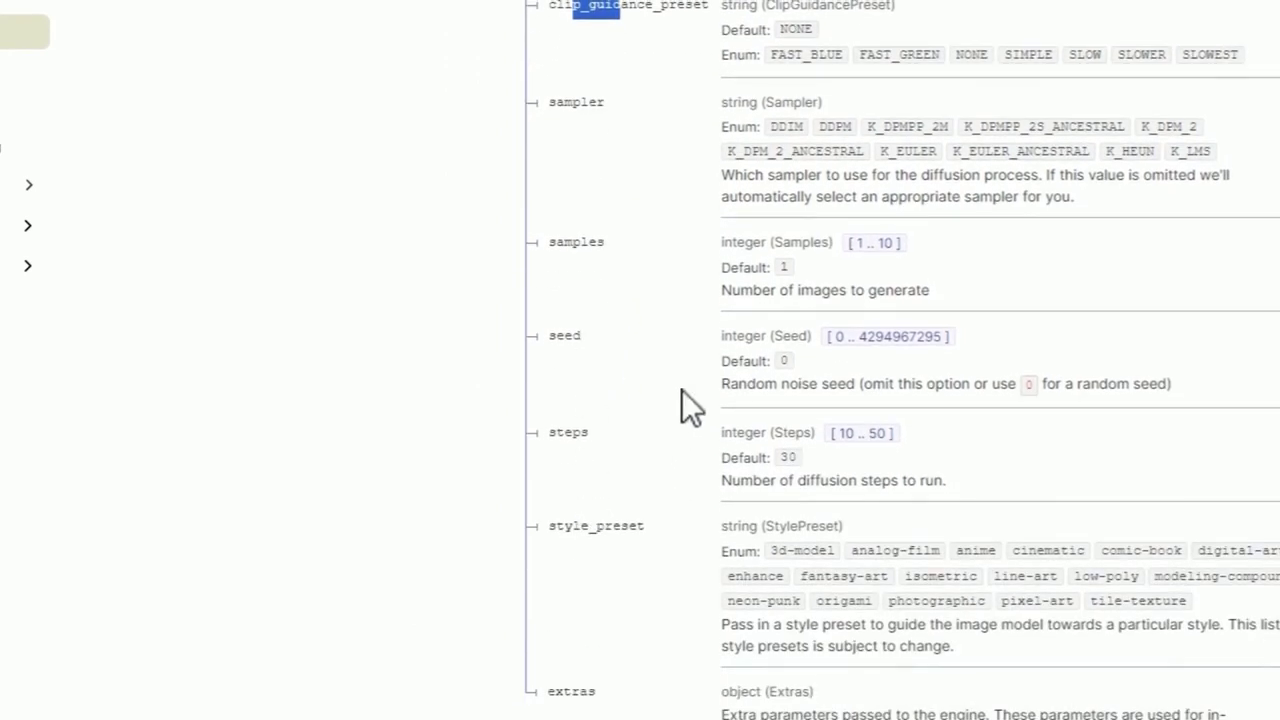
scroll(684, 400, up, 5)
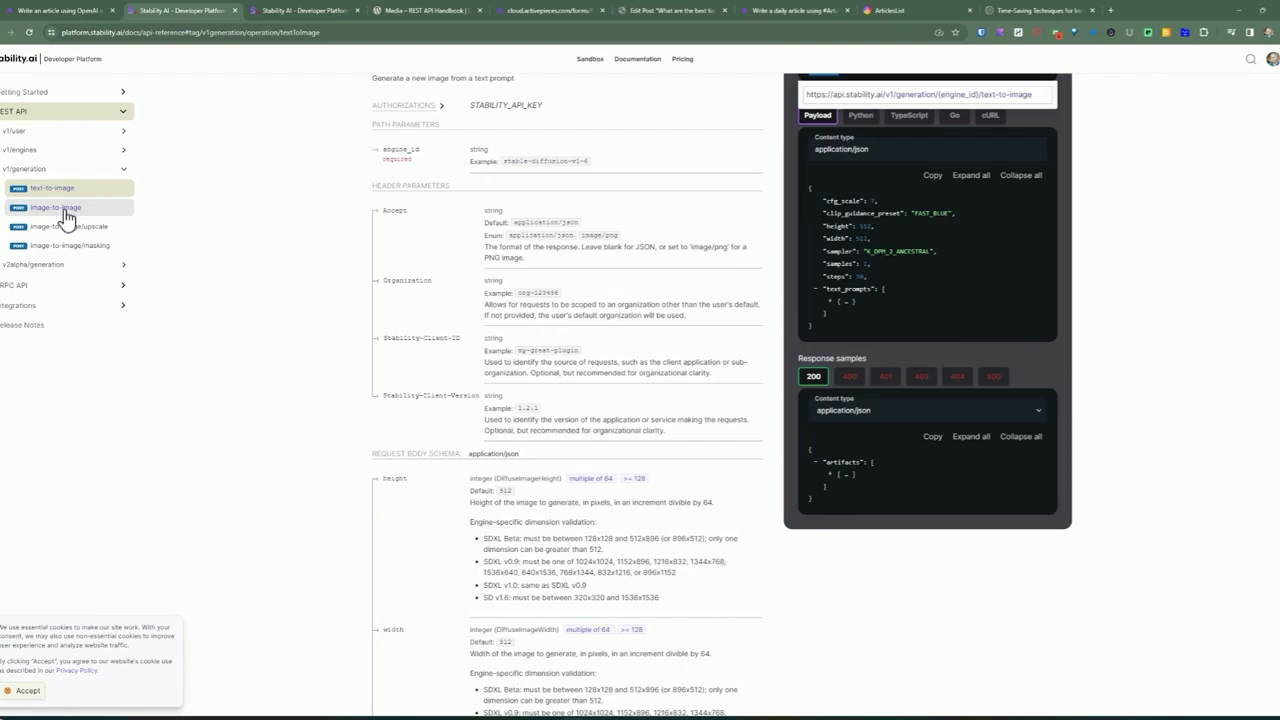
- Open the v1/generation image-to-image endpoint documentation and review its path and header parameters
click(57, 12)
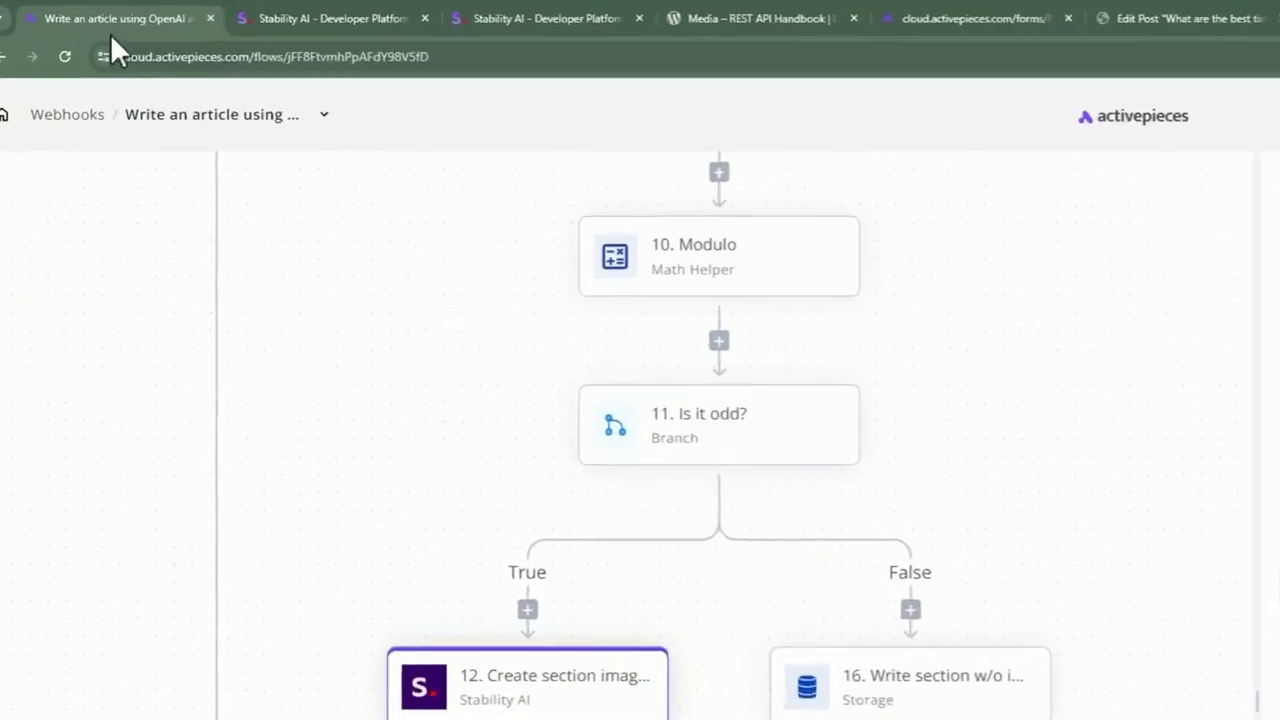
click(170, 12)
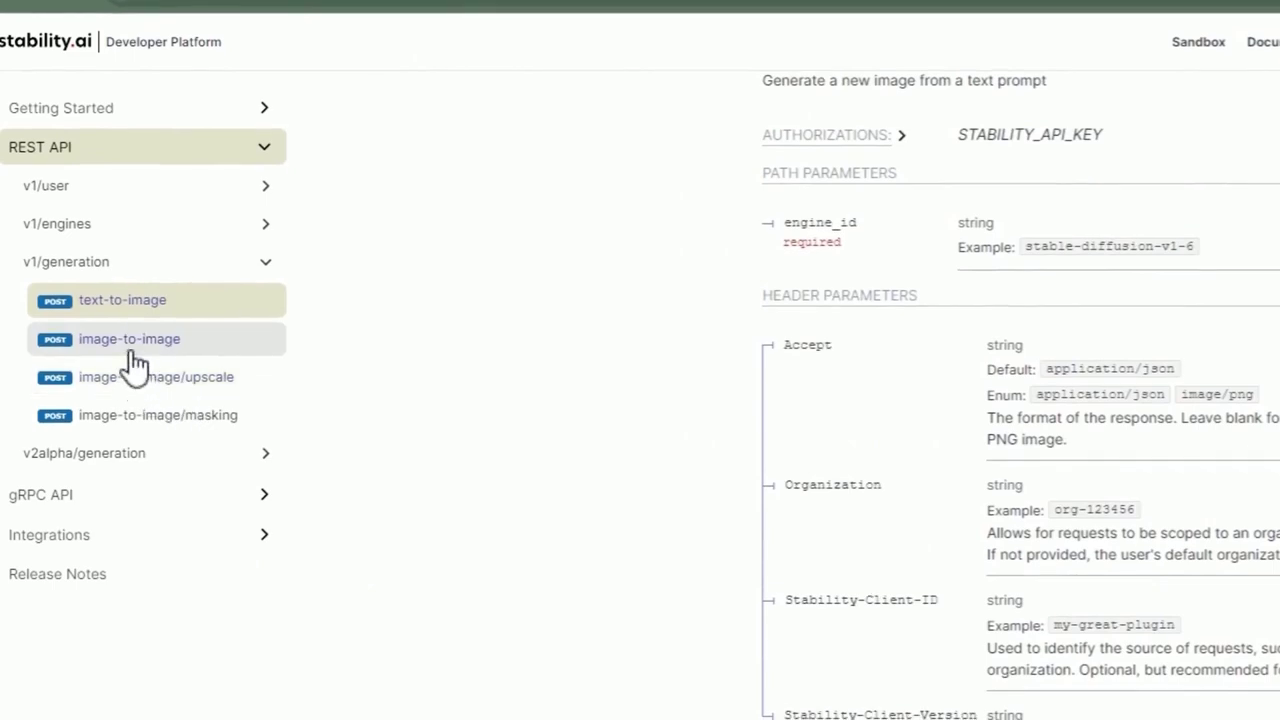
click(130, 385)
scroll(874, 460, up, 2)
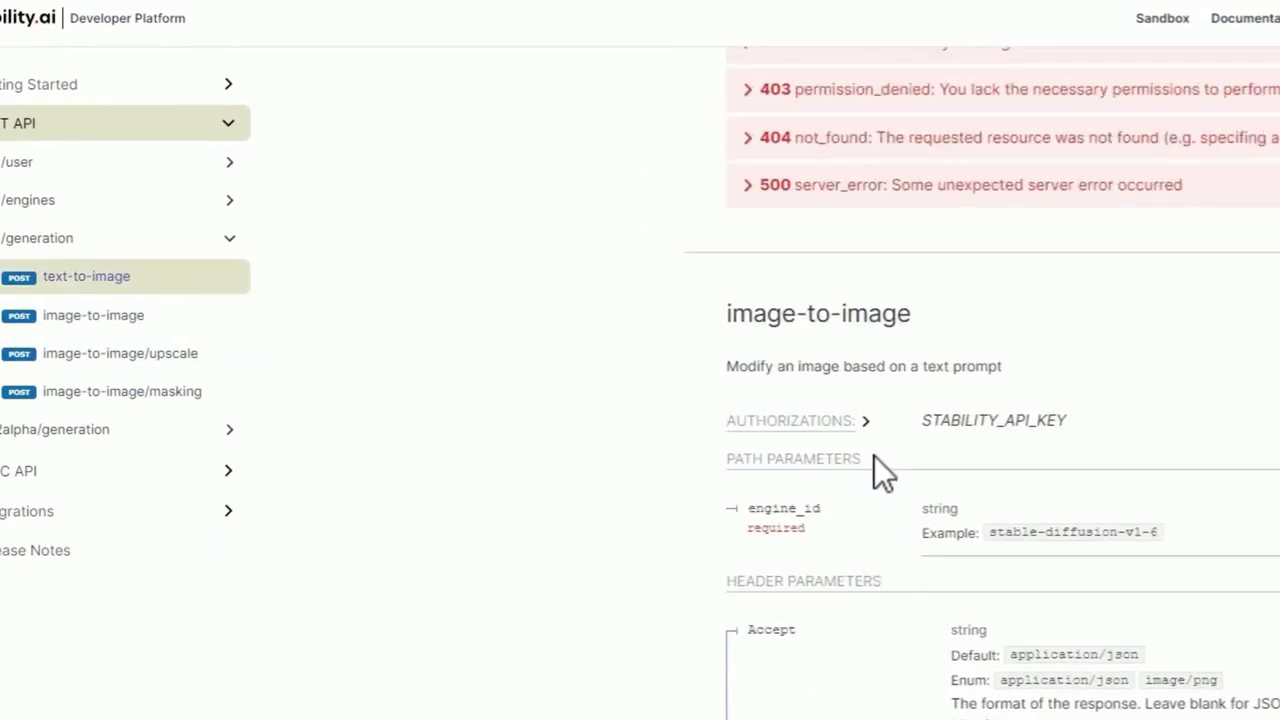
drag(777, 316, 866, 317)
scroll(980, 600, down, 2)
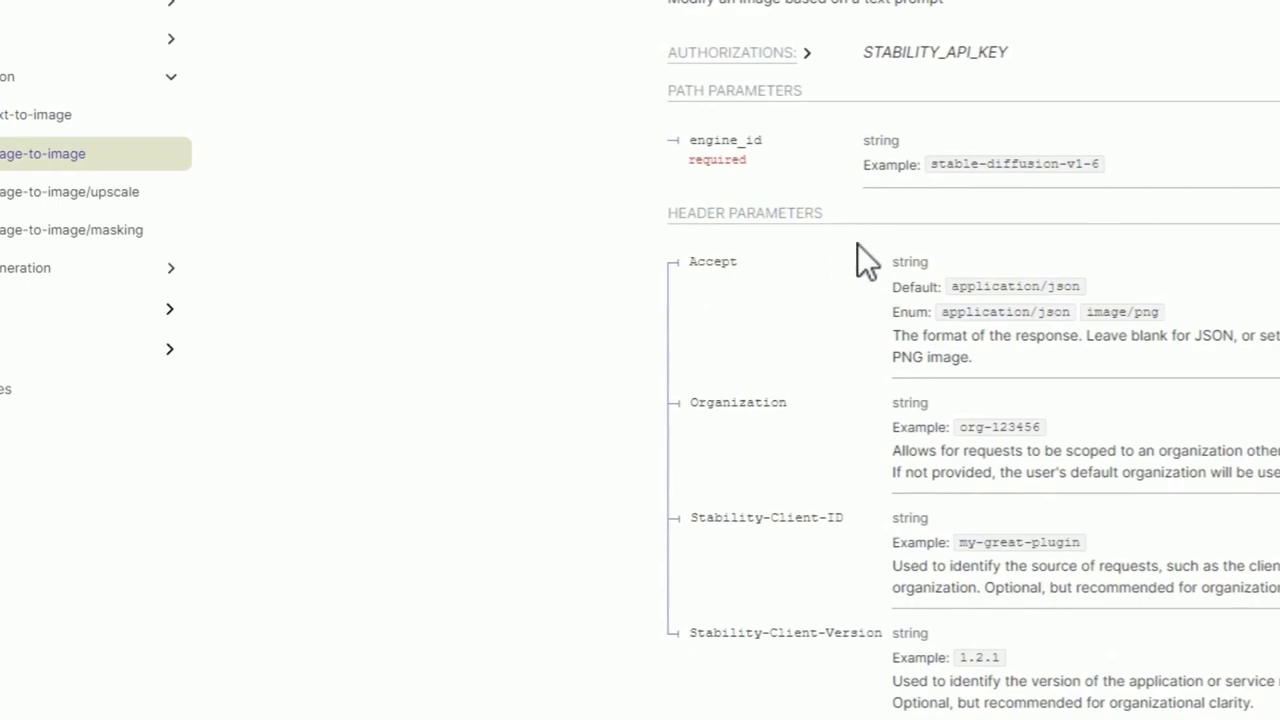
scroll(852, 246, down, 1)
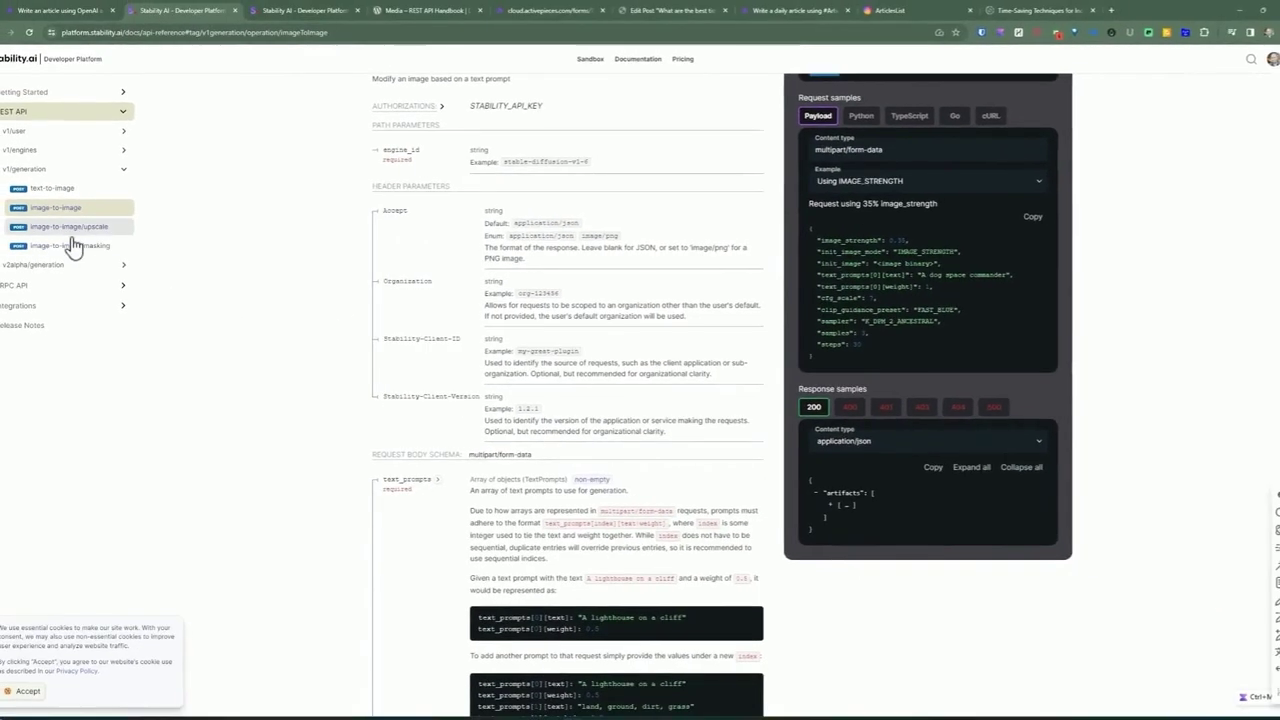
- Open the image-to-image/upscale endpoint documentation and examine its description of creating a higher resolution image
click(70, 191)
scroll(808, 120, up, 1)
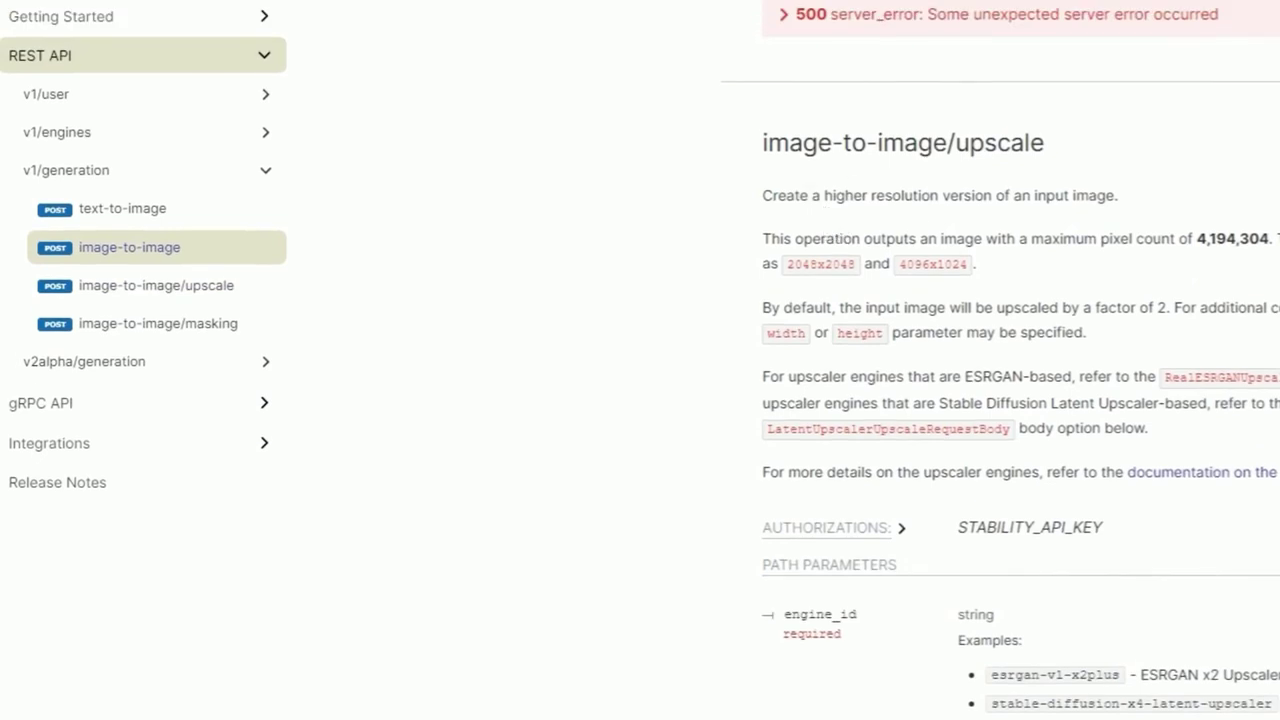
drag(810, 196, 901, 196)
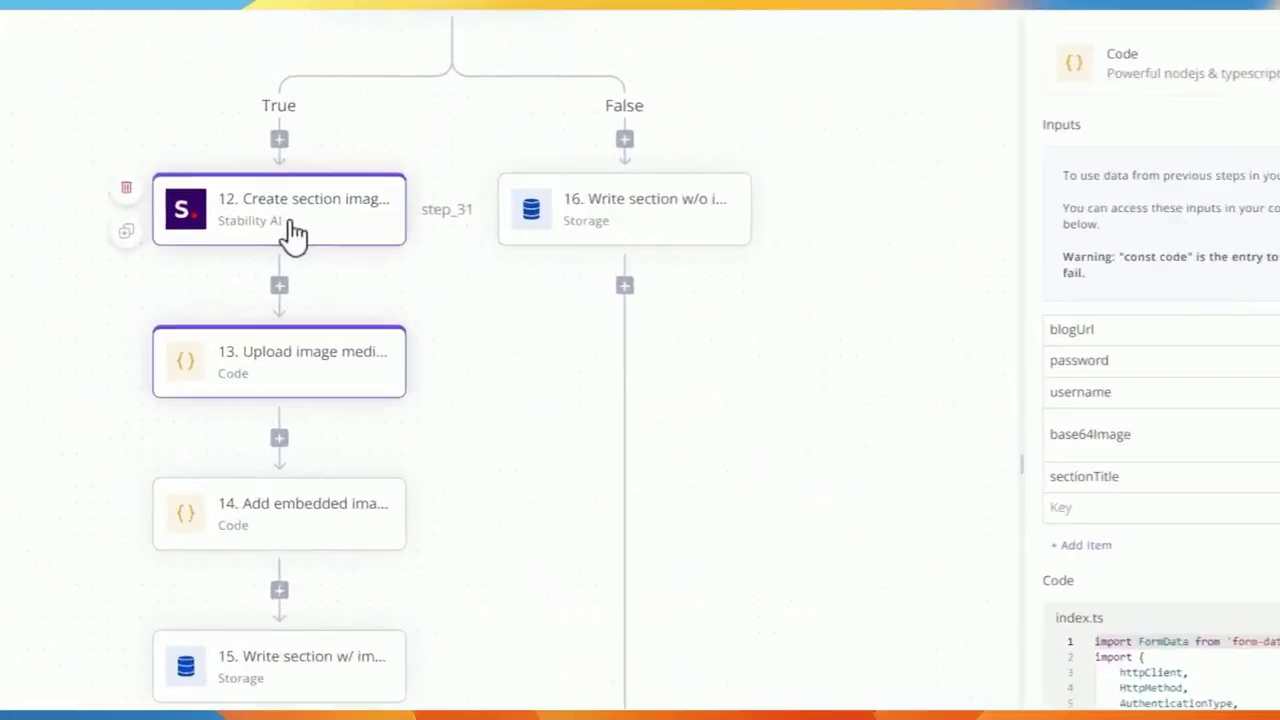
- Switch to the Activepieces flow and examine the inputs of the Upload image media to WordPress step, starting with blogUrl
click(237, 253)
scroll(985, 680, down, 2)
drag(1250, 612, 1225, 285)
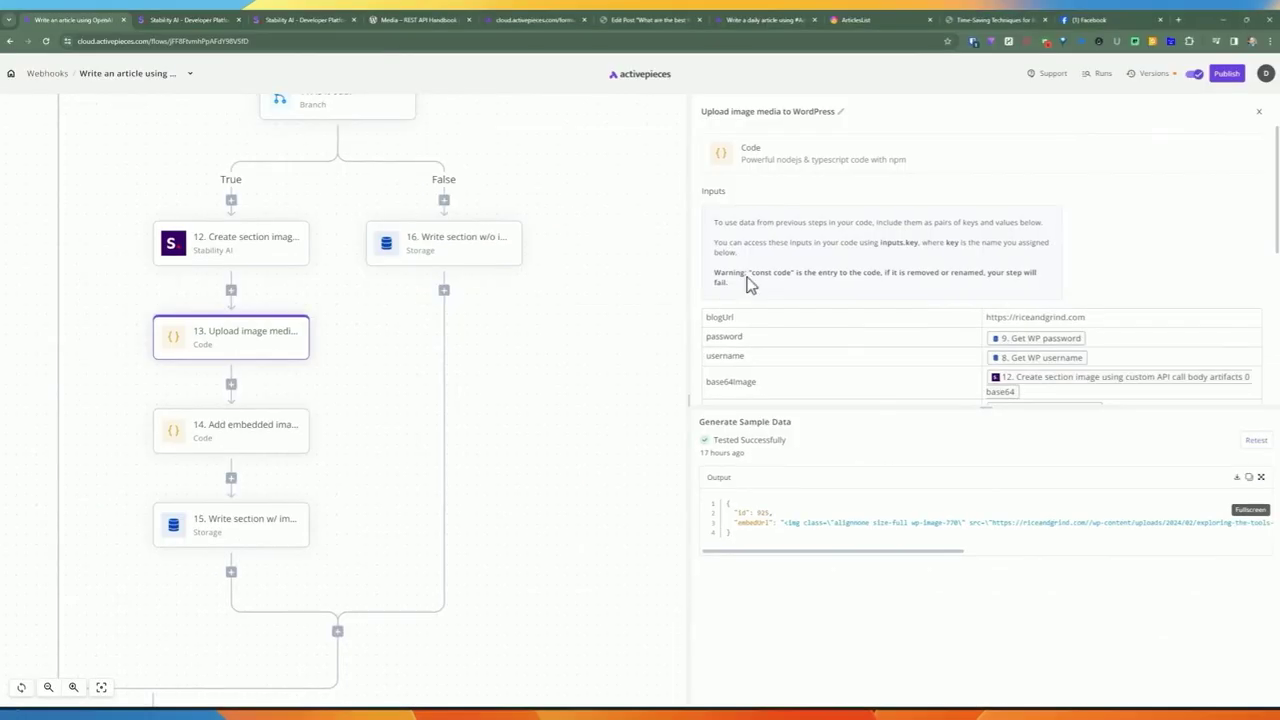
drag(986, 407, 986, 528)
click(738, 317)
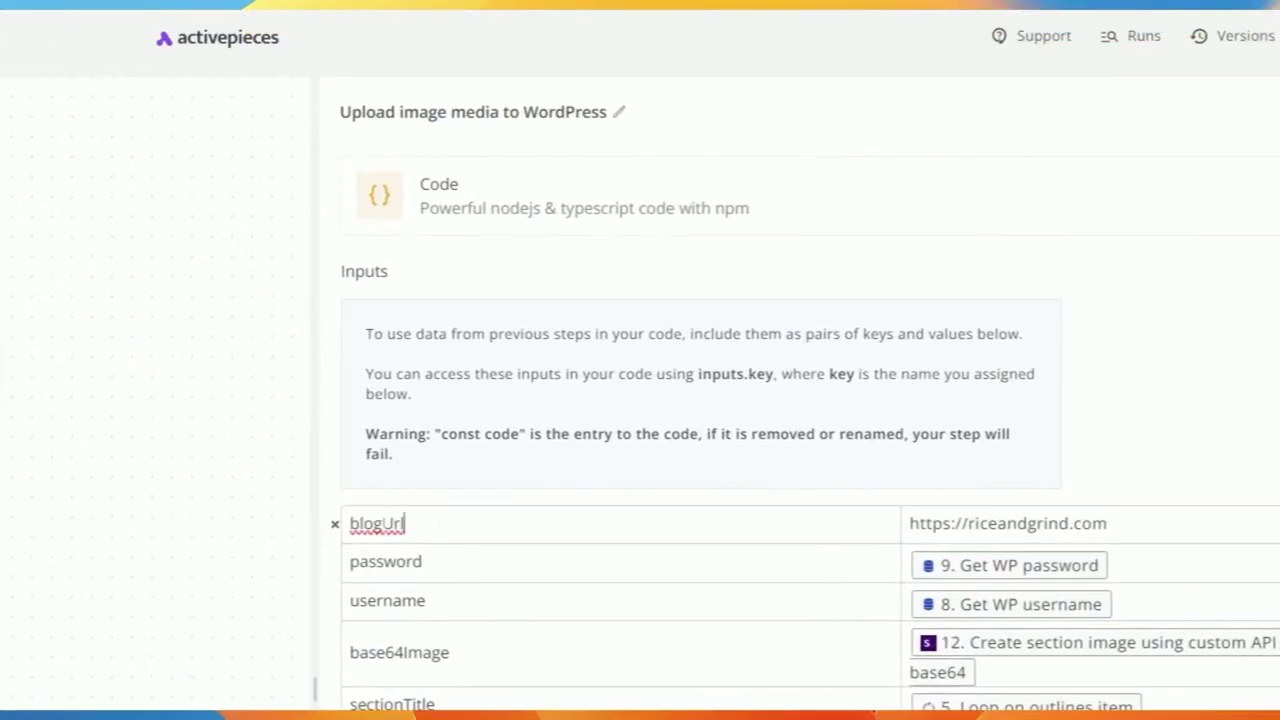
key(ctrl+a)
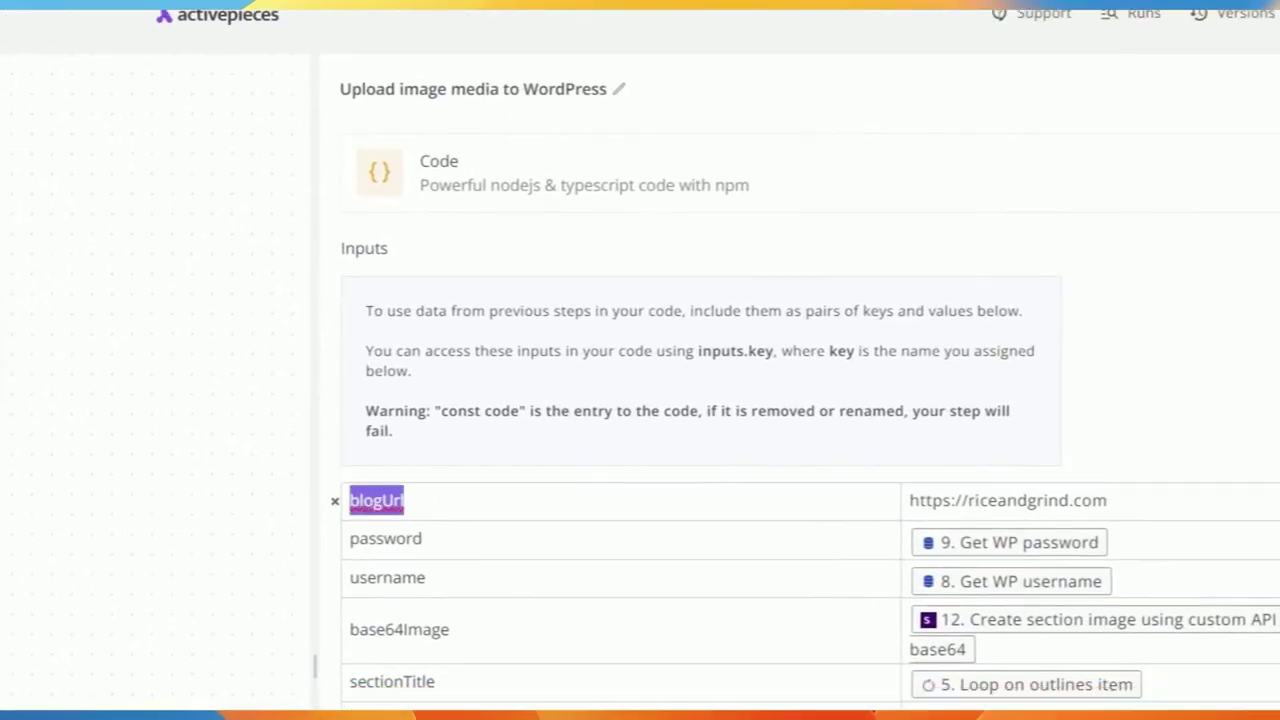
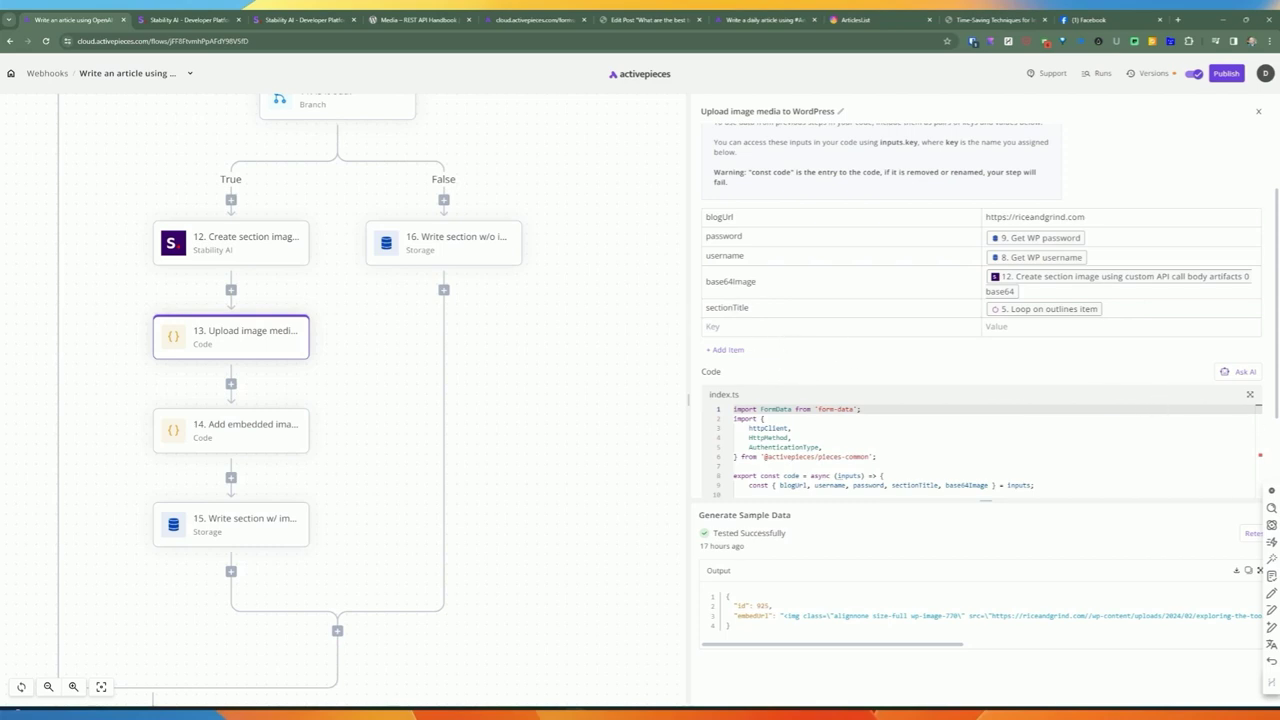
click(1251, 400)
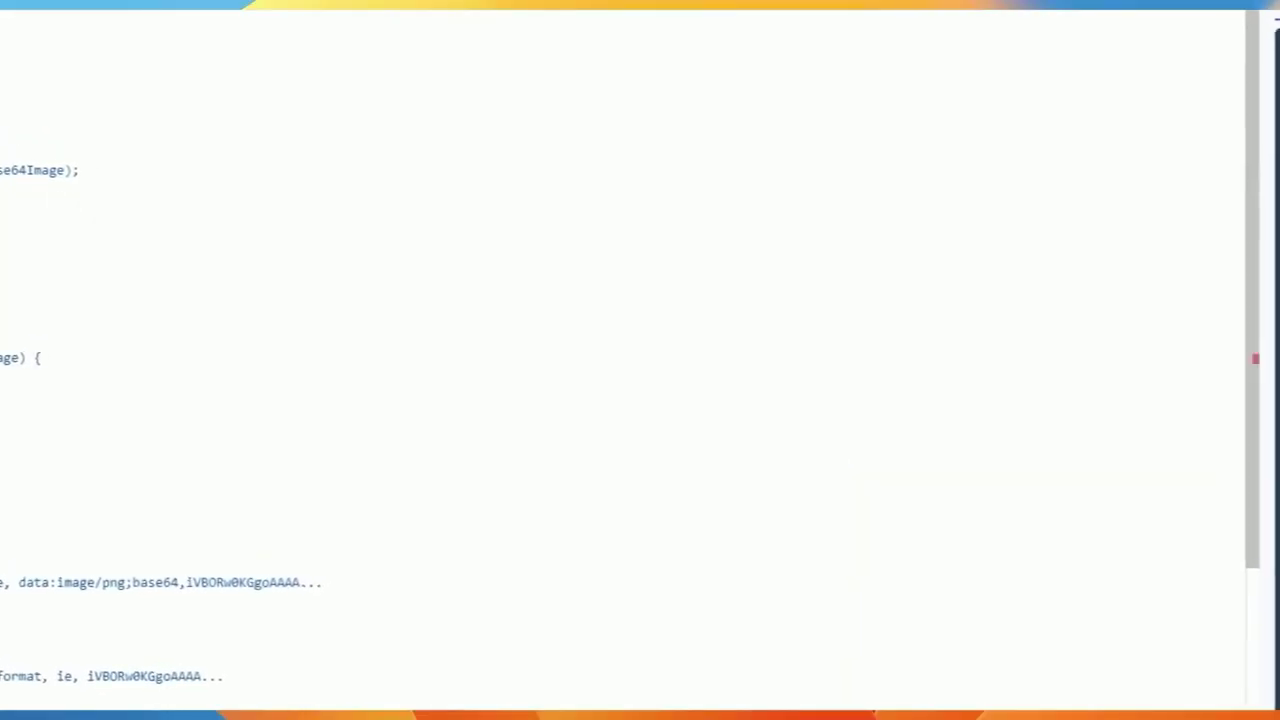
click(152, 188)
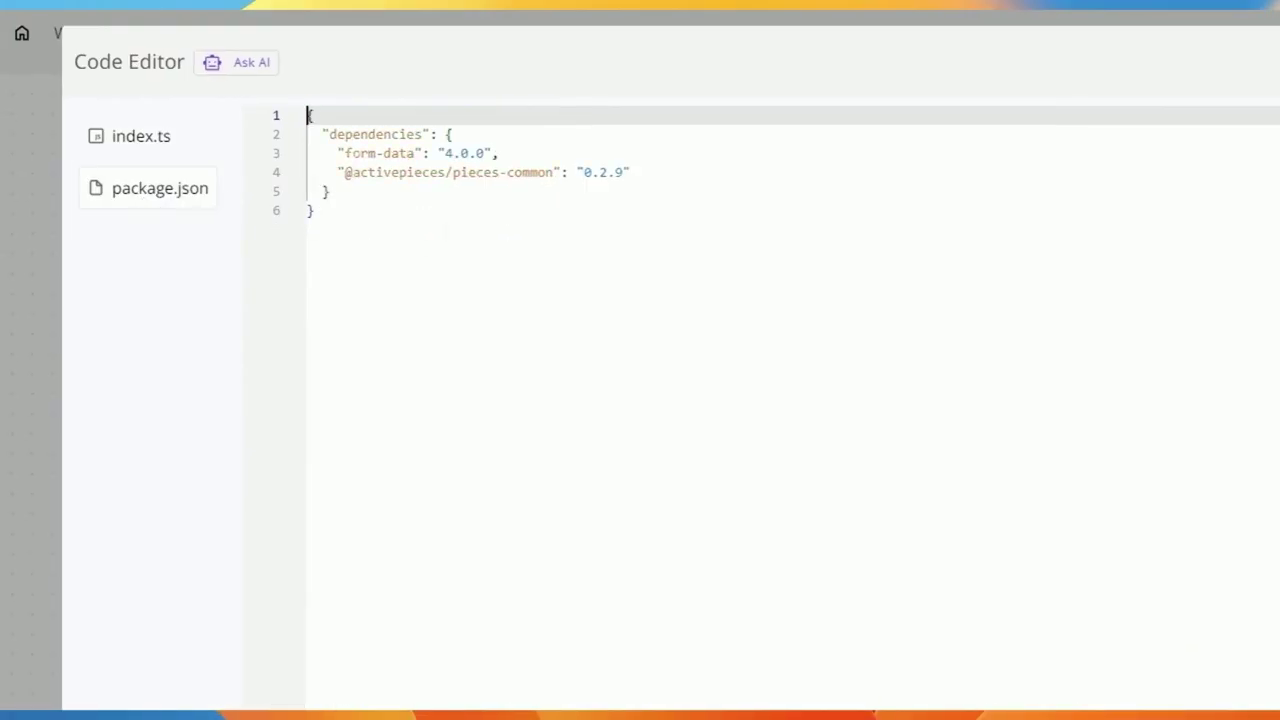
drag(344, 153, 413, 153)
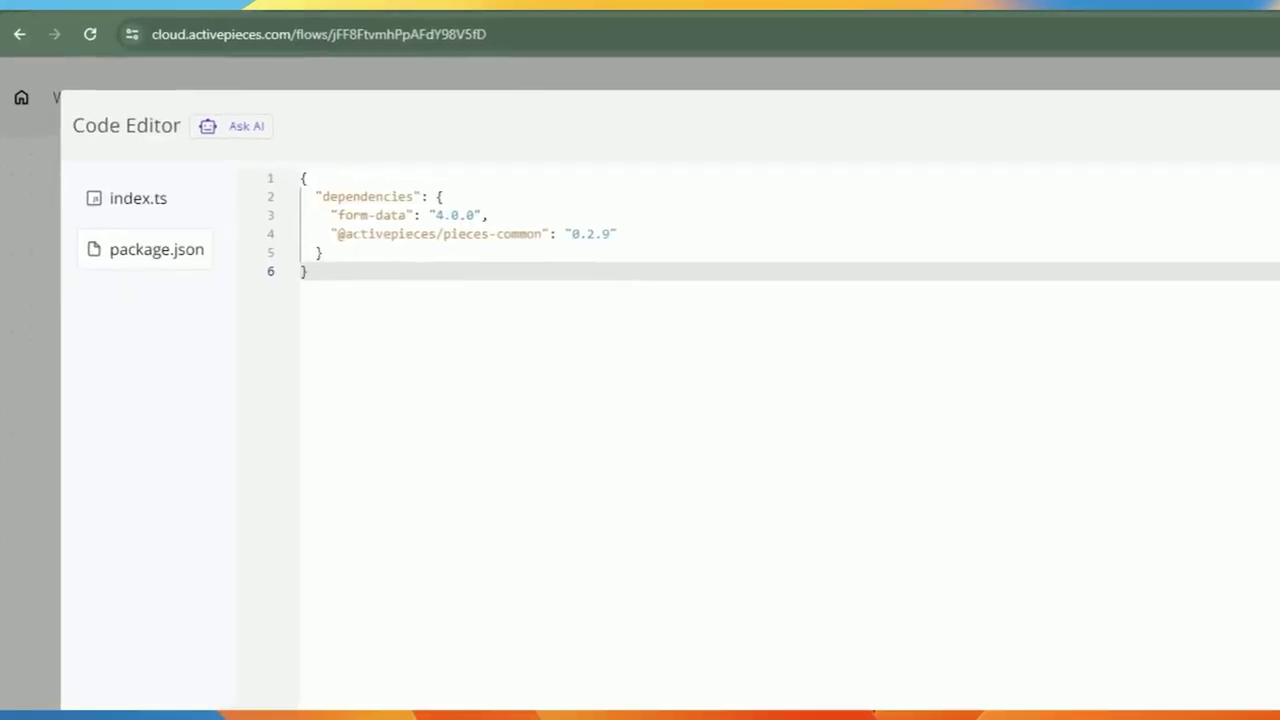
drag(172, 143, 273, 143)
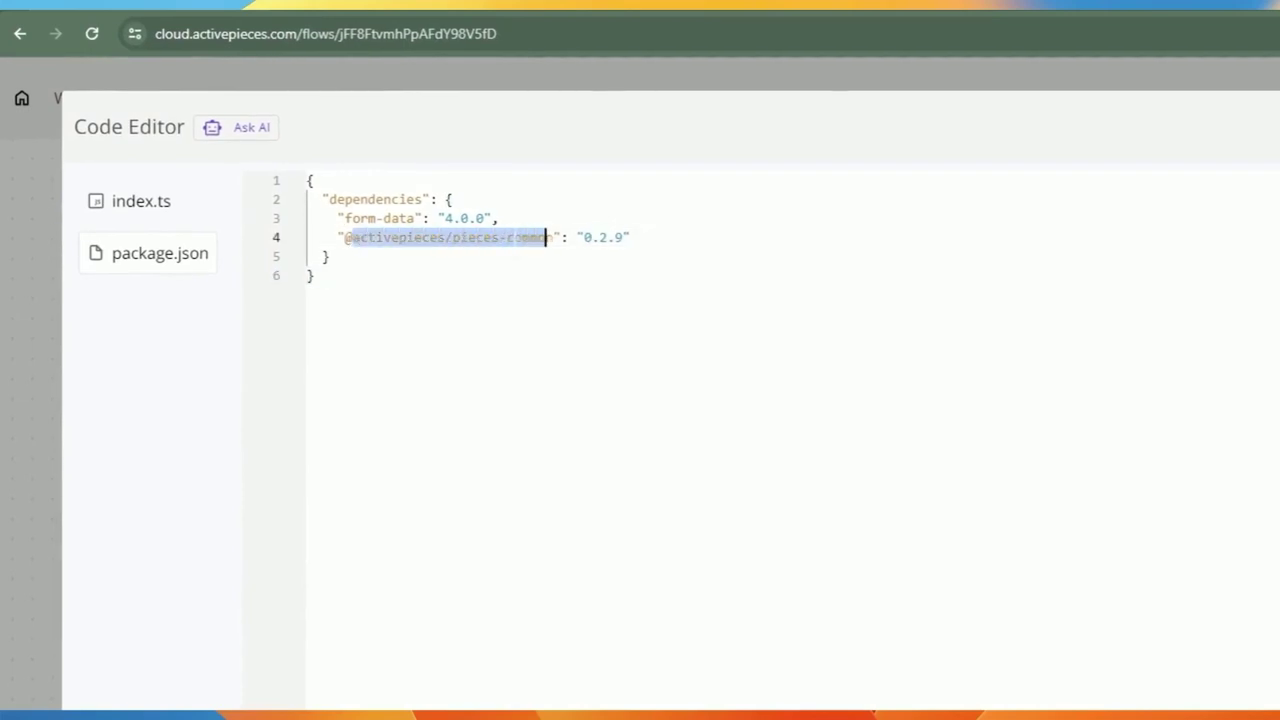
- Examine the imports in index.ts, the destructured inputs, and the uploadMedia call that passes base64Image
click(134, 207)
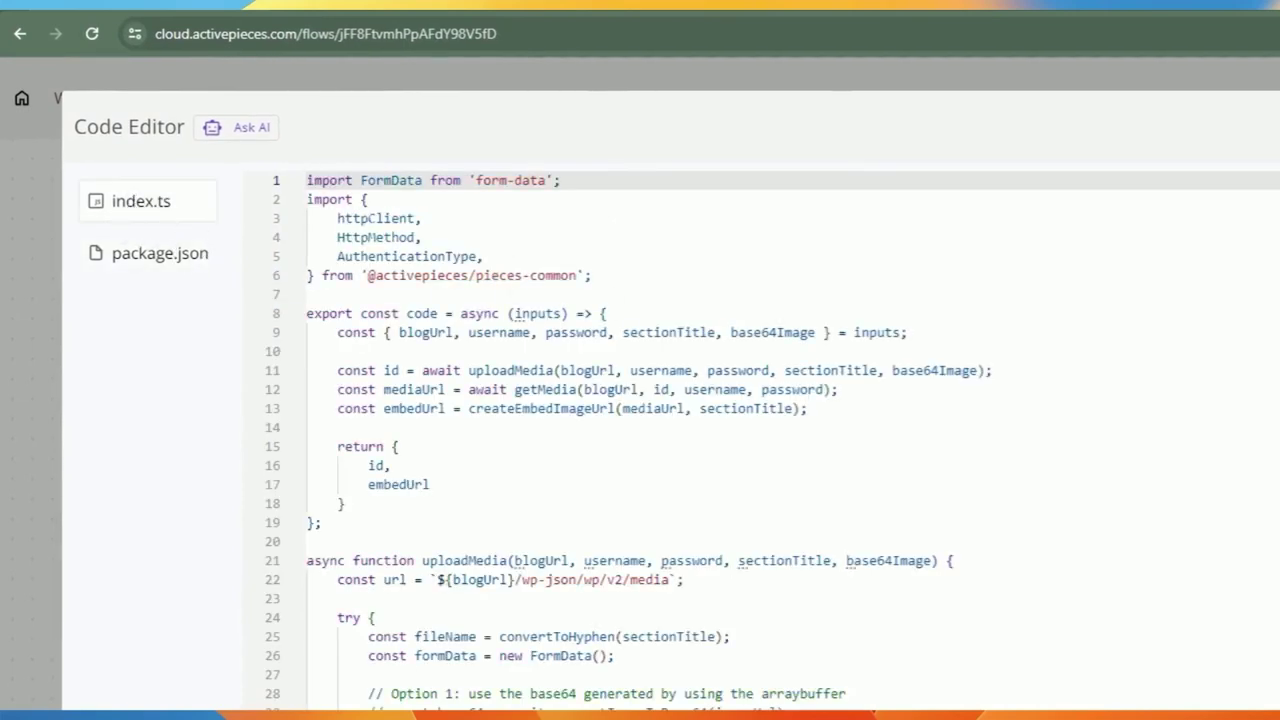
click(360, 218)
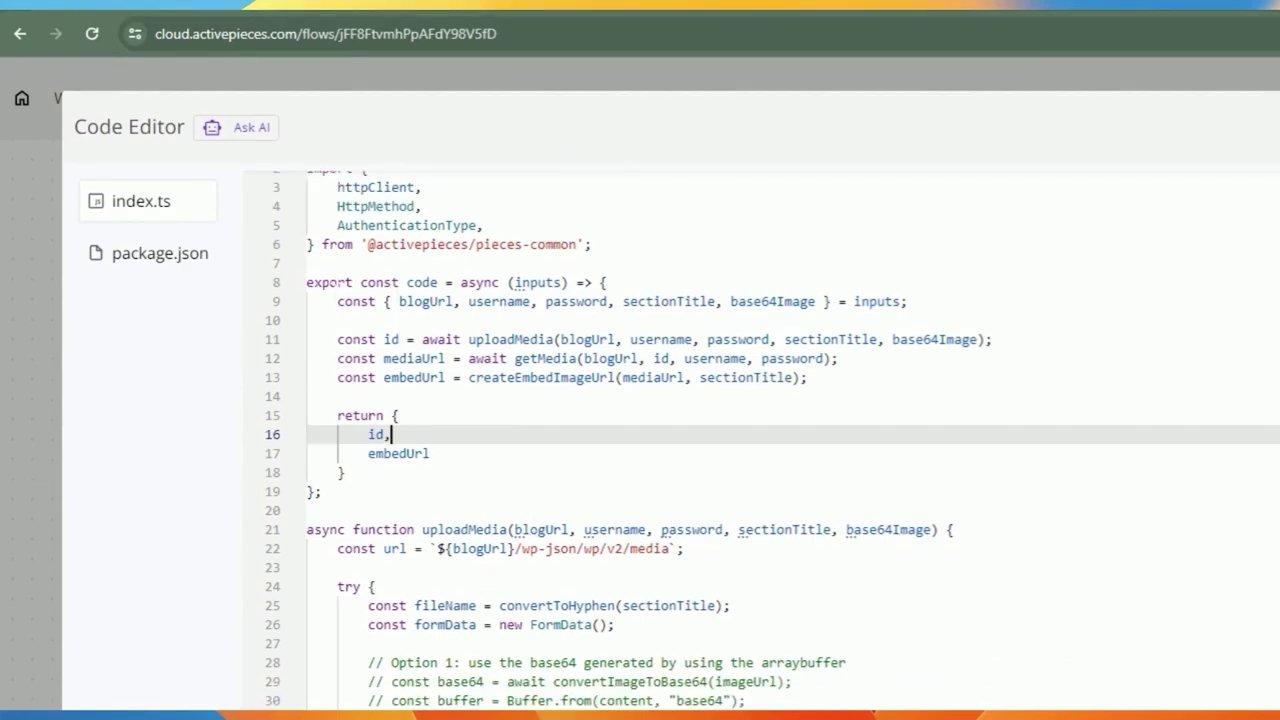
drag(337, 301, 907, 301)
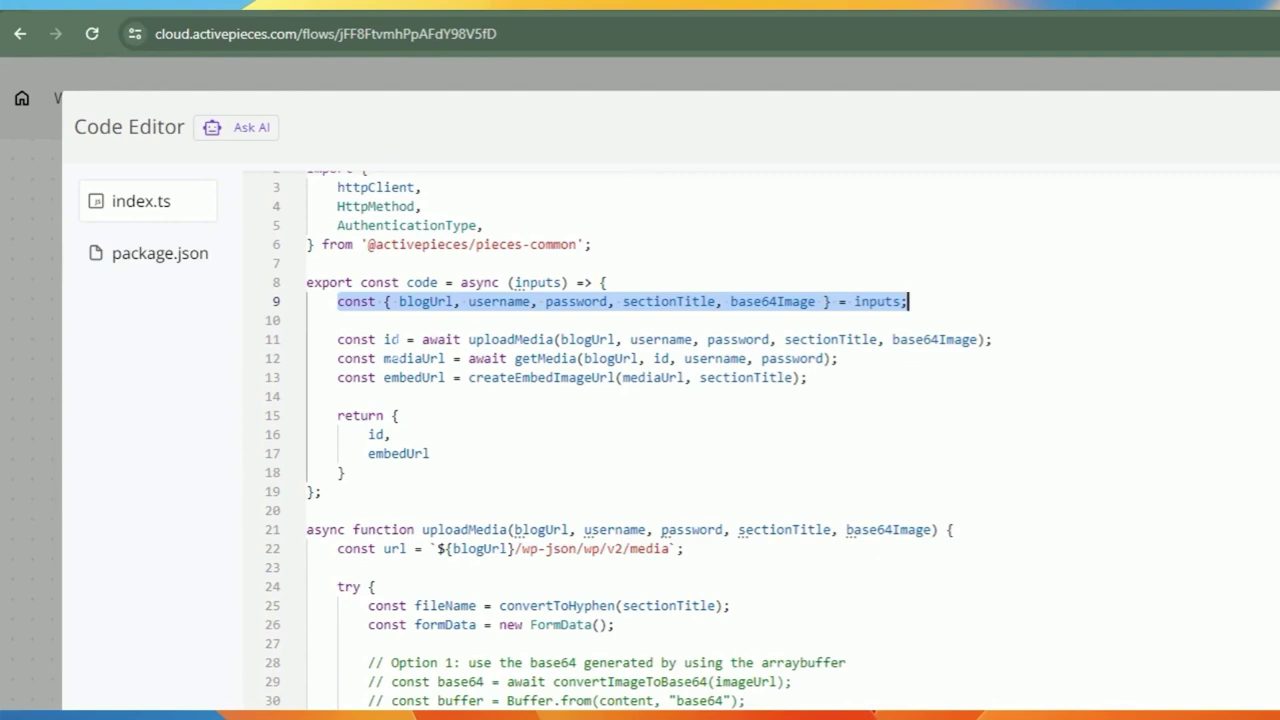
double_click(550, 340)
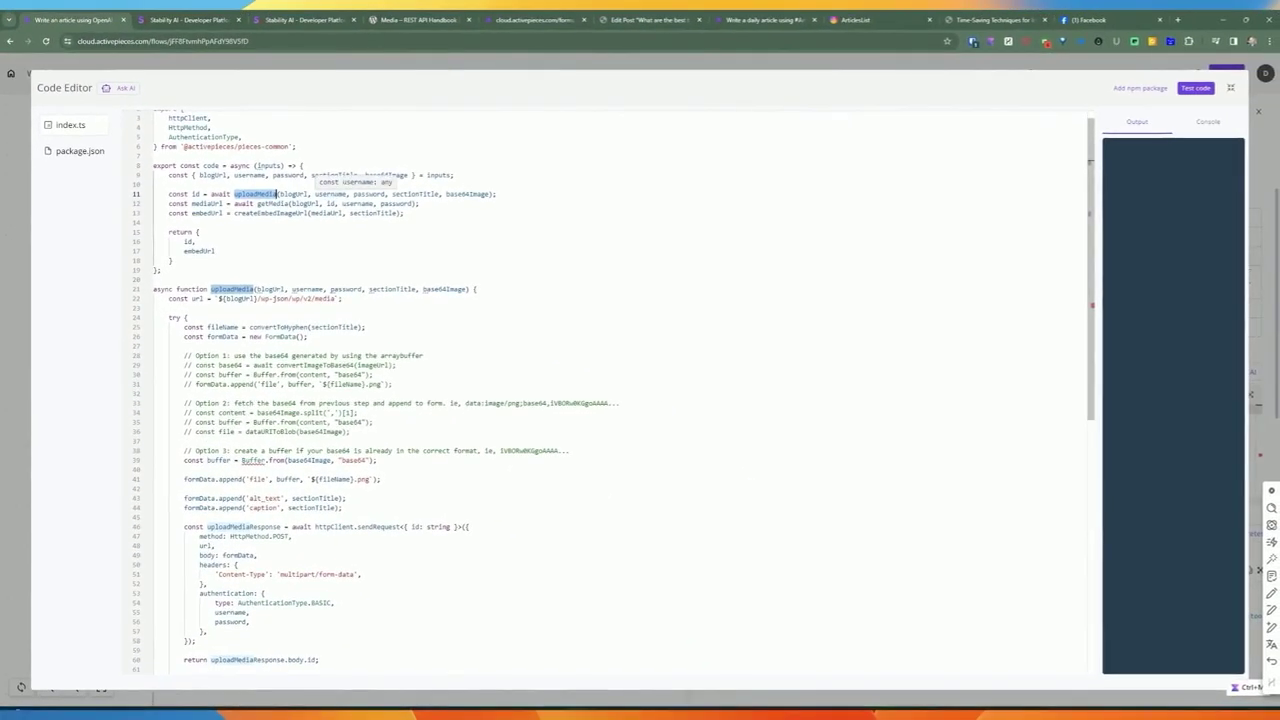
click(473, 194)
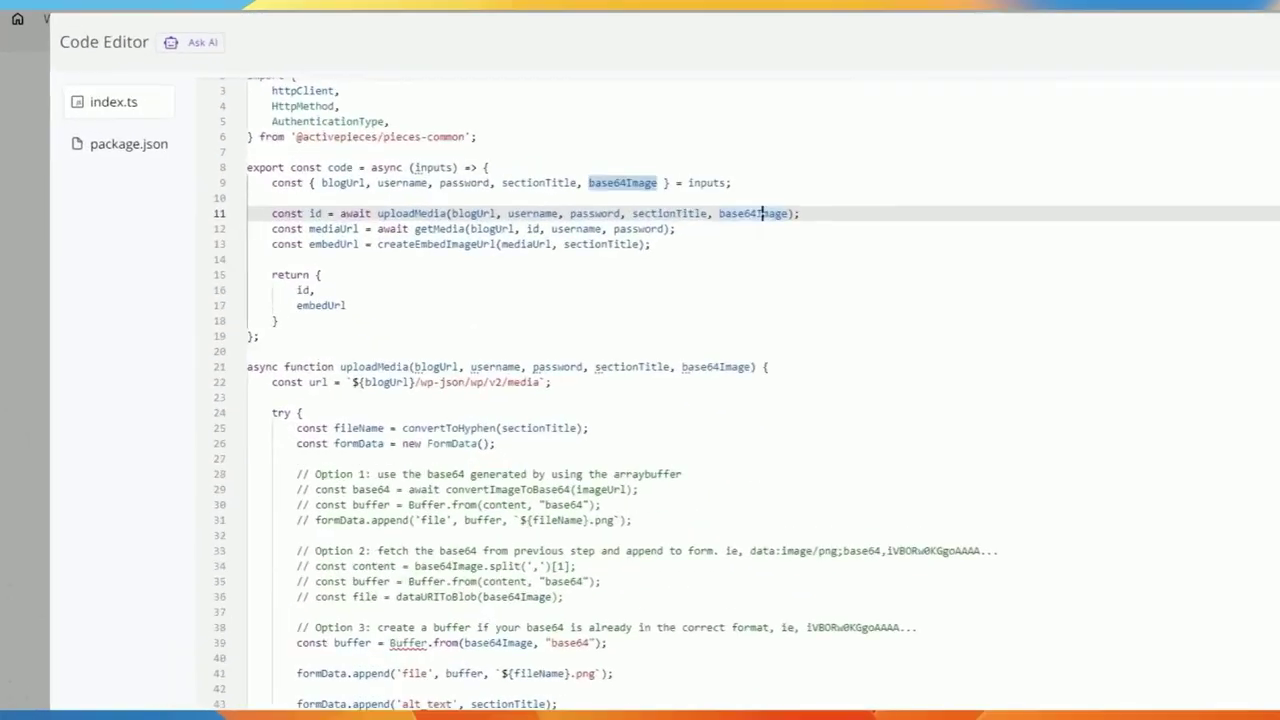
- Examine the uploadMedia function definition and its url constant built from blogUrl and /wp-json/wp/v2/media
scroll(763, 213, down, 2)
scroll(600, 300, up, 2)
scroll(600, 300, down, 1)
double_click(376, 327)
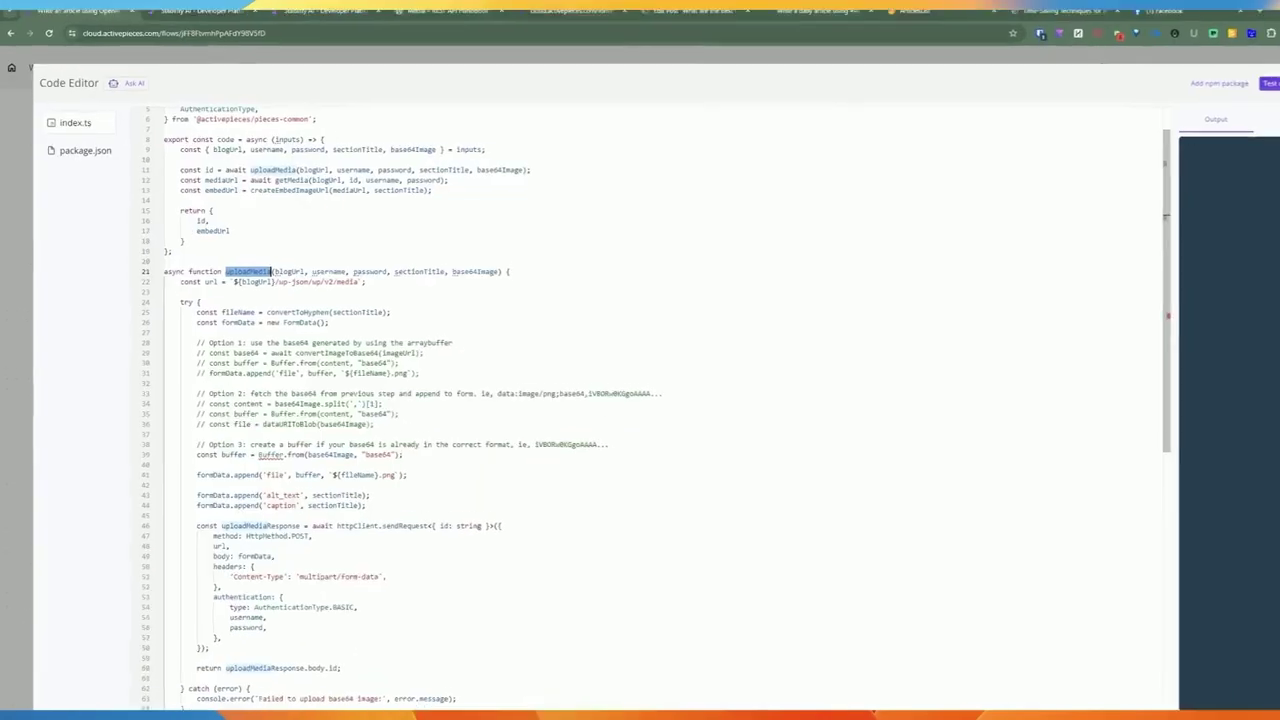
drag(169, 274, 343, 274)
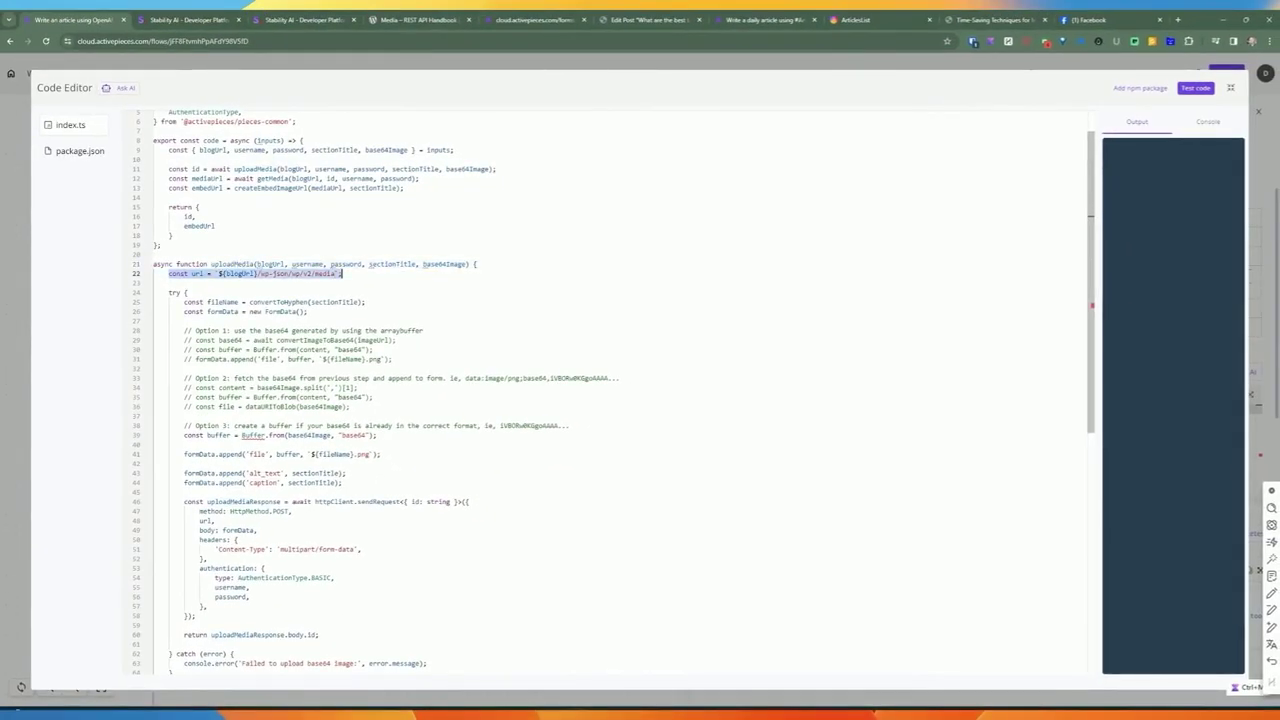
key(Down)
key(Down)
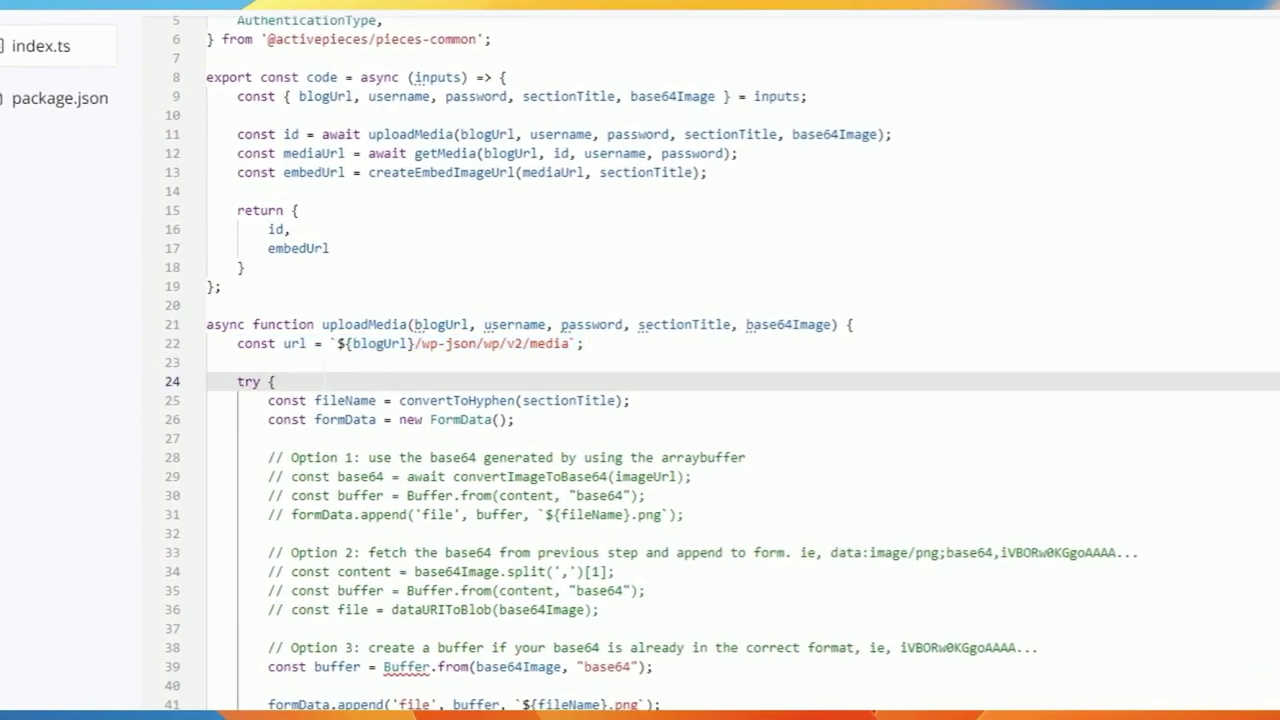
drag(414, 344, 452, 344)
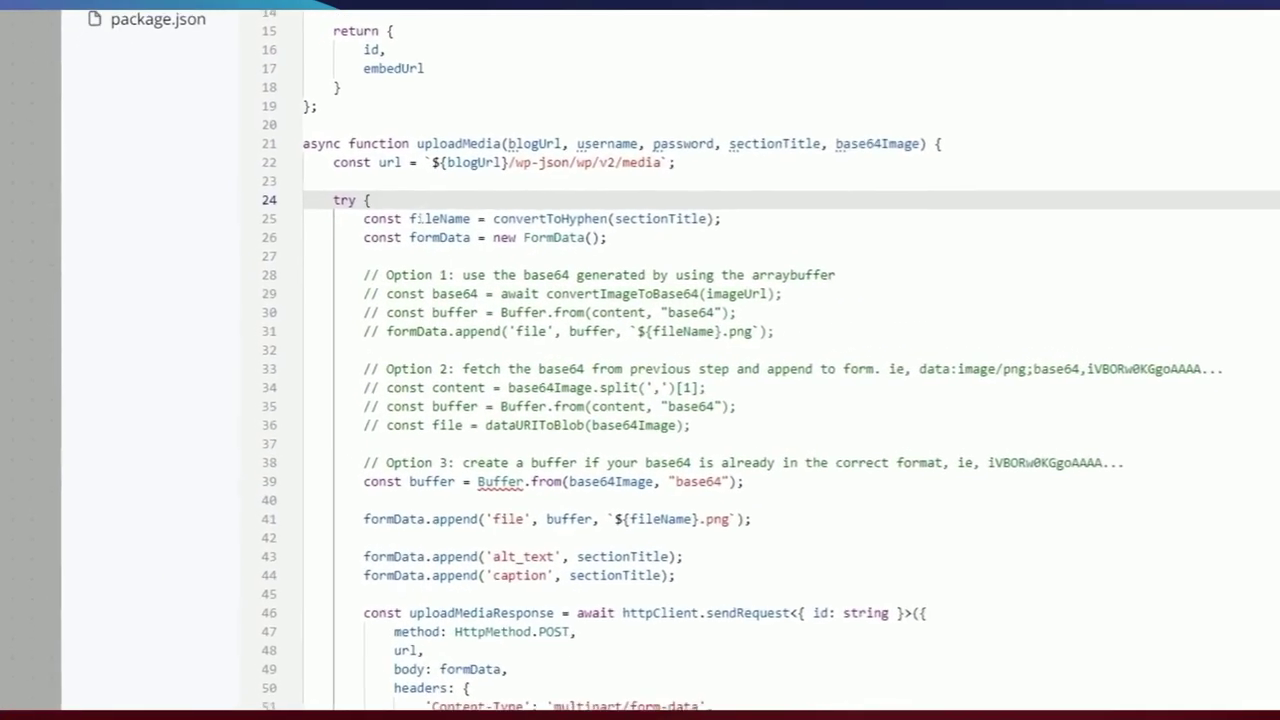
- Examine how the fileName constant is produced by passing sectionTitle to convertToHyphen
double_click(224, 251)
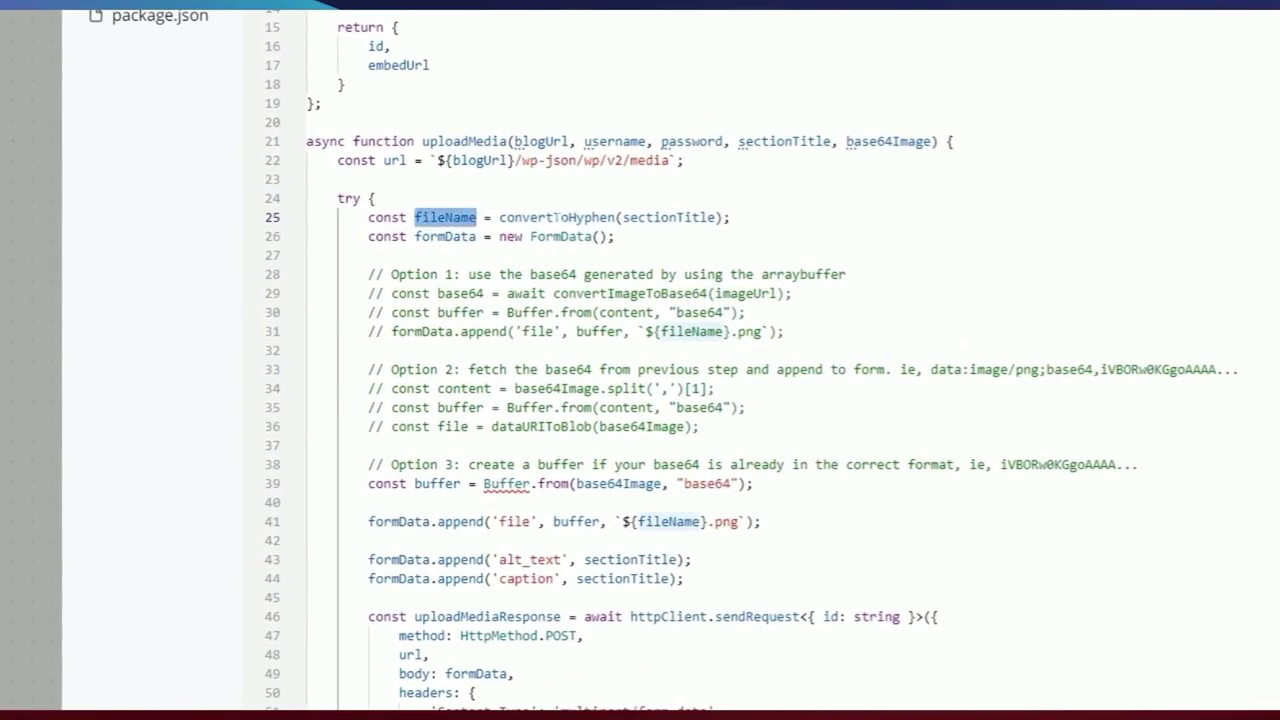
click(552, 218)
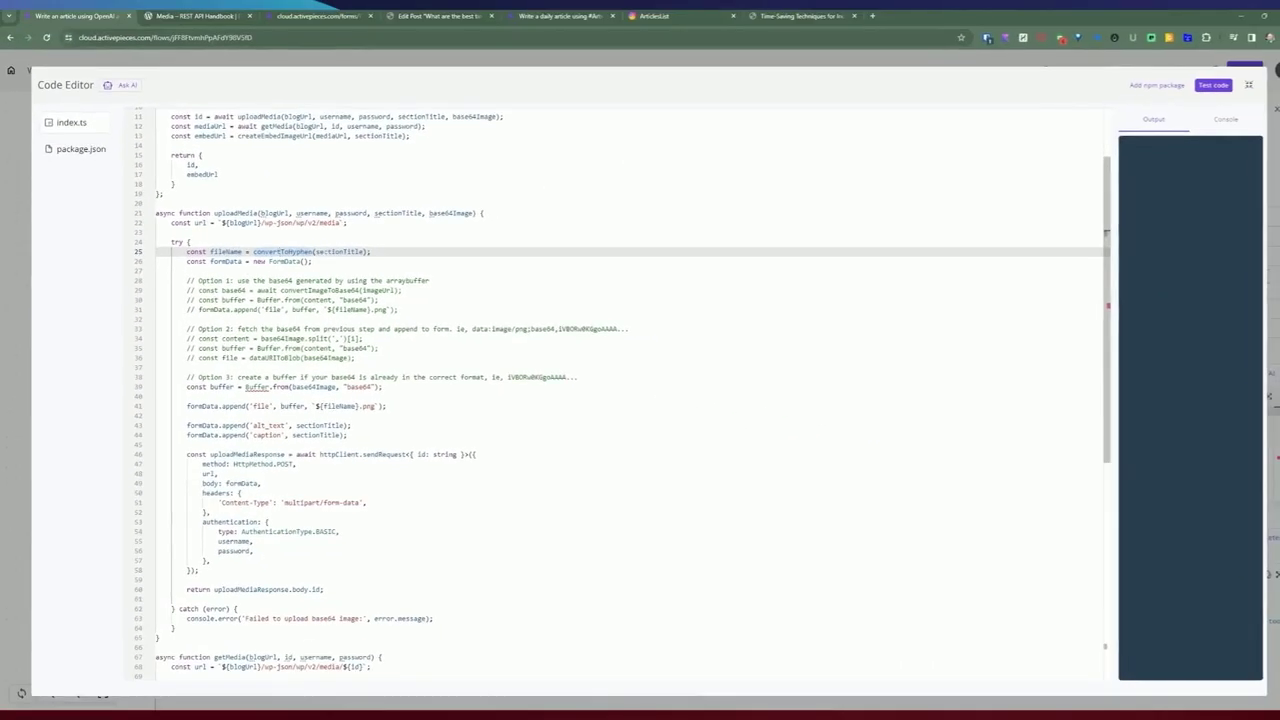
double_click(643, 218)
click(535, 221)
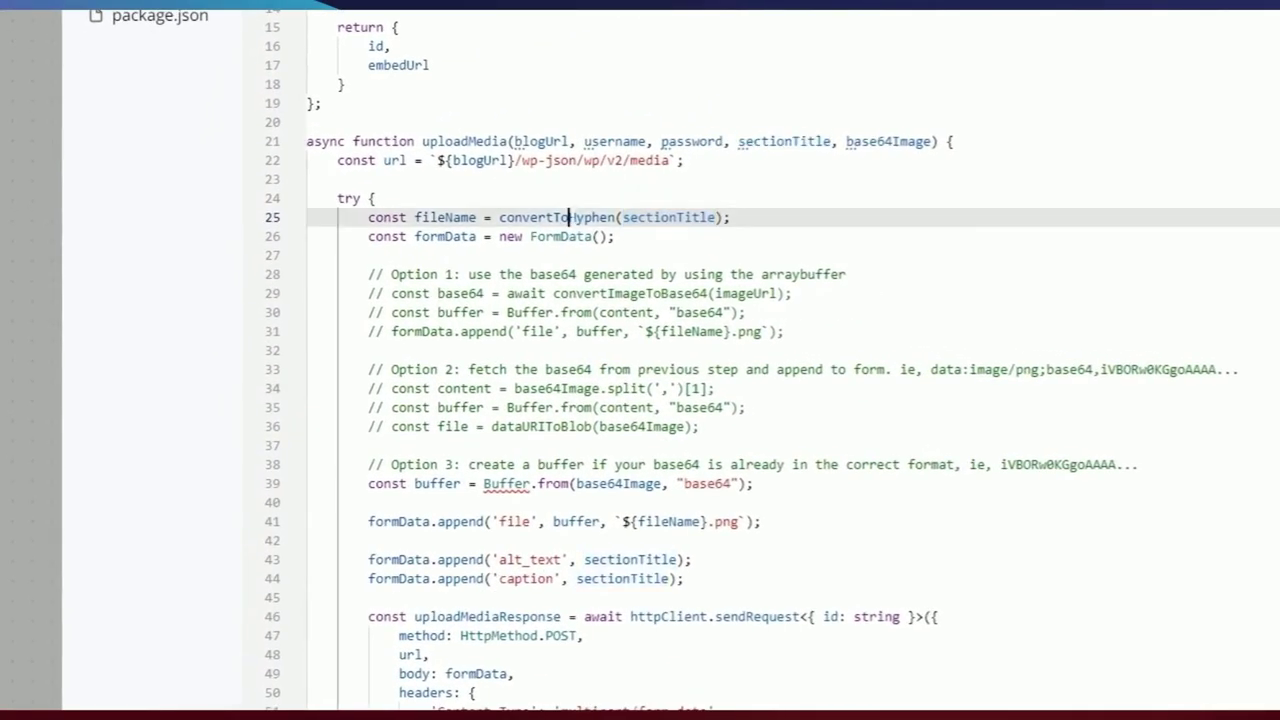
- Find the convertToHyphen function near the end of index.ts and examine its toLowerCase and replace expression with the [^a-zA-Z0-9] pattern
scroll(534, 290, down, 10)
scroll(567, 290, down, 10)
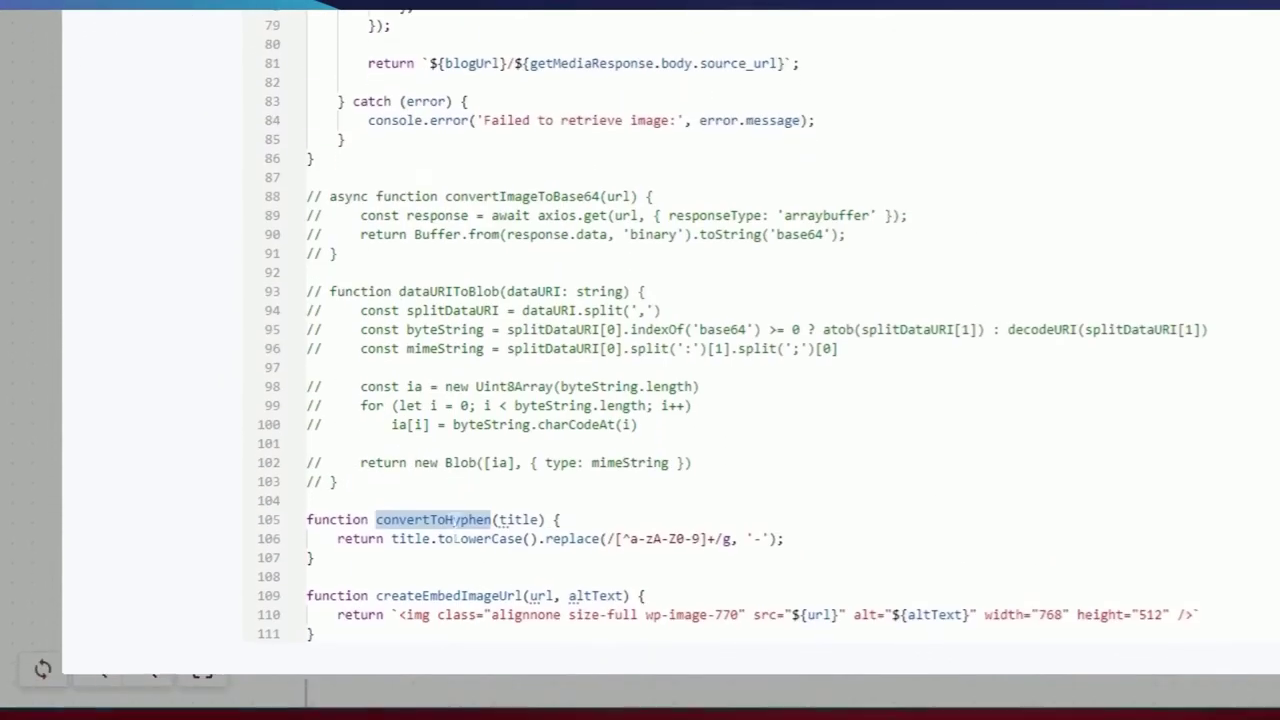
click(502, 474)
drag(369, 545, 630, 533)
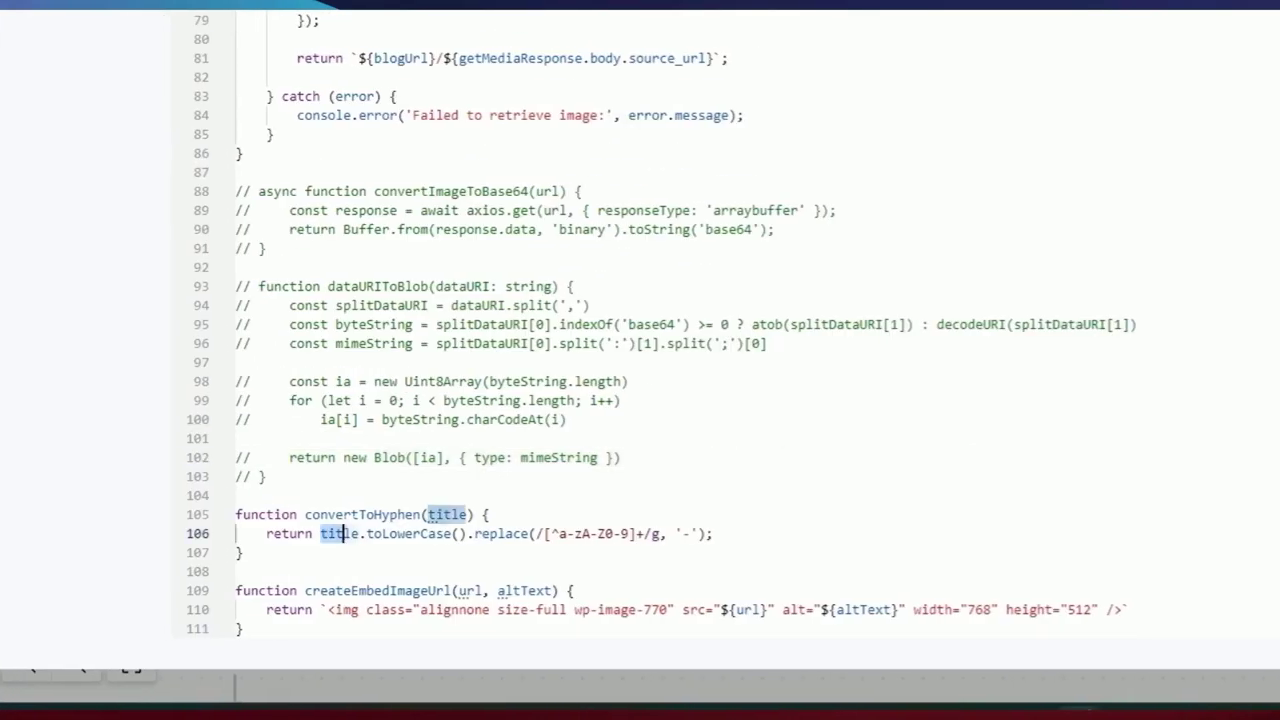
click(478, 533)
click(560, 533)
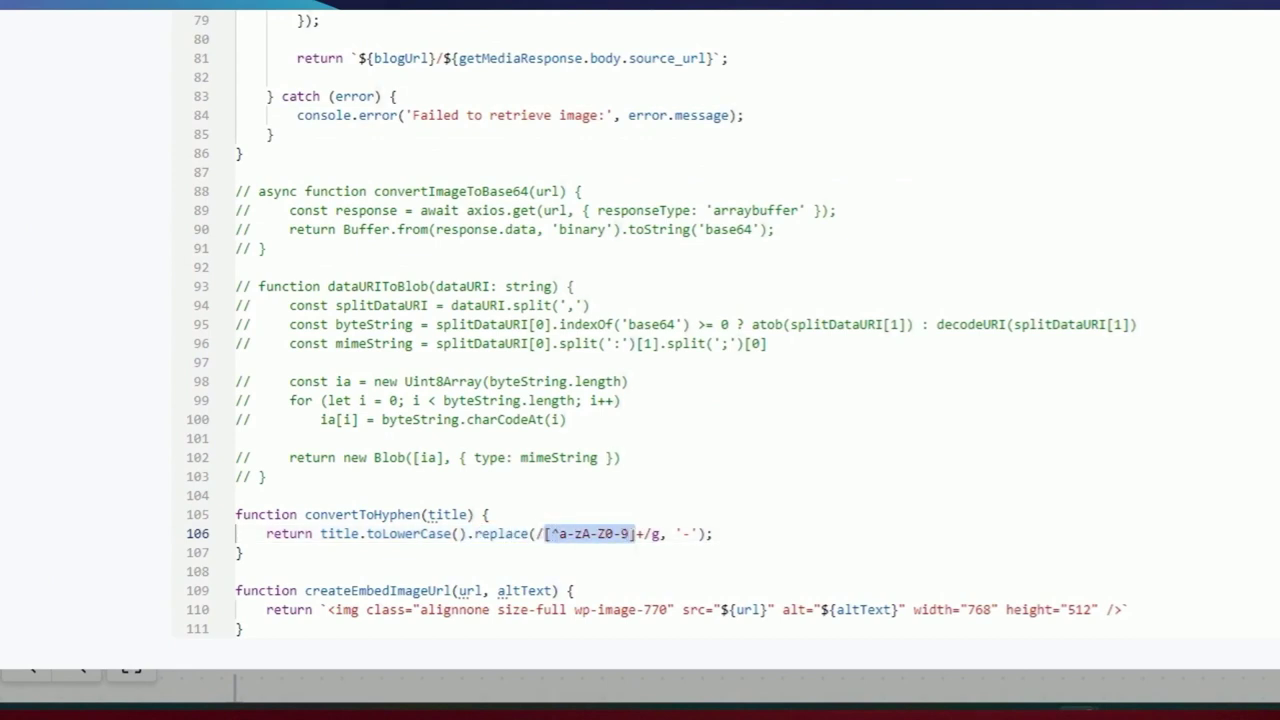
- Examine the '-' replacement string and the title parameter in the convertToHyphen function
click(684, 533)
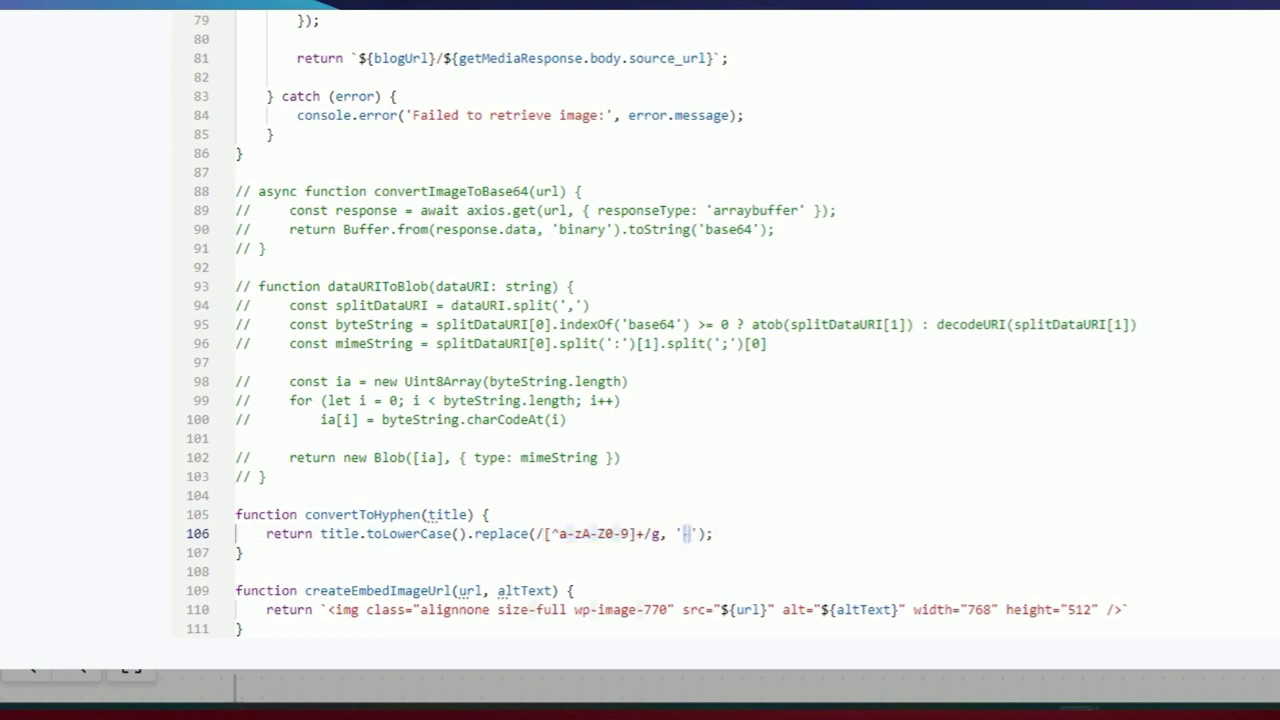
click(600, 496)
double_click(386, 514)
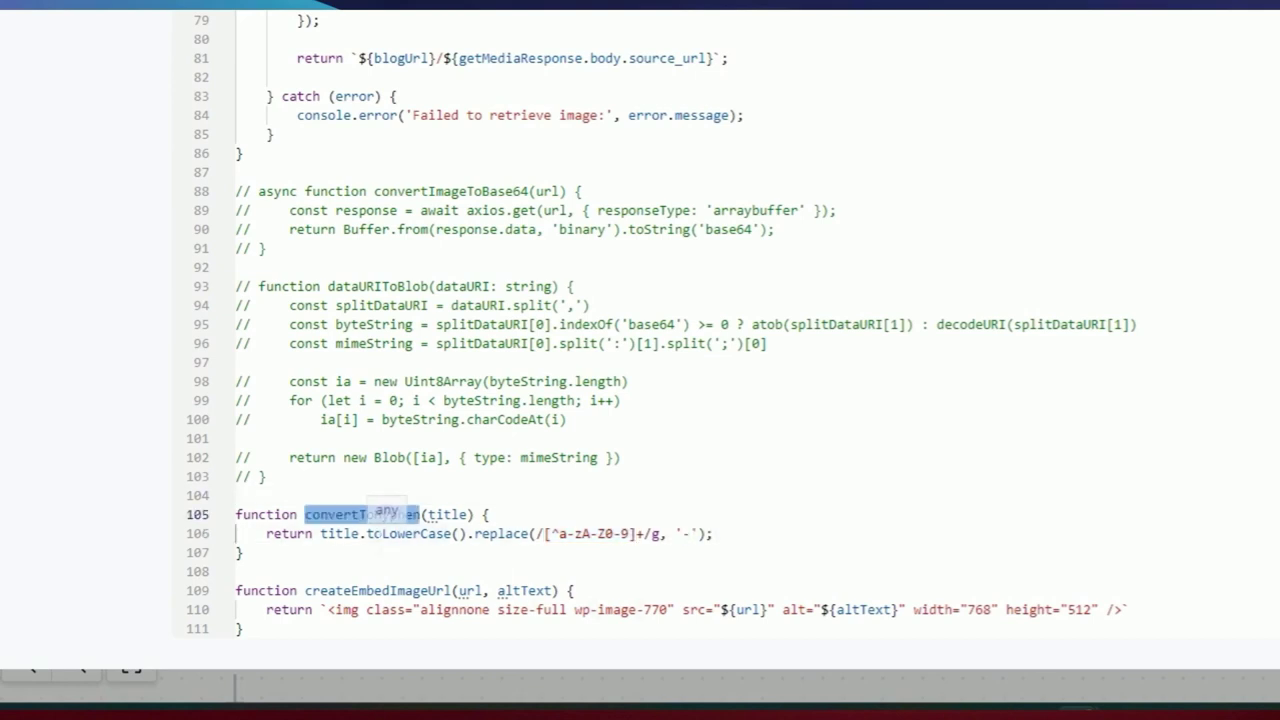
click(335, 533)
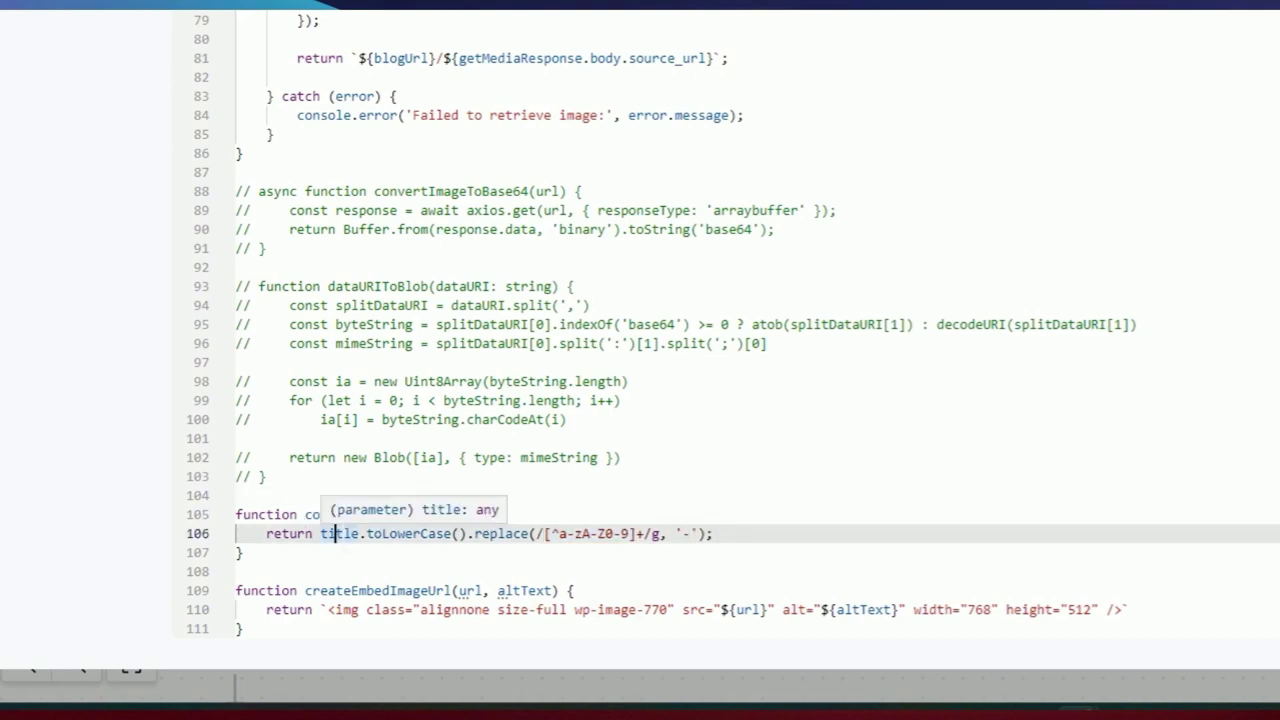
- Go back to uploadMedia in index.ts and examine the fileName constant and the formData constant created with new FormData()
scroll(340, 533, up, 14)
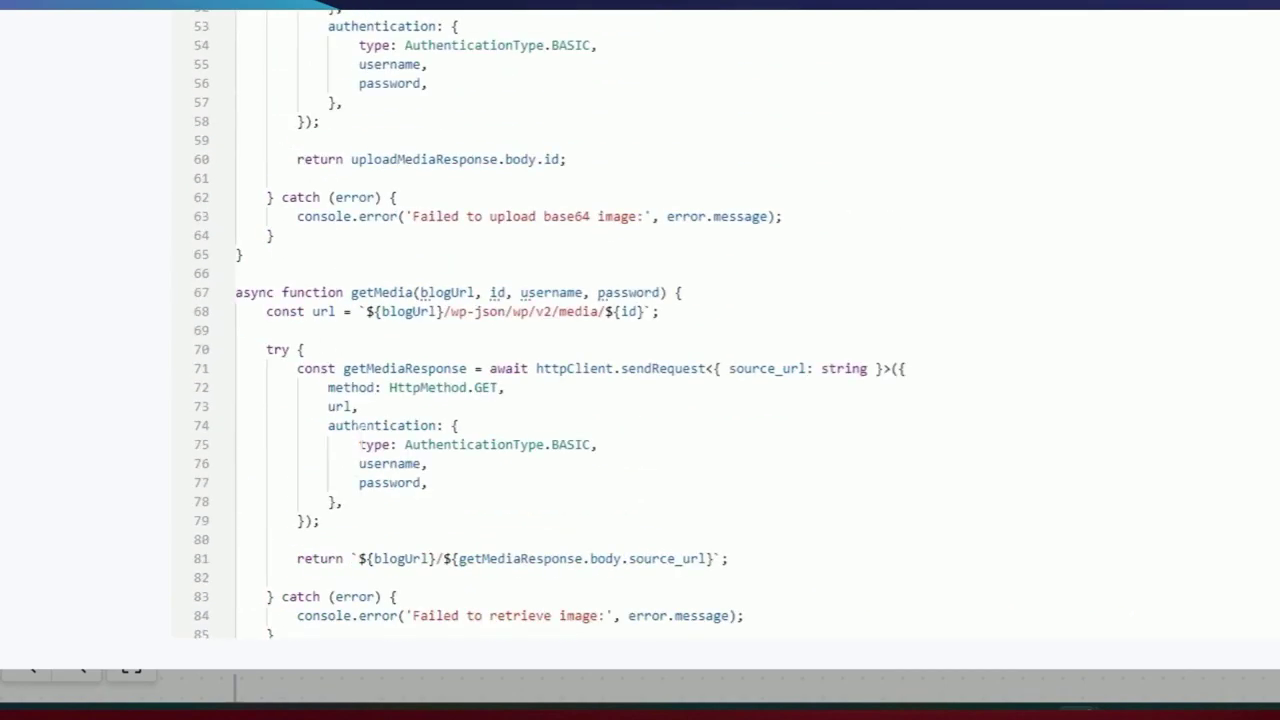
scroll(340, 533, up, 3)
drag(191, 328, 214, 328)
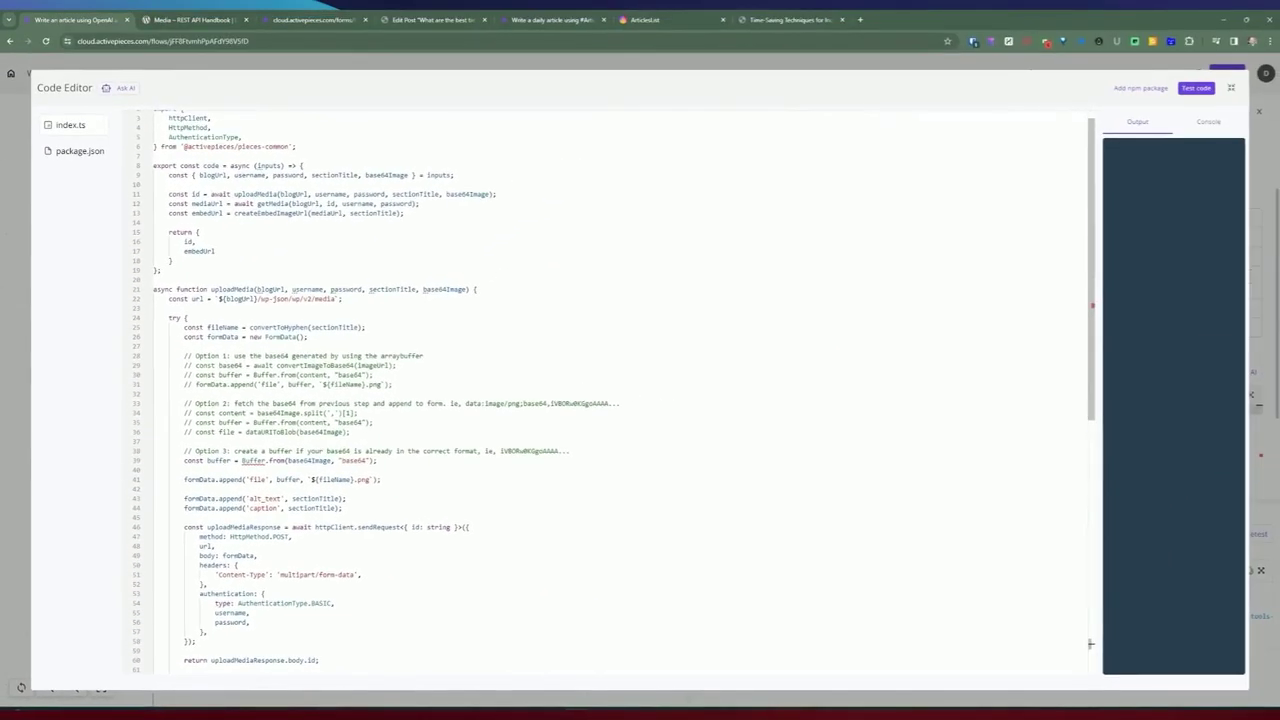
double_click(222, 327)
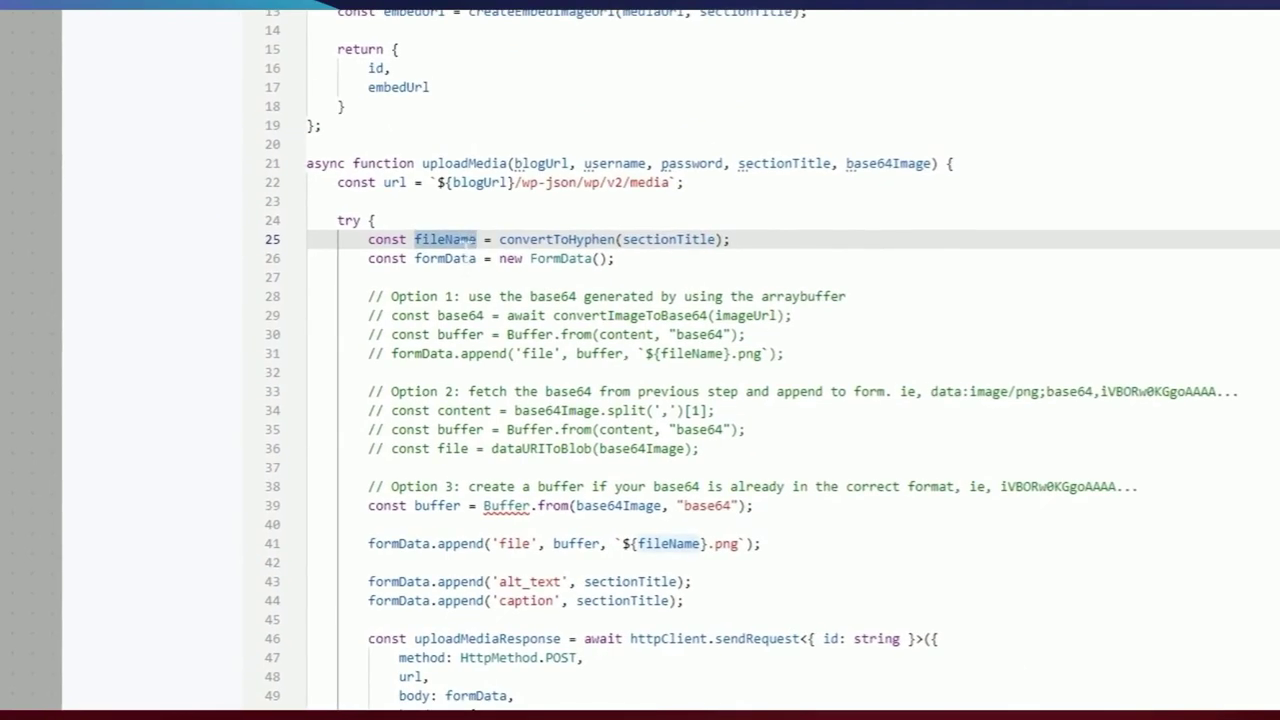
double_click(445, 258)
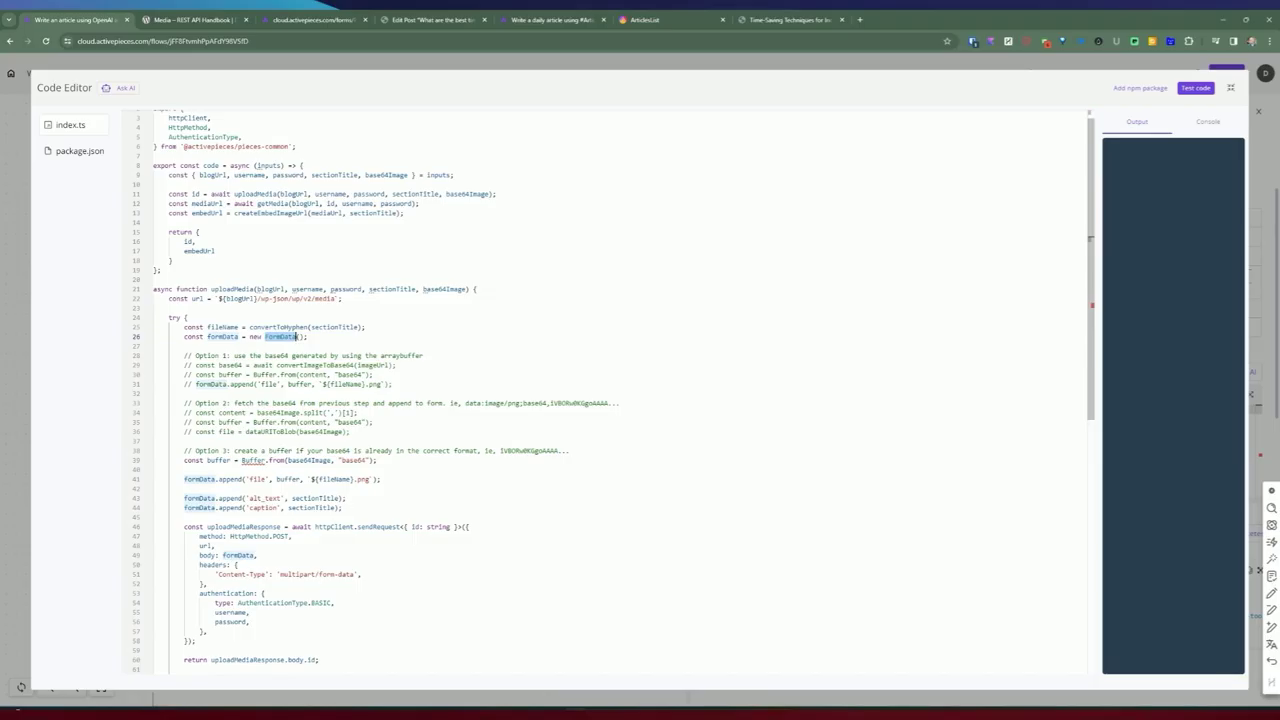
drag(308, 337, 172, 337)
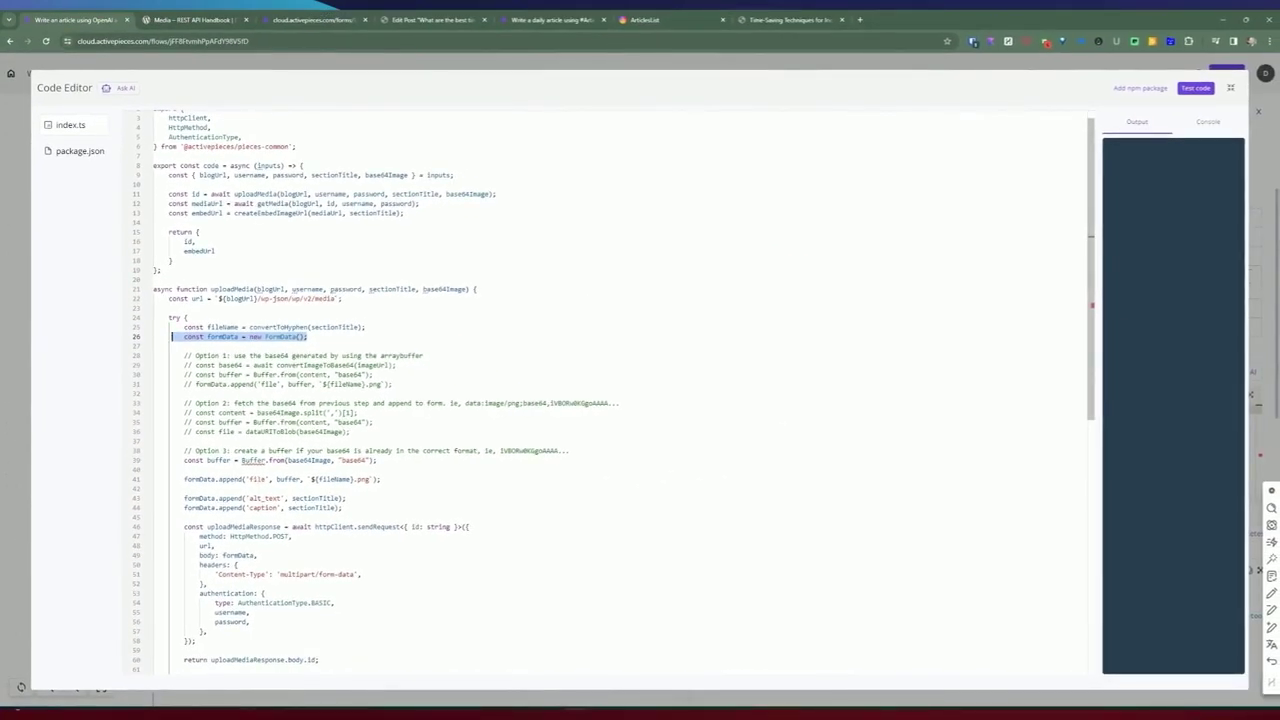
- Examine the buffer constant, its Buffer.from call on base64Image, and the formData.append line that uses it
double_click(220, 460)
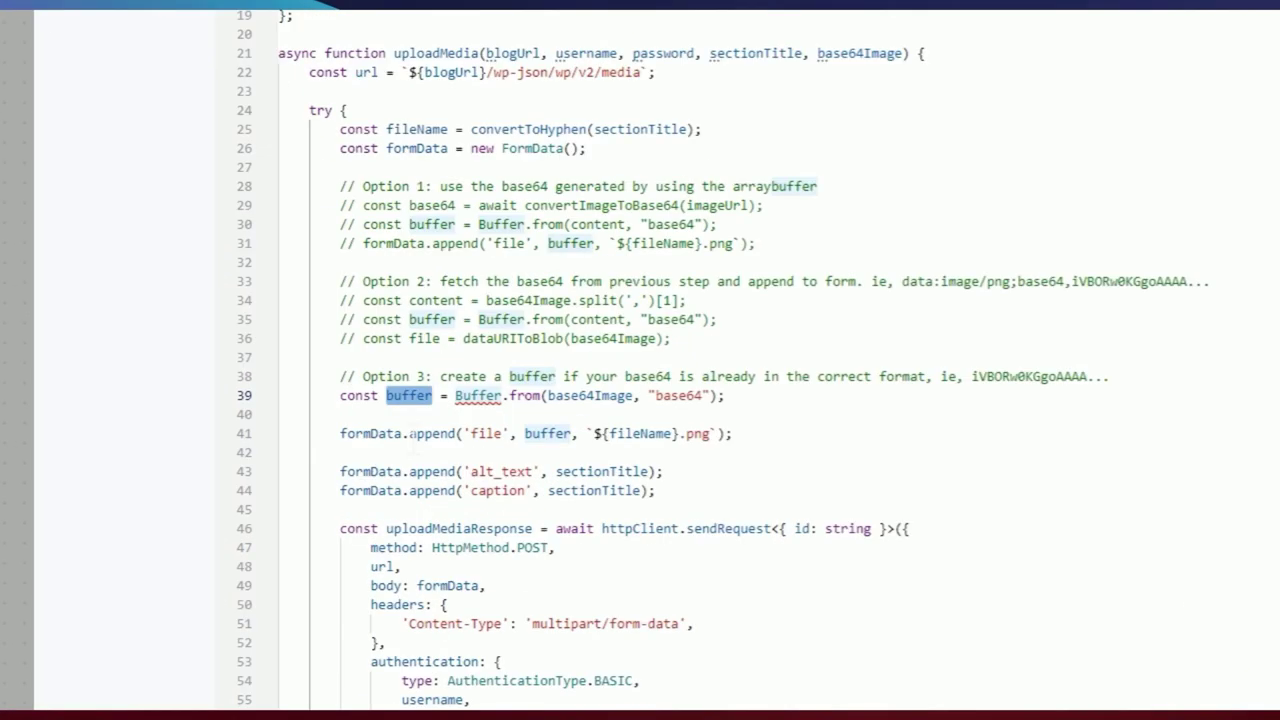
drag(177, 479, 251, 479)
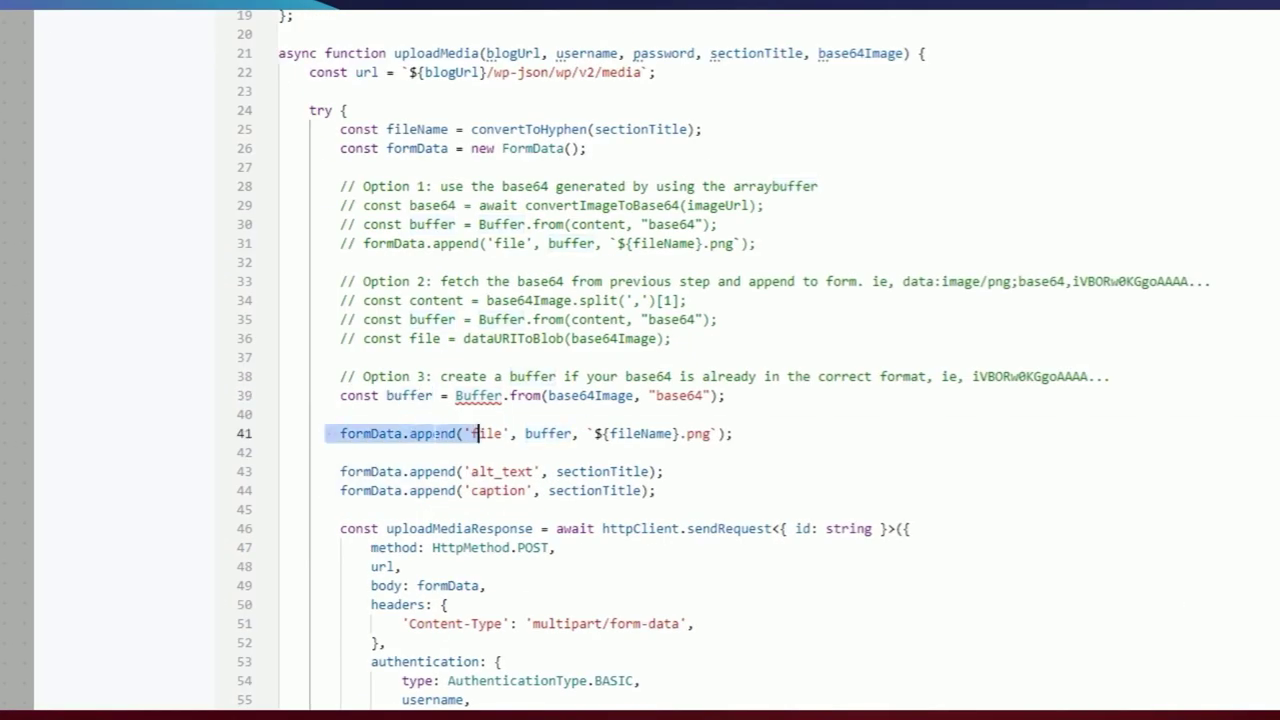
click(435, 434)
double_click(465, 396)
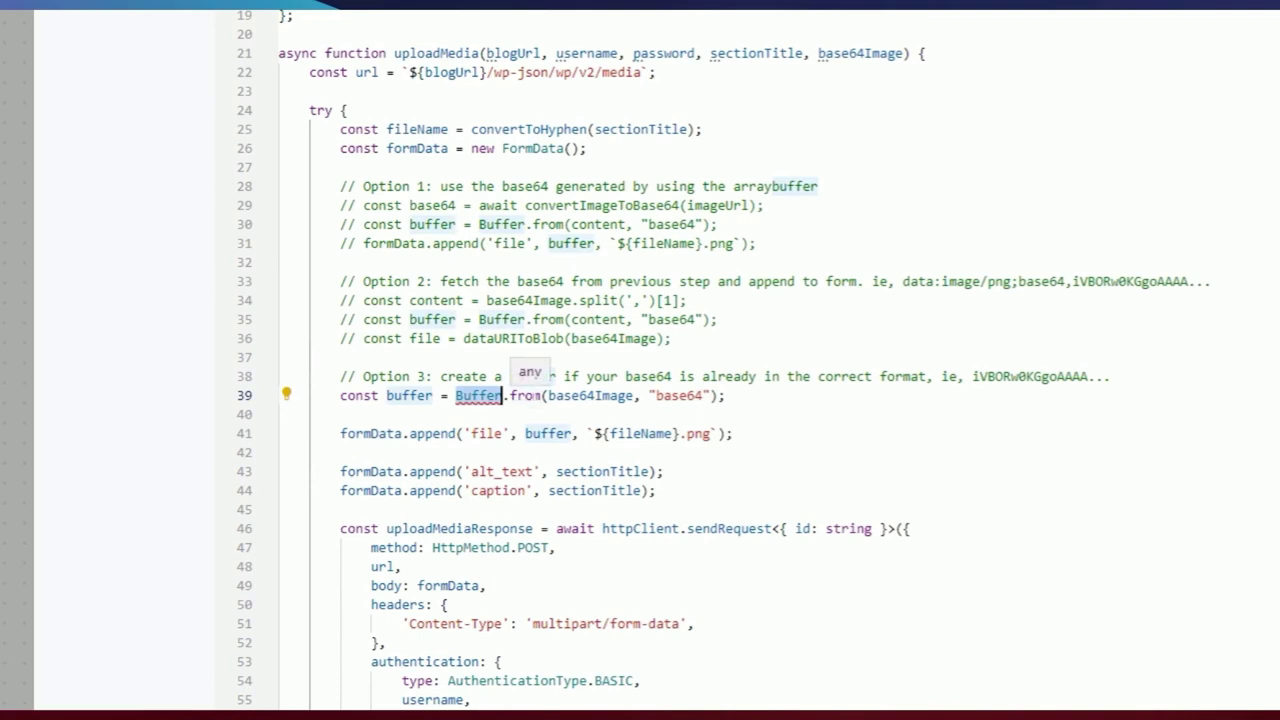
click(590, 395)
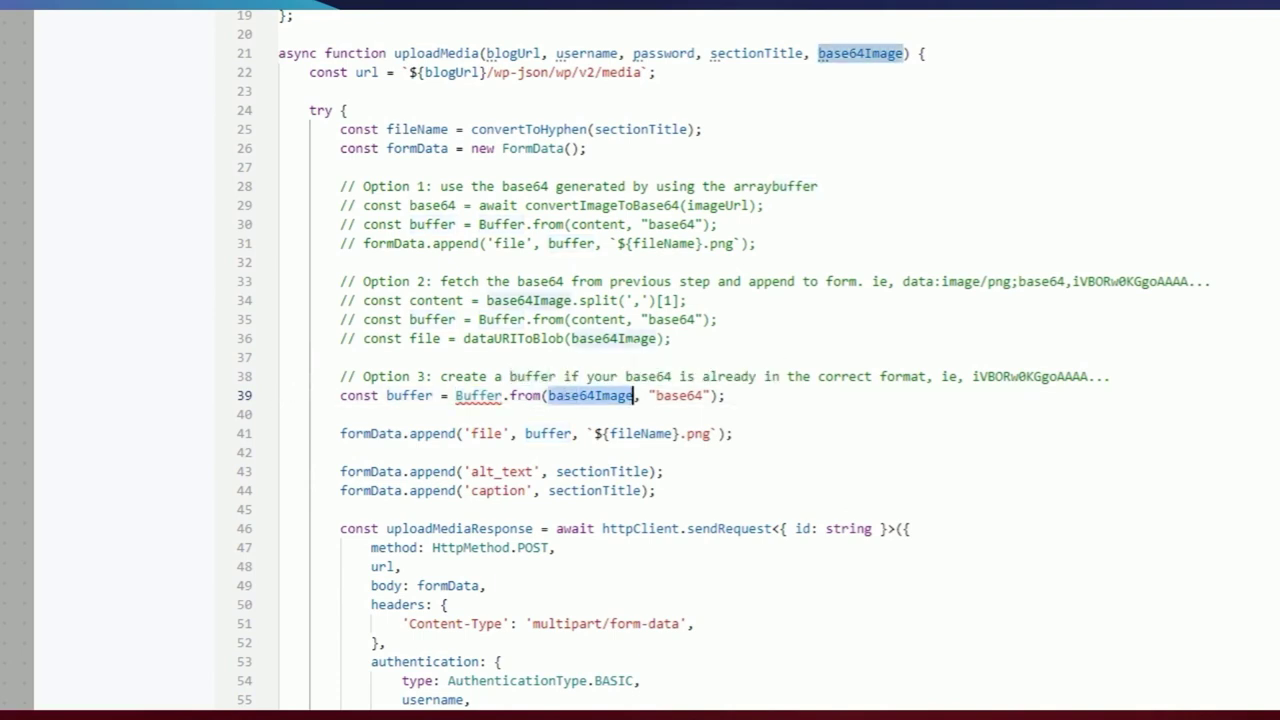
- Examine the commented-out Option 2 block, comparing the data:image/png;base64 prefix with the encoded part that split(',')[1] extracts
drag(725, 340, 340, 281)
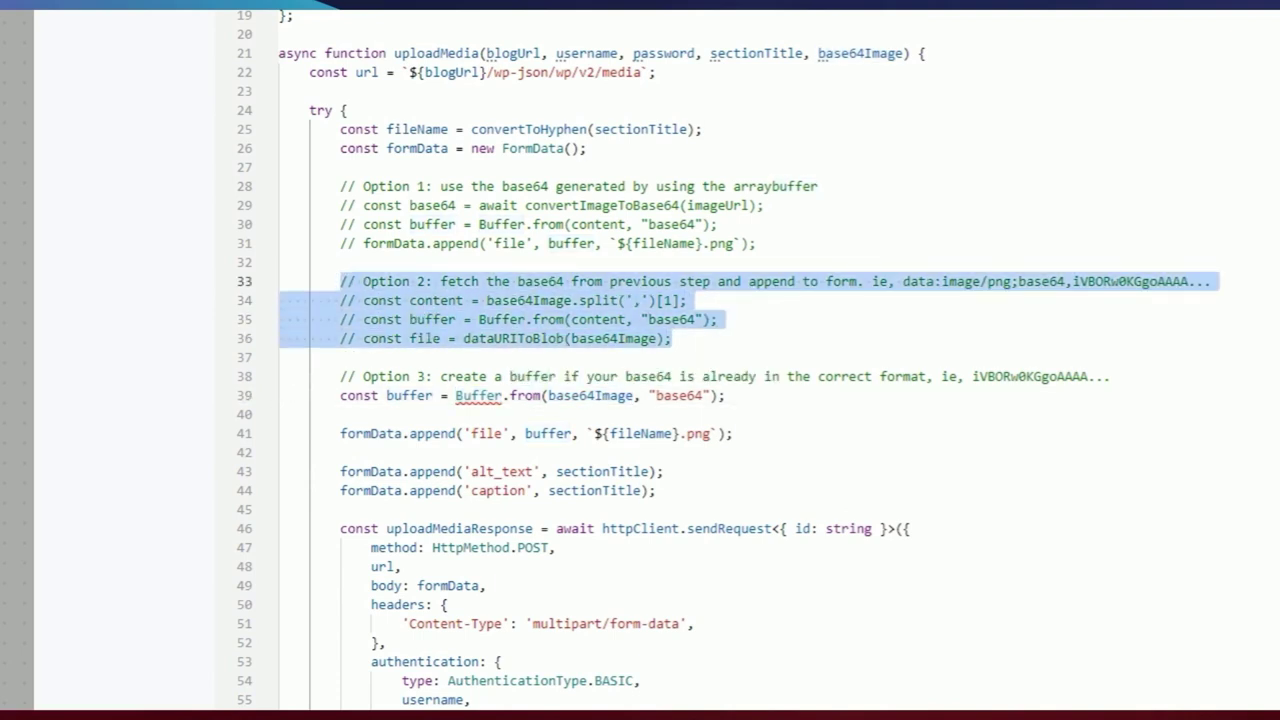
click(688, 300)
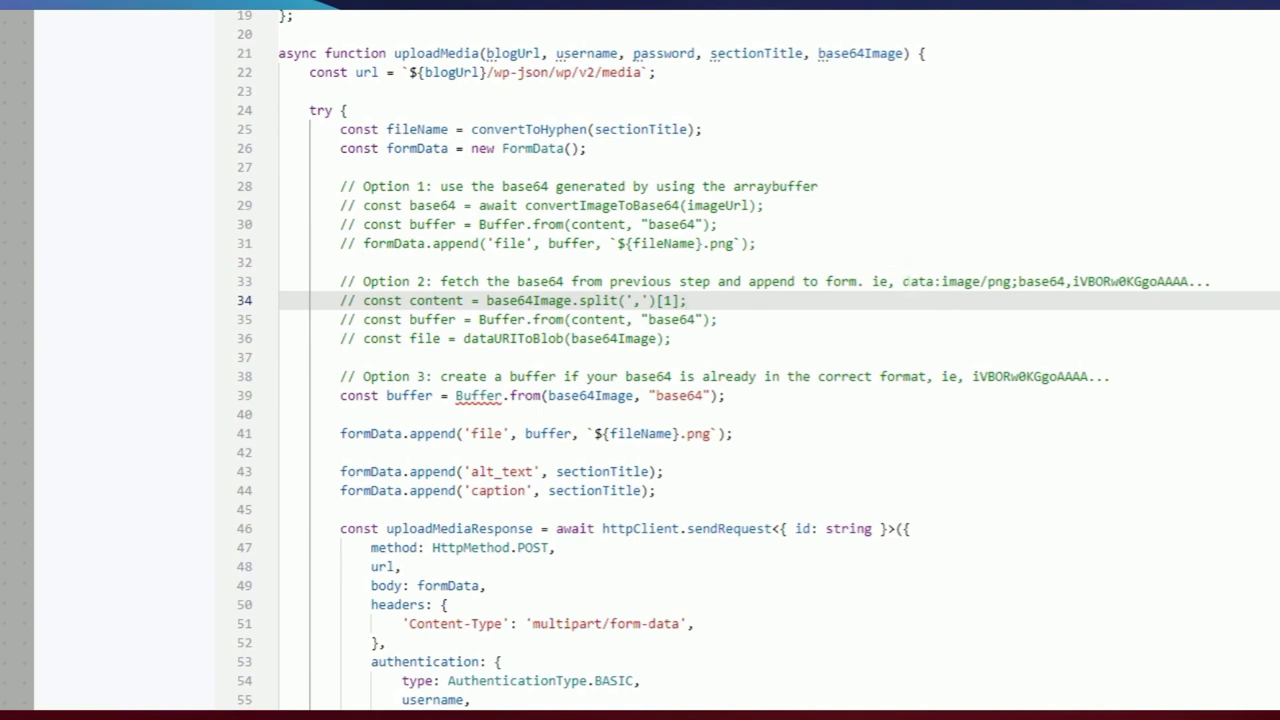
click(906, 281)
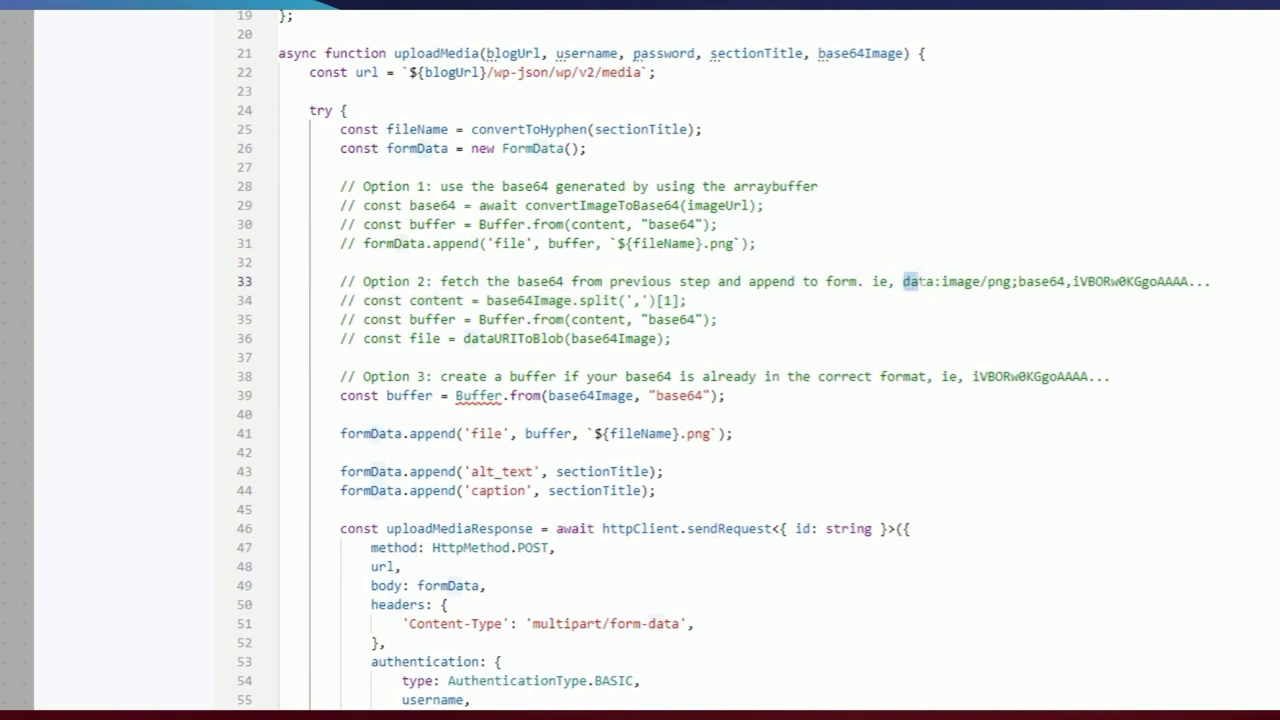
drag(908, 281, 940, 281)
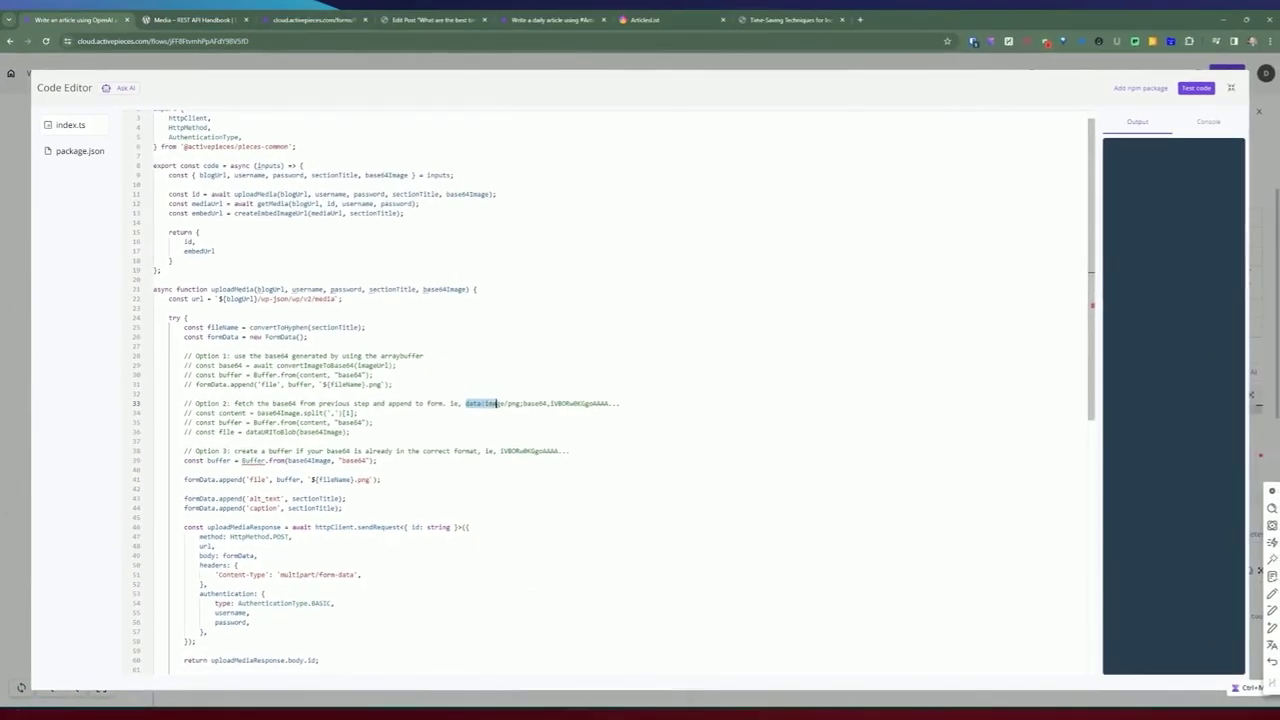
drag(497, 403, 577, 403)
click(375, 422)
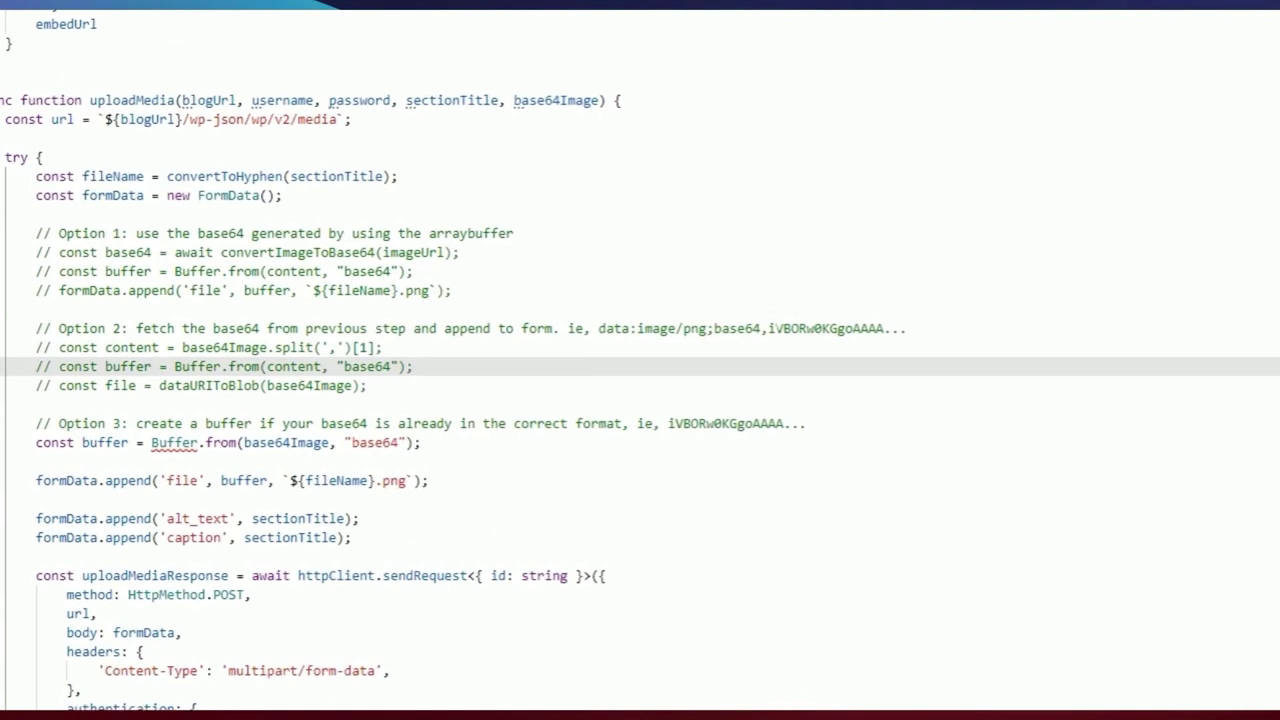
drag(768, 328, 907, 328)
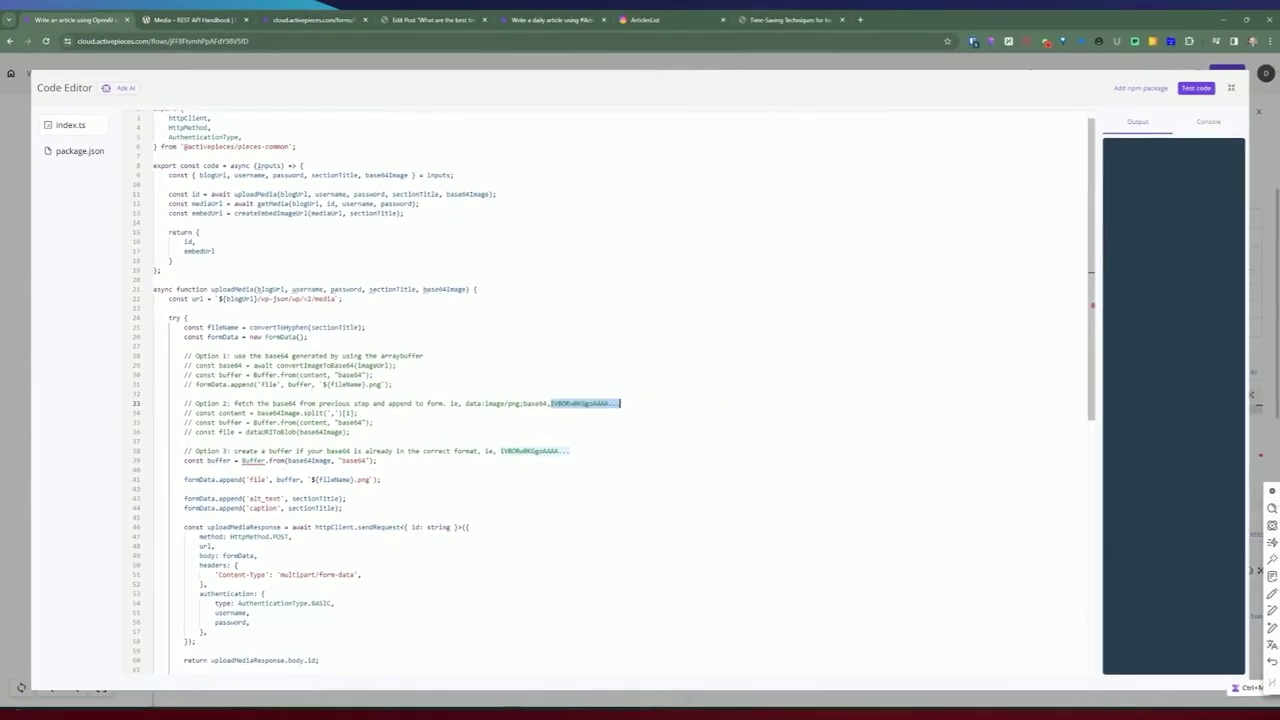
drag(350, 432, 184, 403)
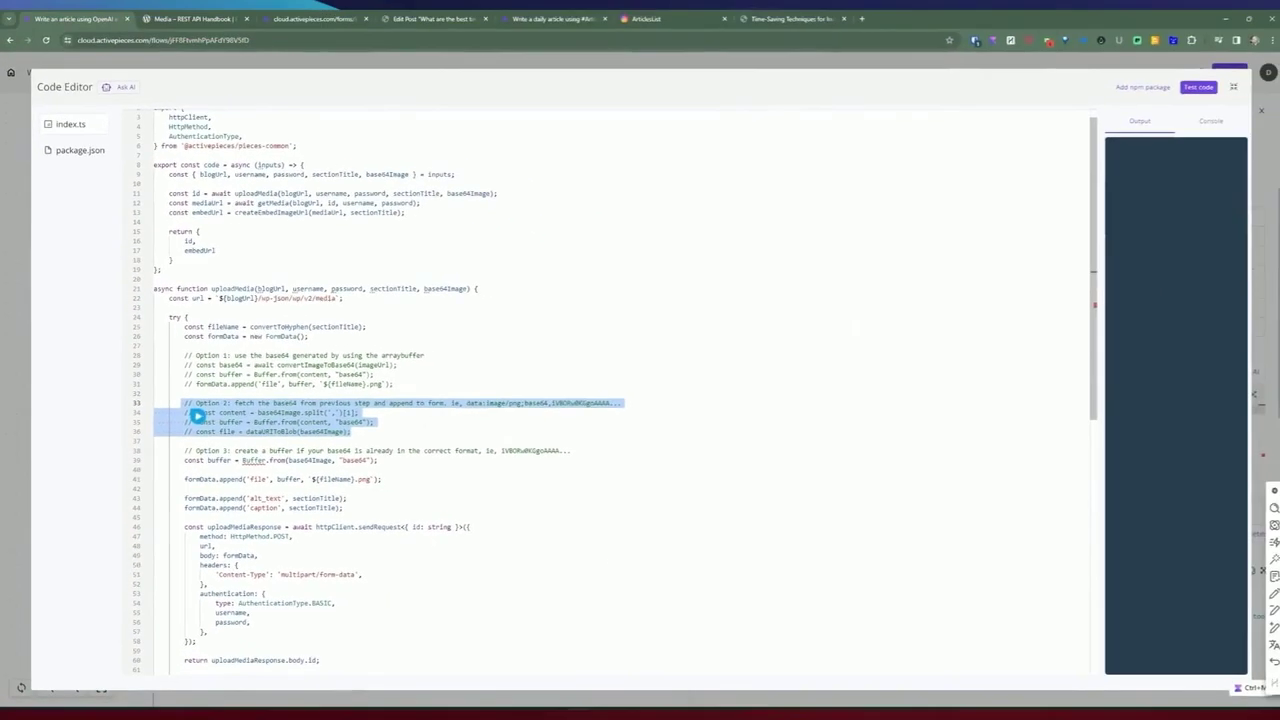
click(385, 345)
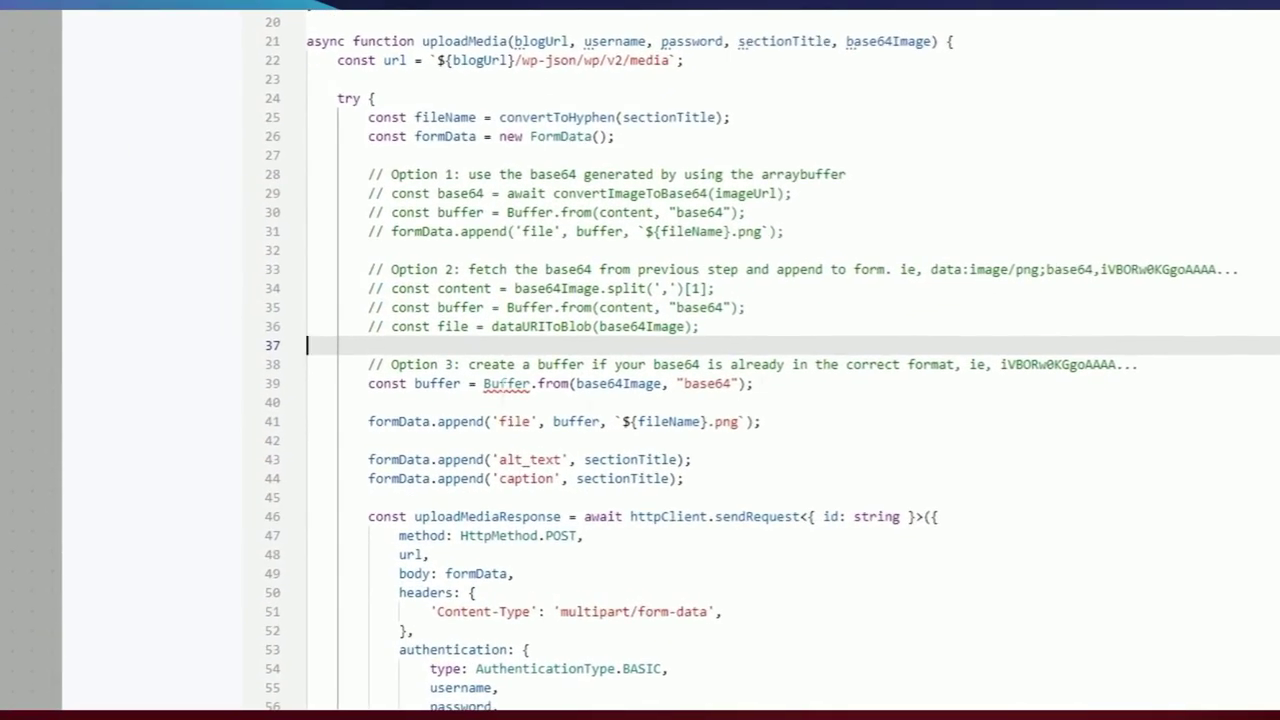
- Examine the base64Image and "base64" arguments of the Buffer.from call under Option 3
drag(478, 384, 588, 394)
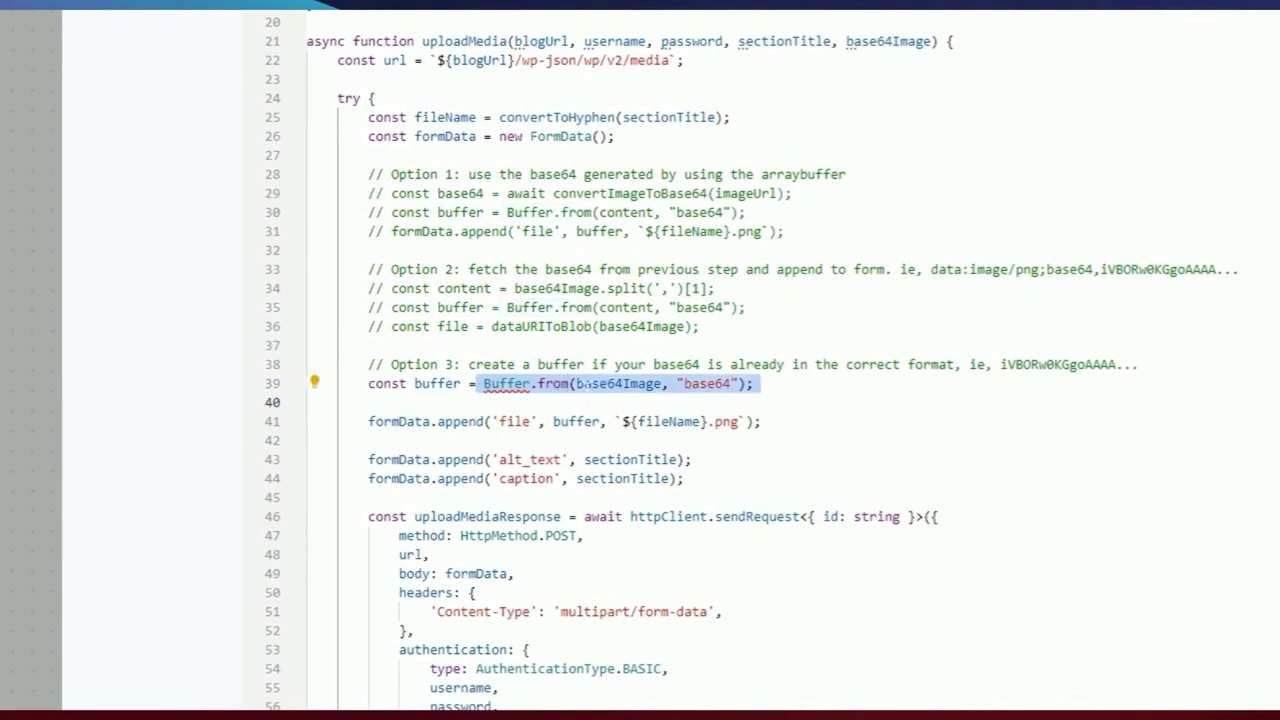
shift+click(591, 383)
drag(685, 384, 746, 385)
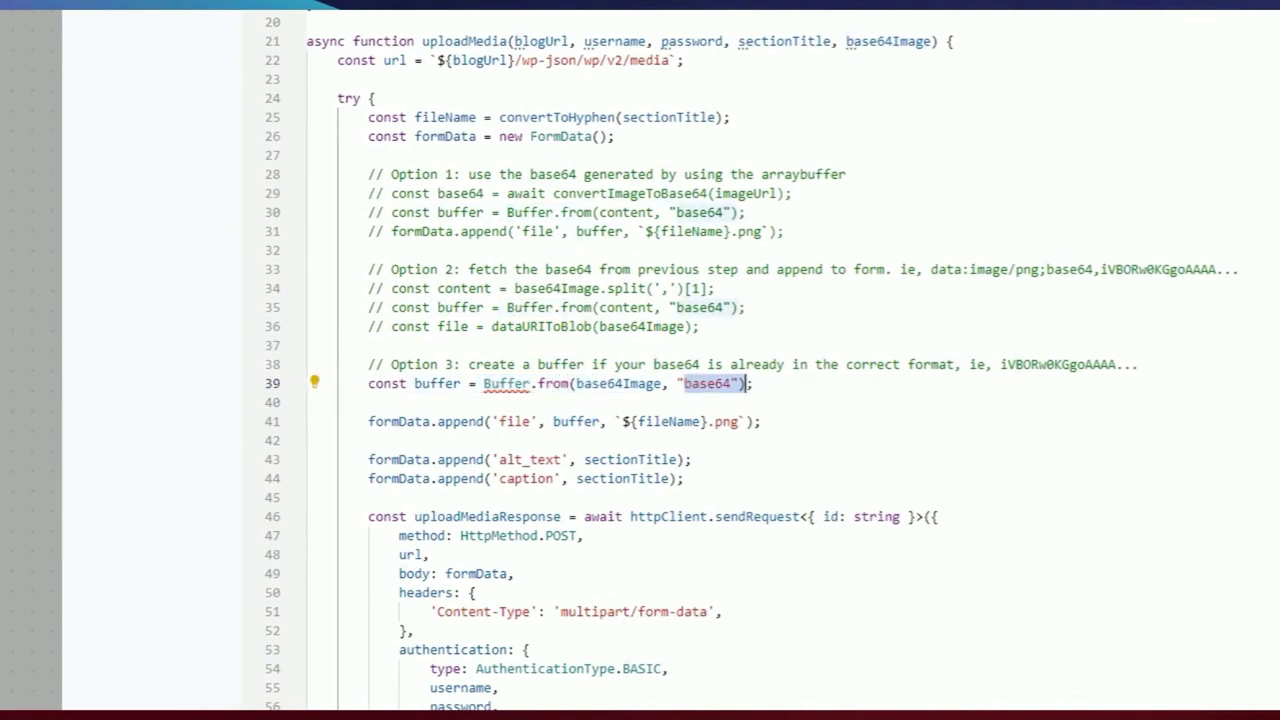
click(746, 403)
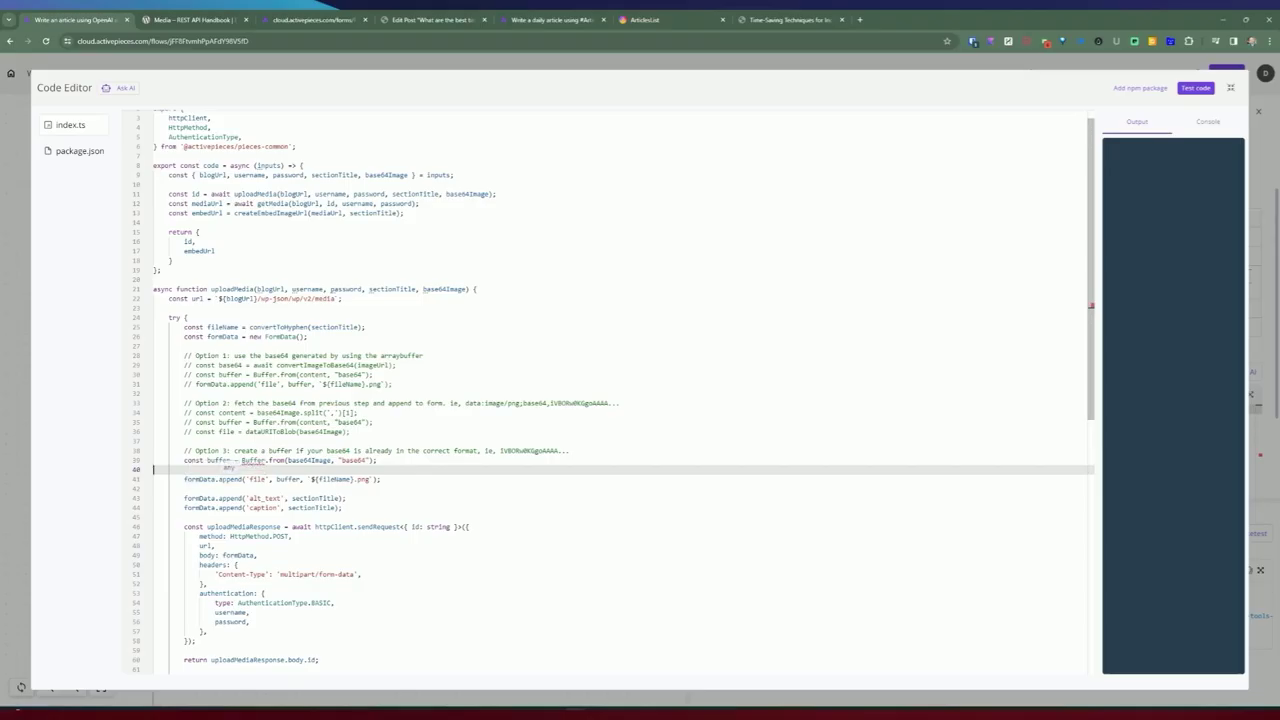
- Examine the formData.append calls for the file with buffer and ${fileName}.png, and for alt_text and caption with sectionTitle
drag(445, 422, 523, 422)
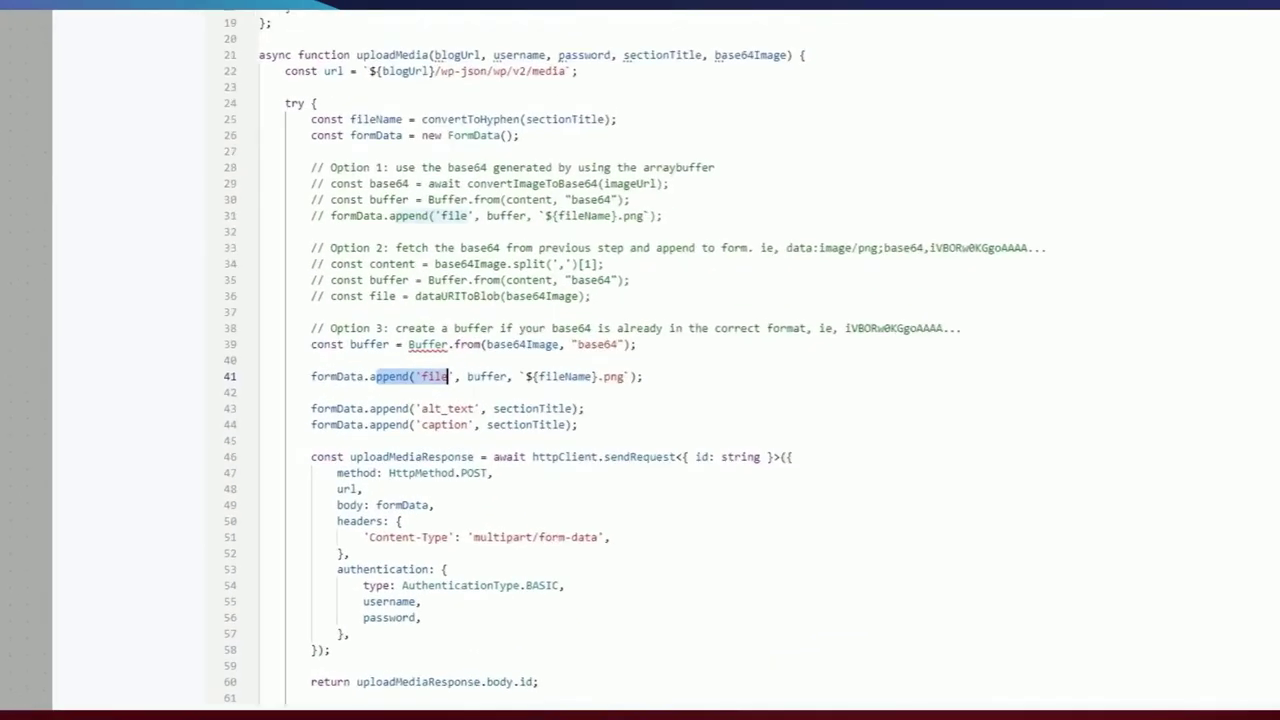
double_click(288, 479)
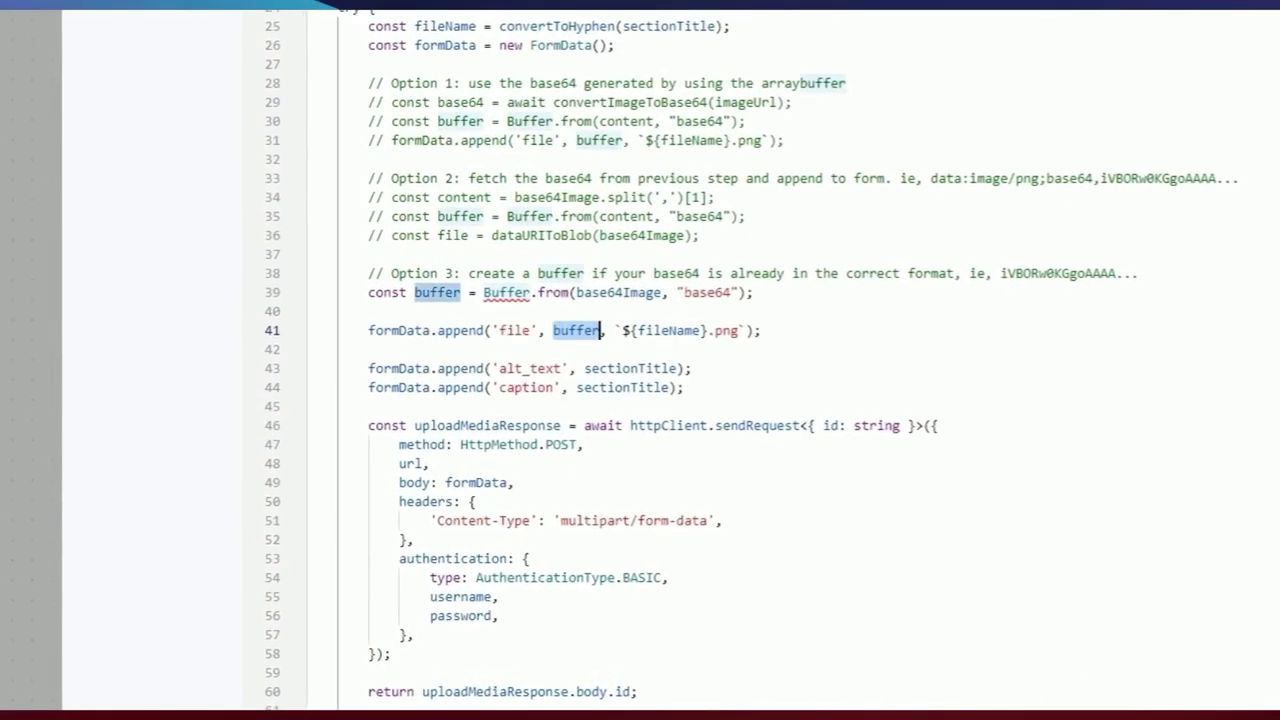
drag(738, 330, 622, 330)
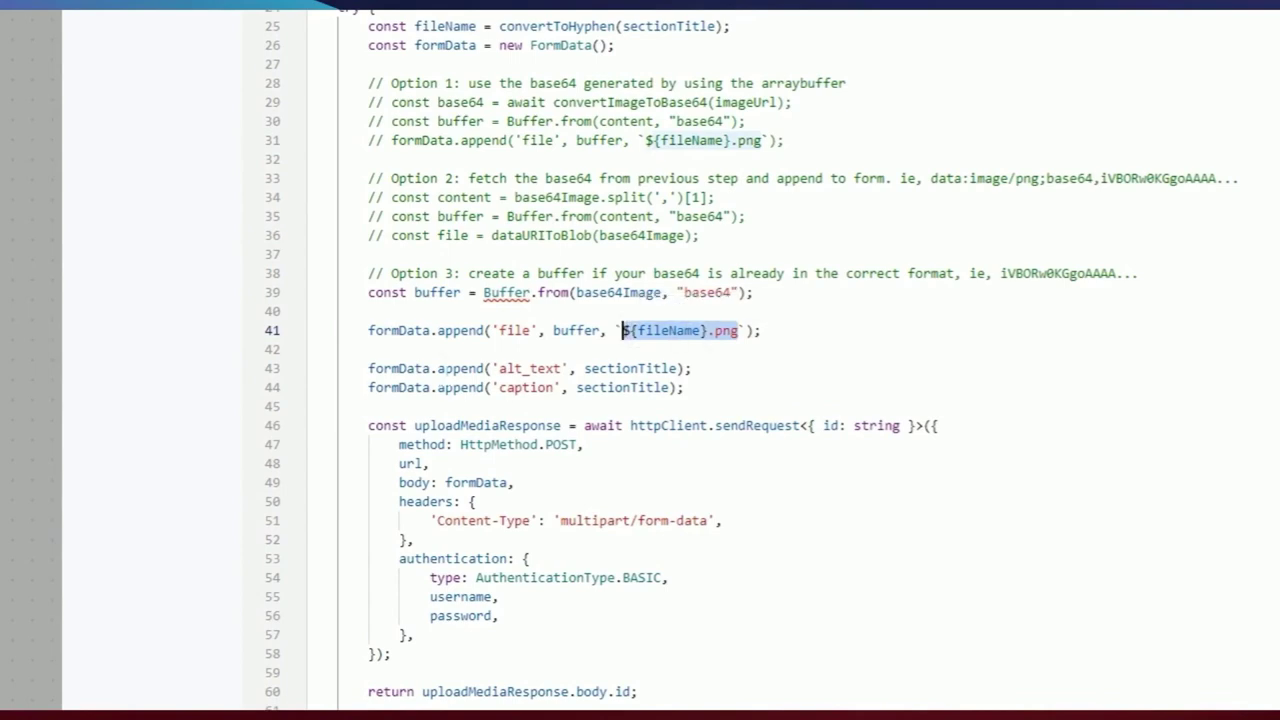
drag(499, 369, 537, 369)
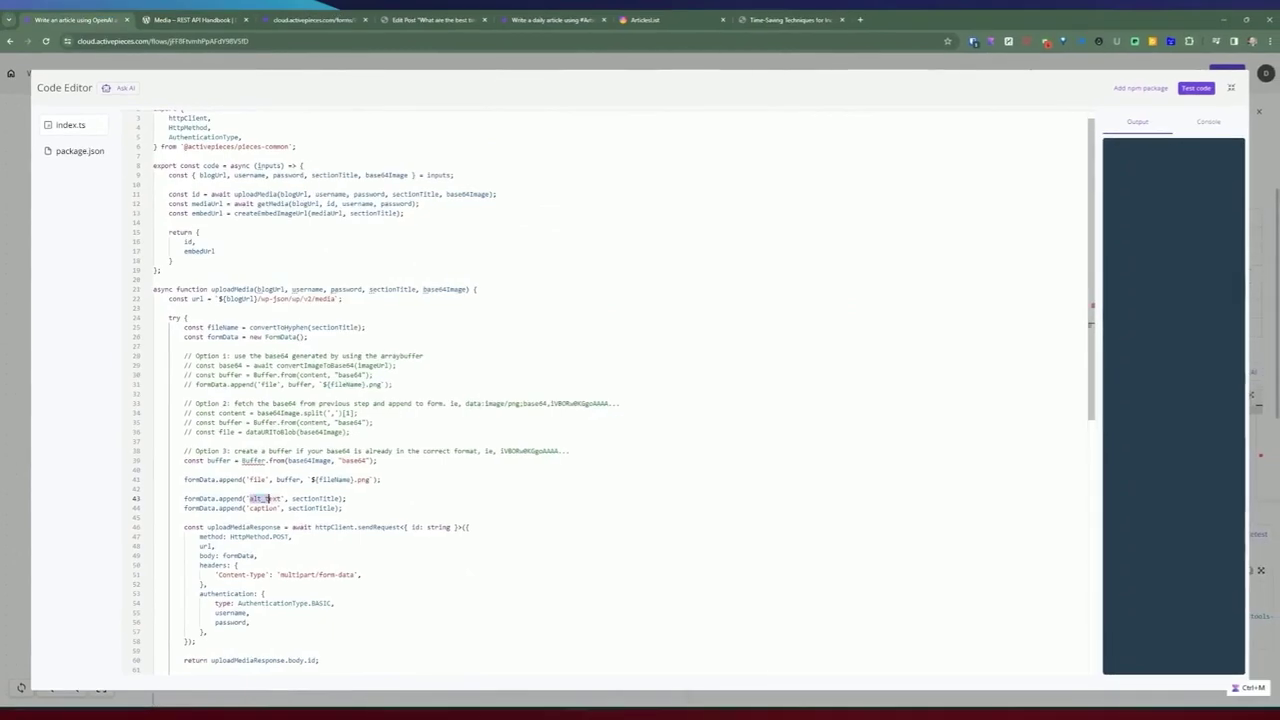
double_click(492, 403)
double_click(553, 385)
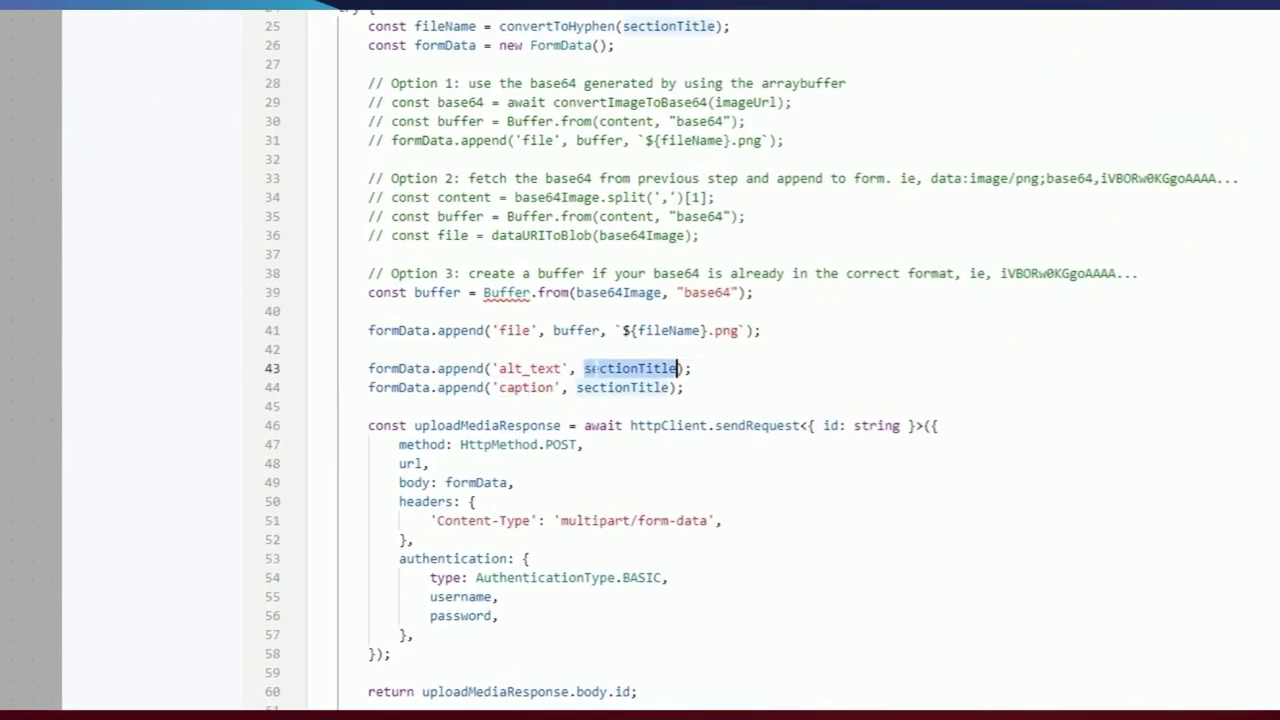
click(584, 387)
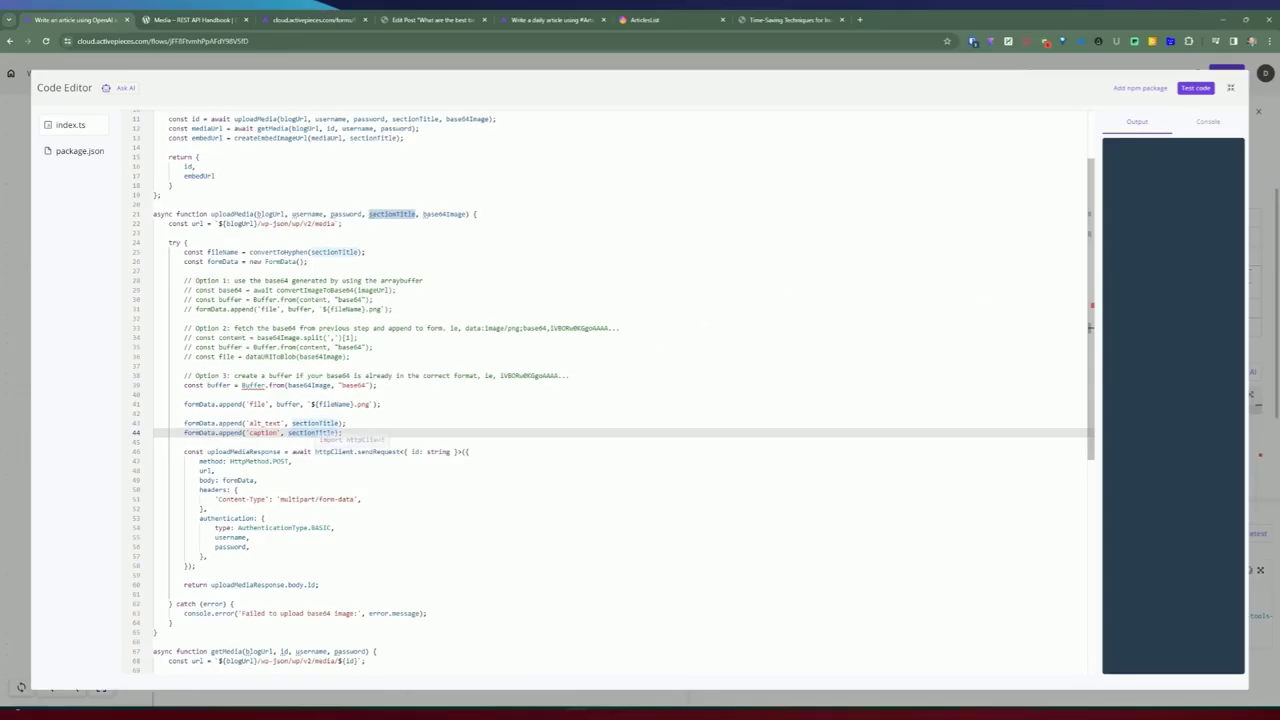
- Examine the httpClient.sendRequest call for uploadMediaResponse, including its { id: string } response type and the method and url properties
double_click(680, 425)
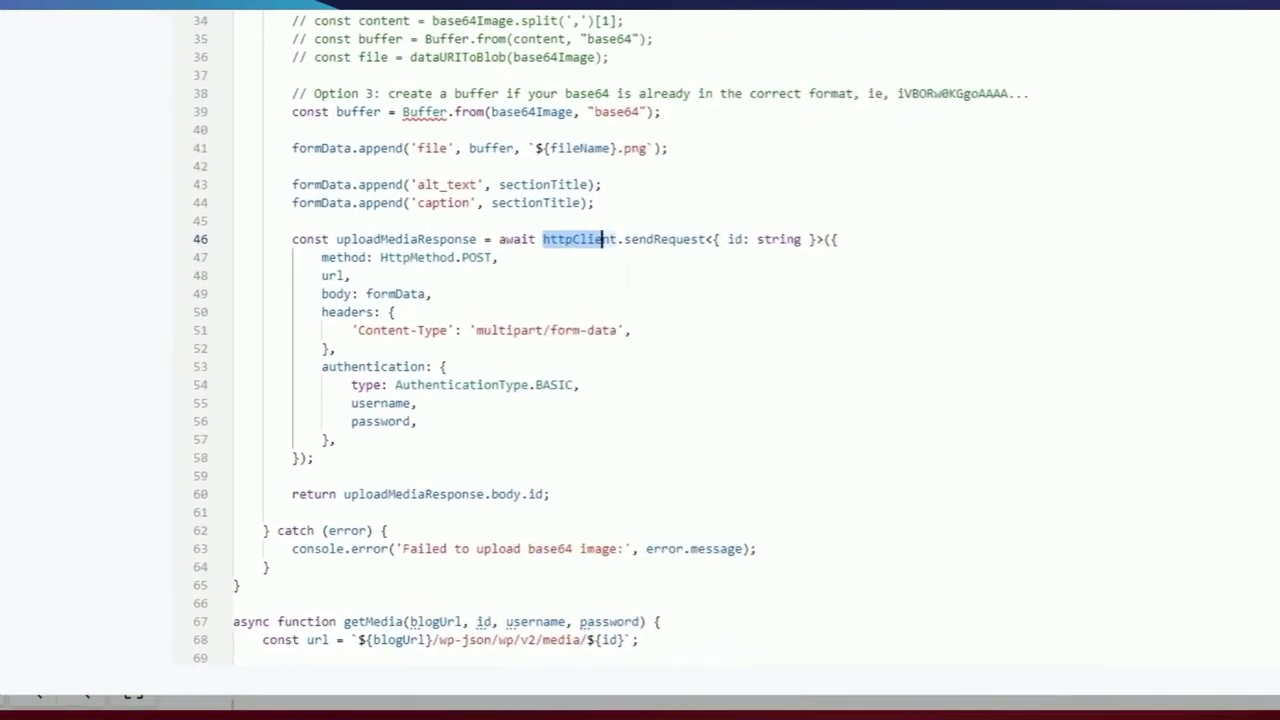
click(214, 470)
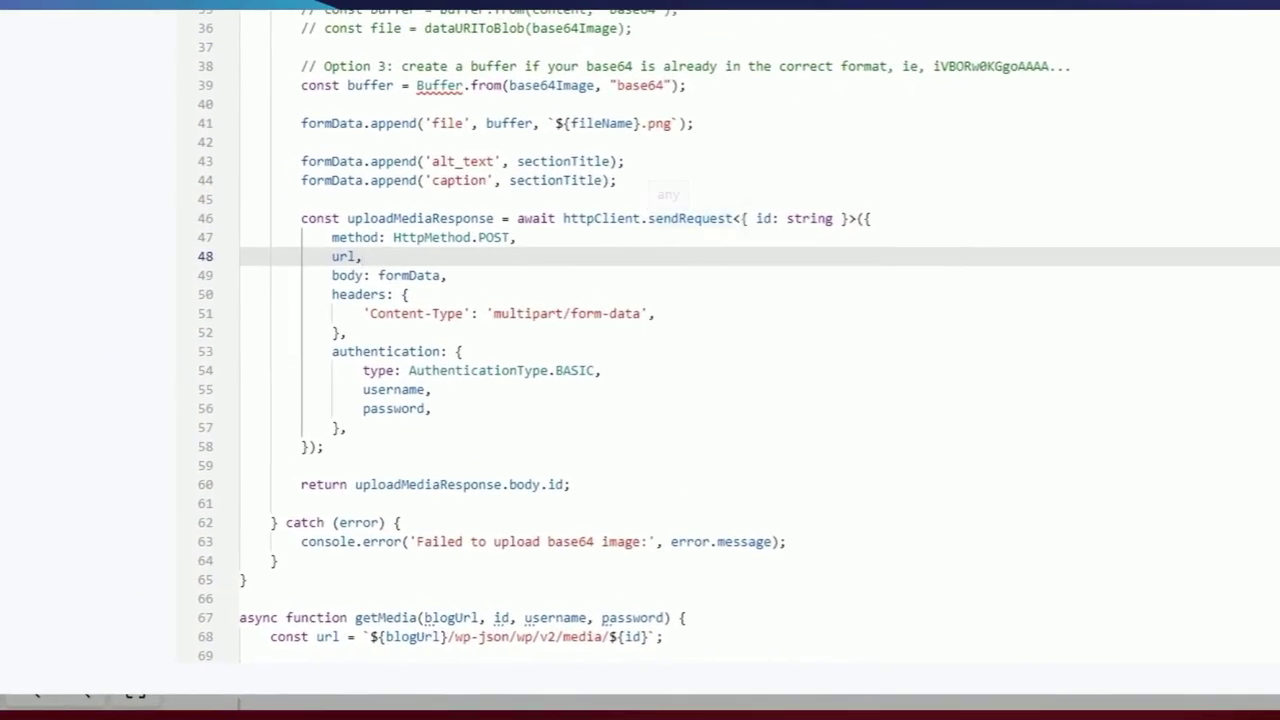
drag(741, 218, 847, 218)
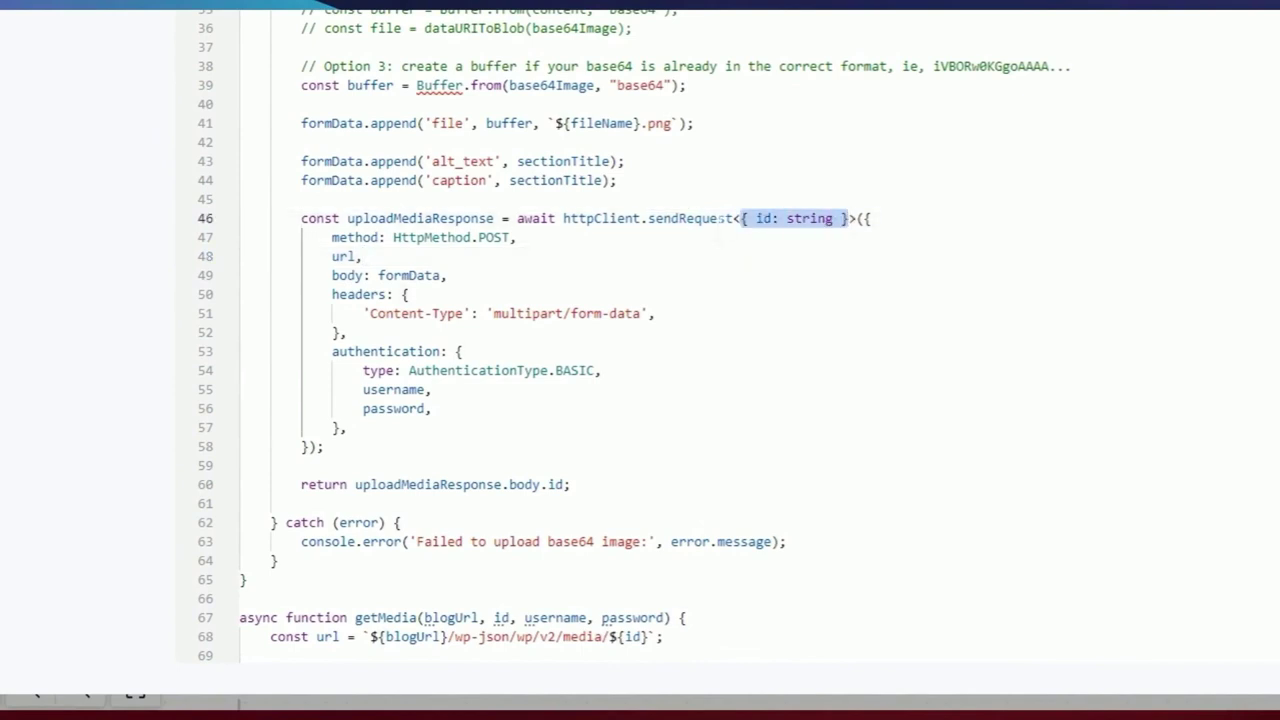
key(Down)
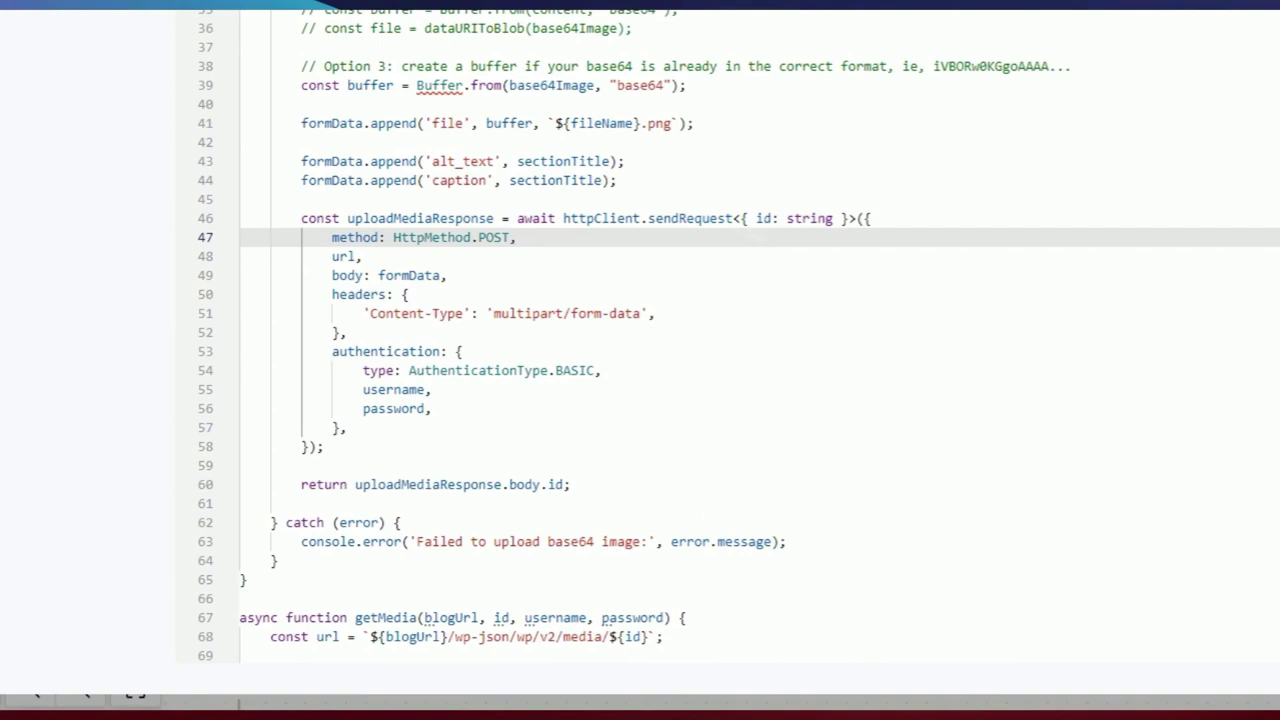
drag(741, 218, 846, 218)
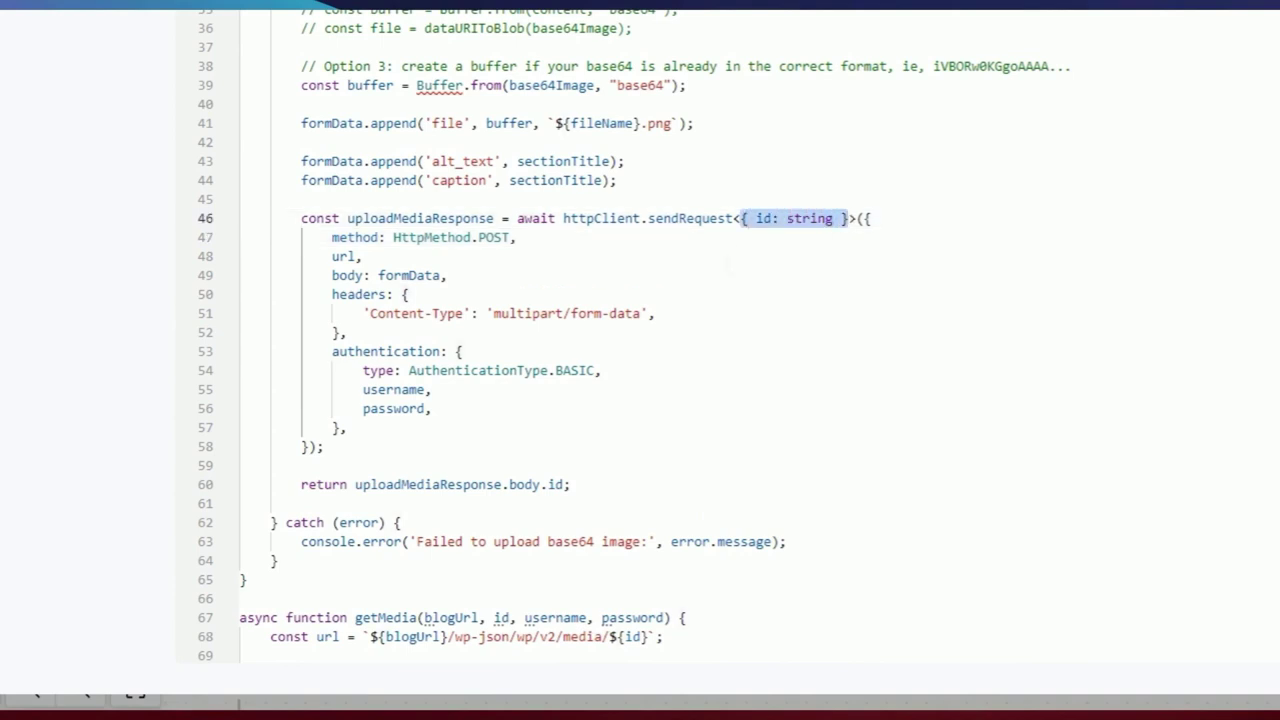
key(Down)
key(Down)
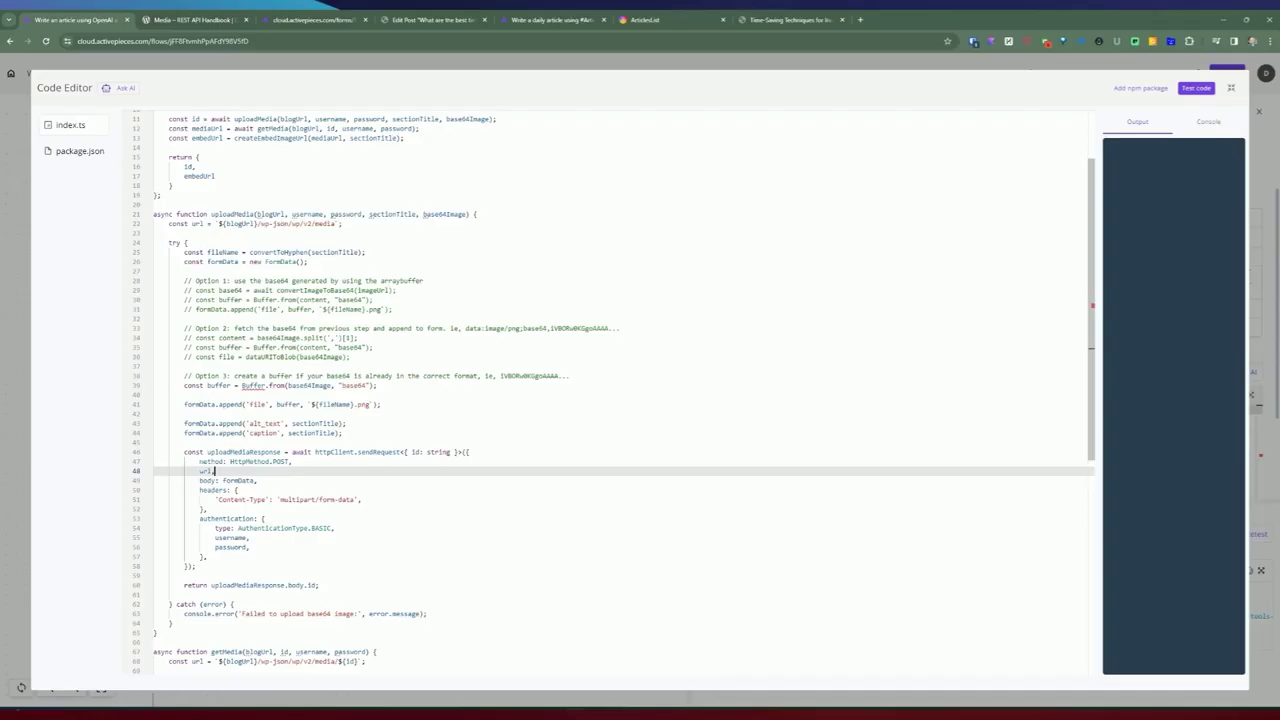
- Examine the upload request's HttpMethod.POST, url and body properties, tracing formData back to its new FormData() declaration and the alt_text and caption appends
double_click(464, 237)
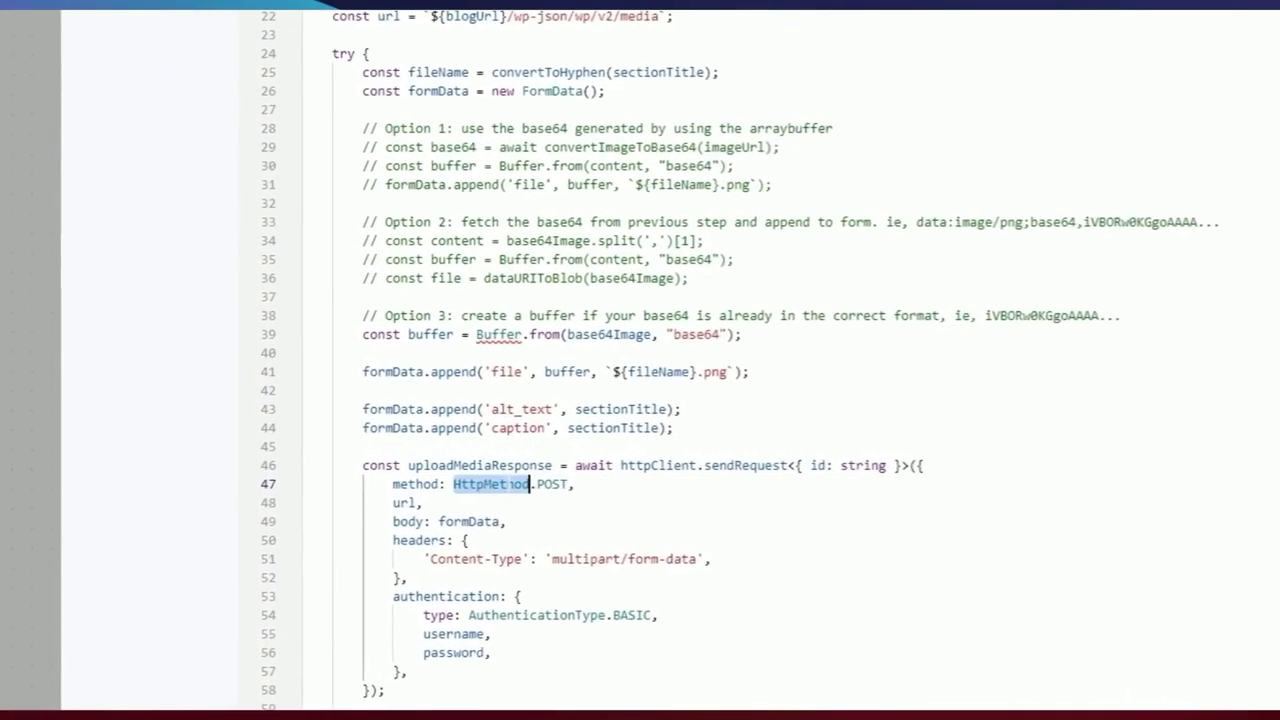
click(548, 484)
double_click(412, 504)
double_click(408, 523)
click(460, 522)
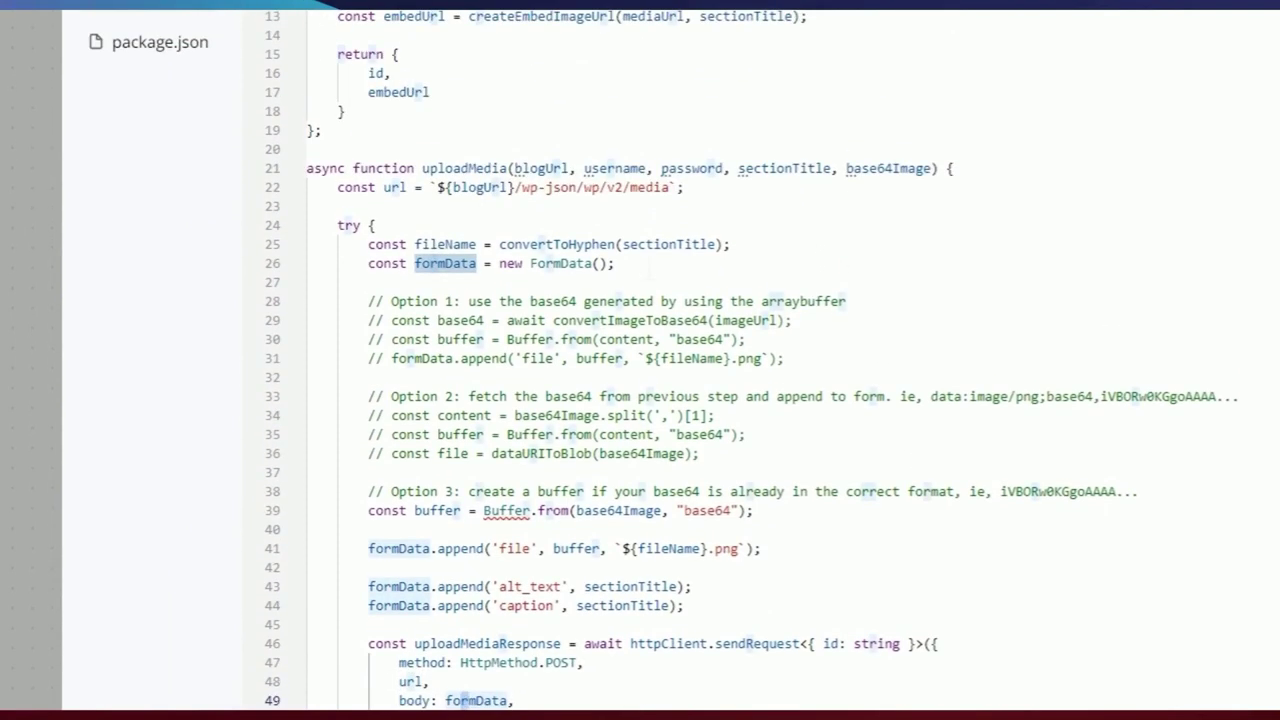
drag(614, 263, 382, 263)
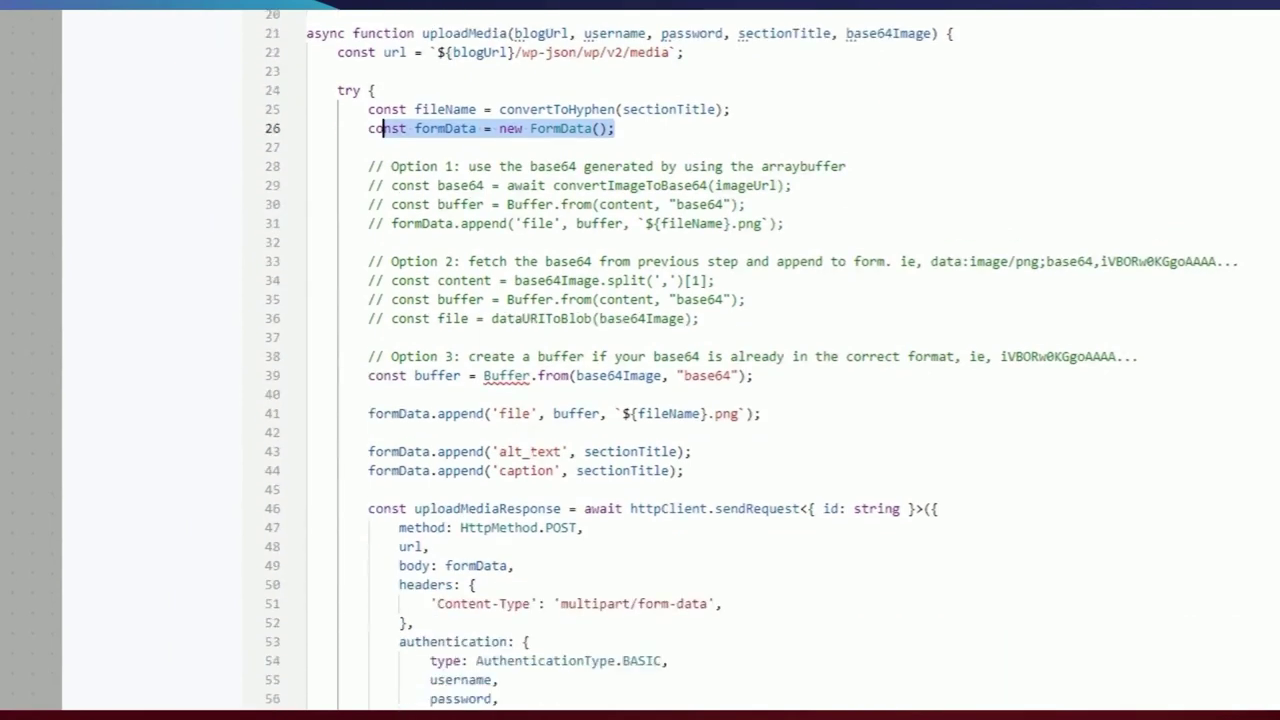
click(537, 459)
click(537, 477)
drag(508, 332, 576, 332)
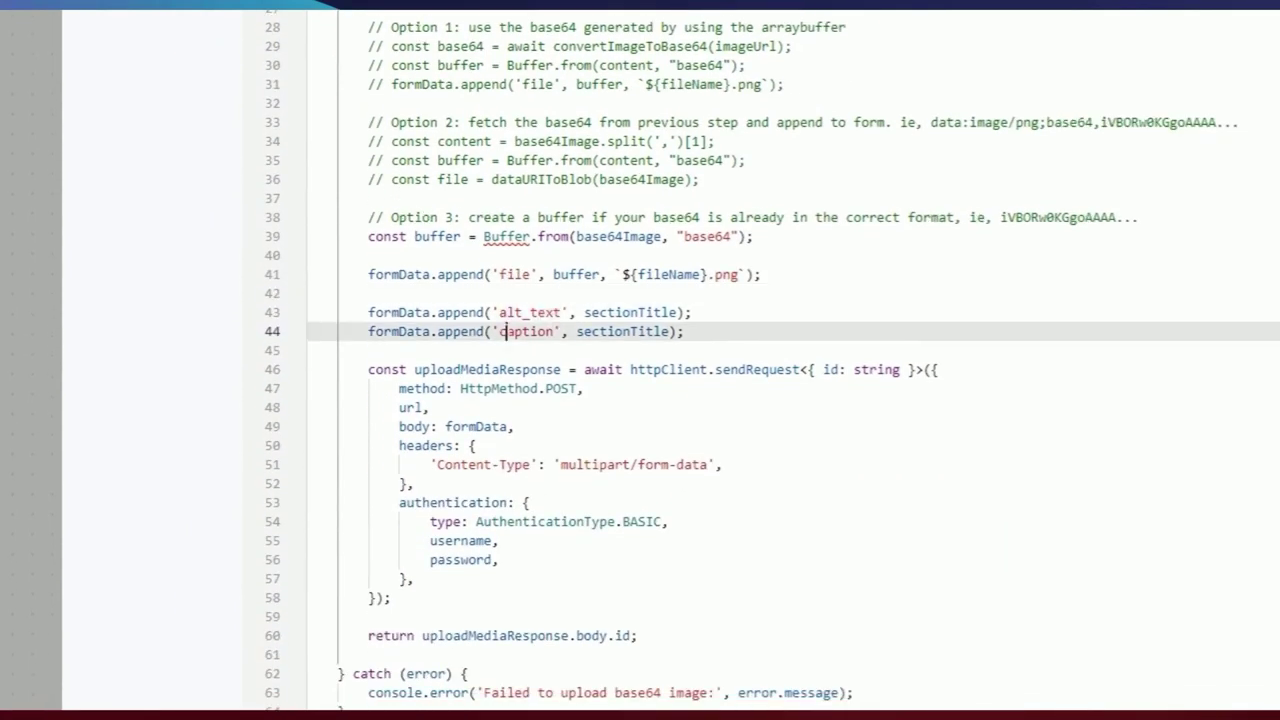
- Examine the upload request's headers block with its 'Content-Type' of 'multipart/form-data'
click(413, 483)
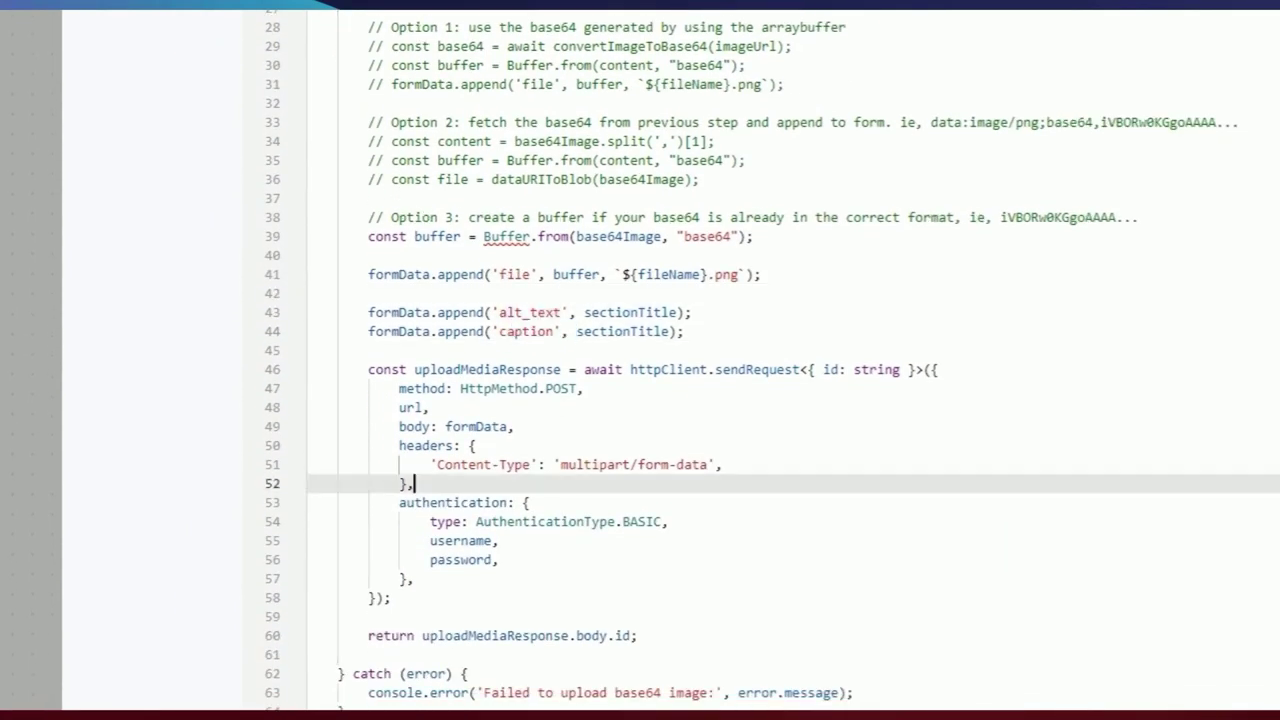
drag(413, 483, 368, 445)
click(429, 426)
double_click(429, 426)
drag(437, 464, 622, 464)
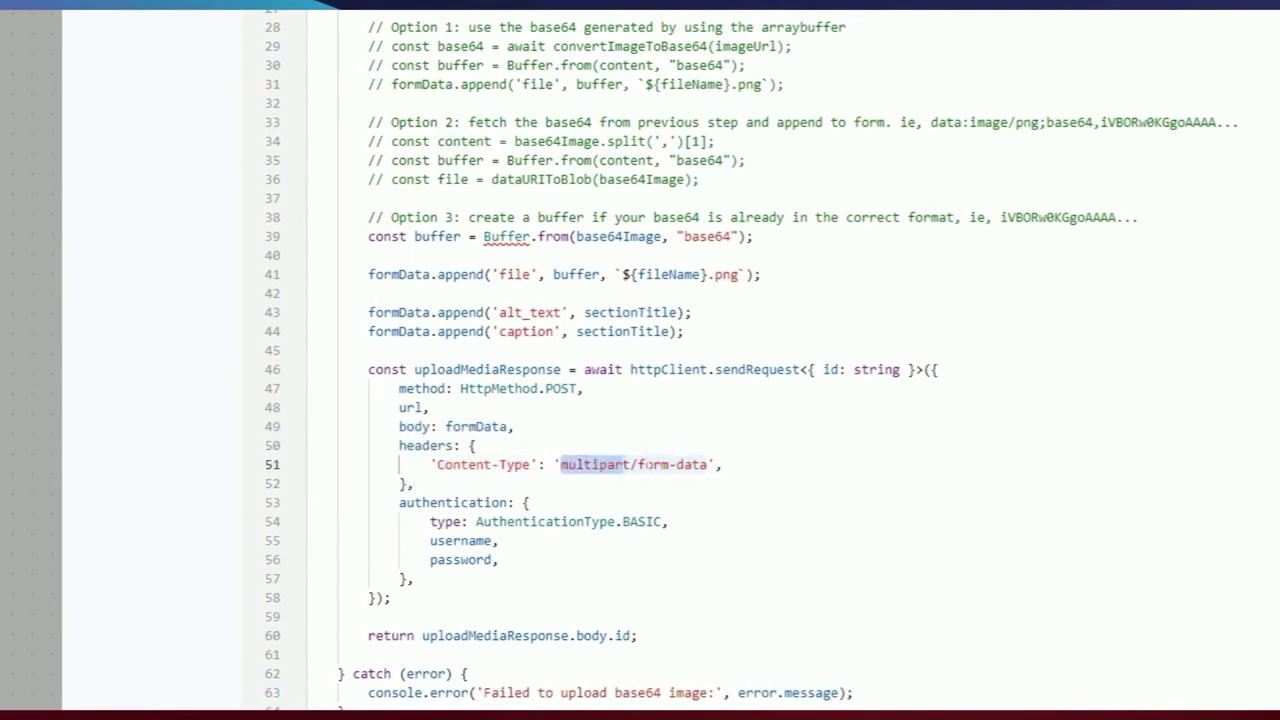
- Examine the upload request's authentication block with AuthenticationType.BASIC and the username and password properties
scroll(622, 464, down, 1)
drag(392, 461, 461, 499)
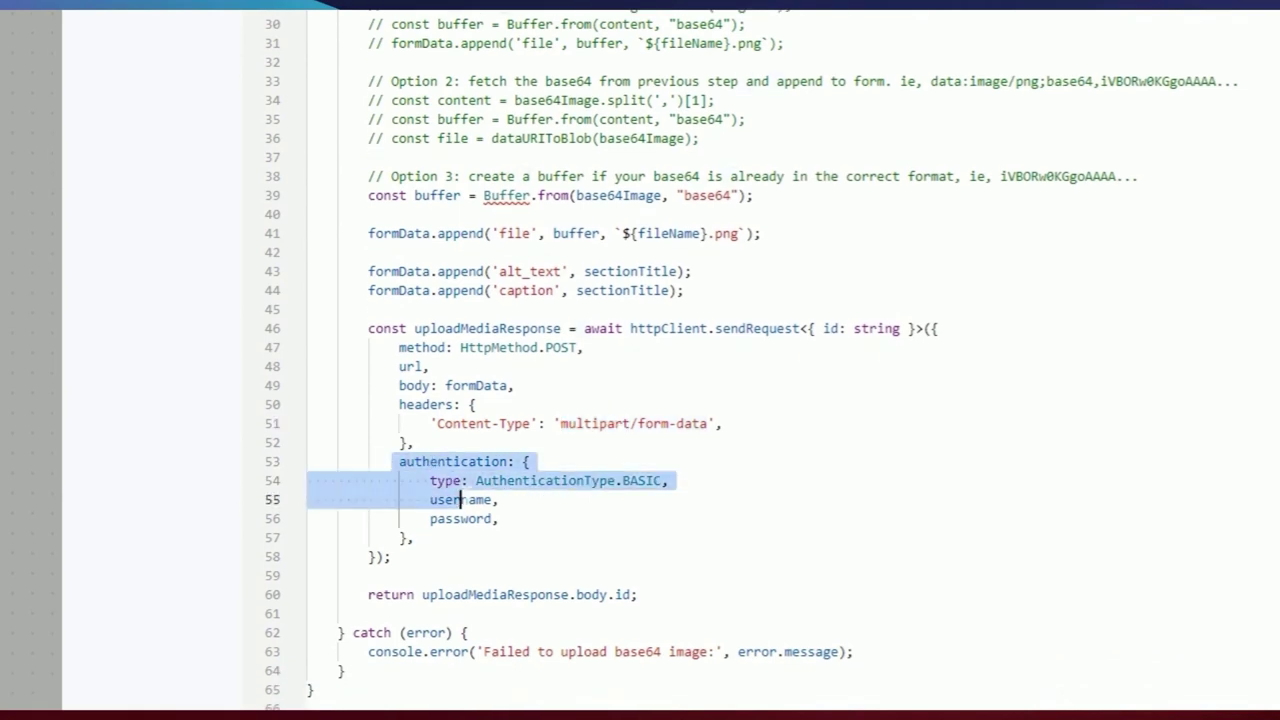
click(497, 518)
double_click(445, 480)
double_click(460, 499)
double_click(457, 518)
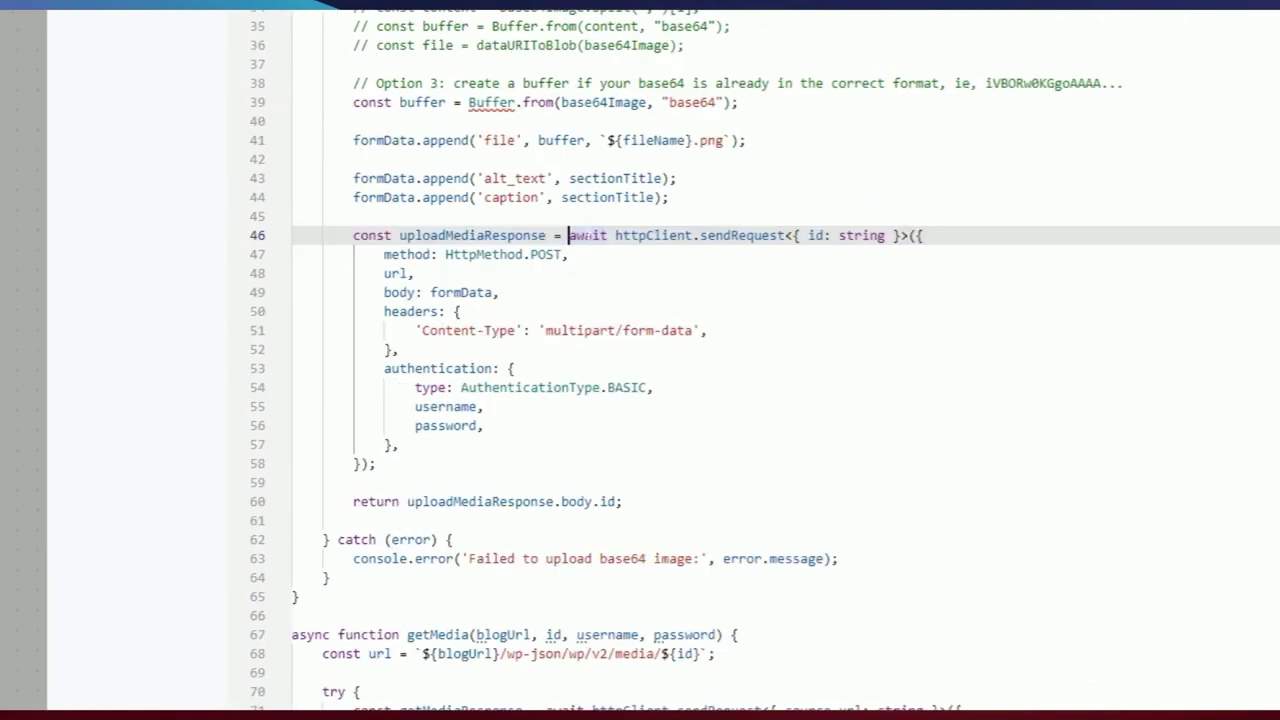
- Examine how the awaited uploadMediaResponse is used in the return statement through body.id
double_click(590, 235)
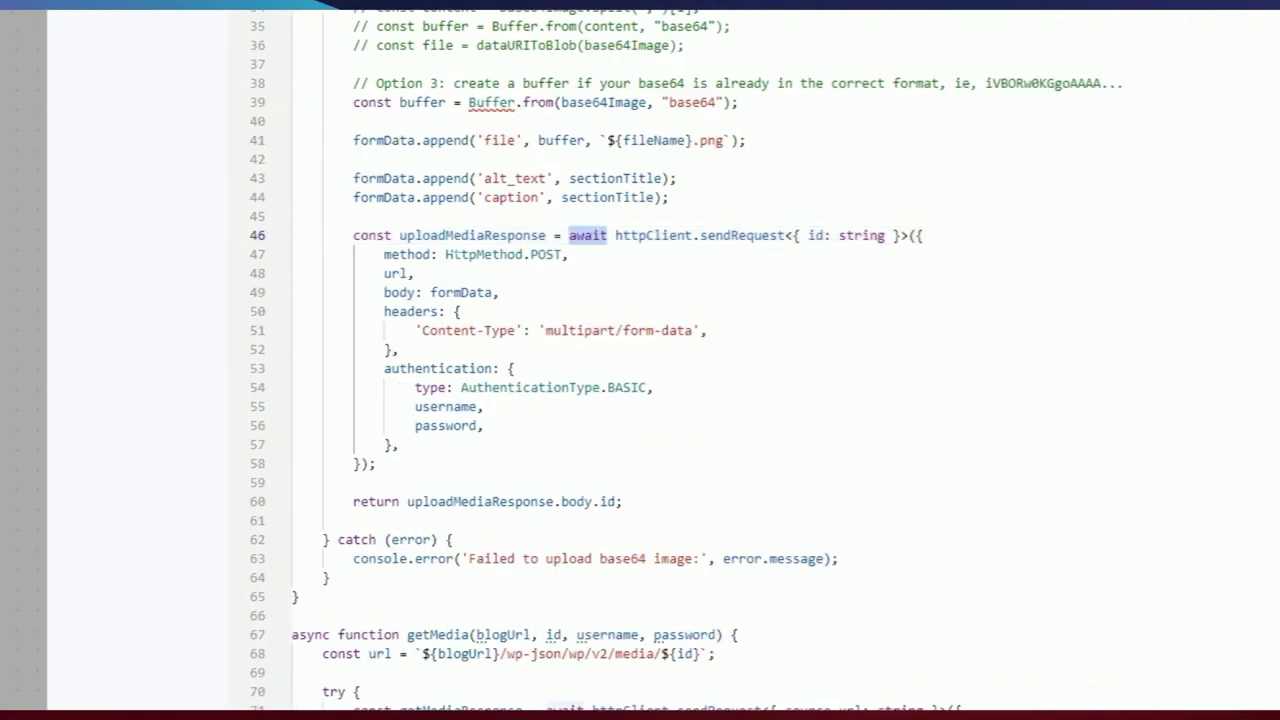
double_click(460, 235)
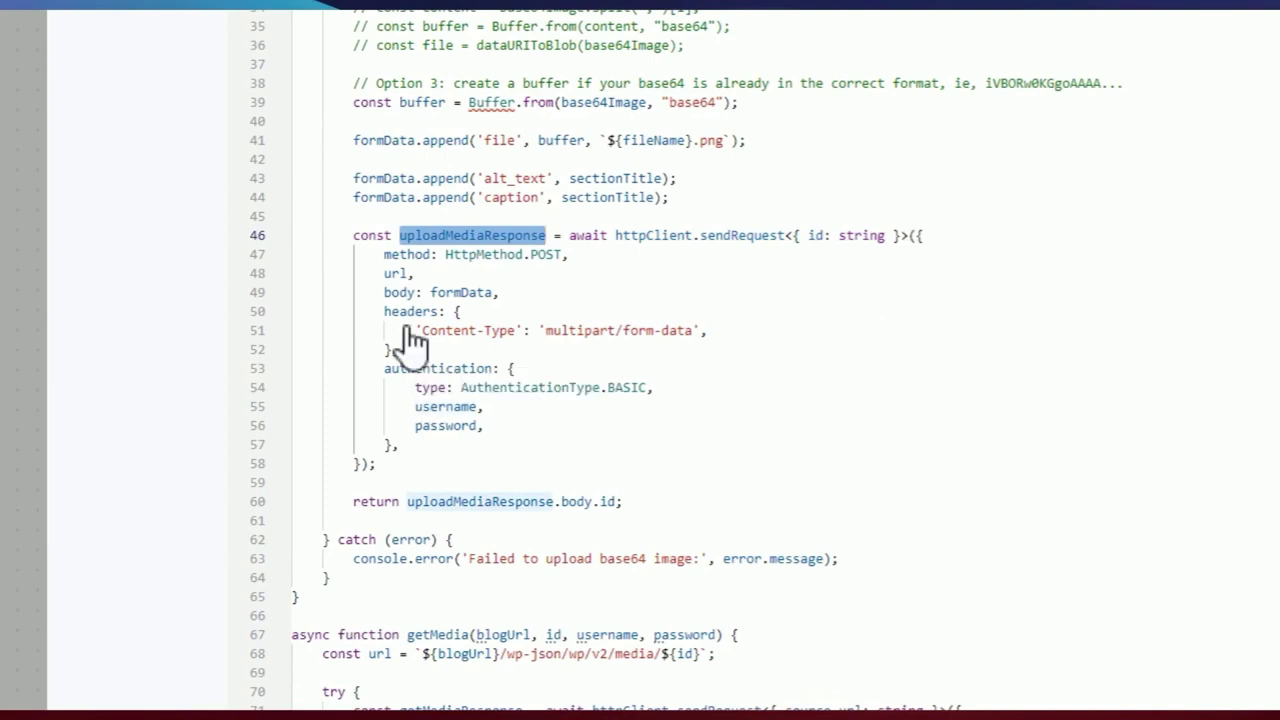
double_click(577, 501)
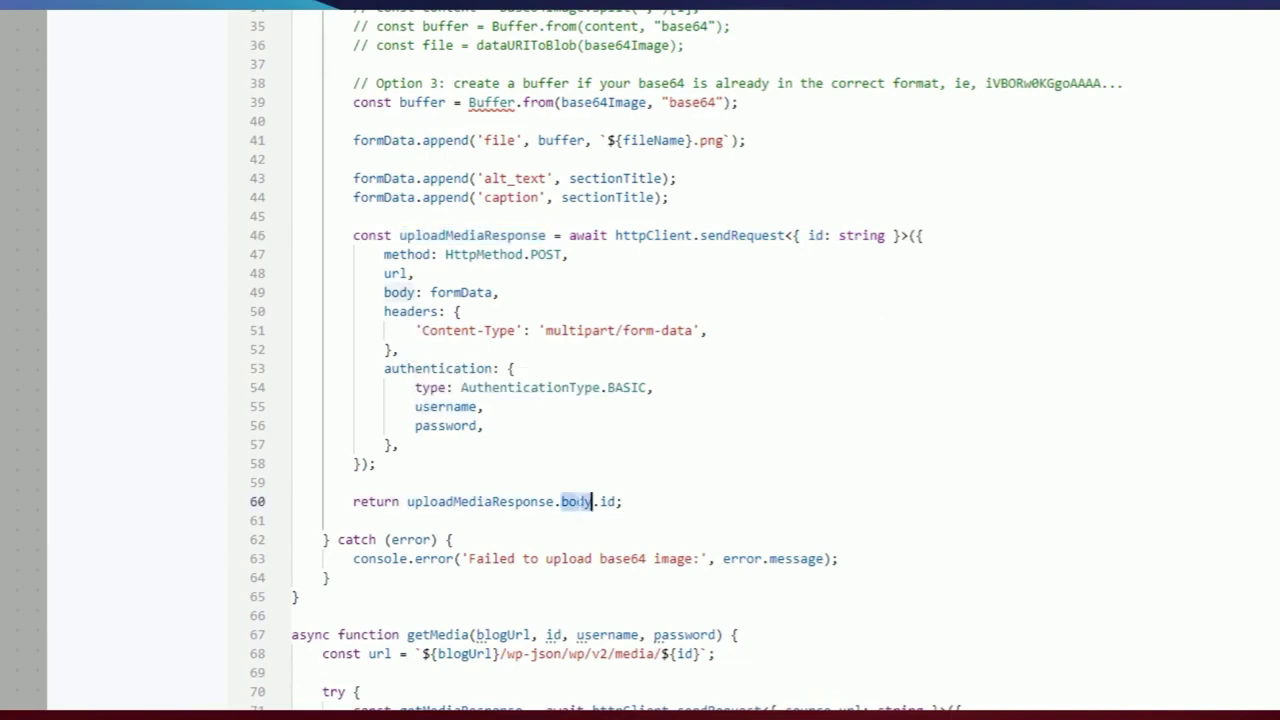
double_click(608, 501)
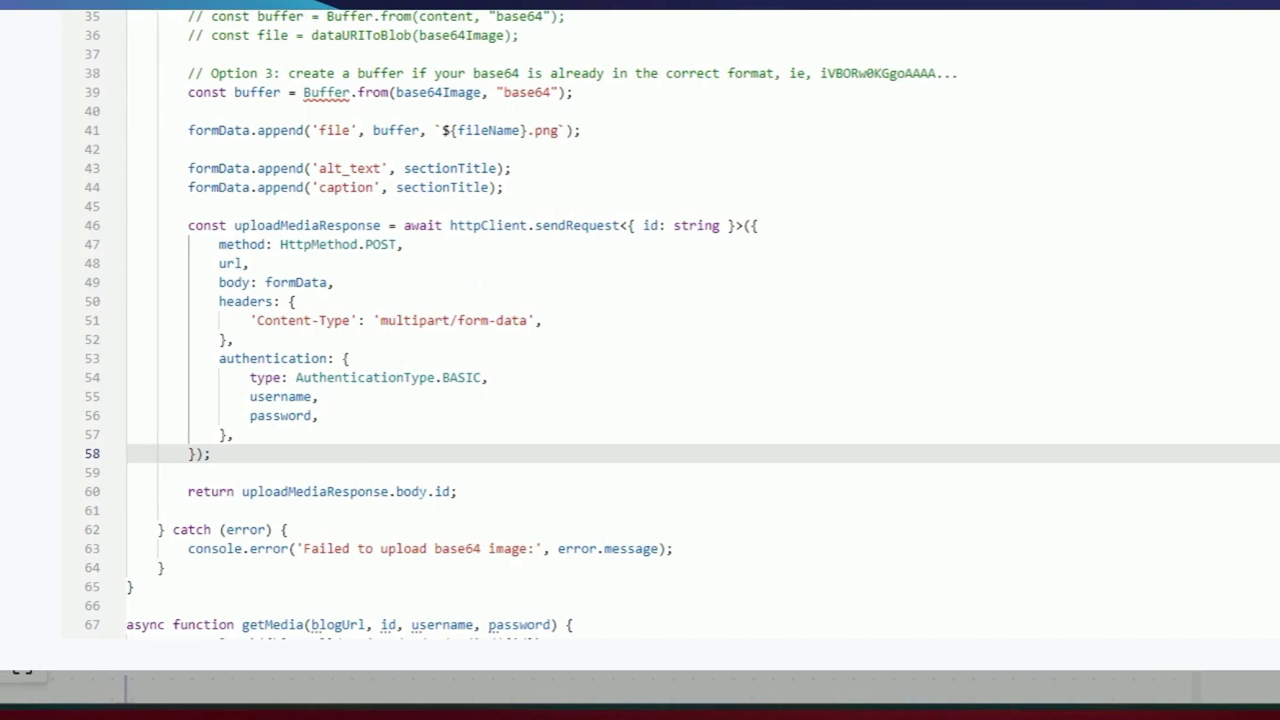
drag(452, 490, 390, 490)
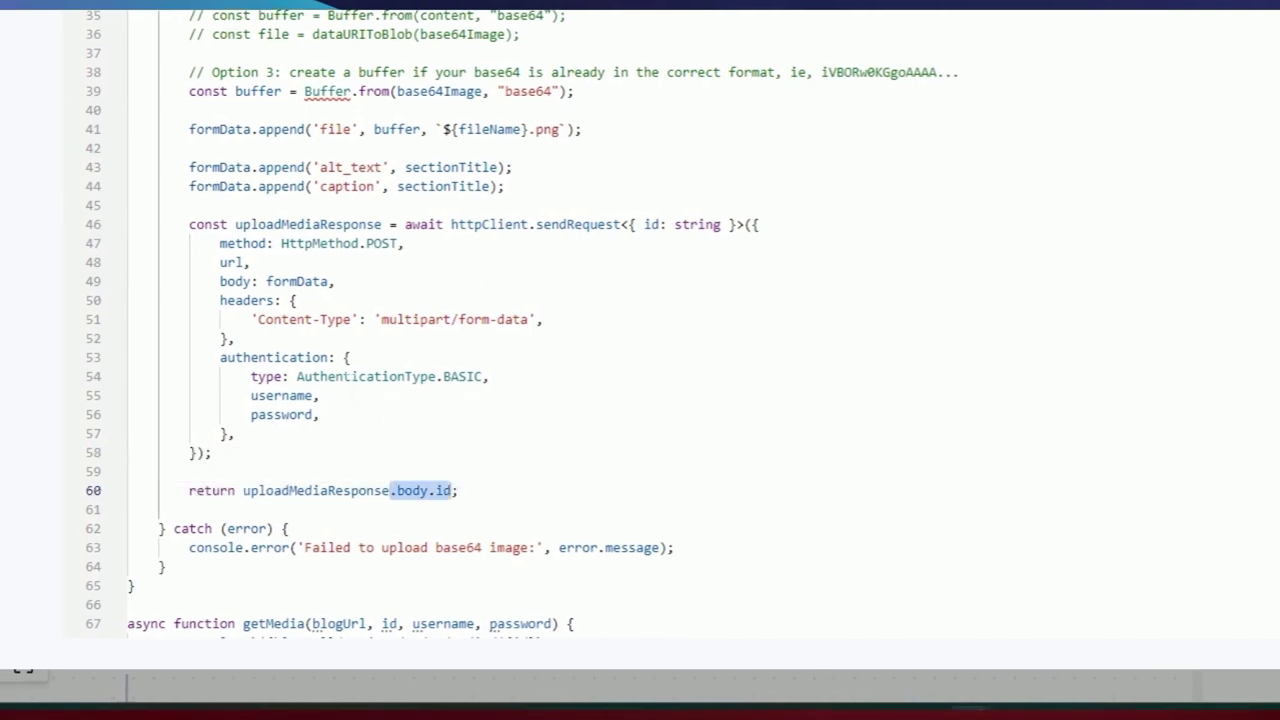
- Examine the mediaUrl line in the main code function, including the awaited getMedia call and its blogUrl argument
scroll(450, 400, up, 2)
scroll(450, 300, up, 3)
click(449, 156)
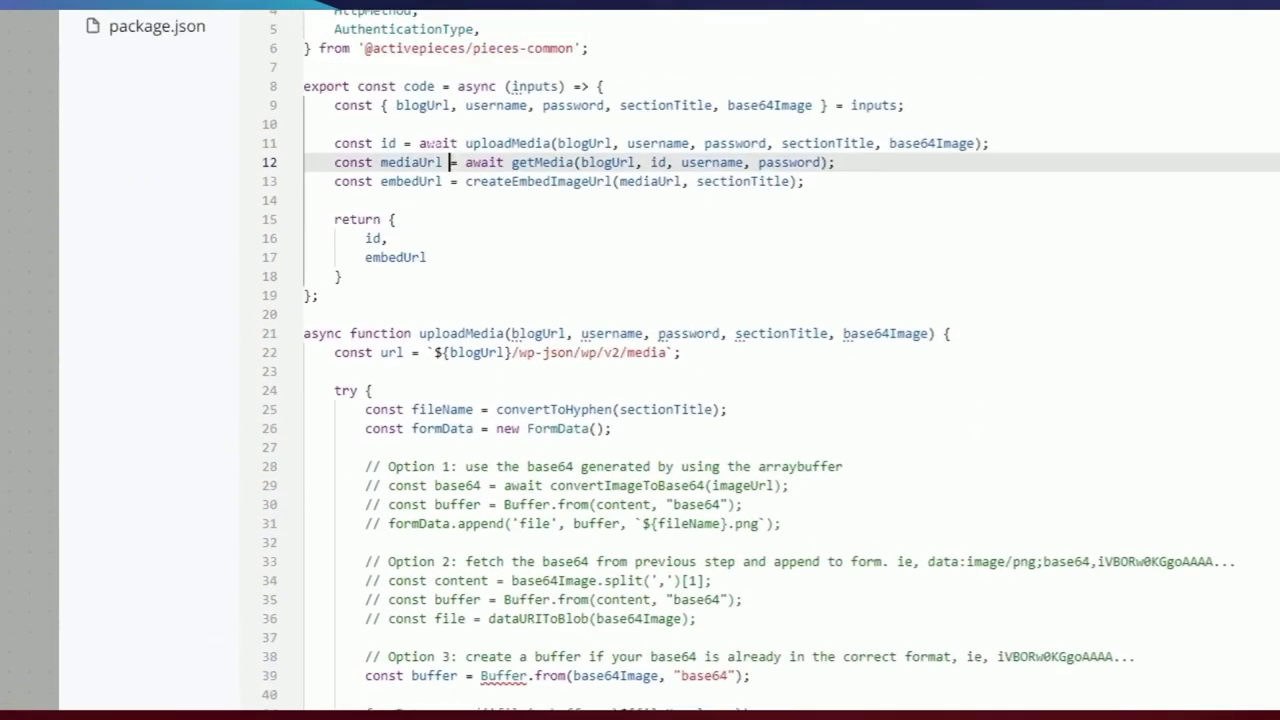
double_click(430, 155)
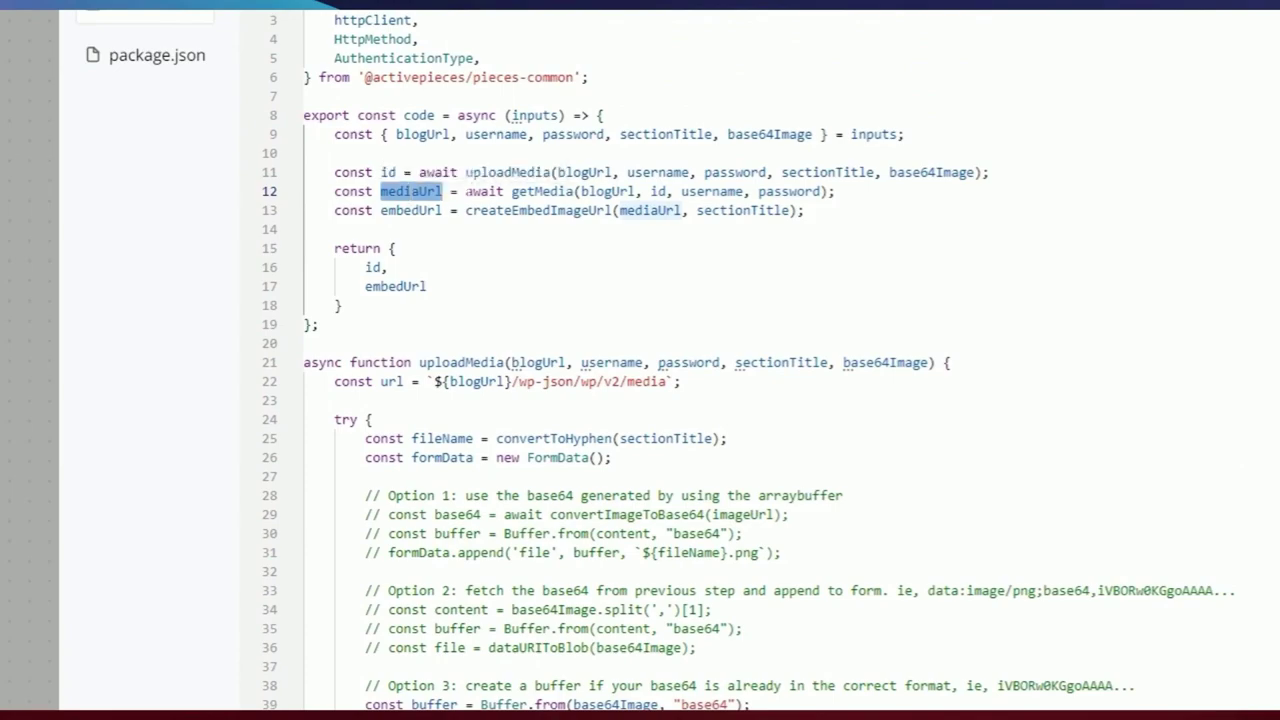
click(472, 191)
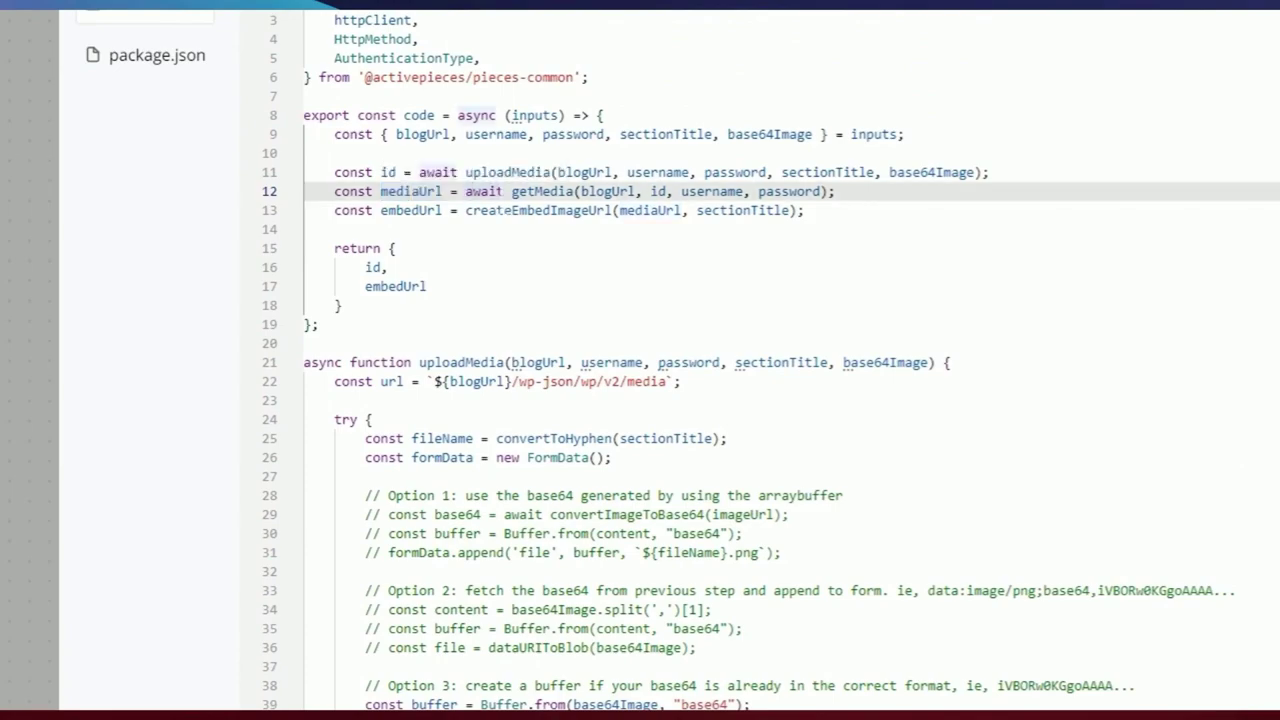
mouse_move(540, 191)
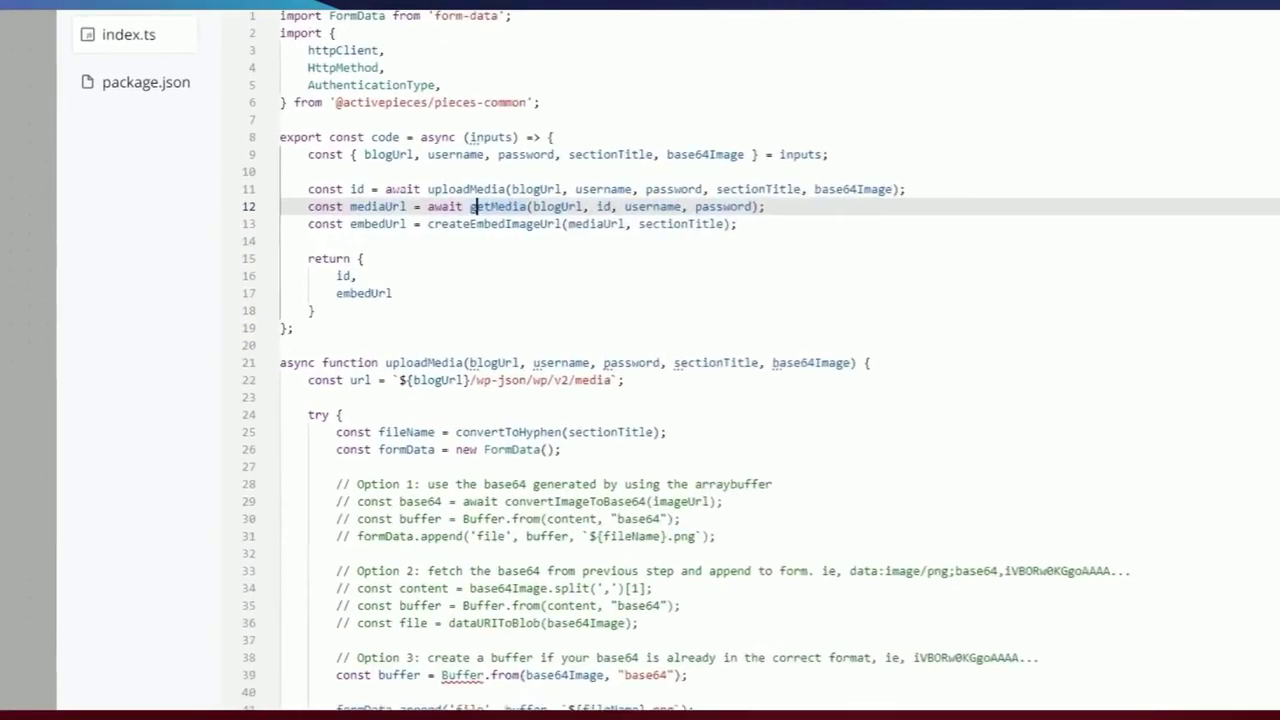
double_click(205, 218)
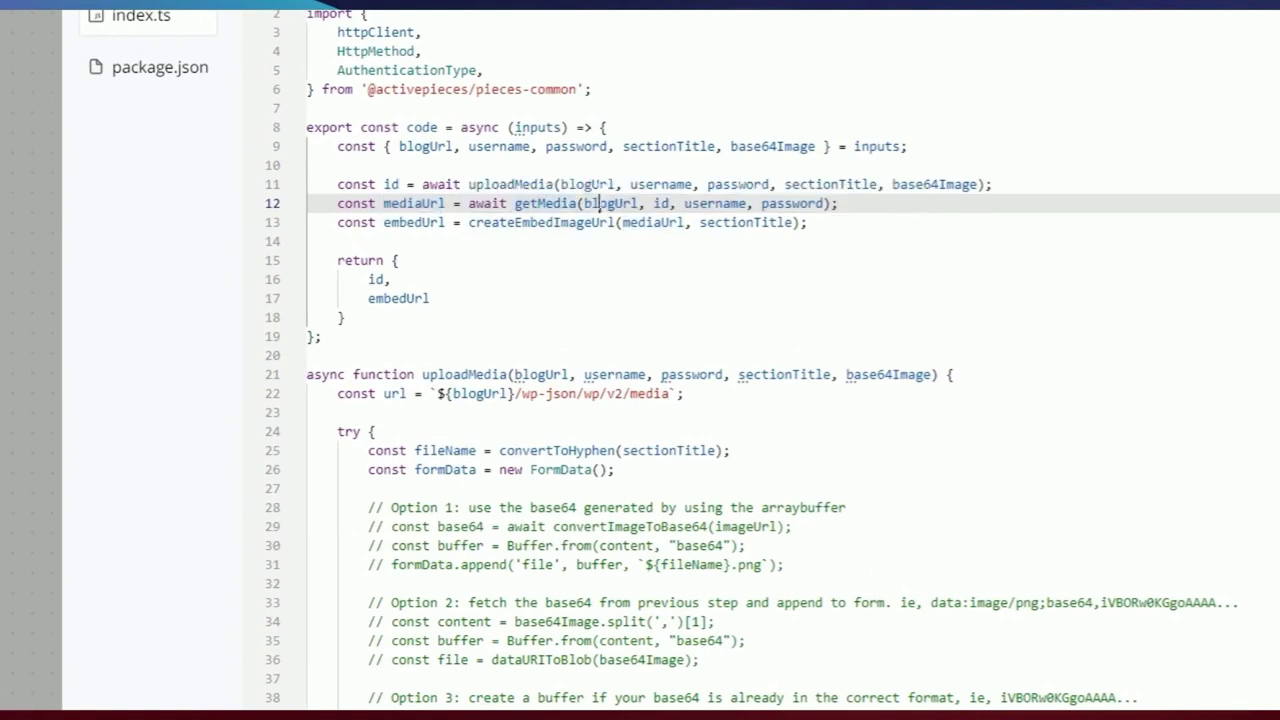
drag(586, 203, 637, 203)
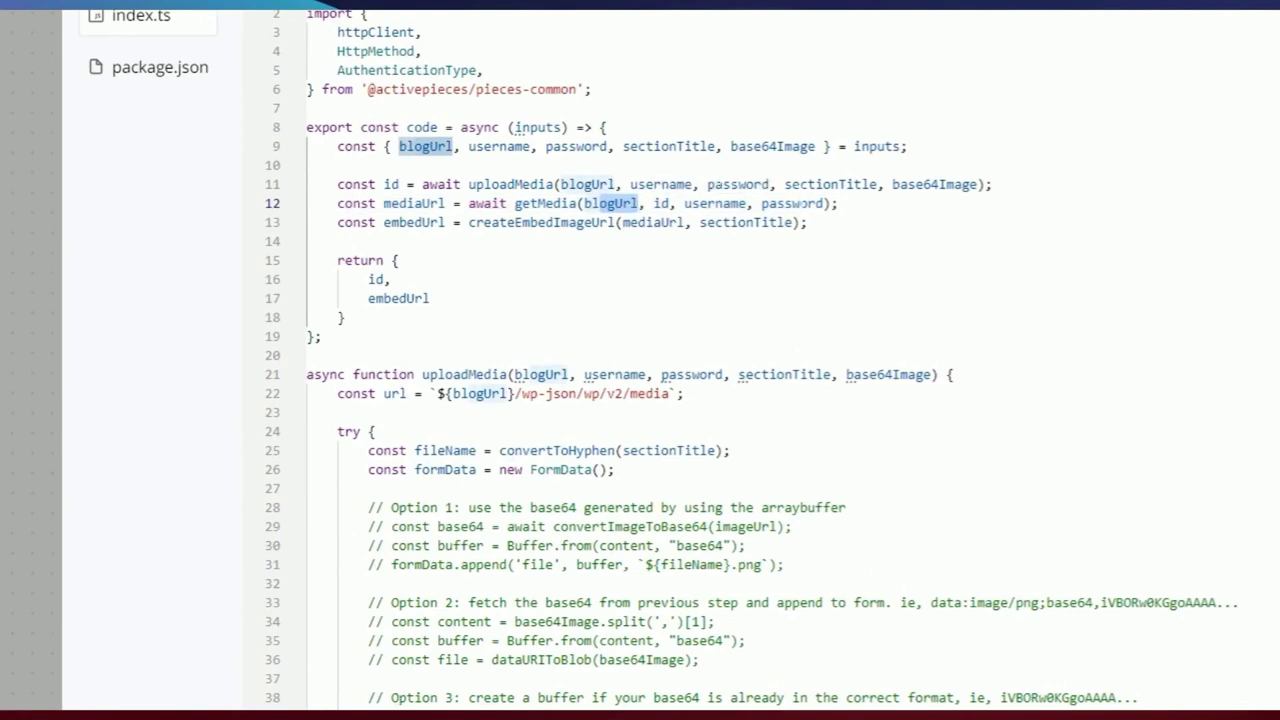
- Go to the getMedia function definition and examine its url template built from blogUrl, /wp-json/wp/v2/media/ and id
ctrl+click(549, 204)
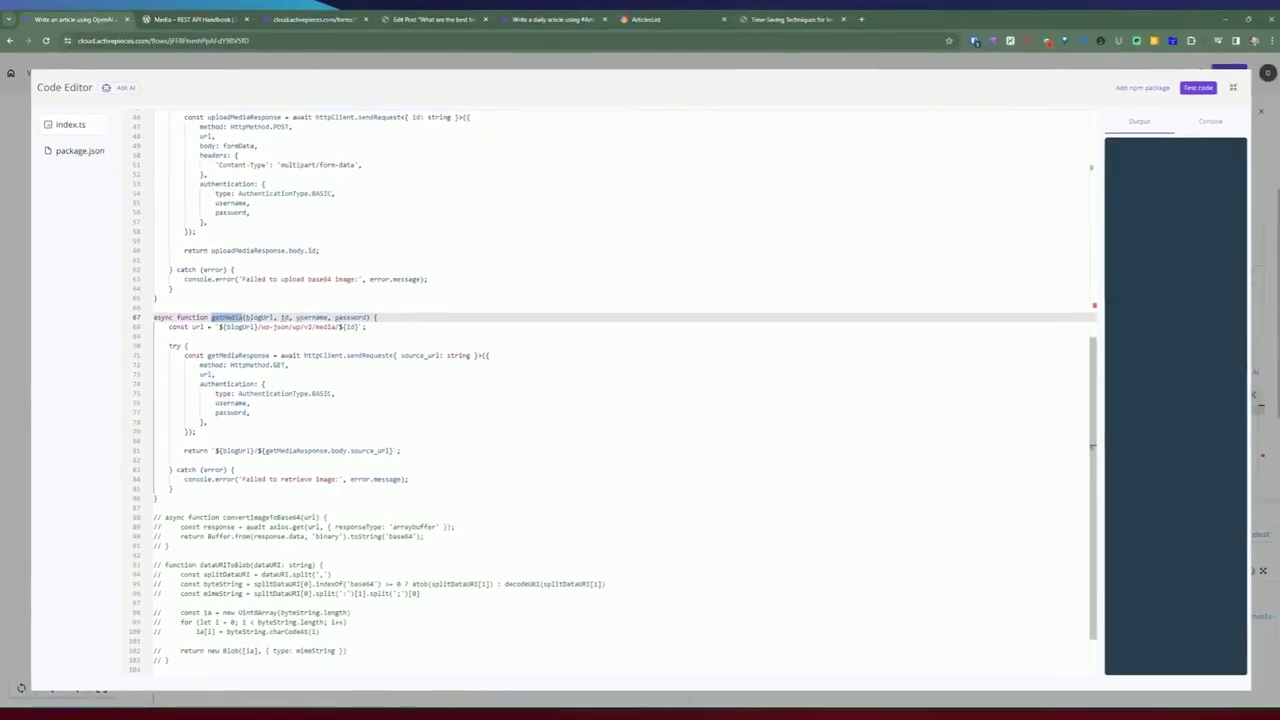
drag(366, 327, 177, 327)
click(375, 365)
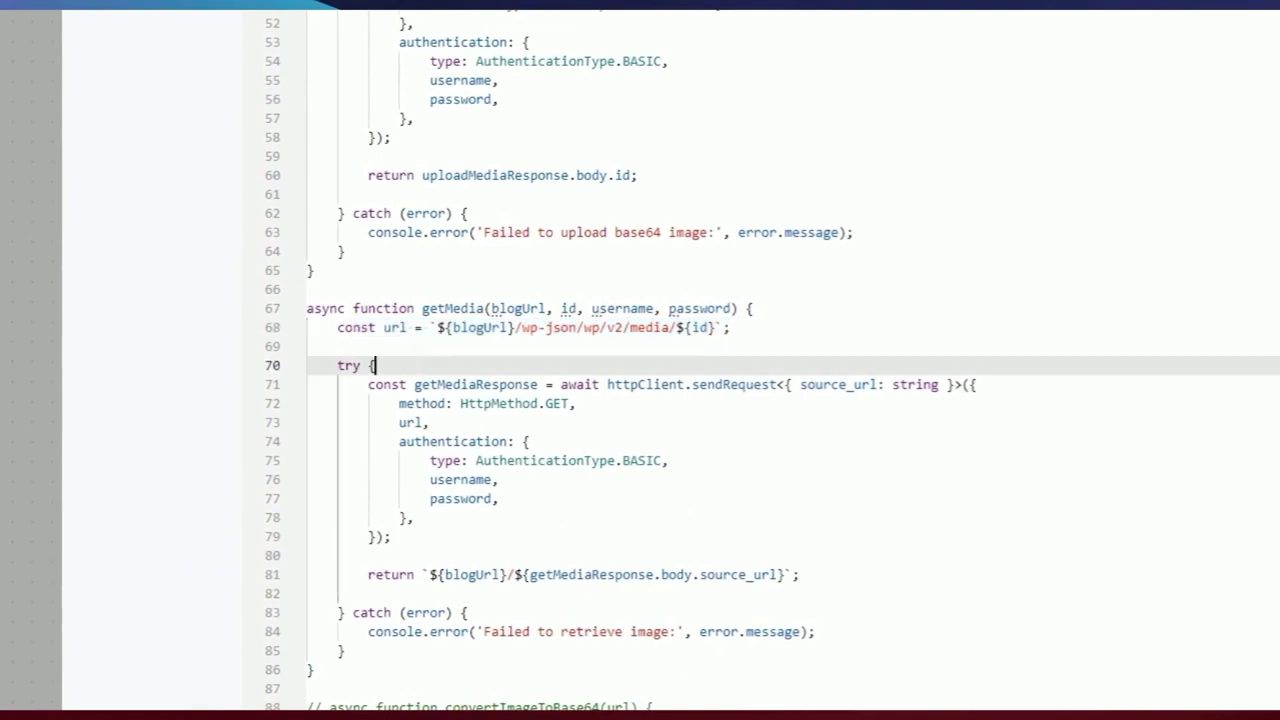
click(477, 327)
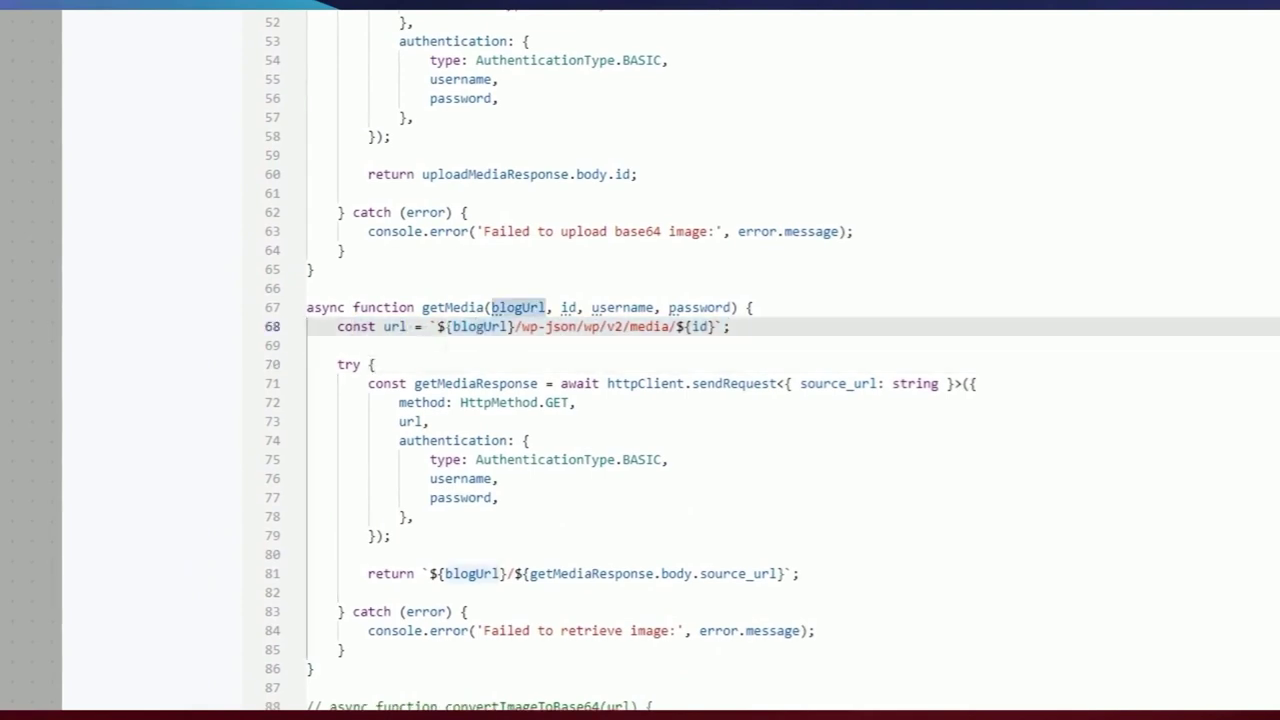
double_click(480, 327)
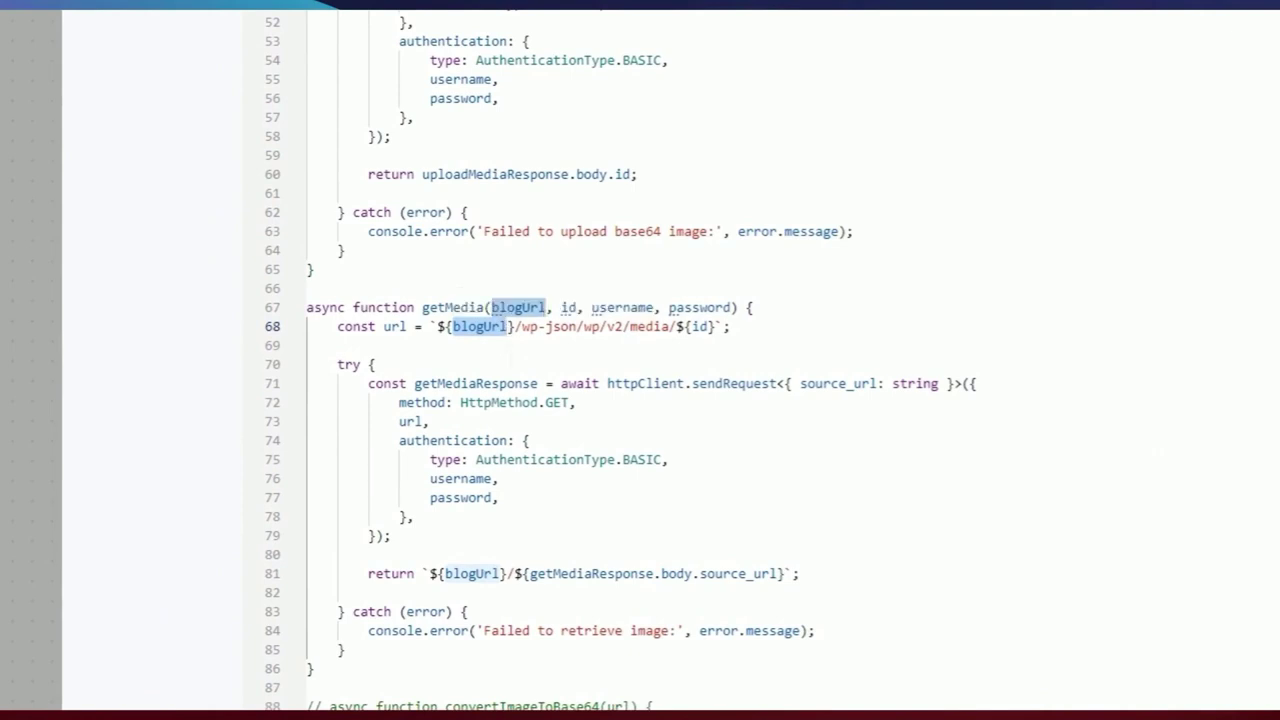
click(514, 326)
drag(516, 326, 667, 326)
click(682, 345)
click(696, 326)
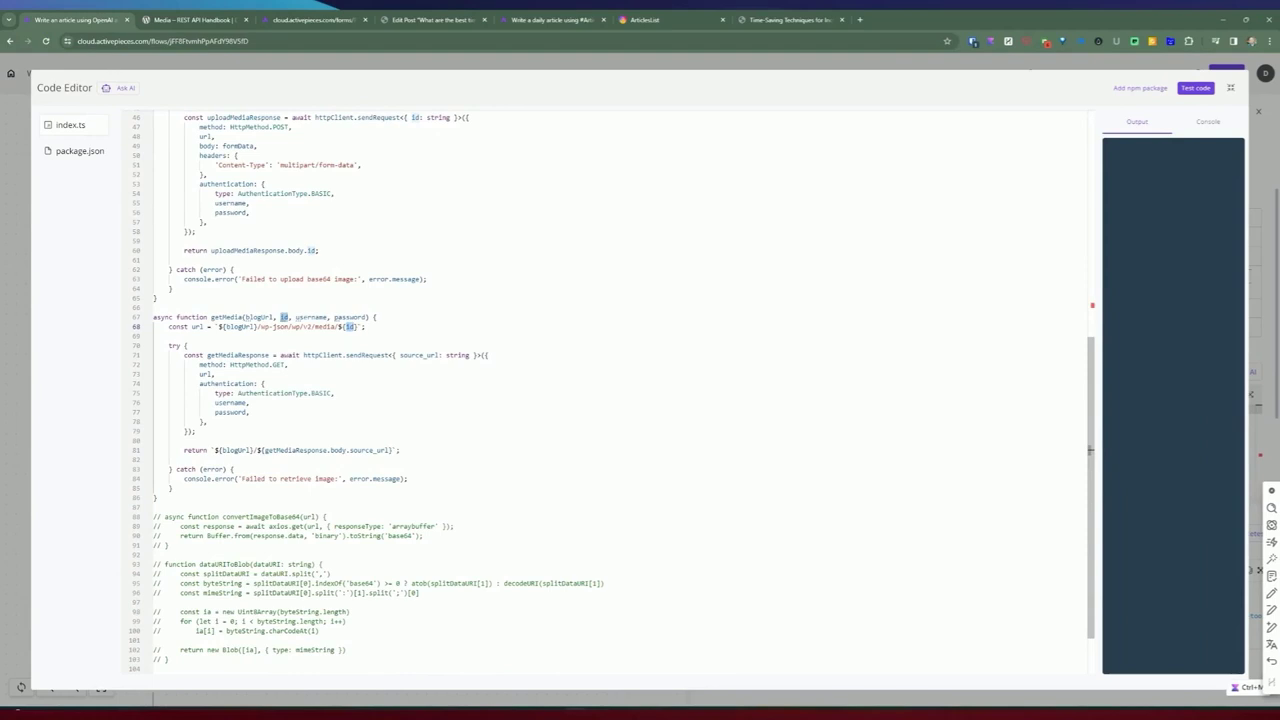
- Examine the httpClient.sendRequest call for getMediaResponse and its { source_url: string } response type
double_click(368, 355)
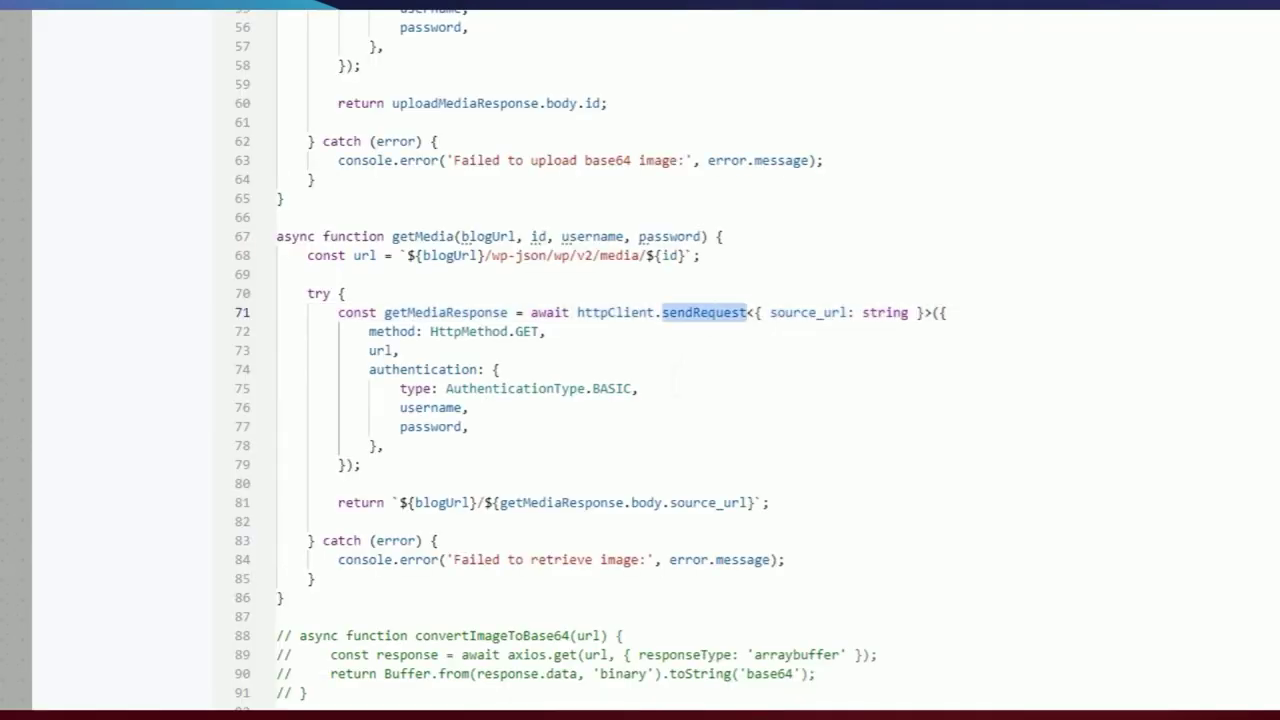
click(759, 312)
drag(755, 313, 846, 313)
key(shift+Right)
key(shift+Right)
key(shift+Right)
key(shift+Right)
key(shift+Right)
key(shift+Right)
key(shift+Right)
key(shift+Right)
key(shift+Right)
key(shift+Right)
key(Up)
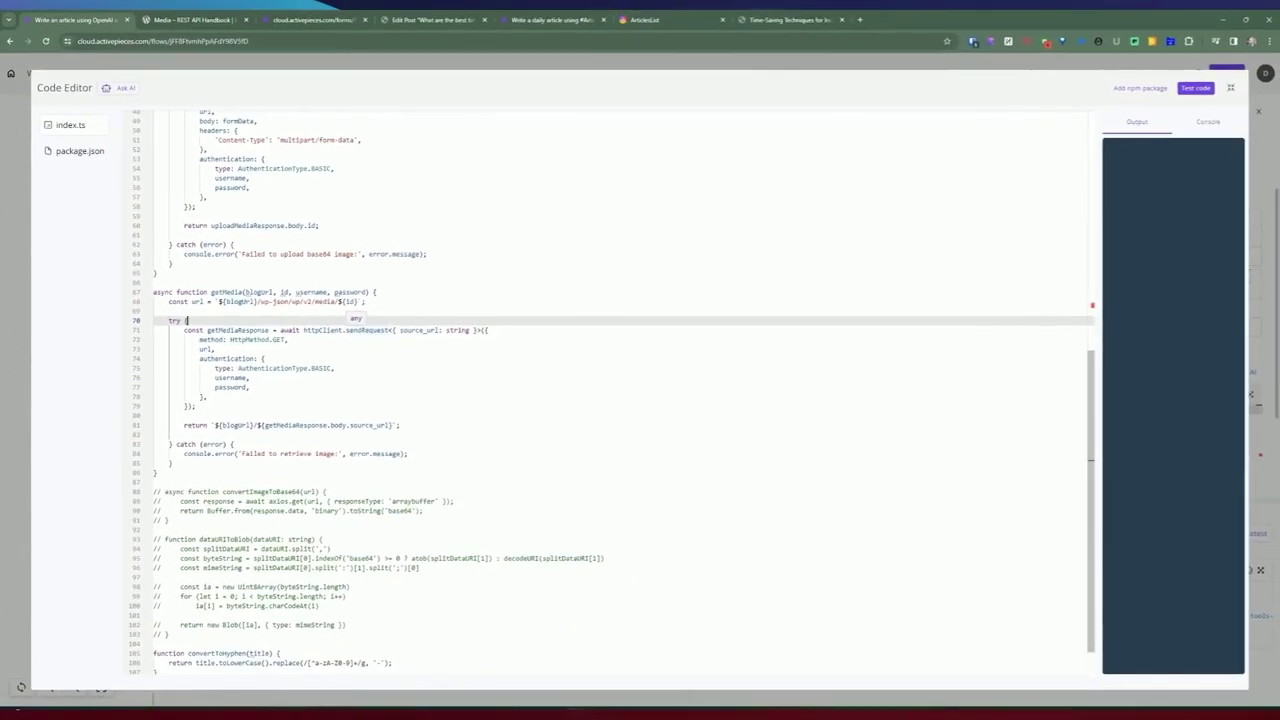
drag(392, 330, 446, 330)
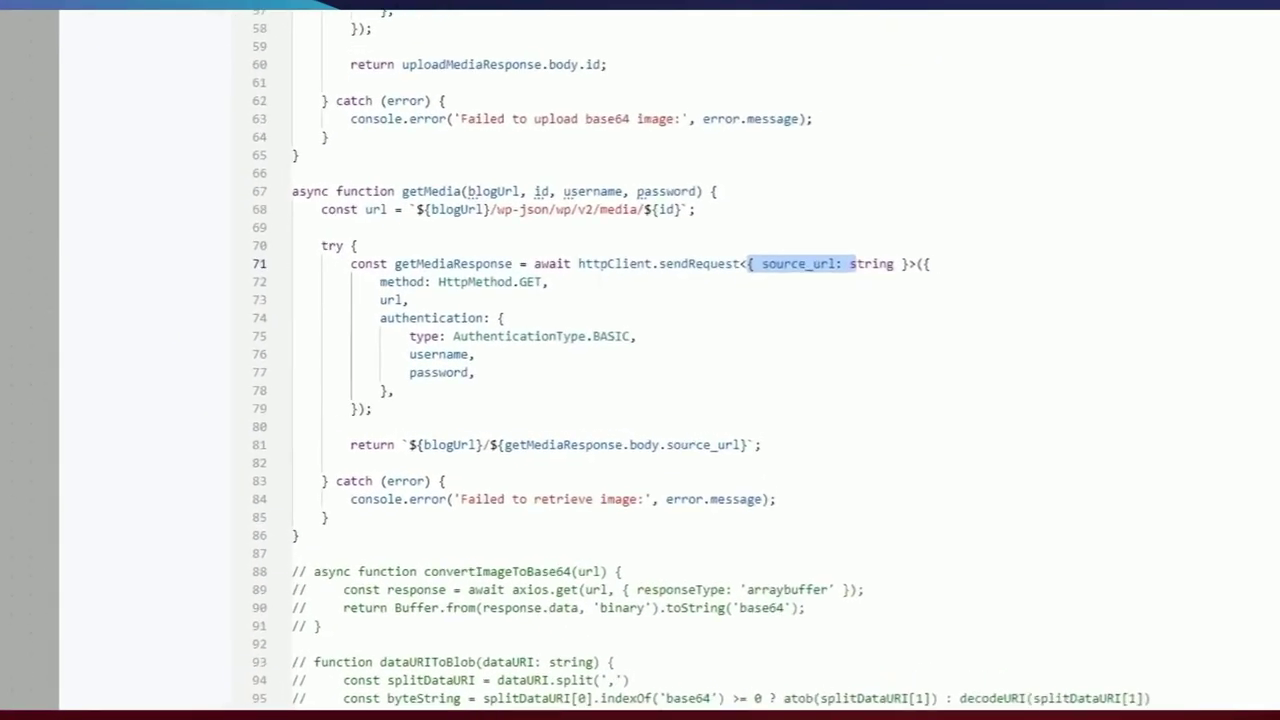
- Examine the getMedia request's HttpMethod.GET method, url and authentication block with username and password
click(289, 340)
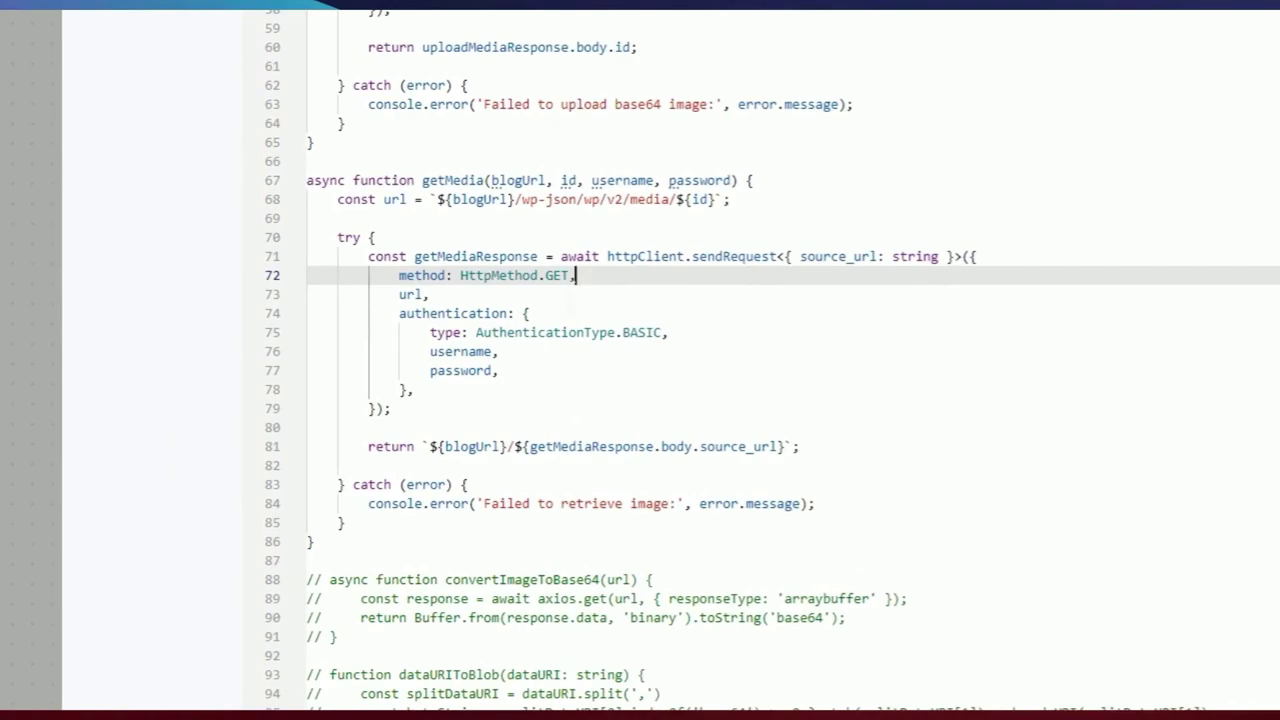
double_click(424, 276)
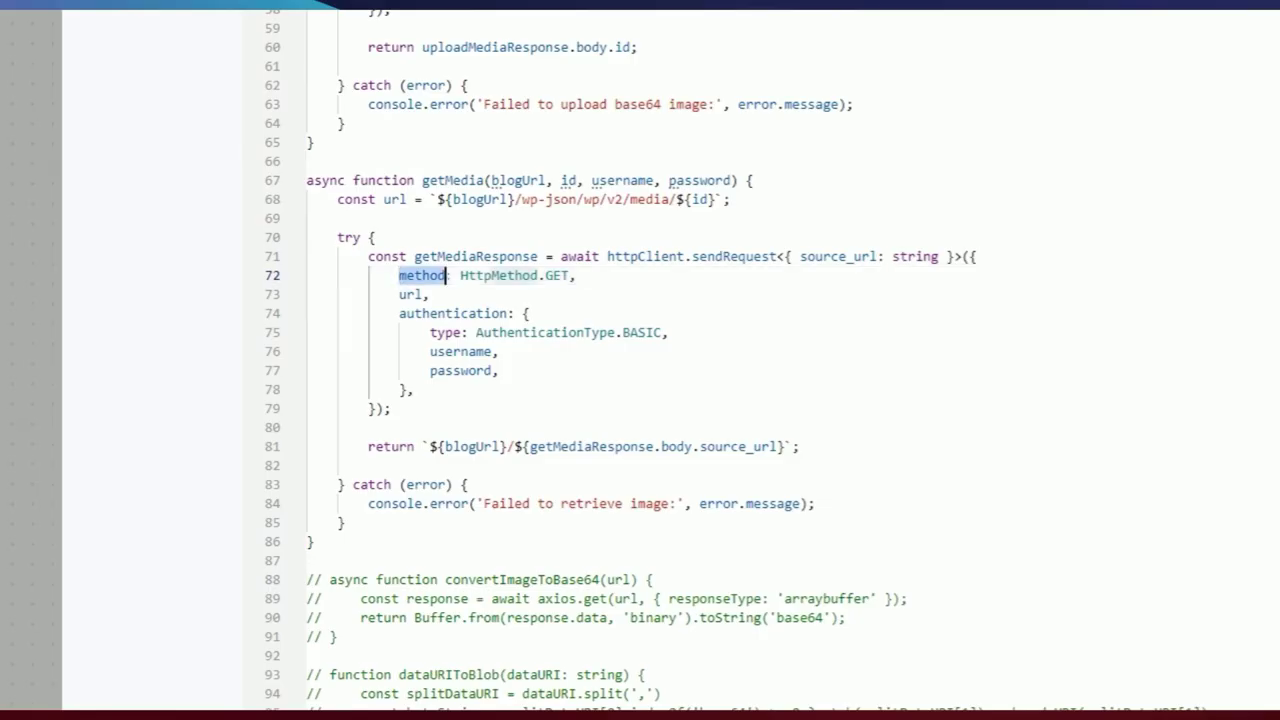
drag(447, 276, 522, 276)
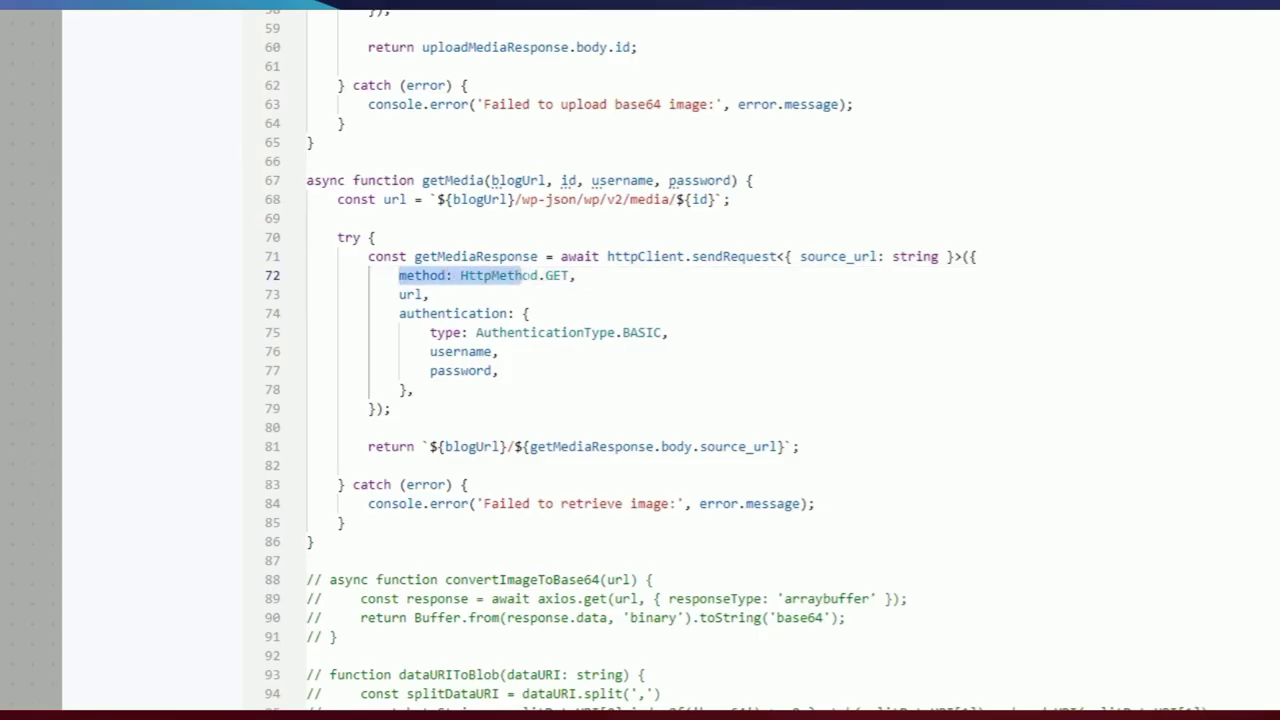
click(429, 294)
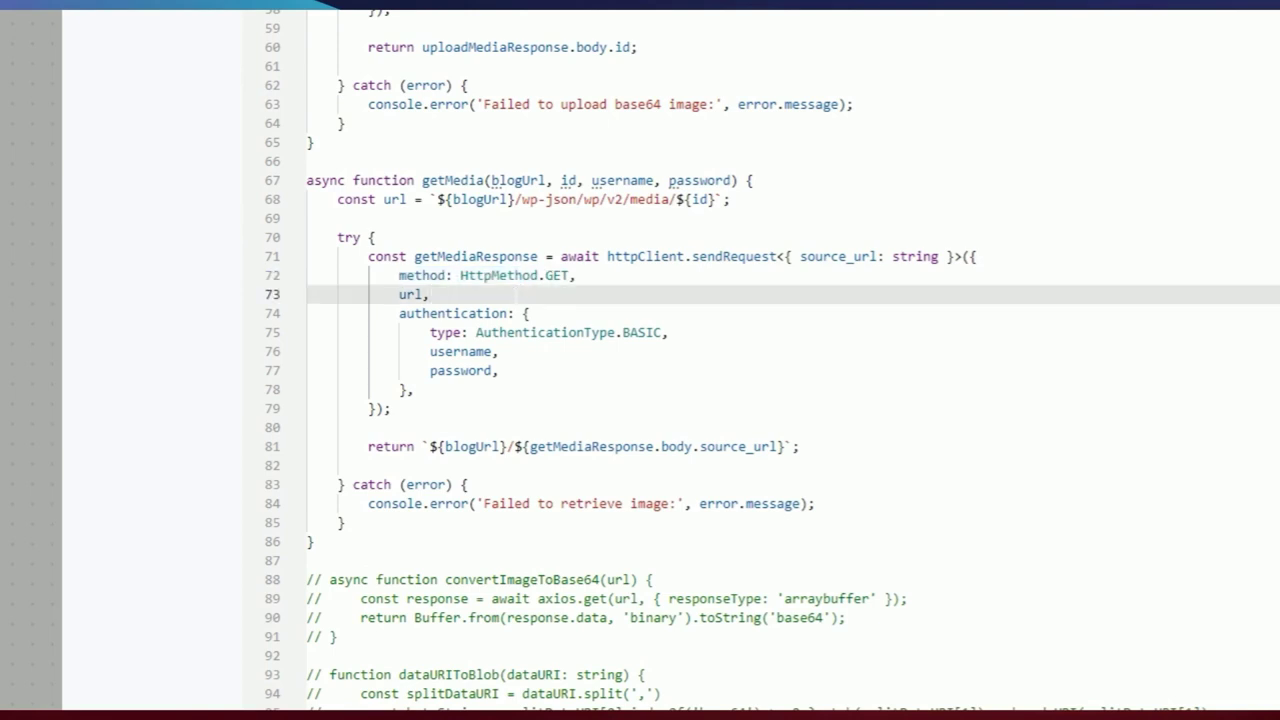
drag(429, 294, 499, 371)
click(499, 371)
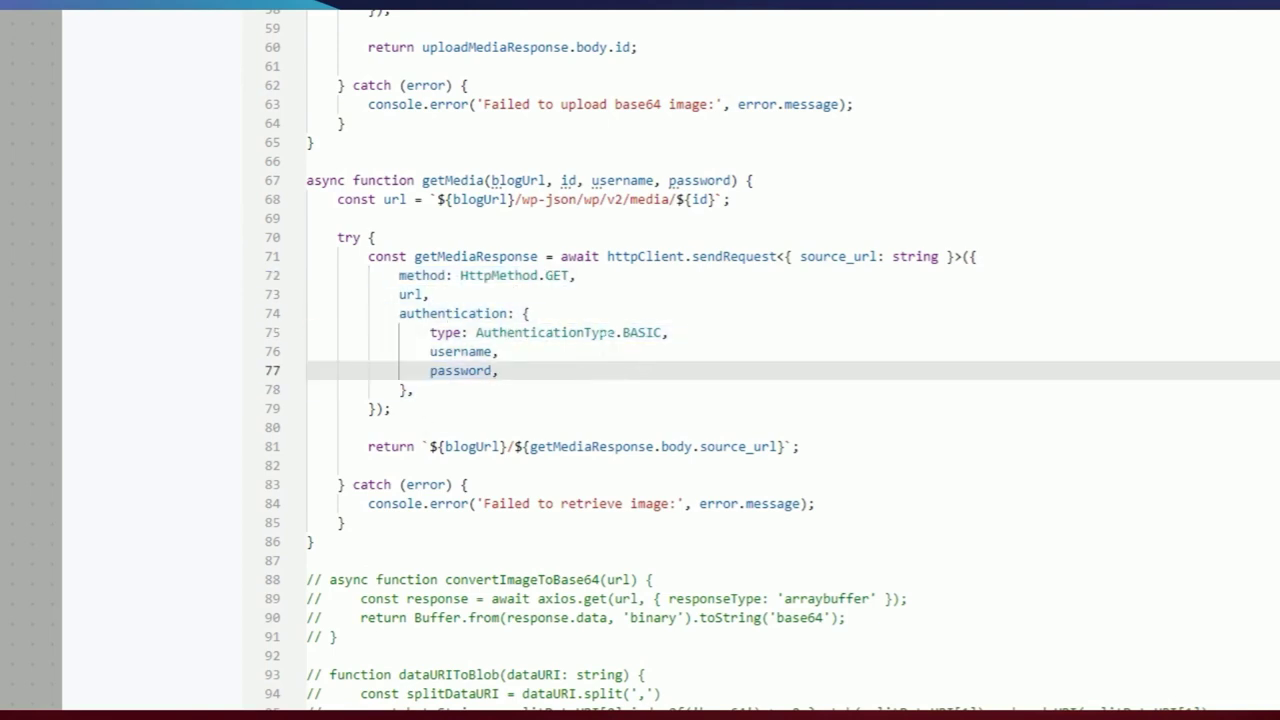
drag(498, 370, 376, 351)
- Examine getMedia's return template, which combines blogUrl with getMediaResponse.body.source_url
click(480, 427)
double_click(490, 257)
click(666, 446)
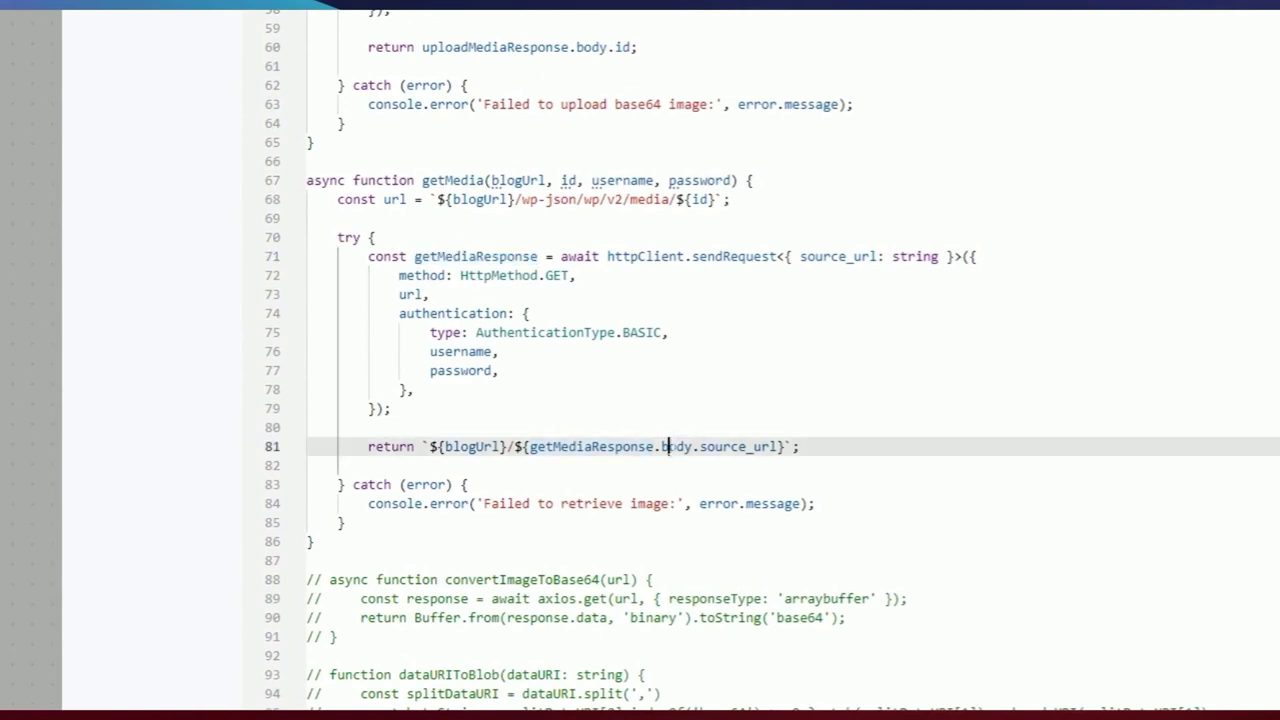
drag(700, 446, 780, 446)
click(308, 427)
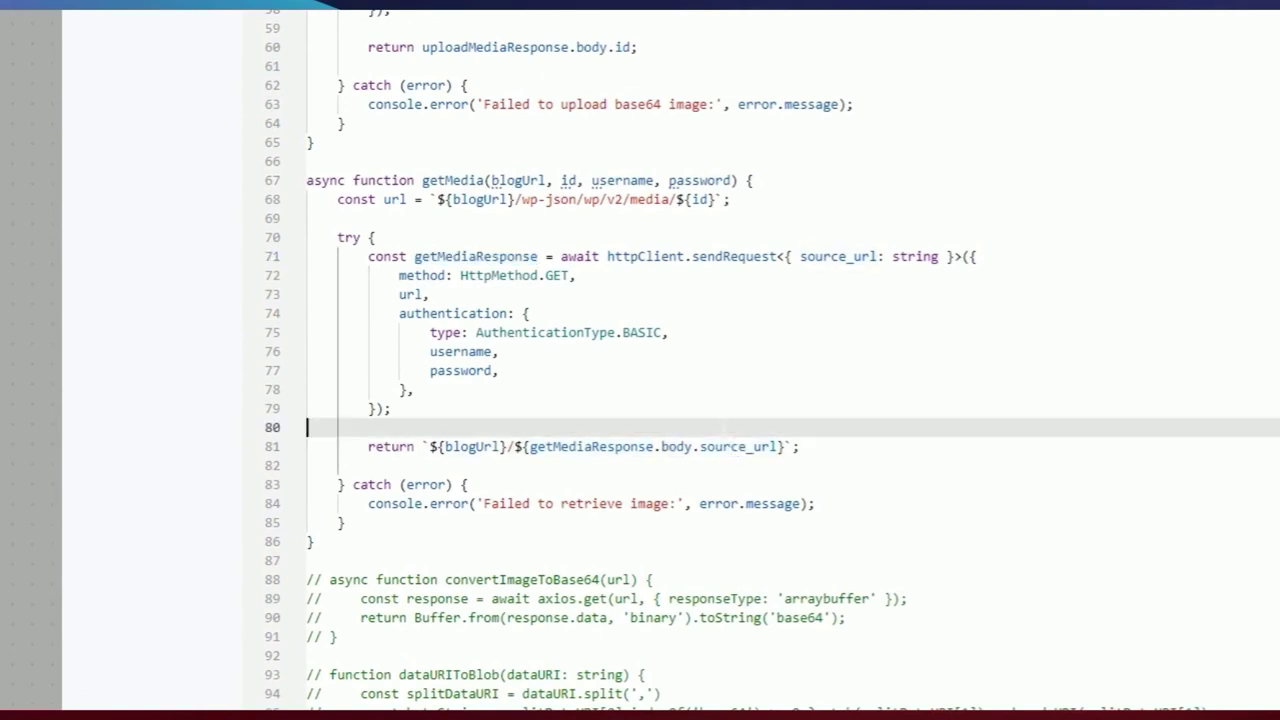
drag(530, 447, 746, 447)
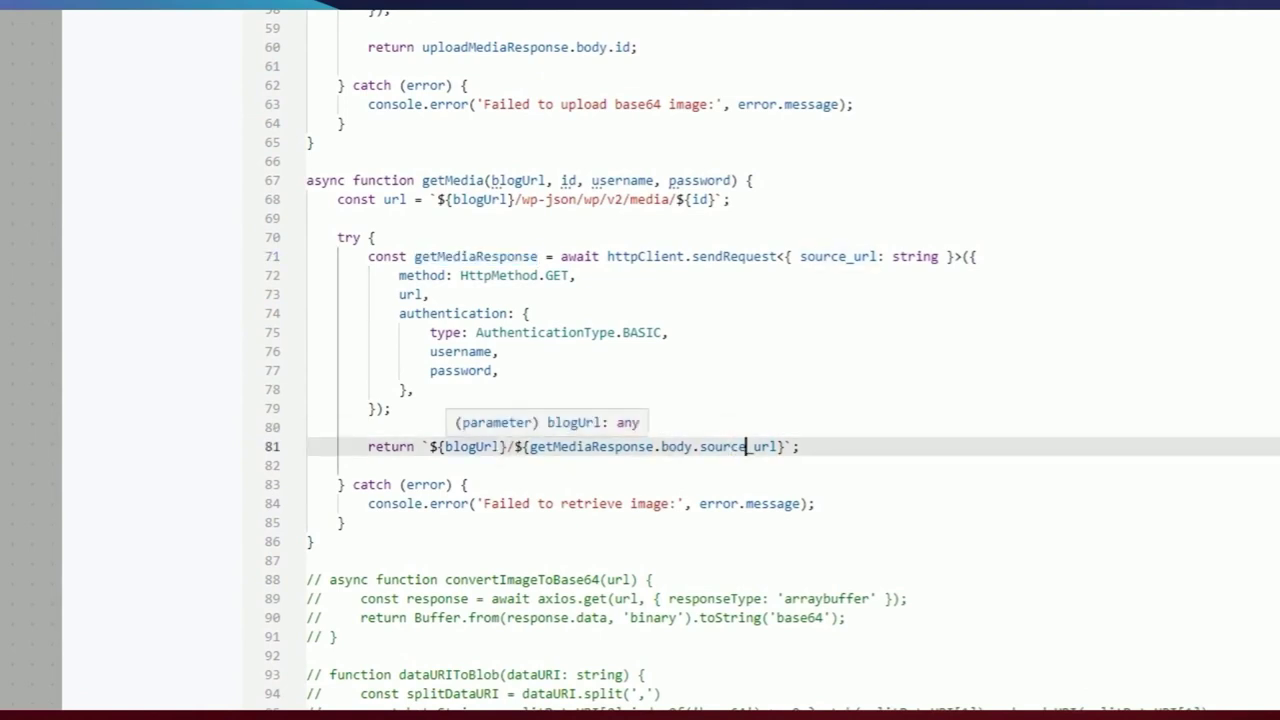
- Highlight the /${getMediaResponse.body.source_url} part of getMedia's return statement and the full return line to study how the image address is built
click(507, 446)
drag(507, 446, 786, 446)
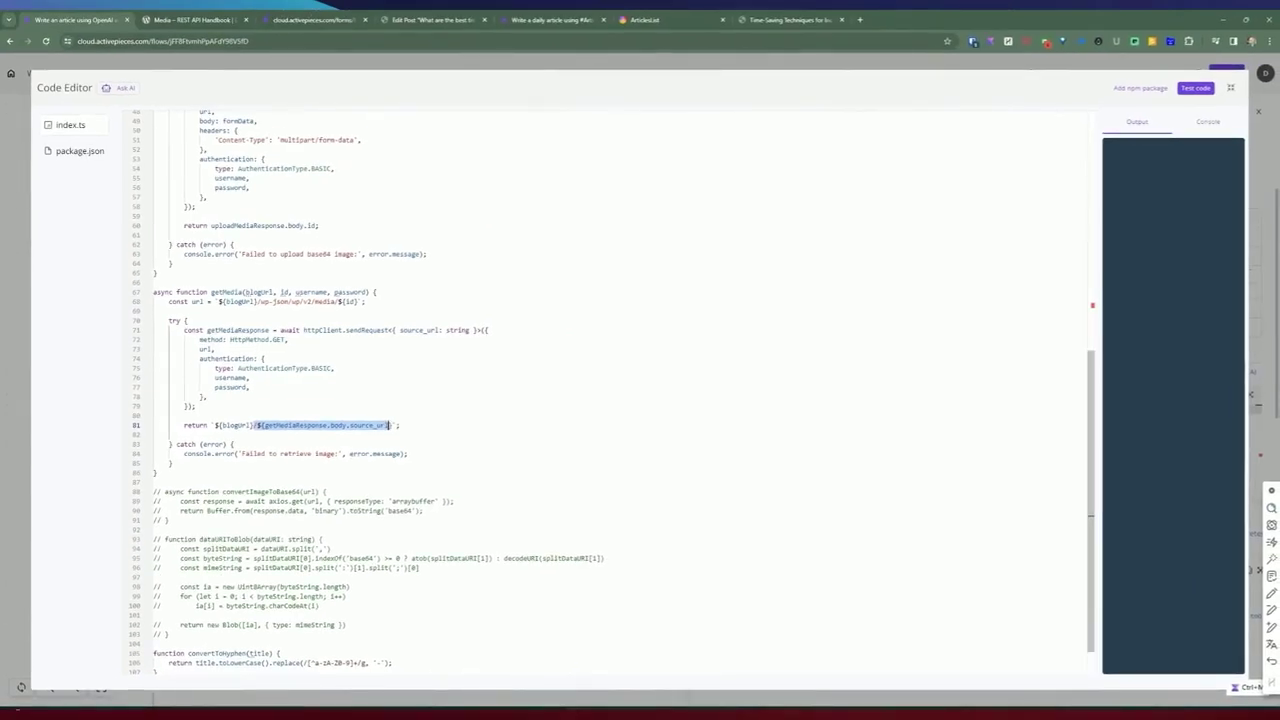
click(208, 397)
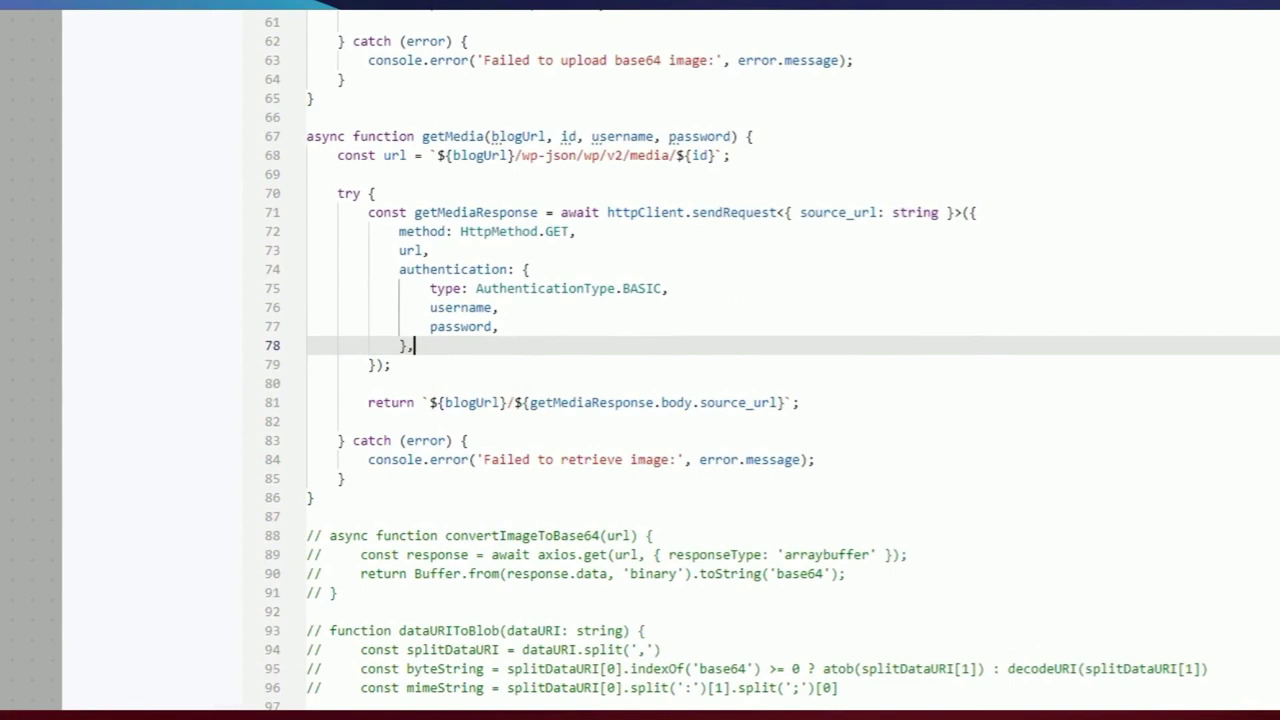
drag(509, 402, 786, 402)
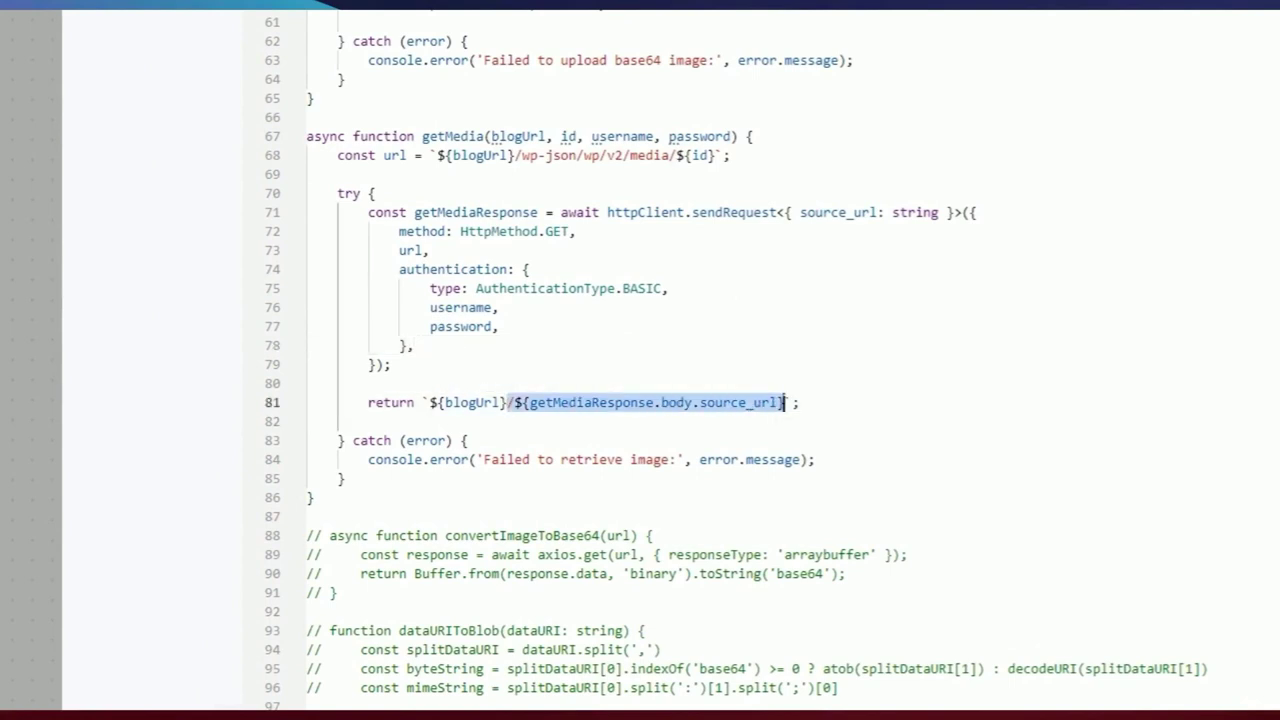
click(597, 384)
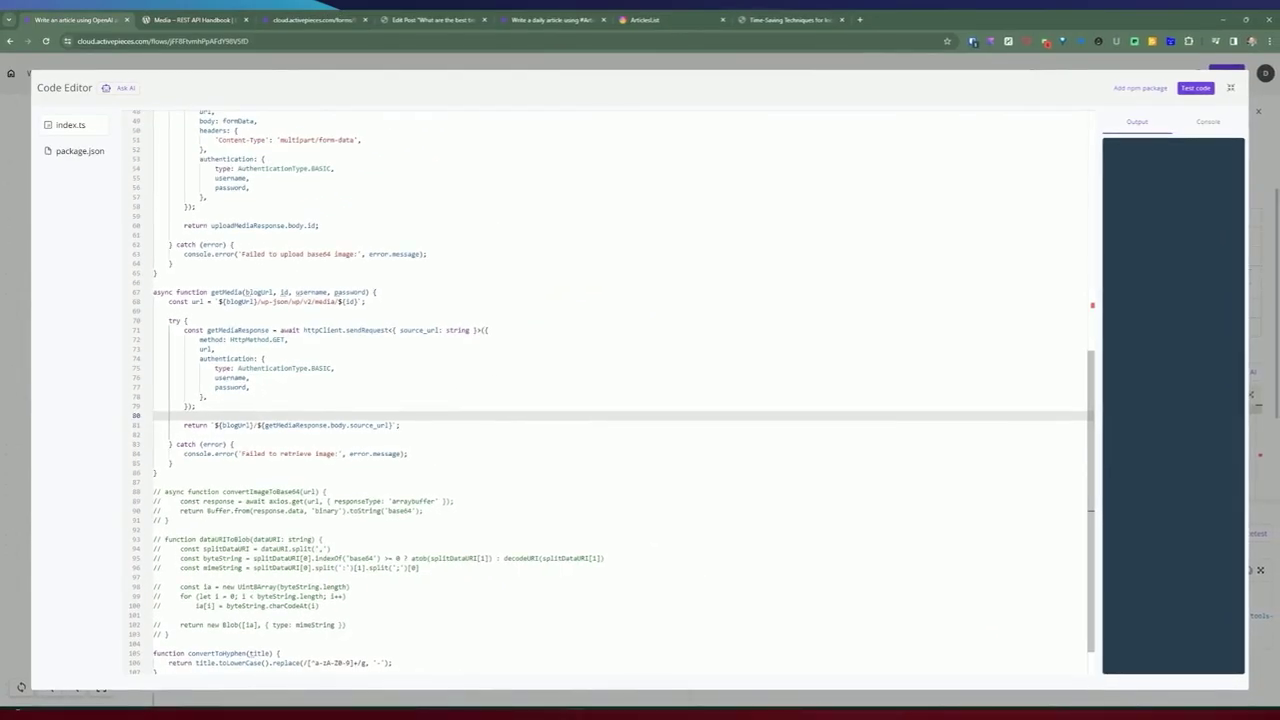
drag(183, 425, 392, 425)
- Return to the main code function and examine the mediaUrl and embedUrl constants assigned from getMedia and createEmbedImageUrl
scroll(640, 380, up, 10)
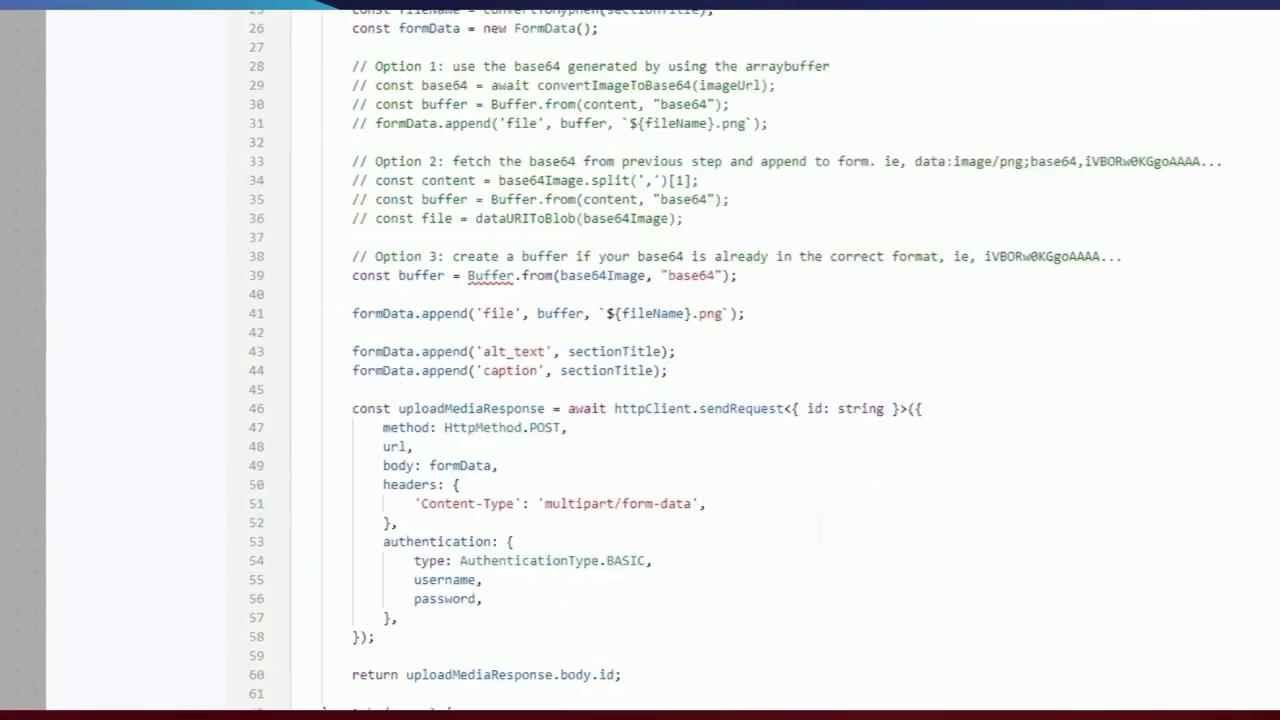
double_click(398, 371)
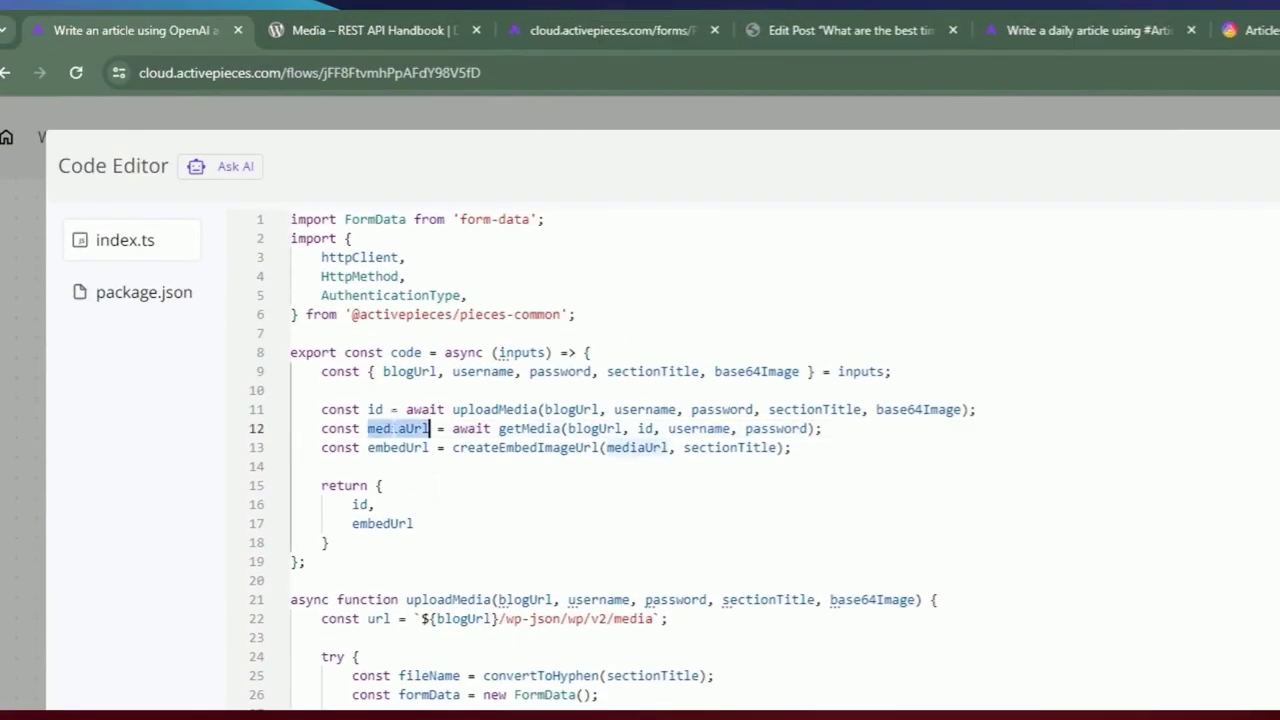
double_click(398, 448)
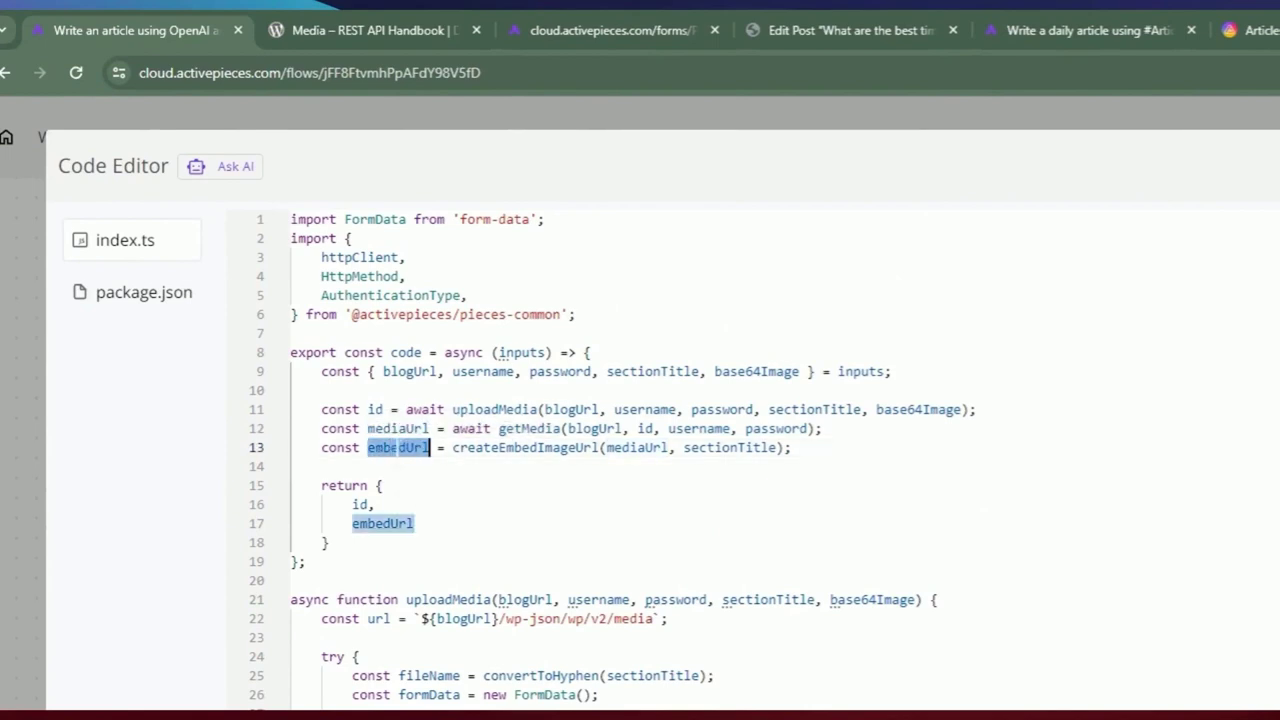
- Inspect the createEmbedImageUrl call with its mediaUrl and sectionTitle arguments, and jump to the function's definition
click(499, 447)
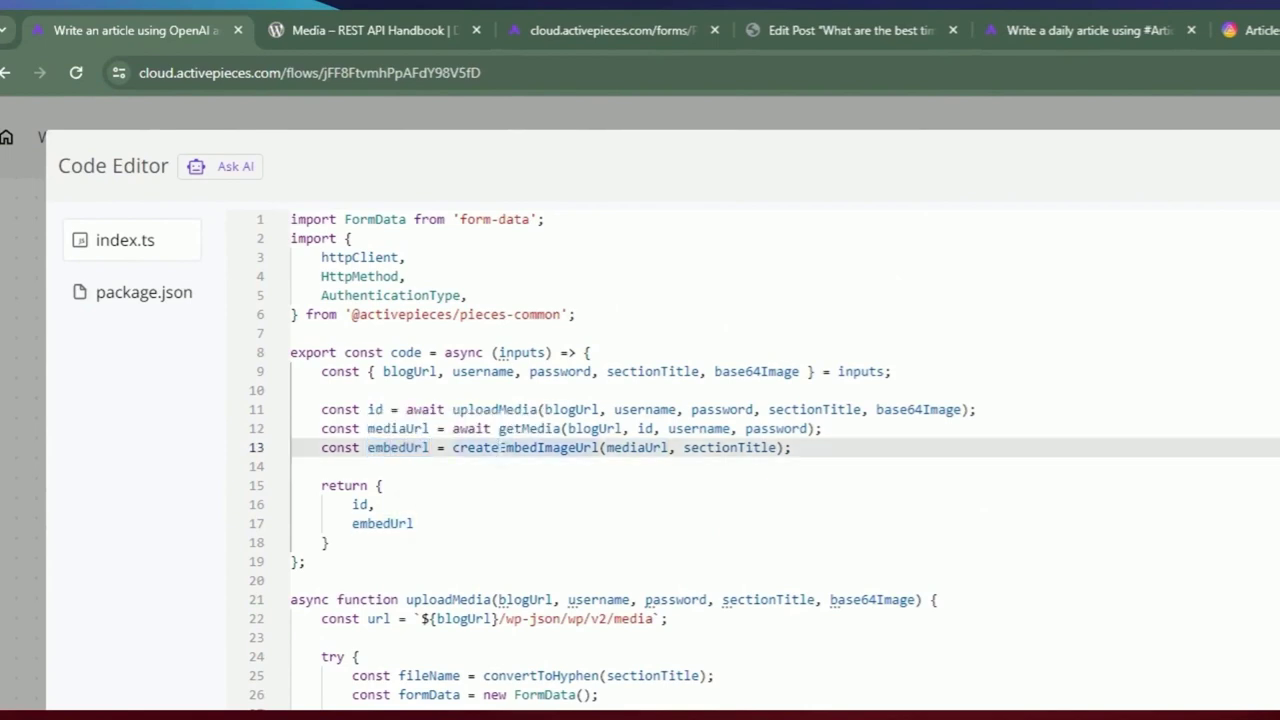
click(645, 447)
click(752, 447)
ctrl+click(521, 447)
ctrl+click(521, 447)
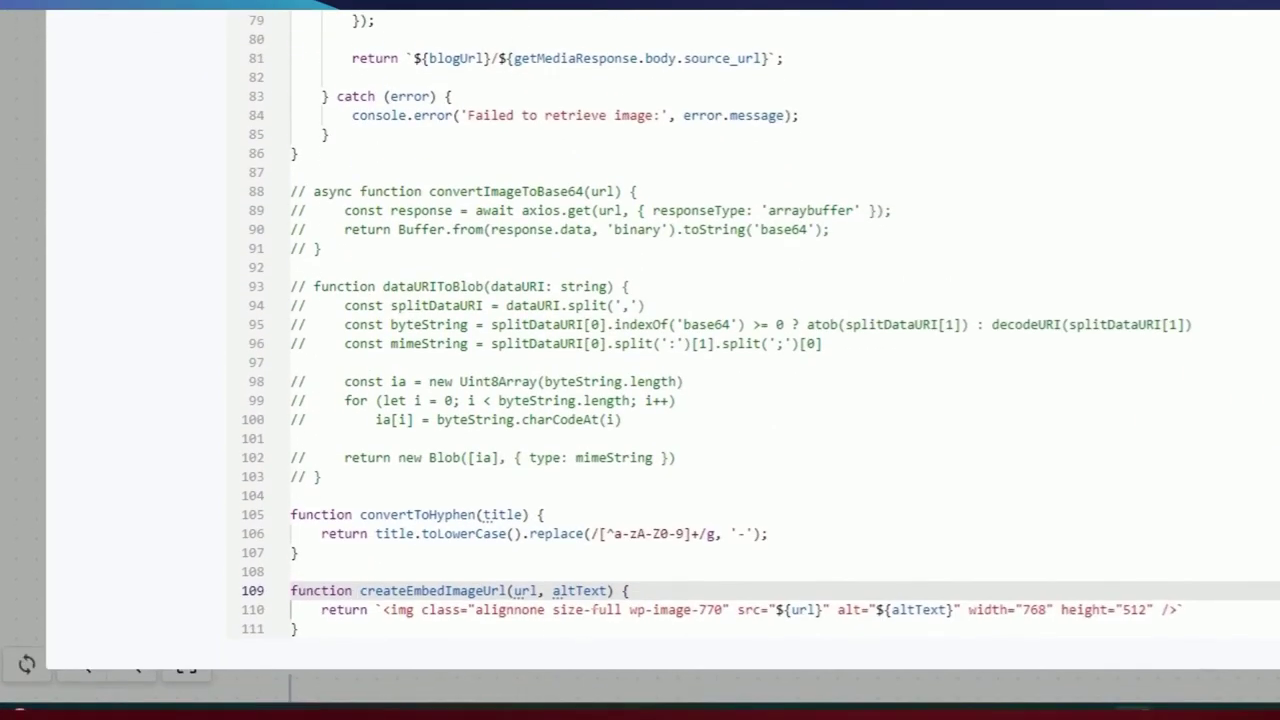
- Examine the img tag returned by createEmbedImageUrl, including its src, alt text, width and height attributes
click(521, 610)
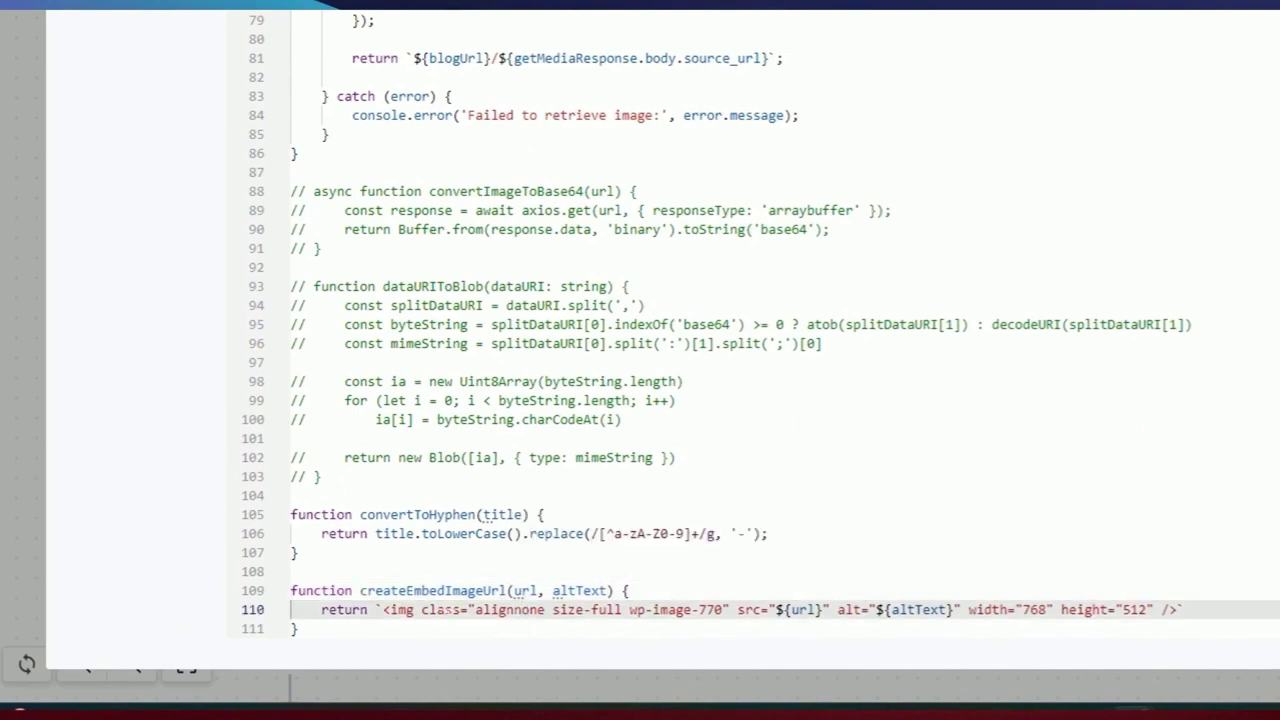
key(shift+Right)
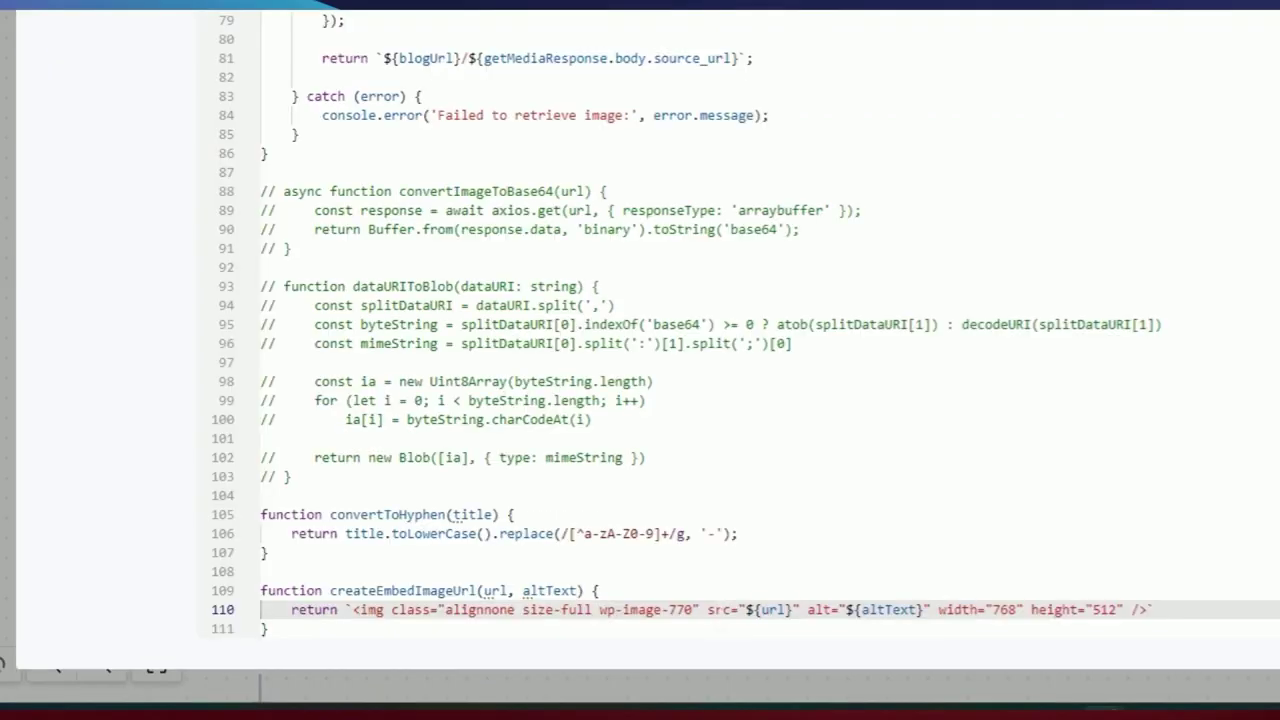
drag(376, 660, 407, 660)
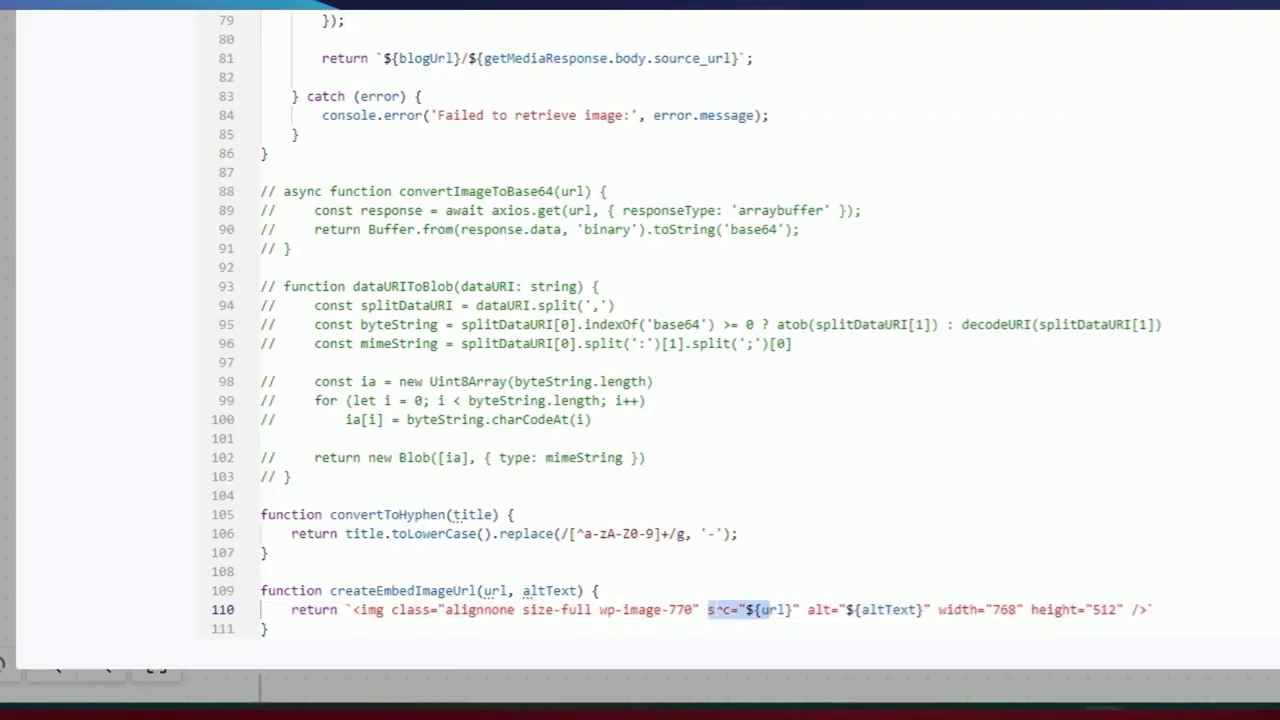
double_click(495, 590)
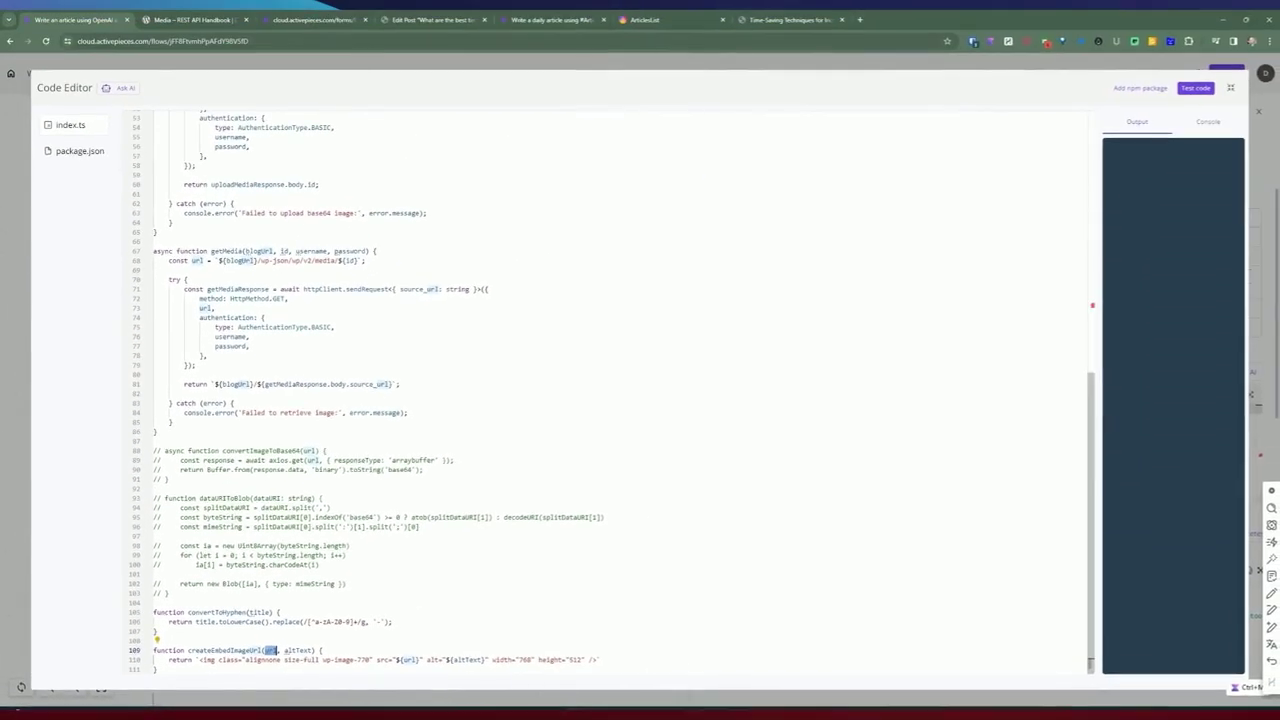
drag(427, 660, 453, 660)
double_click(467, 660)
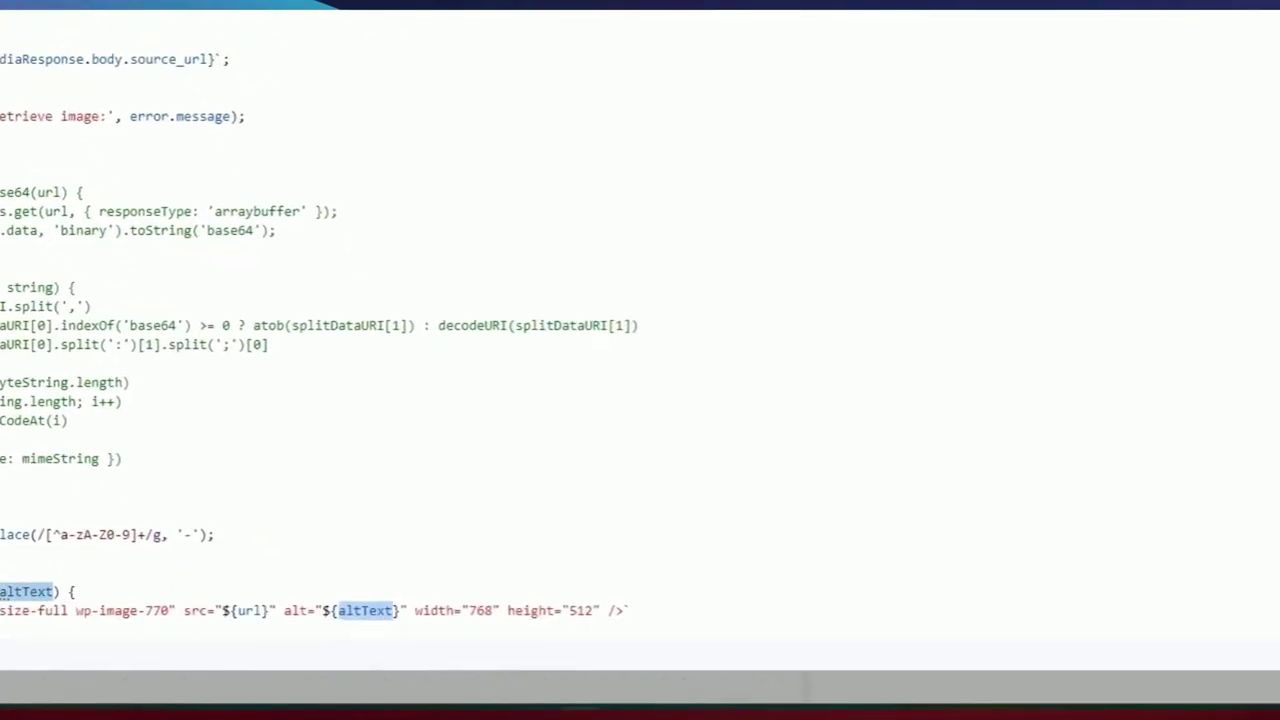
click(415, 610)
drag(322, 609, 497, 609)
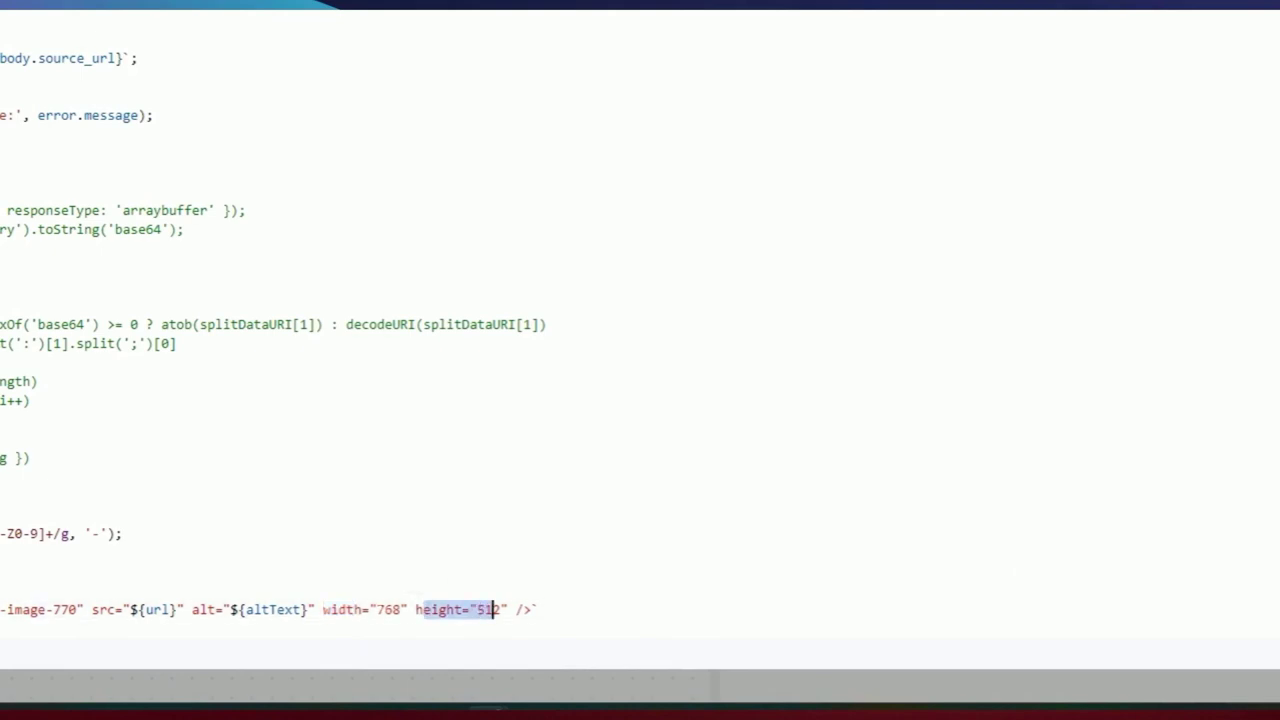
click(480, 572)
- Review the object with id and embedUrl that the main code function returns
scroll(430, 466, up, 10)
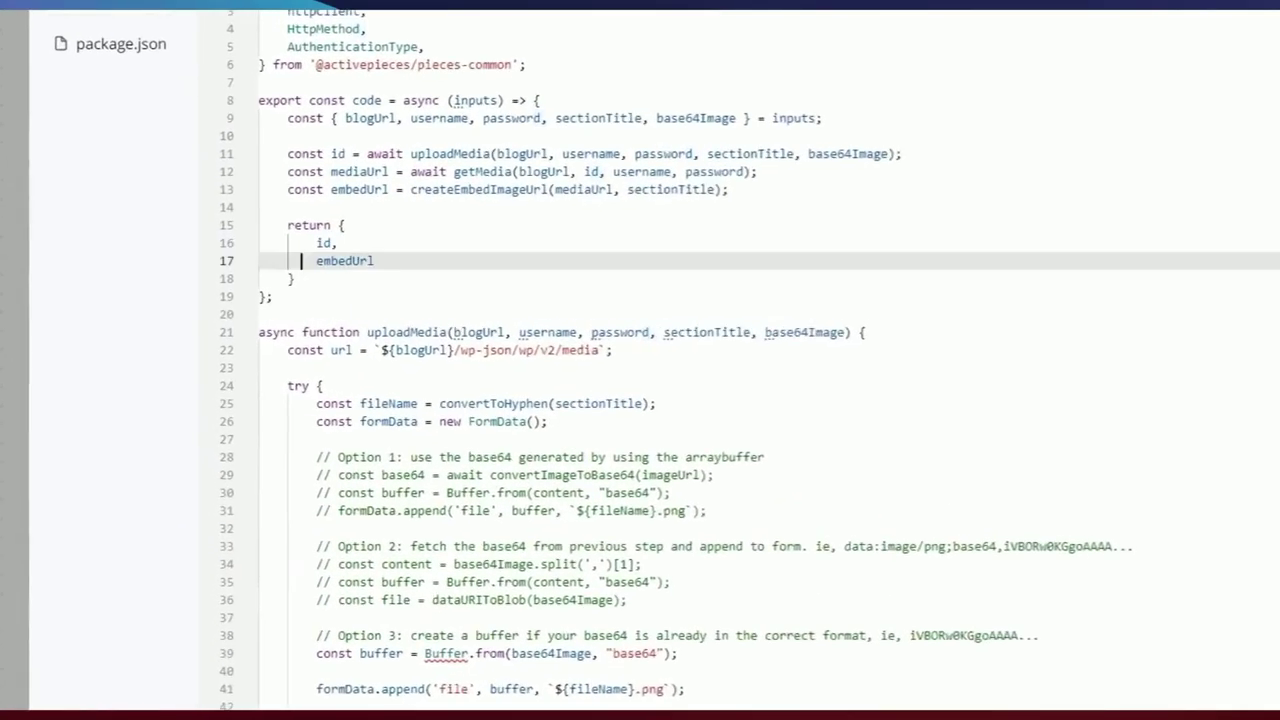
mouse_move(324, 260)
mouse_down()
mouse_move(389, 260)
mouse_move(360, 223)
mouse_move(309, 279)
mouse_up()
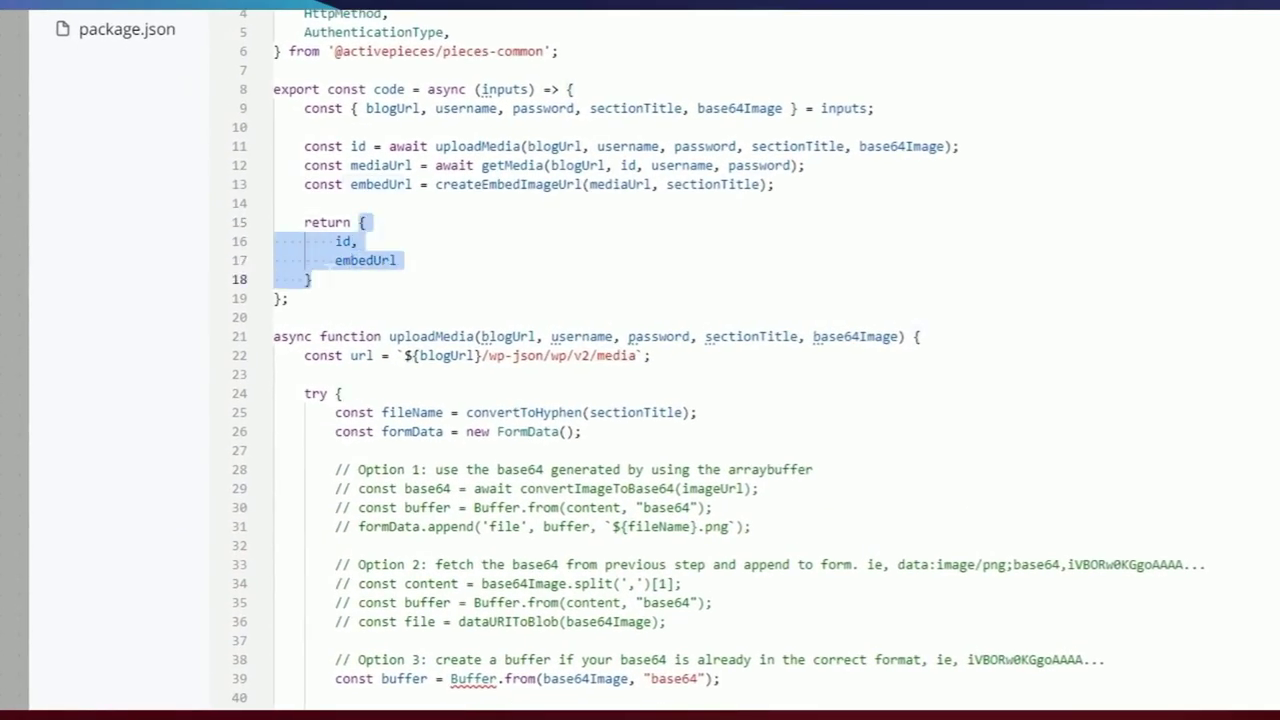
click(386, 293)
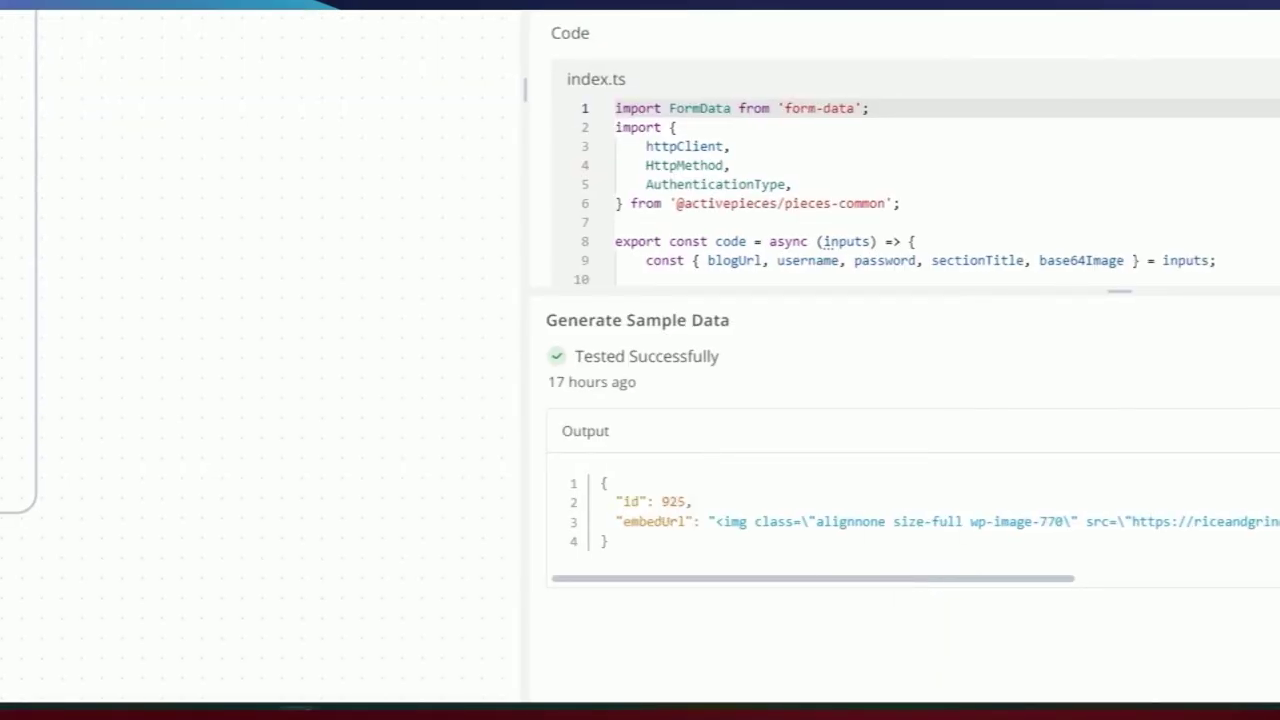
- Examine the id and the full embedUrl image tag in the upload step's sample output
drag(694, 502, 632, 502)
drag(841, 580, 934, 580)
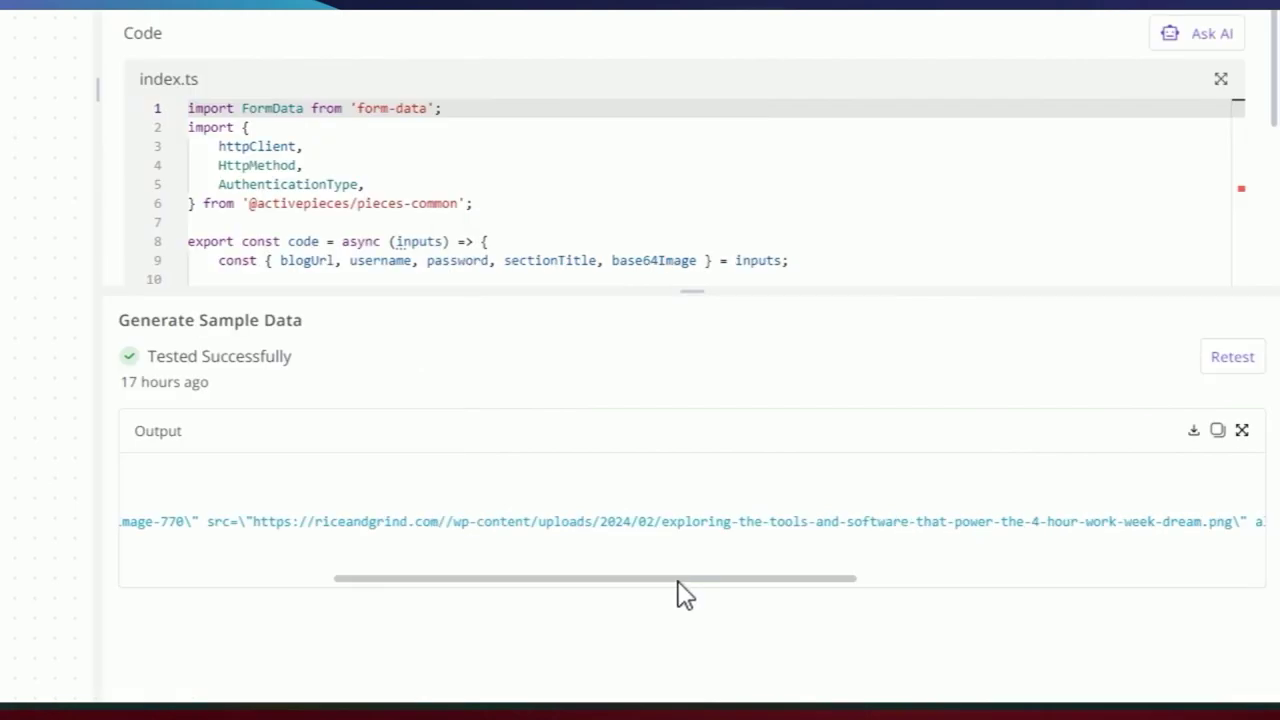
mouse_move(678, 581)
mouse_down()
mouse_move(848, 588)
mouse_move(349, 591)
mouse_up()
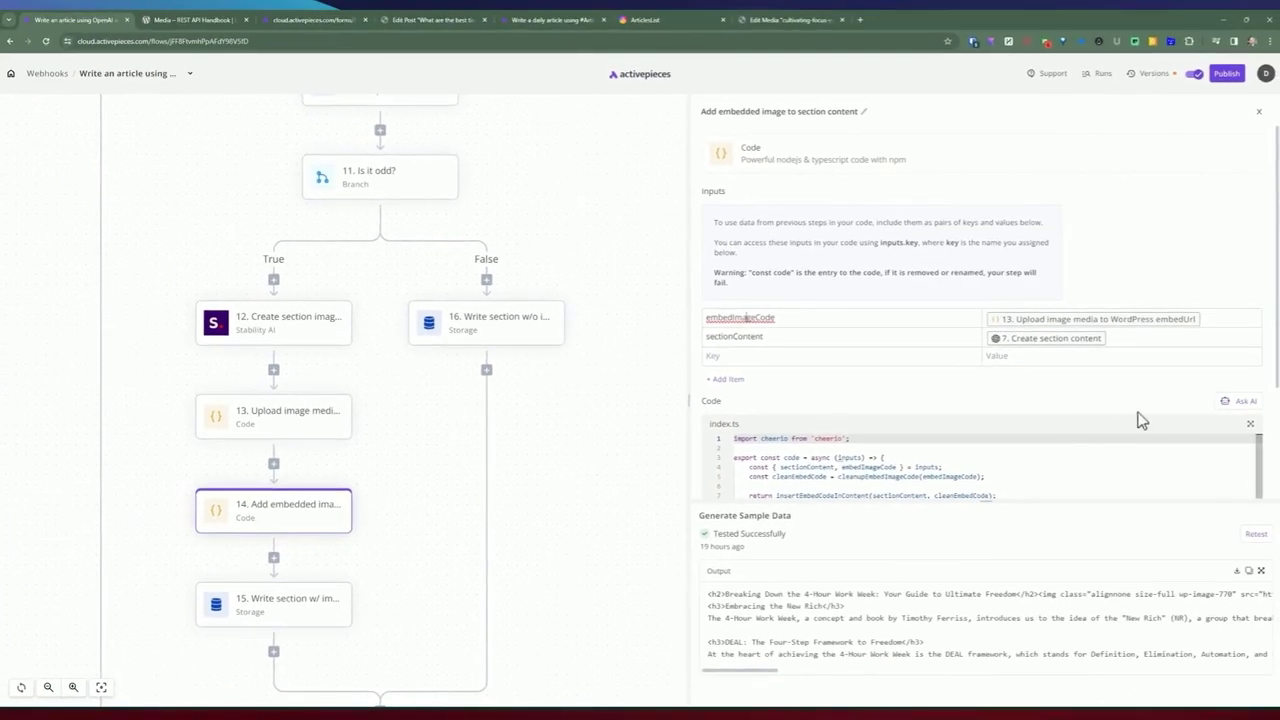
- Check step 14's embedImageCode input against the embedUrl in step 13's sample output
drag(777, 318, 731, 318)
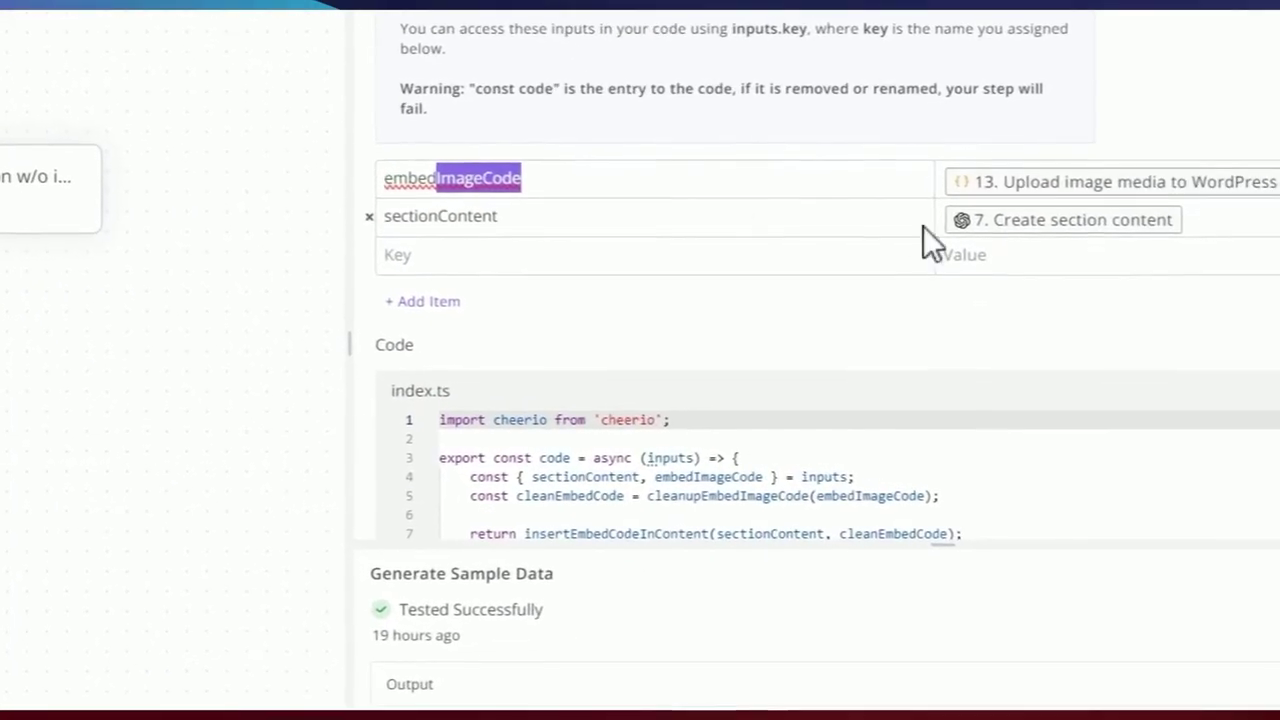
click(357, 369)
drag(767, 647, 877, 660)
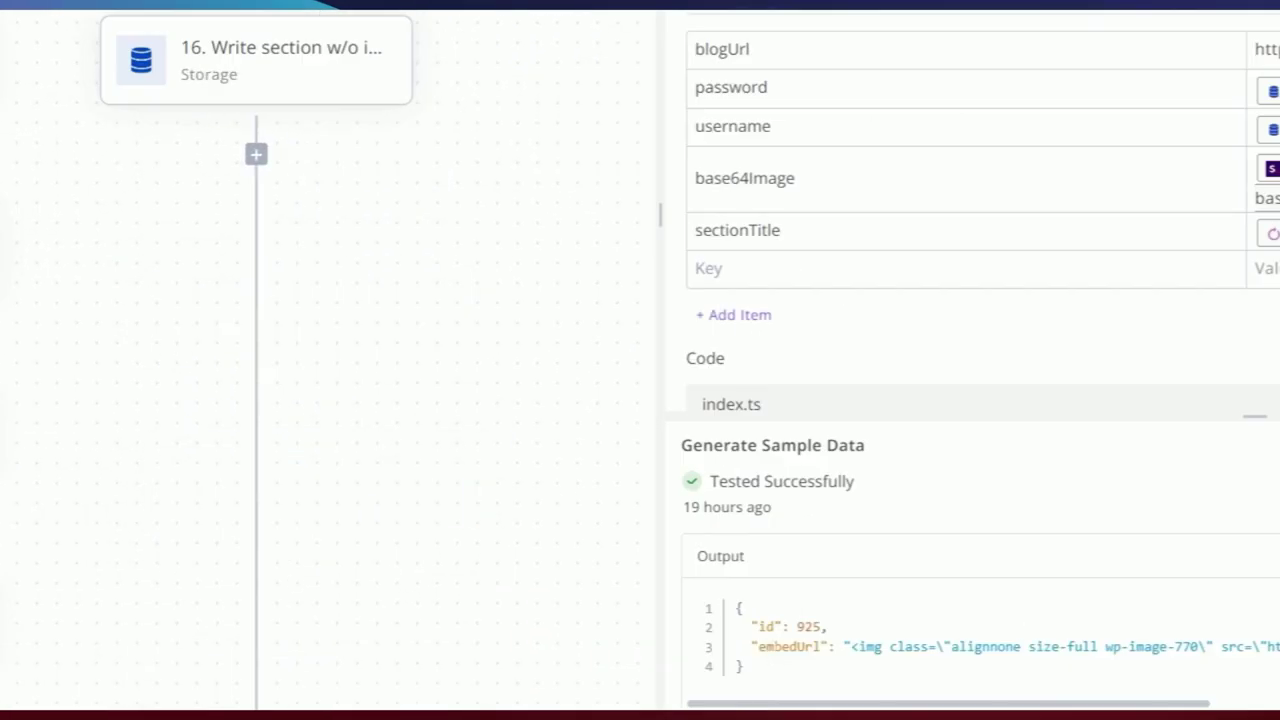
click(877, 660)
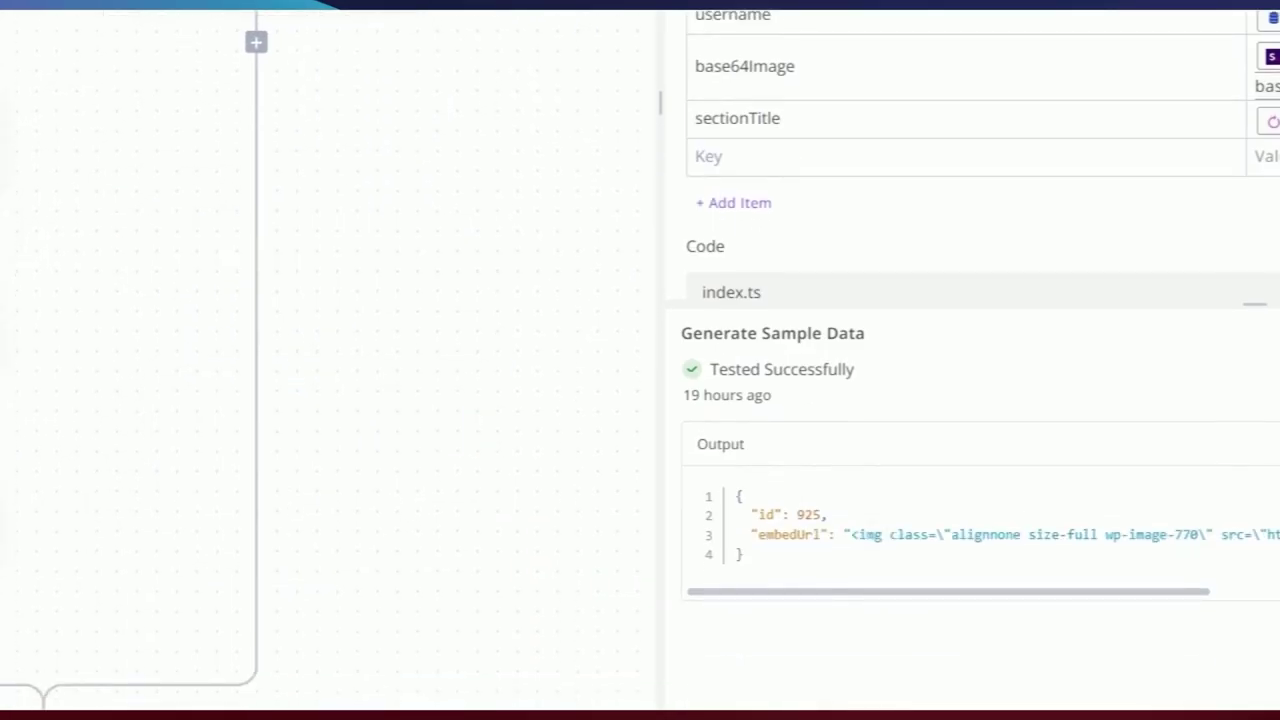
click(363, 323)
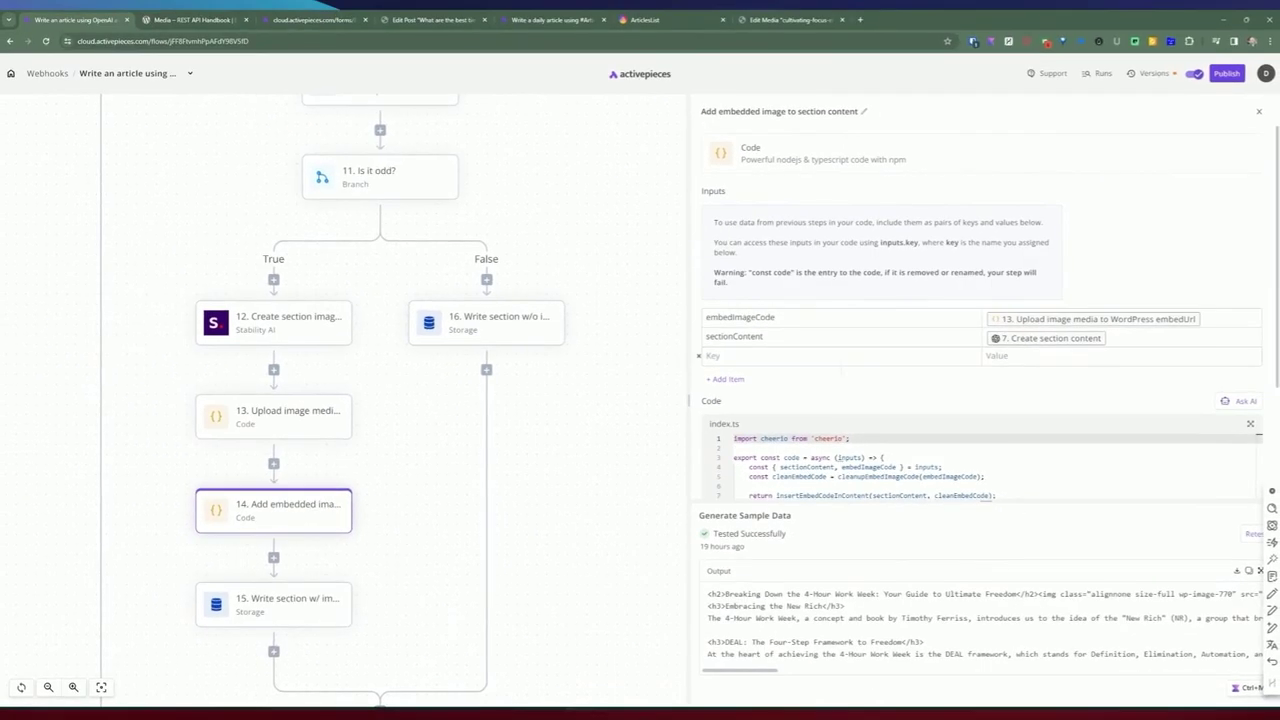
- Open step 14's full code editor, check the cheerio dependency in package.json, and return to index.ts
click(1250, 424)
click(150, 191)
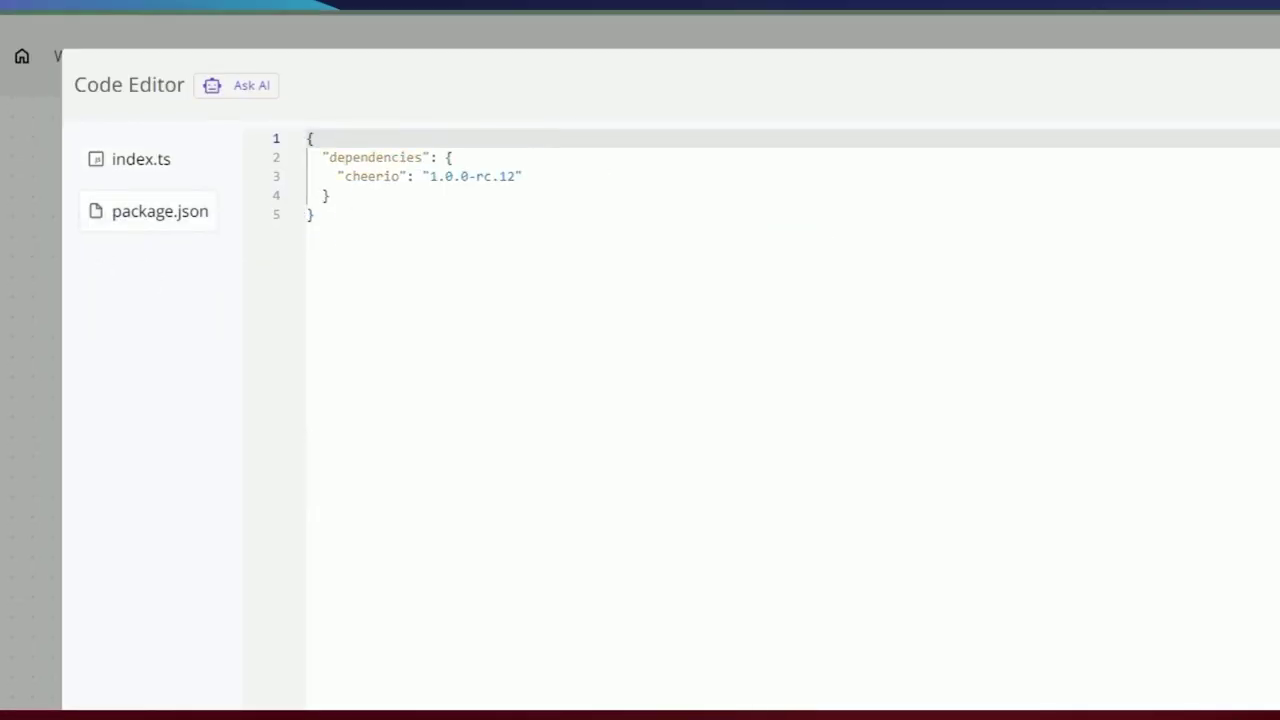
double_click(397, 183)
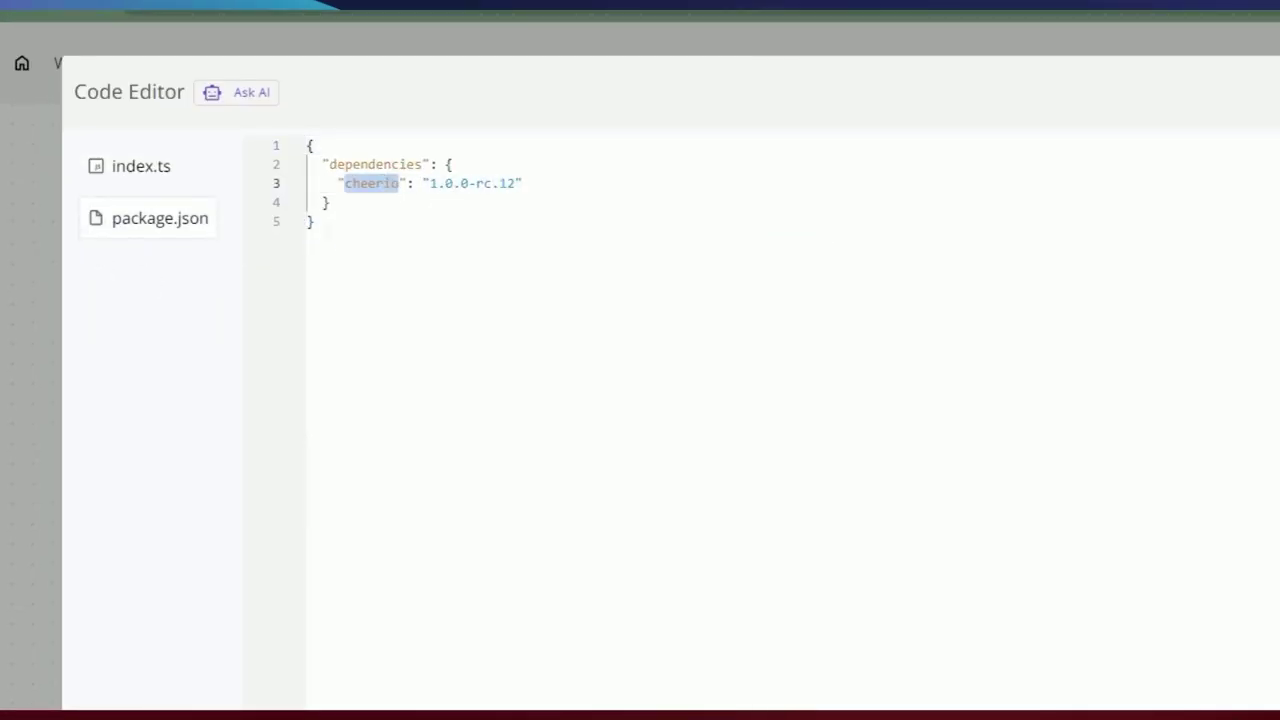
click(140, 184)
- Review the sectionContent and embedImageCode variables taken from the inputs in step 14's code
drag(540, 199, 470, 276)
click(404, 276)
click(455, 276)
click(438, 238)
double_click(437, 237)
double_click(576, 237)
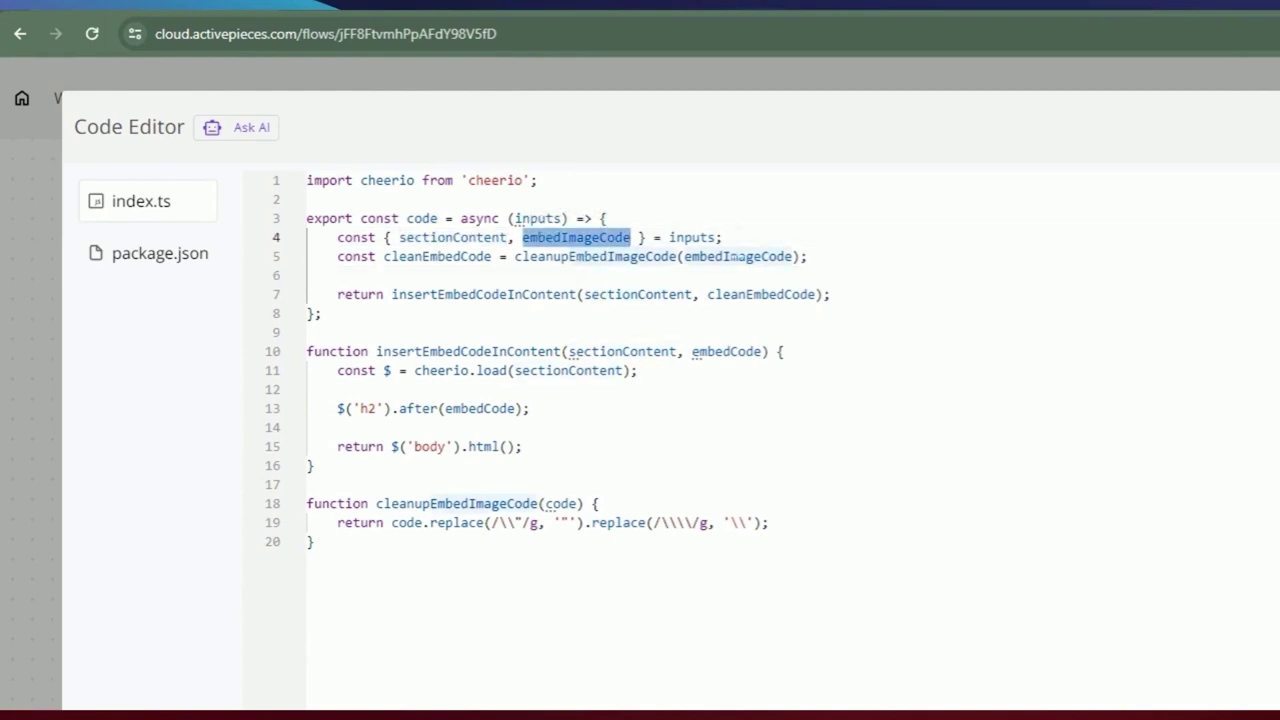
- Examine how cleanEmbedCode is produced by cleanupEmbedImageCode, including the replace calls in that function
drag(728, 240, 399, 244)
double_click(387, 257)
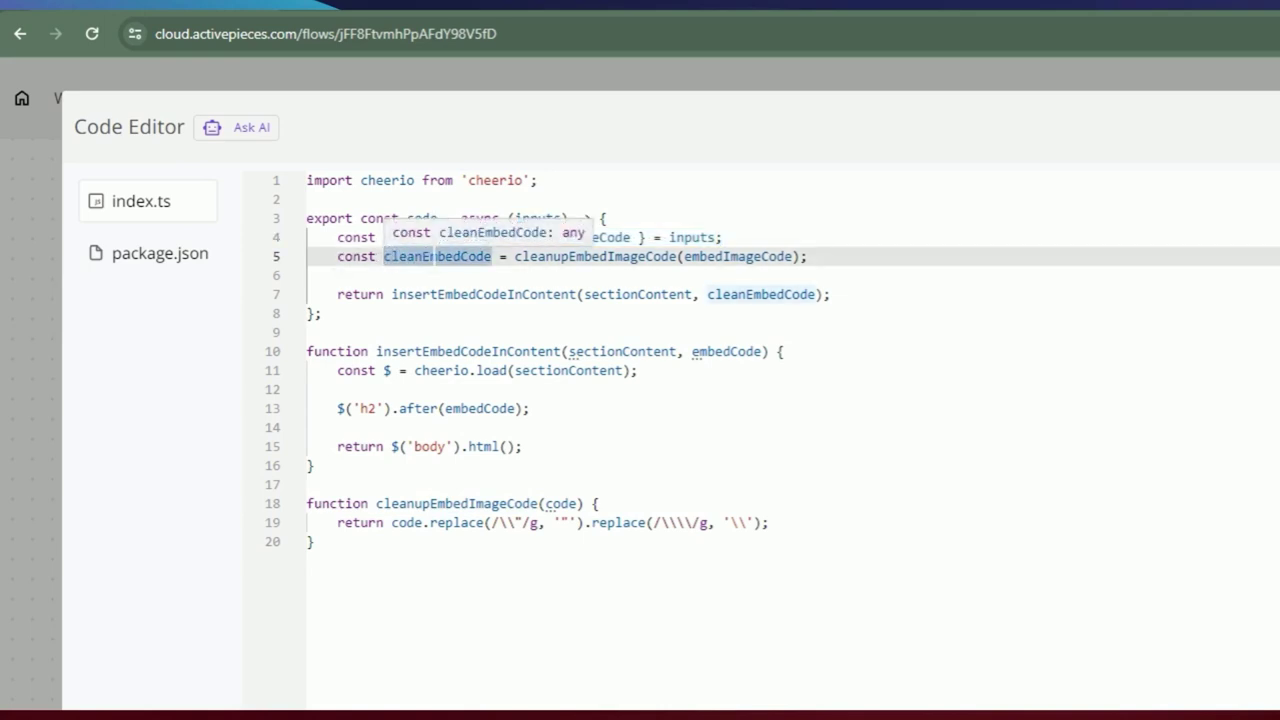
click(558, 256)
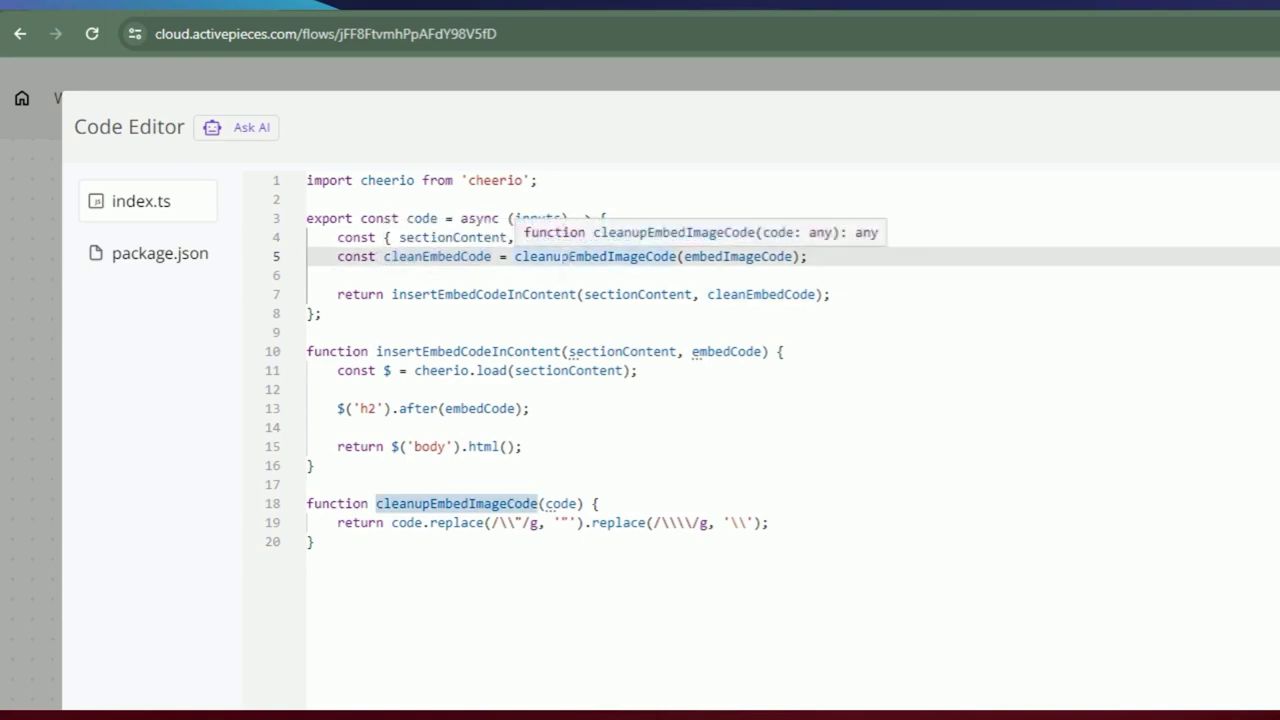
double_click(712, 256)
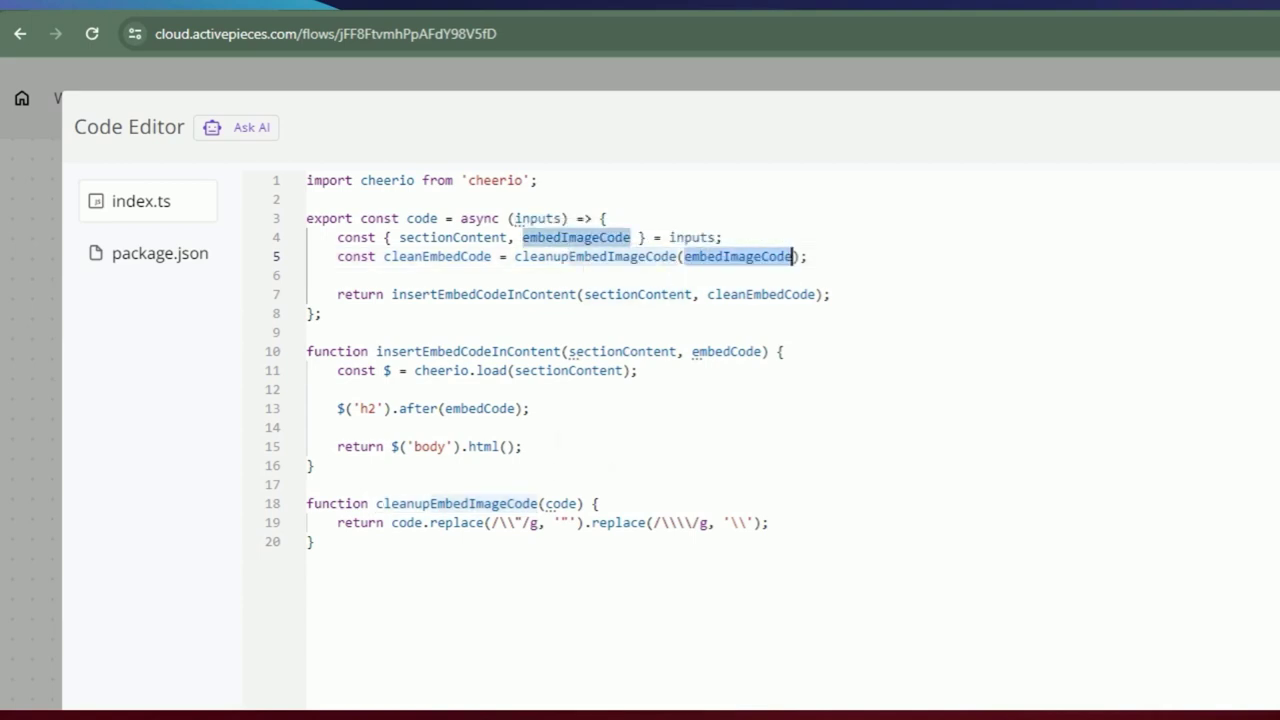
click(506, 507)
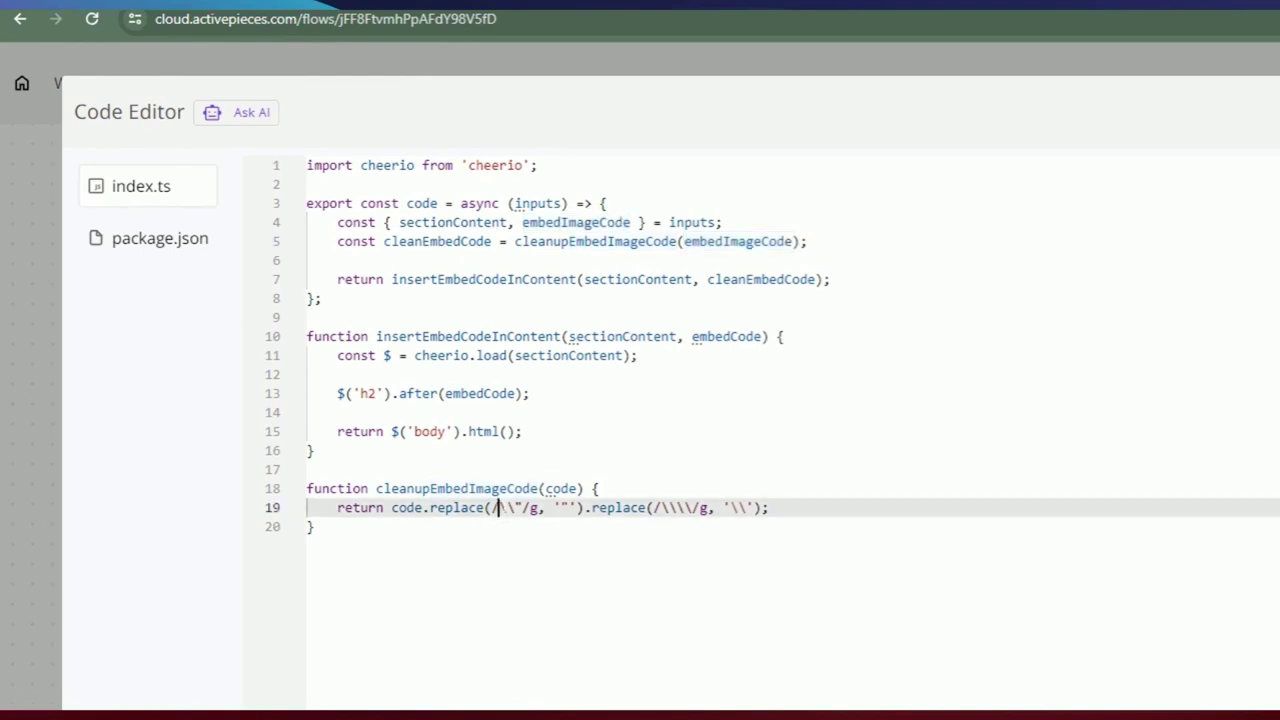
click(572, 530)
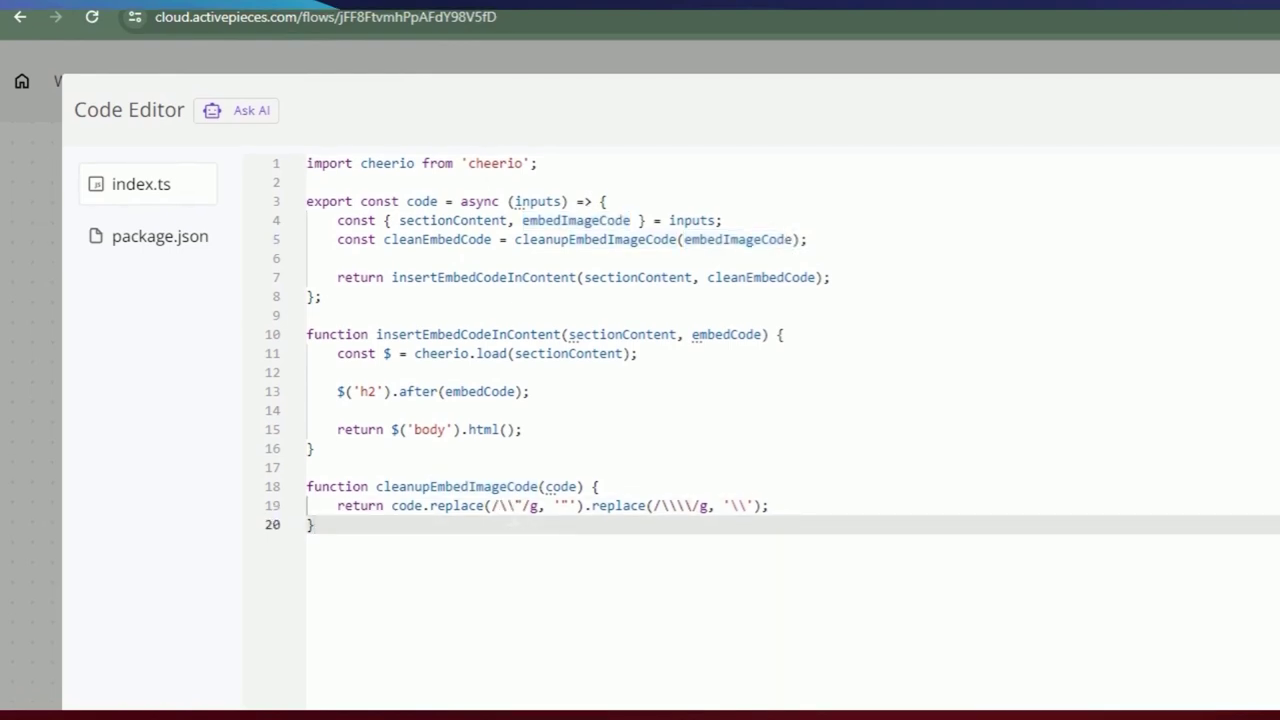
- Close the code editor, inspect the escaped quotes in step 13's embedUrl output, and return to step 14
click(1232, 89)
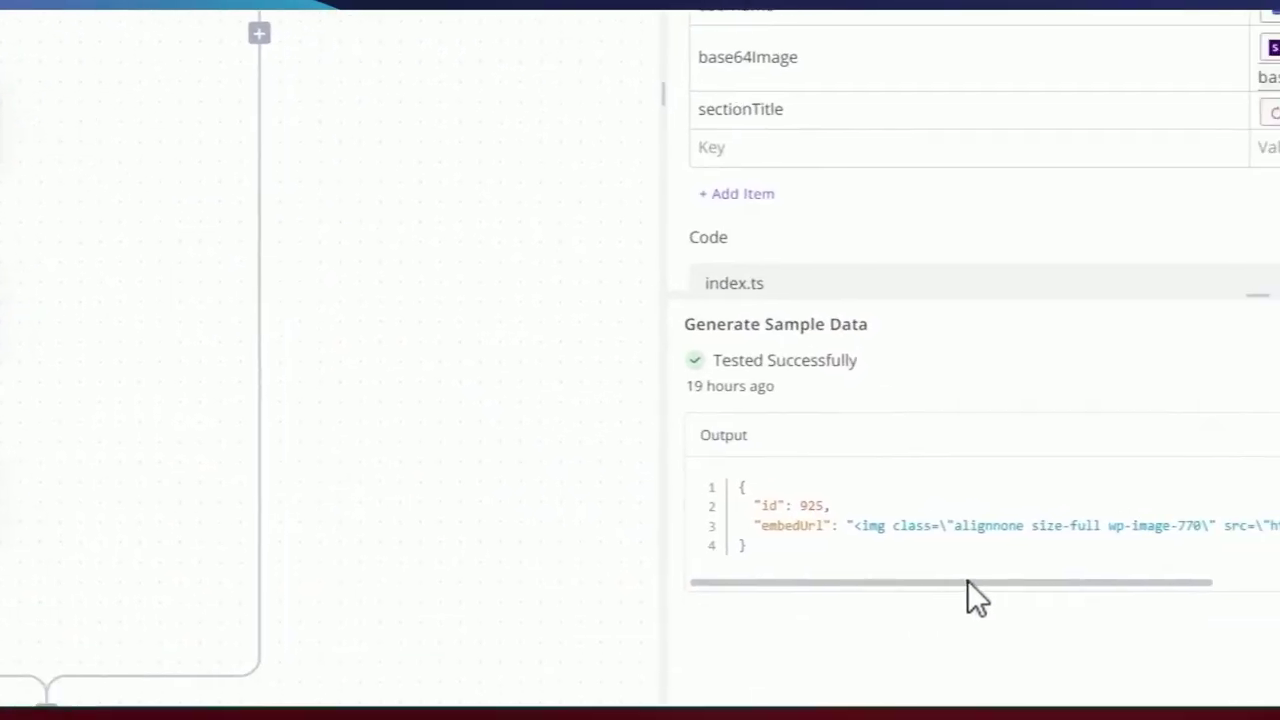
drag(982, 578, 1084, 579)
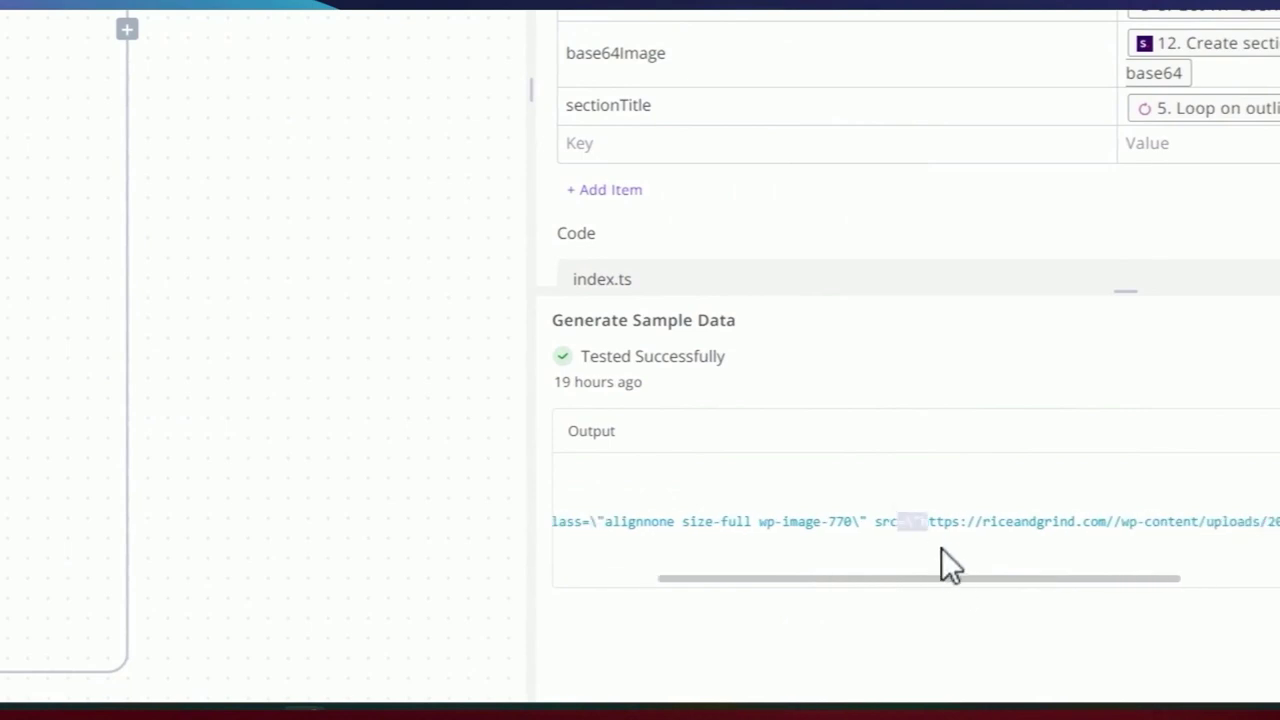
drag(962, 577, 976, 577)
drag(930, 522, 945, 522)
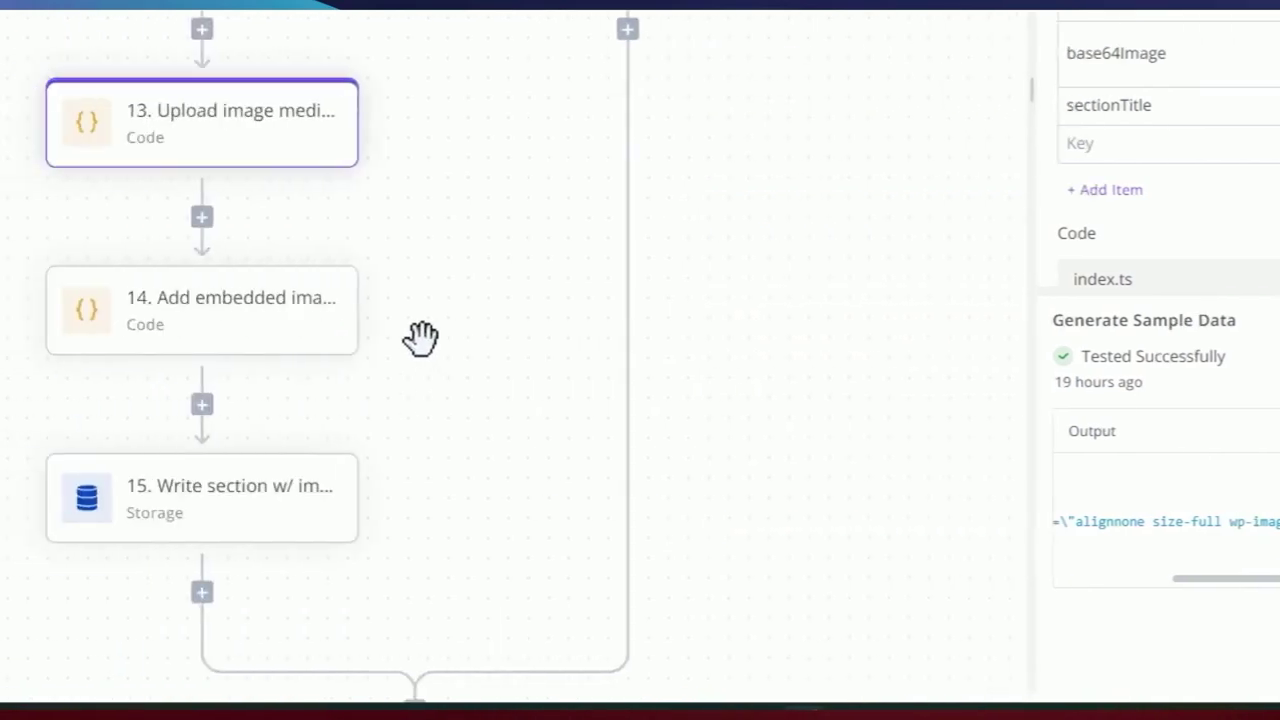
click(326, 331)
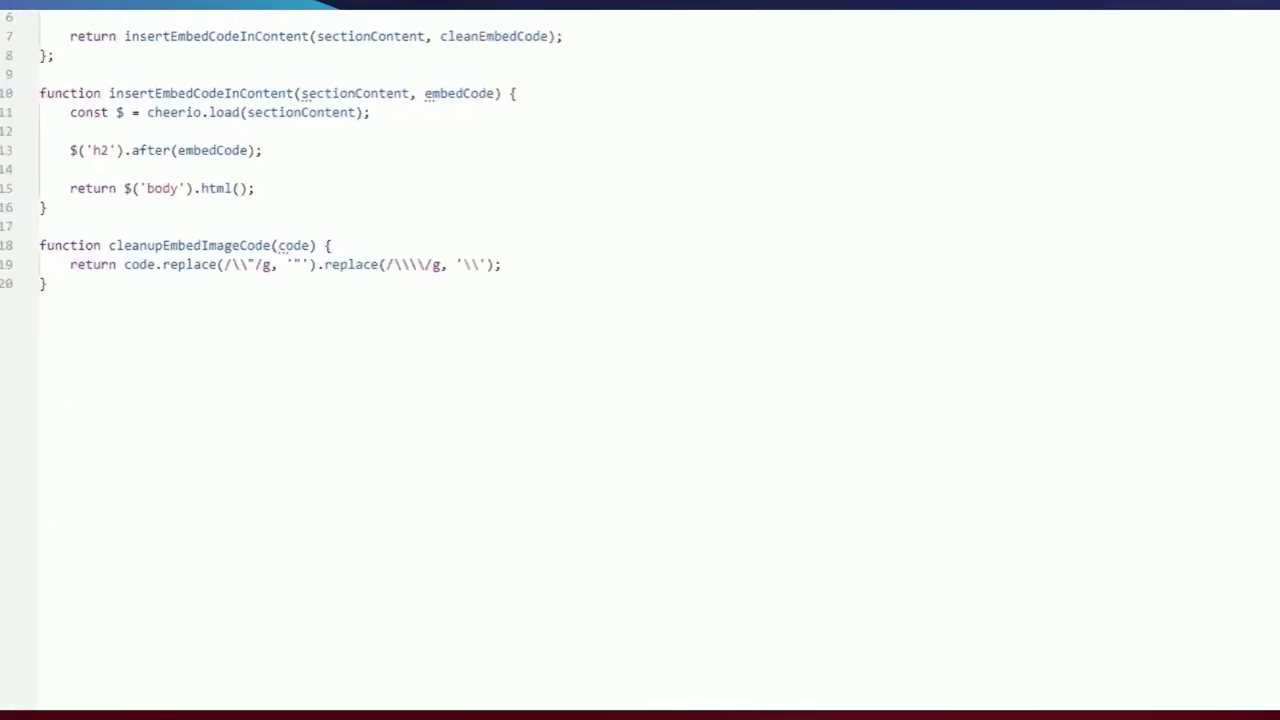
- Review the end of the cleanup function and locate the insertEmbedCodeInContent function definition in step 14's code
click(505, 268)
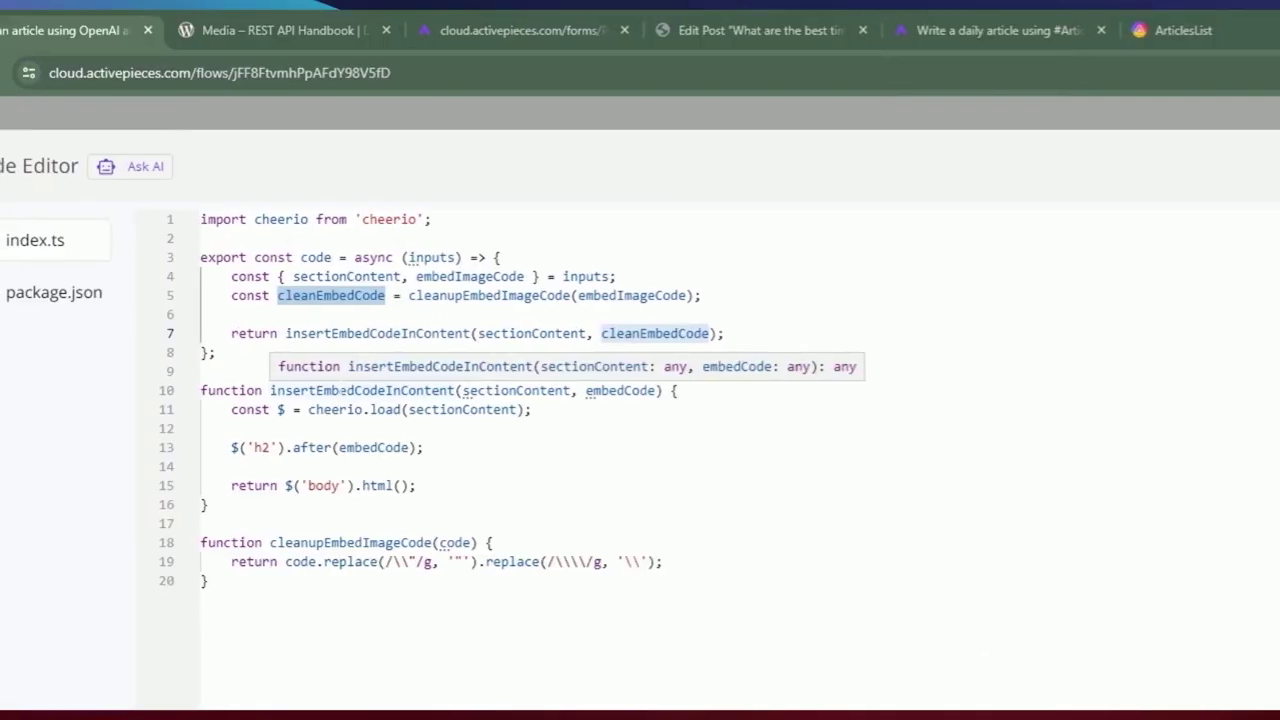
double_click(221, 153)
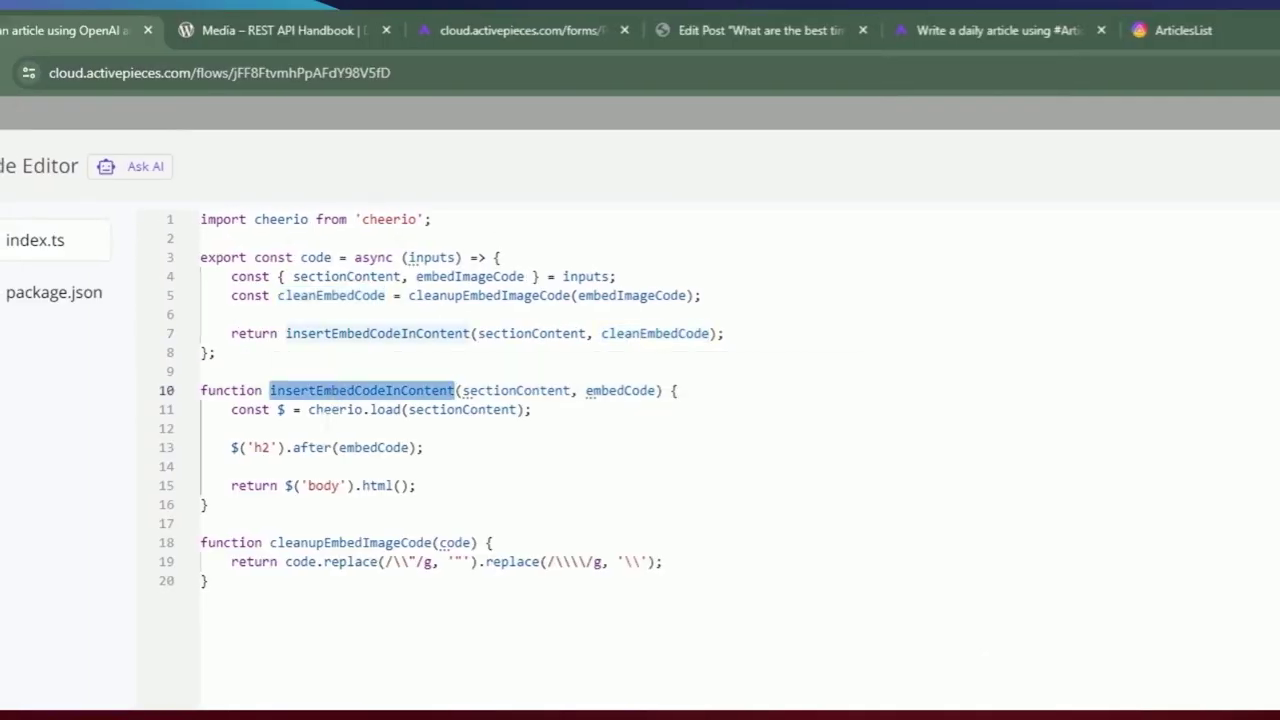
click(448, 391)
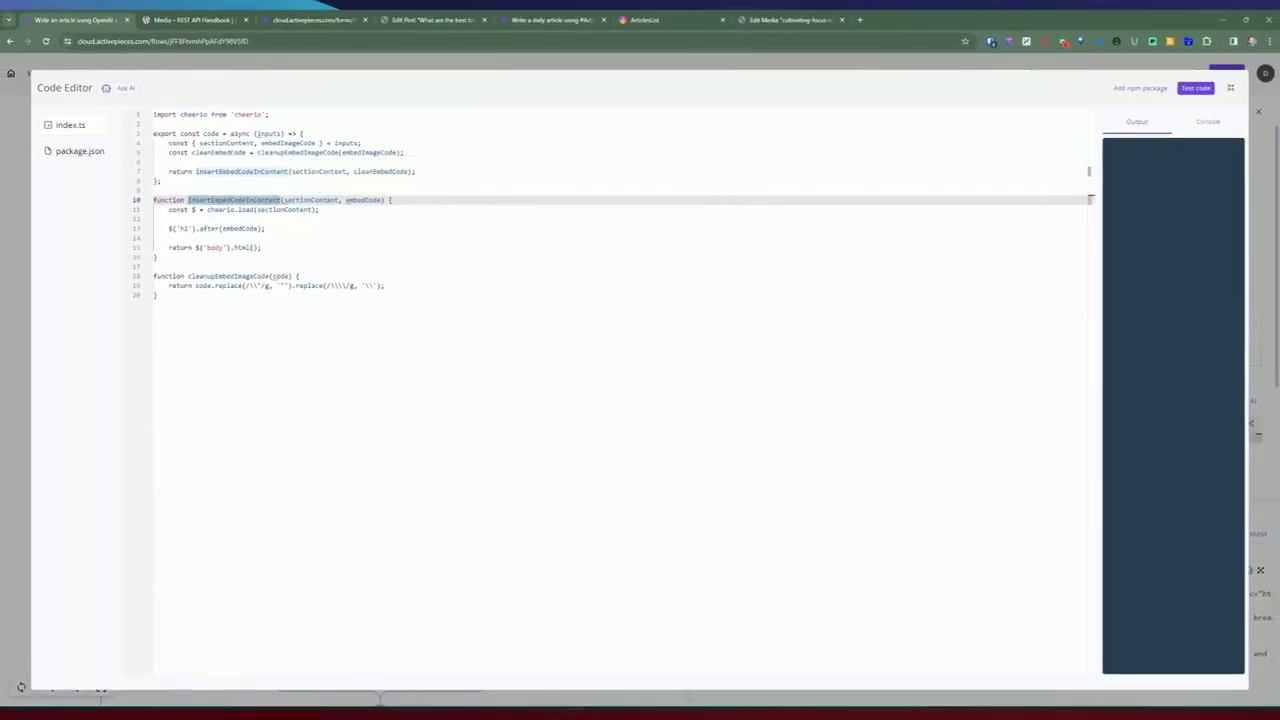
- Examine the insertEmbedCodeInContent lines that load sectionContent with cheerio and place the embed code after the h2
click(264, 238)
drag(168, 210, 308, 210)
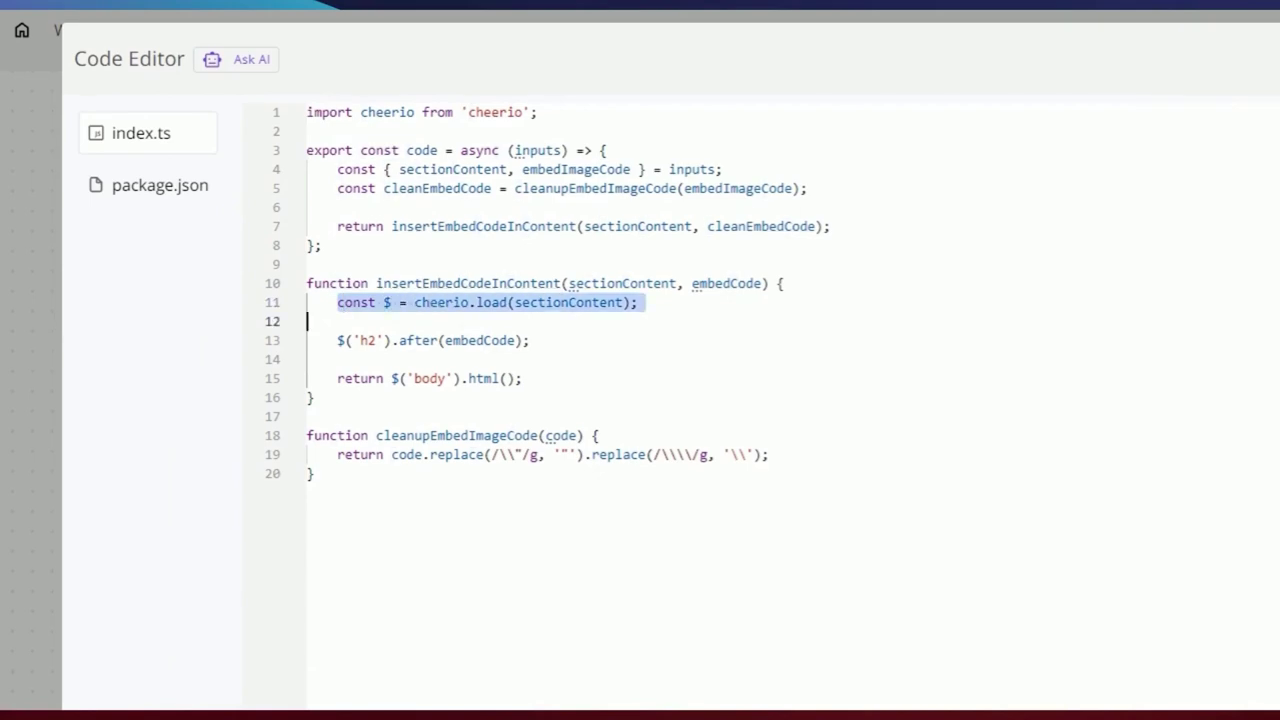
click(421, 340)
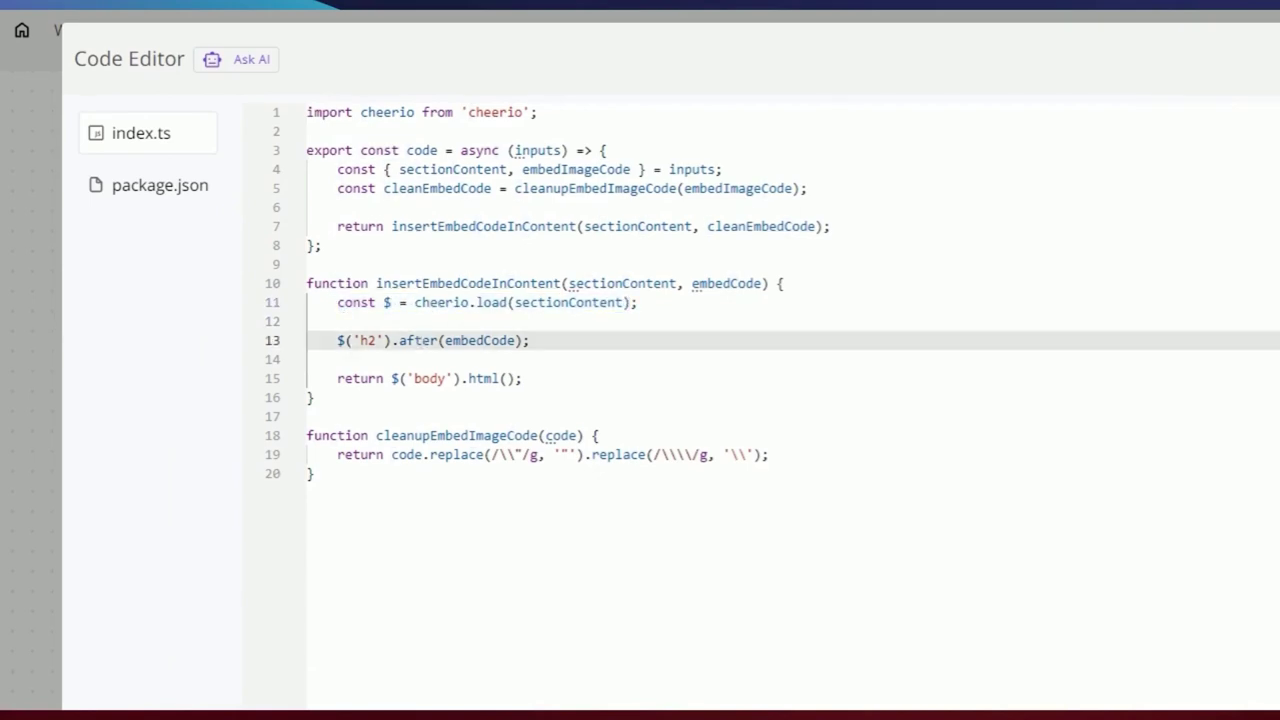
click(340, 340)
drag(340, 340, 491, 340)
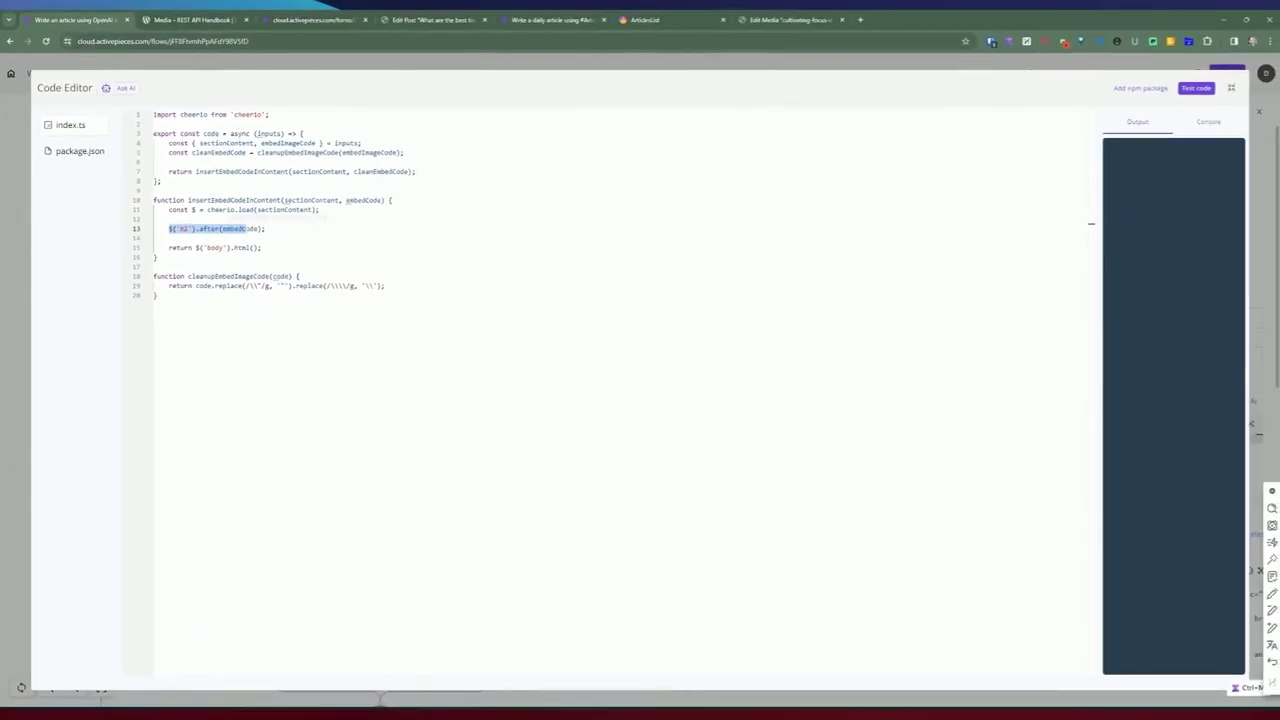
- Review the embedCode argument and the final return of the body HTML in insertEmbedCodeInContent, and close the code editor
double_click(241, 229)
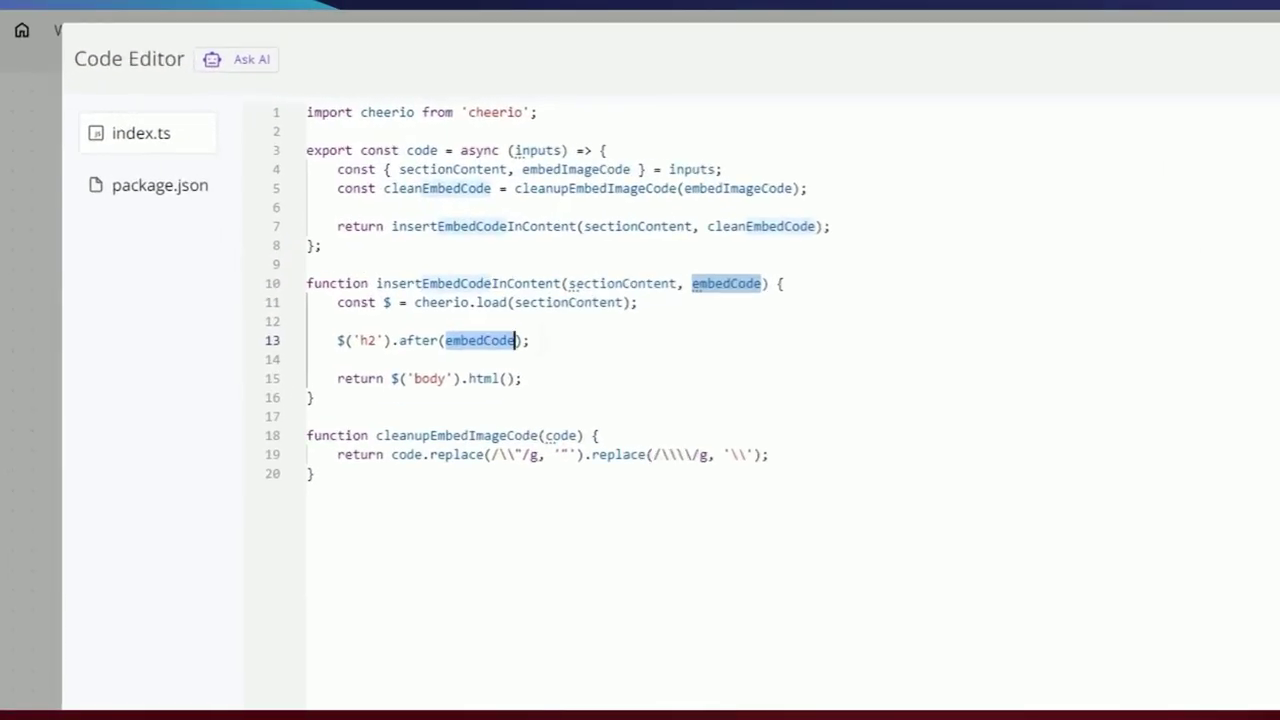
click(532, 341)
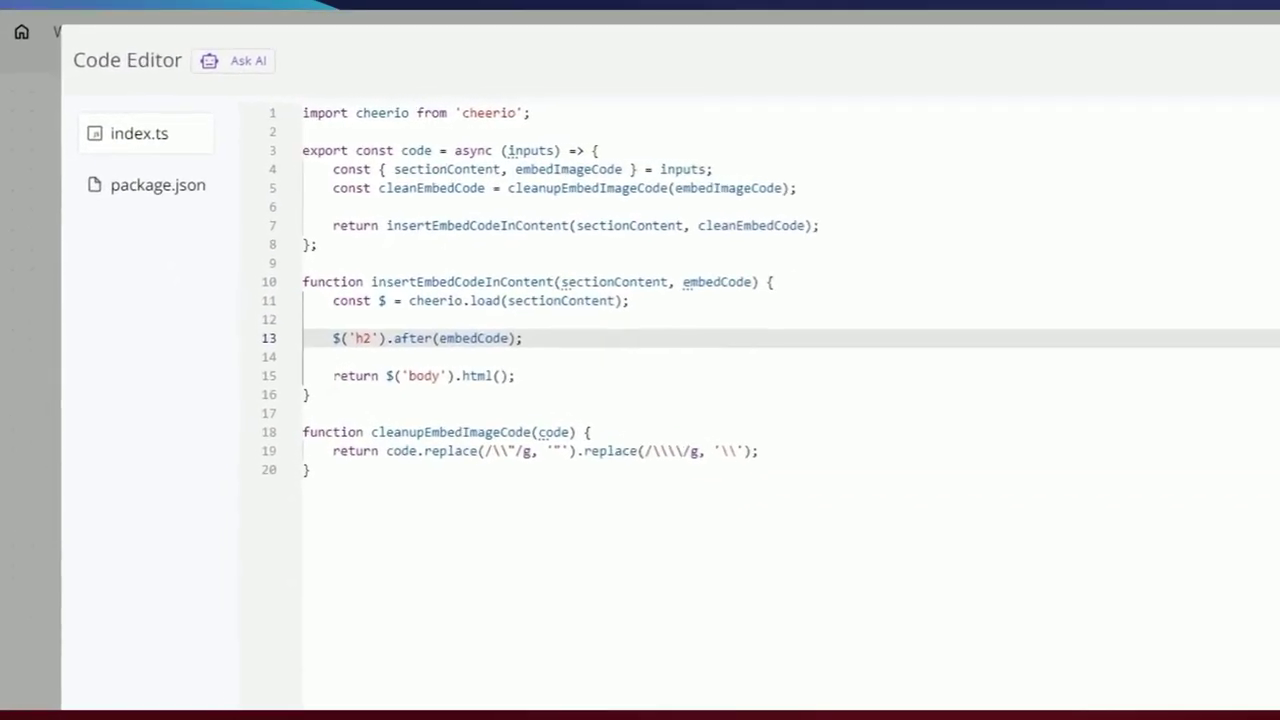
click(332, 374)
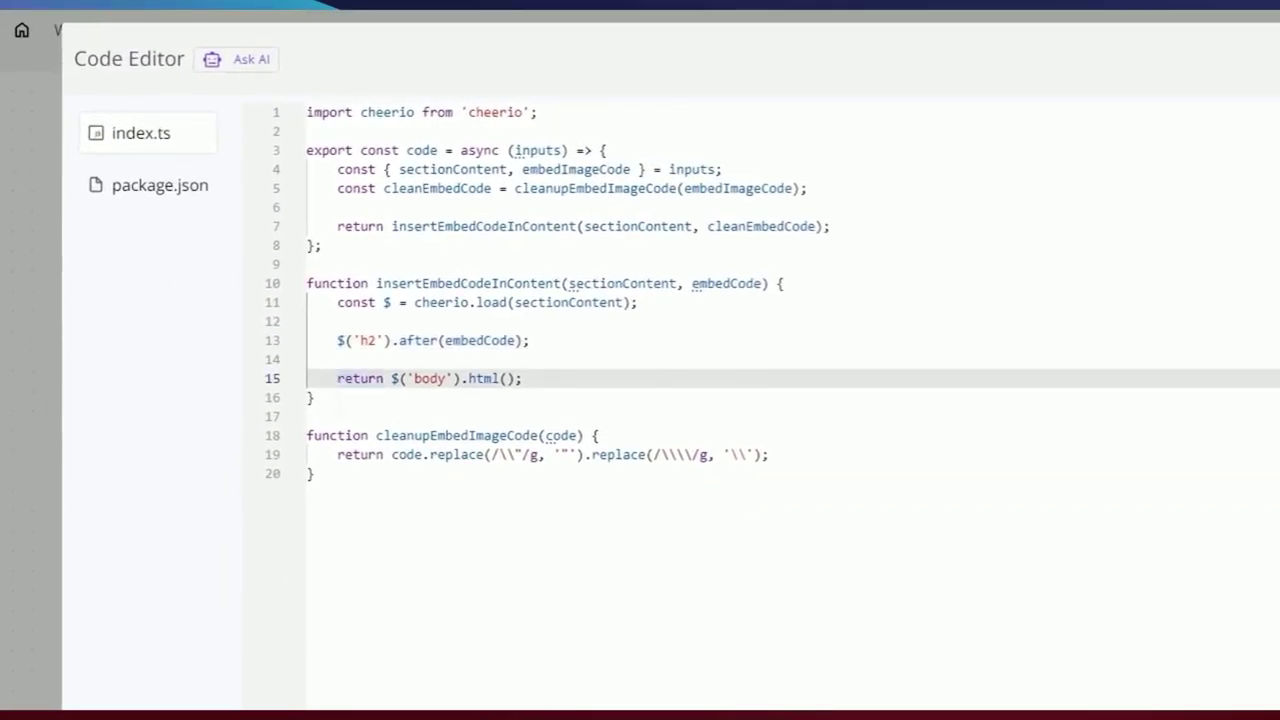
key(Up)
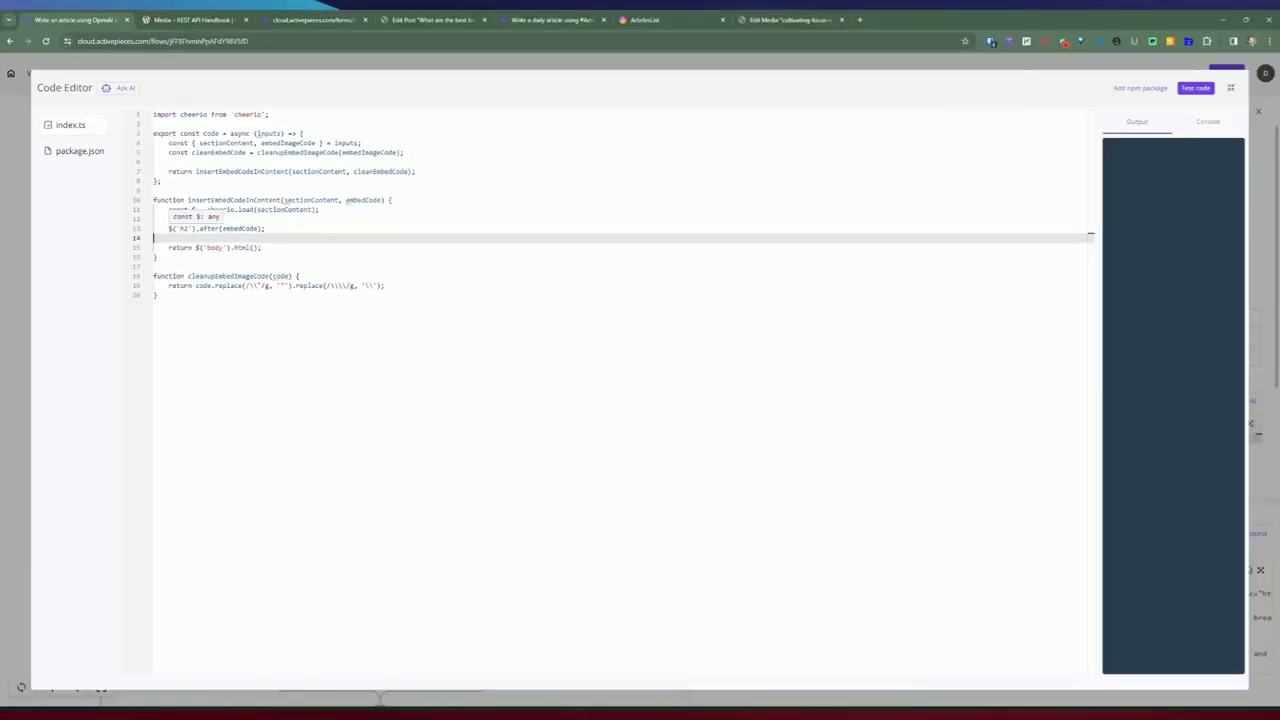
double_click(180, 247)
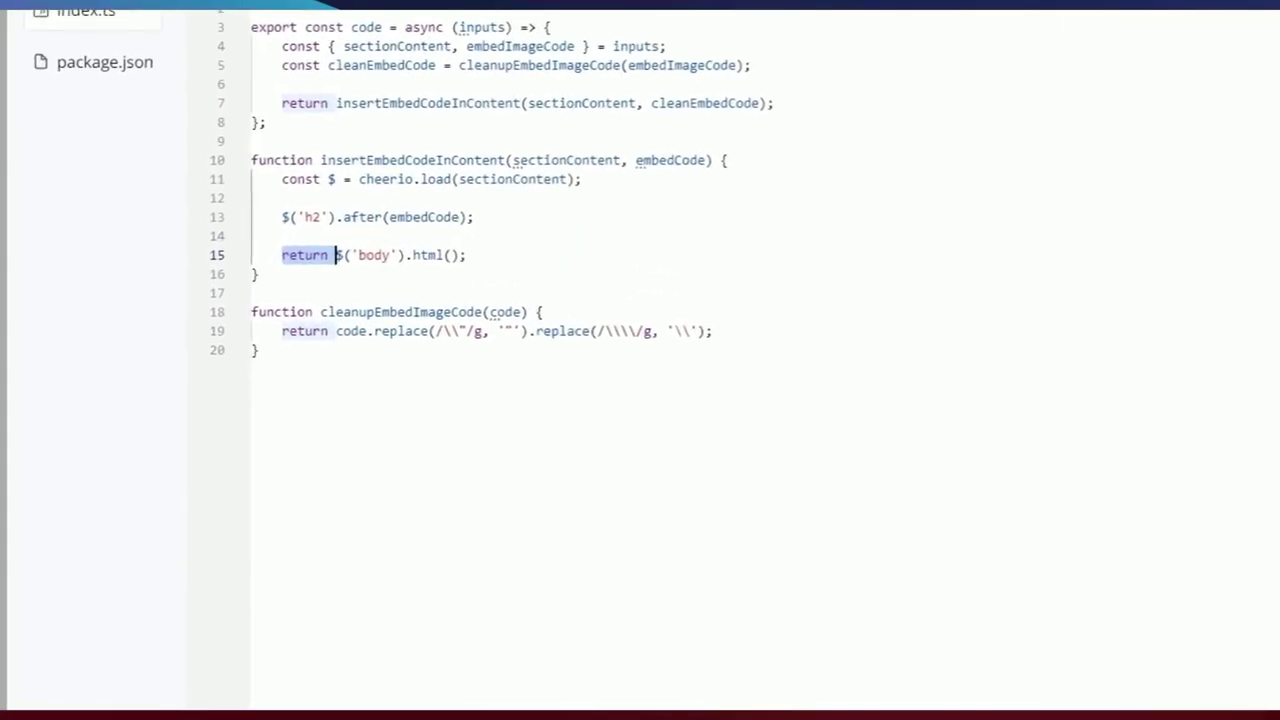
click(241, 247)
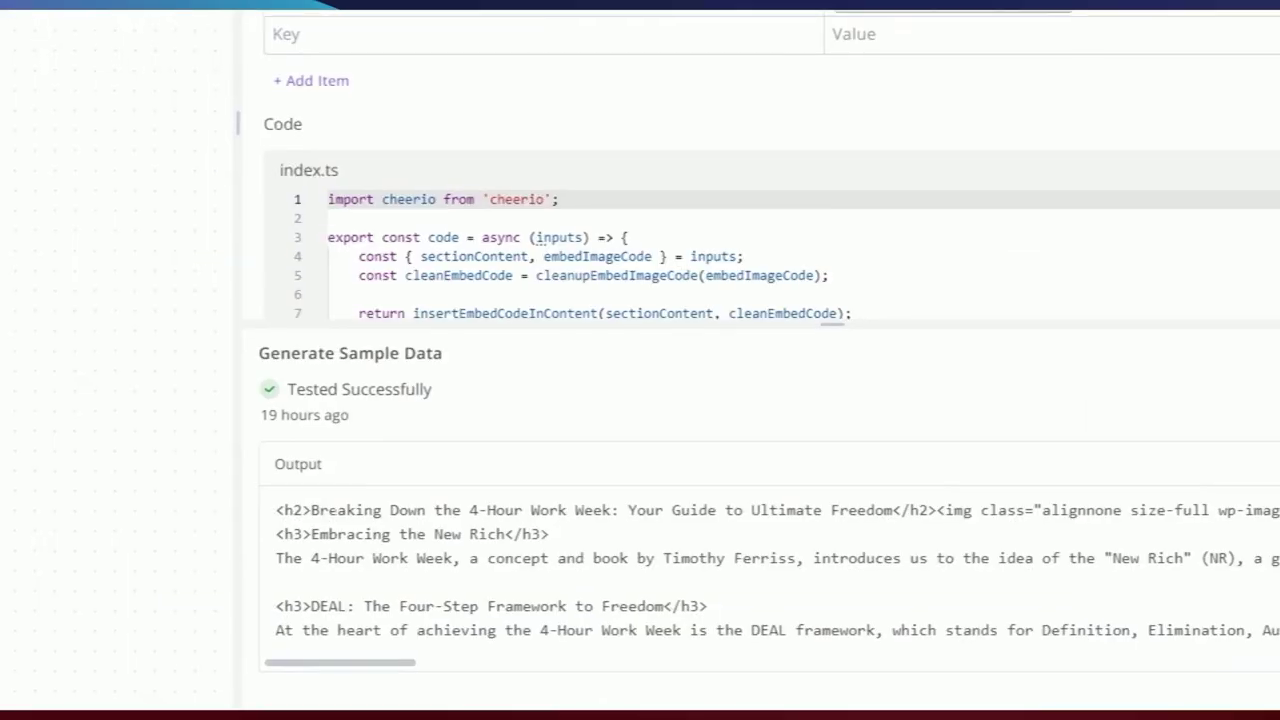
- Inspect step 14's sample output from the h2 heading through the inserted img tag and its src to the h3 section text
drag(318, 501, 350, 501)
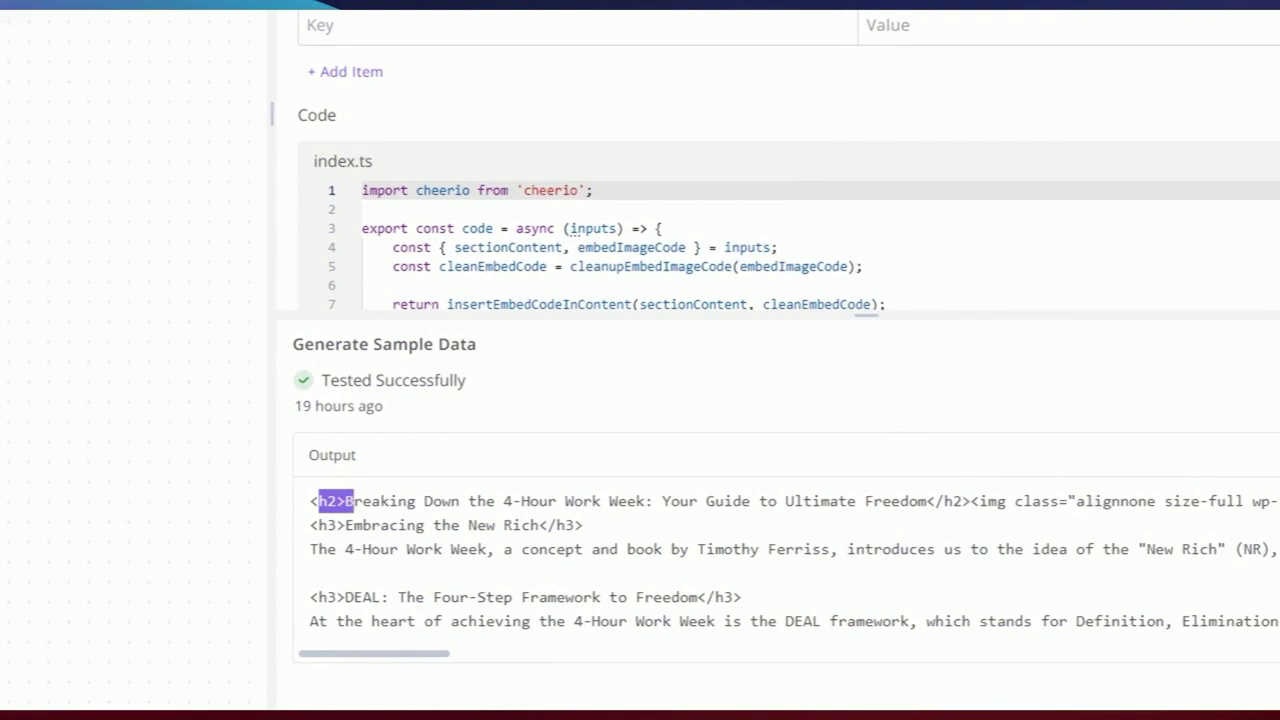
drag(428, 634, 474, 643)
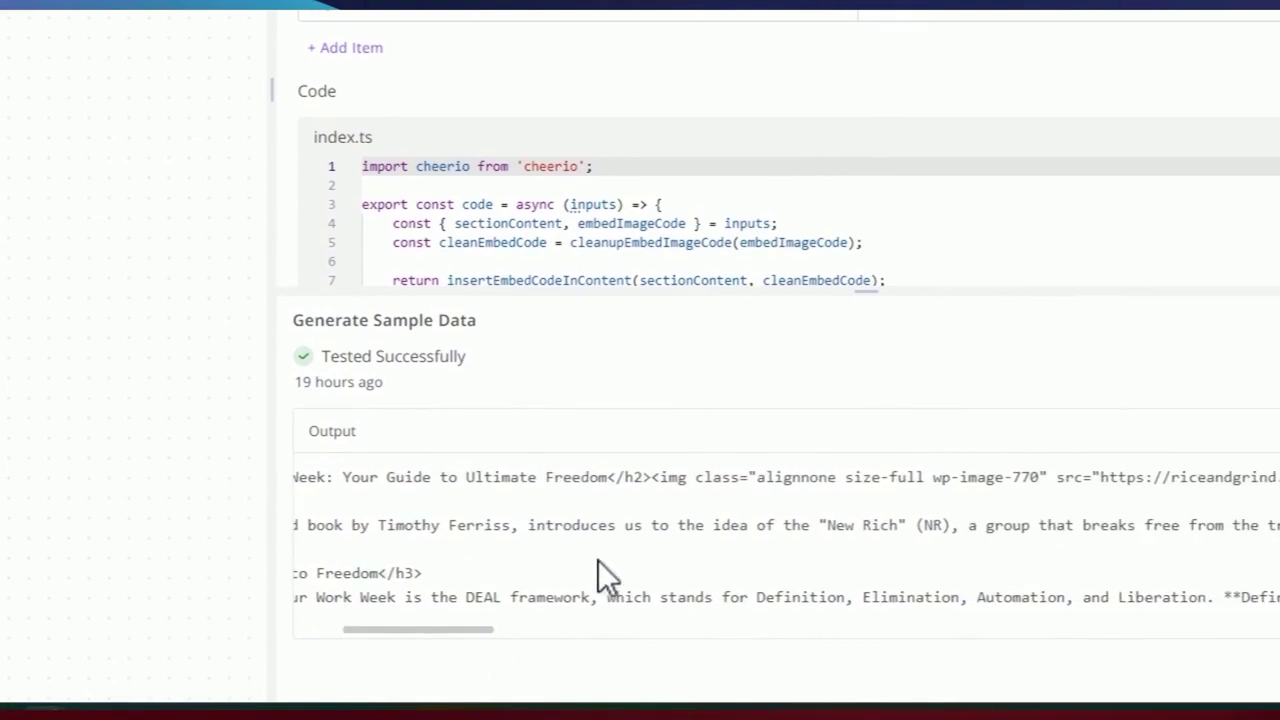
drag(651, 477, 818, 477)
drag(454, 630, 528, 632)
drag(566, 477, 627, 477)
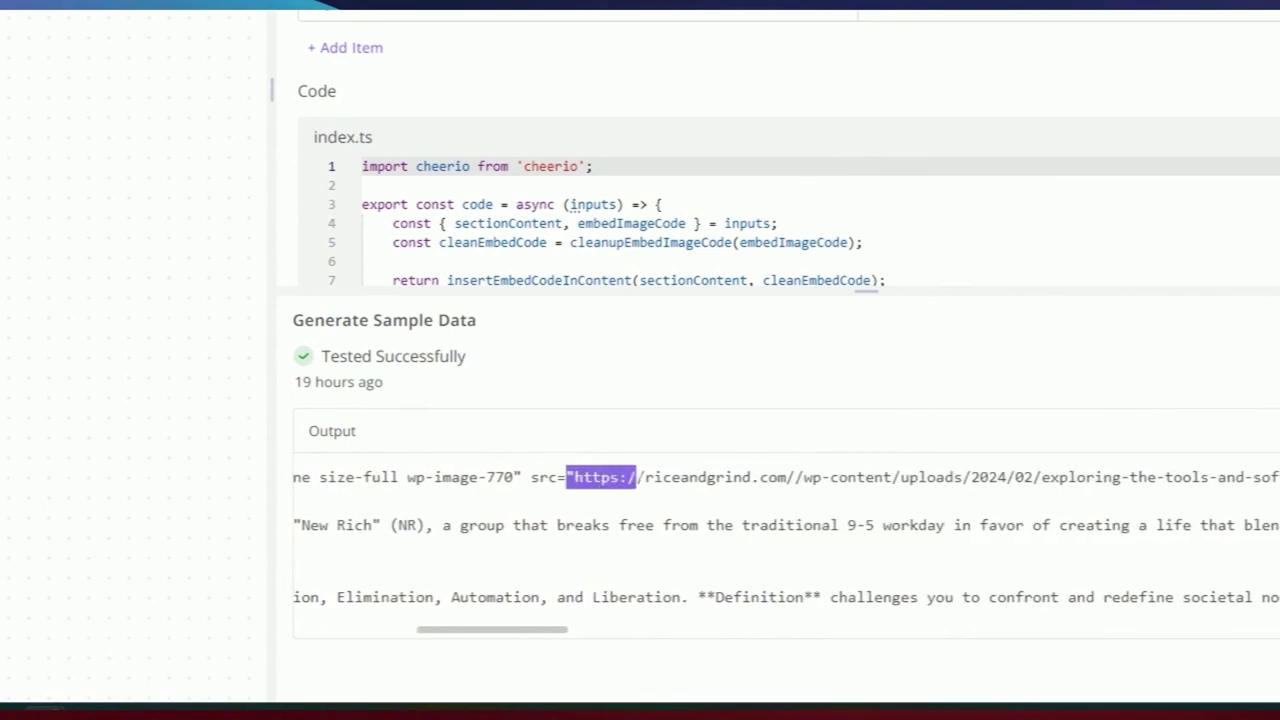
drag(515, 632, 364, 630)
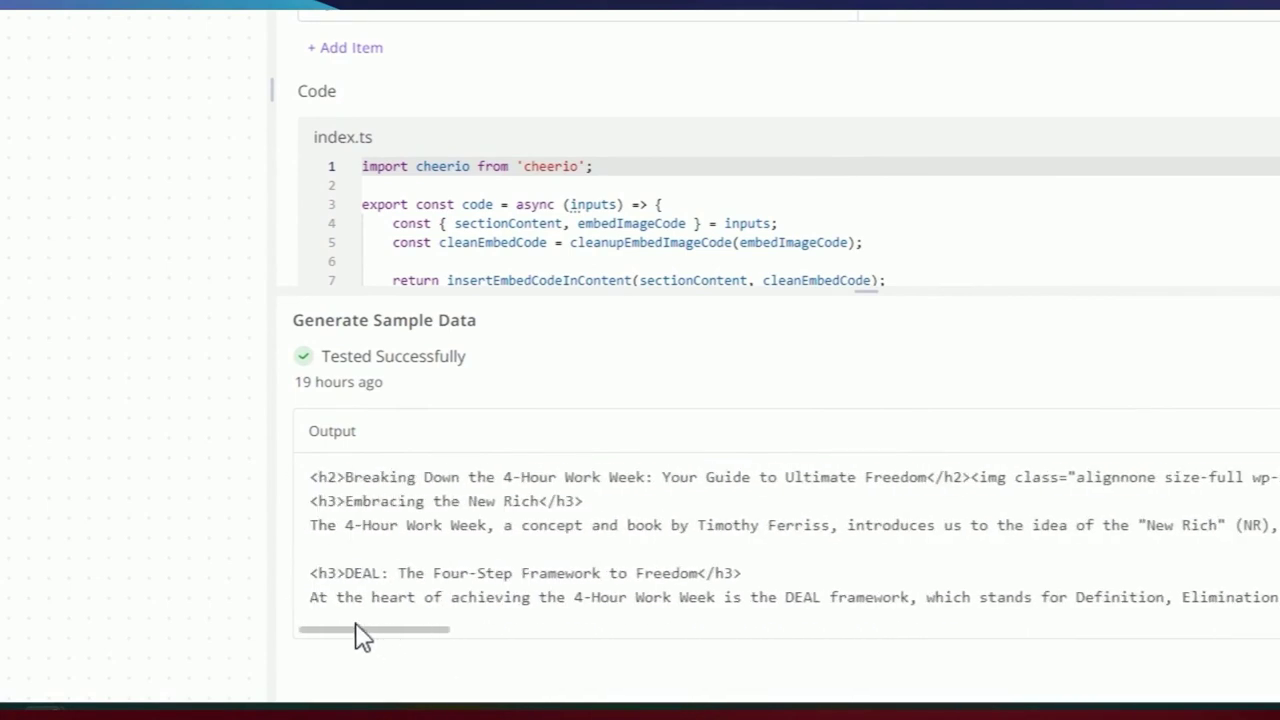
drag(327, 501, 455, 550)
- Enlarge the area above step 14's sample data and review the cheerio.load(sectionContent) line in the code preview
drag(866, 290, 866, 344)
scroll(866, 390, down, 1)
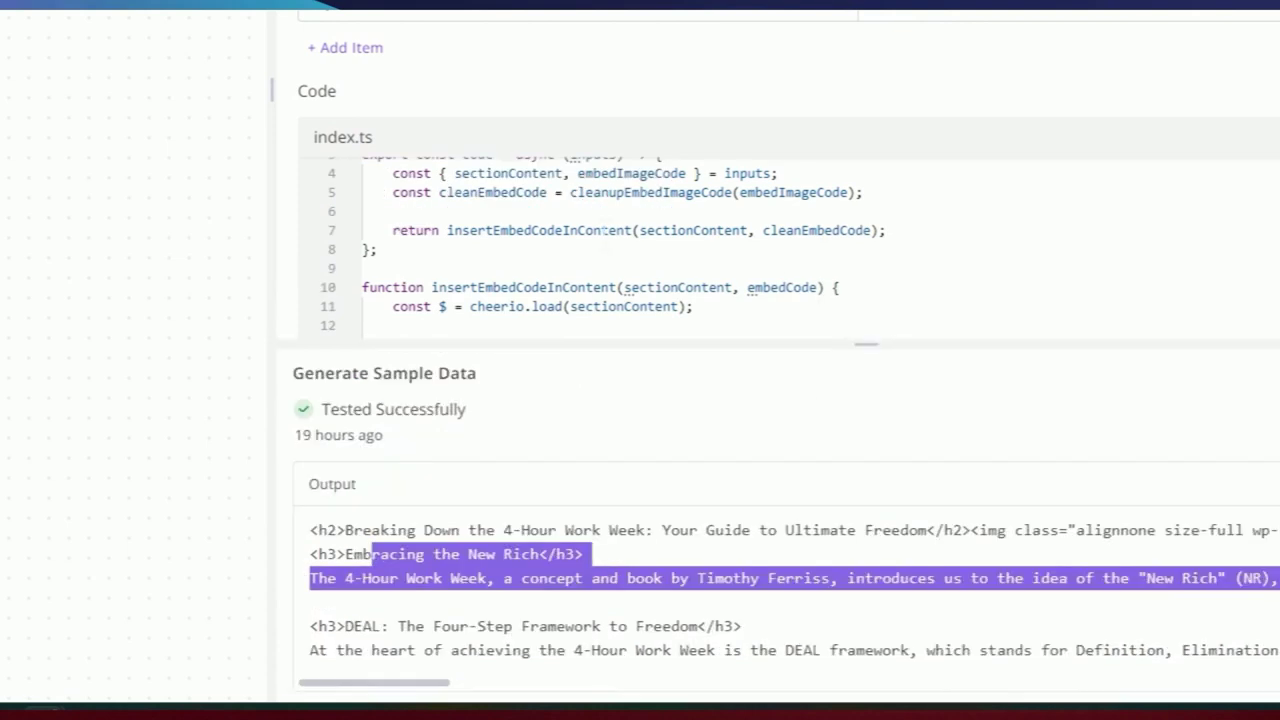
drag(866, 344, 866, 401)
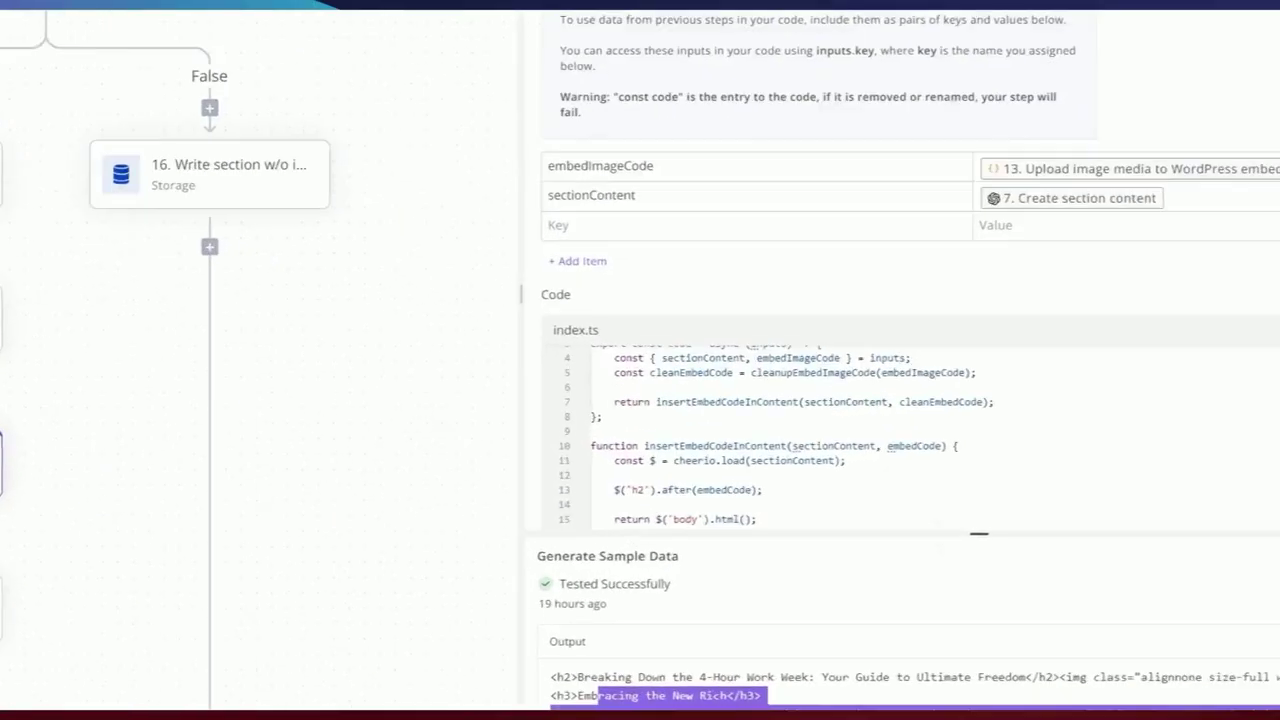
drag(800, 419, 600, 419)
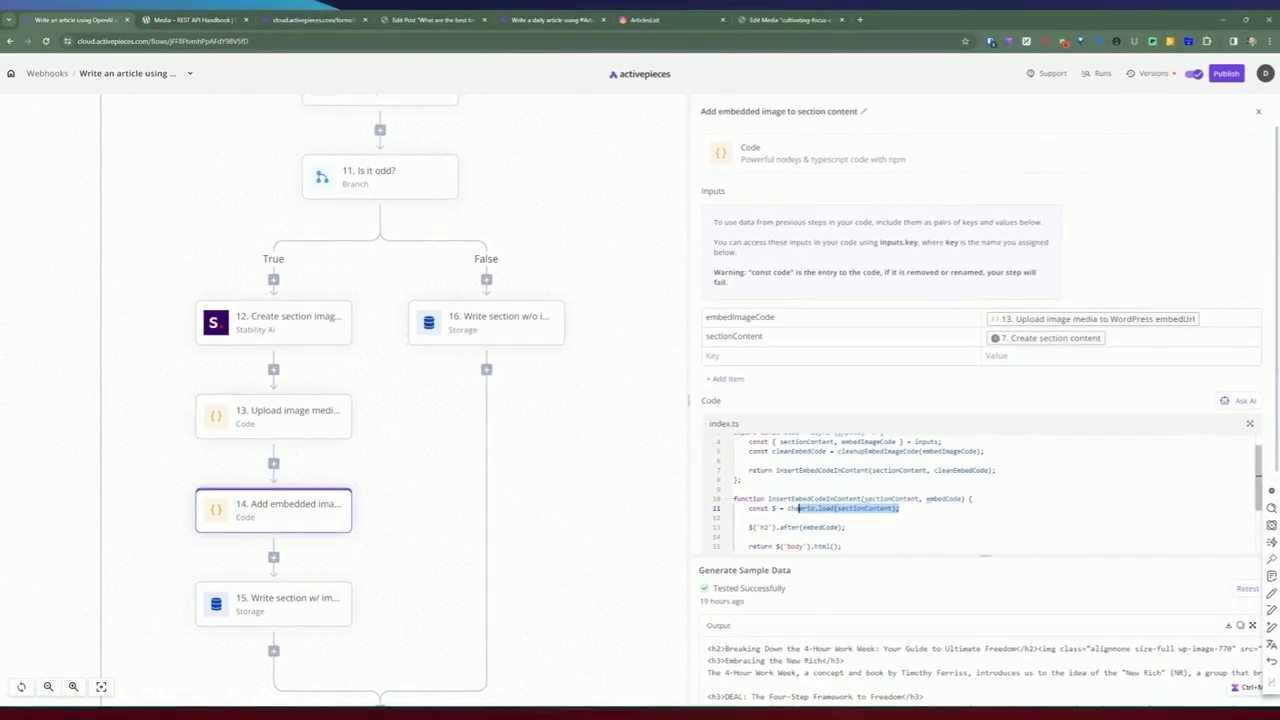
- Review the Storage settings of step 15, Write section w/ image, comparing its value source with step 14 and checking the separator
scroll(340, 420, down, 3)
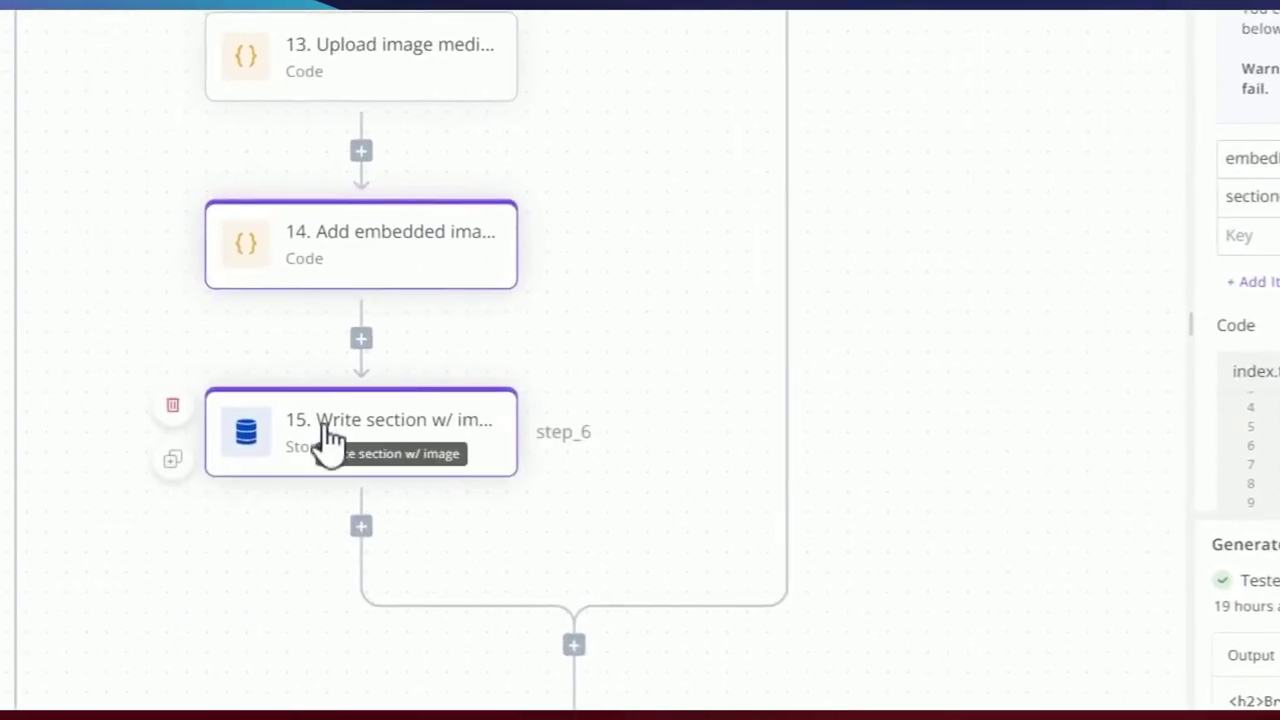
click(330, 438)
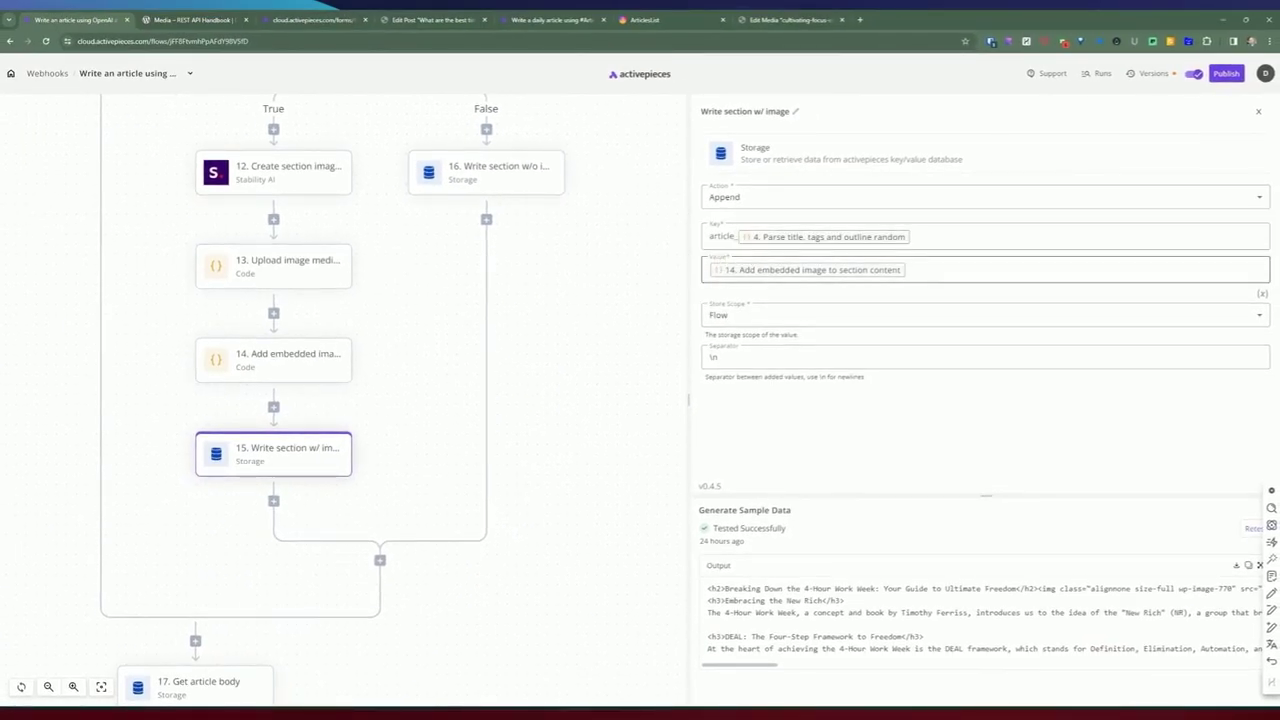
click(345, 372)
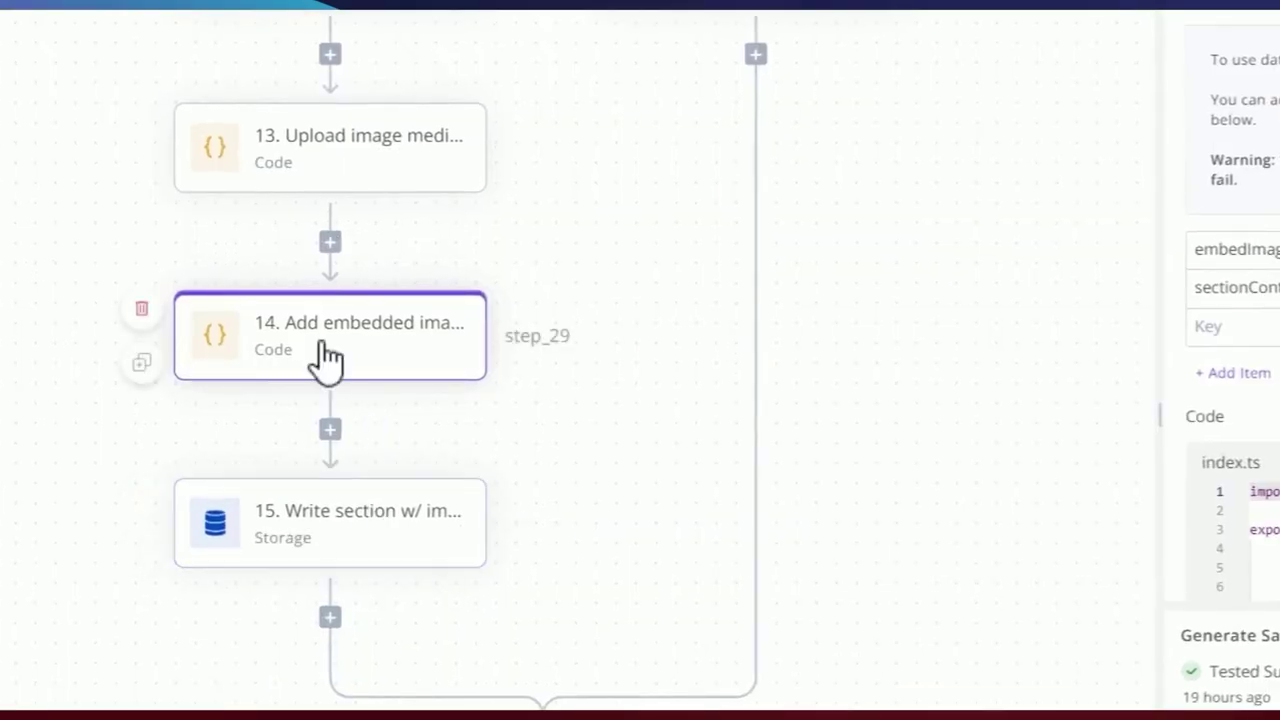
click(345, 510)
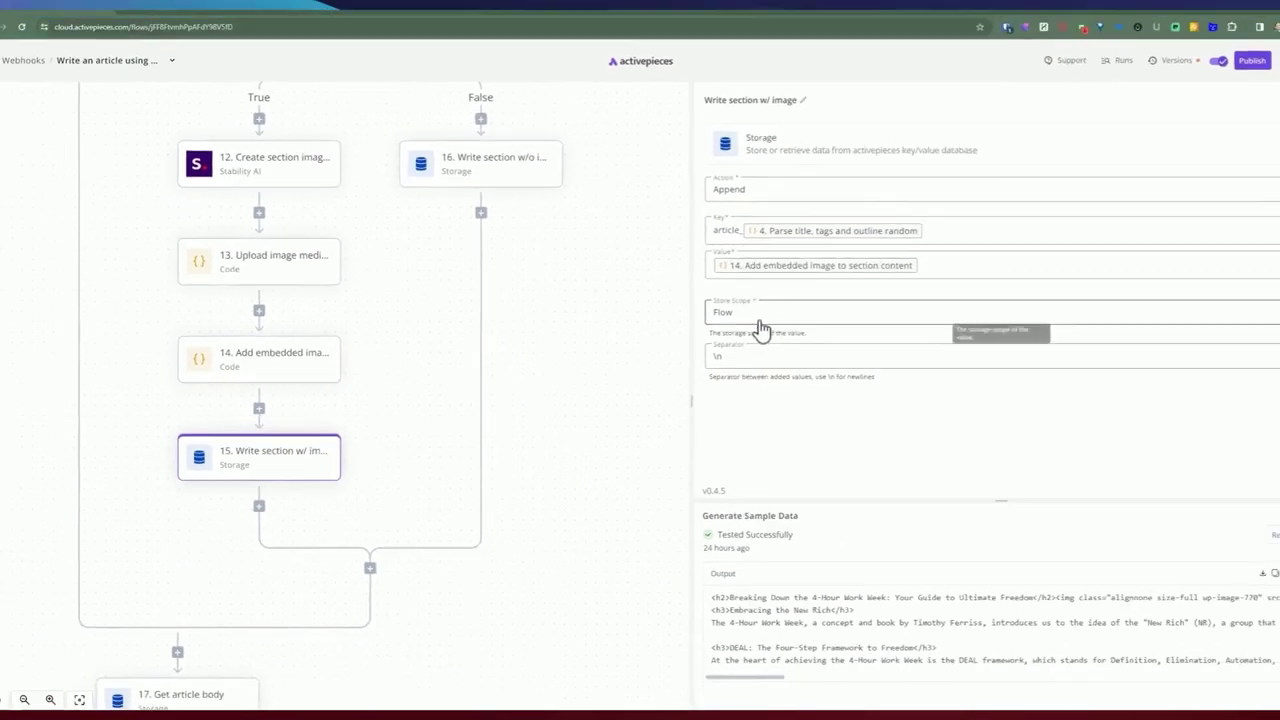
drag(719, 357, 708, 357)
click(737, 412)
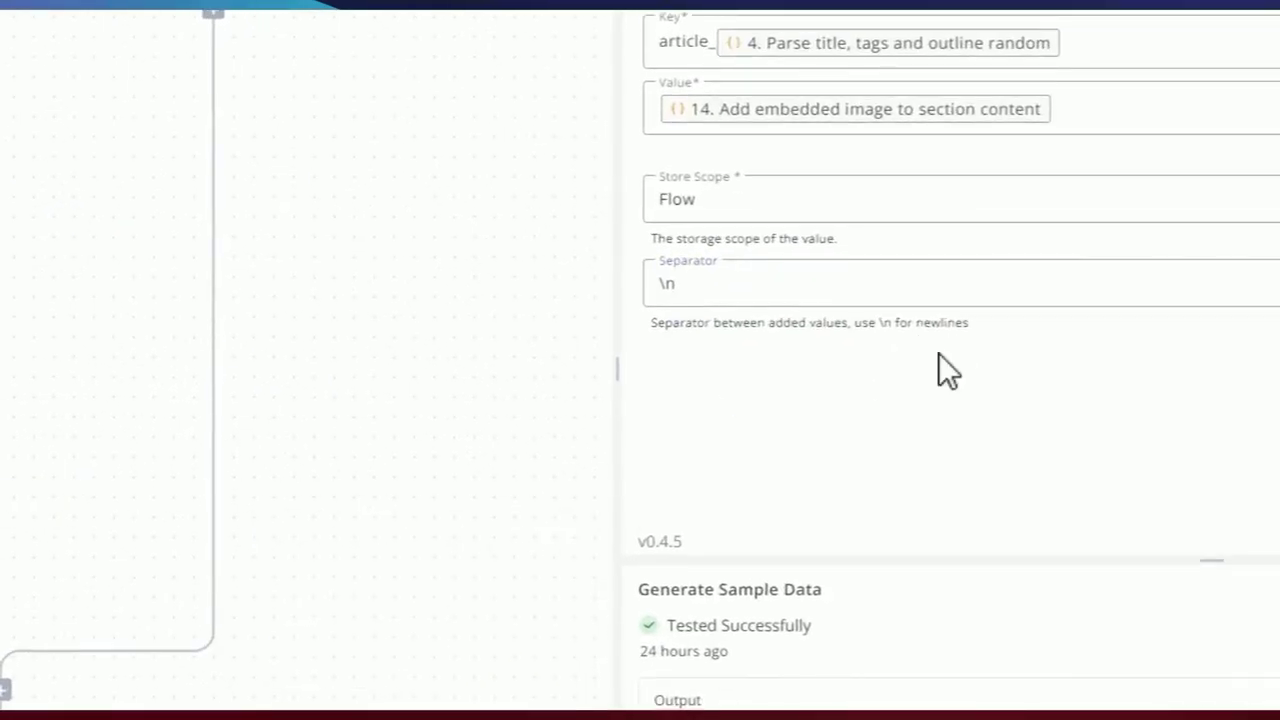
- Review the False path of the Is it odd? branch and the Storage settings of step 16, Write section w/o image
scroll(211, 320, up, 5)
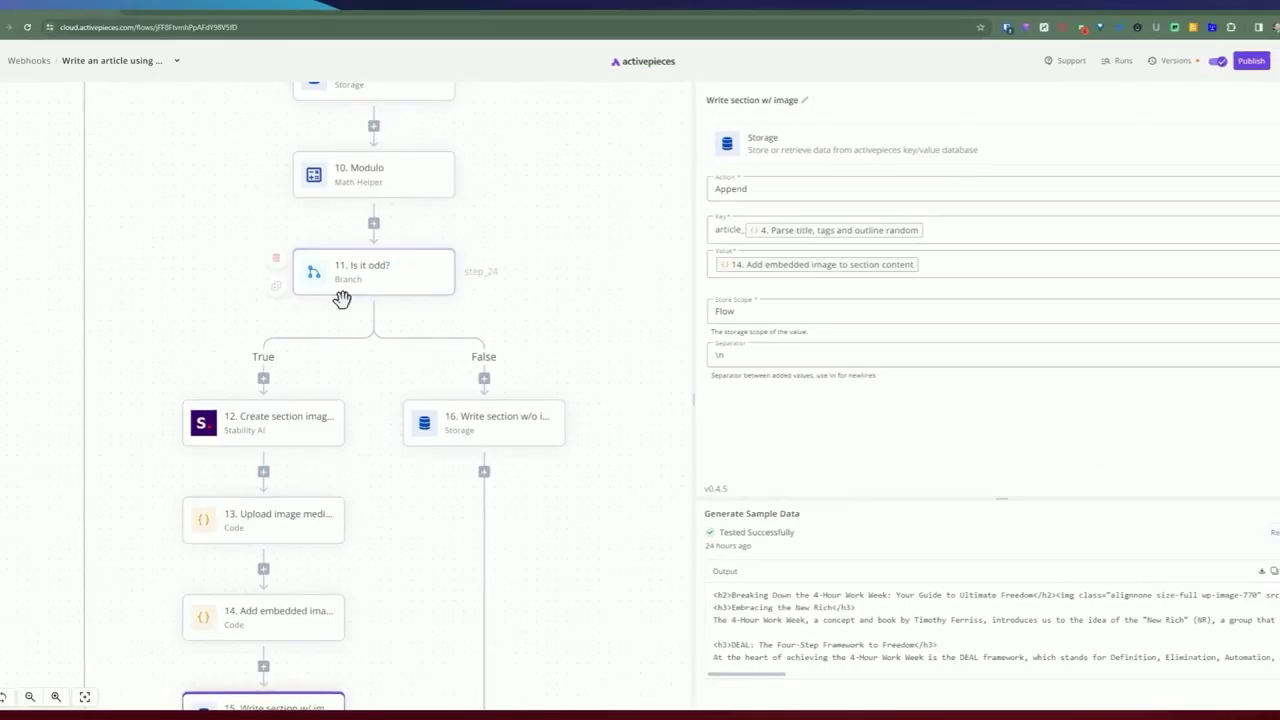
scroll(372, 290, down, 1)
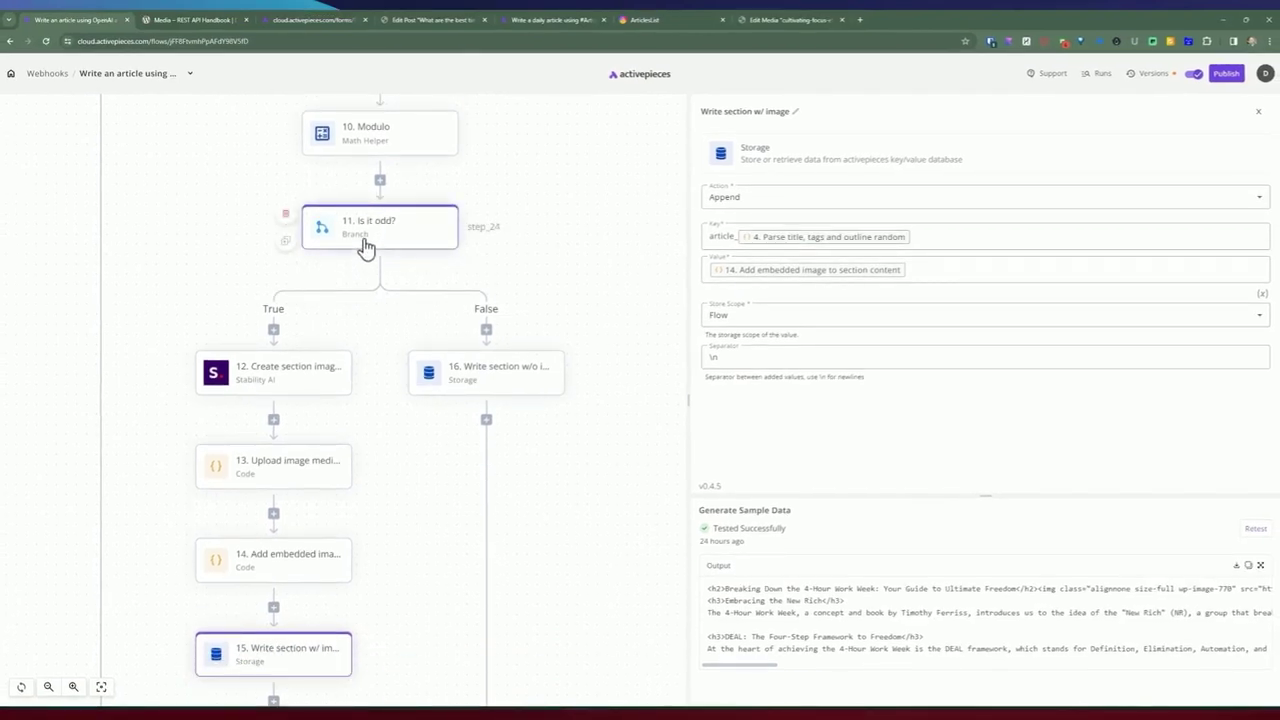
click(494, 378)
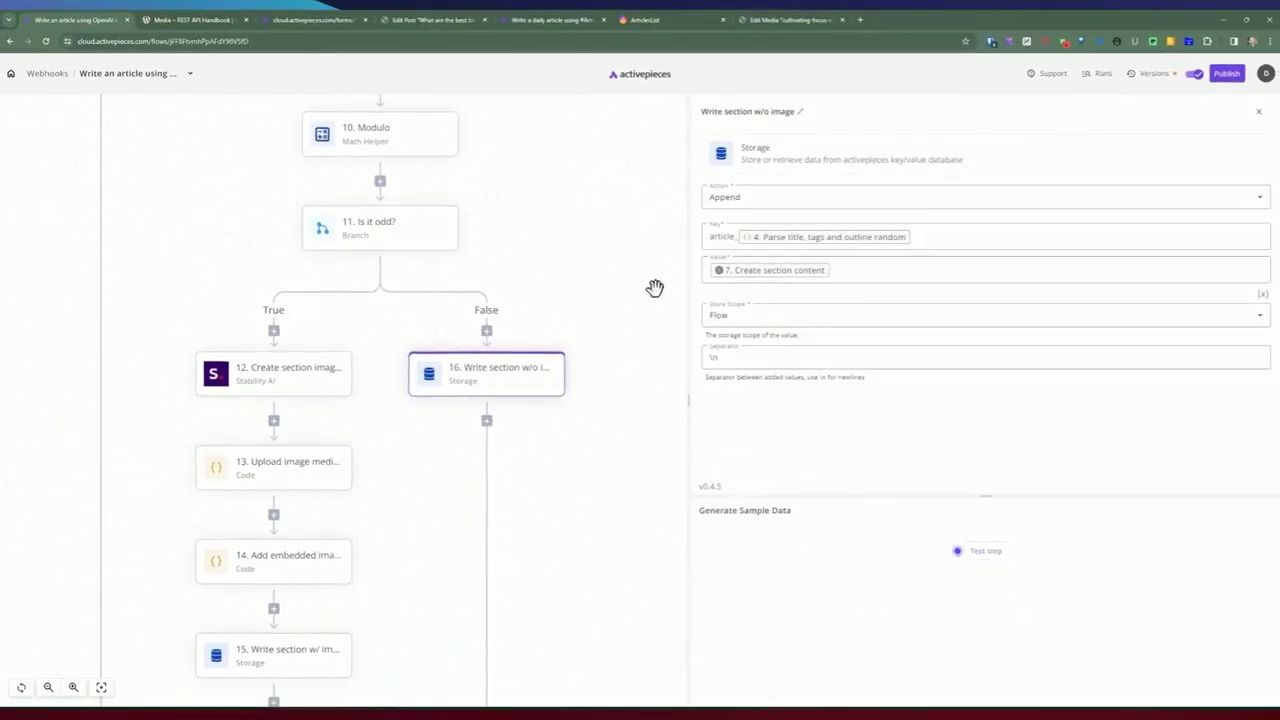
scroll(654, 288, up, 2)
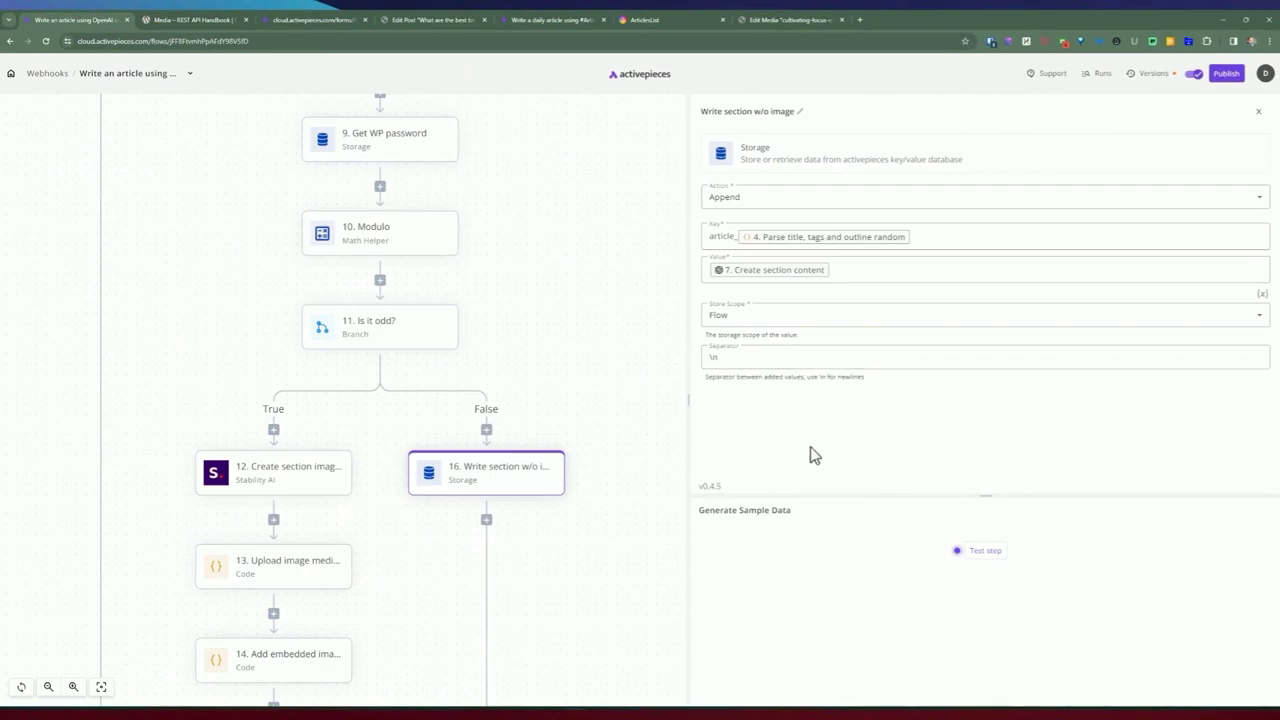
scroll(441, 385, down, 2)
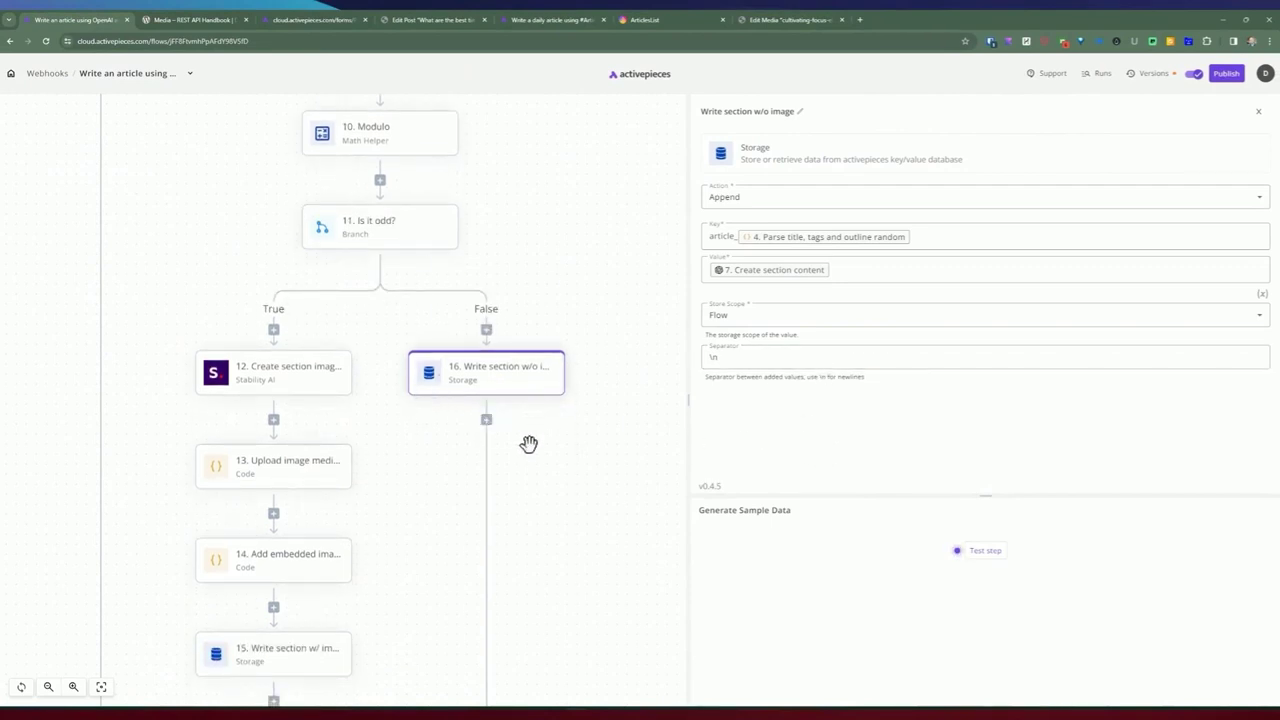
- Open step 17, Get article body, and examine its storage key and sample output in relation to the section-writing steps
scroll(529, 424, down, 9)
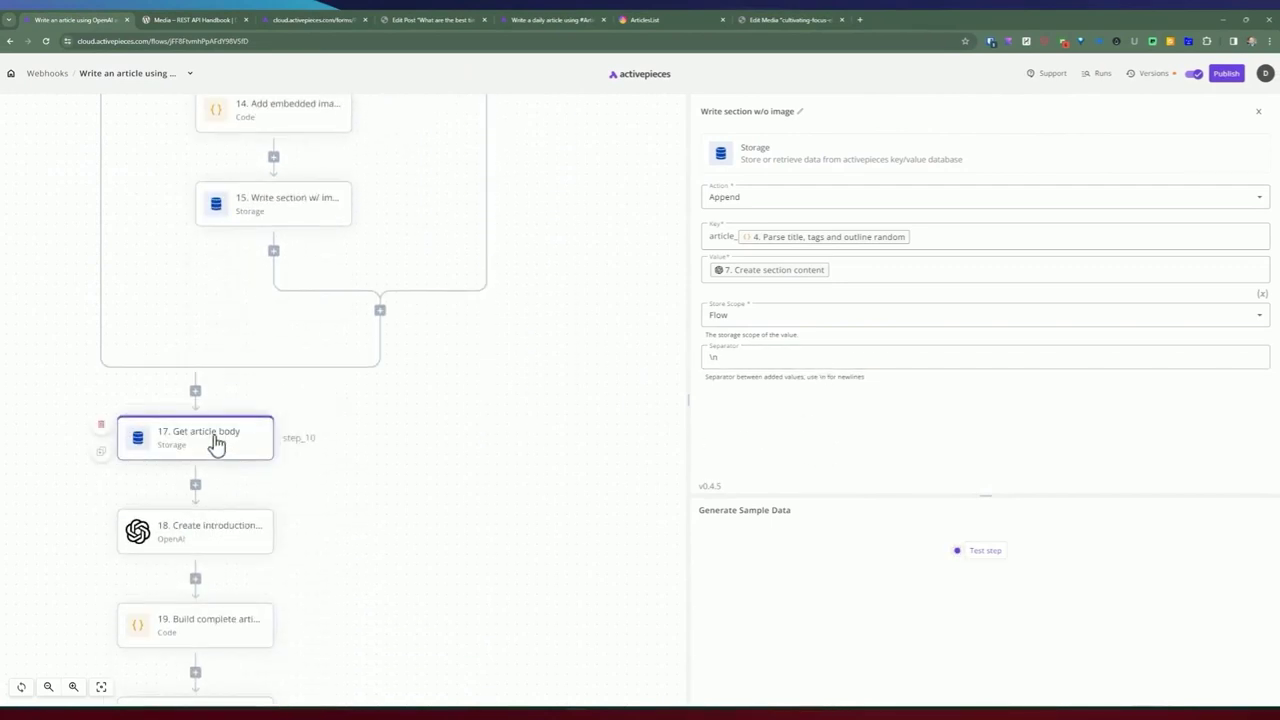
click(215, 443)
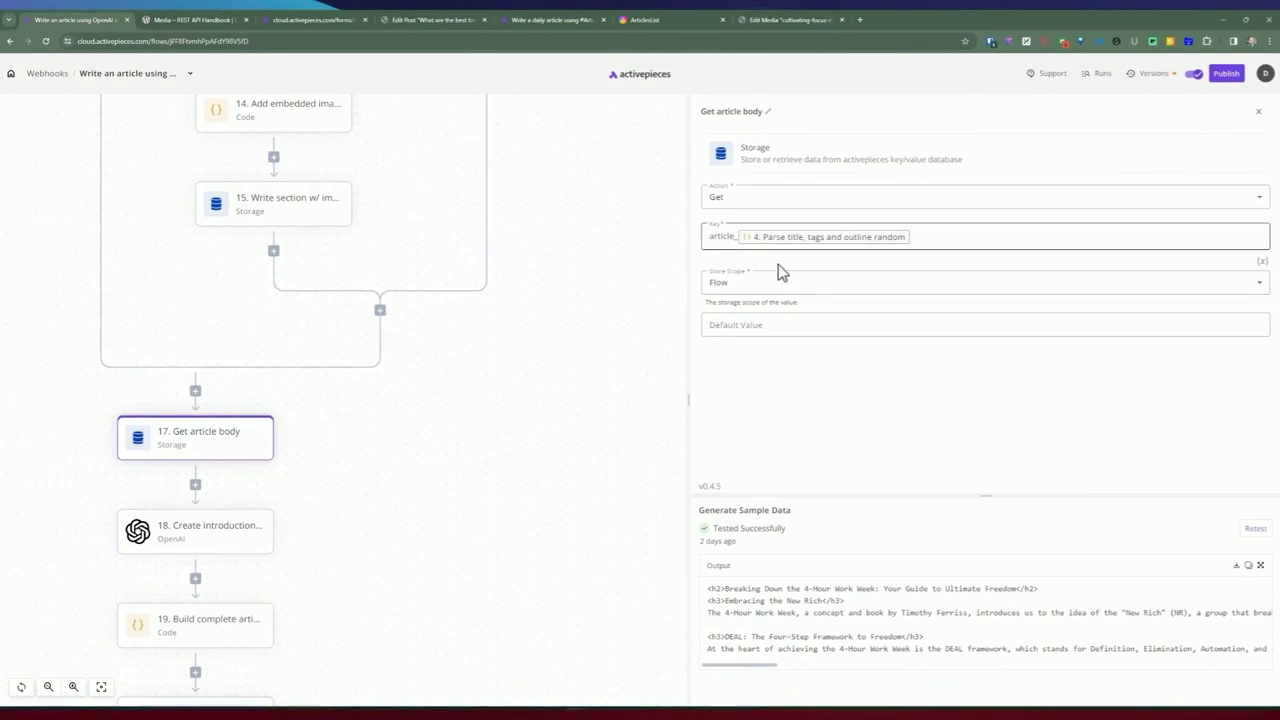
scroll(348, 307, up, 10)
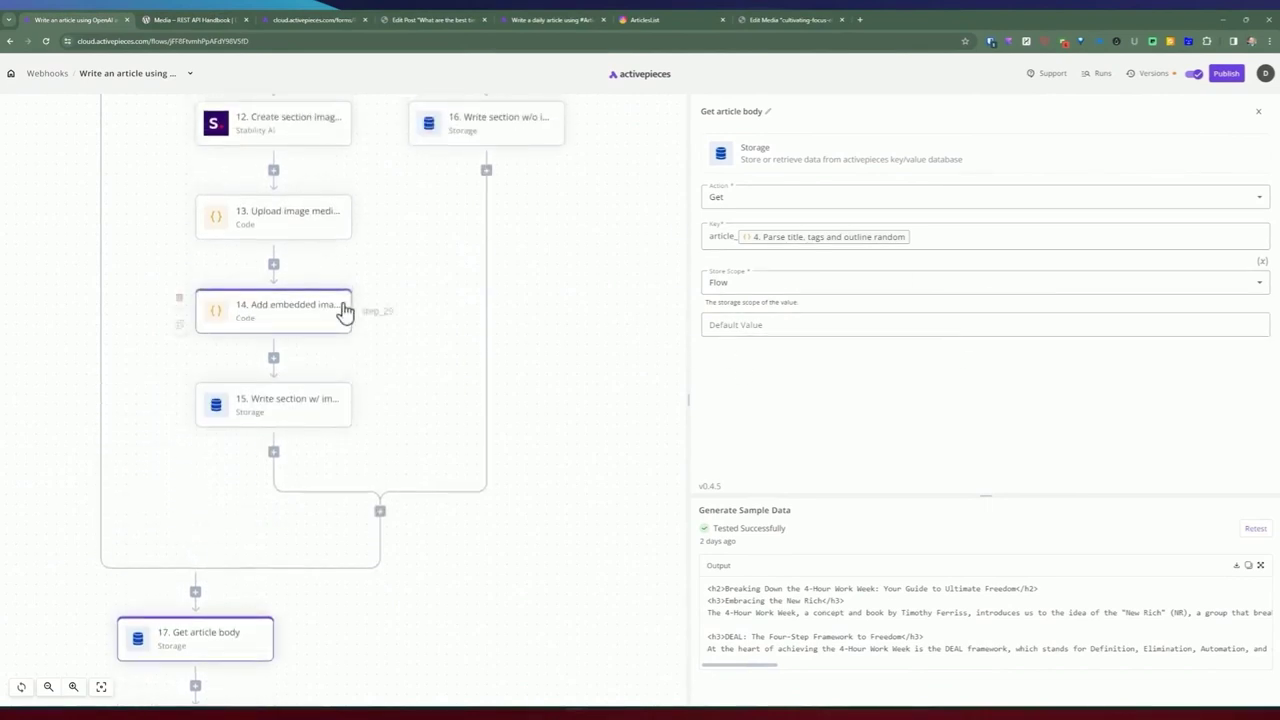
scroll(325, 248, down, 10)
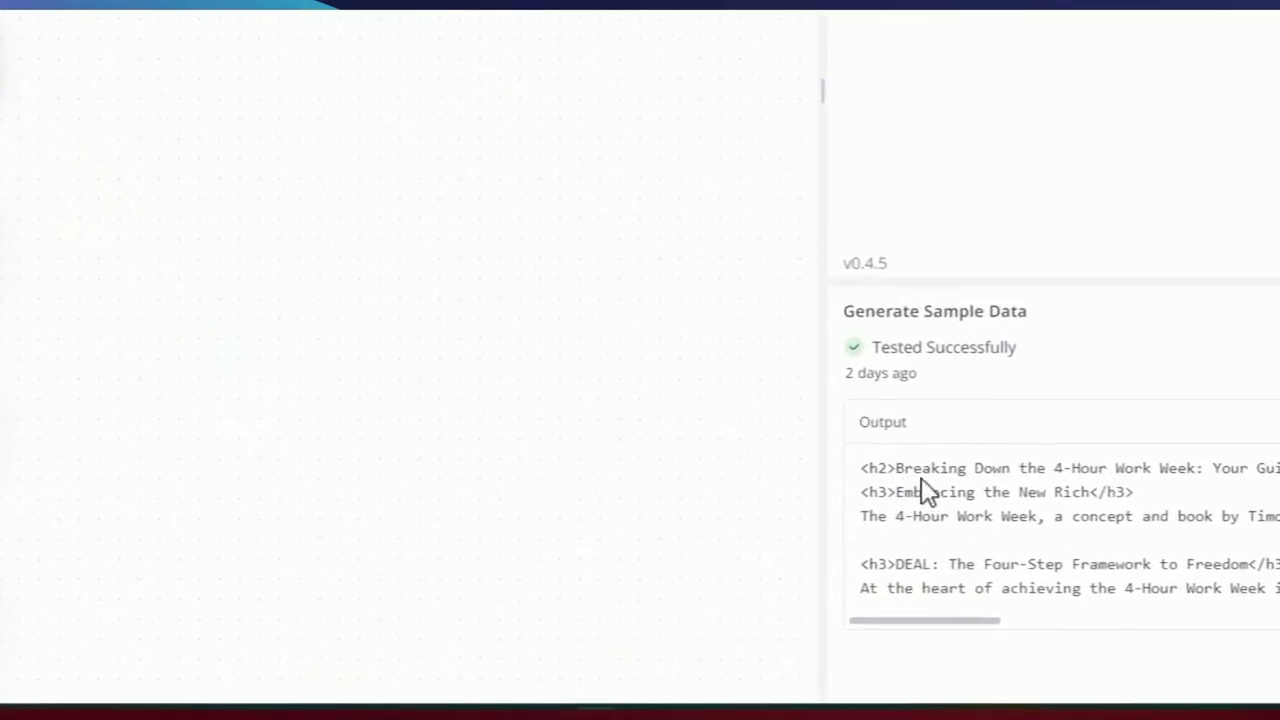
drag(904, 467, 922, 467)
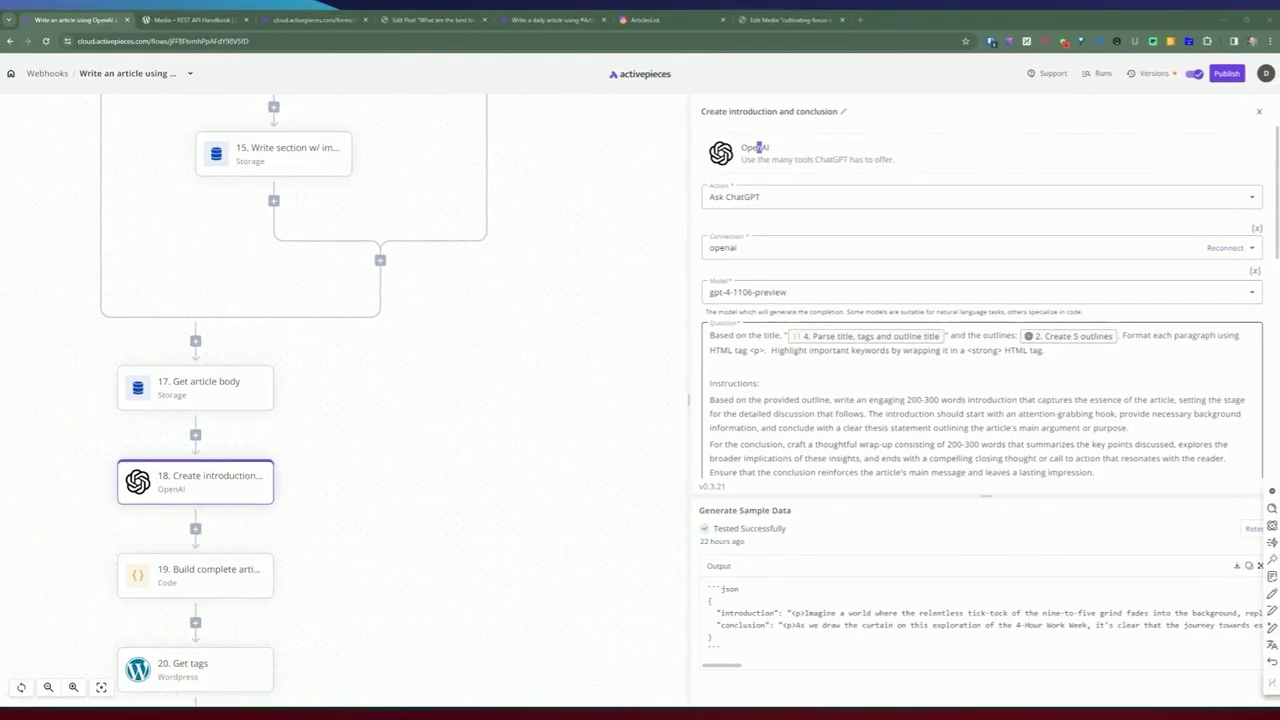
- Read through the question prompt of step 18, Create introduction and conclusion, down to its JSON return format
drag(1046, 351, 686, 332)
click(730, 366)
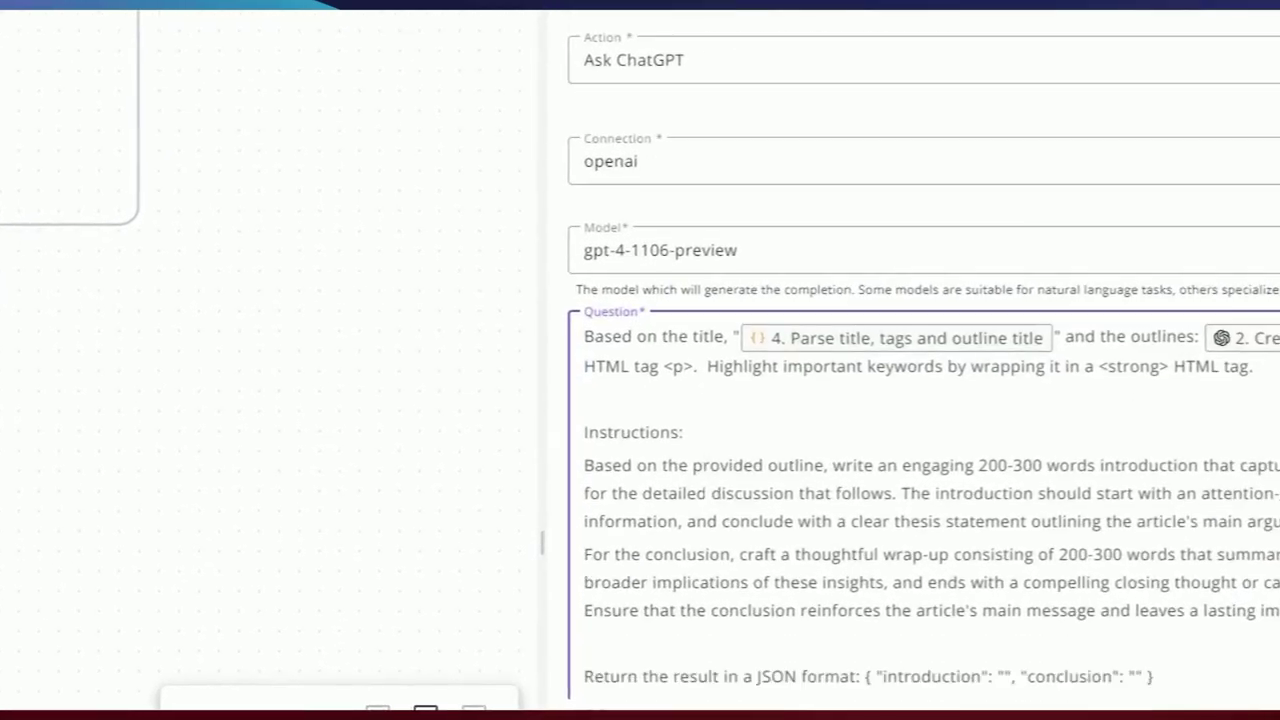
scroll(920, 400, down, 2)
scroll(920, 400, up, 1)
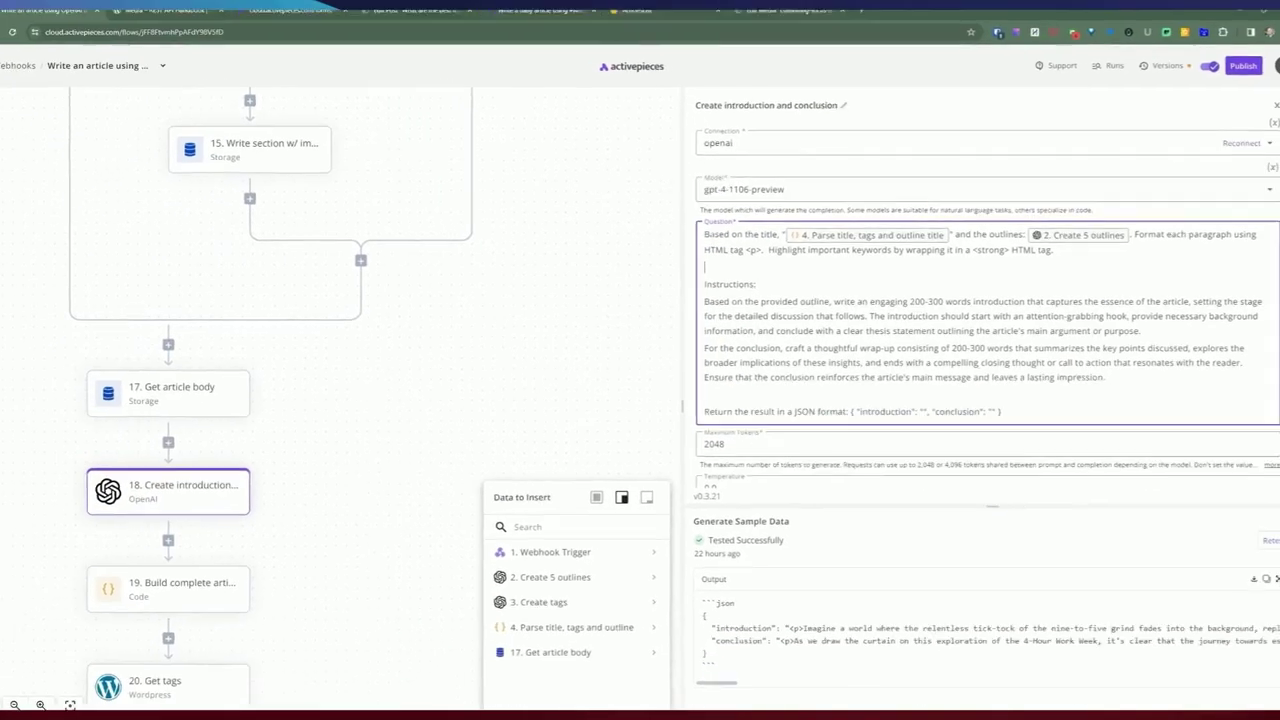
- Examine step 18's prompt wording on the title and outlines, the <strong> keyword highlighting, and the 200-300 word instructions
drag(594, 214, 656, 214)
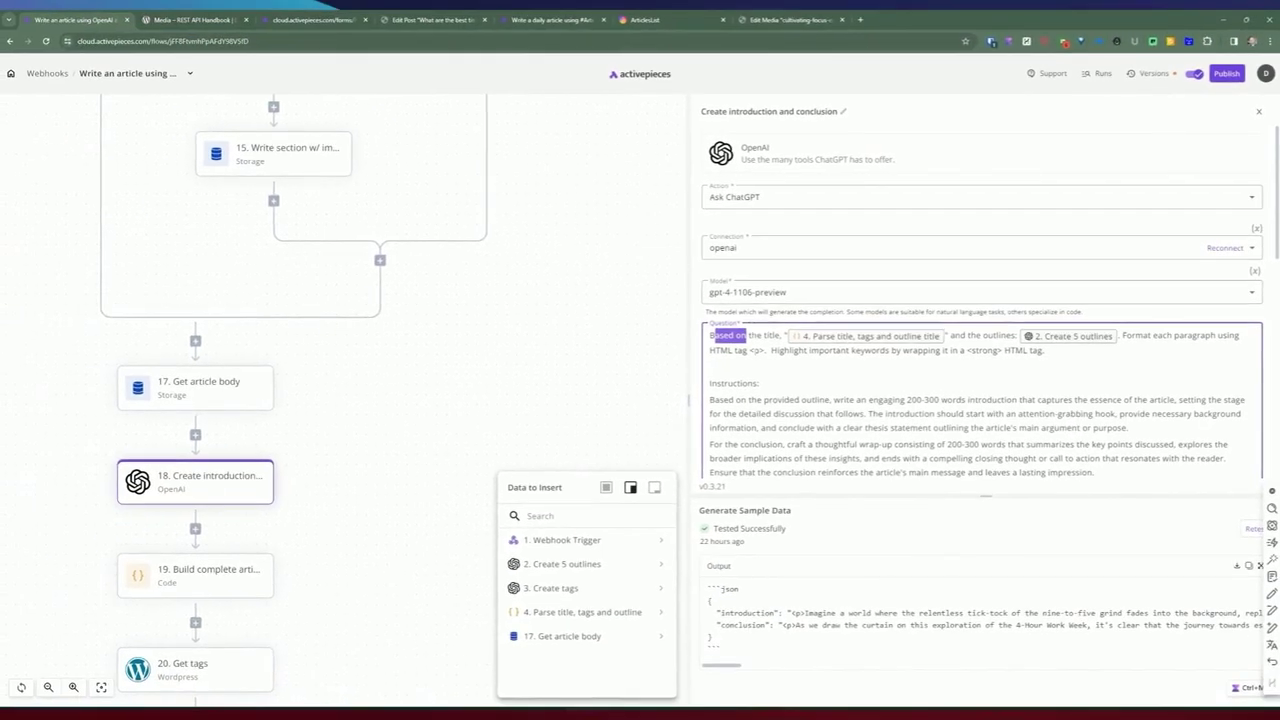
scroll(980, 300, down, 1)
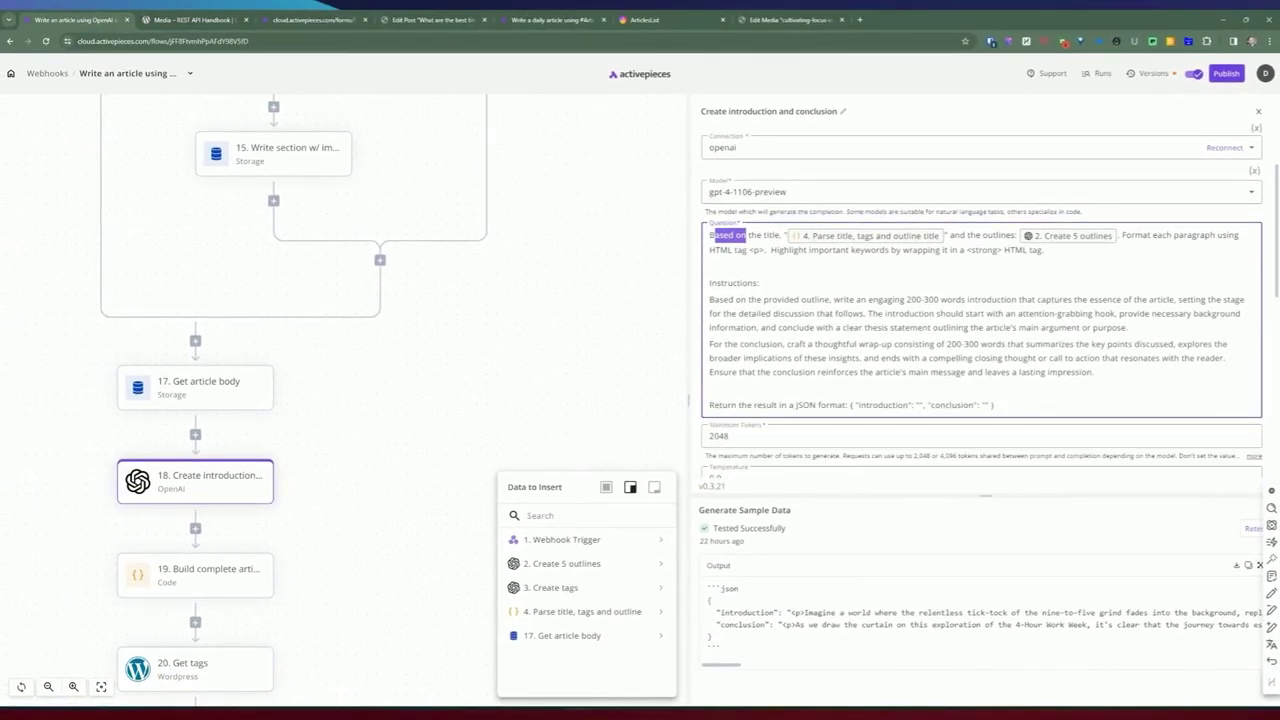
drag(798, 250, 871, 250)
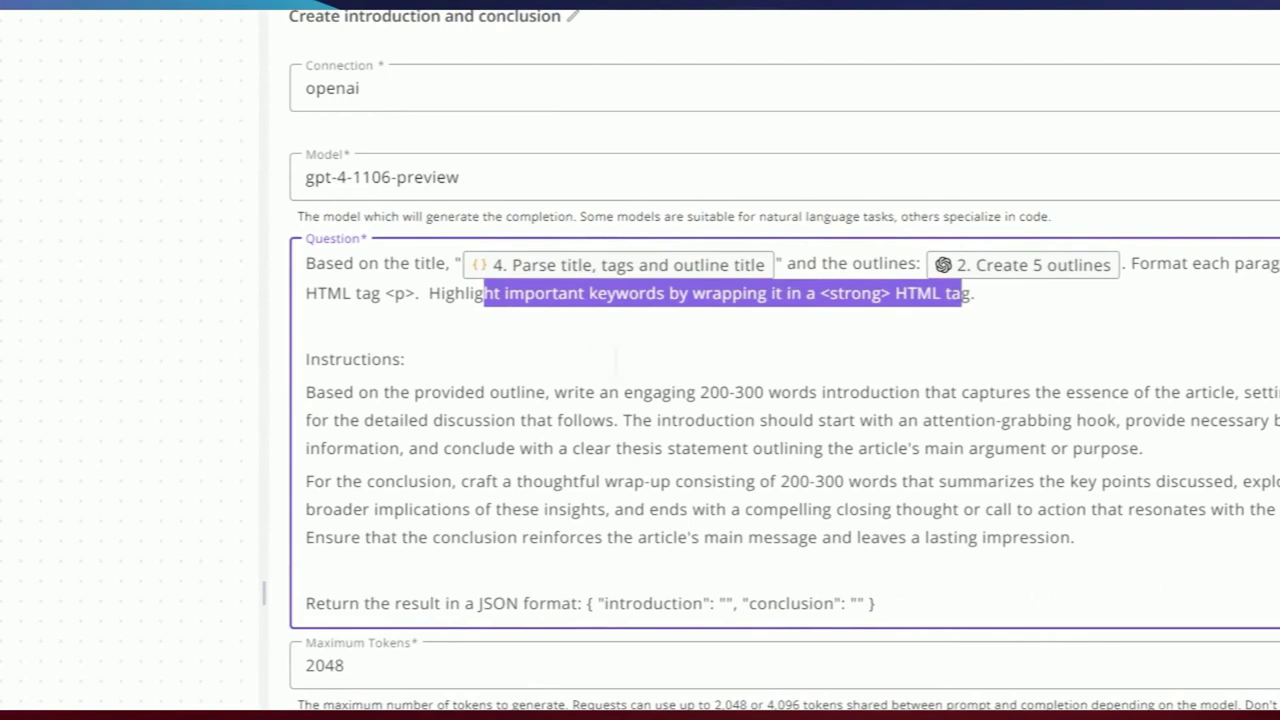
click(322, 359)
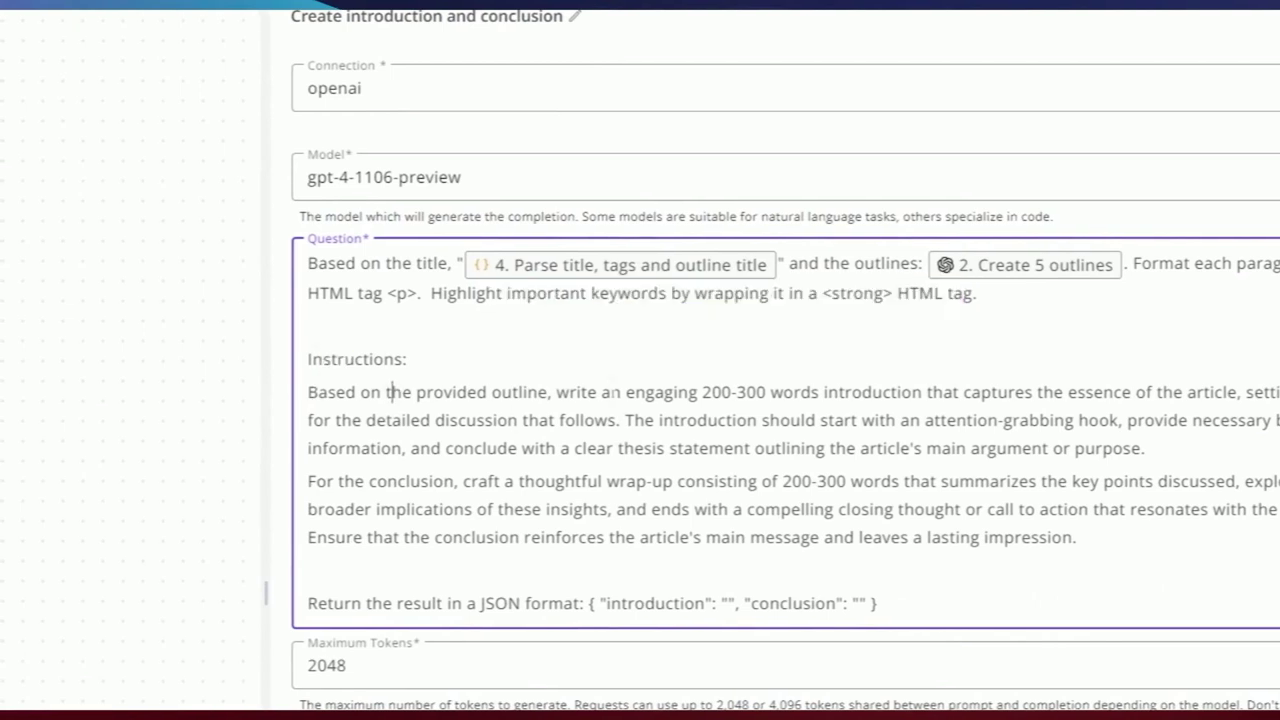
drag(720, 392, 793, 392)
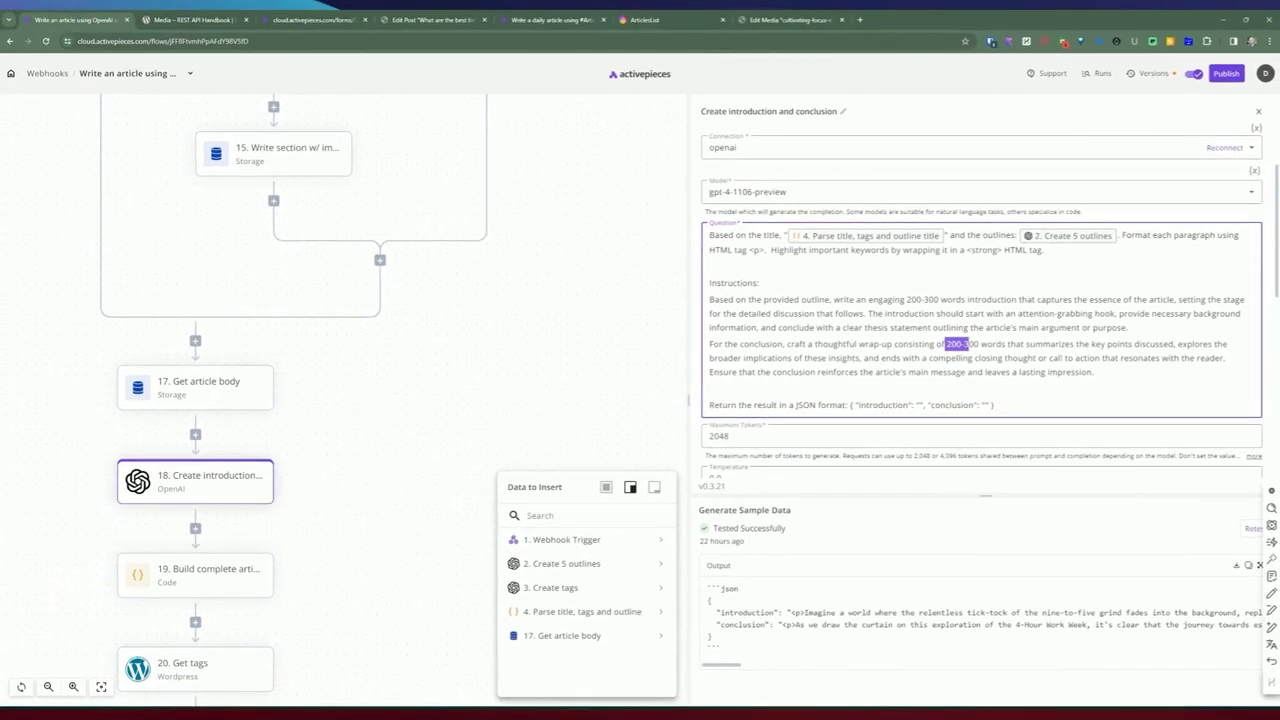
- Examine the JSON return format in step 18's prompt, including the introduction and conclusion keys
scroll(980, 301, down, 1)
click(841, 322)
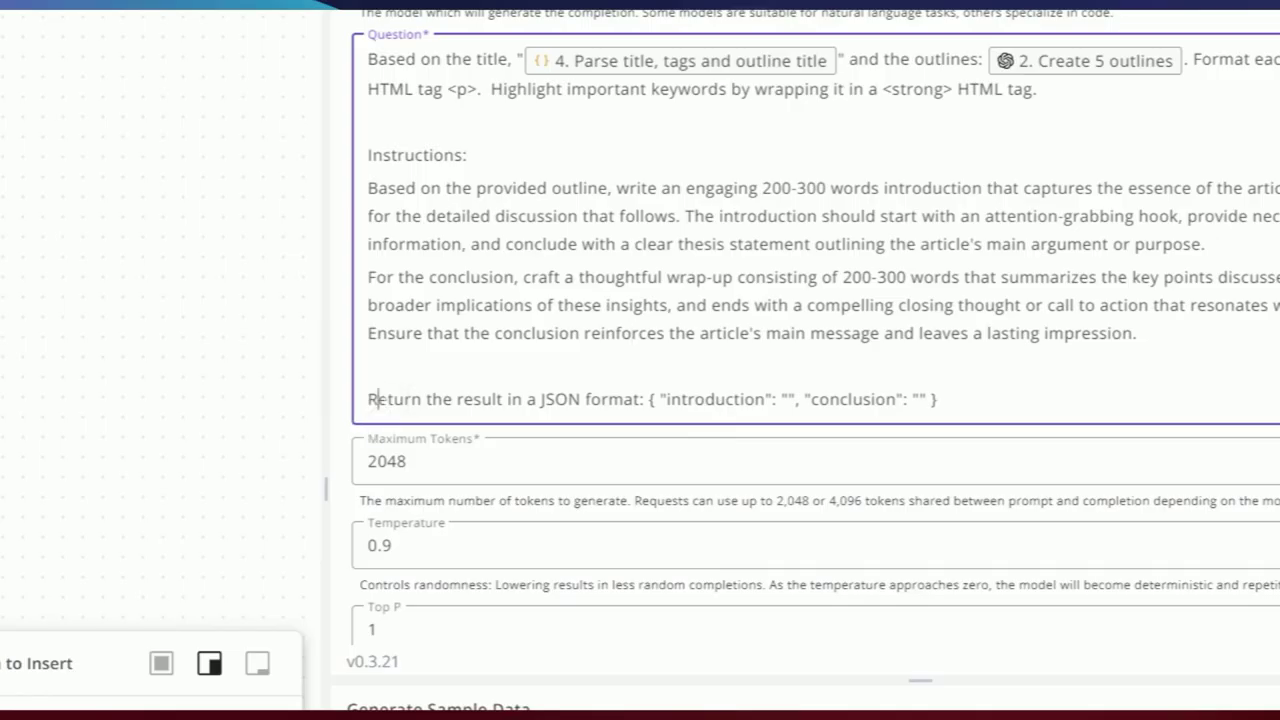
drag(378, 399, 432, 399)
drag(660, 399, 898, 399)
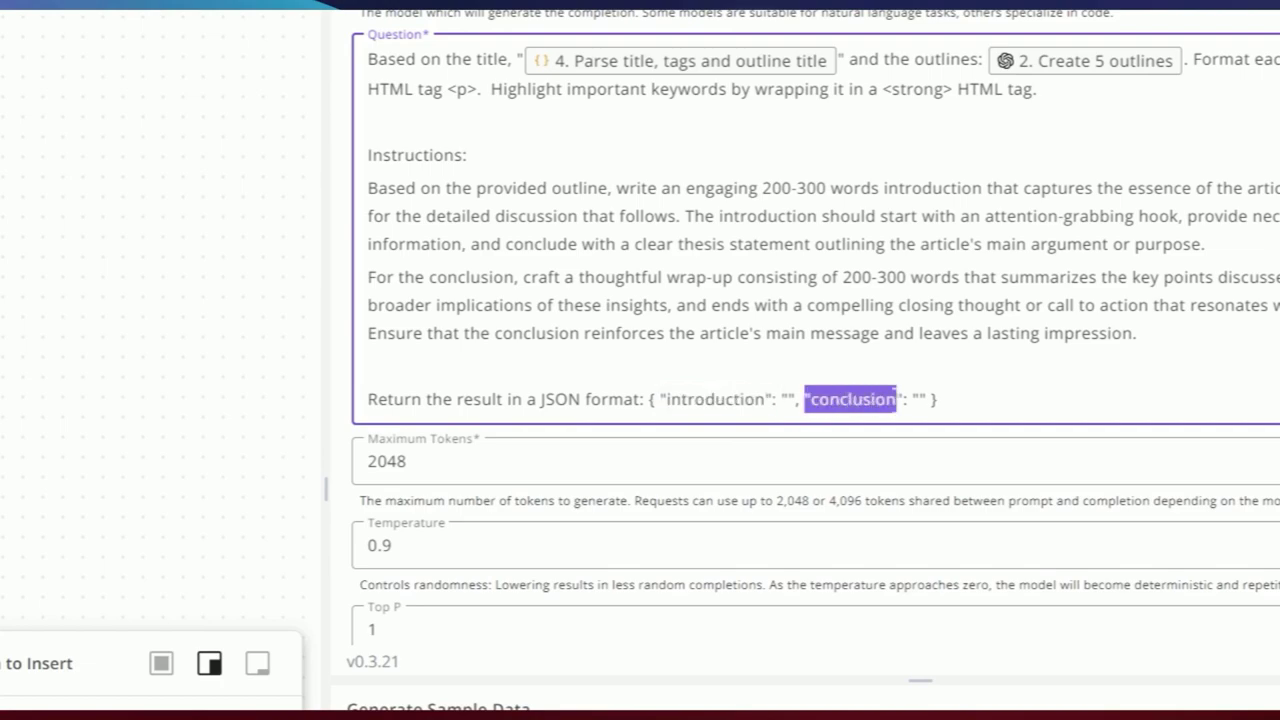
- Review step 18's model parameters below the prompt, focusing on the Temperature setting
scroll(866, 340, down, 1)
scroll(680, 380, down, 4)
scroll(548, 363, up, 3)
scroll(490, 237, down, 2)
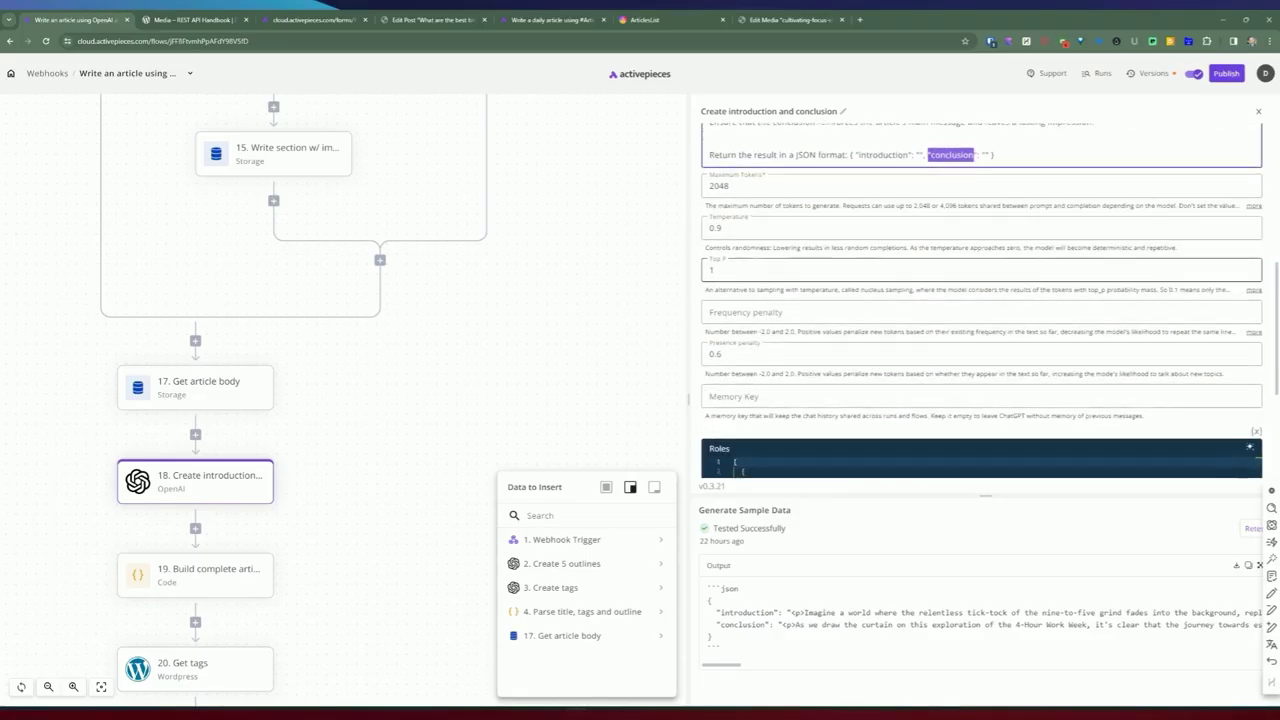
scroll(980, 300, up, 2)
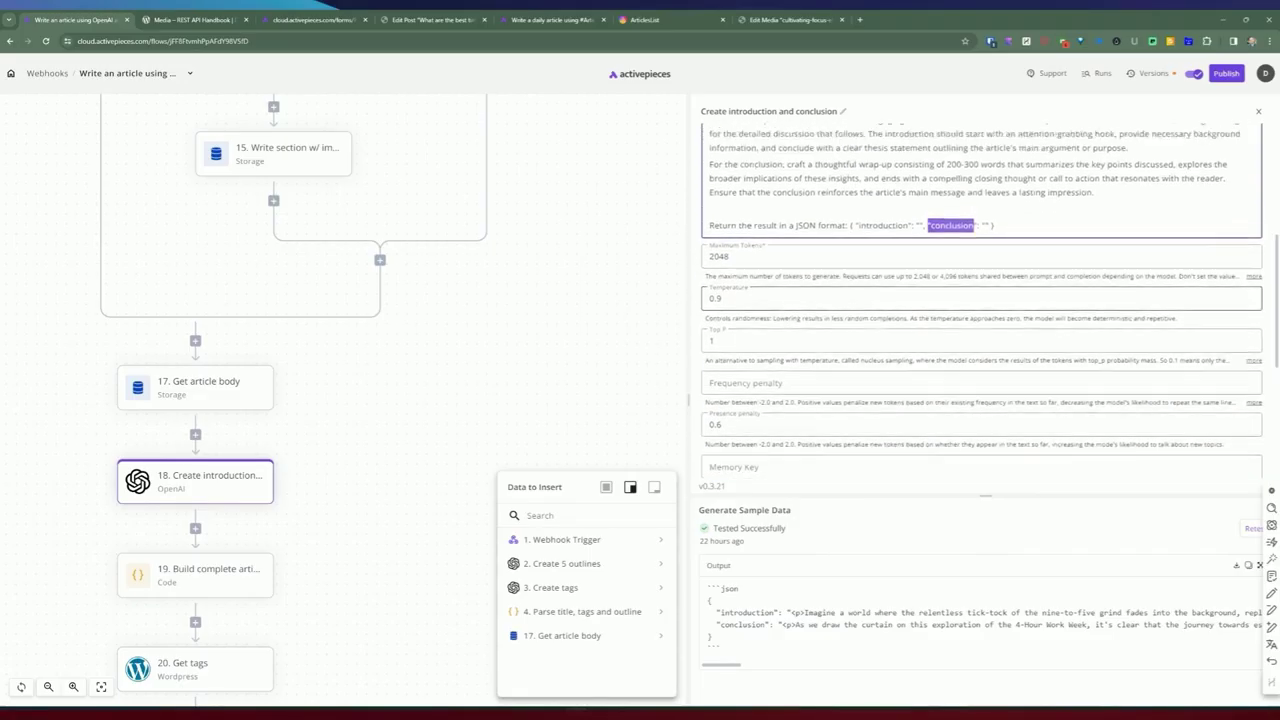
double_click(724, 336)
scroll(762, 390, down, 2)
click(730, 278)
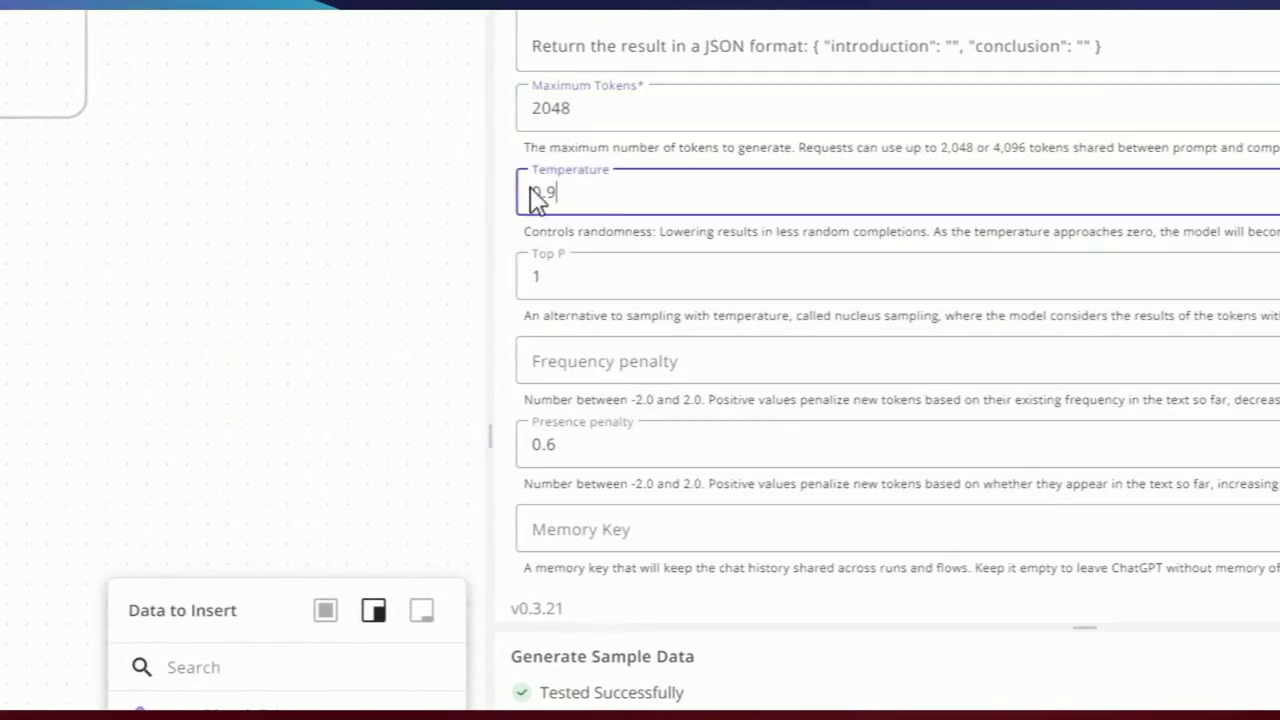
scroll(897, 300, up, 5)
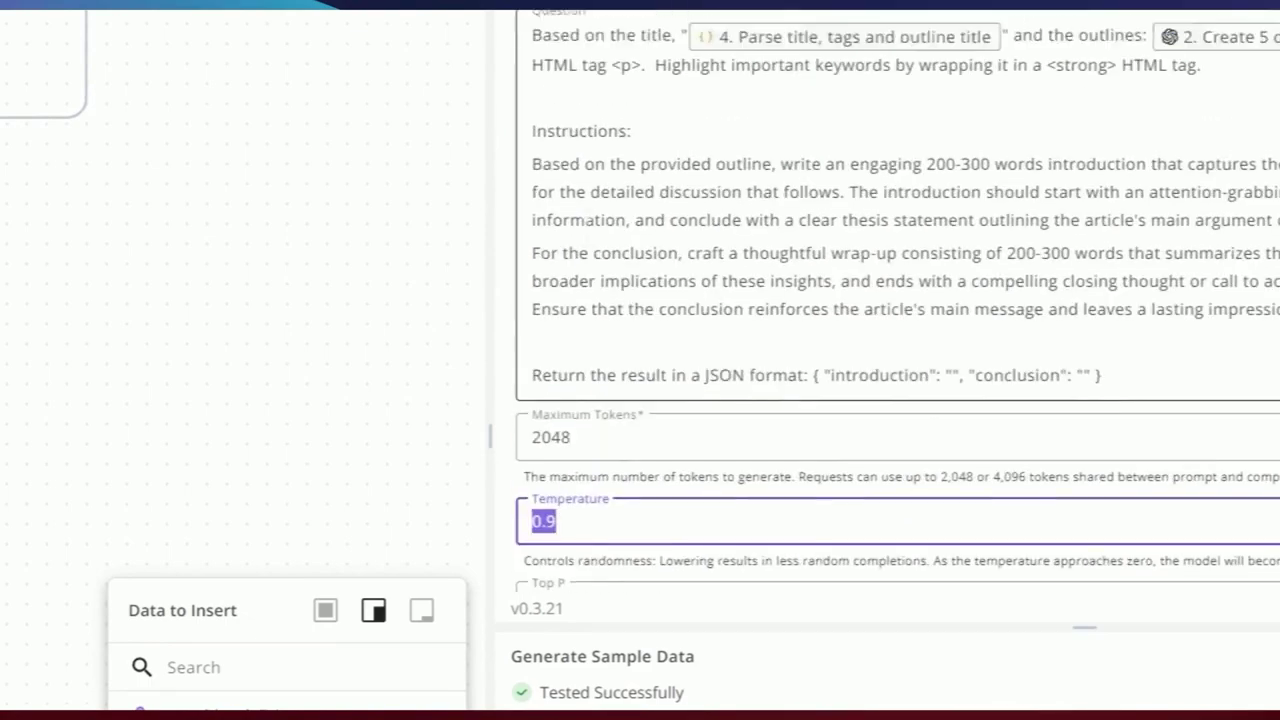
scroll(897, 300, down, 3)
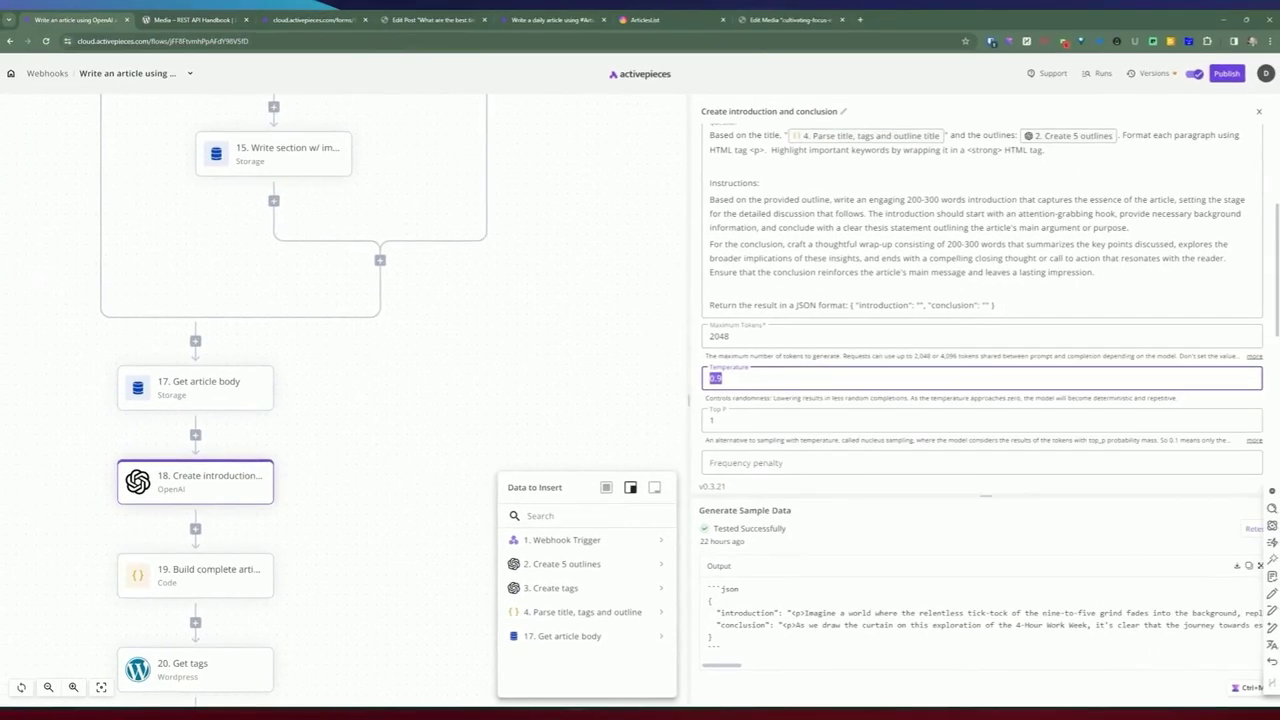
- Examine step 18's sample output, focusing on the JSON object between the opening and closing braces
drag(724, 589, 741, 638)
click(631, 594)
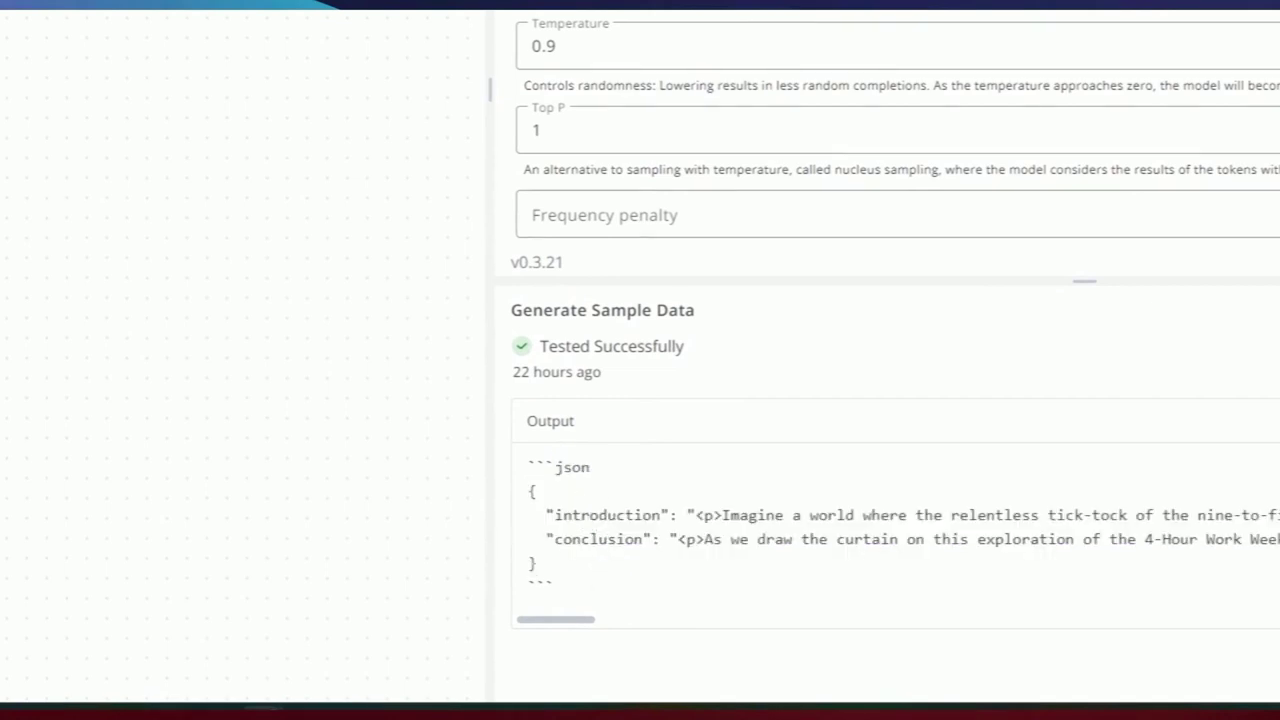
scroll(897, 360, up, 4)
drag(490, 524, 572, 578)
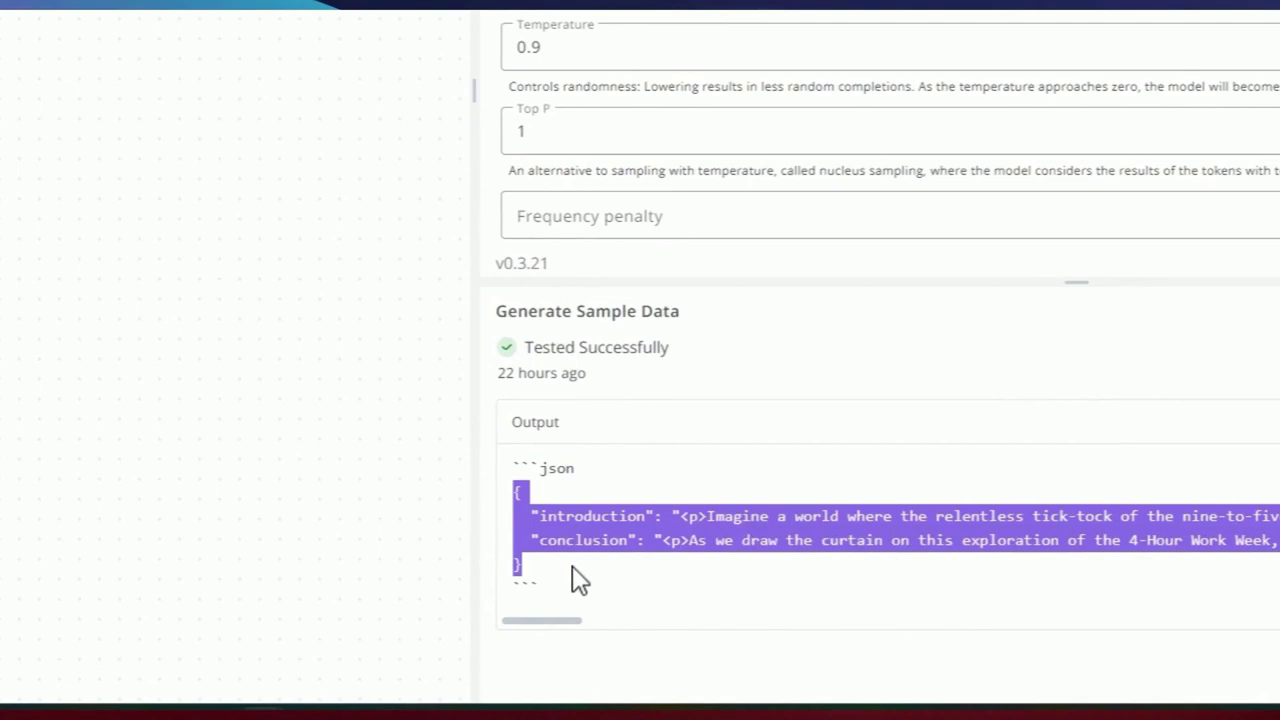
click(337, 414)
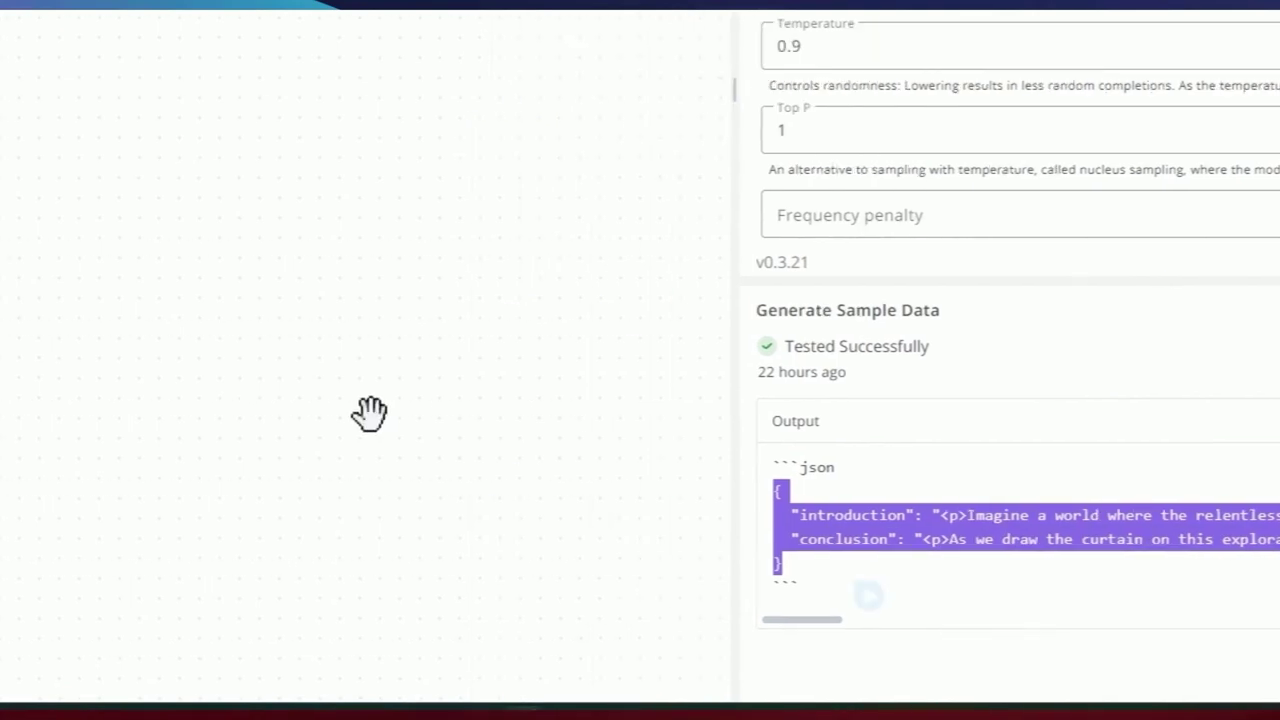
- Open step 19, Build complete article, and compare its articleBody and introAndConclusionString inputs with step 17, Get article body
click(180, 430)
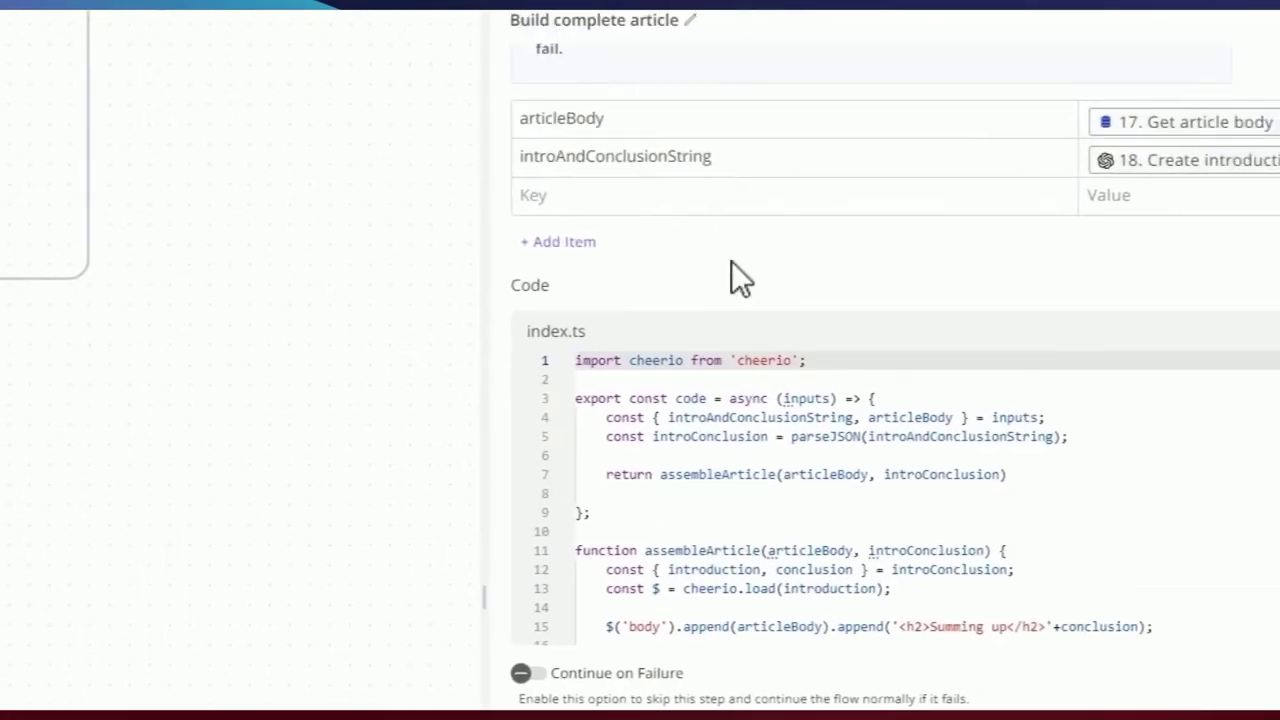
drag(557, 118, 606, 119)
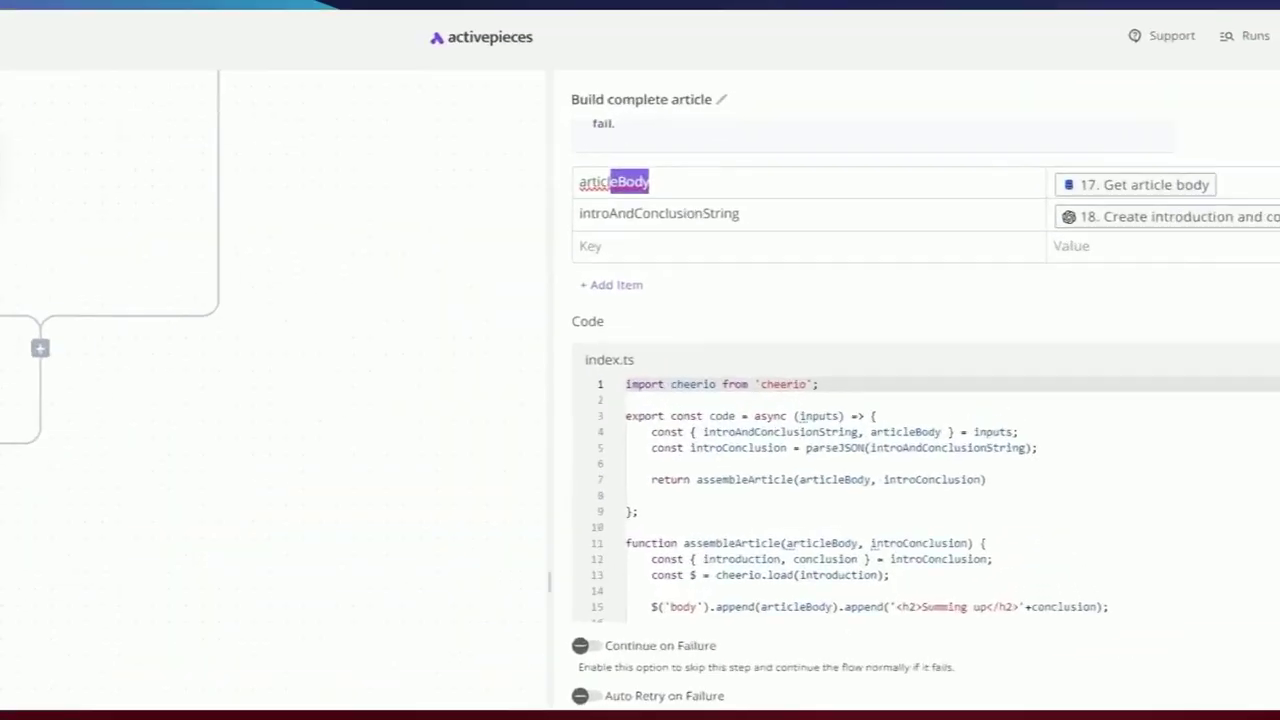
scroll(504, 457, up, 3)
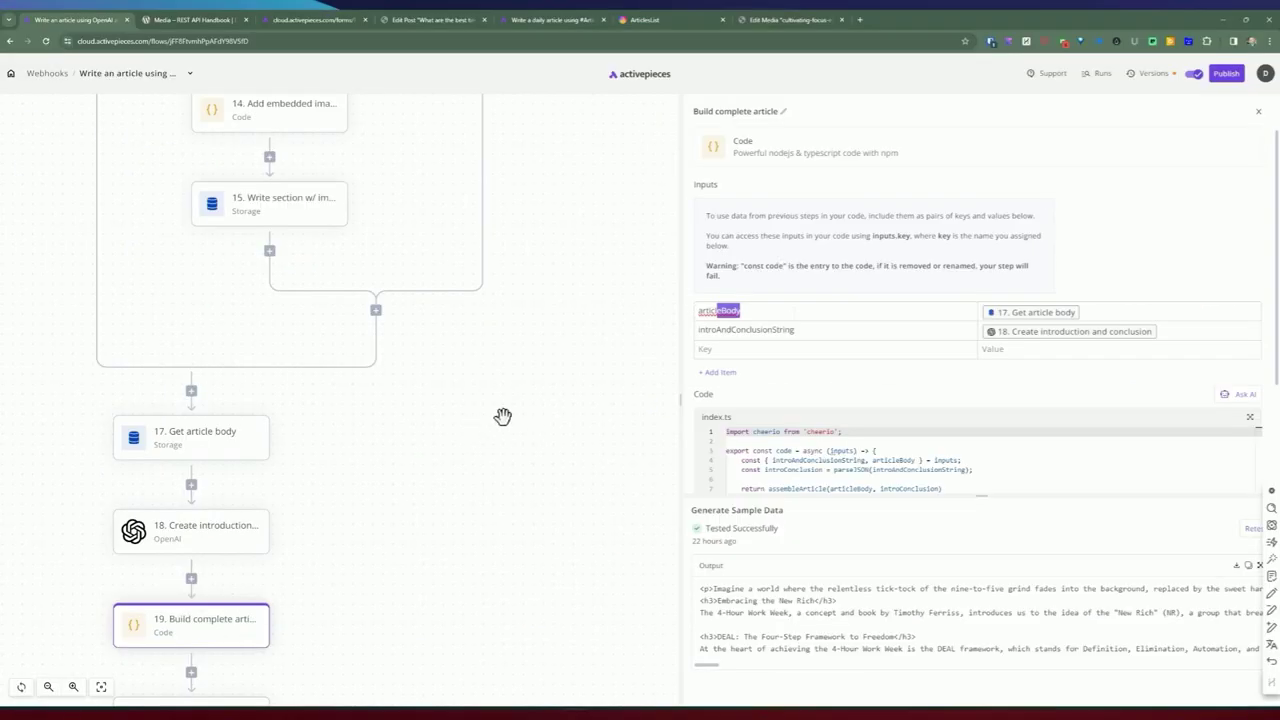
click(211, 432)
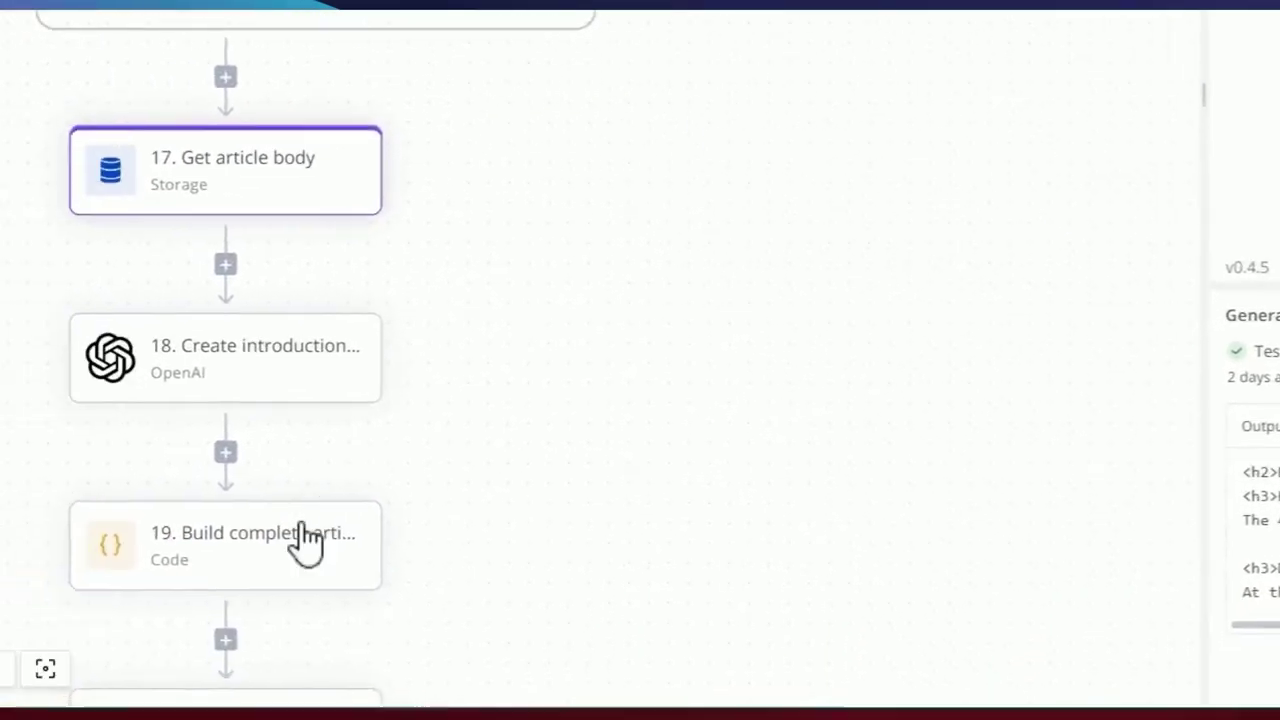
click(316, 530)
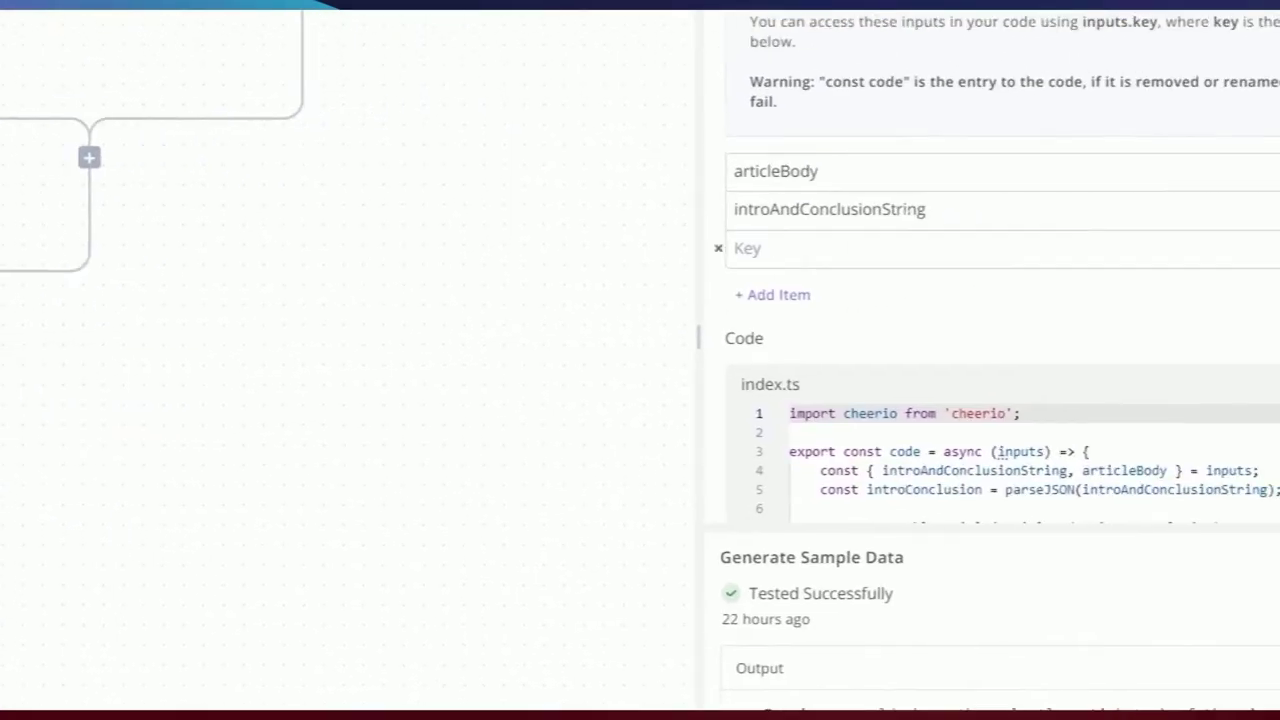
drag(920, 209, 743, 209)
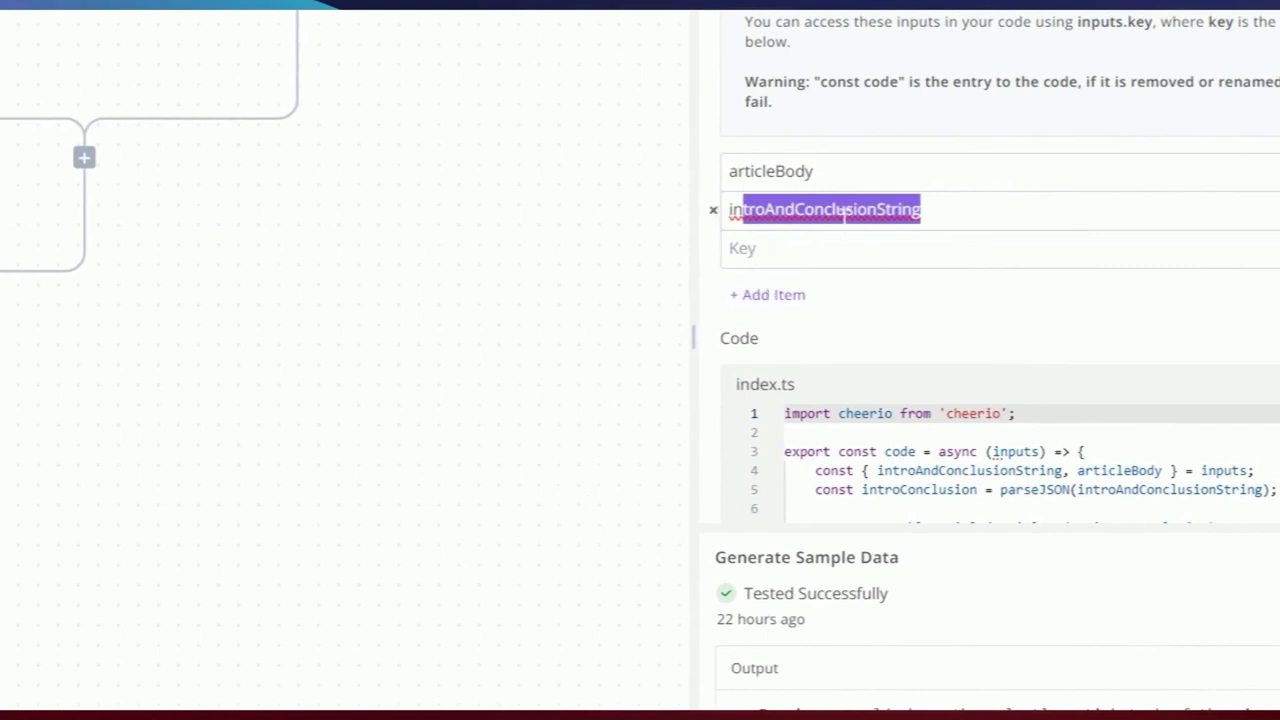
click(991, 452)
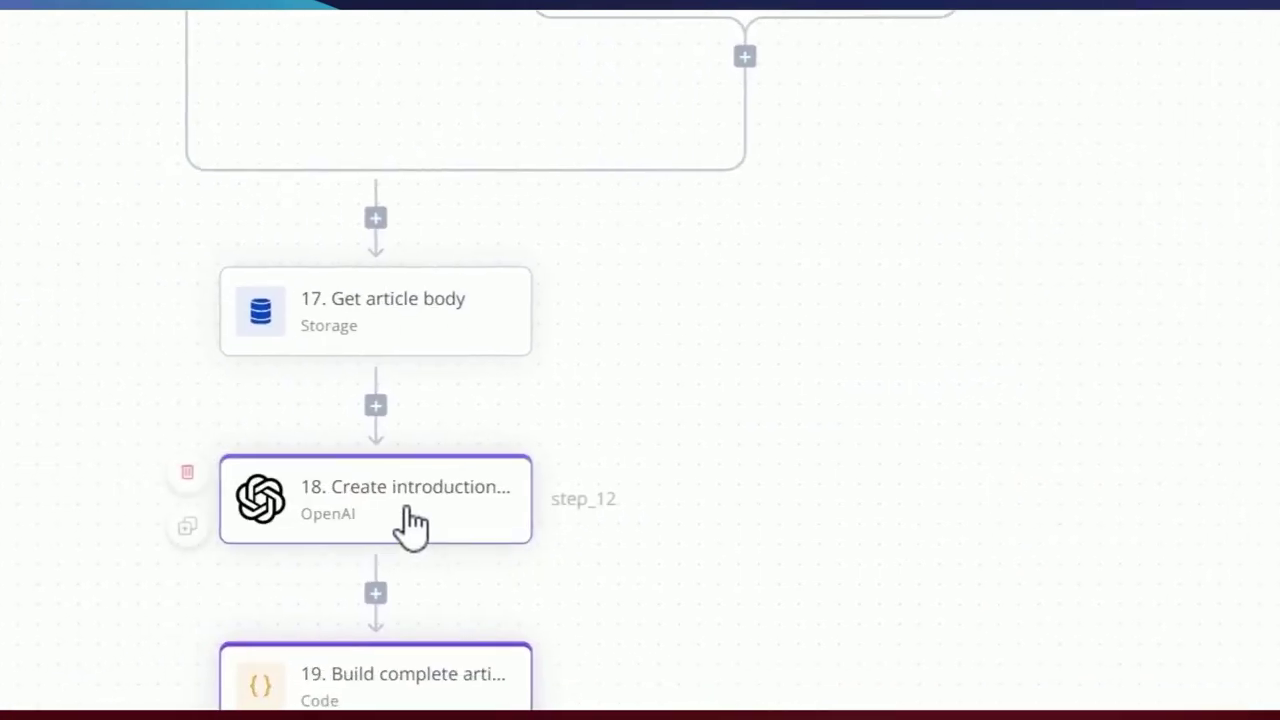
- Check the introduction and conclusion in step 18's sample output, and revisit the two input keys of step 19
click(413, 527)
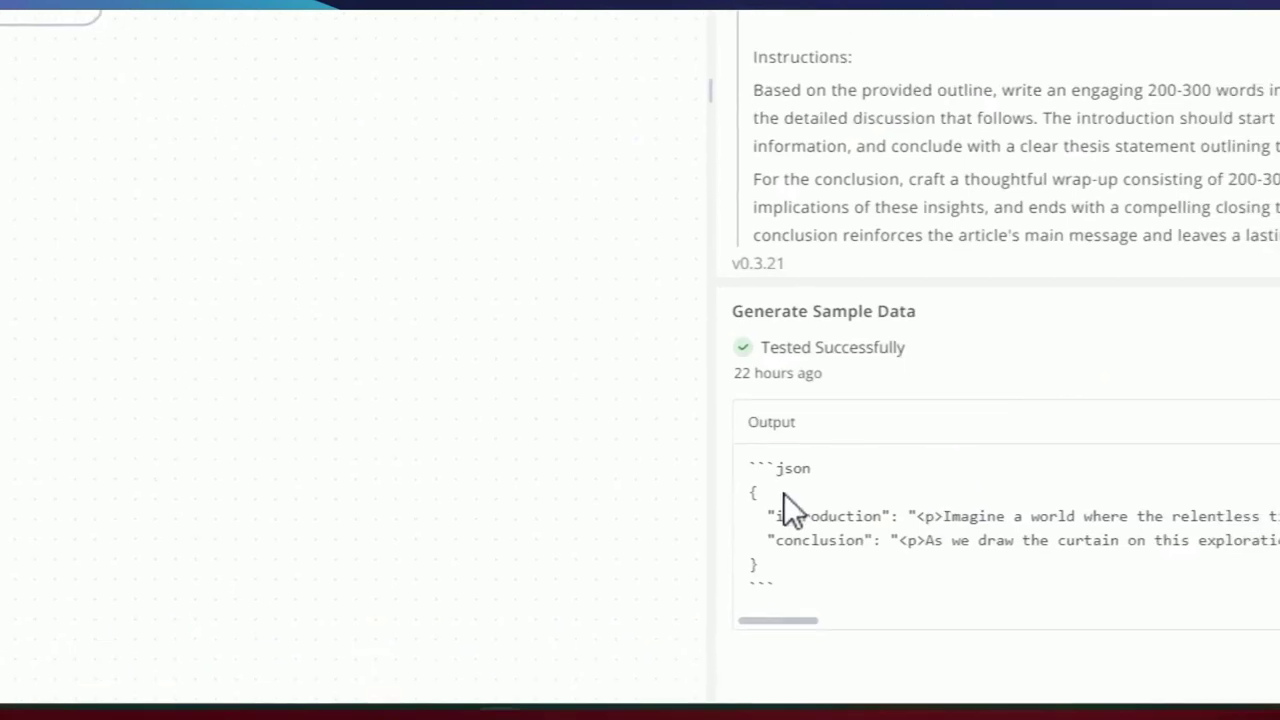
drag(767, 515, 942, 539)
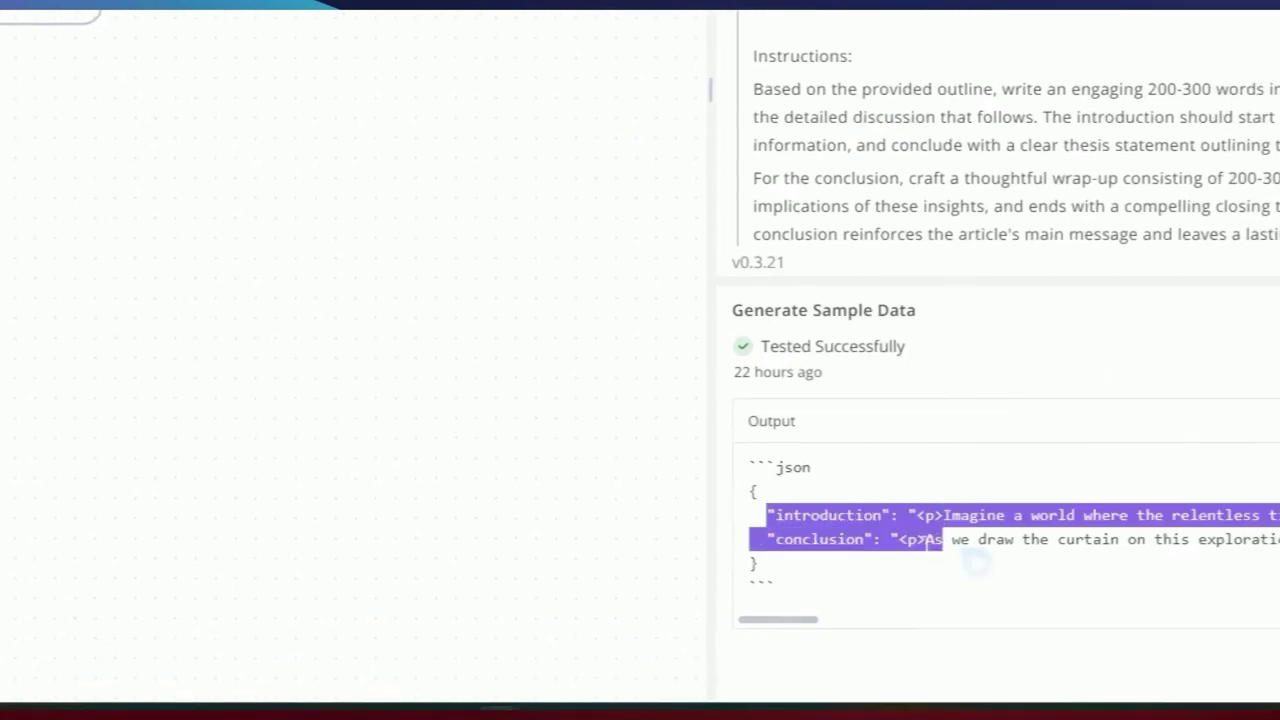
click(912, 553)
click(321, 540)
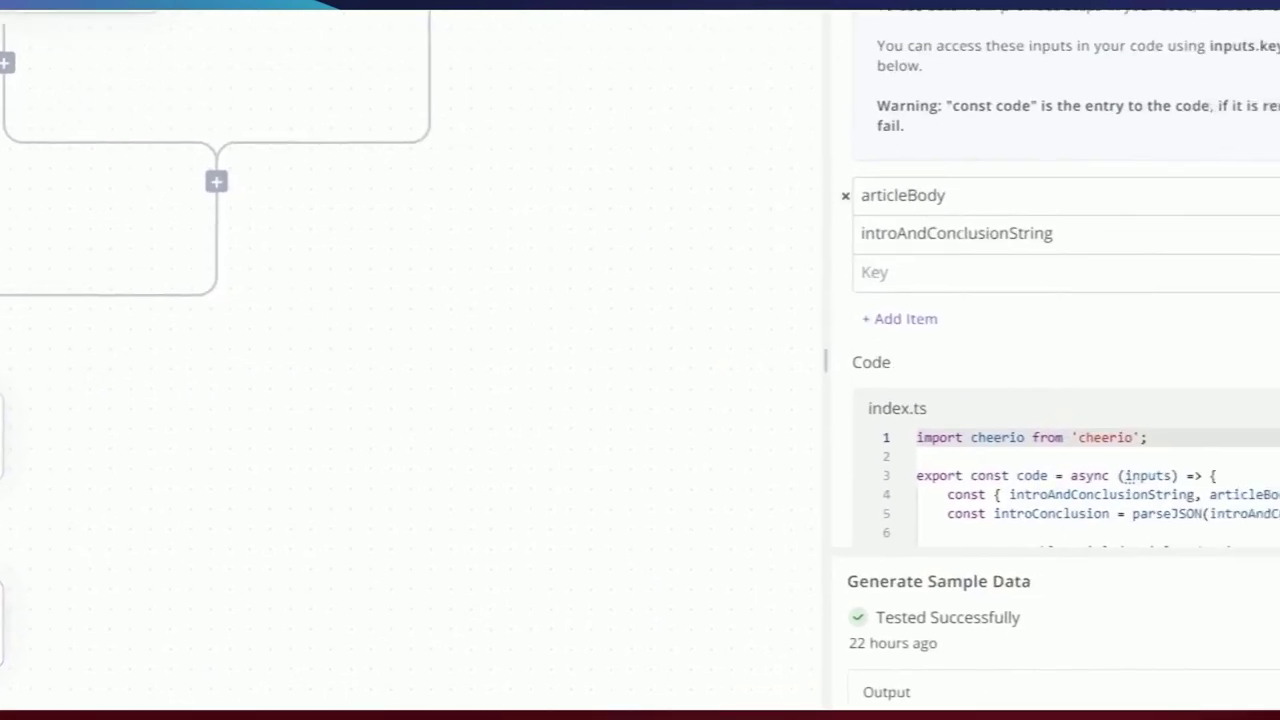
drag(962, 193, 882, 193)
drag(1068, 231, 950, 231)
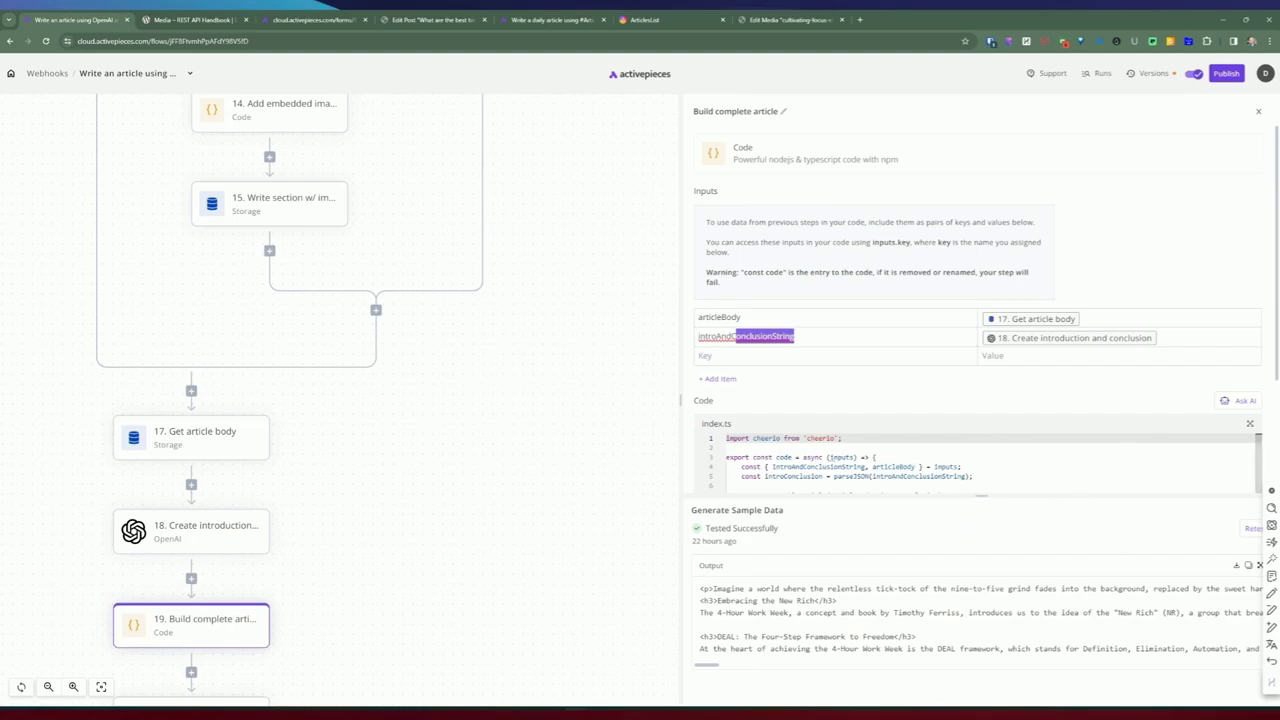
- Open step 19's code in the full Code Editor and examine the cheerio dependency in package.json
click(1249, 428)
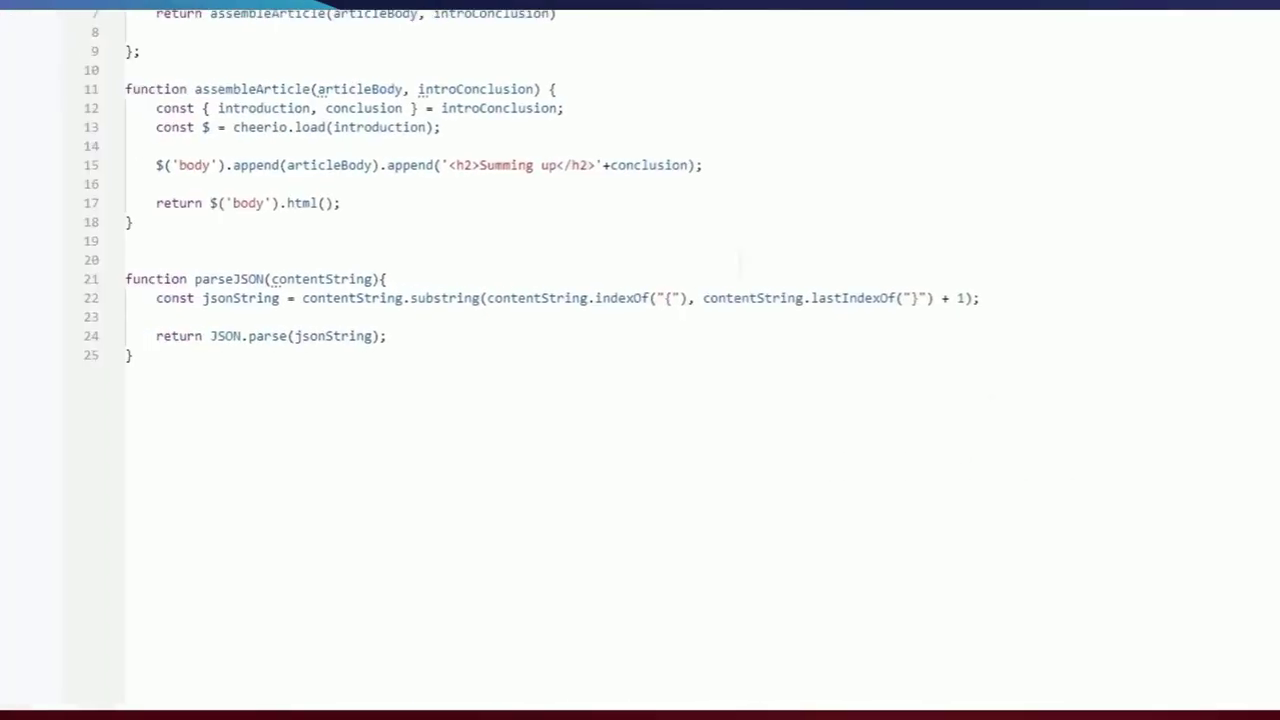
click(163, 232)
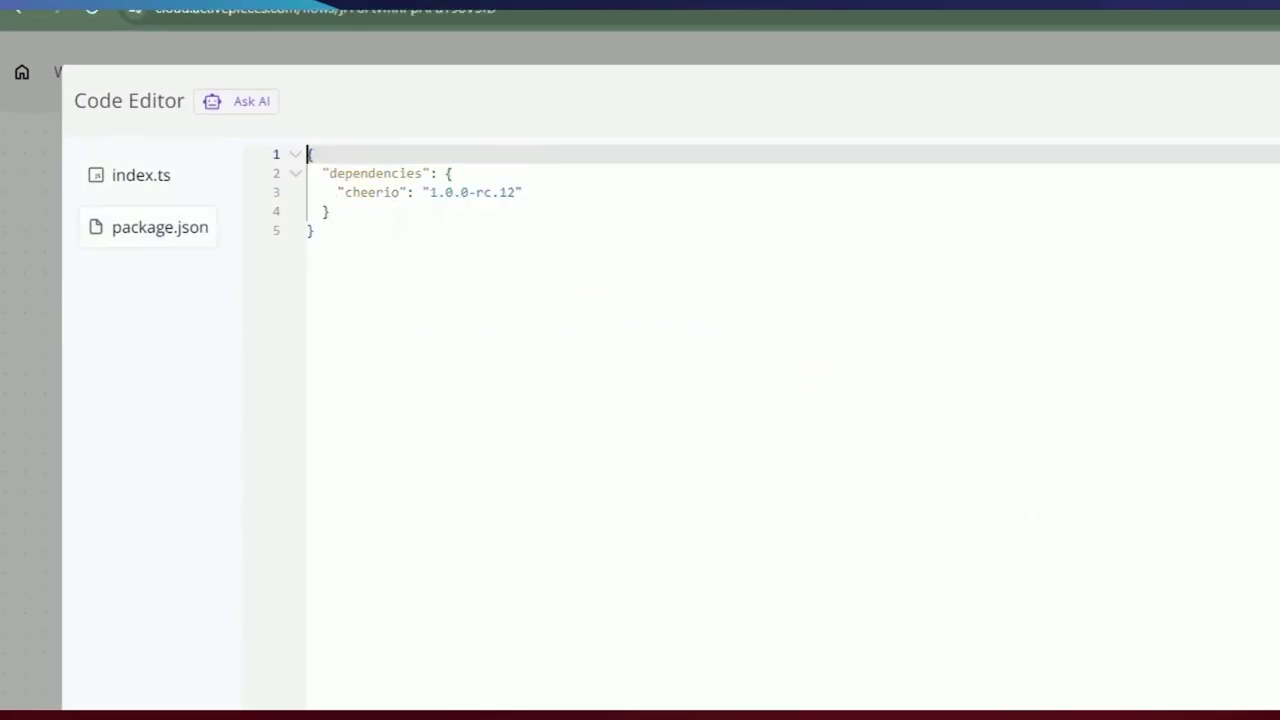
drag(345, 192, 399, 192)
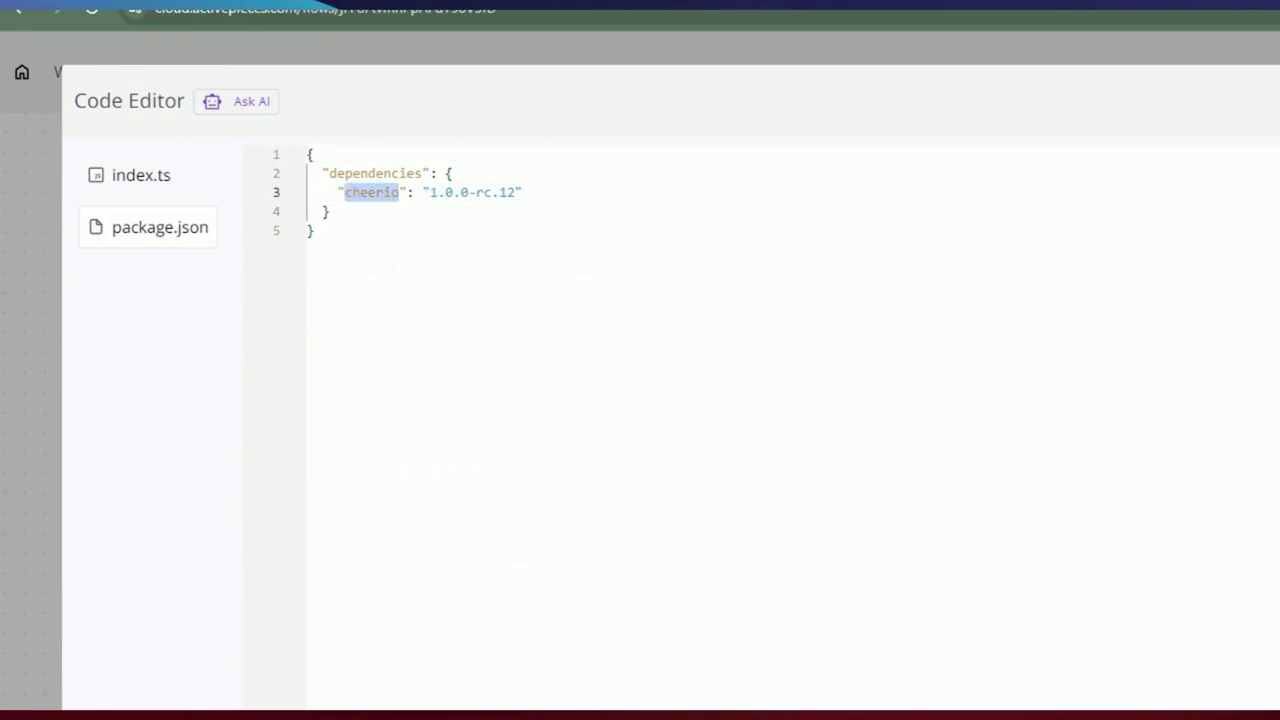
drag(314, 231, 308, 155)
click(318, 233)
- Go back to index.ts and examine the cheerio import and how introAndConclusionString and articleBody are read from inputs
click(125, 222)
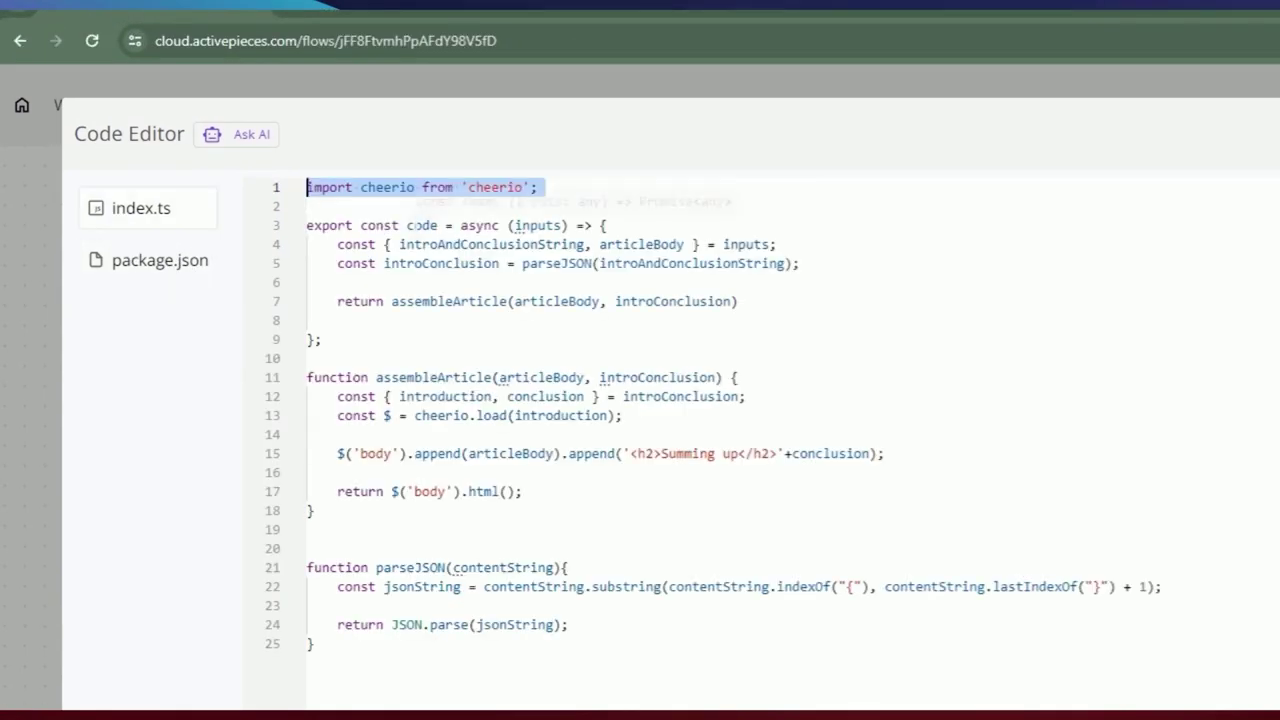
double_click(399, 187)
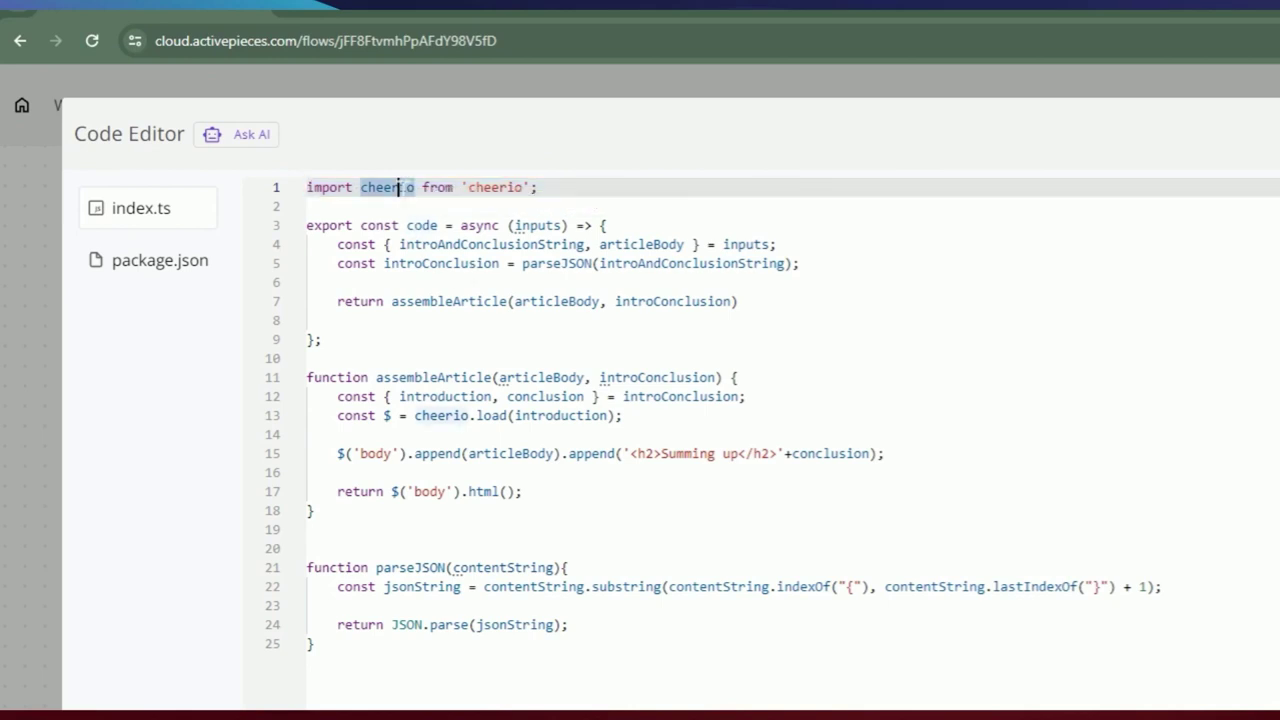
drag(337, 244, 461, 244)
double_click(461, 244)
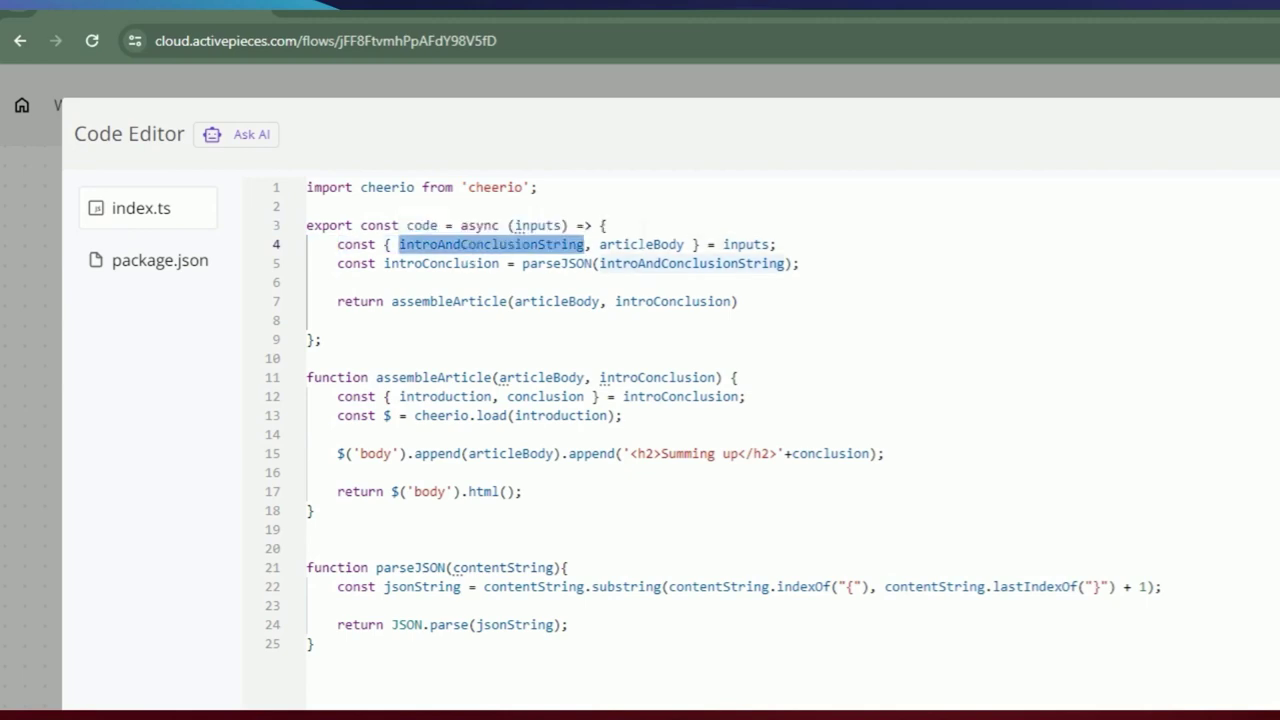
double_click(634, 244)
double_click(745, 244)
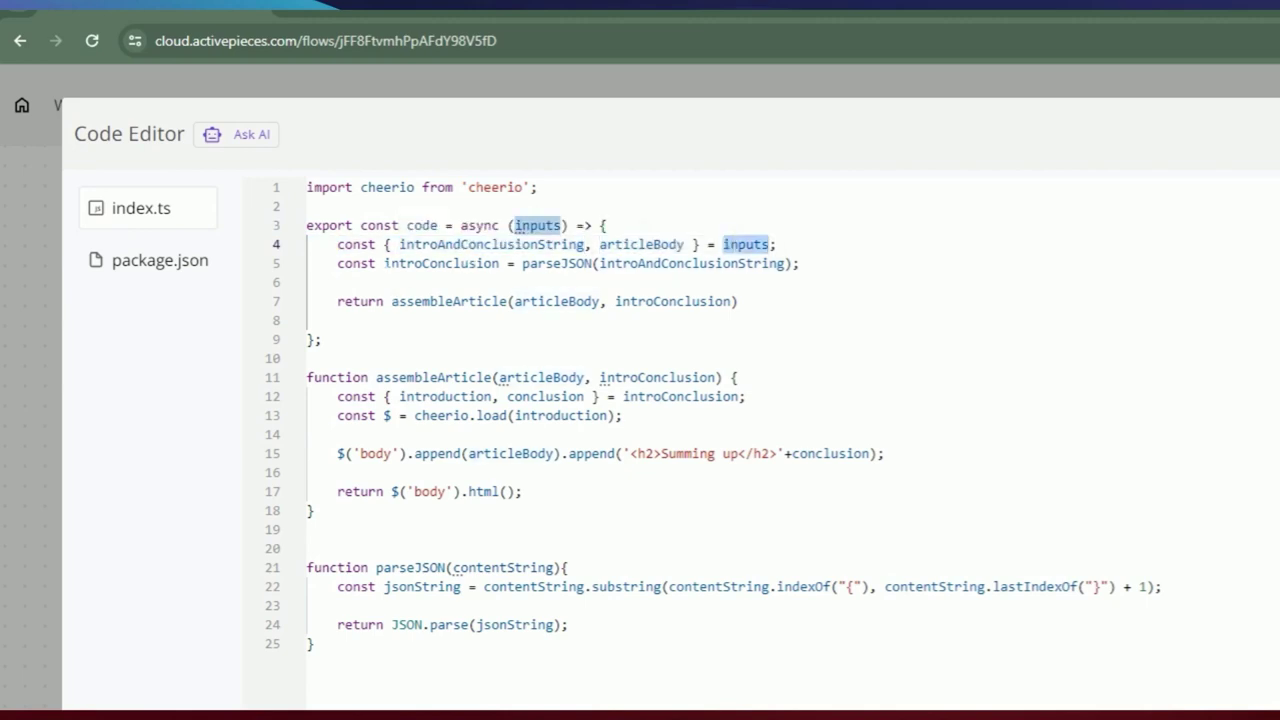
click(443, 262)
- Examine the parseJSON function's brace-based substring extraction and return statement, and trace its use in the introConclusion assignment
scroll(316, 468, down, 2)
drag(316, 468, 308, 411)
click(375, 374)
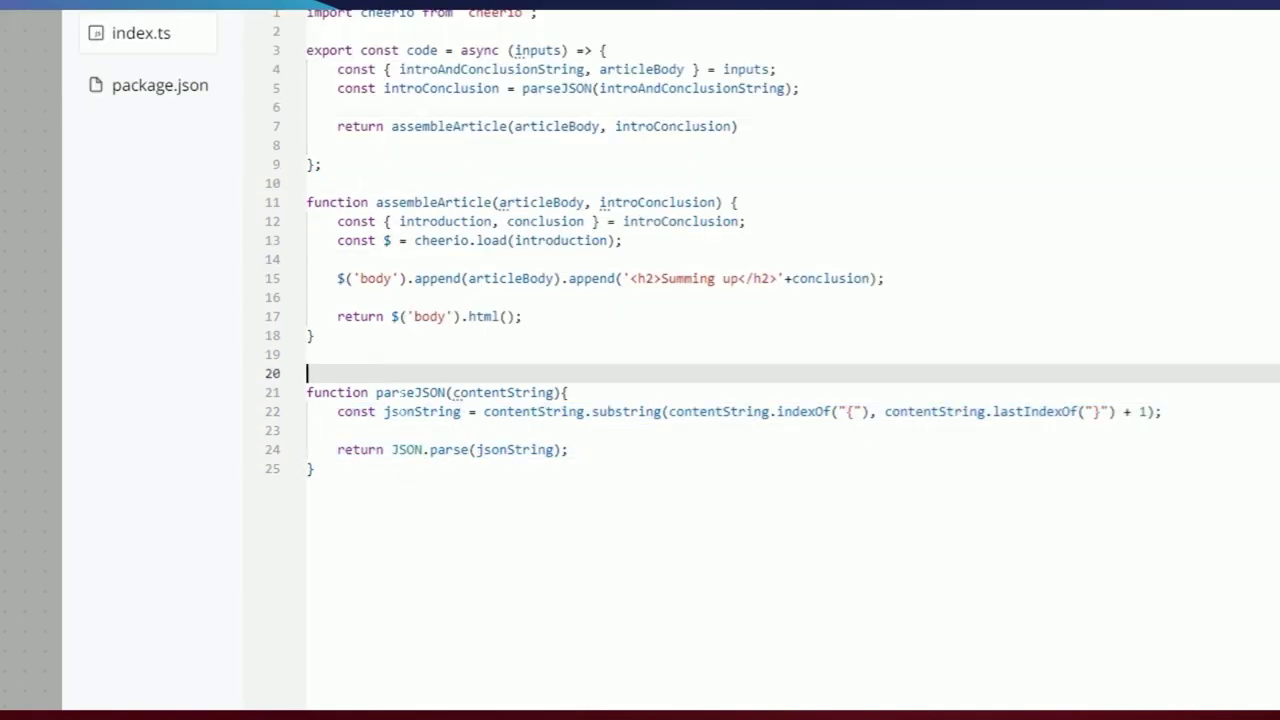
double_click(410, 392)
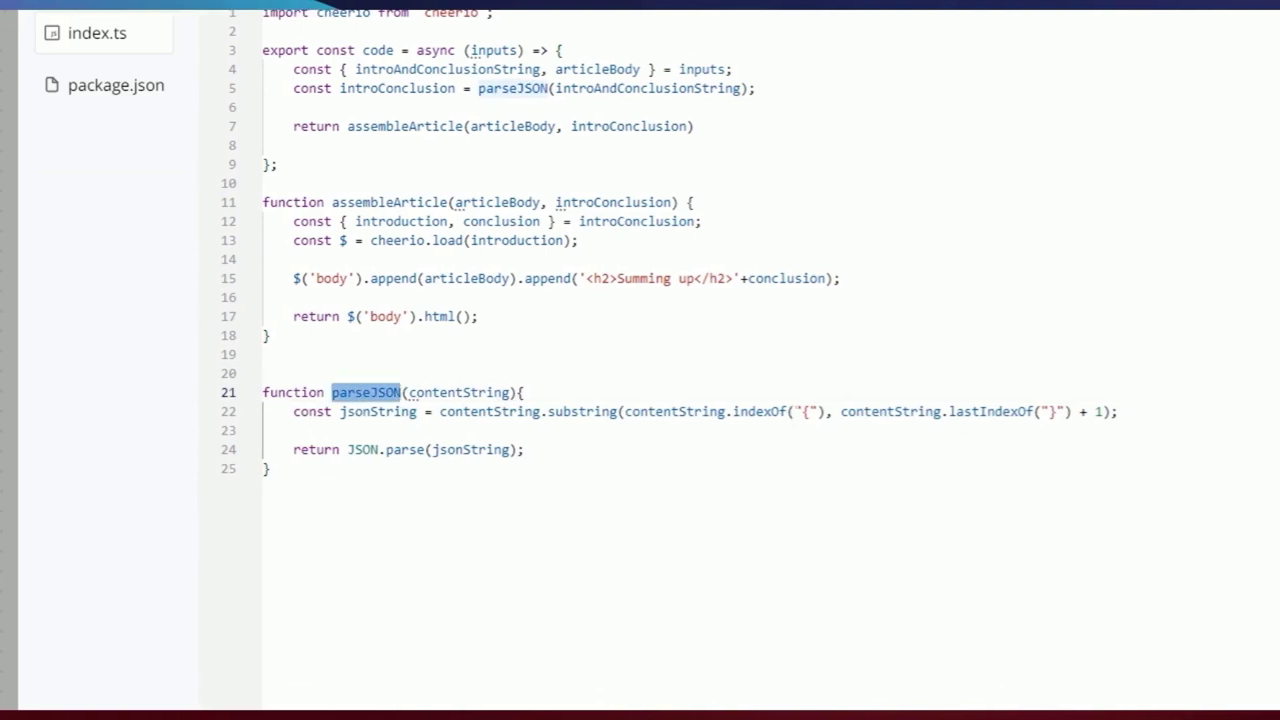
drag(795, 412, 811, 412)
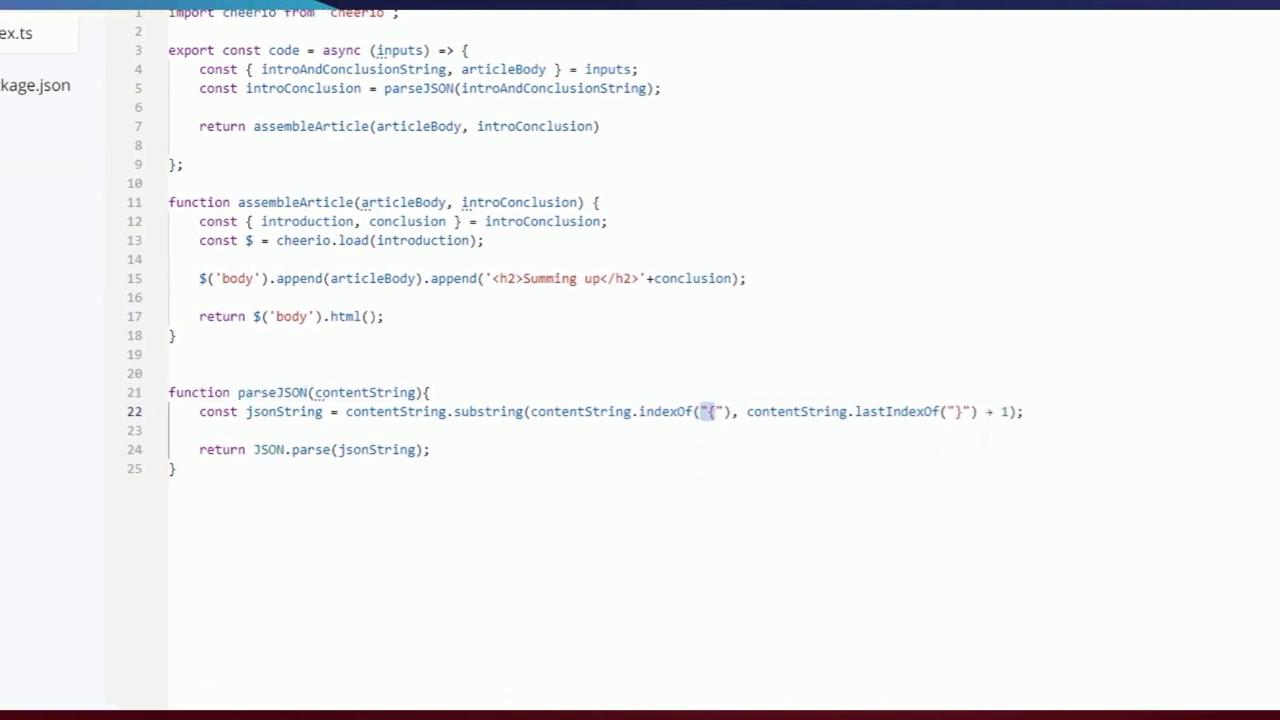
click(1048, 411)
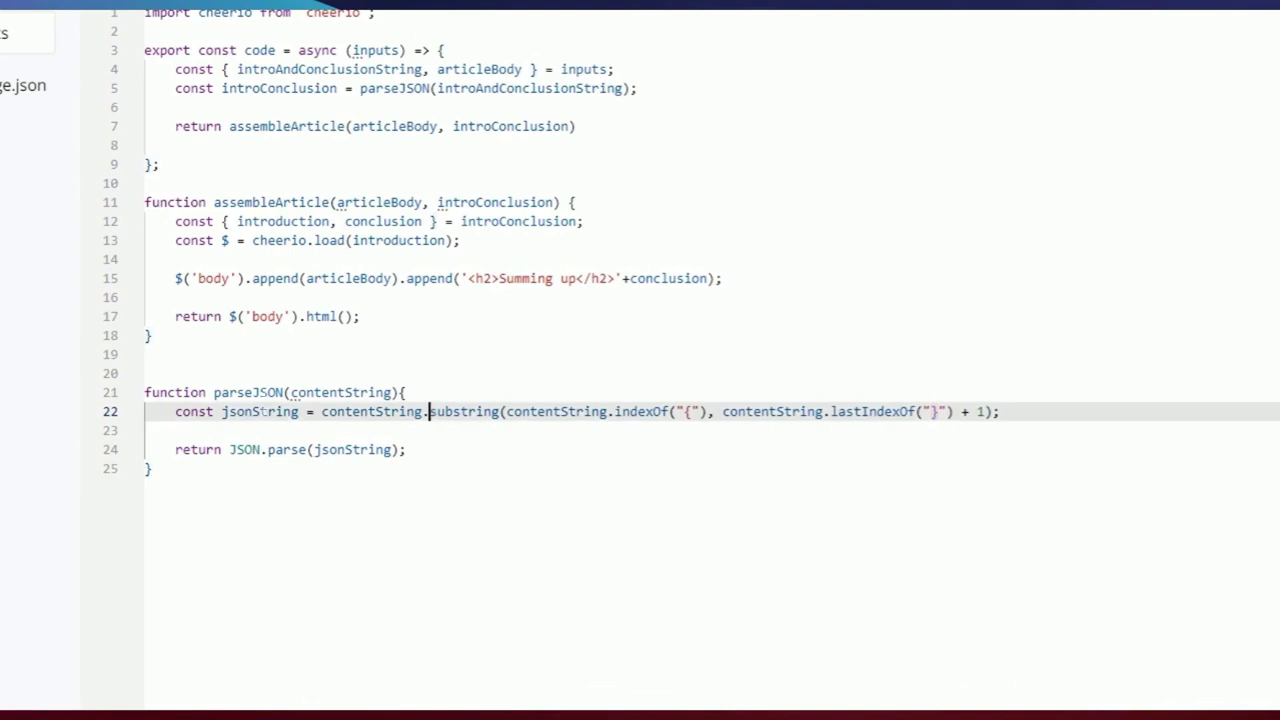
triple_click(429, 411)
drag(972, 421, 998, 412)
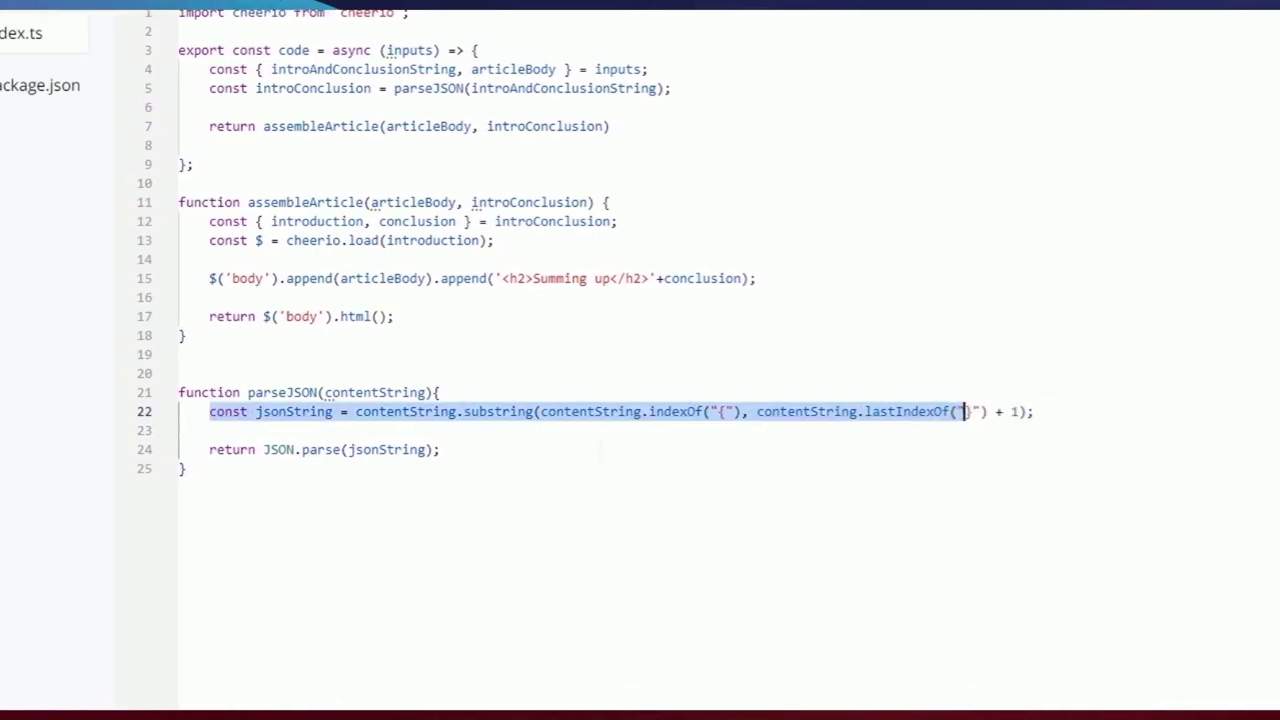
drag(474, 450, 266, 450)
click(268, 469)
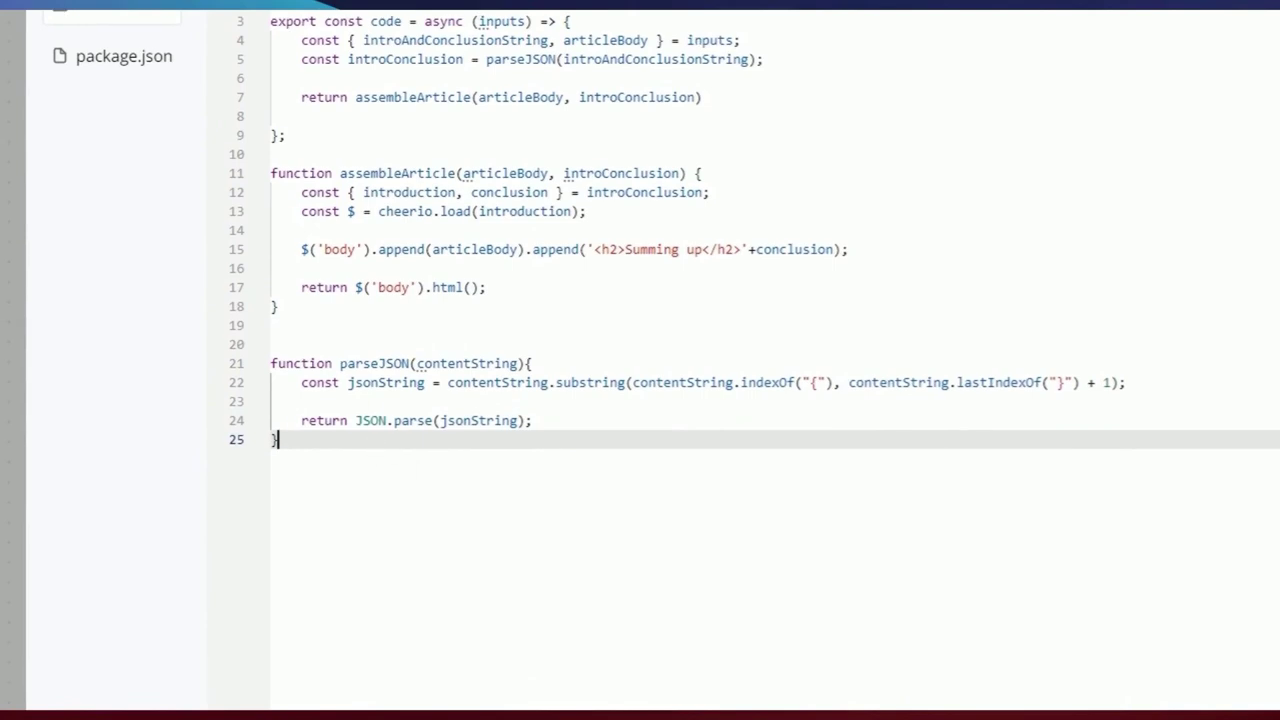
double_click(405, 59)
click(370, 196)
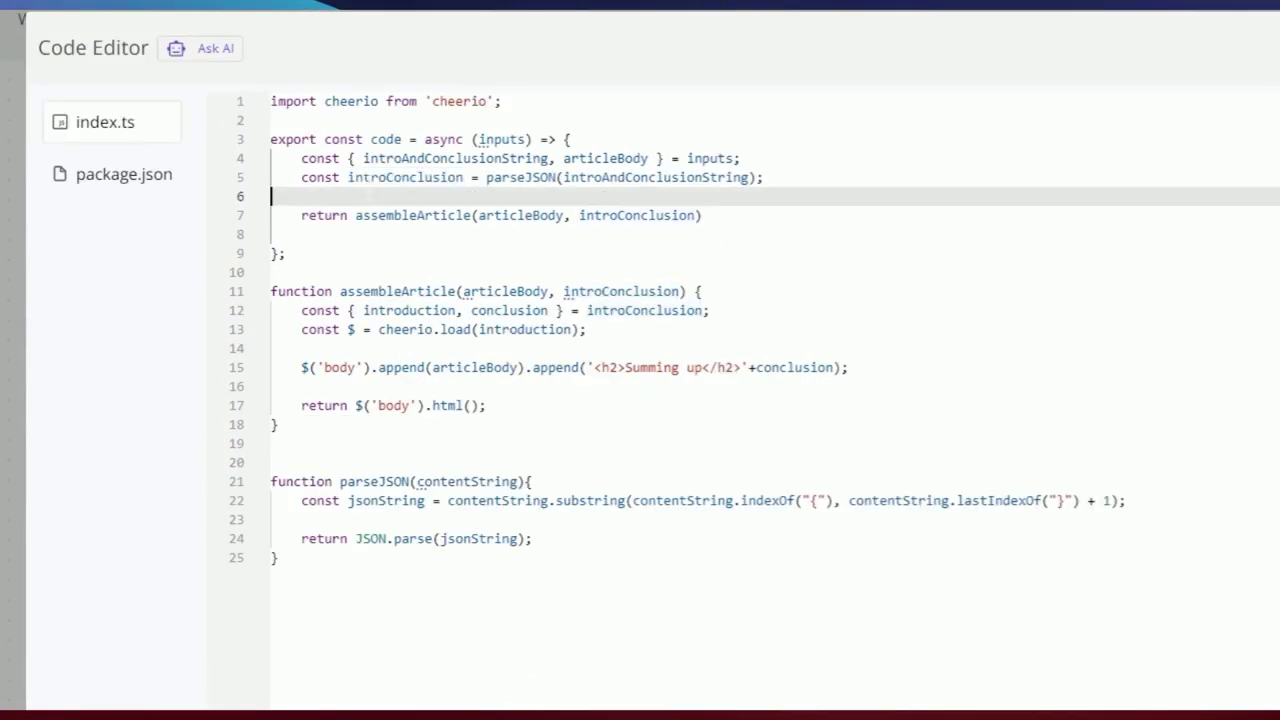
- Trace introConclusion from its parseJSON assignment into the assembleArticle call, together with the articleBody argument
double_click(380, 178)
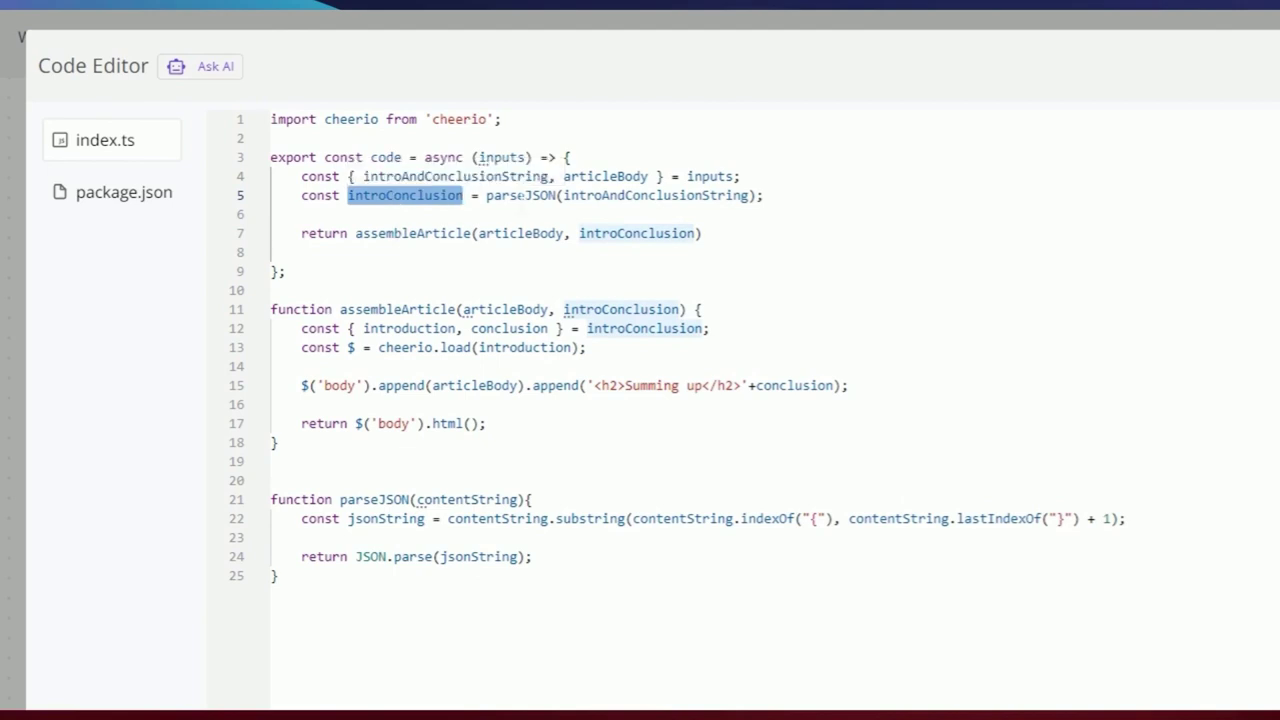
double_click(410, 233)
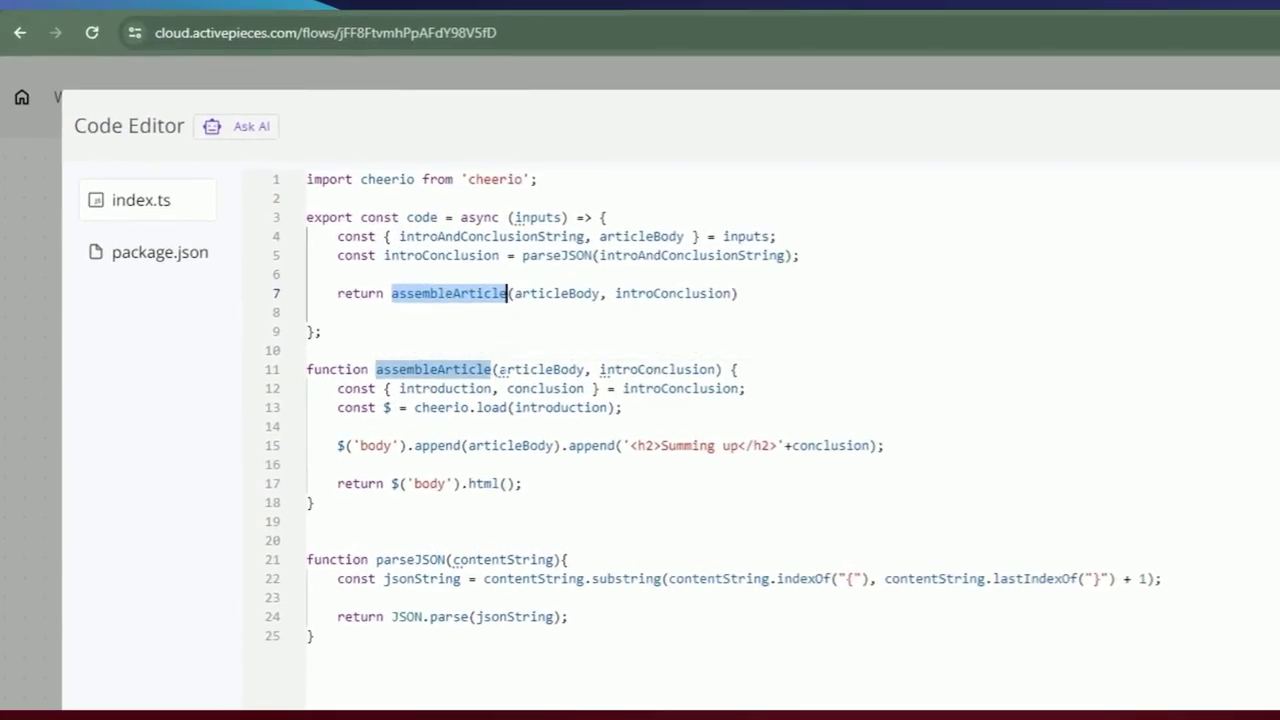
double_click(556, 293)
double_click(654, 293)
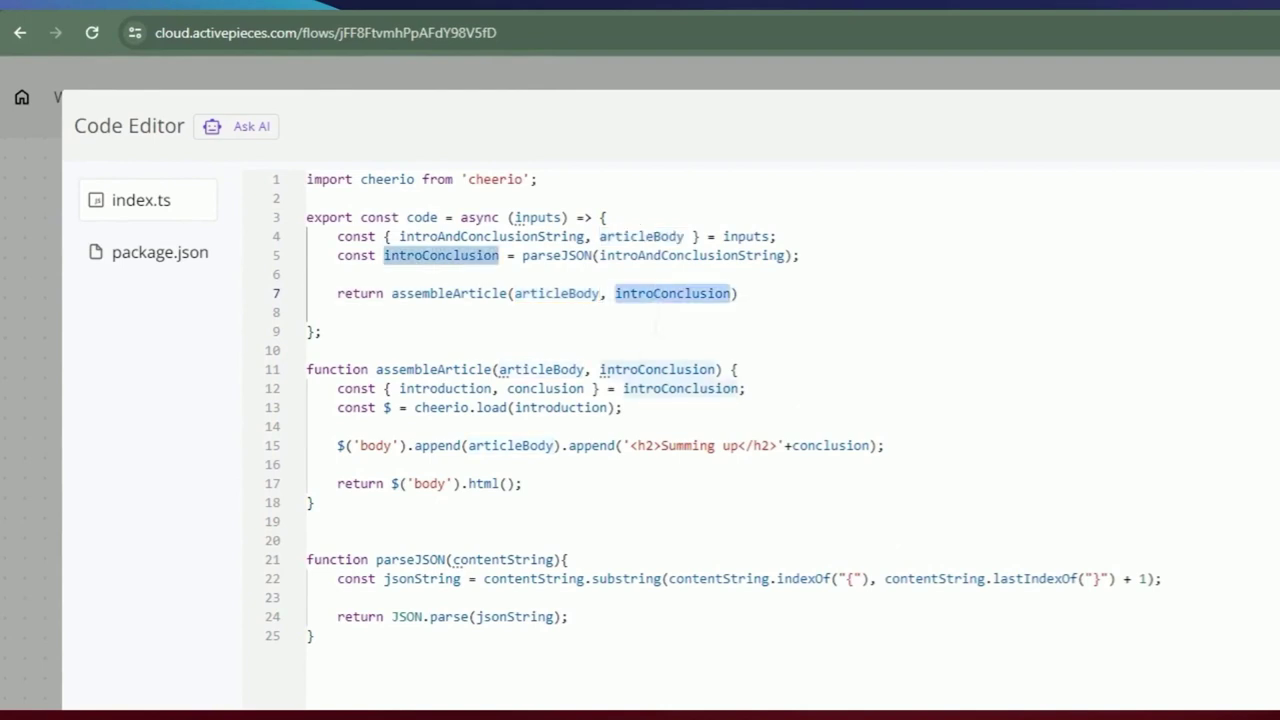
- Examine how the assembleArticle function destructures introduction and conclusion from introConclusion and loads the introduction into cheerio
click(482, 428)
click(360, 369)
double_click(434, 369)
drag(337, 388, 421, 388)
double_click(455, 388)
double_click(551, 388)
drag(339, 407, 391, 388)
double_click(560, 407)
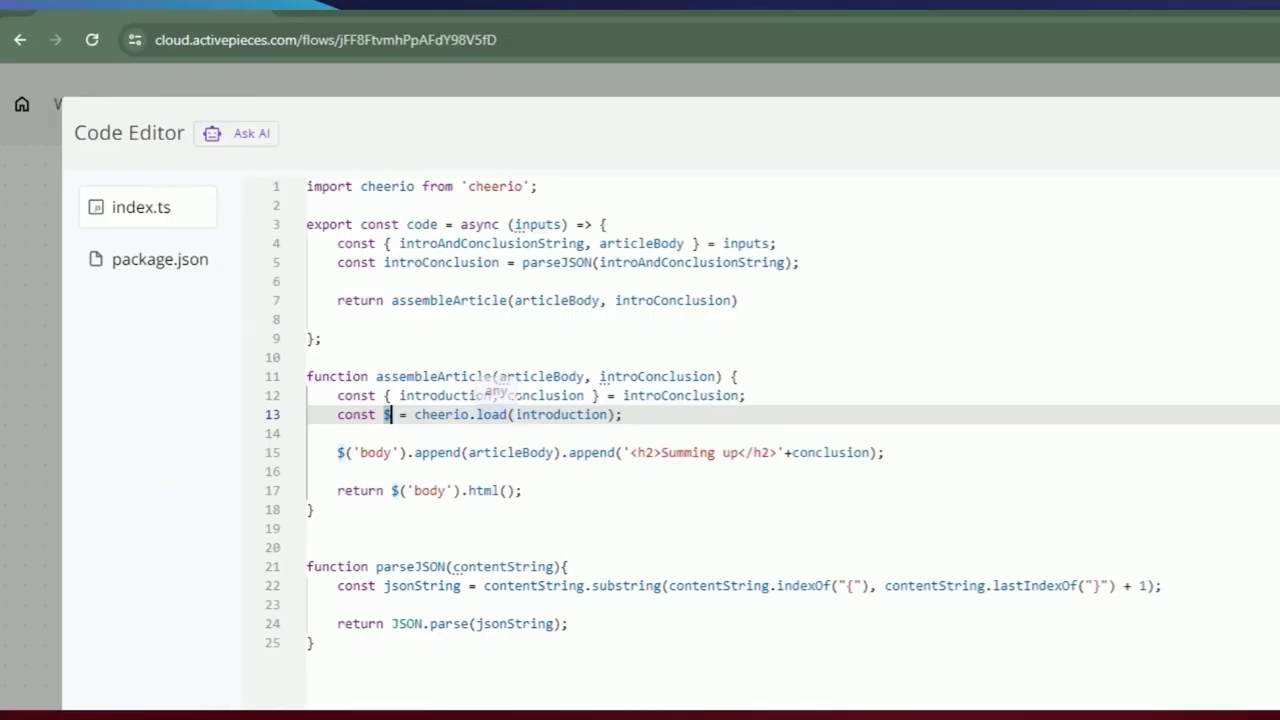
drag(653, 414, 331, 416)
click(345, 432)
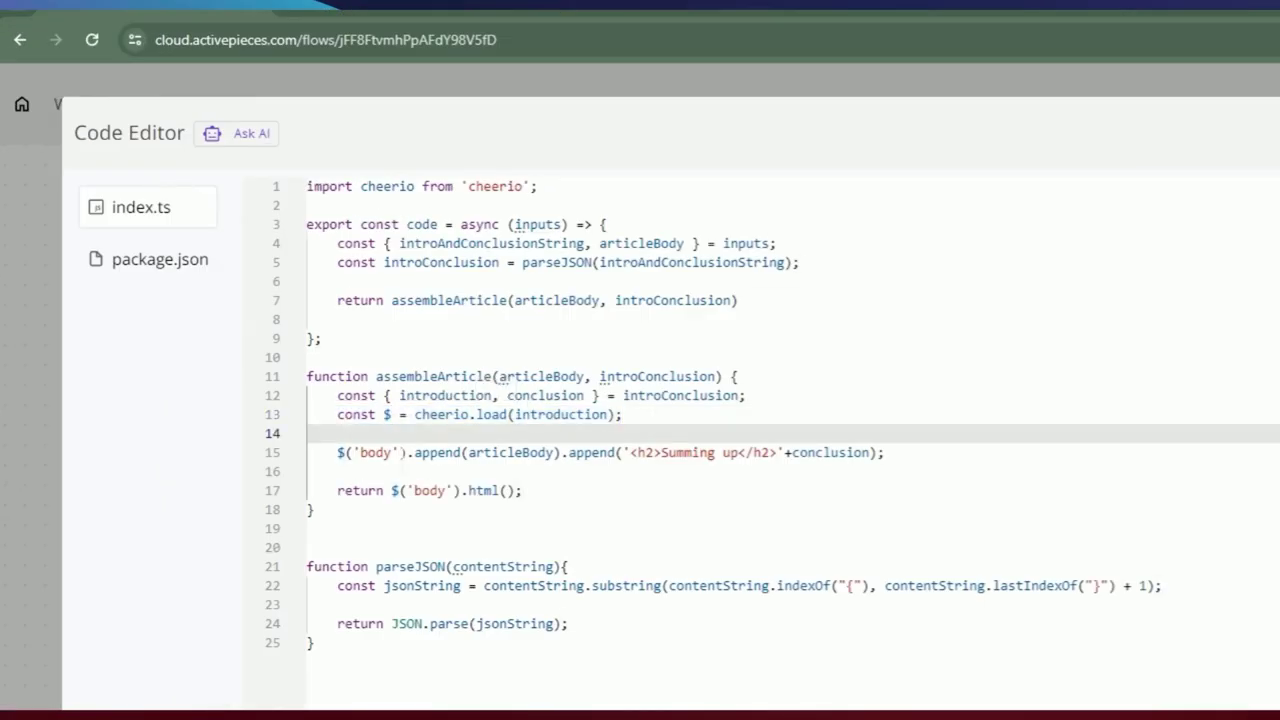
- Examine how line 15 selects the body element, appends articleBody and chains a second append call
click(396, 452)
drag(396, 452, 359, 452)
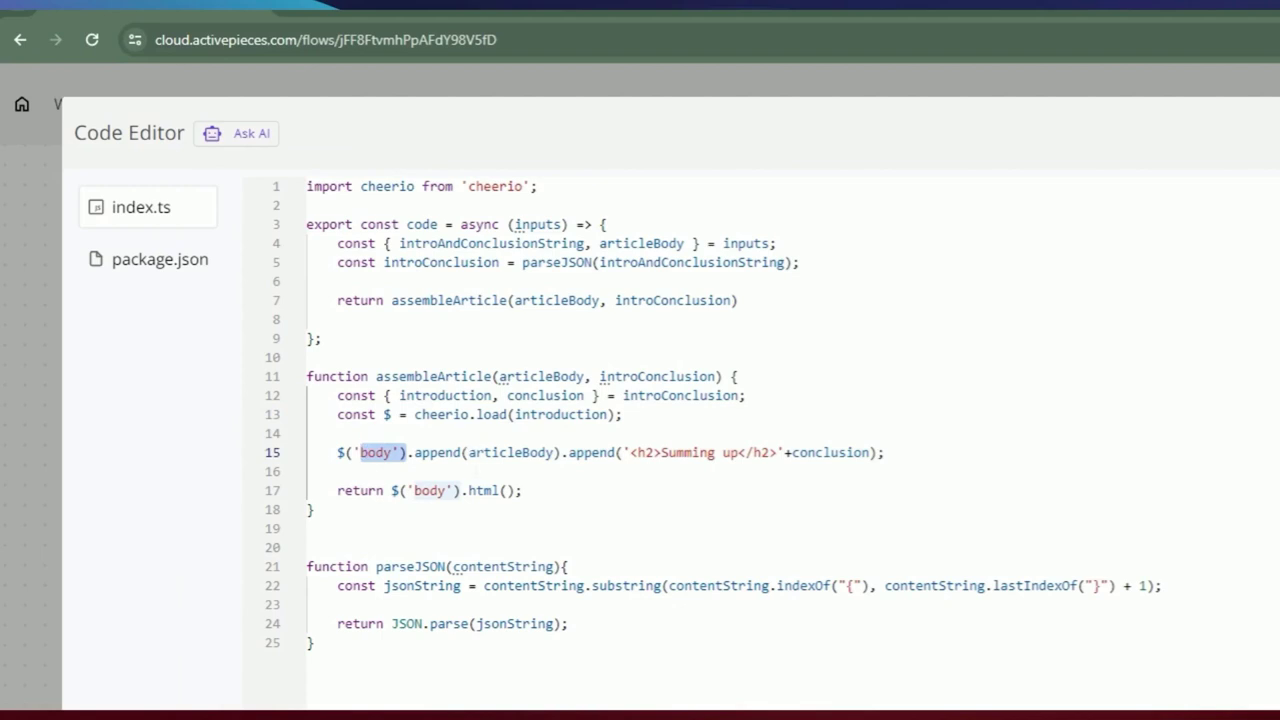
double_click(483, 452)
click(407, 453)
click(566, 471)
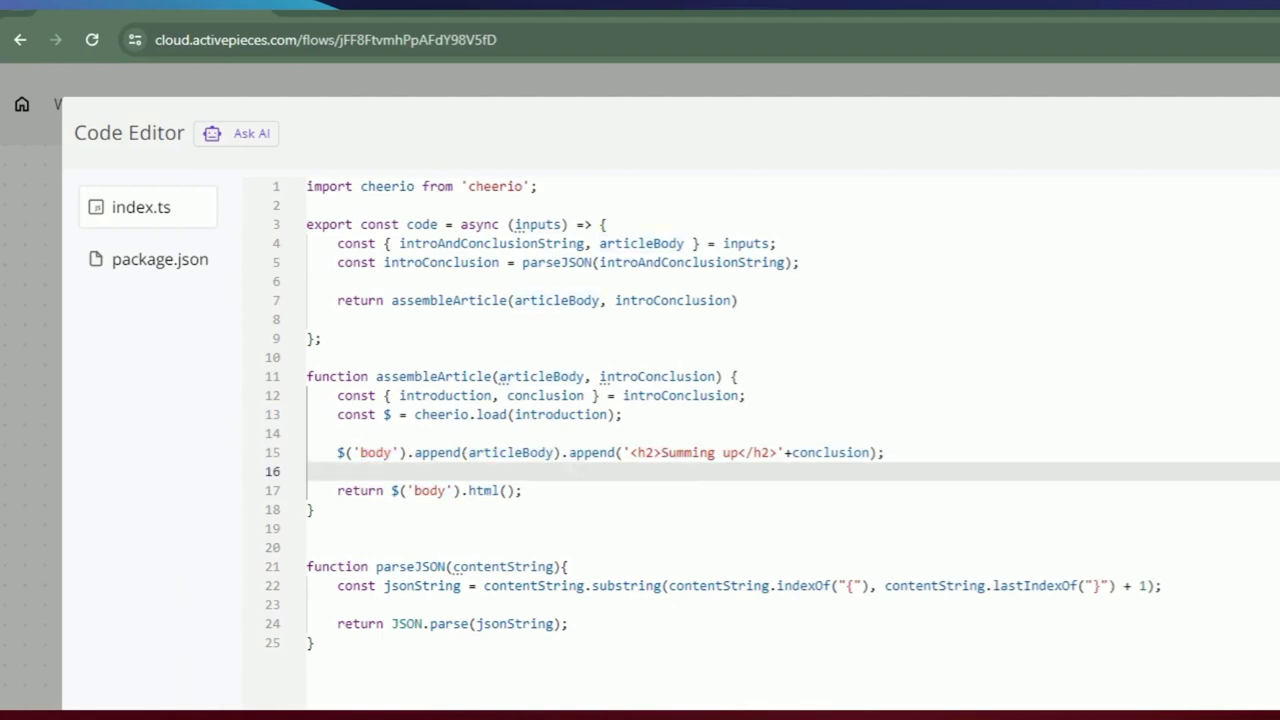
click(561, 453)
double_click(590, 453)
click(661, 453)
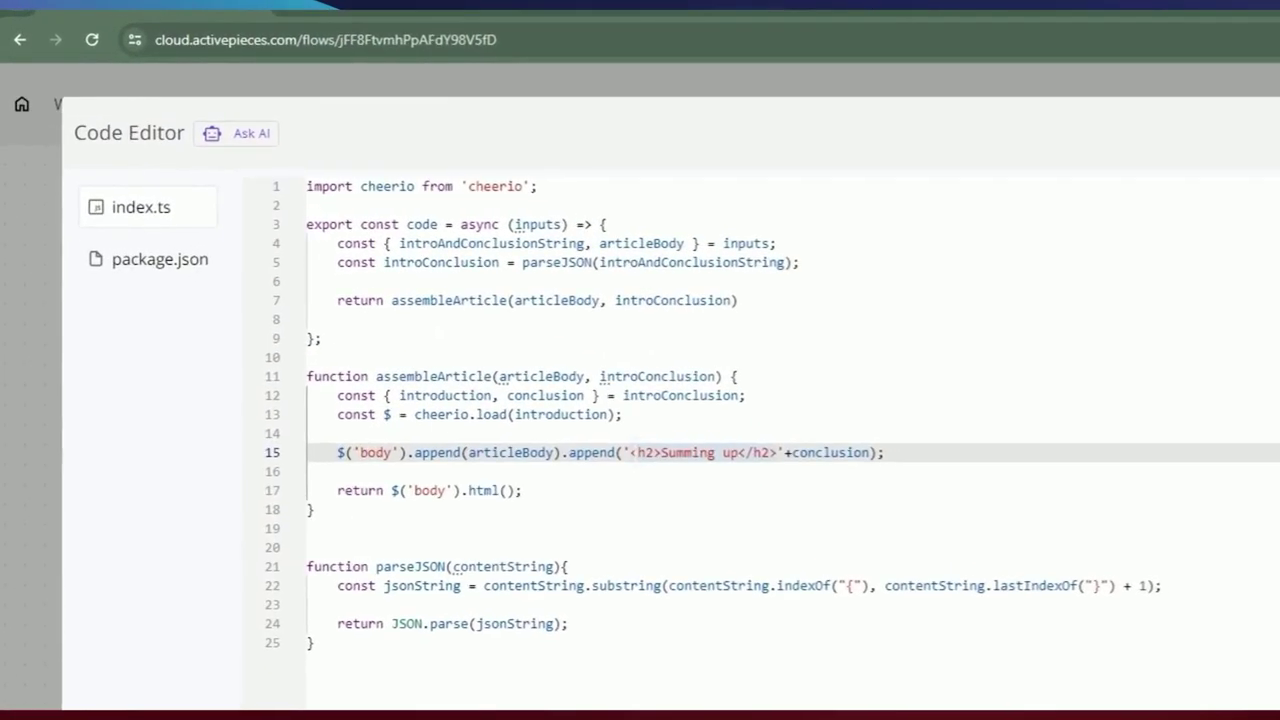
- Examine the "Summing up" h2 heading and the conclusion variable joined in the second append, and compare with the articleBody append
drag(629, 452, 769, 452)
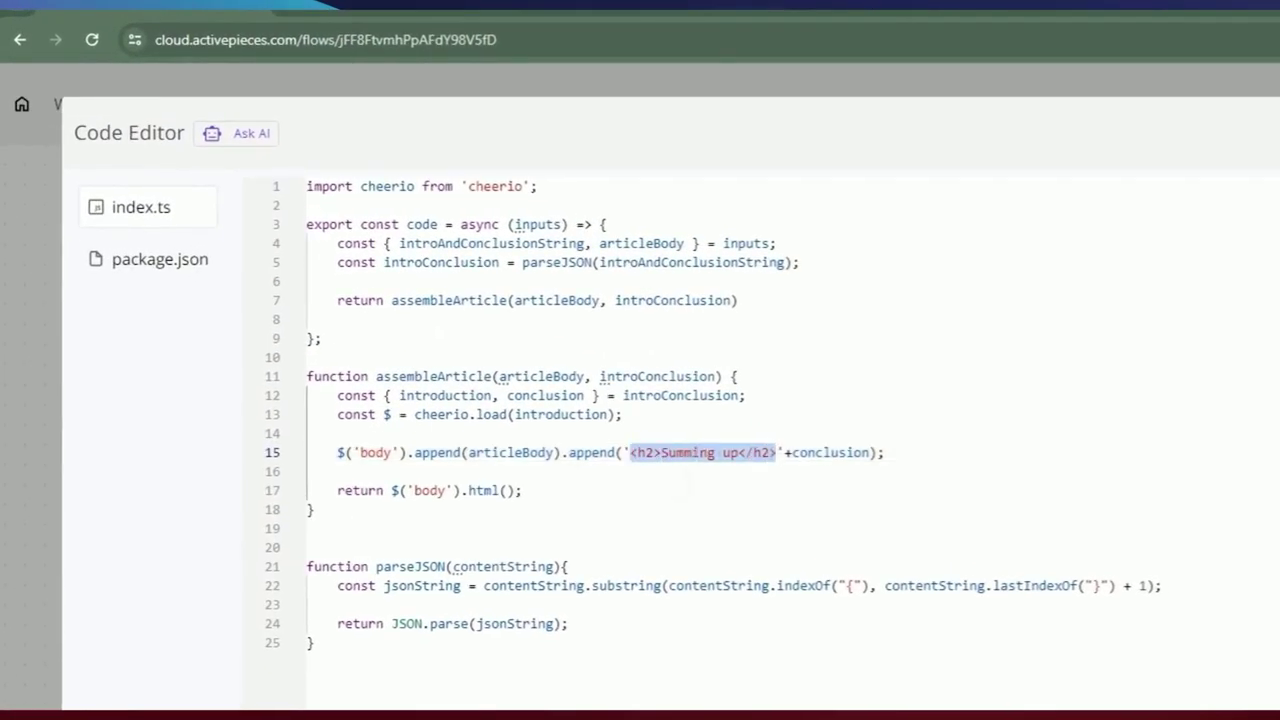
click(765, 472)
double_click(812, 453)
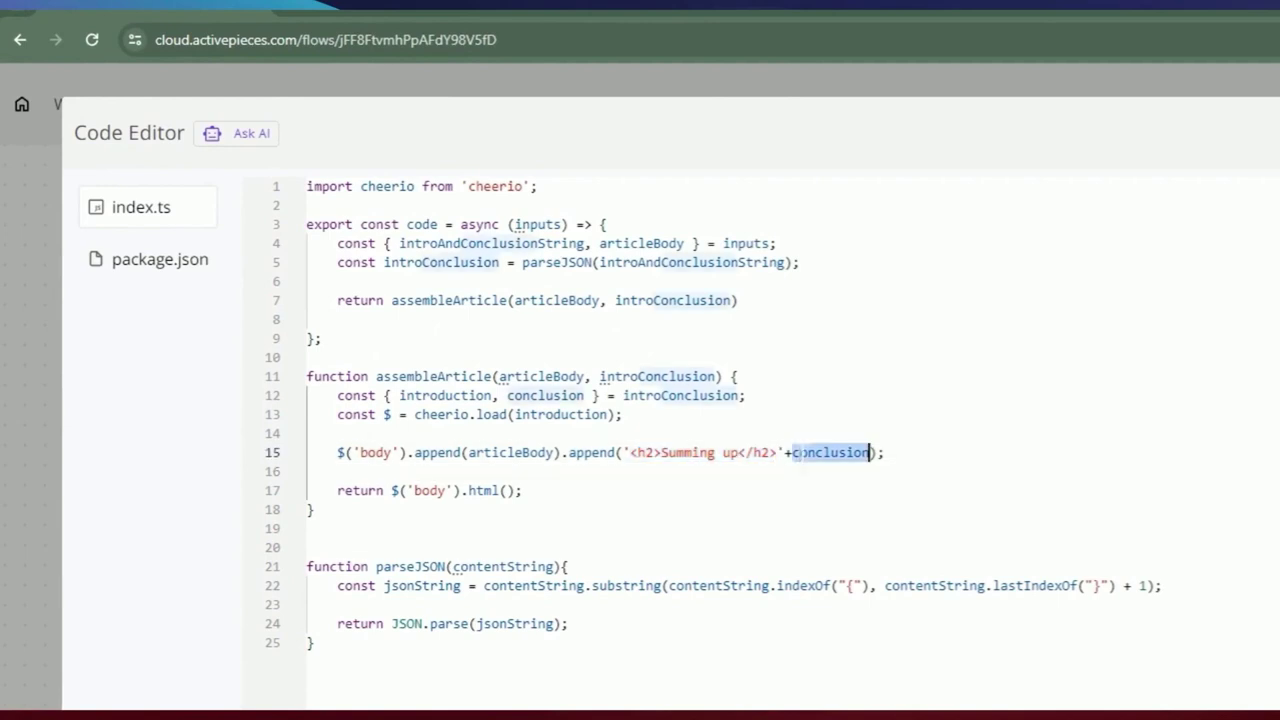
click(886, 452)
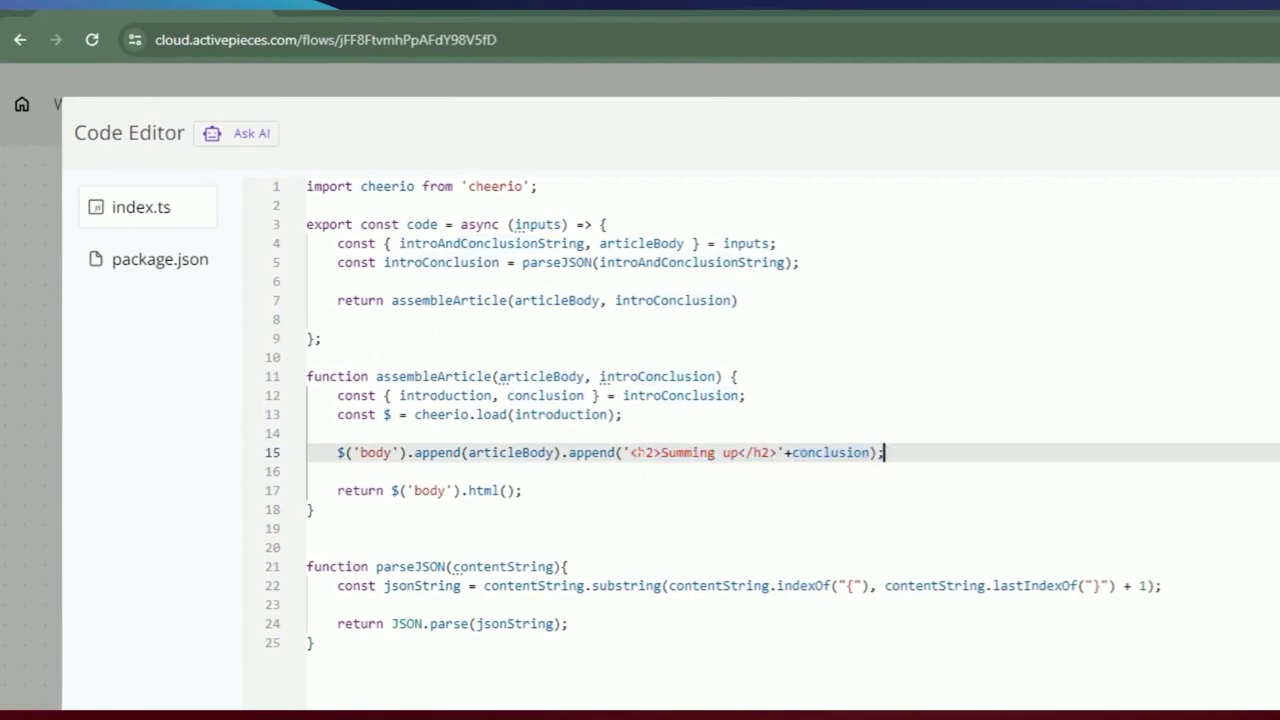
click(507, 452)
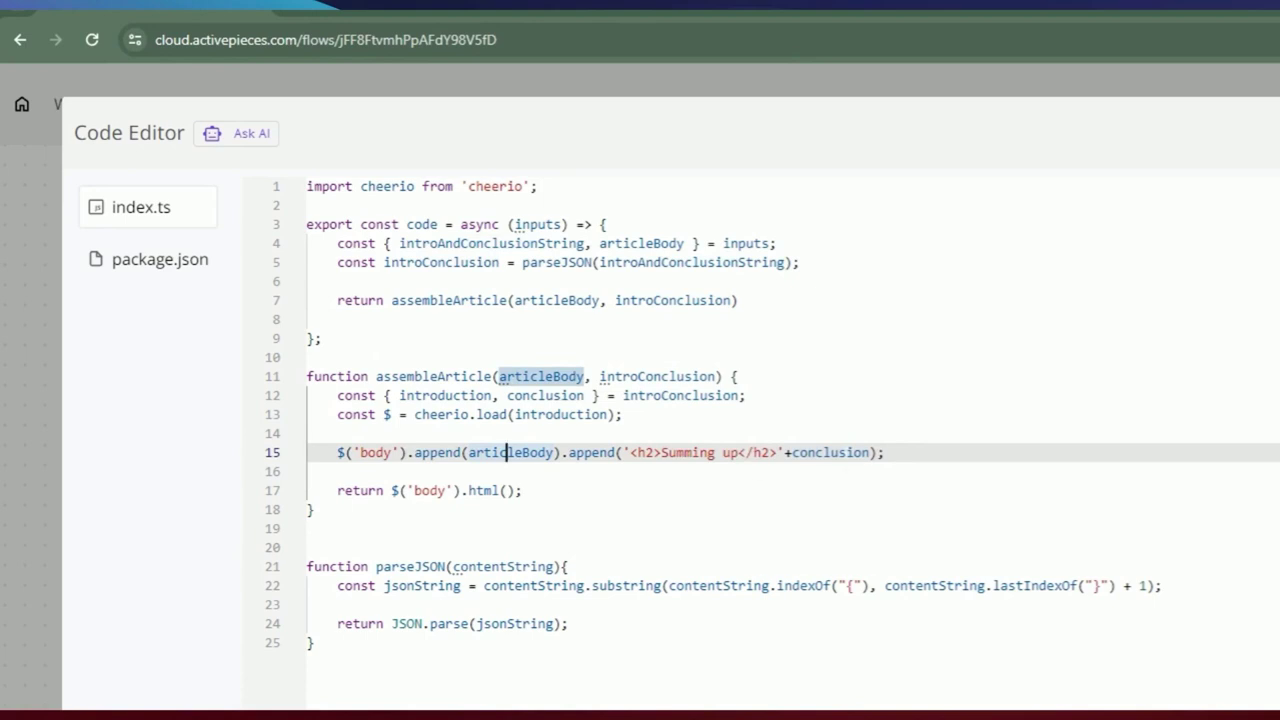
click(846, 452)
- Examine assembleArticle's return of the body HTML, leave the full Code Editor, and check the h3 headings in step 19's sample output
click(522, 490)
click(413, 490)
click(421, 474)
click(446, 490)
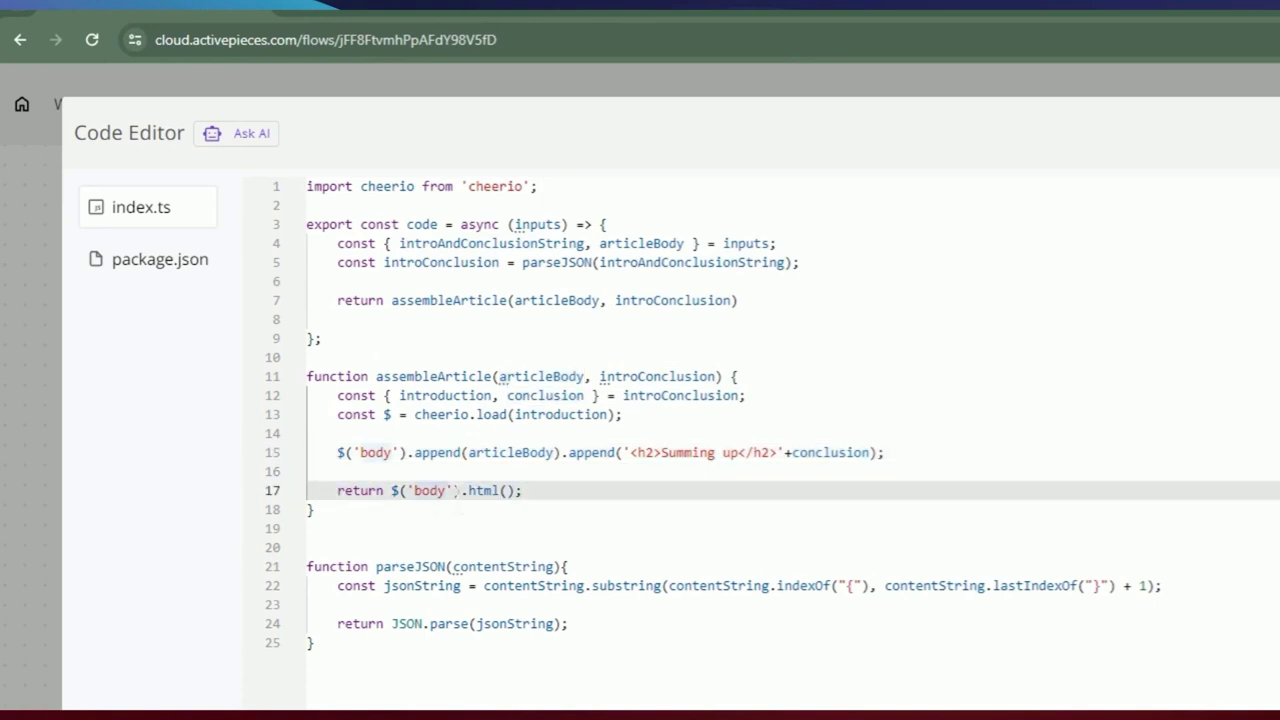
drag(462, 490, 384, 490)
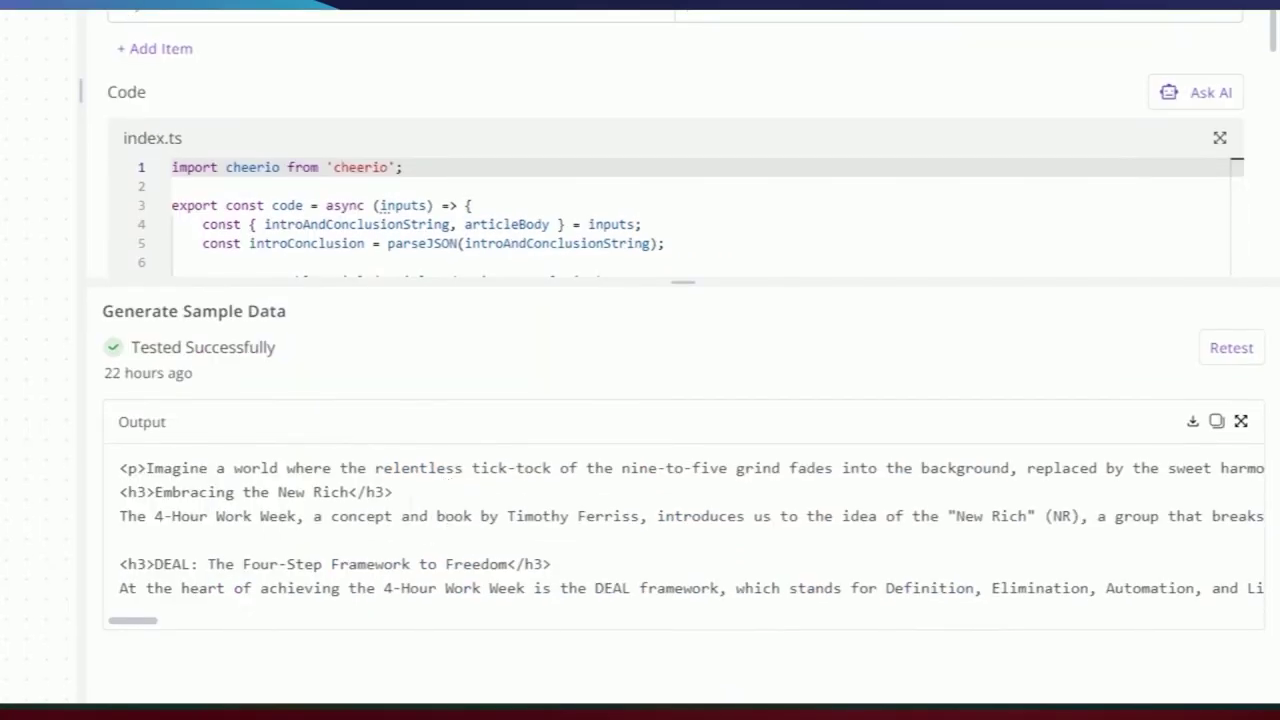
double_click(137, 491)
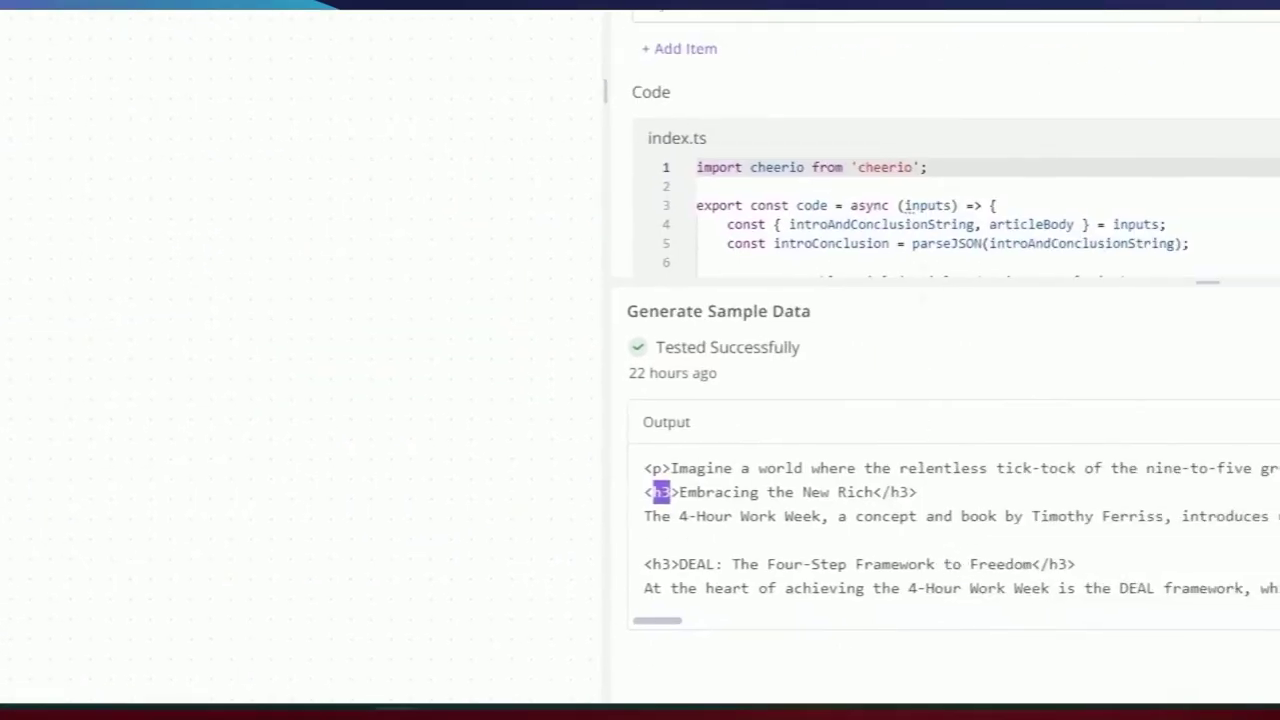
click(678, 606)
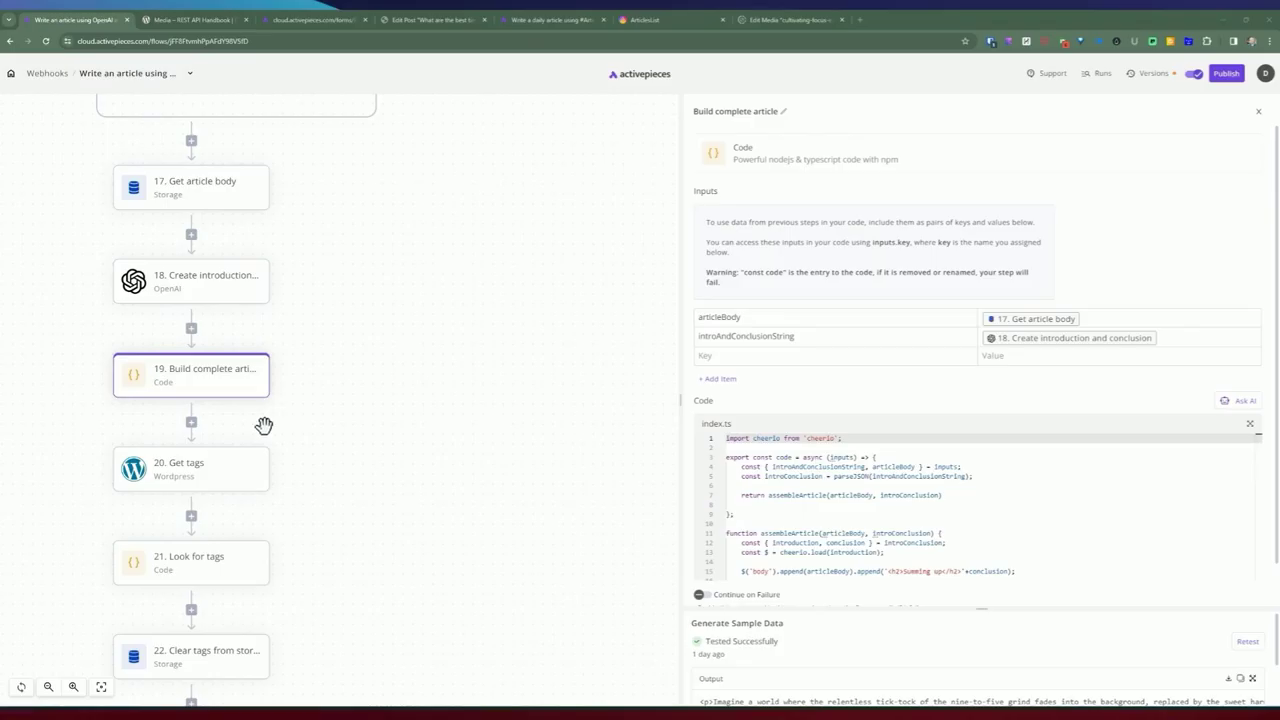
- Open step 20, Get tags, and review the available WordPress actions, keeping Custom API Call
scroll(210, 462, down, 1)
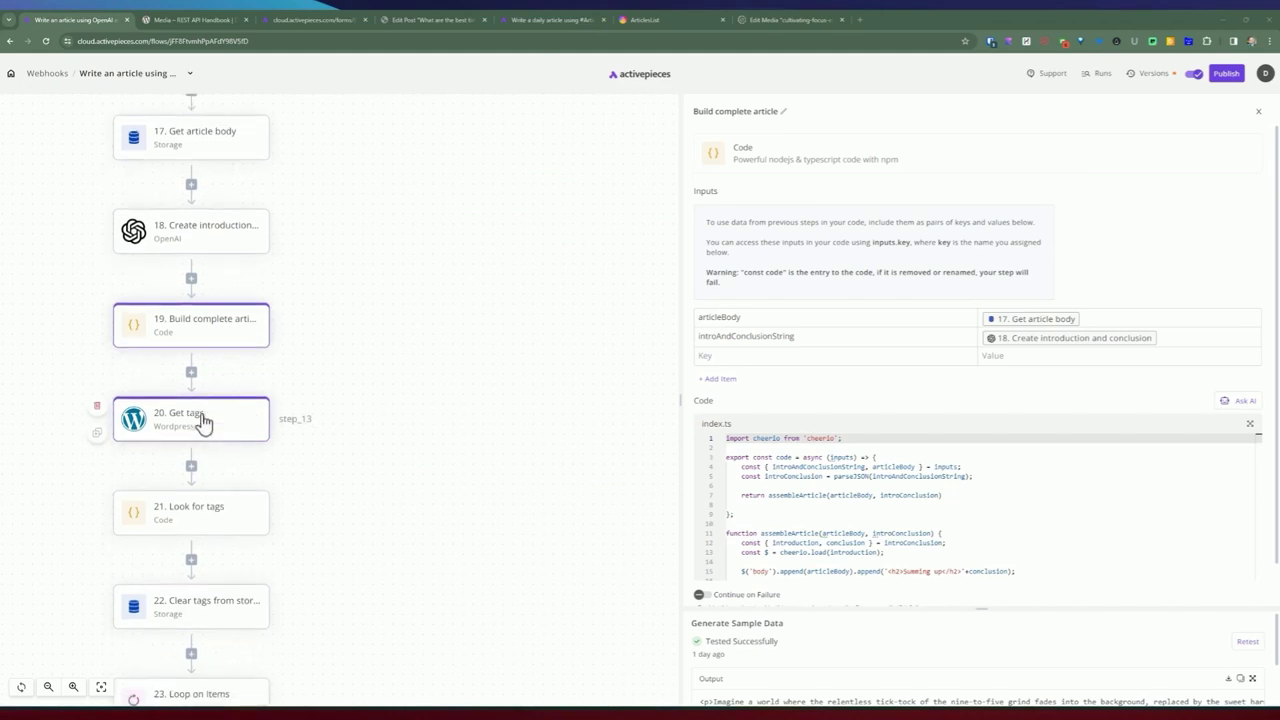
click(205, 420)
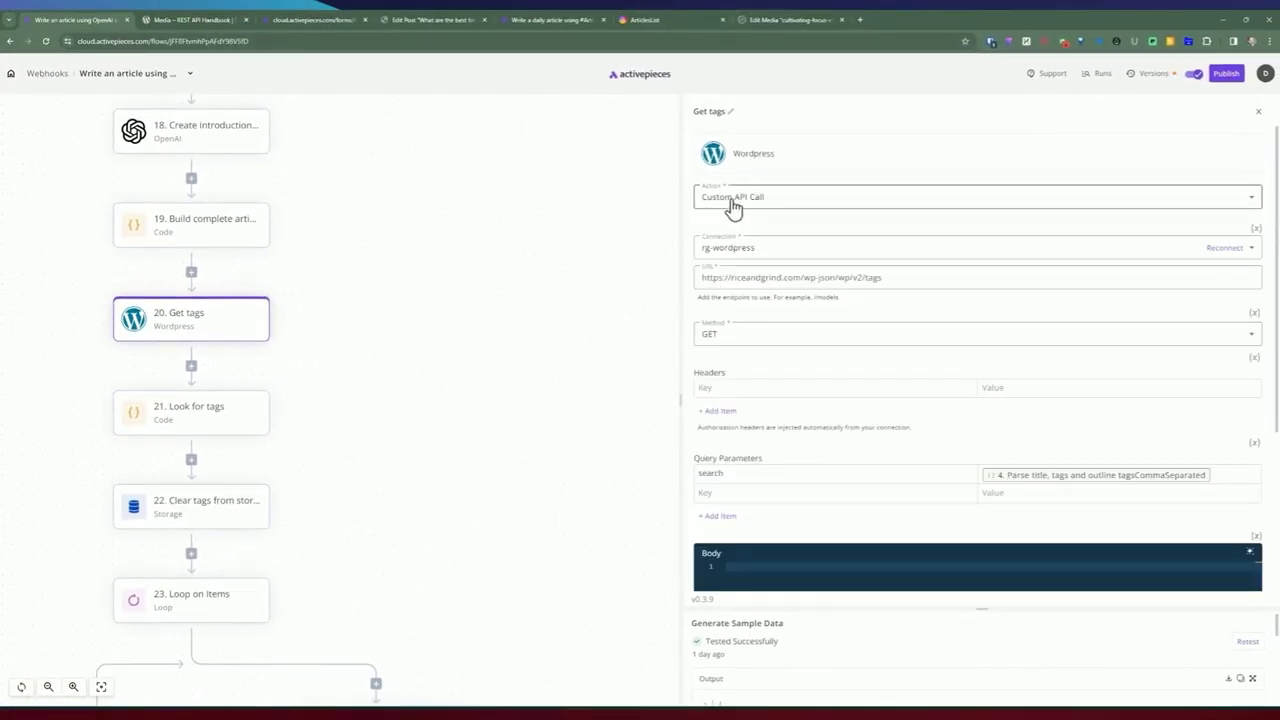
click(733, 206)
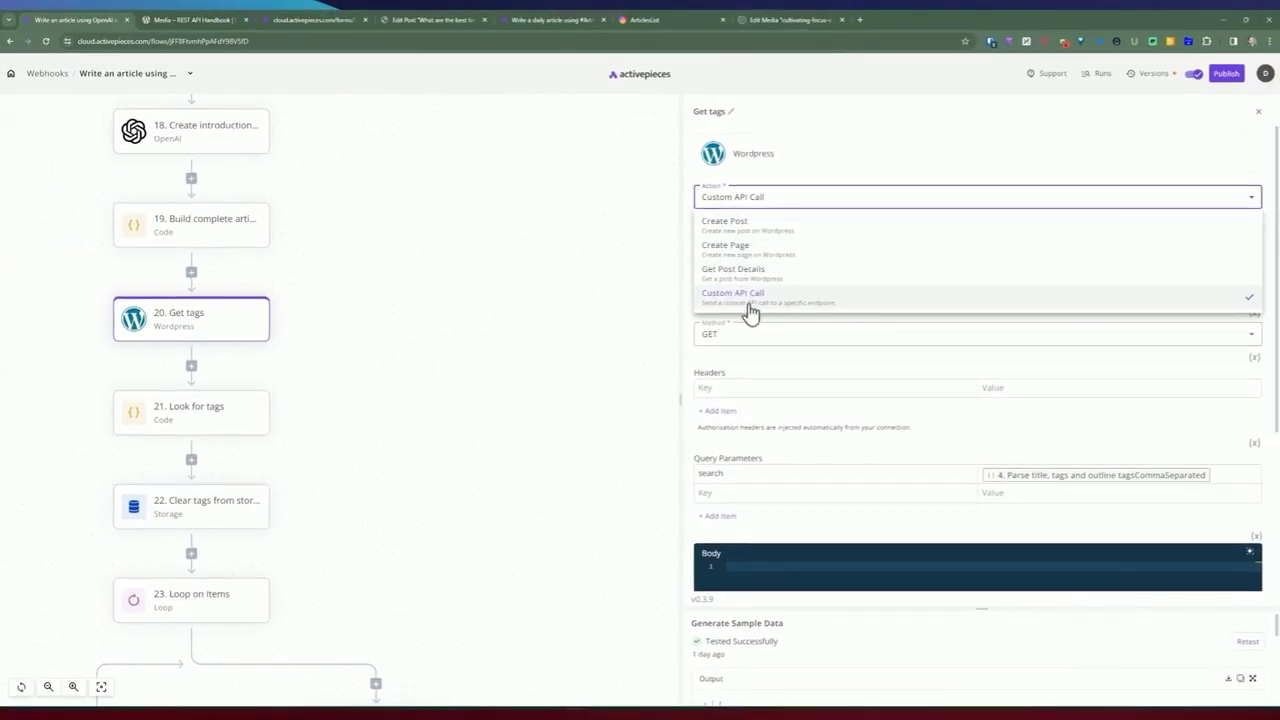
click(770, 166)
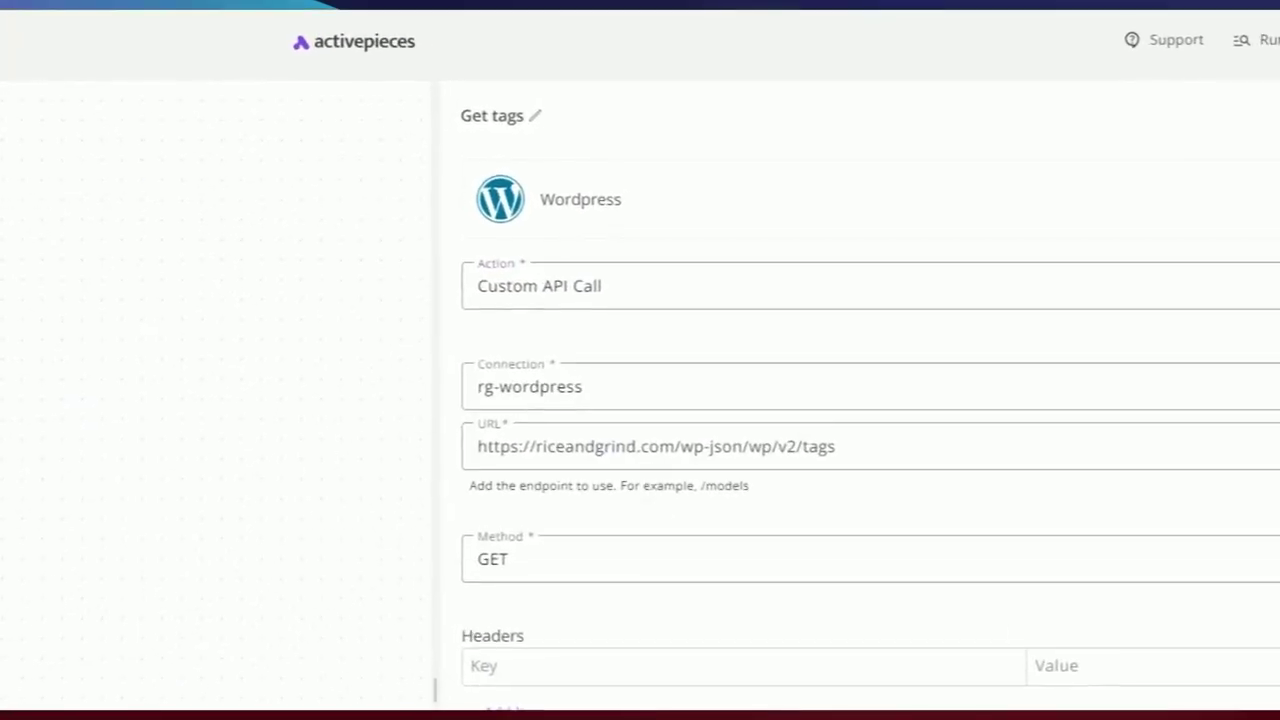
- Examine the domain, wp-json and version parts of the Get tags URL, and review the step's remaining request settings
click(905, 279)
drag(838, 447, 471, 449)
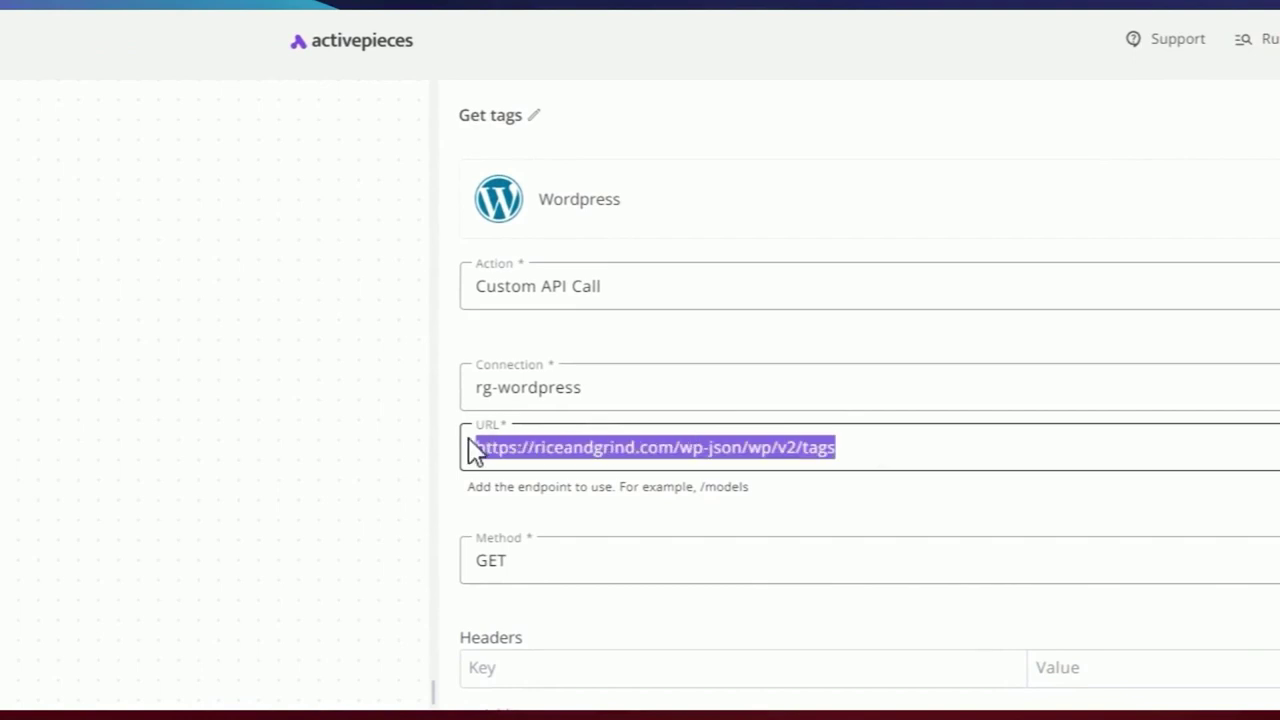
click(583, 447)
drag(492, 447, 405, 430)
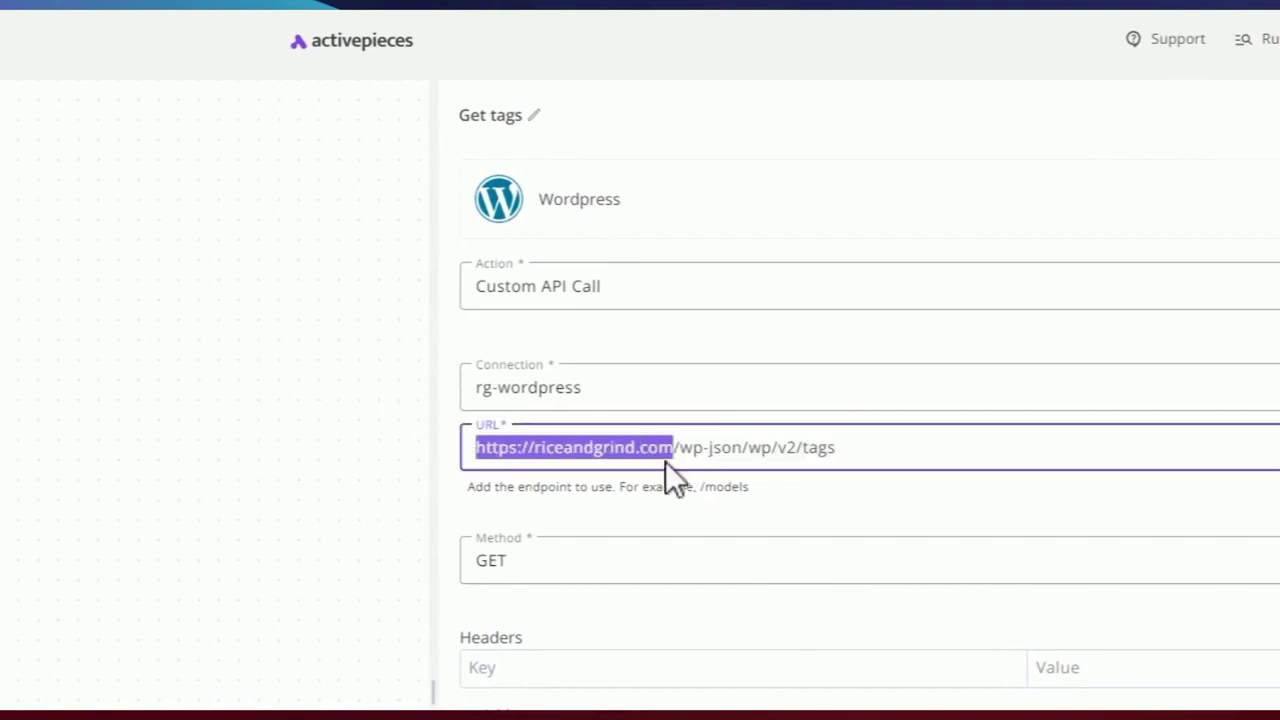
click(675, 447)
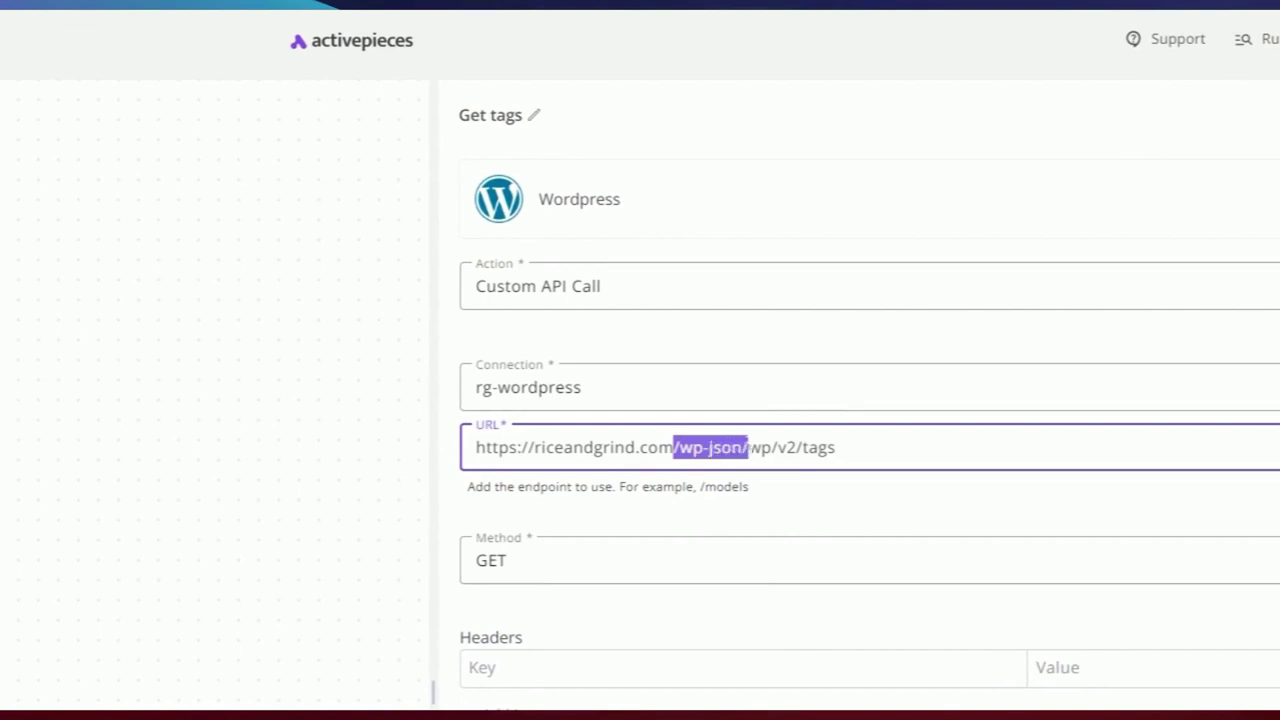
click(796, 447)
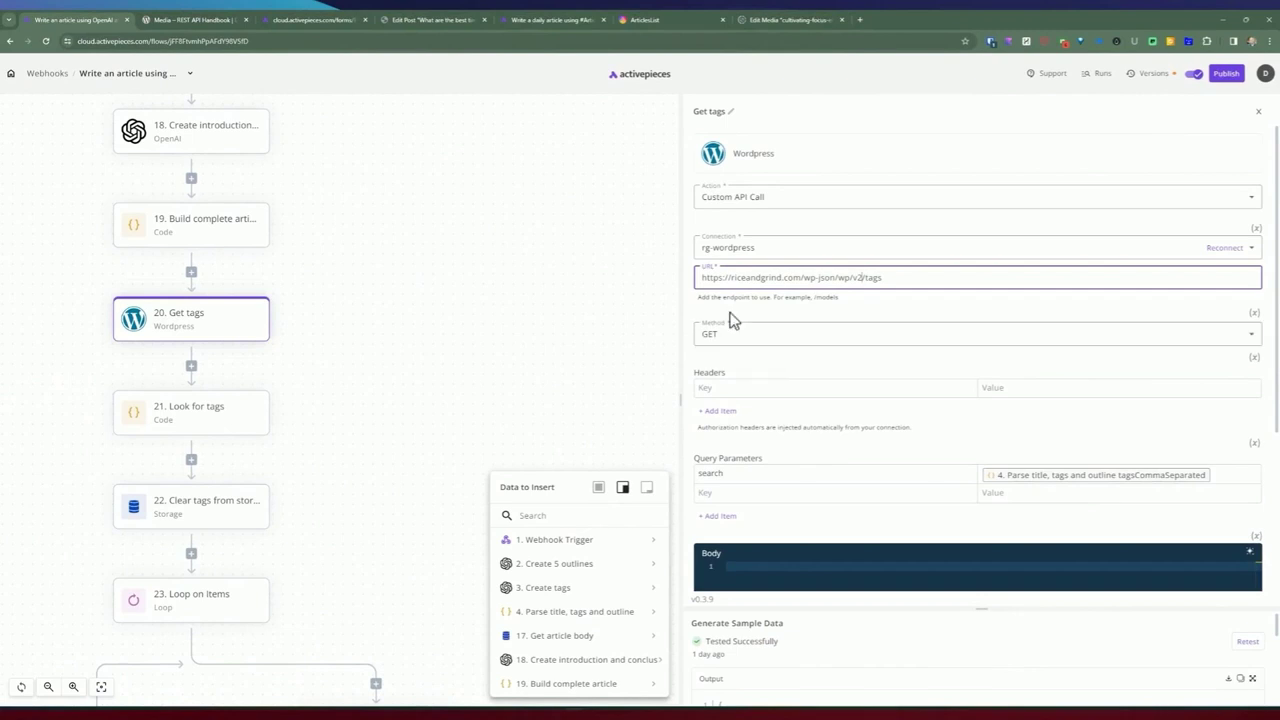
scroll(730, 318, down, 1)
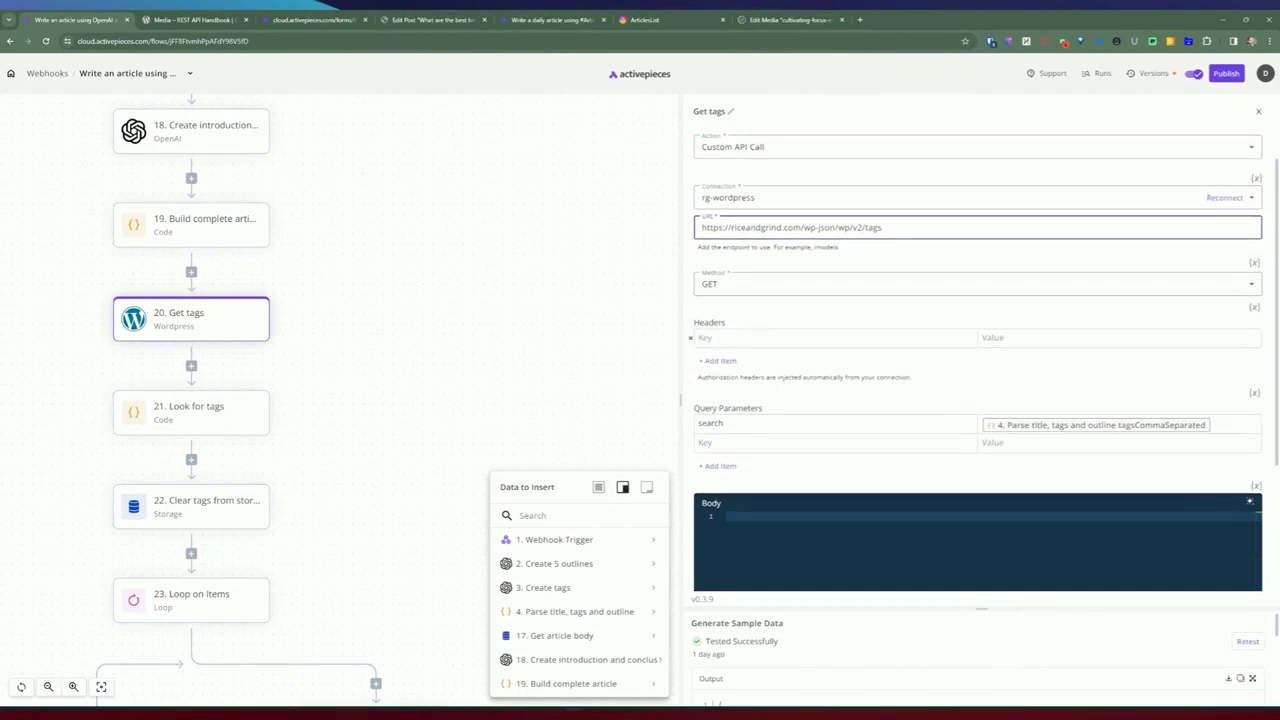
scroll(720, 373, down, 1)
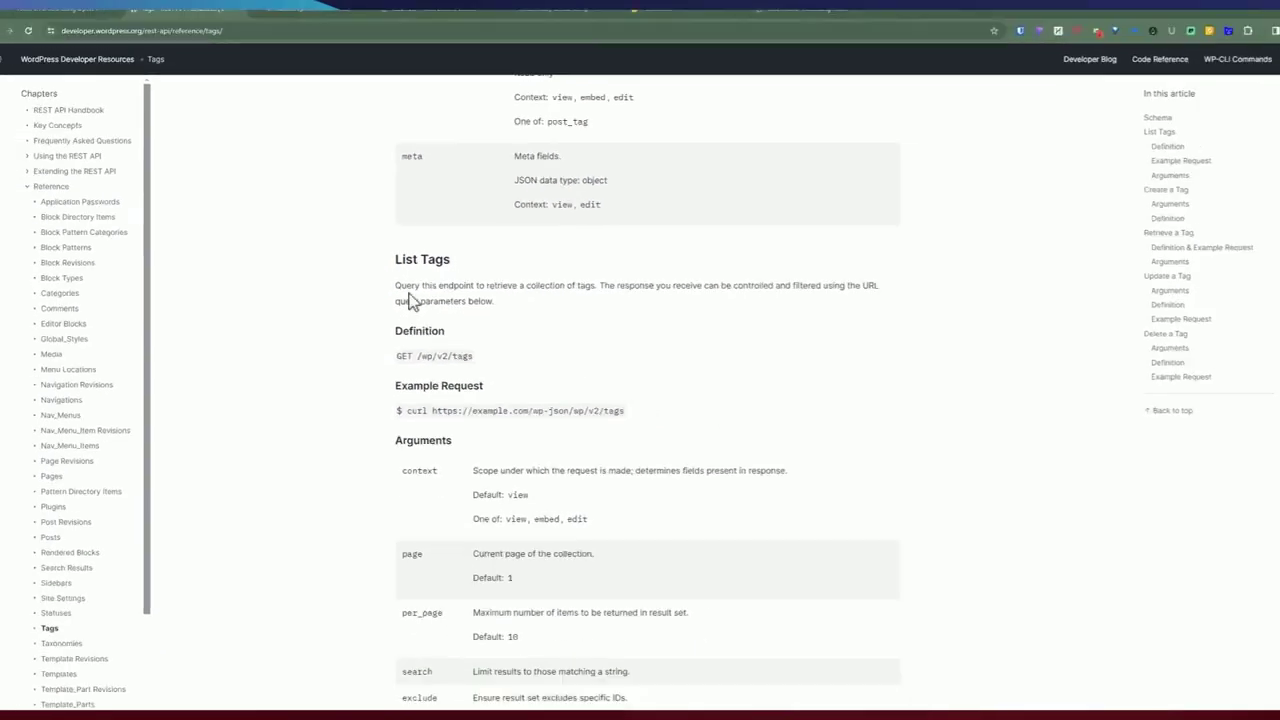
- In the WordPress REST API Tags reference, examine the List Tags description, its endpoint definition and the example request URL
drag(398, 284, 466, 298)
click(472, 355)
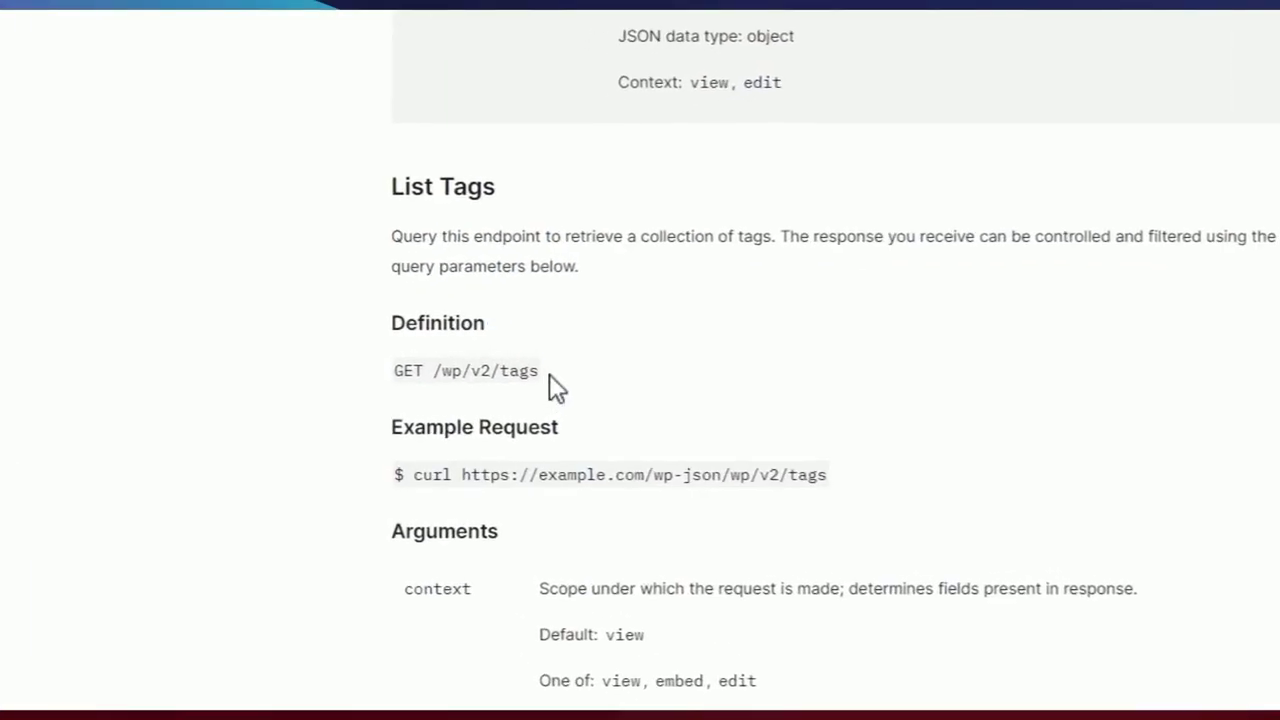
drag(549, 374, 463, 382)
click(637, 464)
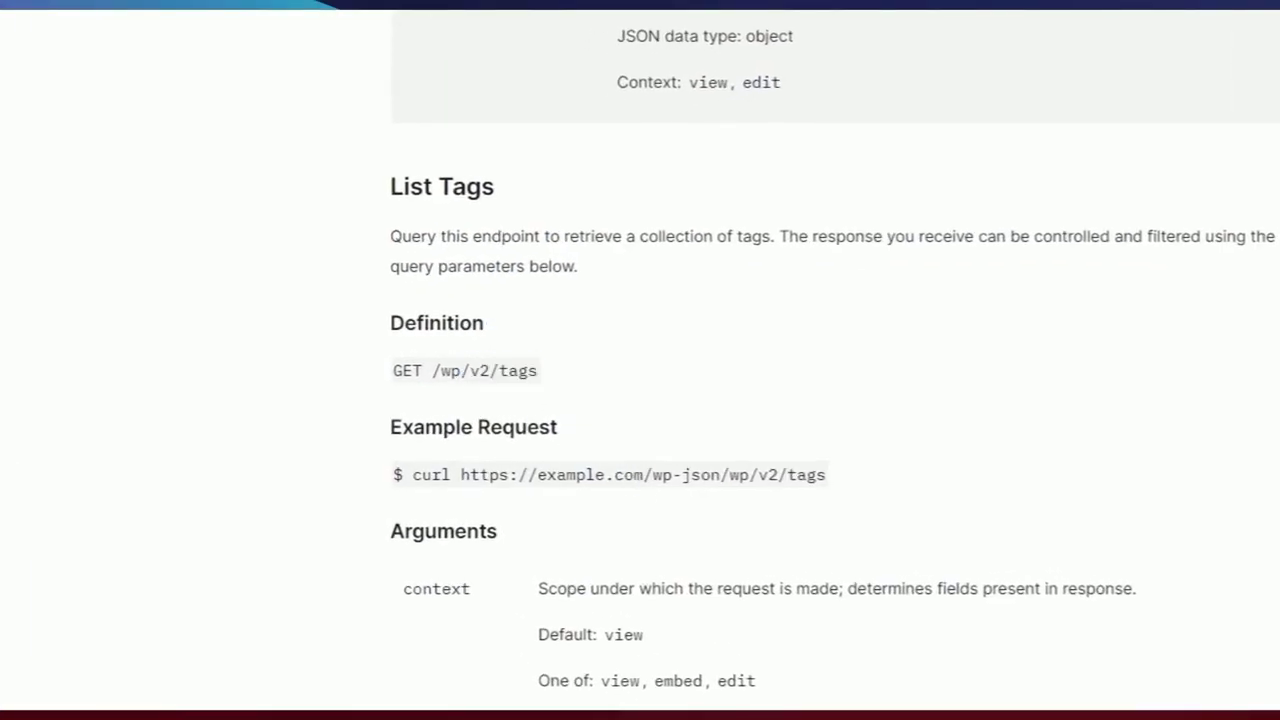
drag(463, 474, 823, 500)
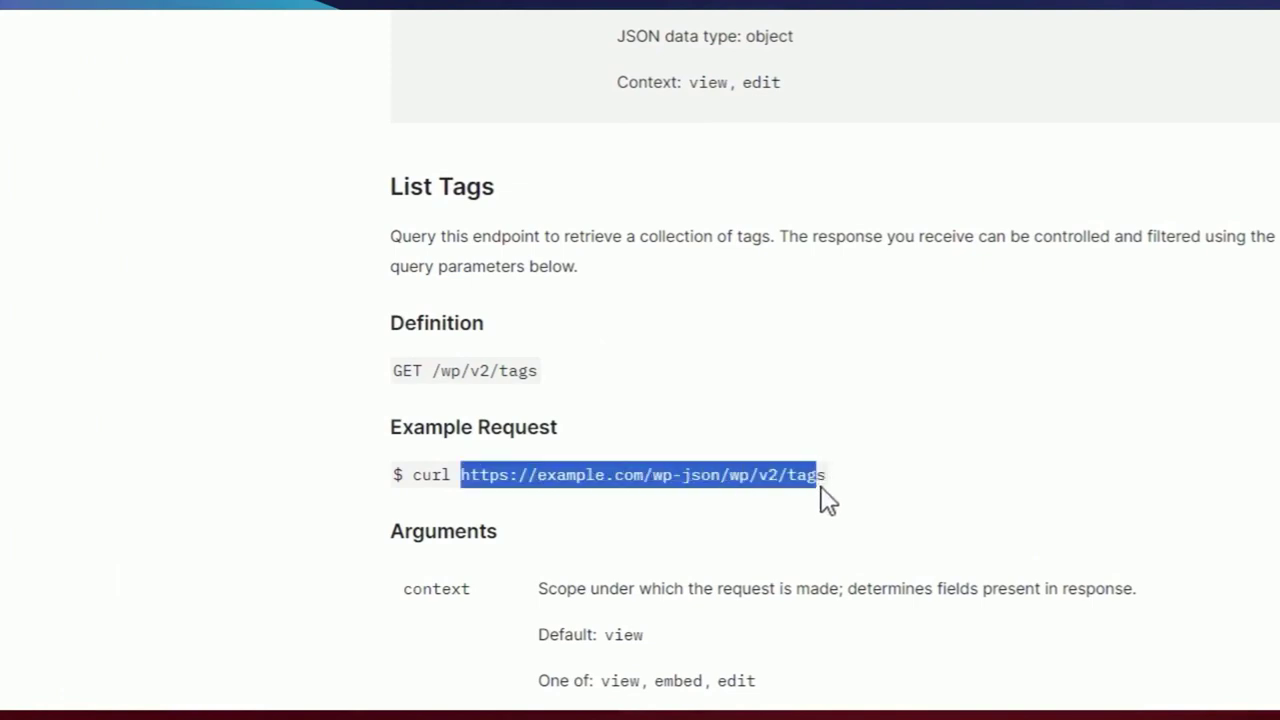
click(823, 500)
drag(641, 474, 546, 474)
click(546, 474)
drag(652, 474, 810, 478)
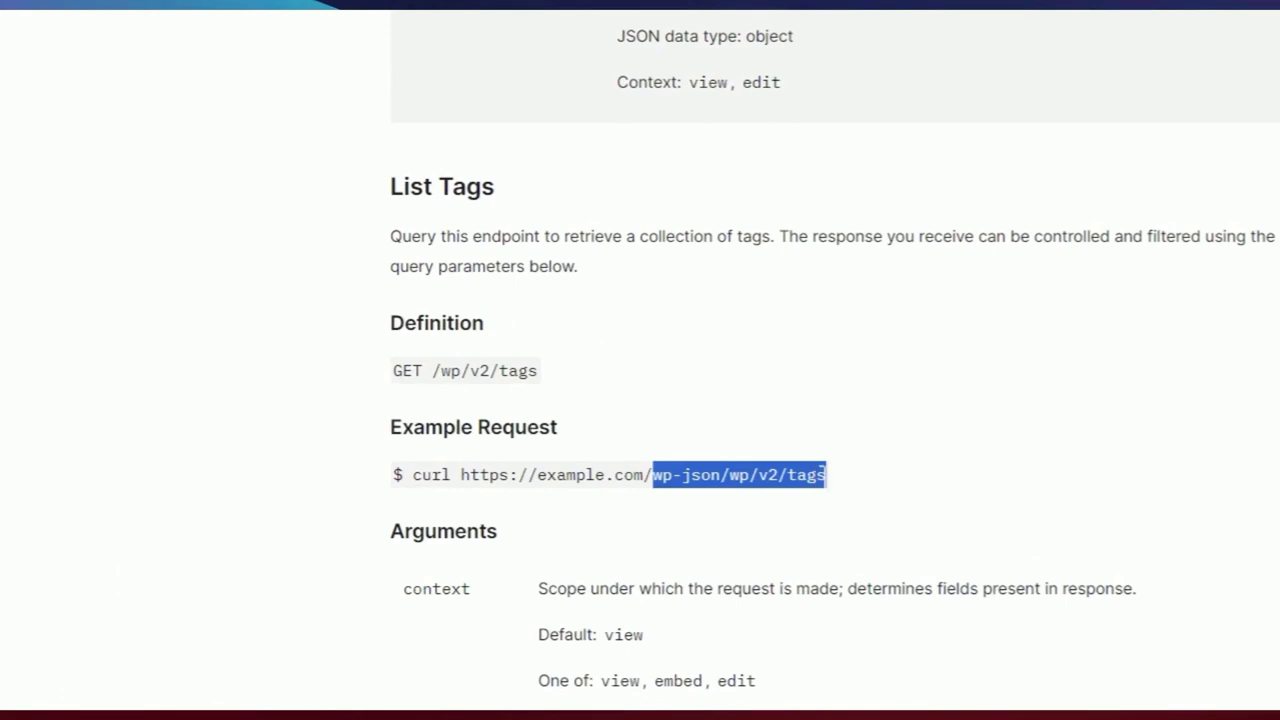
- Read through the List Tags arguments, including page, per_page and search
scroll(810, 474, down, 2)
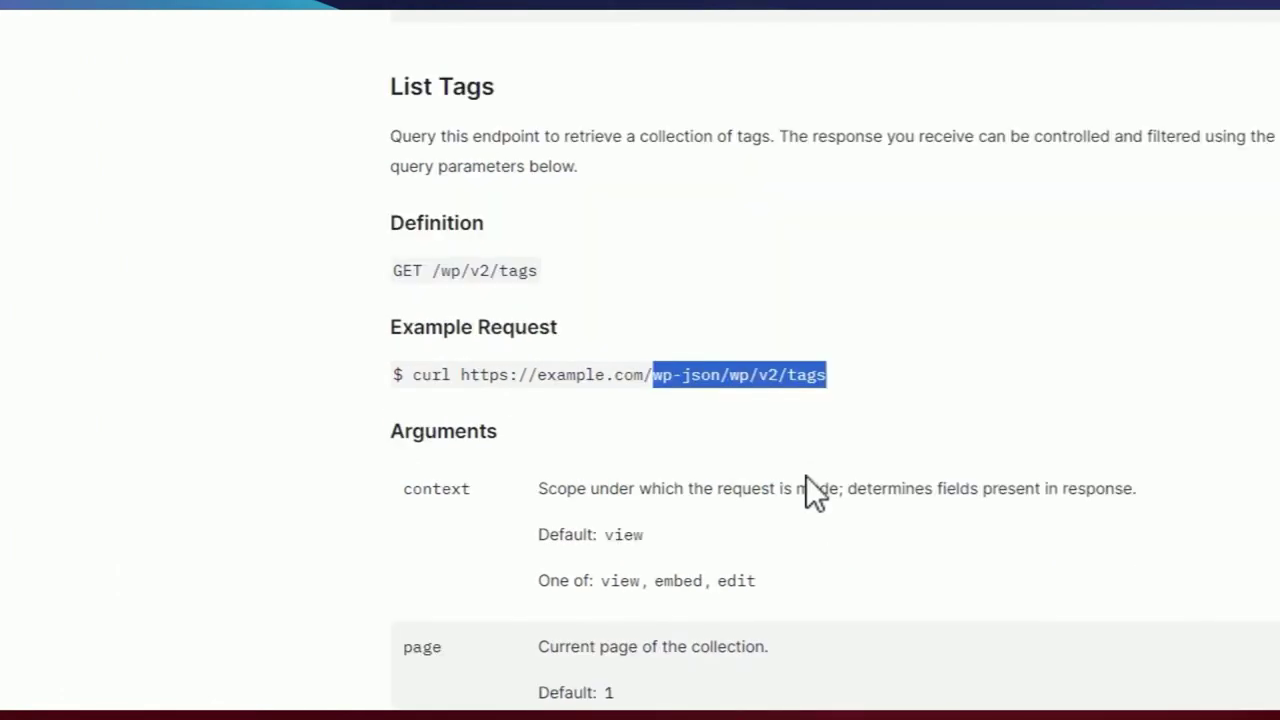
scroll(521, 281, down, 2)
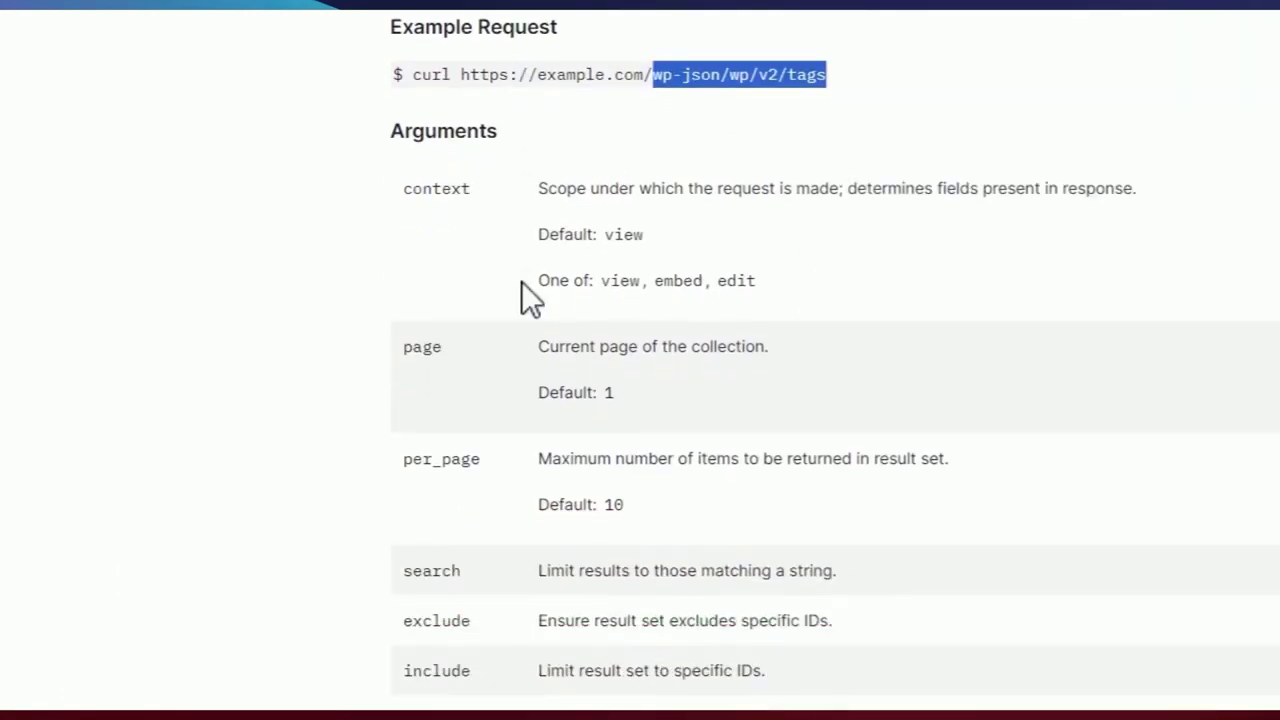
scroll(470, 266, up, 1)
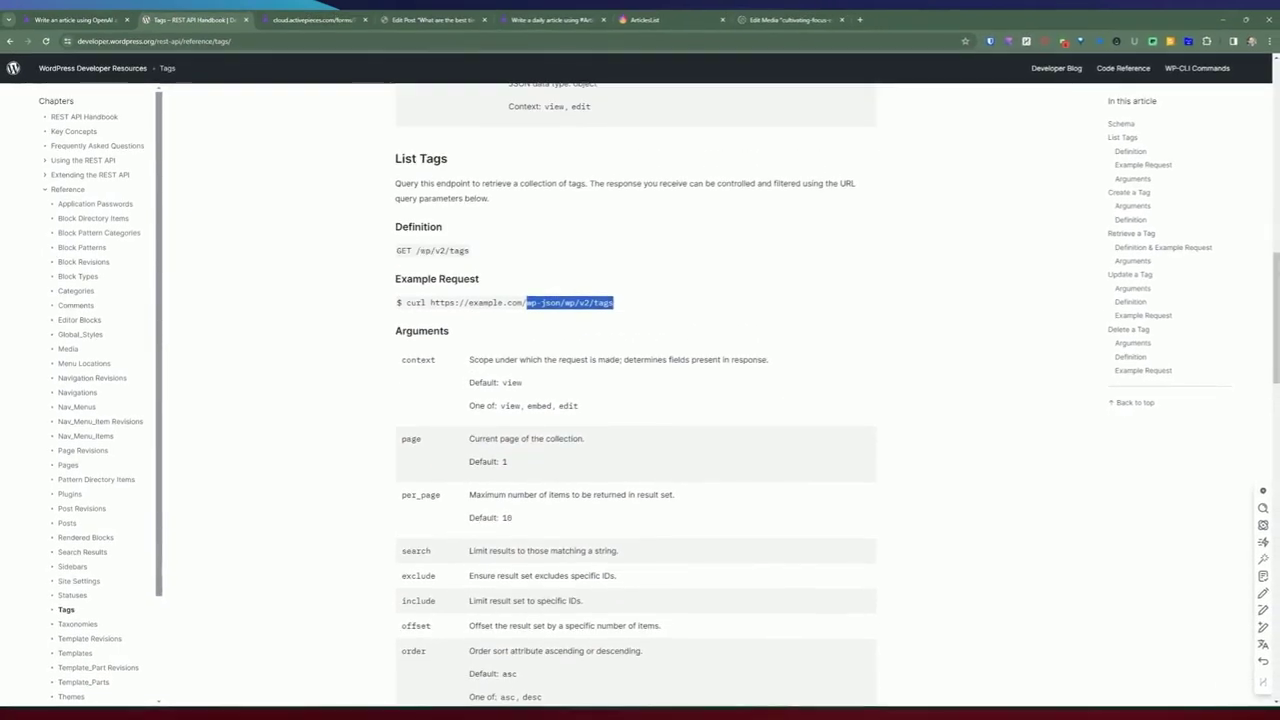
scroll(436, 284, down, 1)
scroll(472, 319, down, 2)
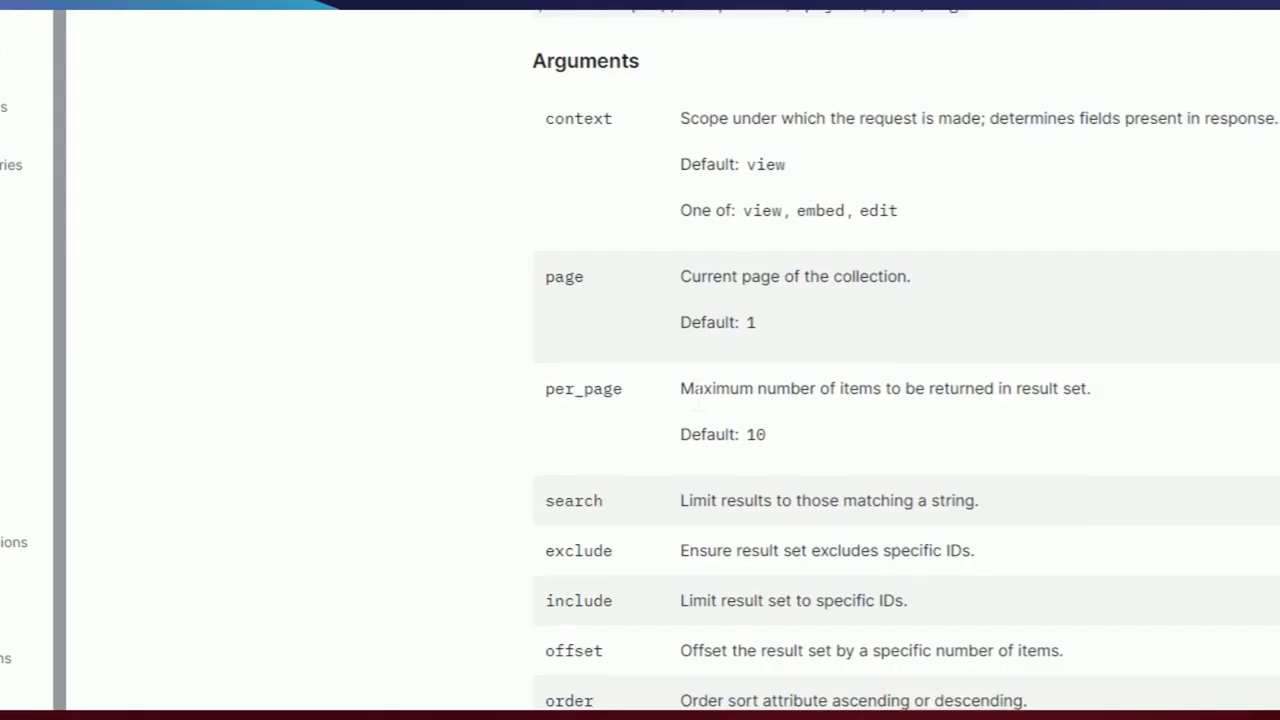
scroll(453, 378, down, 1)
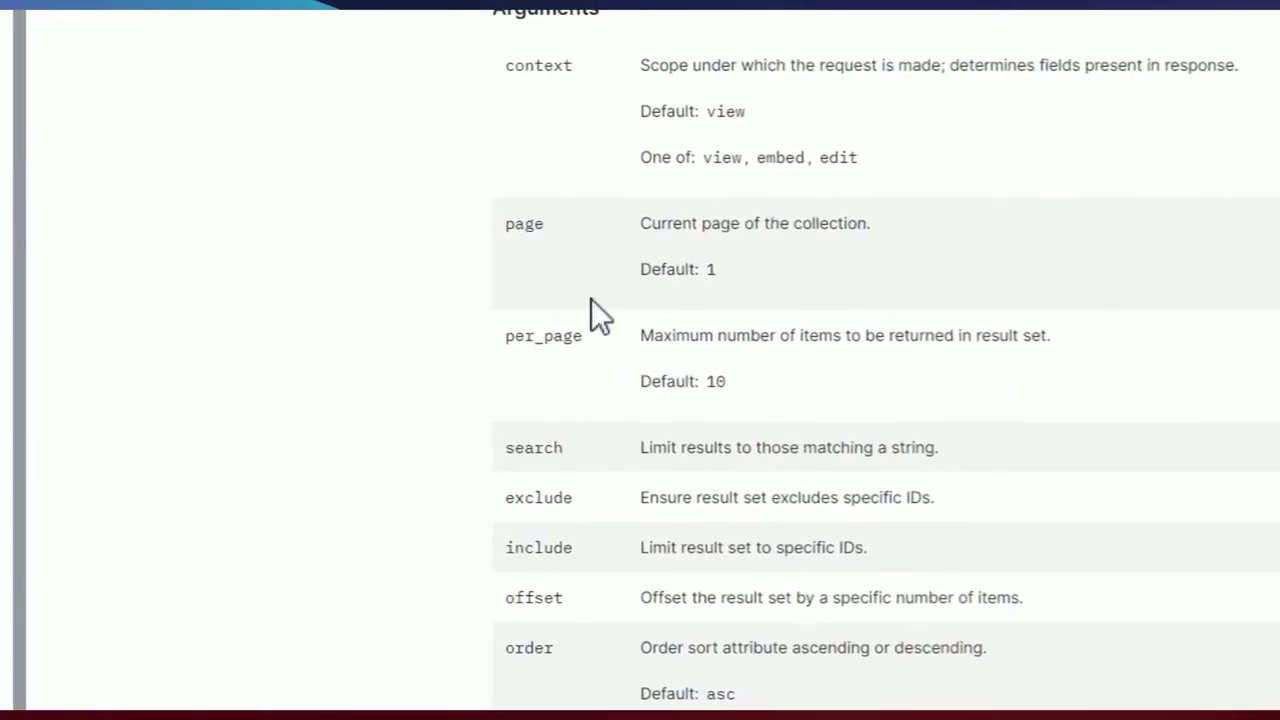
- Read through the List Tags arguments from search, exclude and include down to offset, order, orderby, hide_empty, post and slug
scroll(650, 433, down, 1)
drag(513, 347, 544, 349)
click(588, 356)
drag(651, 347, 780, 347)
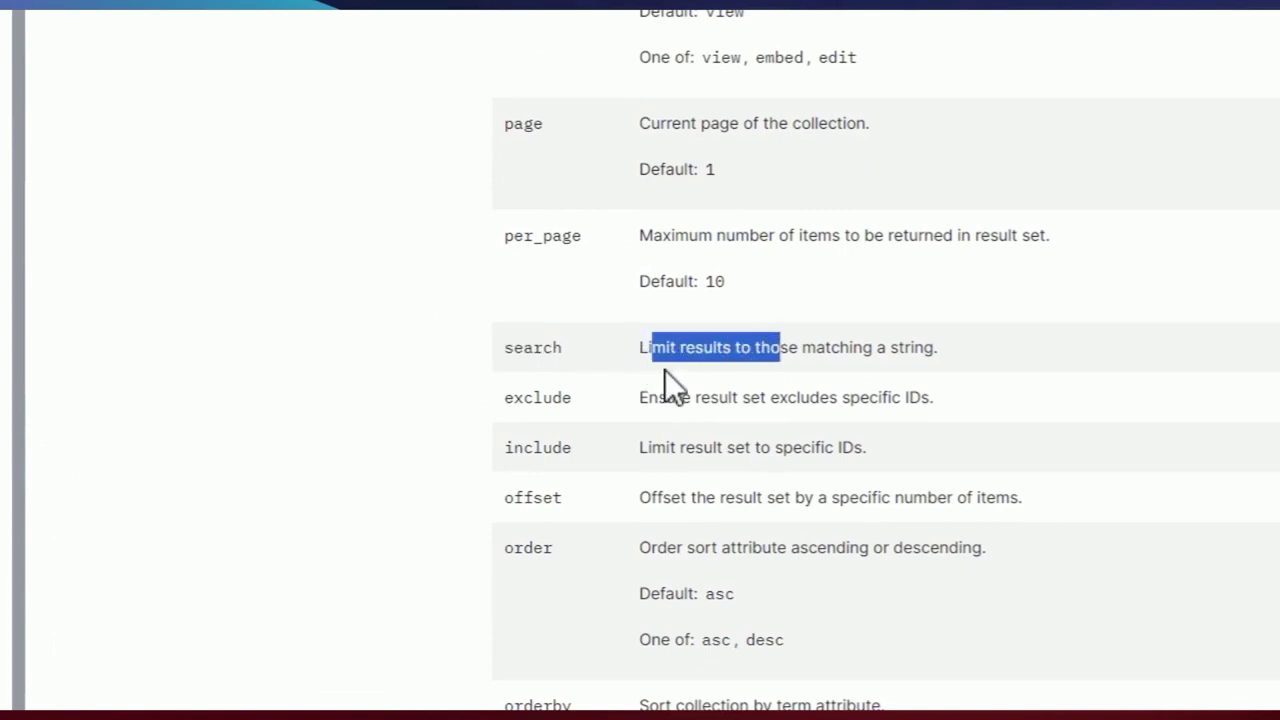
scroll(665, 370, down, 1)
drag(513, 297, 541, 297)
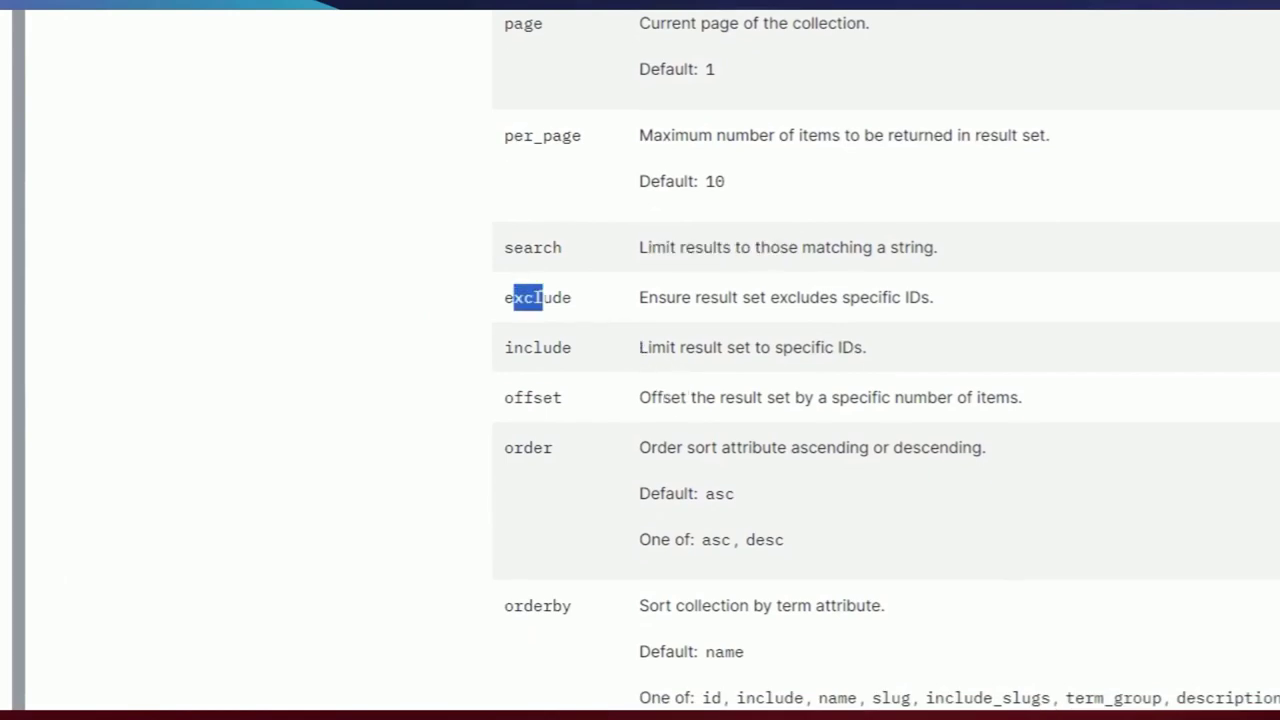
click(541, 297)
click(537, 347)
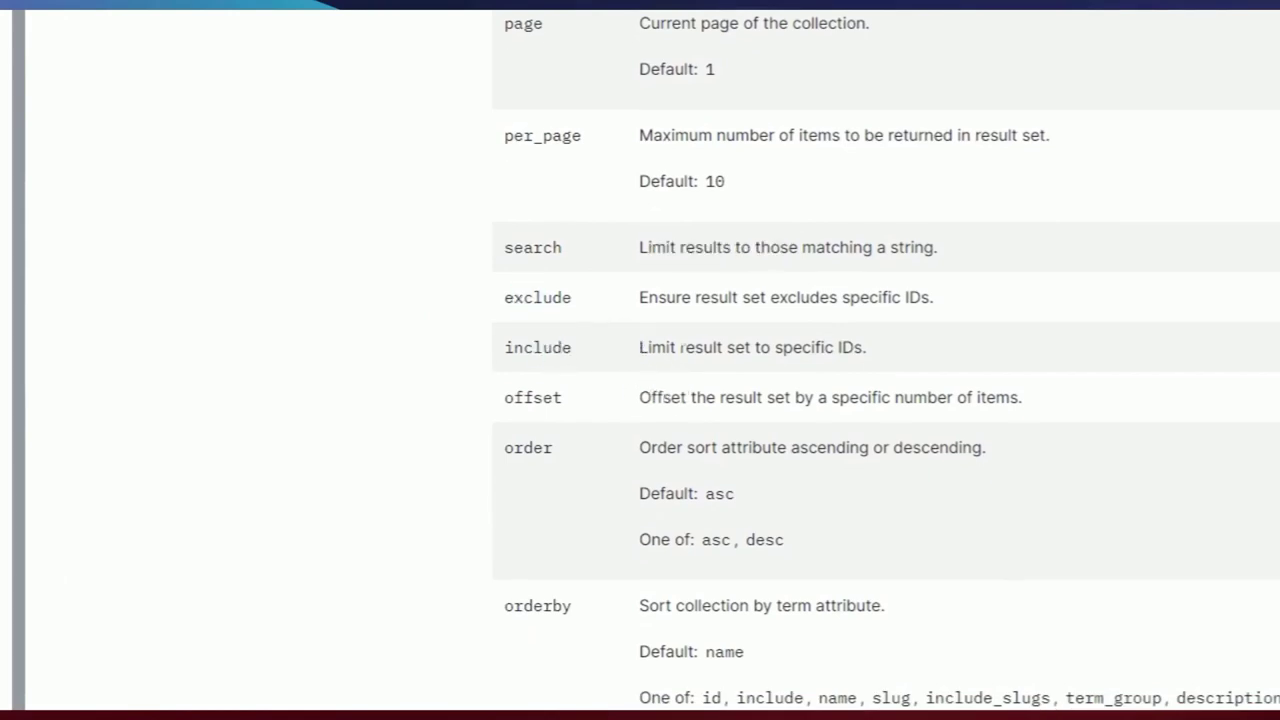
drag(703, 347, 761, 347)
scroll(614, 440, down, 2)
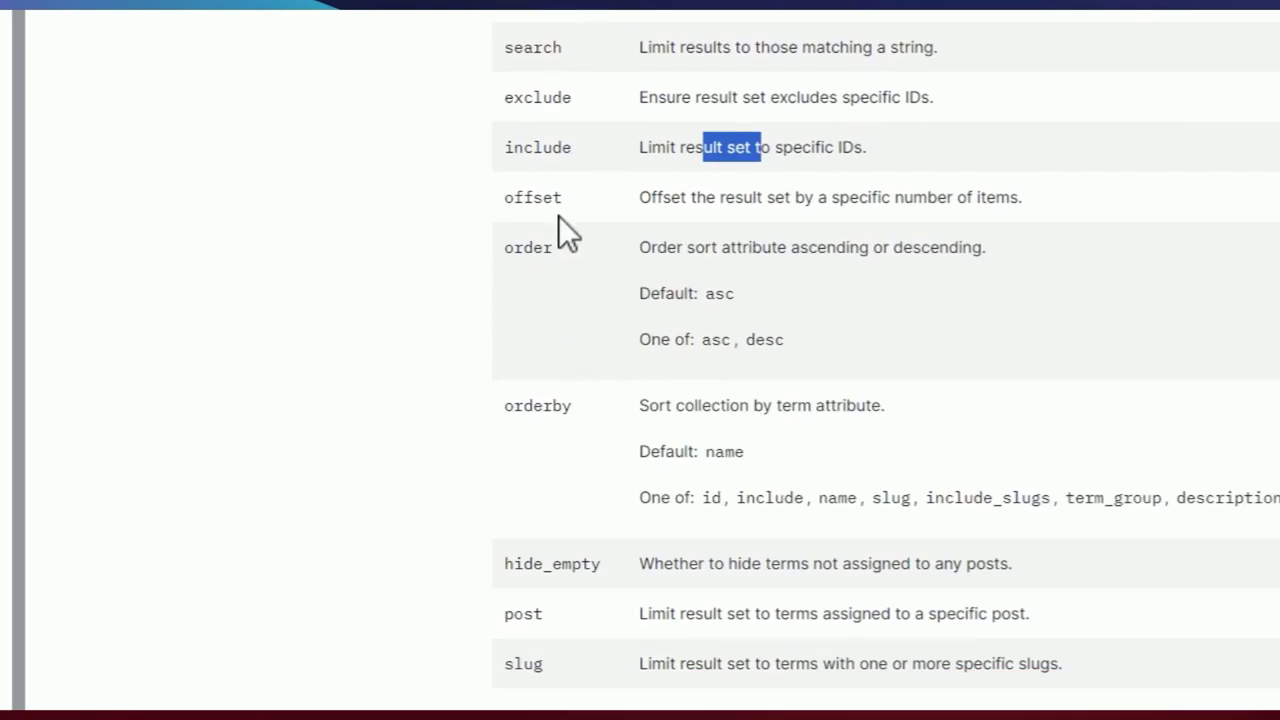
scroll(564, 400, down, 1)
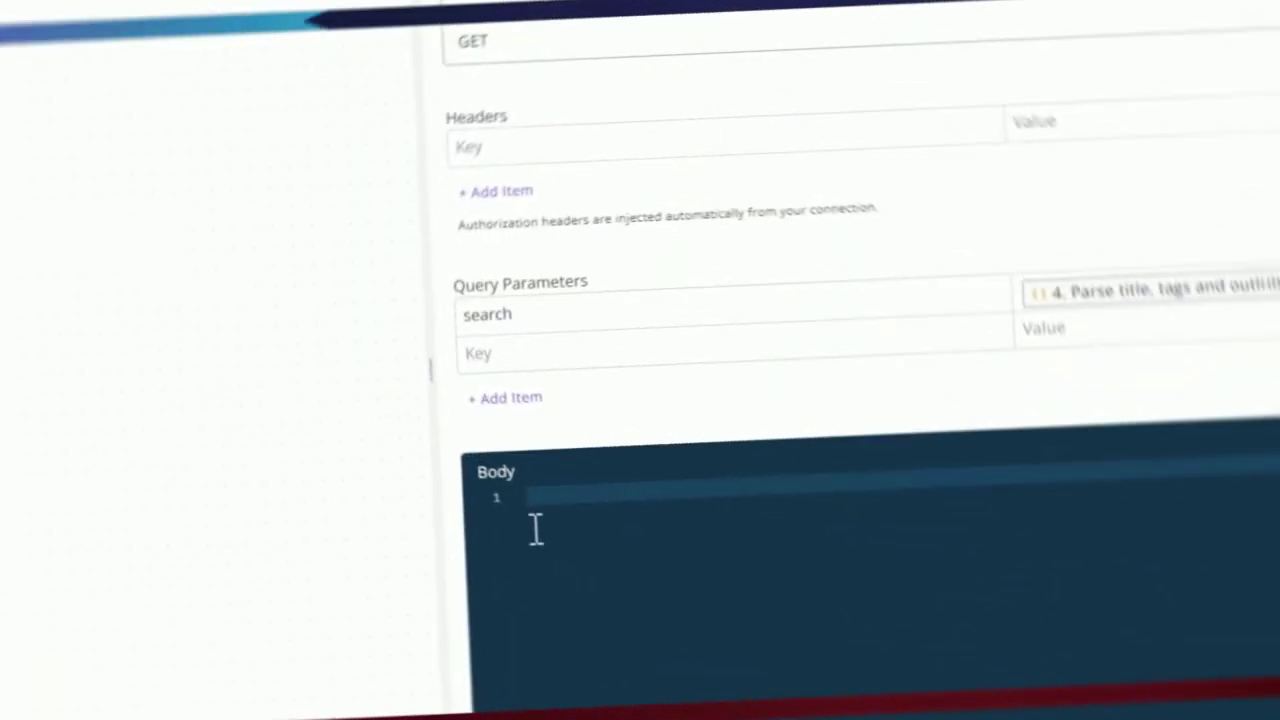
- Return to the Get tags step and examine the search entry under Query Parameters and its tagsCommaSeparated value
drag(513, 307, 473, 309)
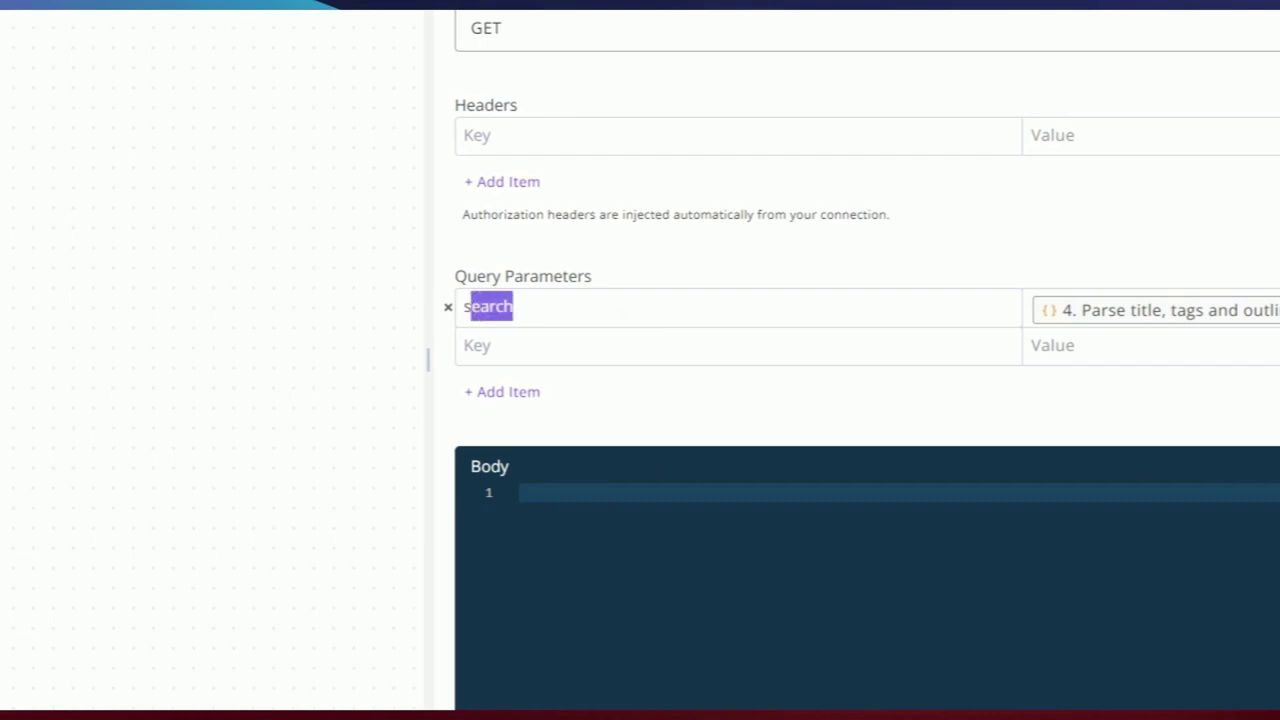
click(615, 314)
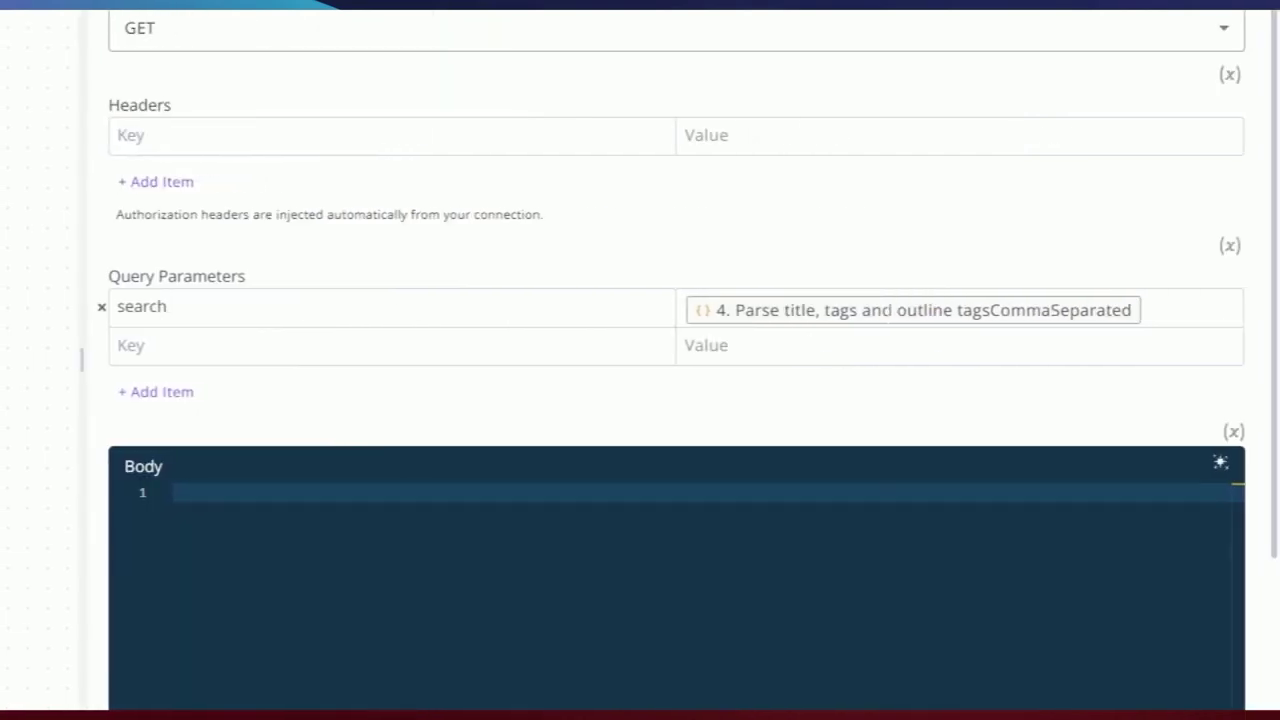
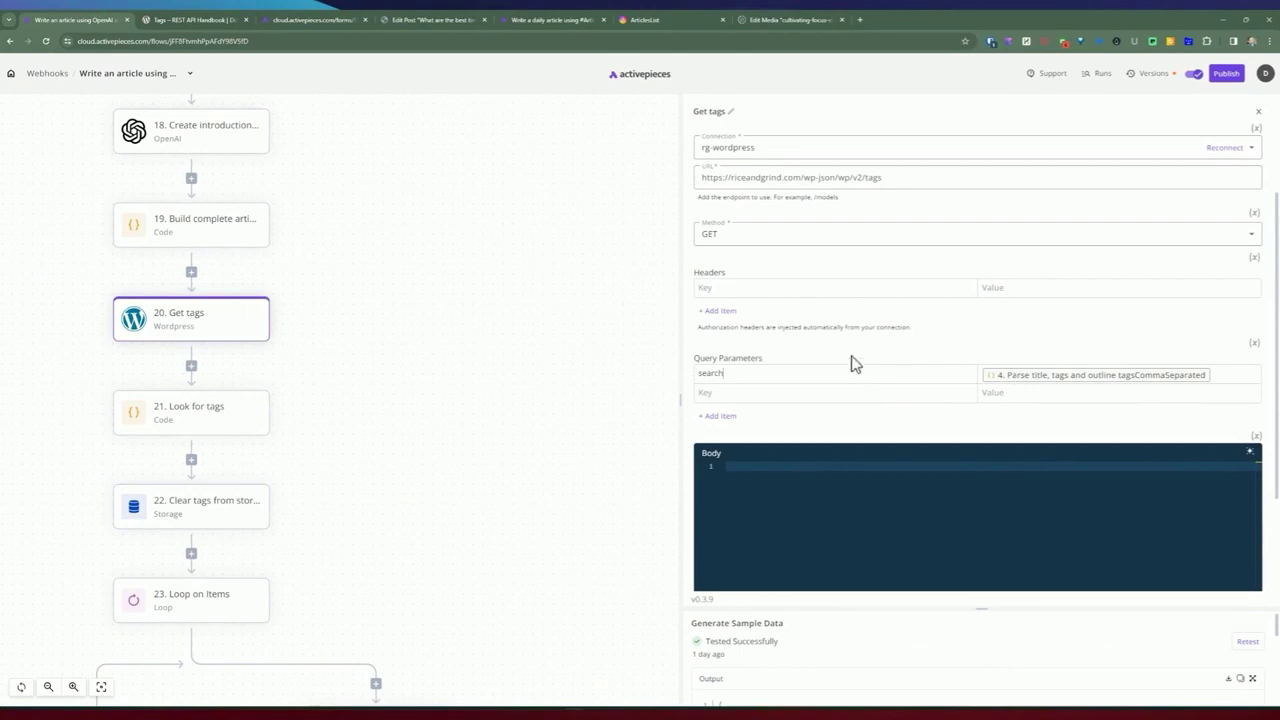
drag(726, 374, 690, 374)
click(757, 360)
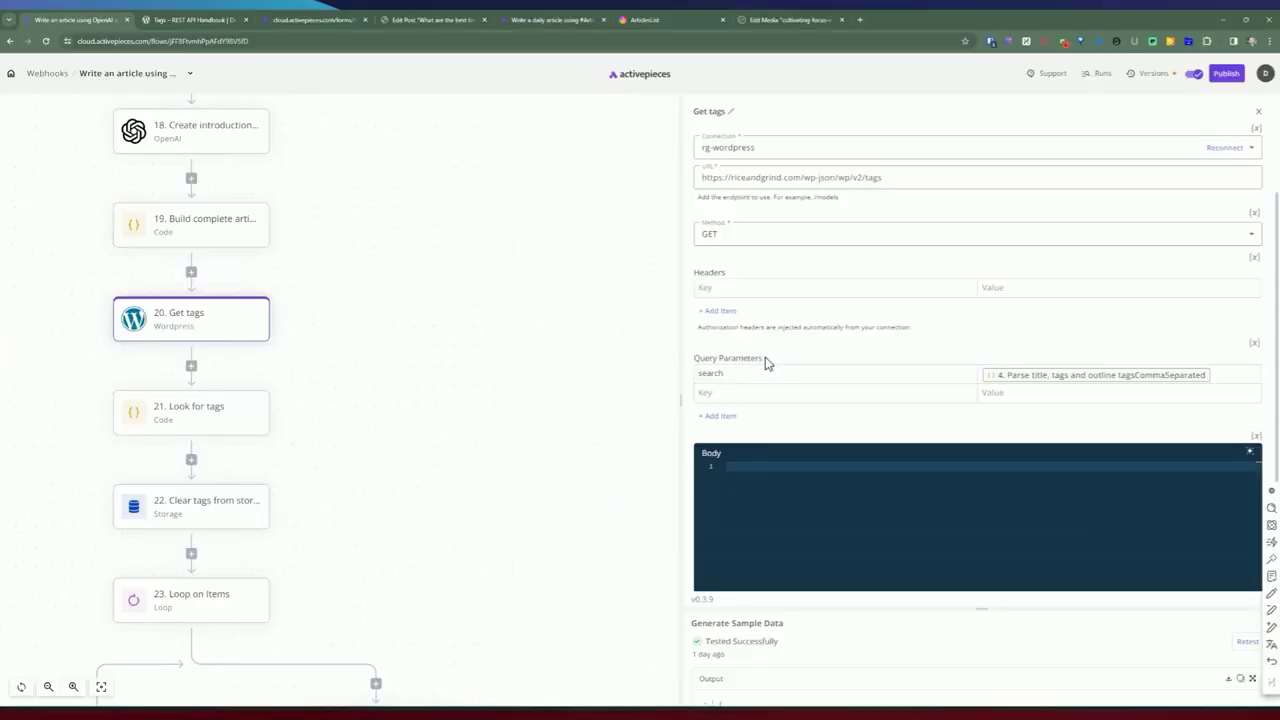
drag(766, 360, 722, 360)
click(793, 333)
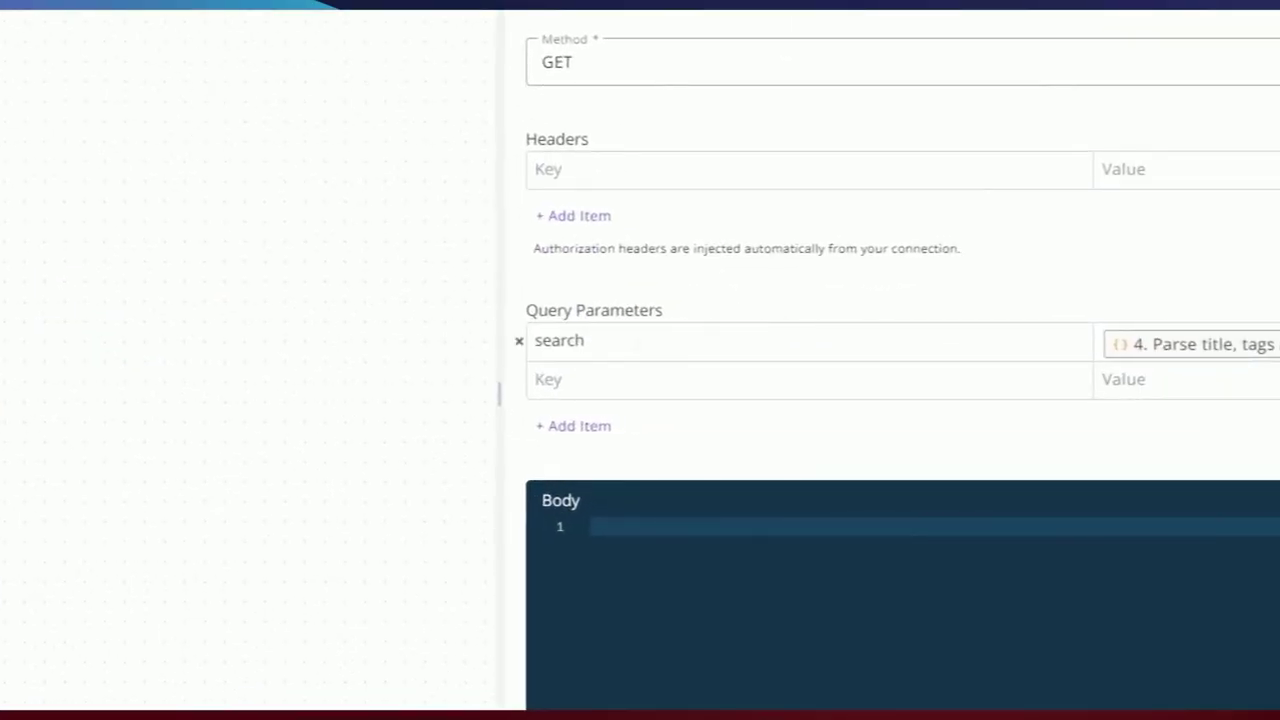
drag(588, 343, 515, 347)
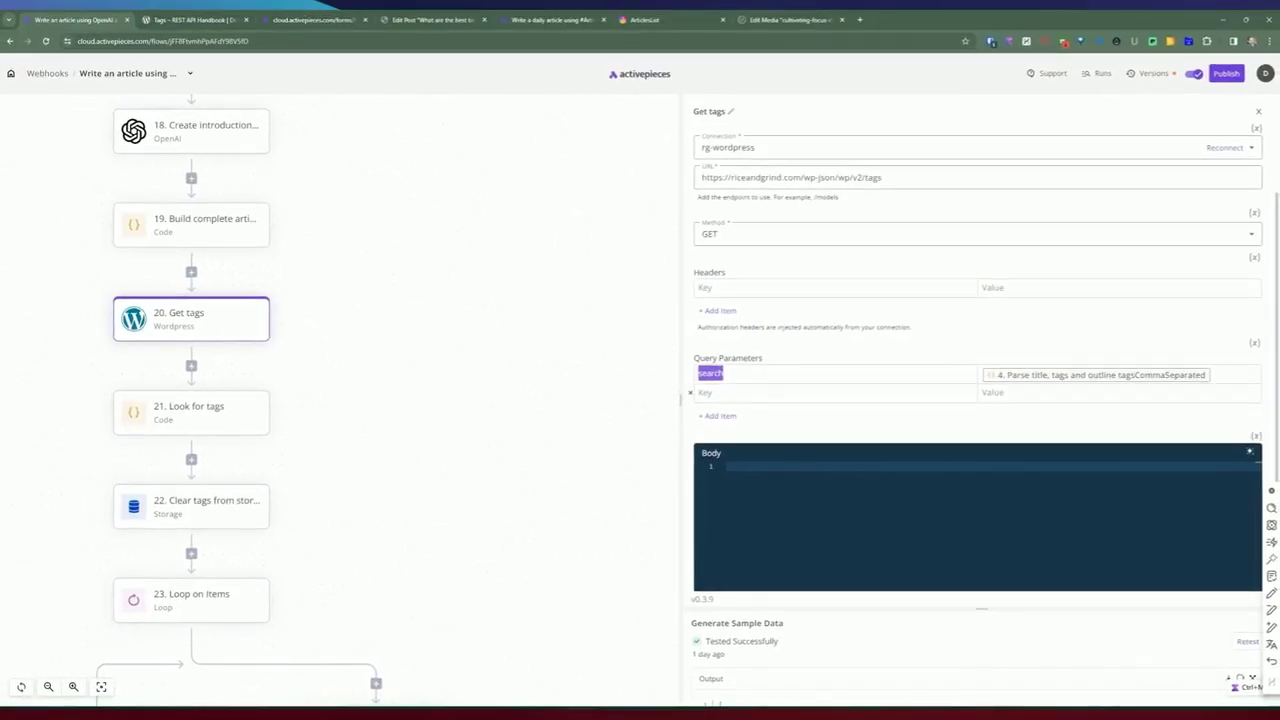
click(727, 374)
drag(725, 375, 711, 388)
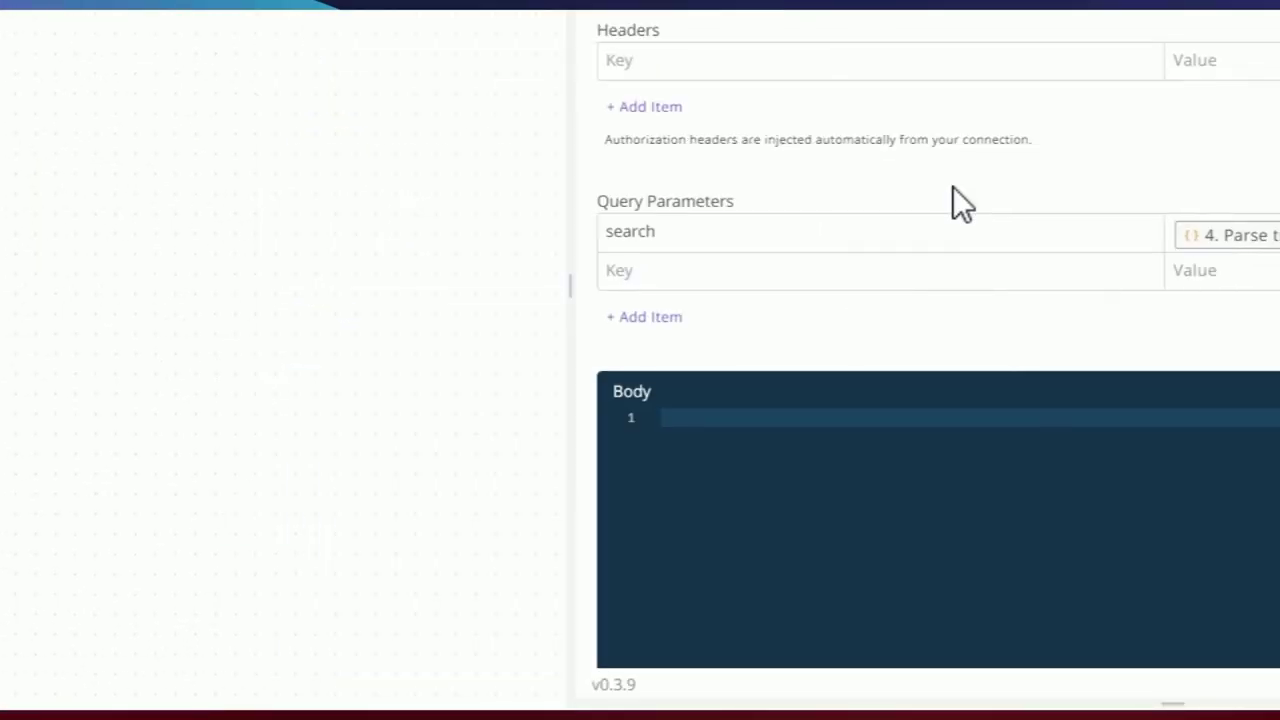
- Enlarge the Generate Sample Data area and examine the body in the existing Get tags output
scroll(953, 186, down, 3)
drag(1172, 703, 1136, 334)
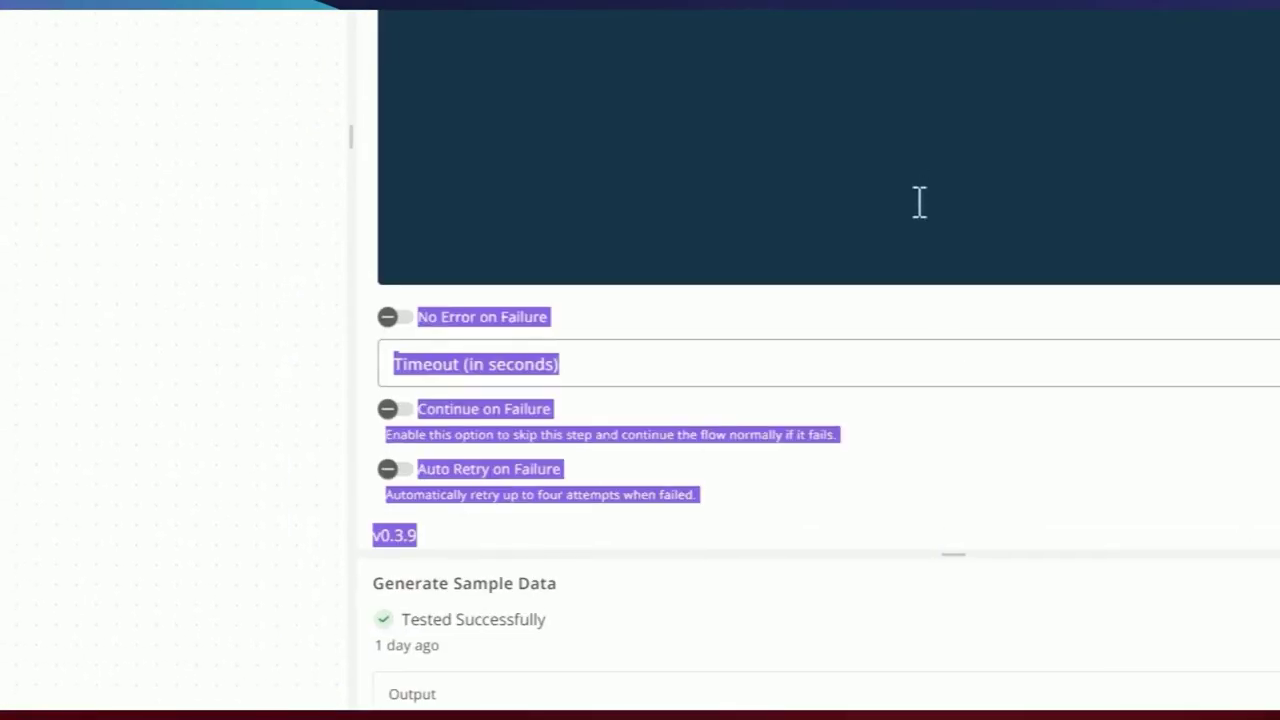
drag(953, 520, 953, 86)
click(841, 450)
scroll(836, 445, down, 1)
scroll(834, 443, down, 2)
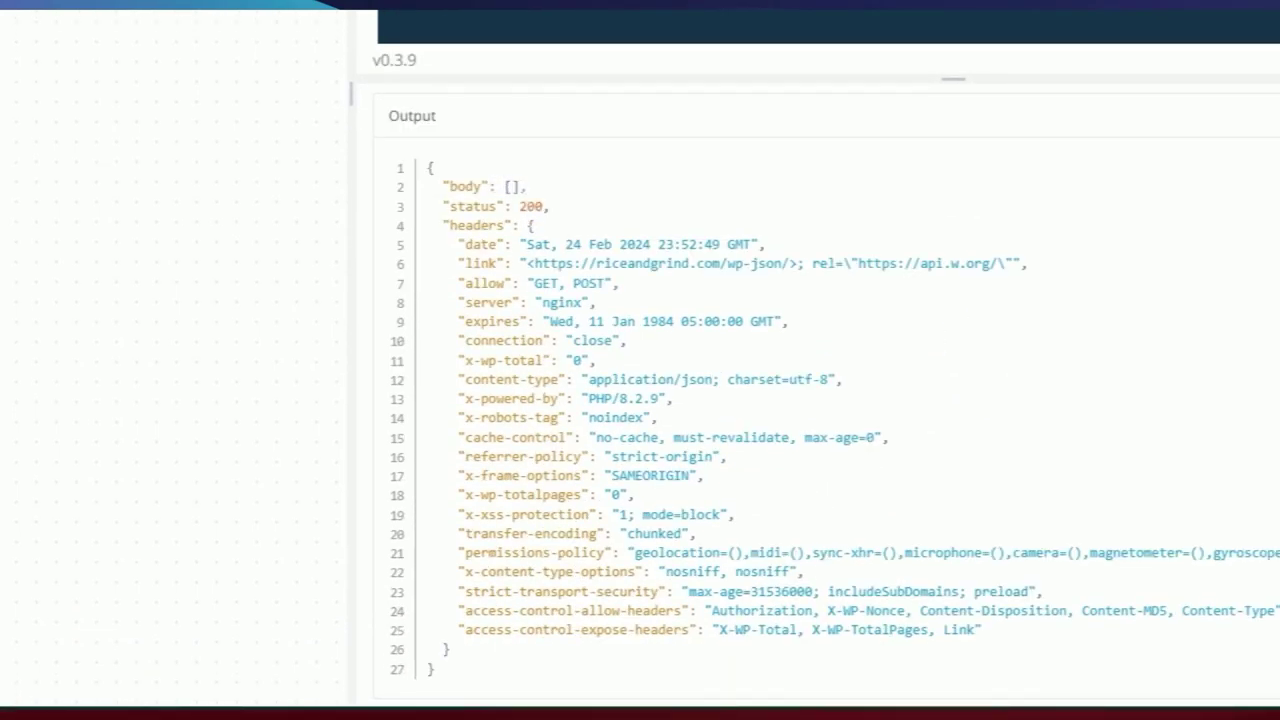
drag(520, 187, 497, 187)
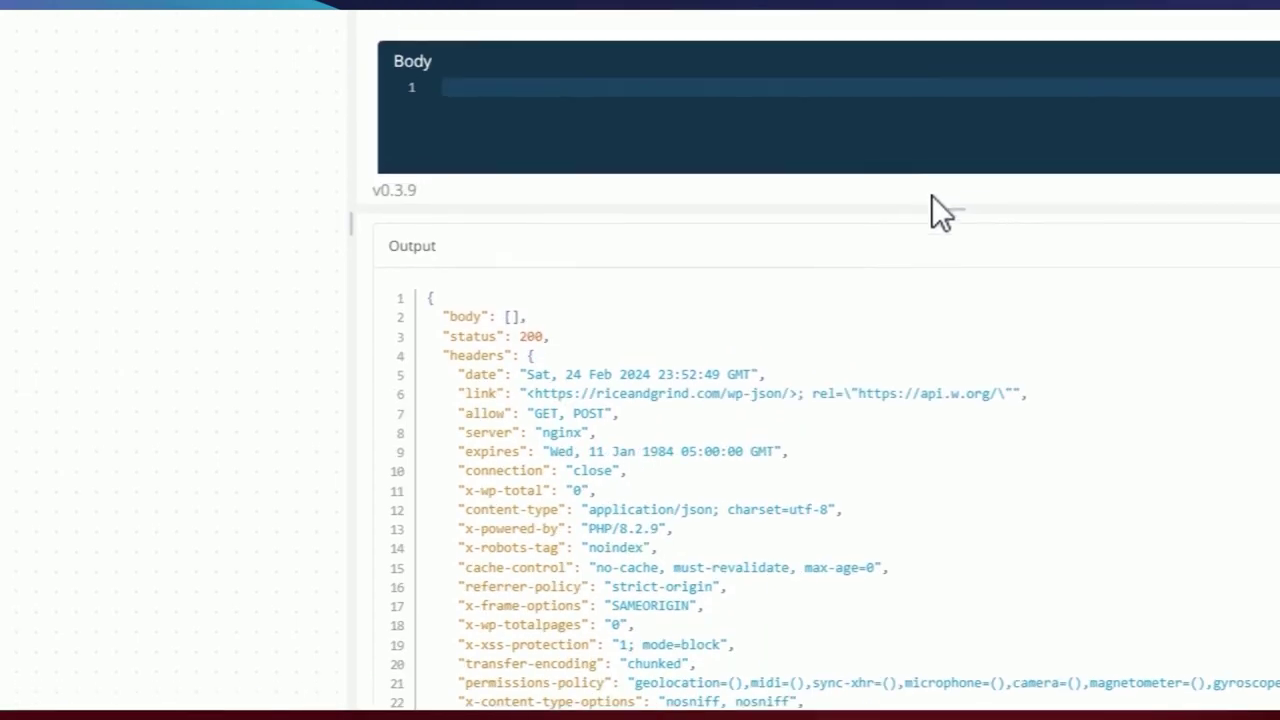
drag(953, 82, 953, 469)
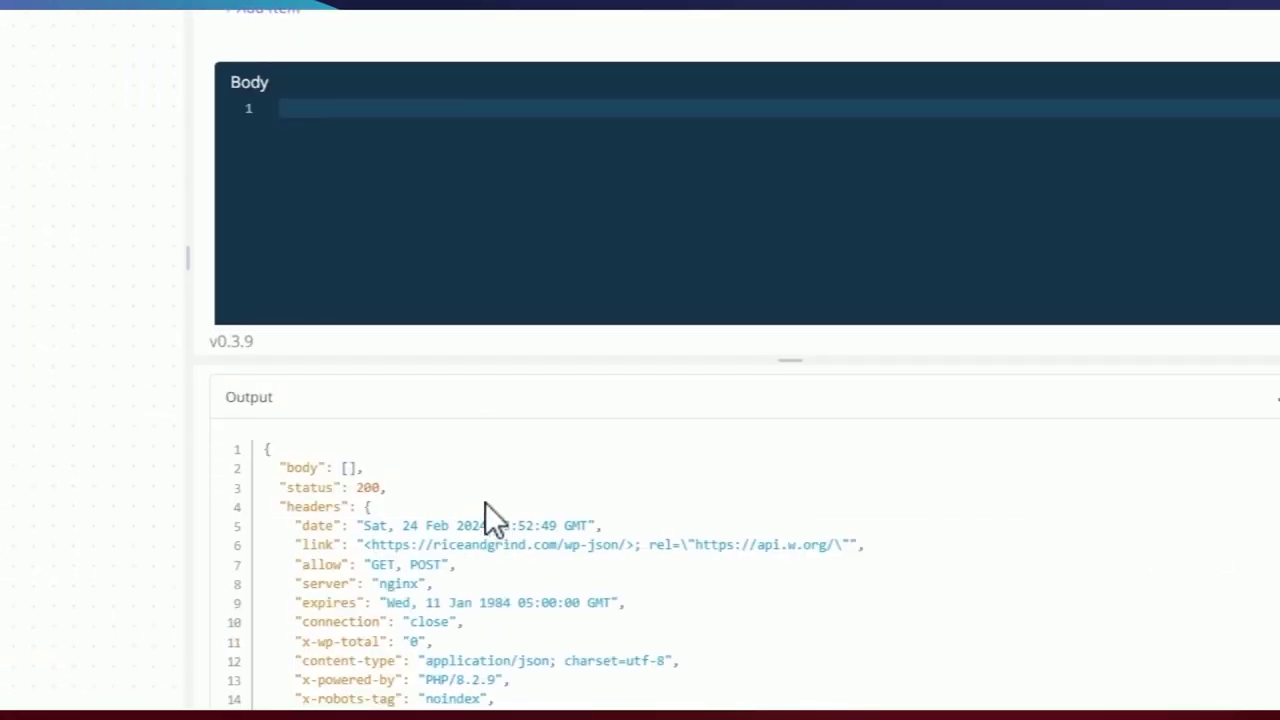
scroll(489, 510, up, 3)
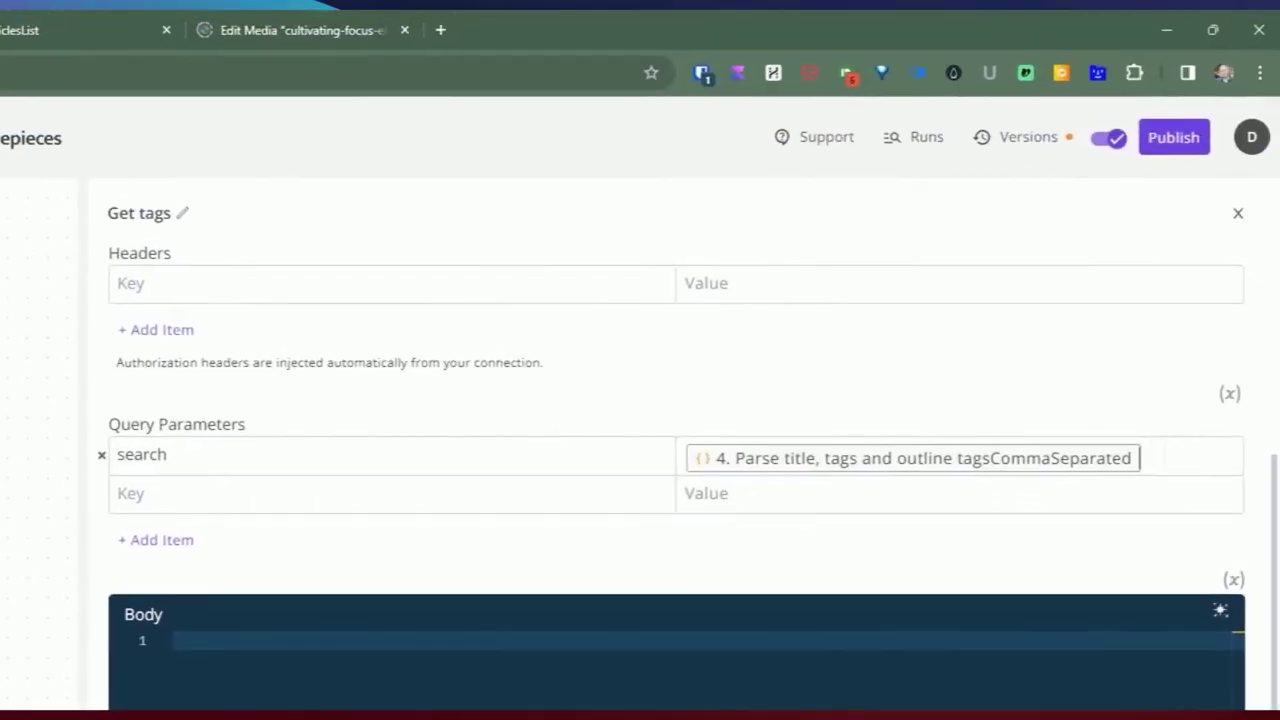
- Replace the search query parameter's value with code, change it to coding, and retest the Get tags step
drag(1158, 455, 622, 455)
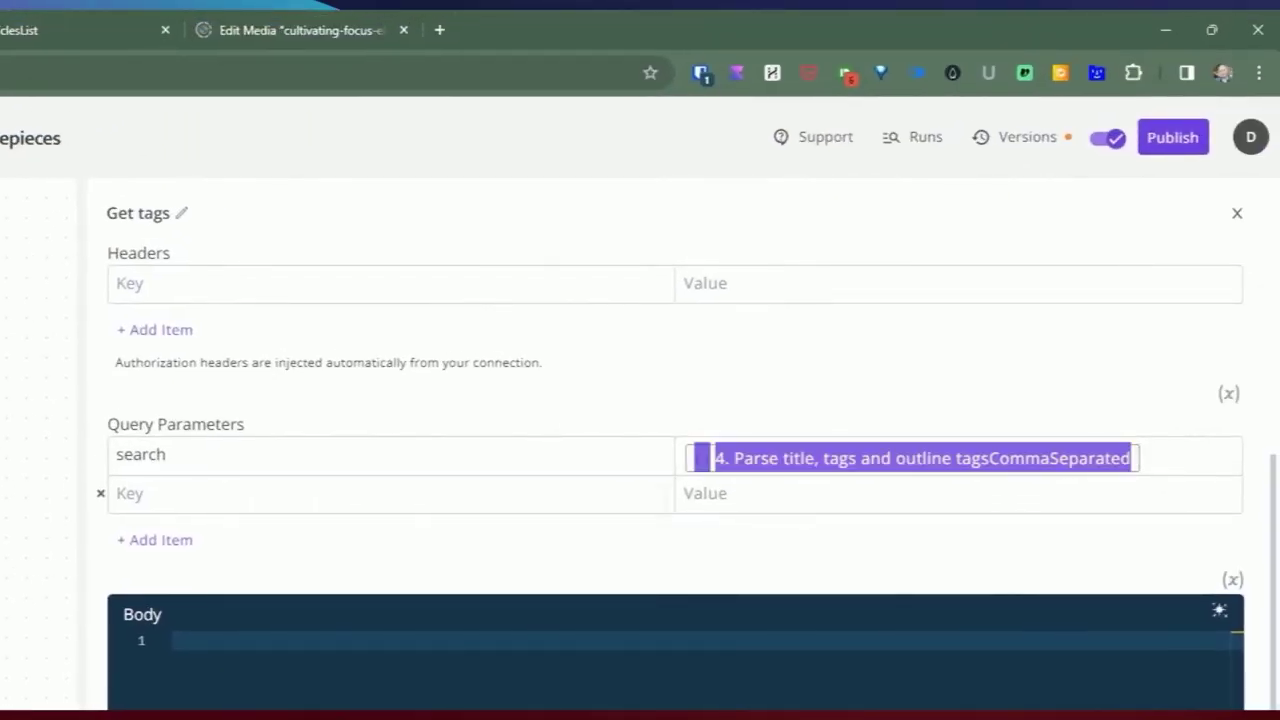
key(BackSpace)
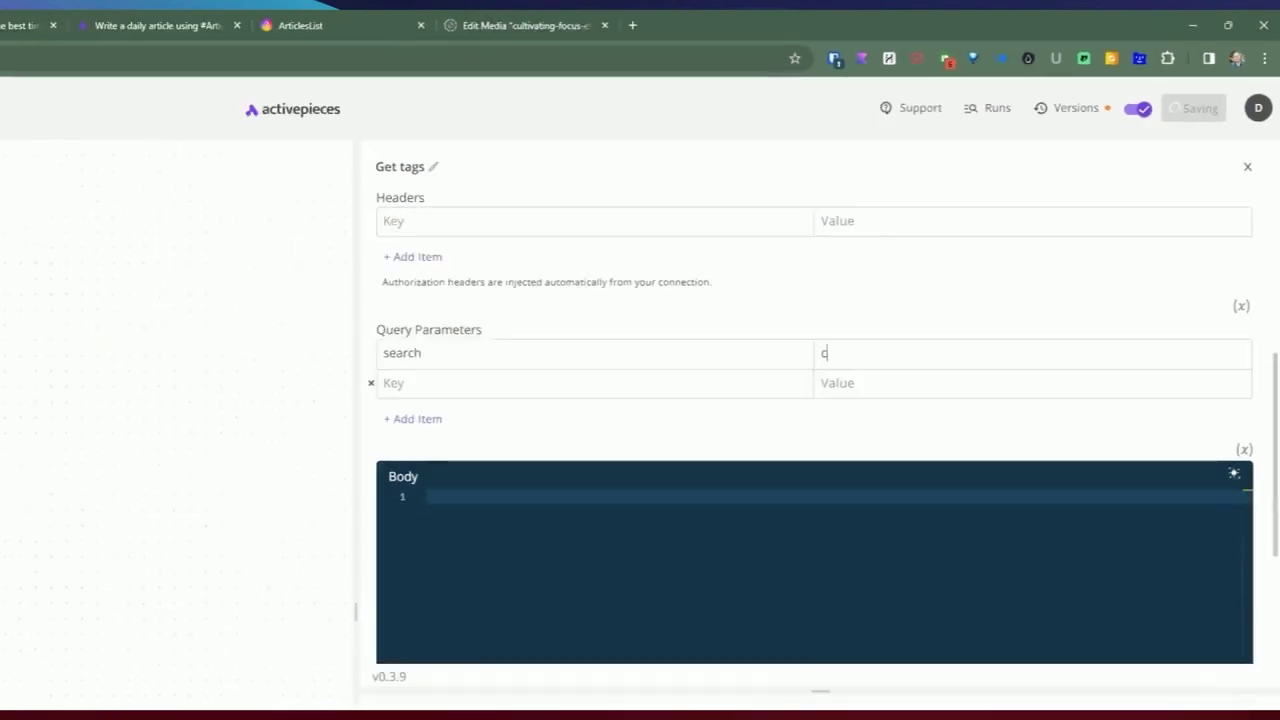
text(code)
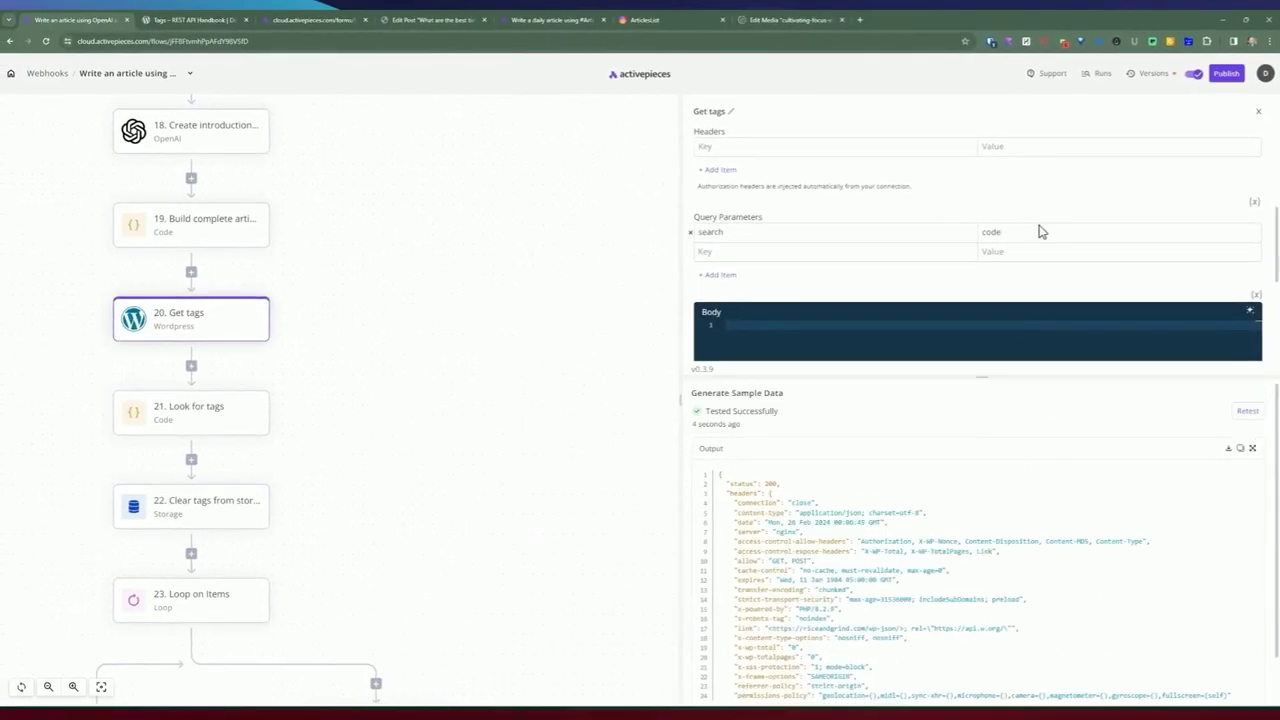
text(ing)
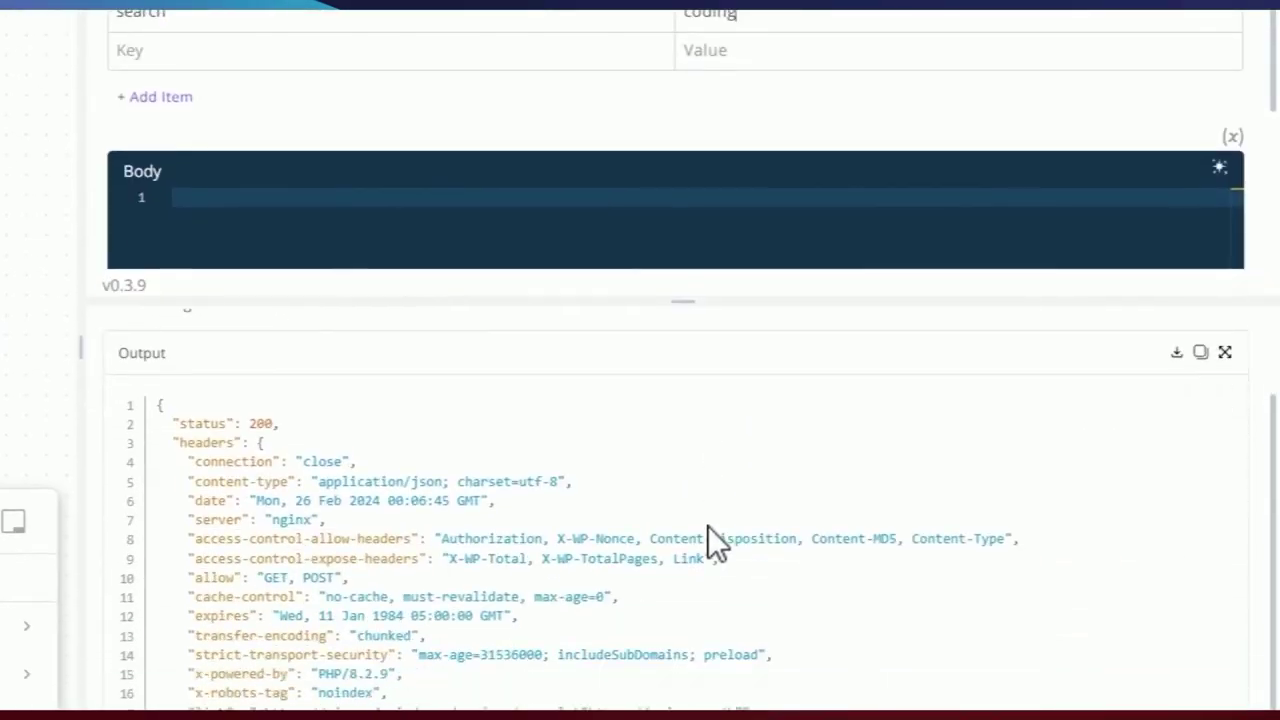
click(1013, 384)
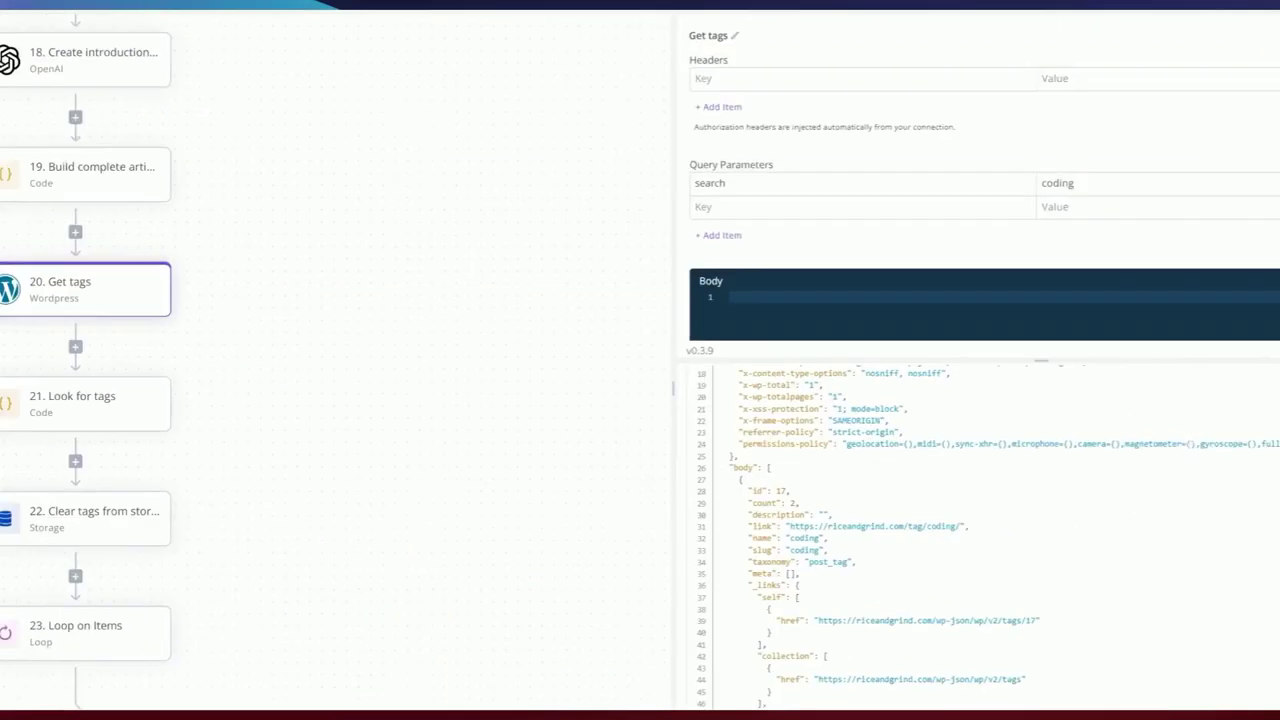
- Examine the tag object in the body of the test output, including its id and count fields
scroll(826, 588, up, 4)
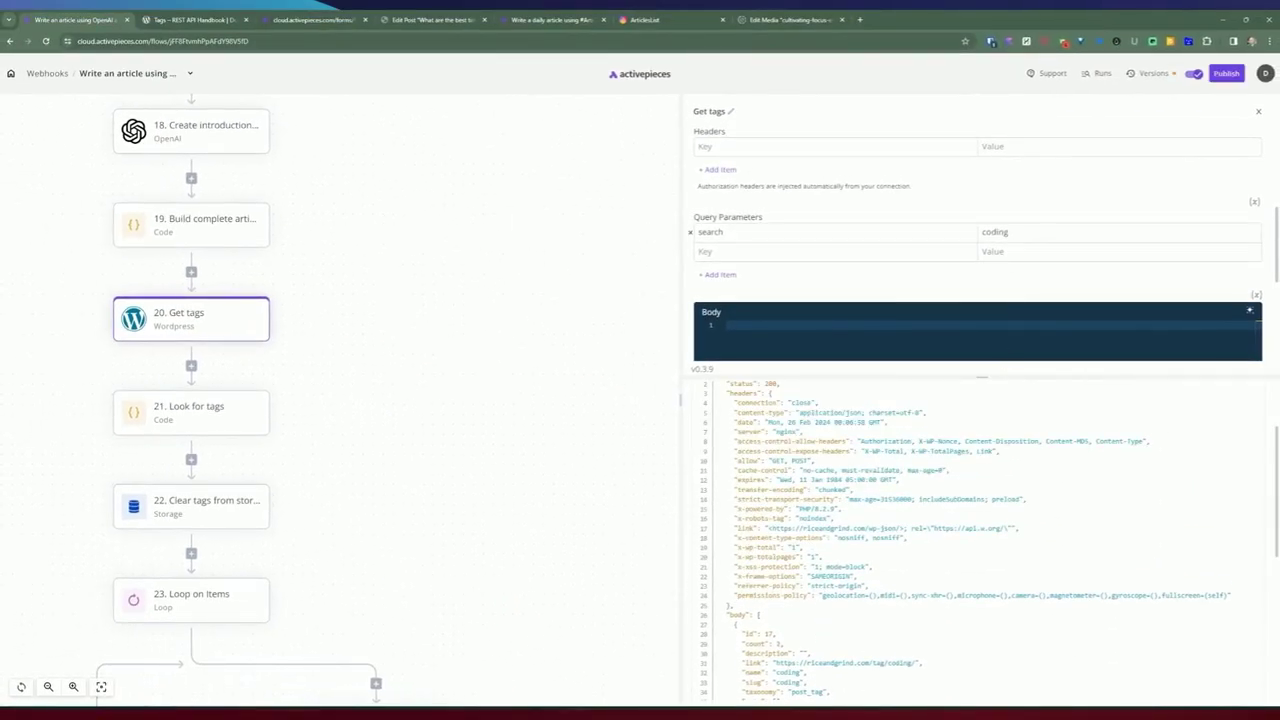
scroll(918, 441, down, 4)
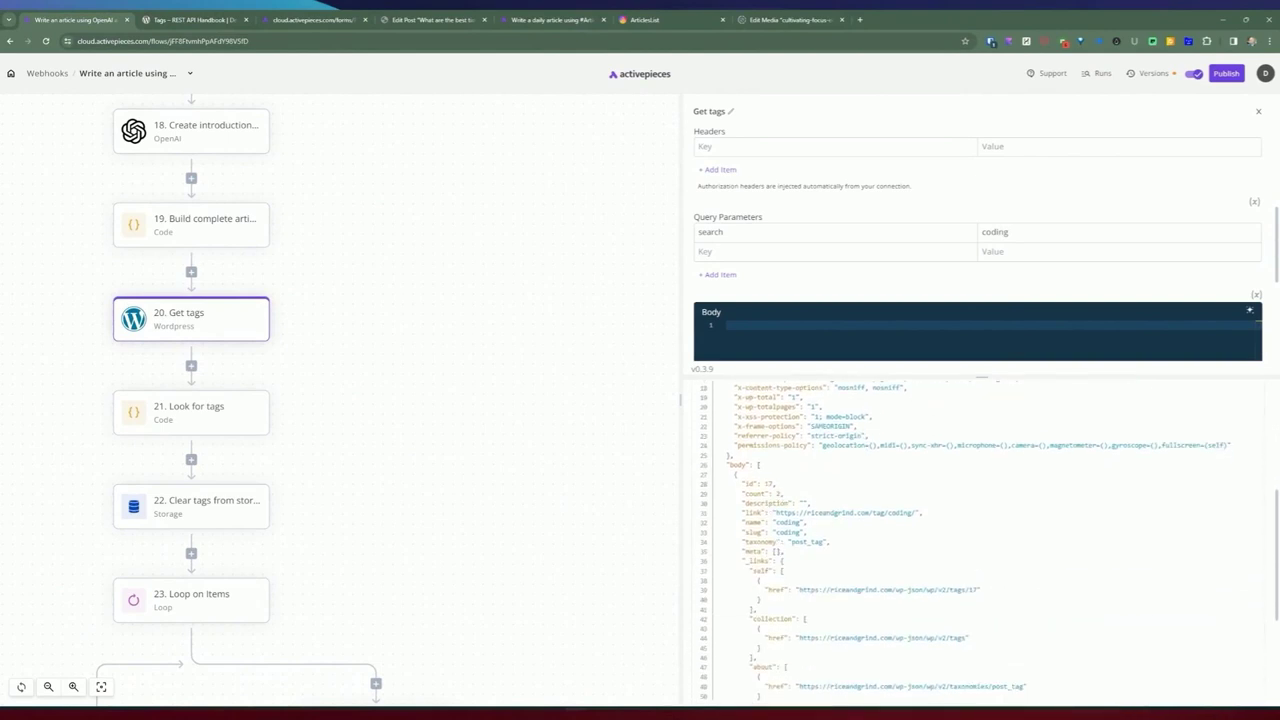
double_click(747, 484)
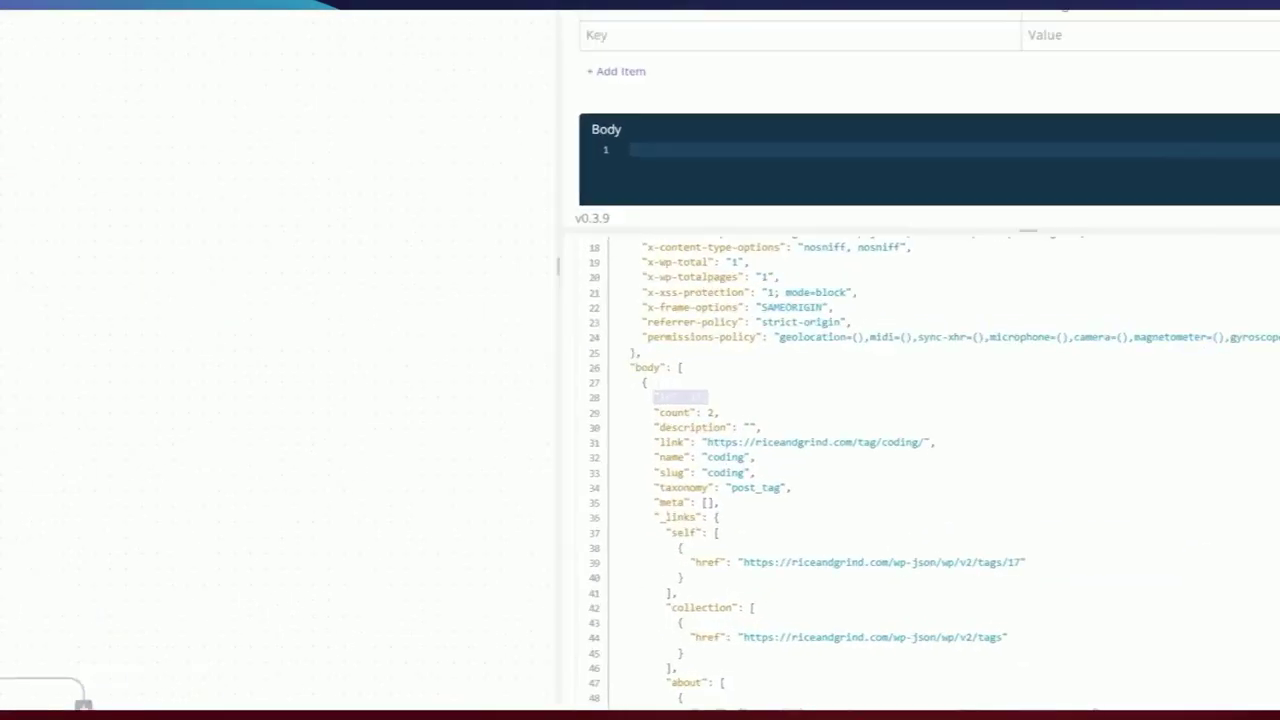
click(777, 485)
drag(742, 494, 776, 494)
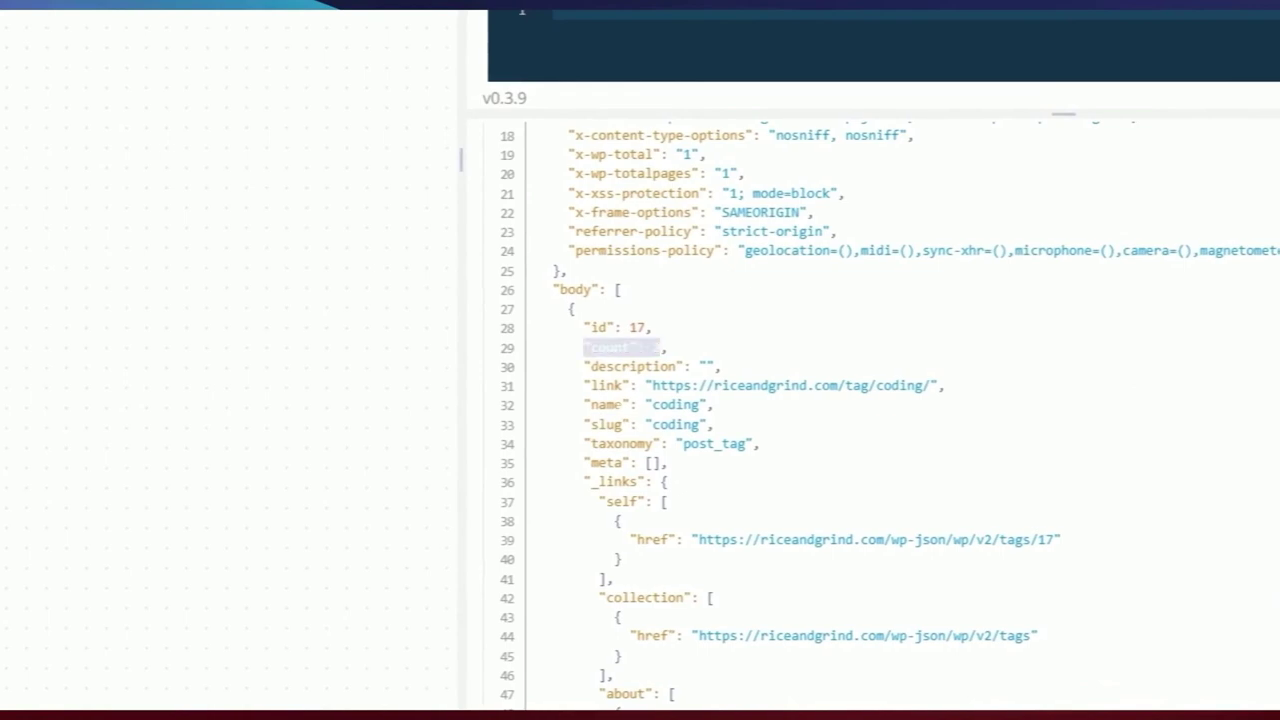
scroll(660, 479, down, 2)
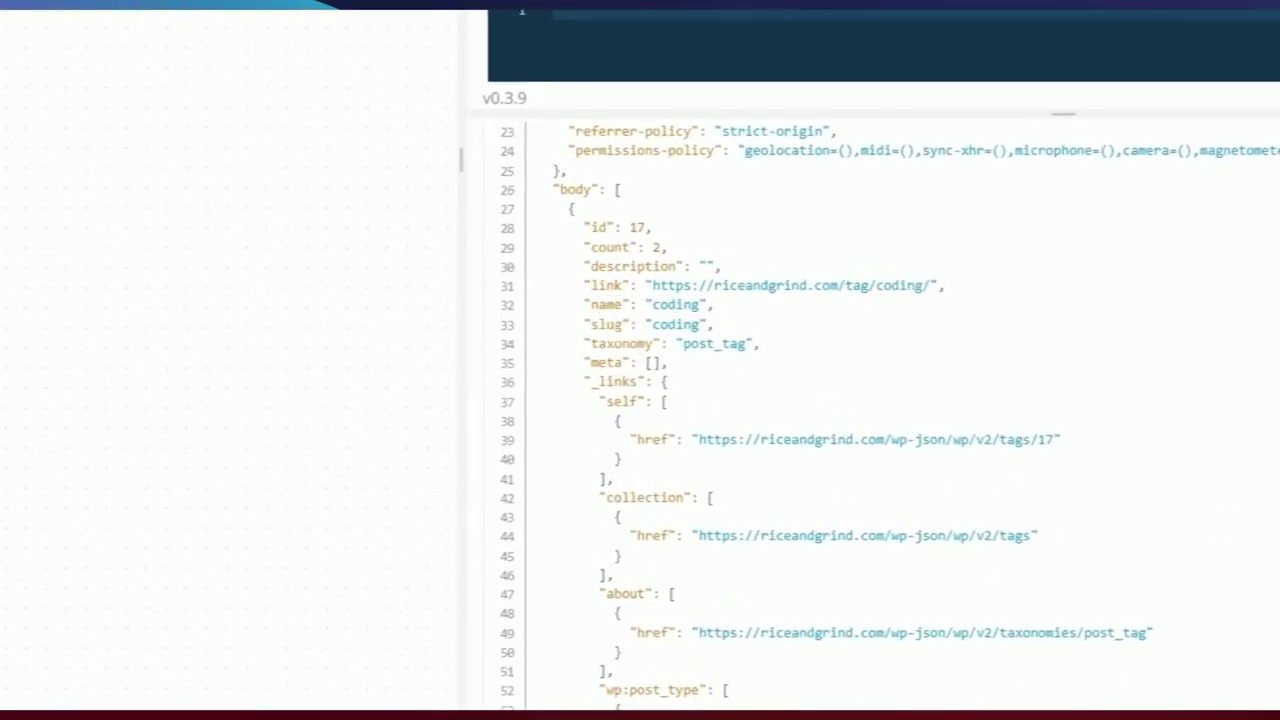
drag(592, 228, 647, 237)
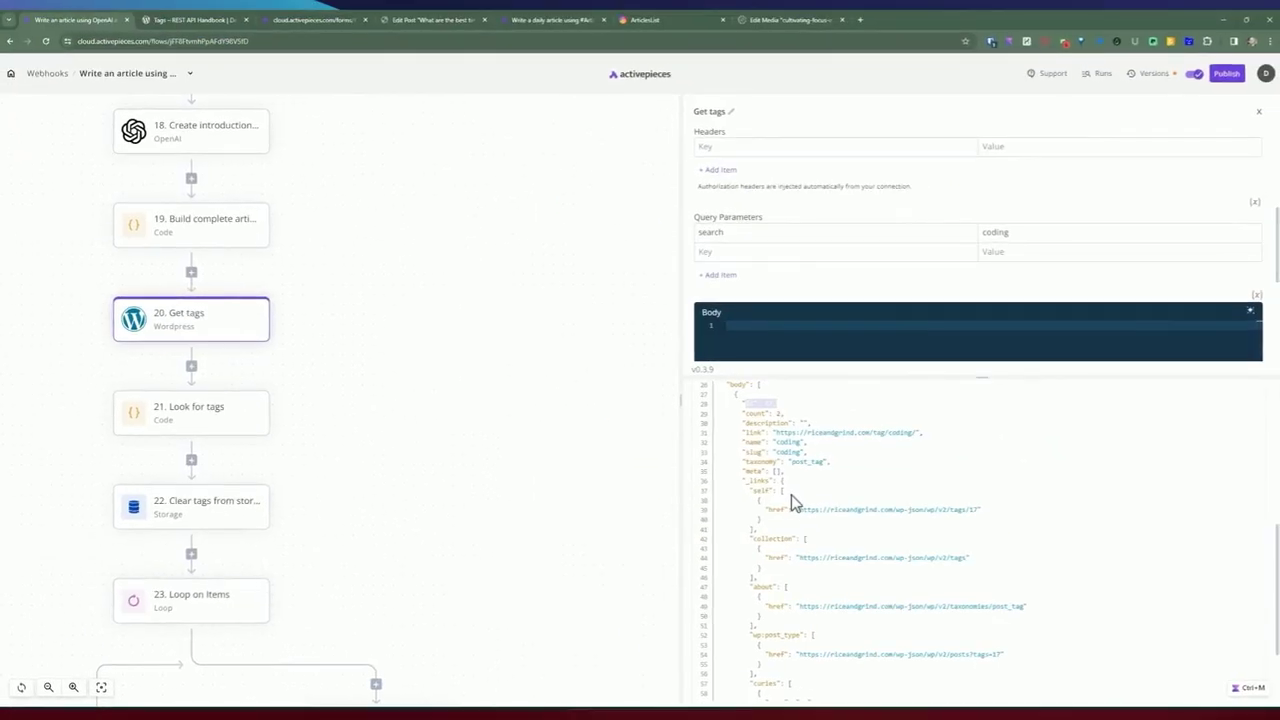
scroll(795, 503, up, 1)
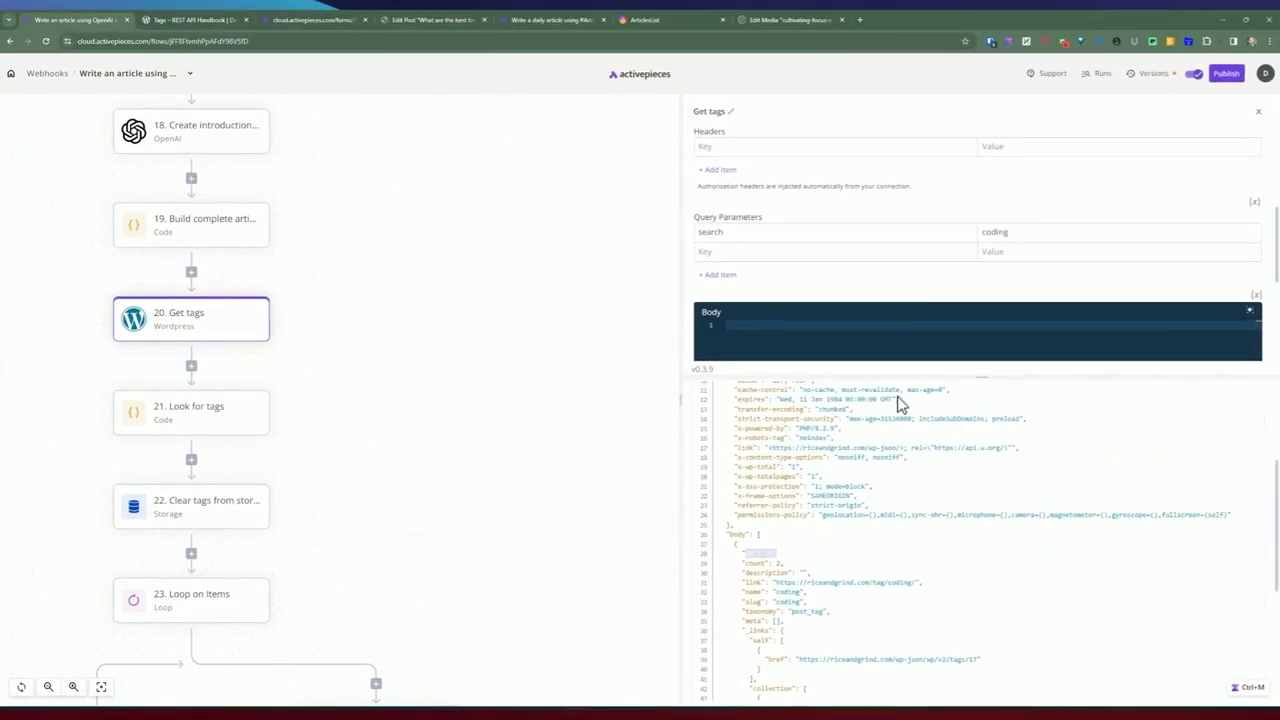
- Set the search query parameter's value back to tagsCommaSeparated from step 4, Parse title, tags and outline
double_click(995, 232)
key(BackSpace)
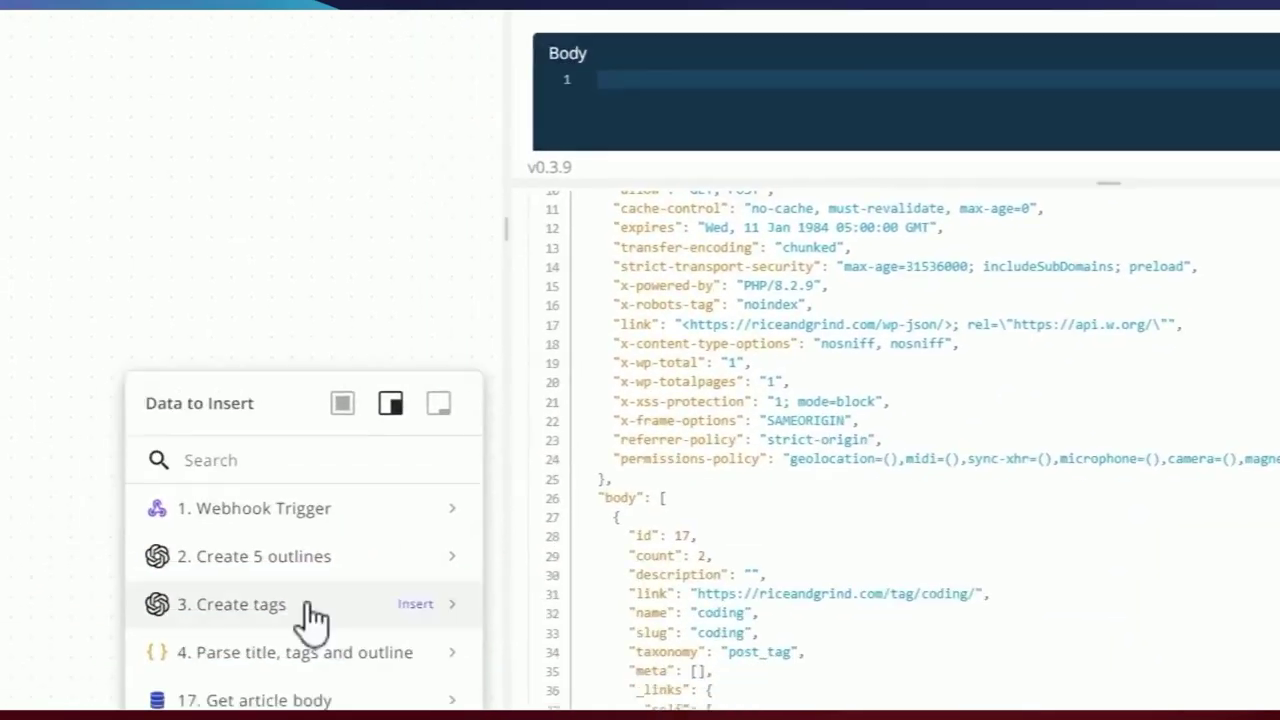
click(374, 525)
scroll(382, 530, down, 1)
scroll(385, 532, down, 1)
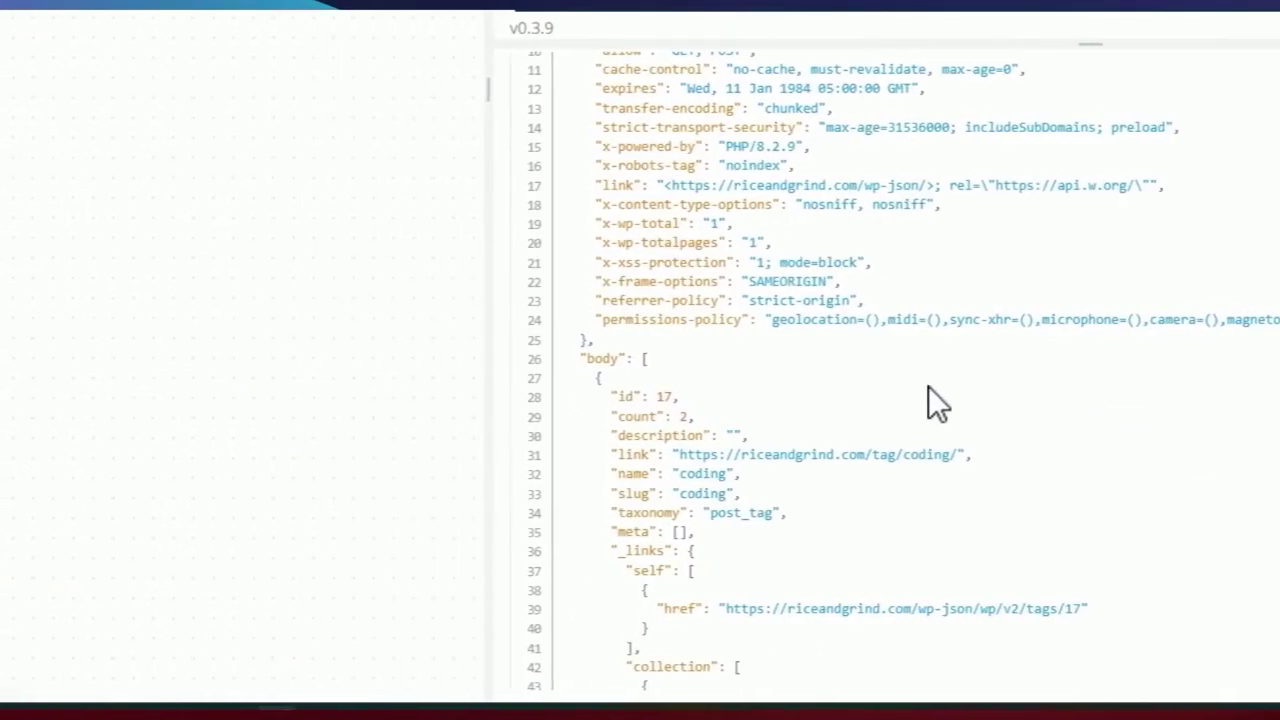
- Retest the Get tags step and review the headers and body of the new sample output
scroll(928, 388, up, 5)
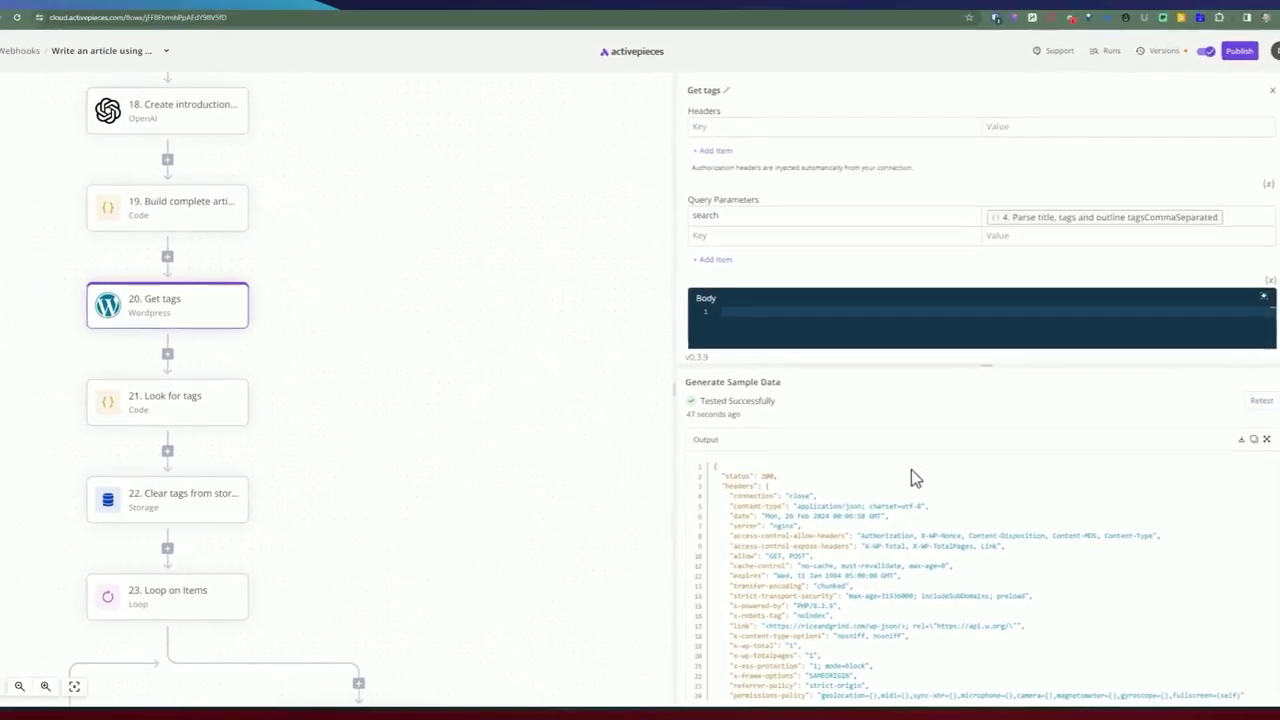
click(1259, 400)
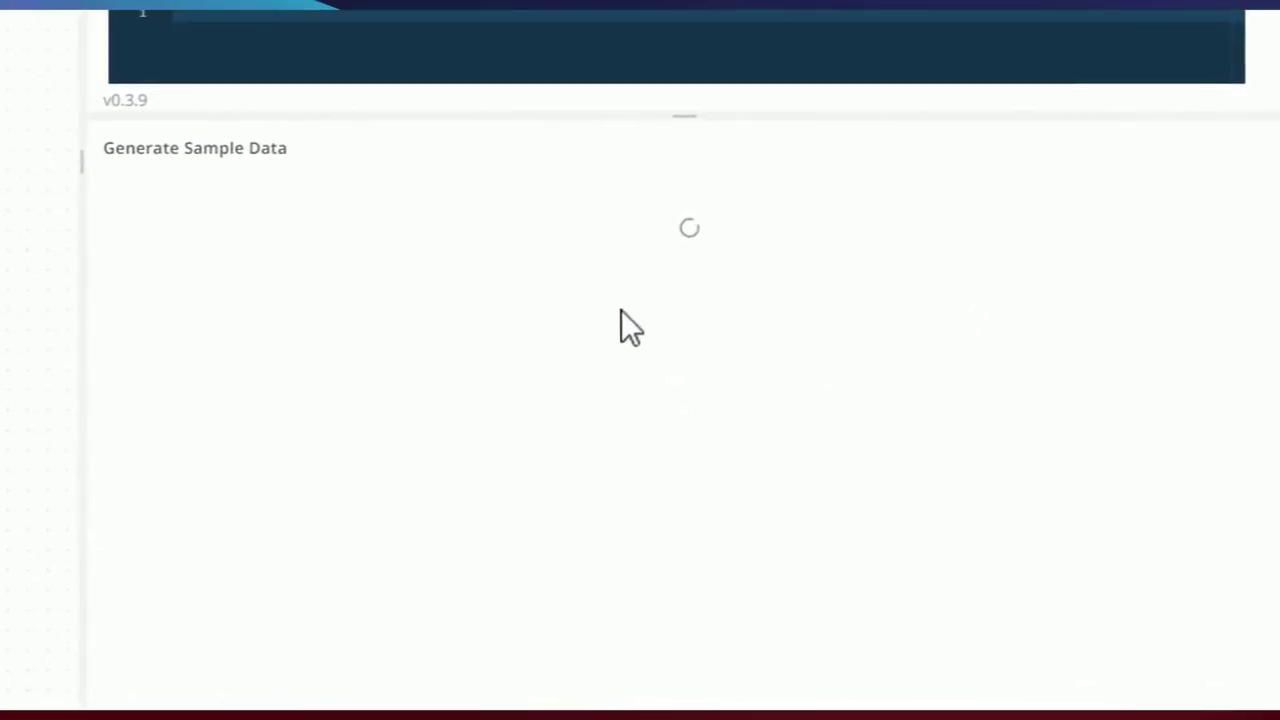
scroll(365, 432, down, 1)
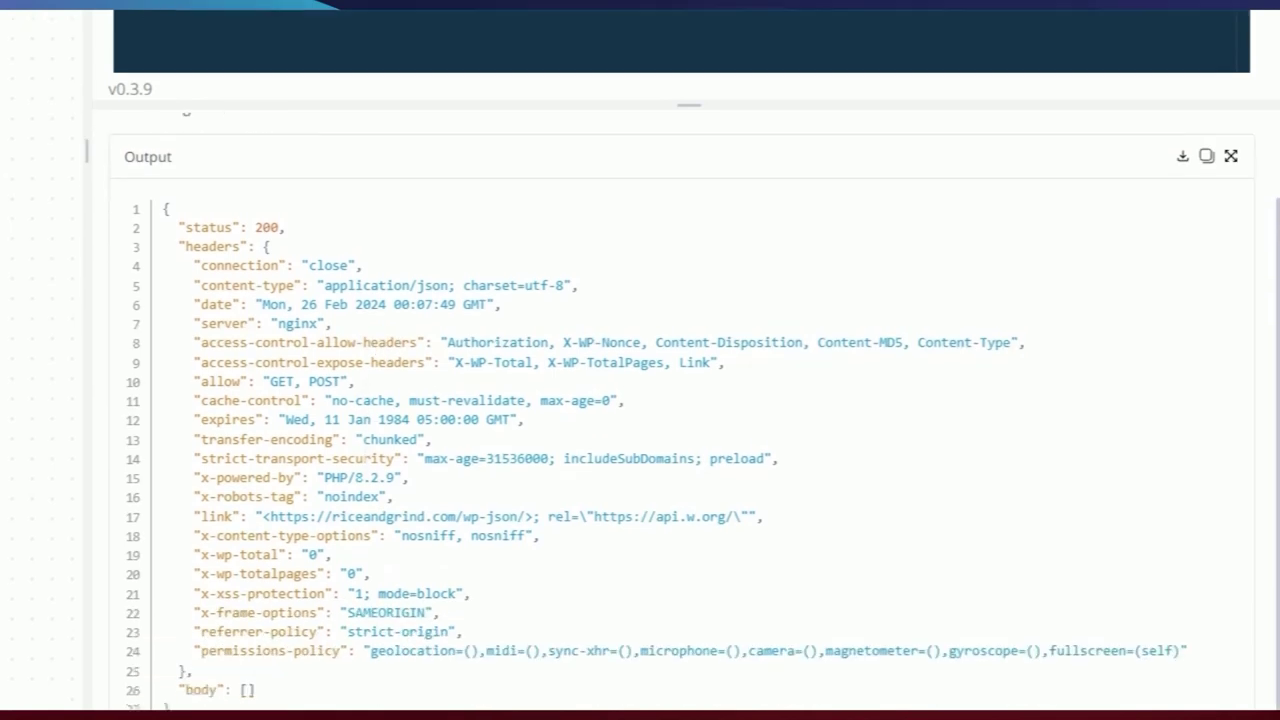
scroll(700, 180, up, 3)
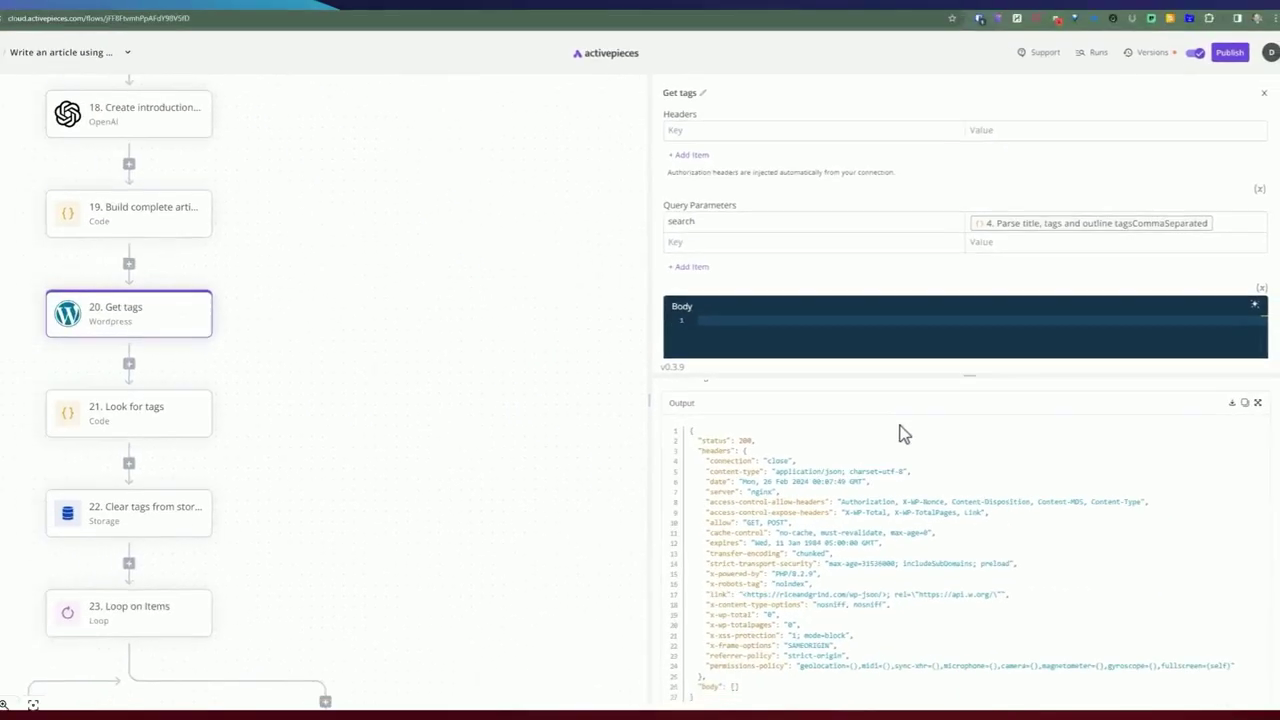
- Open the Look for tags code step and examine its code and its tags and wpTags inputs
click(186, 414)
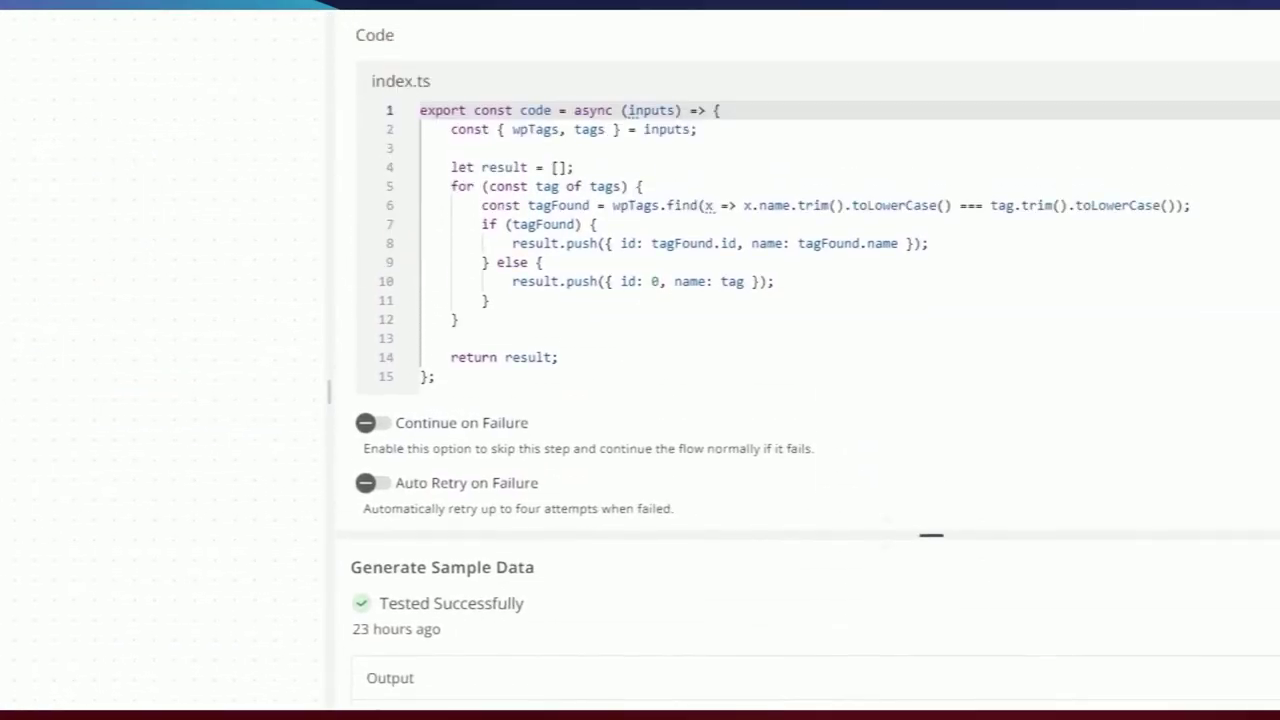
scroll(517, 178, up, 2)
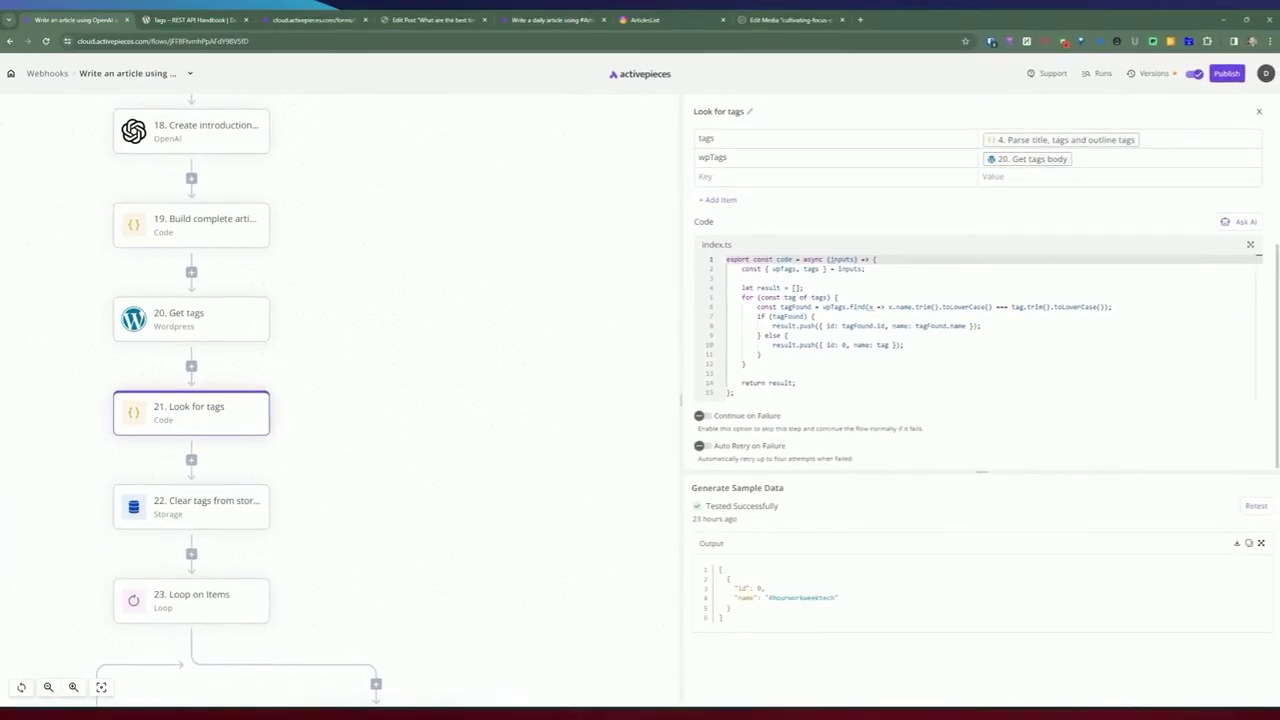
drag(785, 298, 809, 298)
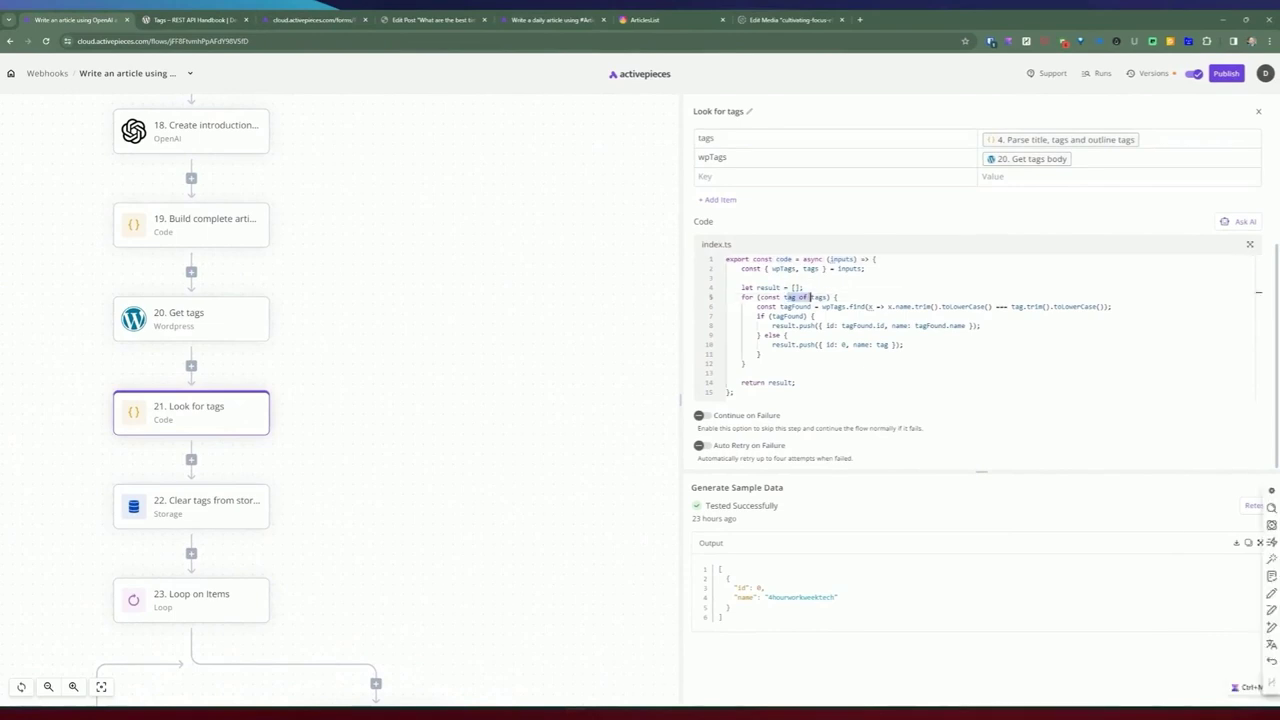
click(820, 326)
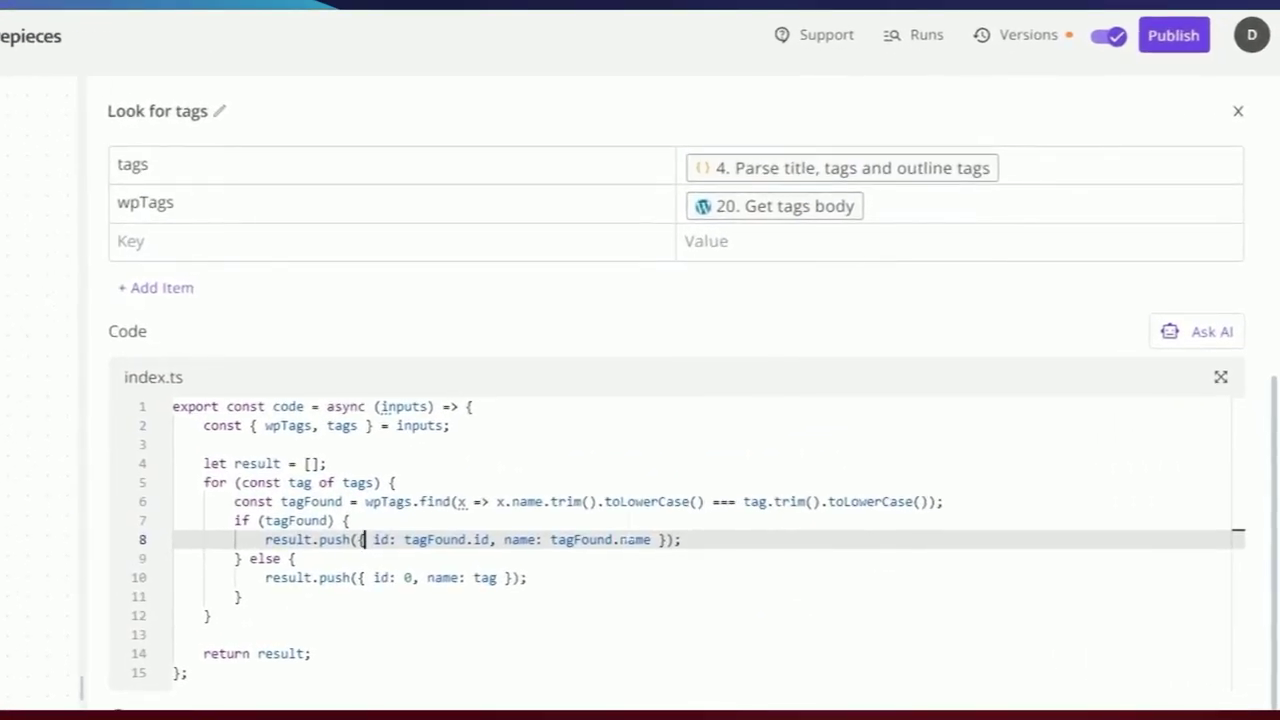
click(350, 521)
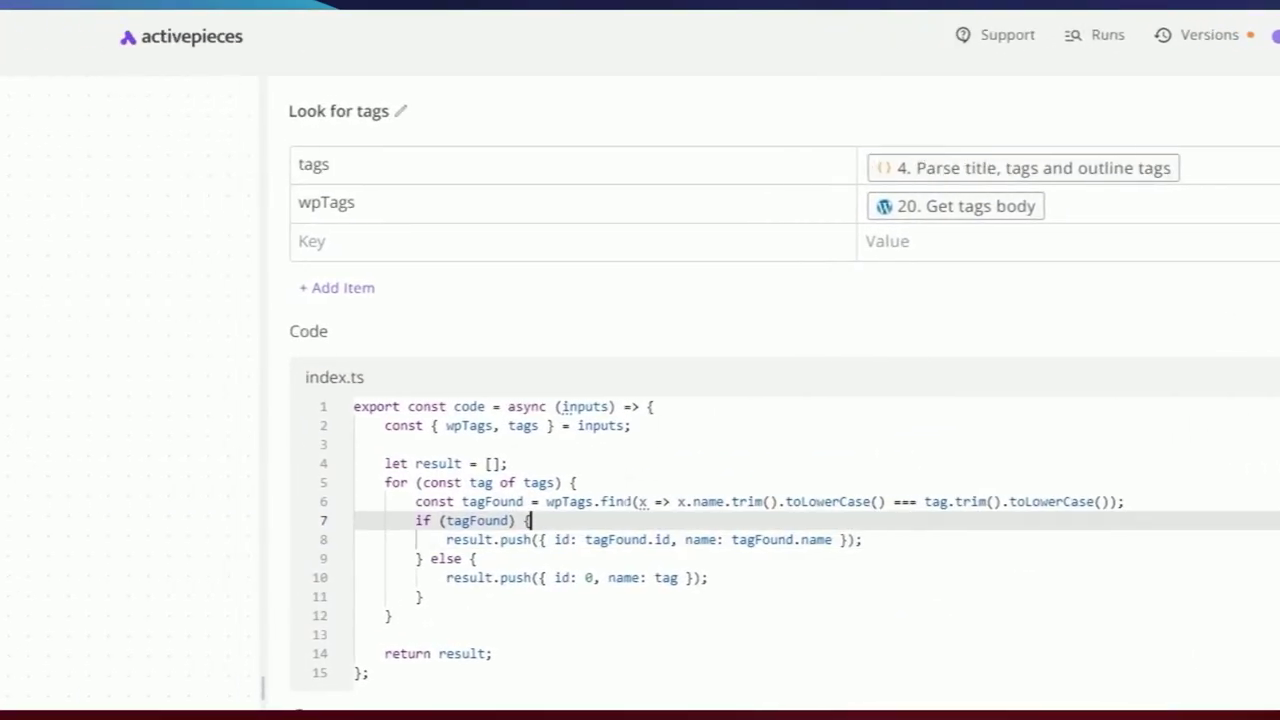
double_click(350, 176)
scroll(880, 366, up, 3)
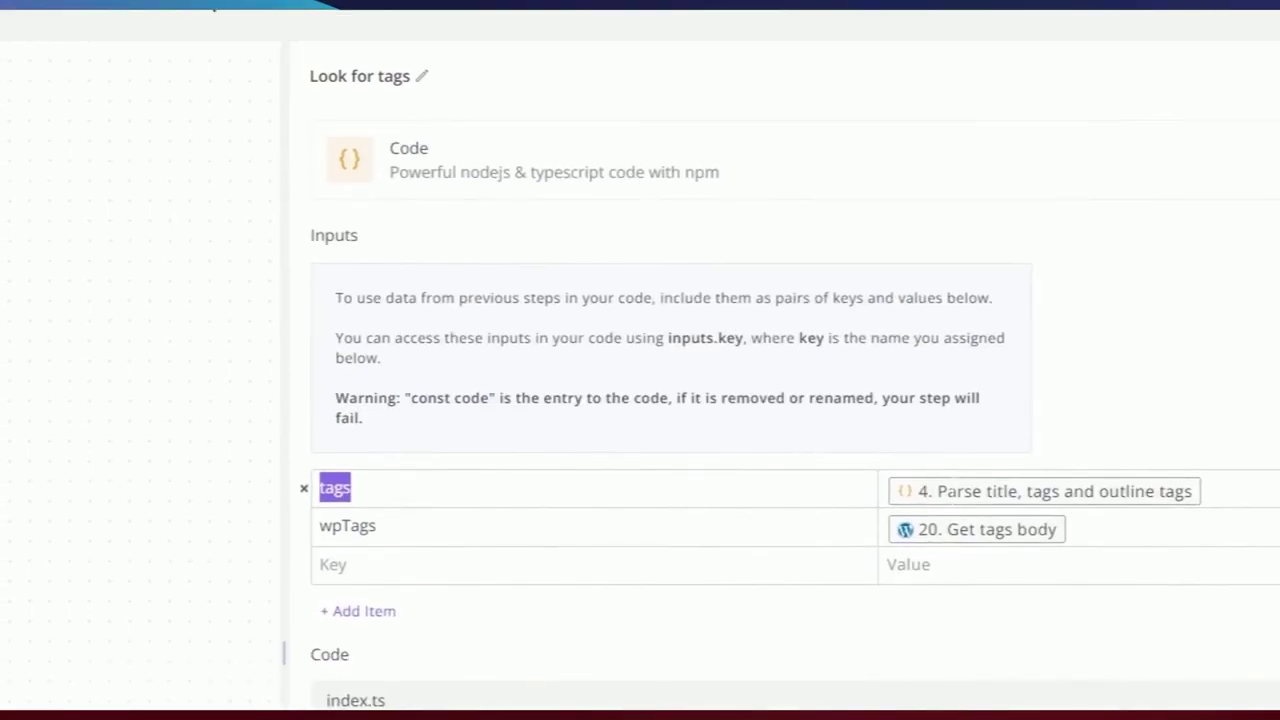
click(350, 526)
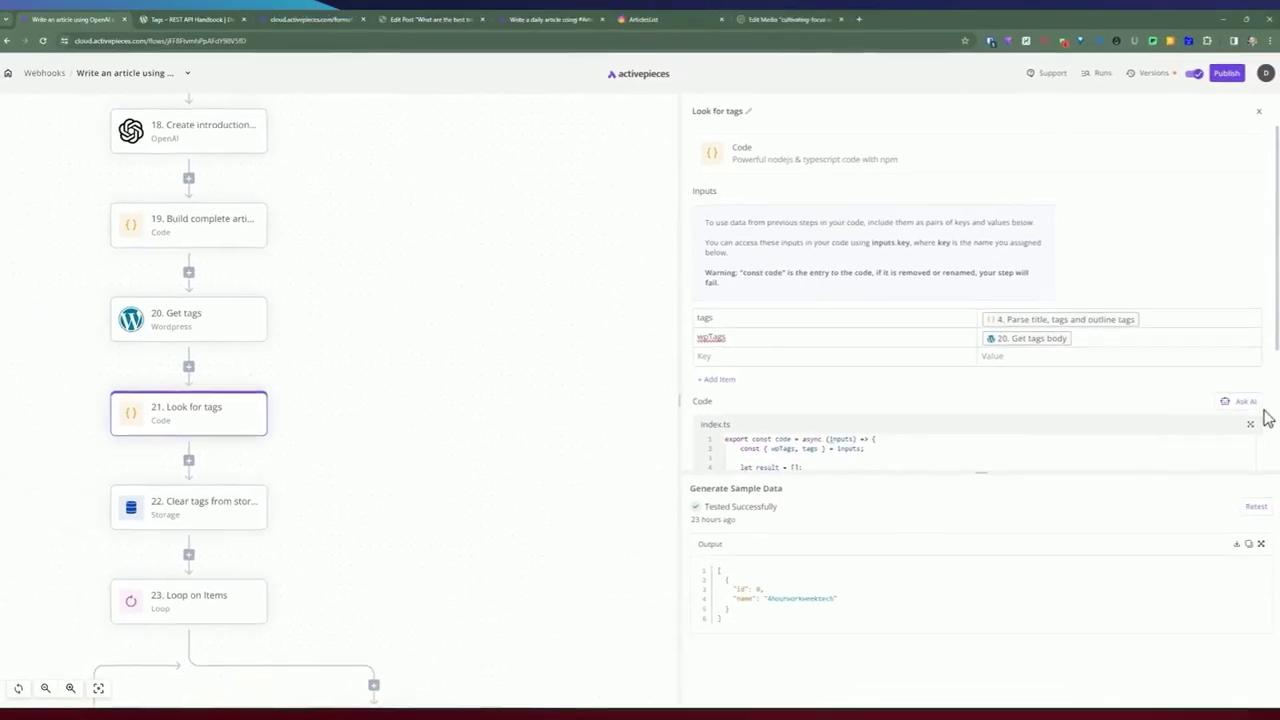
- Open the Look for tags code in the full-screen editor and examine the inputs line, result array and for loop
click(1205, 449)
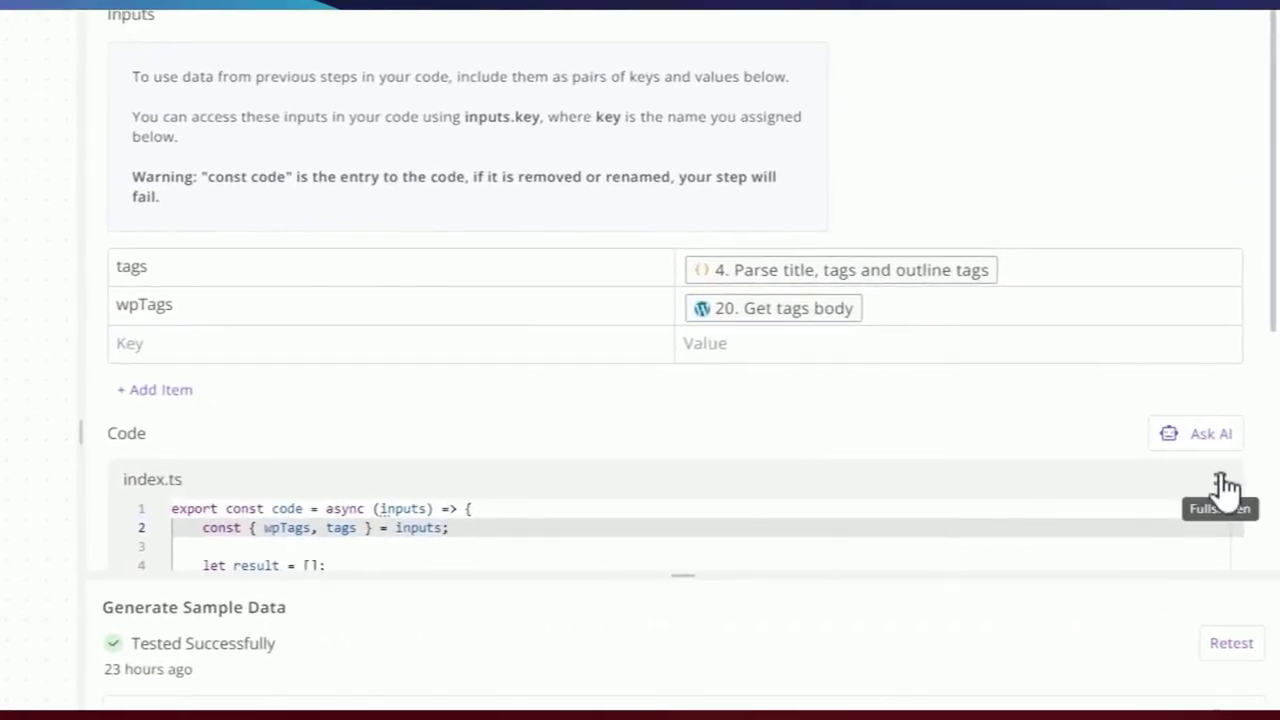
click(1225, 485)
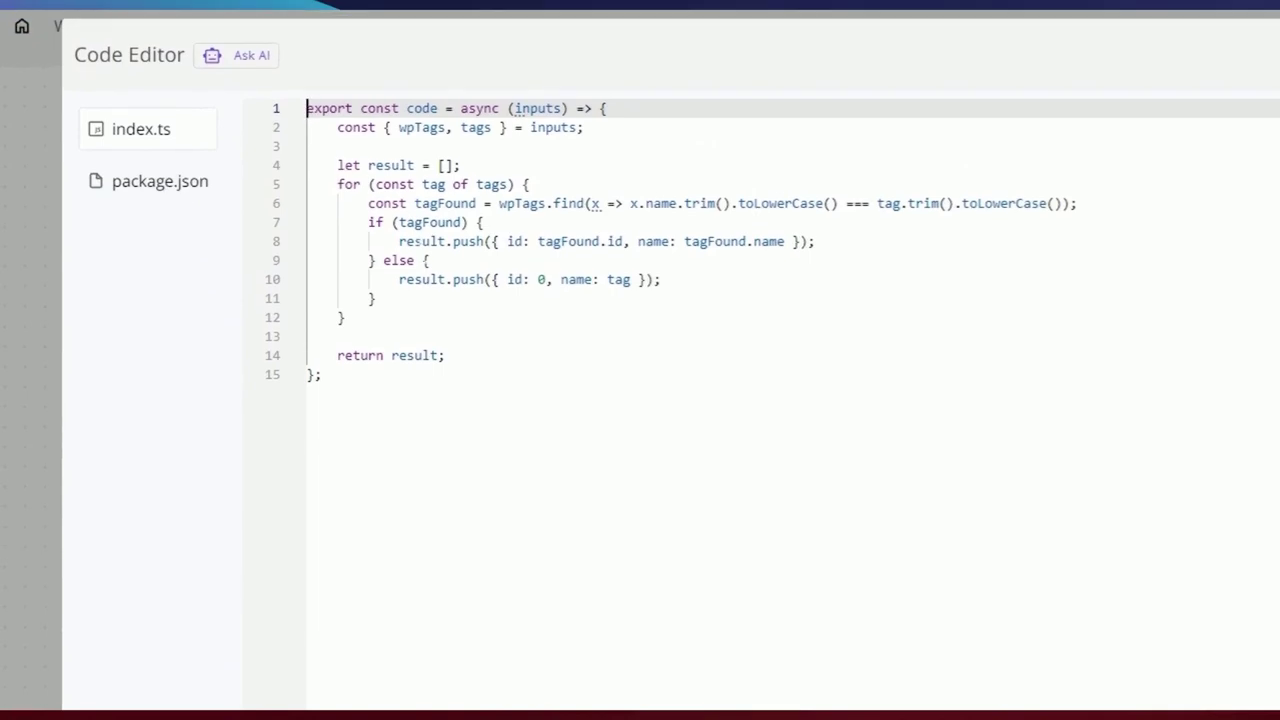
drag(590, 128, 590, 146)
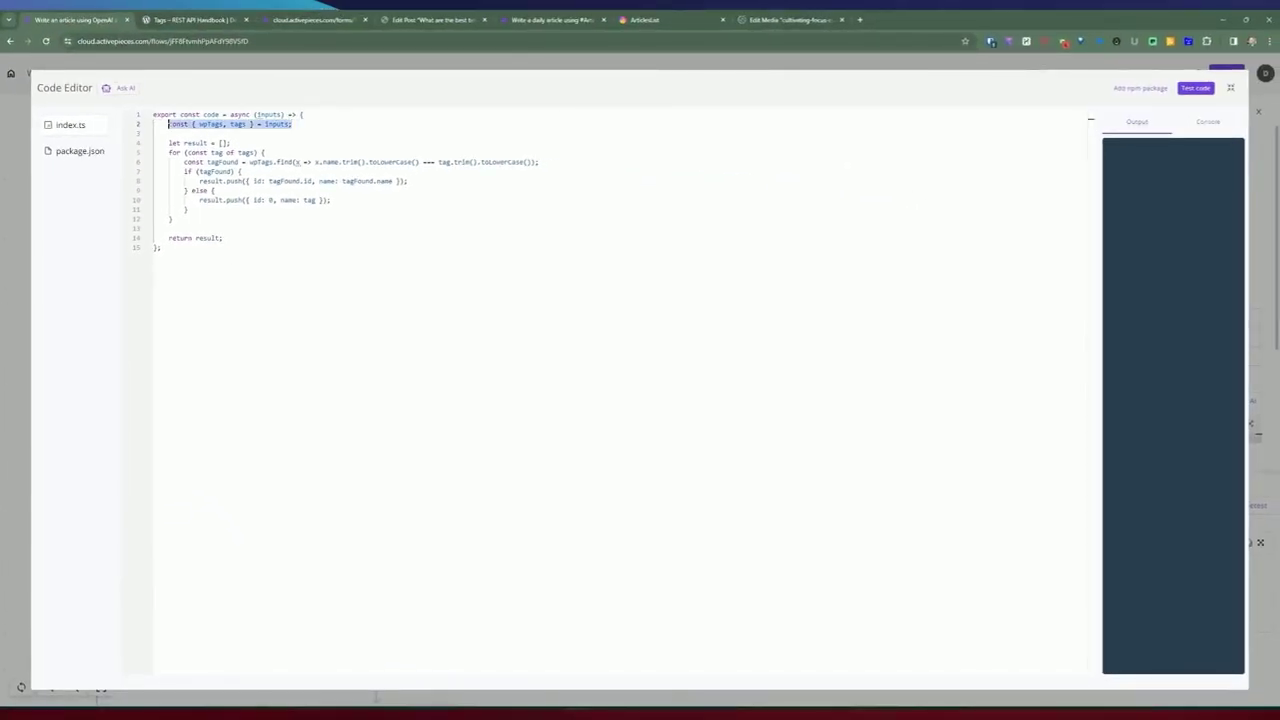
key(shift+Home)
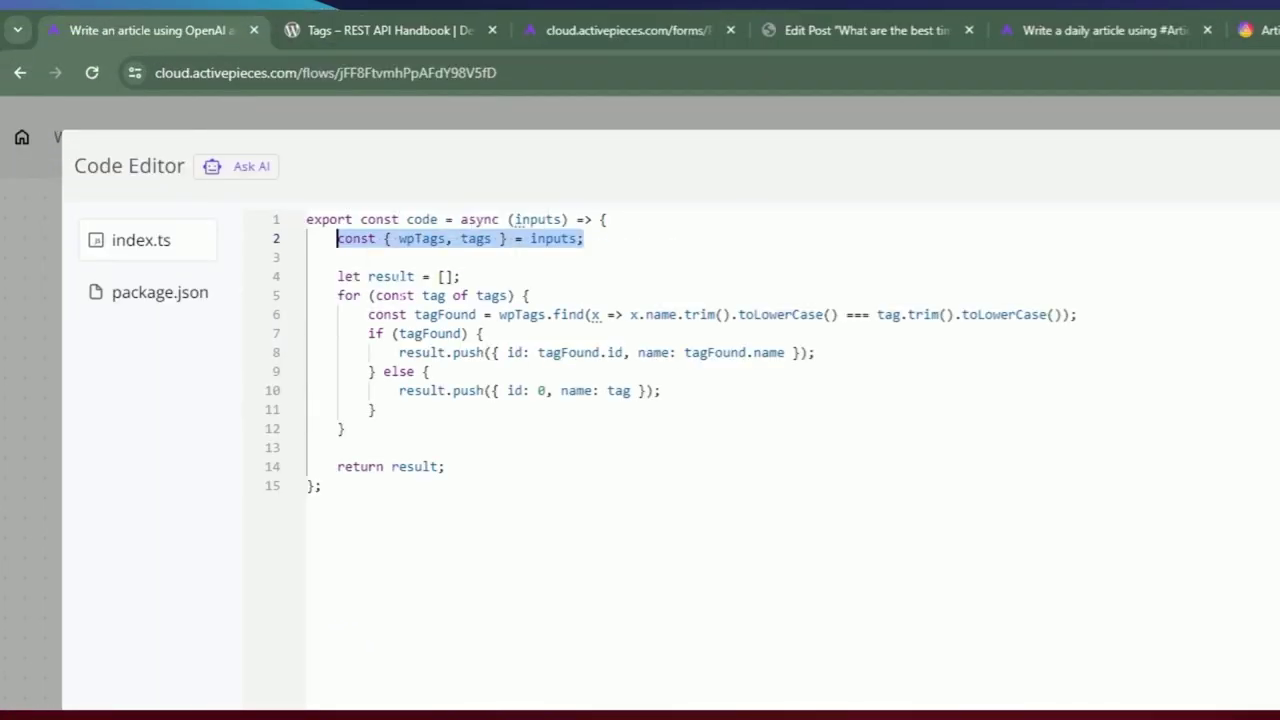
drag(338, 277, 384, 277)
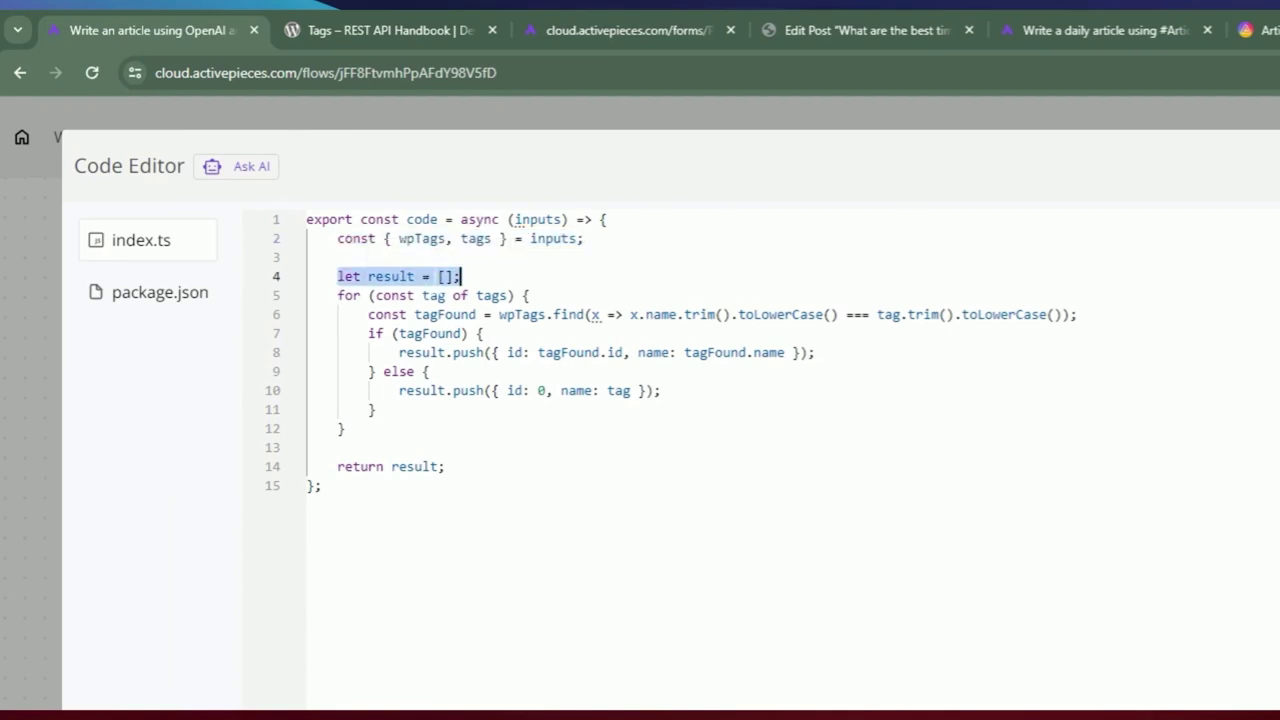
click(444, 276)
drag(321, 295, 446, 466)
click(343, 428)
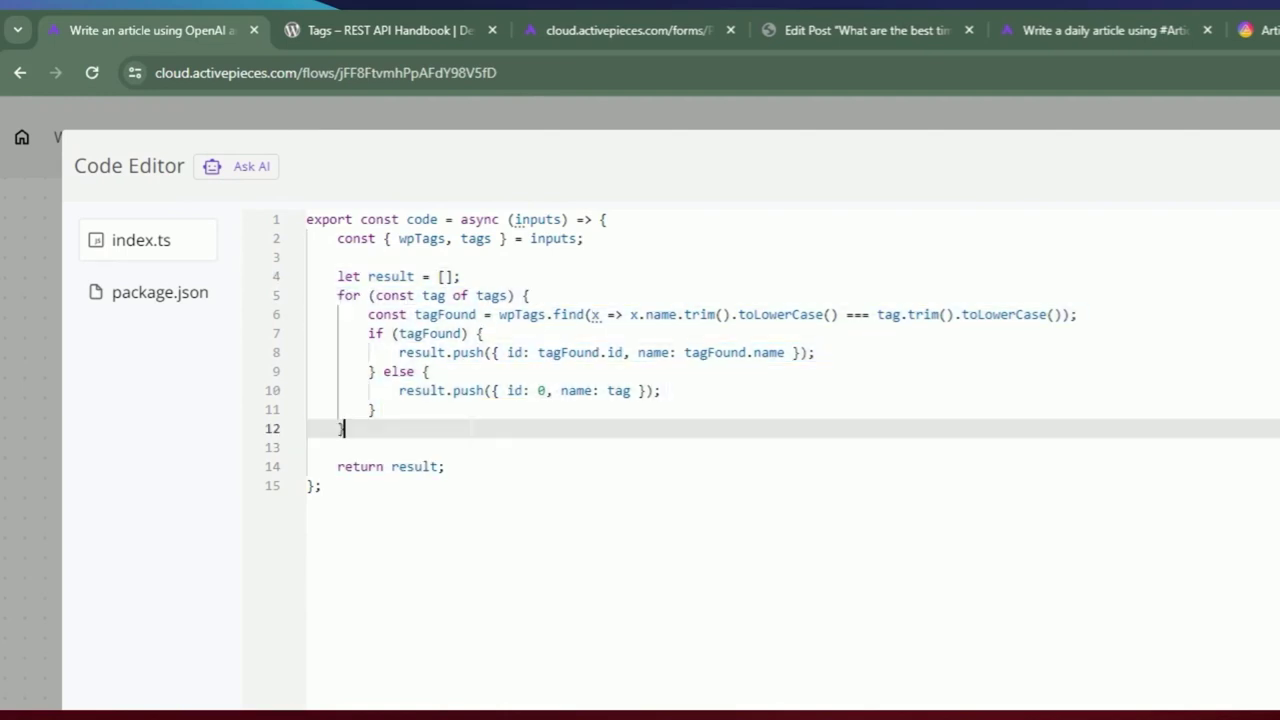
- Examine how the loop's wpTags.find call compares trimmed, lower-case tag names on line 6
click(425, 295)
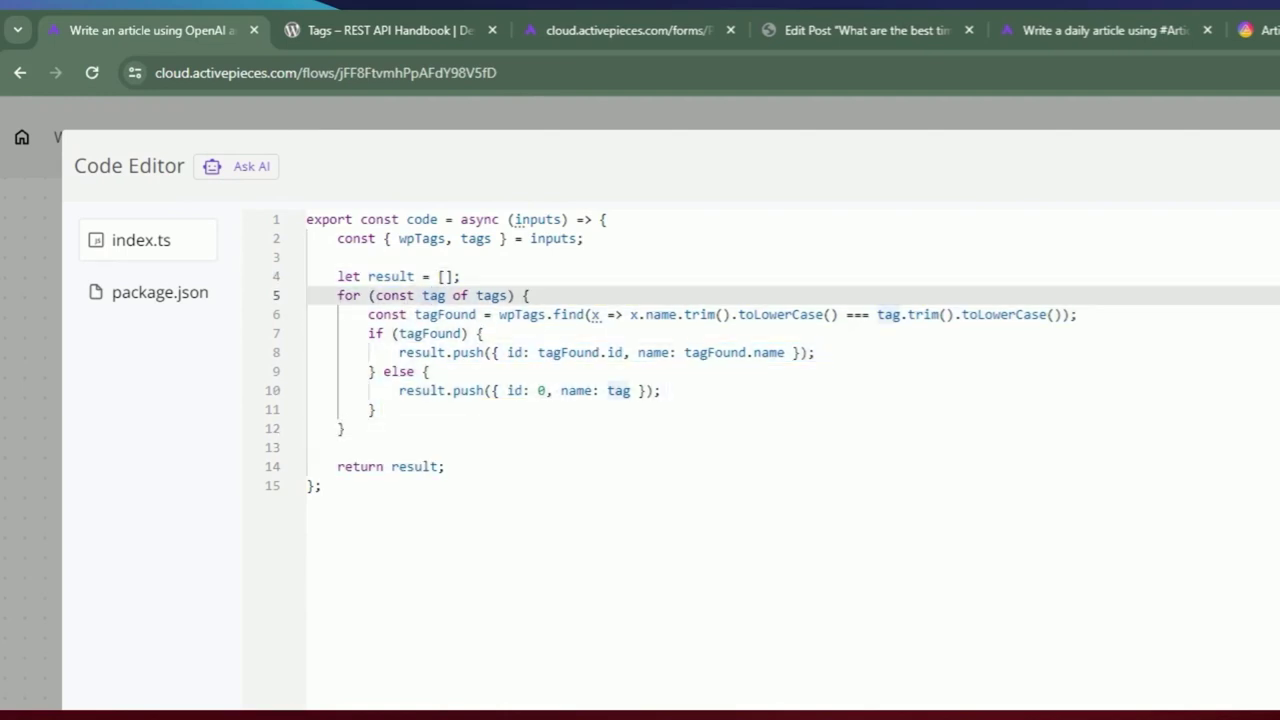
double_click(520, 314)
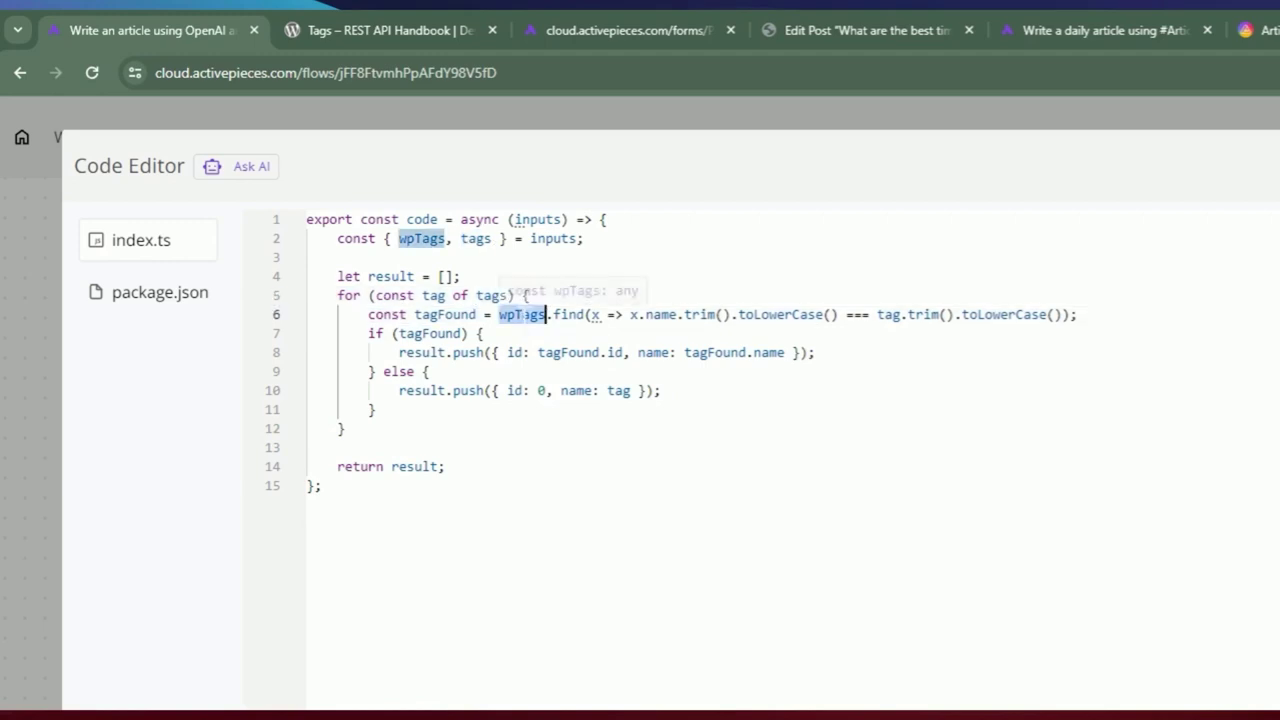
double_click(567, 315)
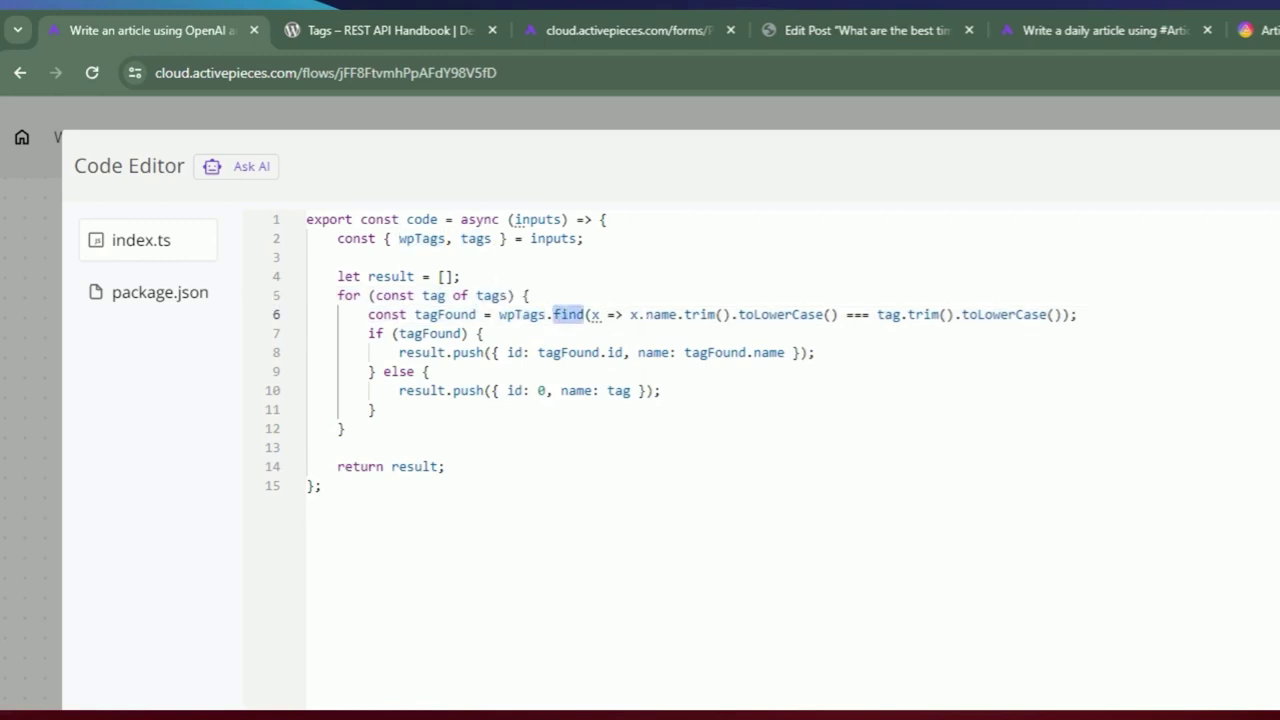
drag(638, 315, 731, 315)
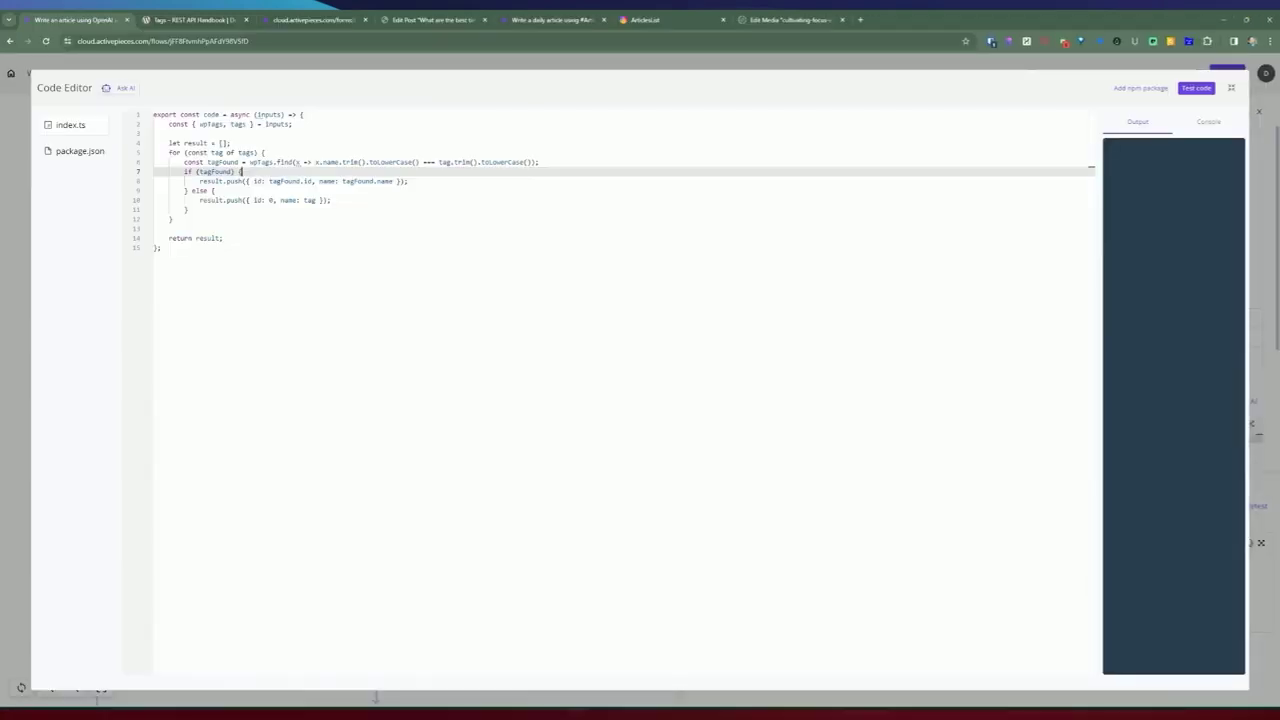
double_click(568, 315)
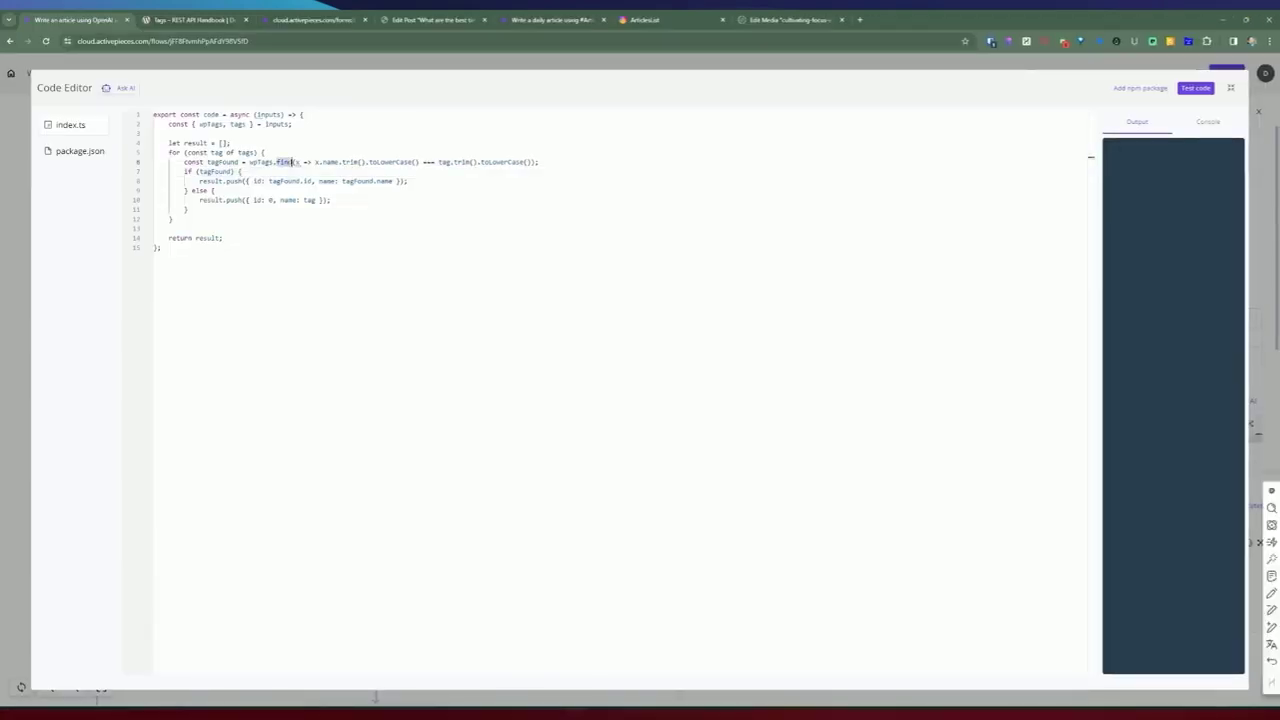
click(575, 298)
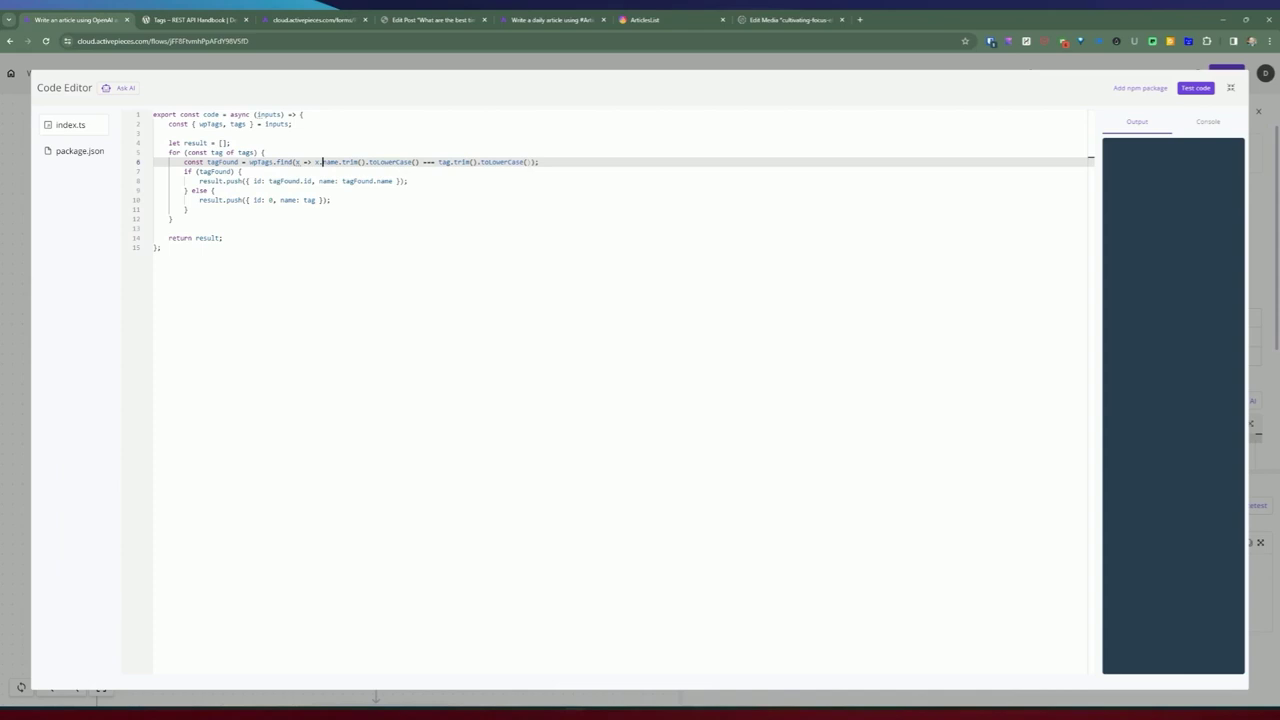
drag(532, 162, 441, 162)
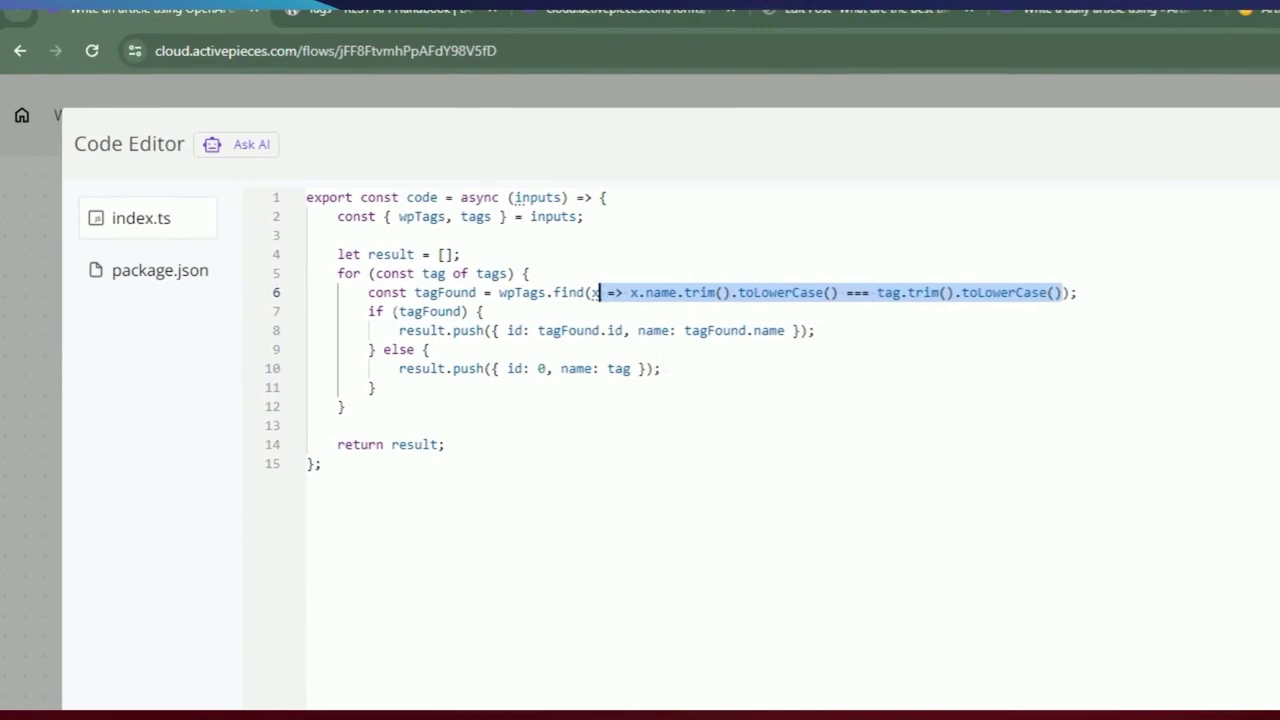
- Examine the result.push calls in the if and else branches, and close the full-screen code editor
click(401, 330)
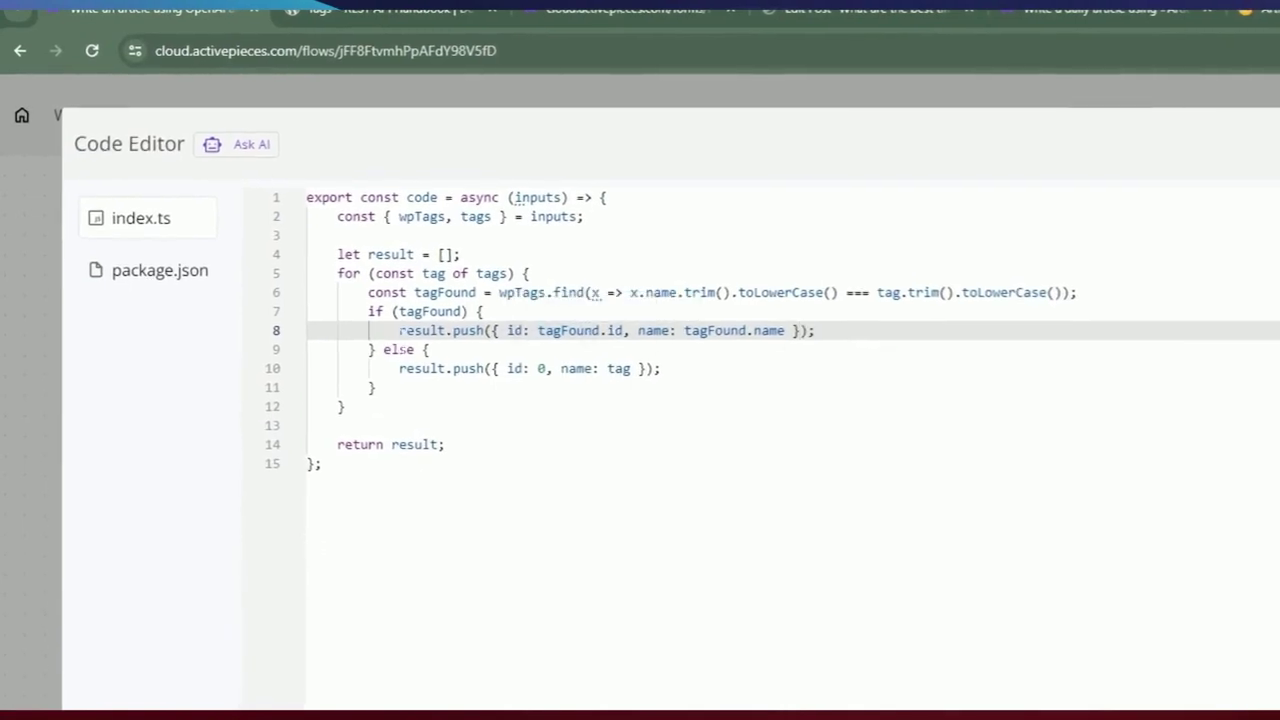
drag(560, 369, 607, 369)
click(376, 388)
click(619, 368)
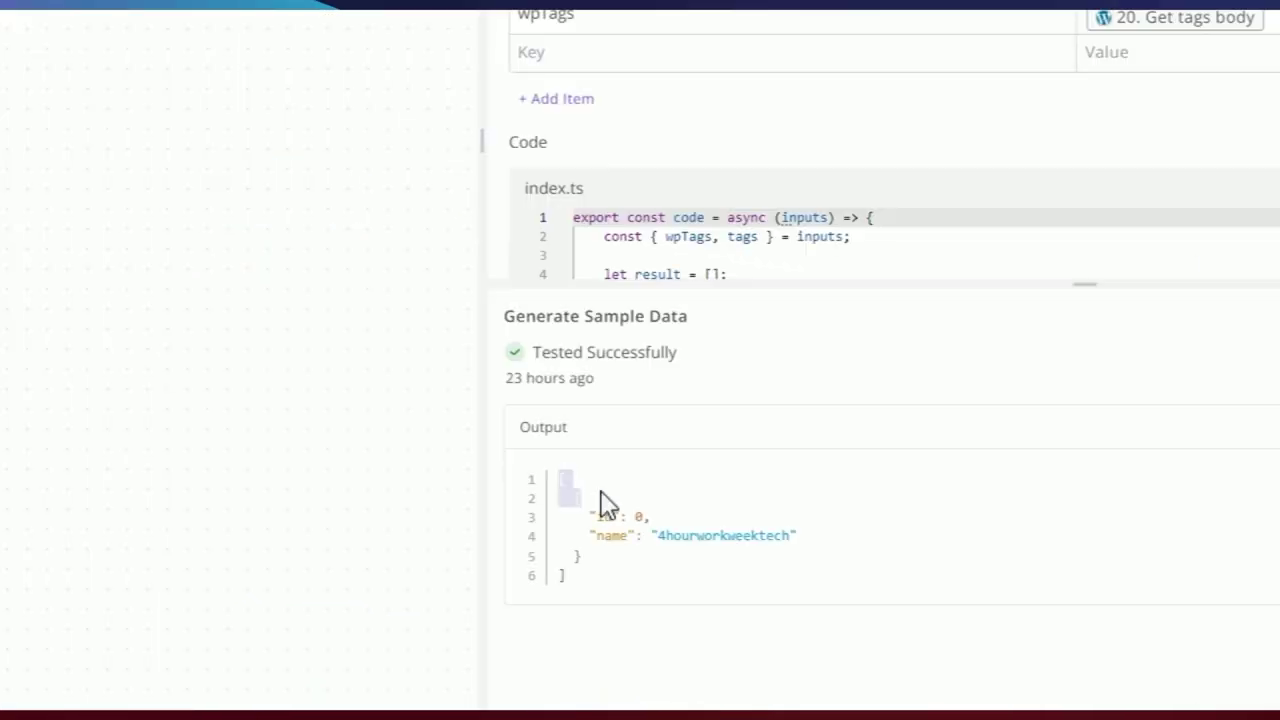
- Review the id and name fields in the Look for tags sample output
drag(601, 492, 621, 517)
click(643, 520)
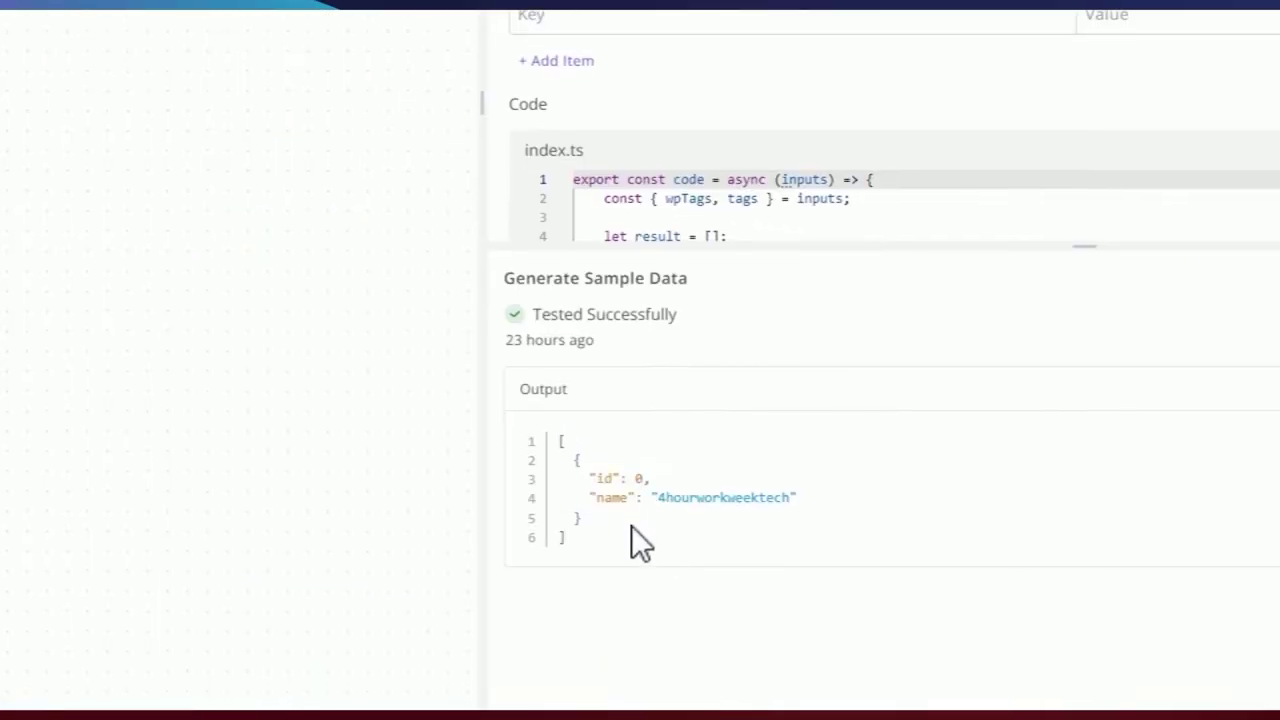
double_click(700, 497)
click(606, 529)
scroll(640, 520, down, 1)
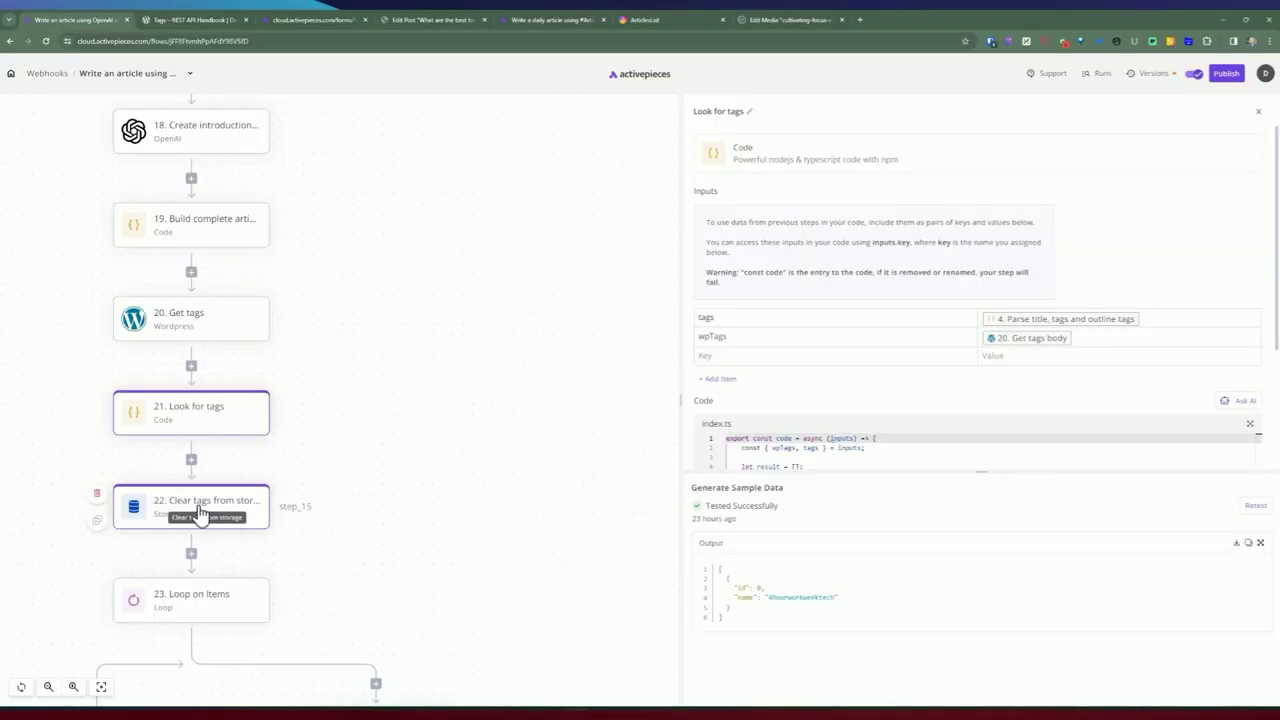
- Open the Clear tags from storage step and review its Remove action, tag-id key, Flow scope and sample output
click(200, 512)
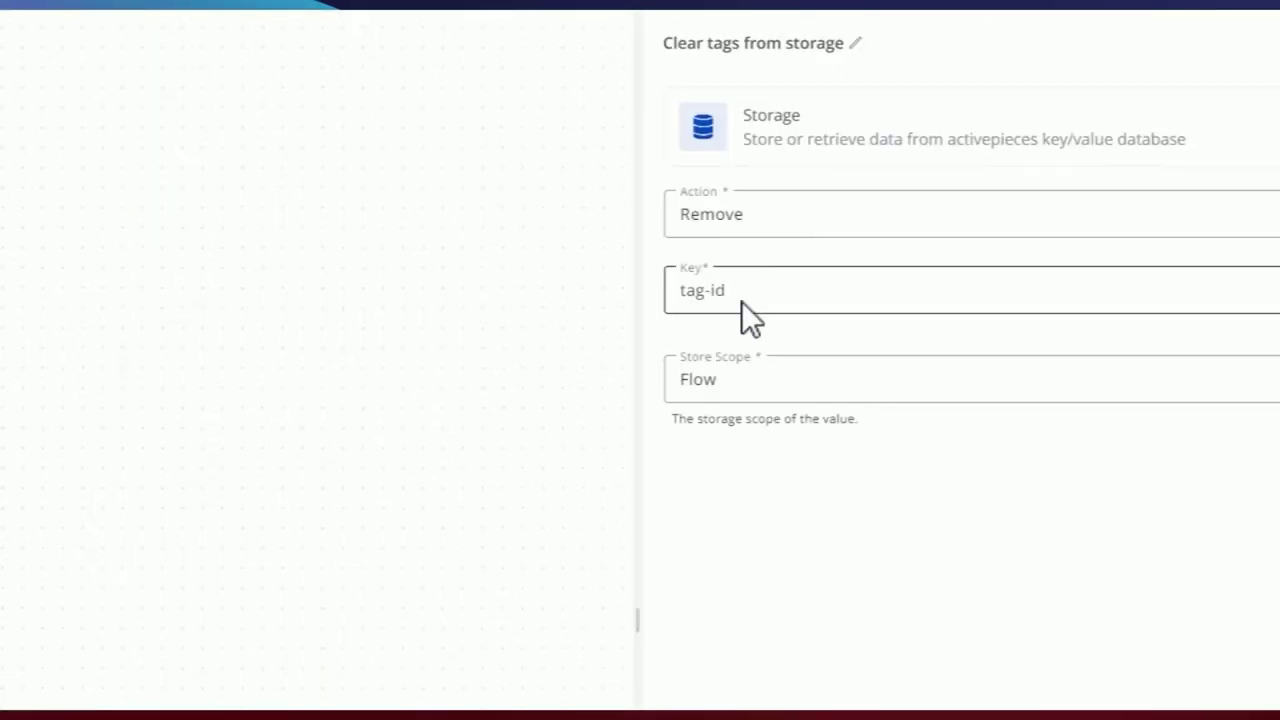
drag(777, 327, 668, 325)
drag(765, 187, 672, 190)
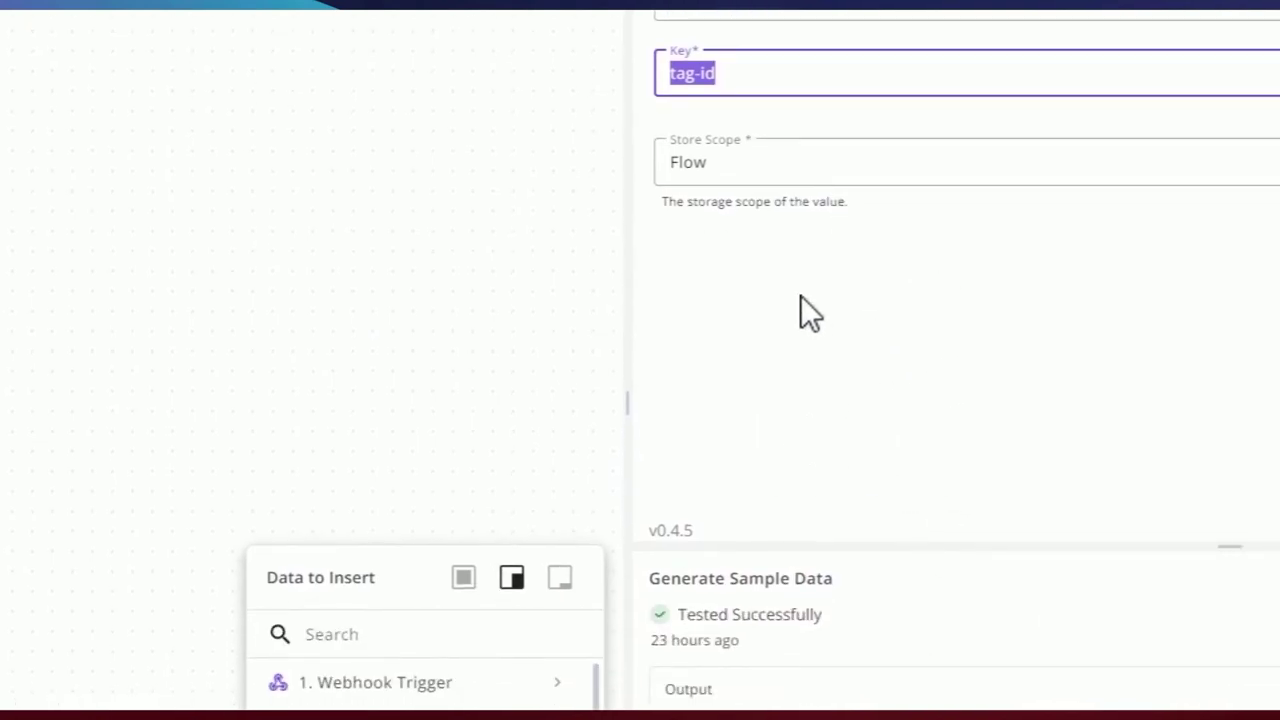
click(864, 372)
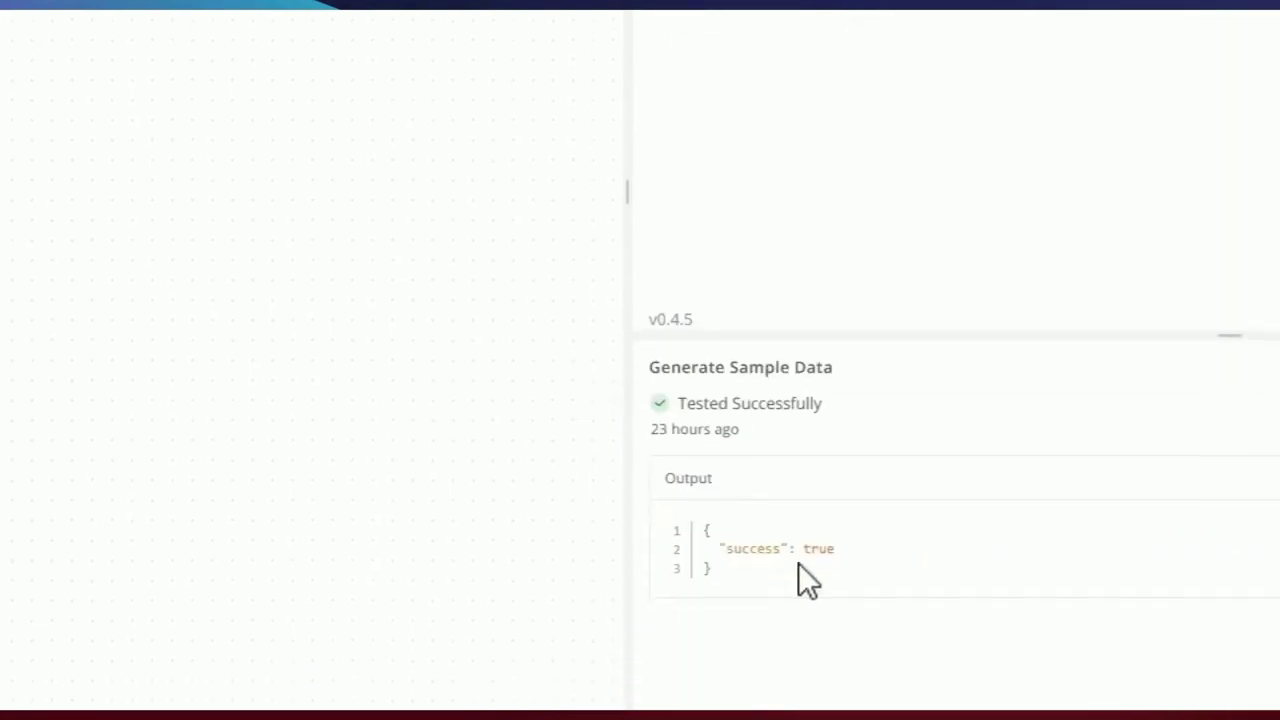
- Rename the Loop on Items step as Loop through tags and check its Items source, Look for tags
scroll(300, 538, down, 2)
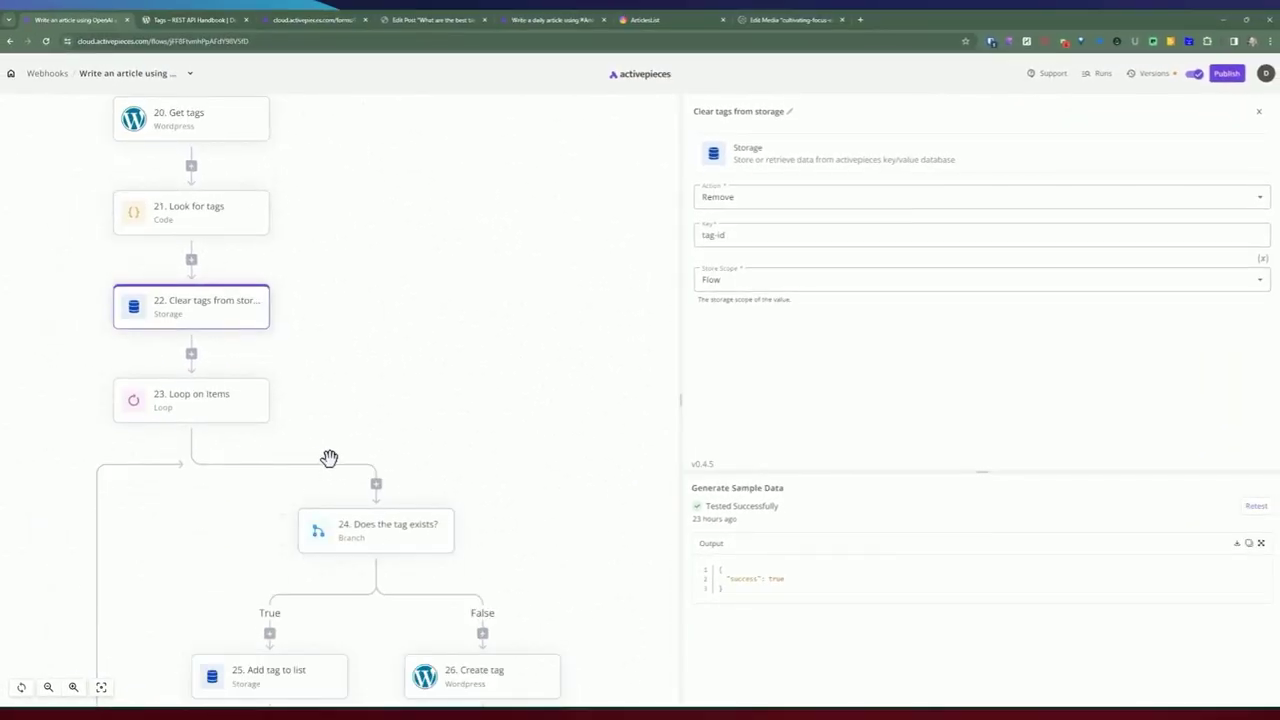
click(197, 413)
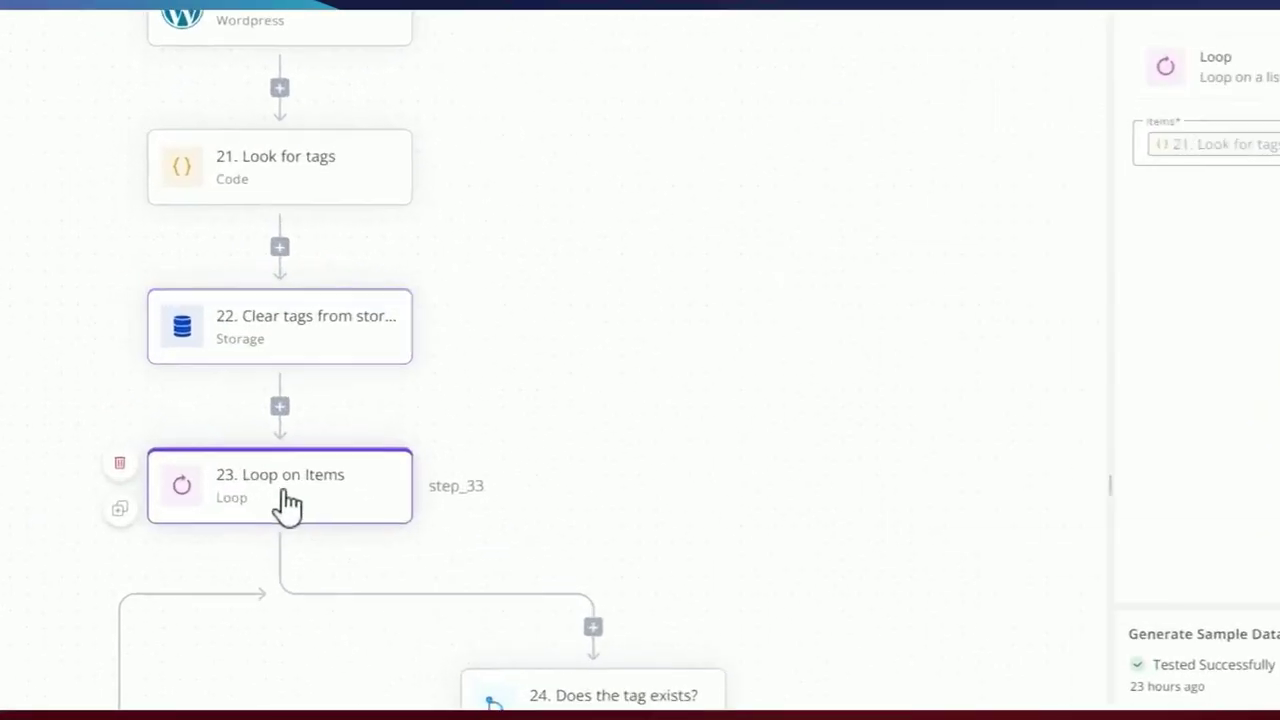
double_click(739, 111)
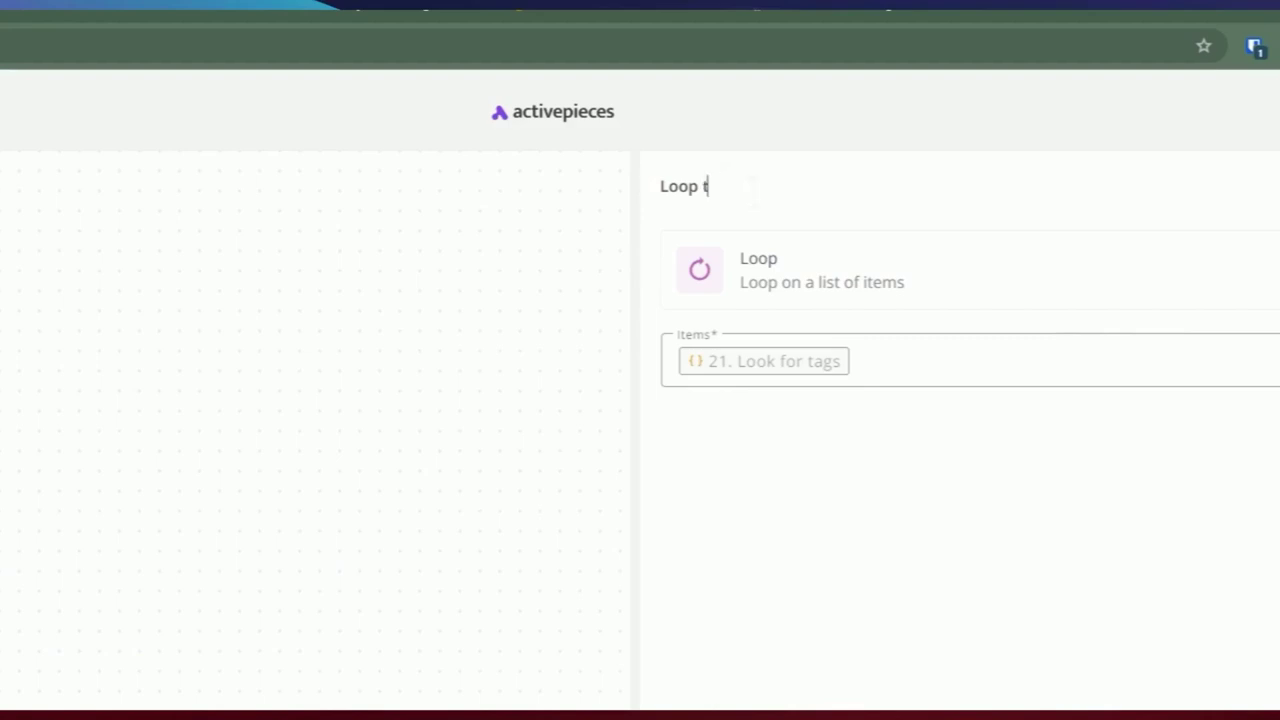
text(through)
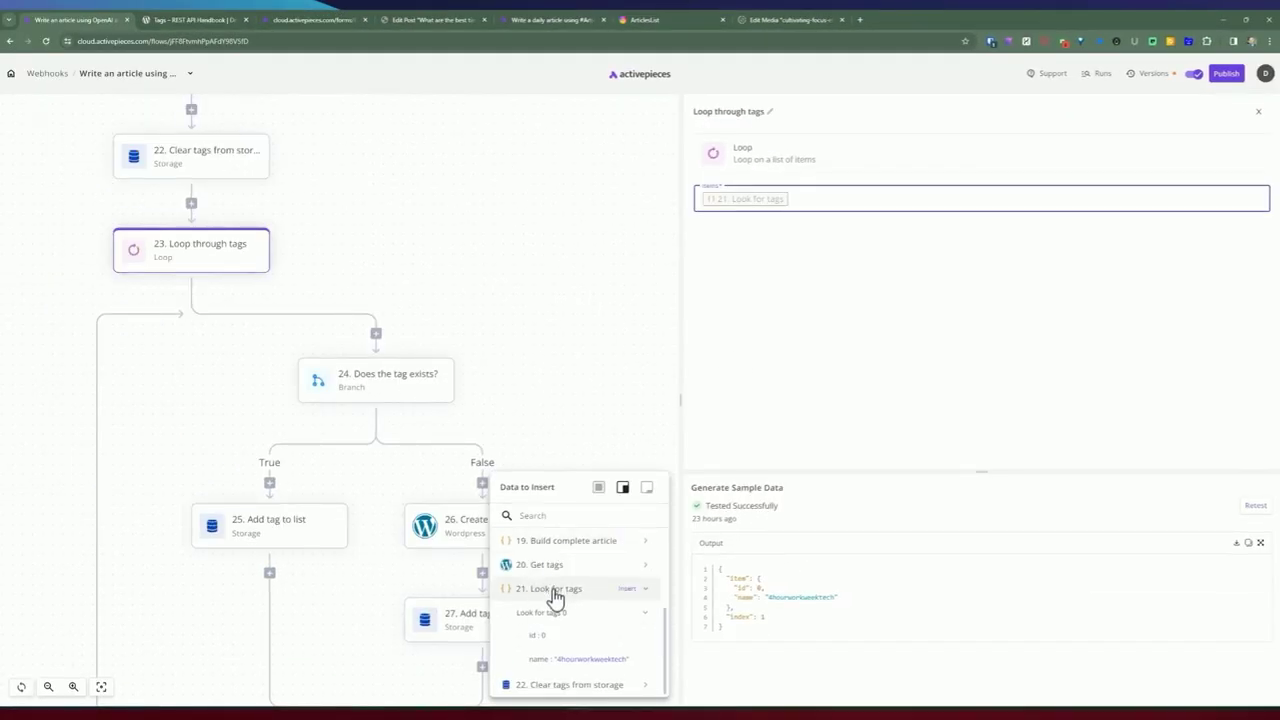
click(822, 360)
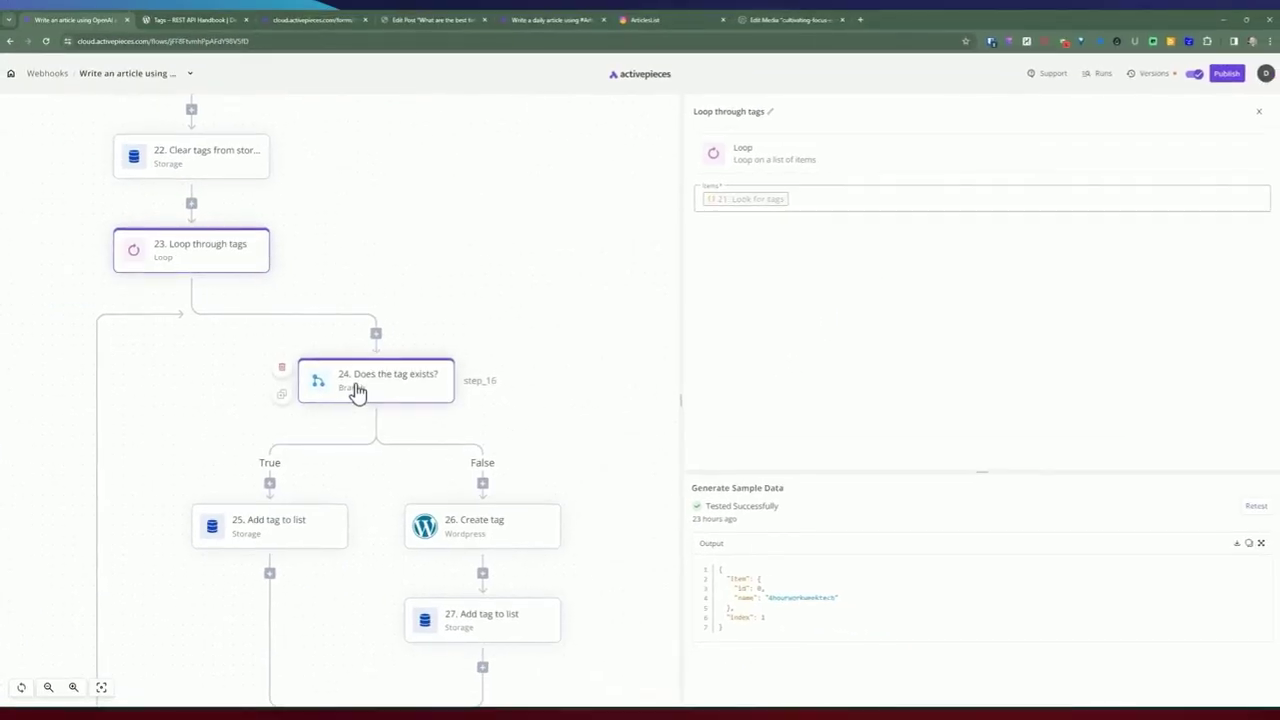
- Open the Does the tag exists? branch and review its condition comparing the loop item id with 0
click(357, 392)
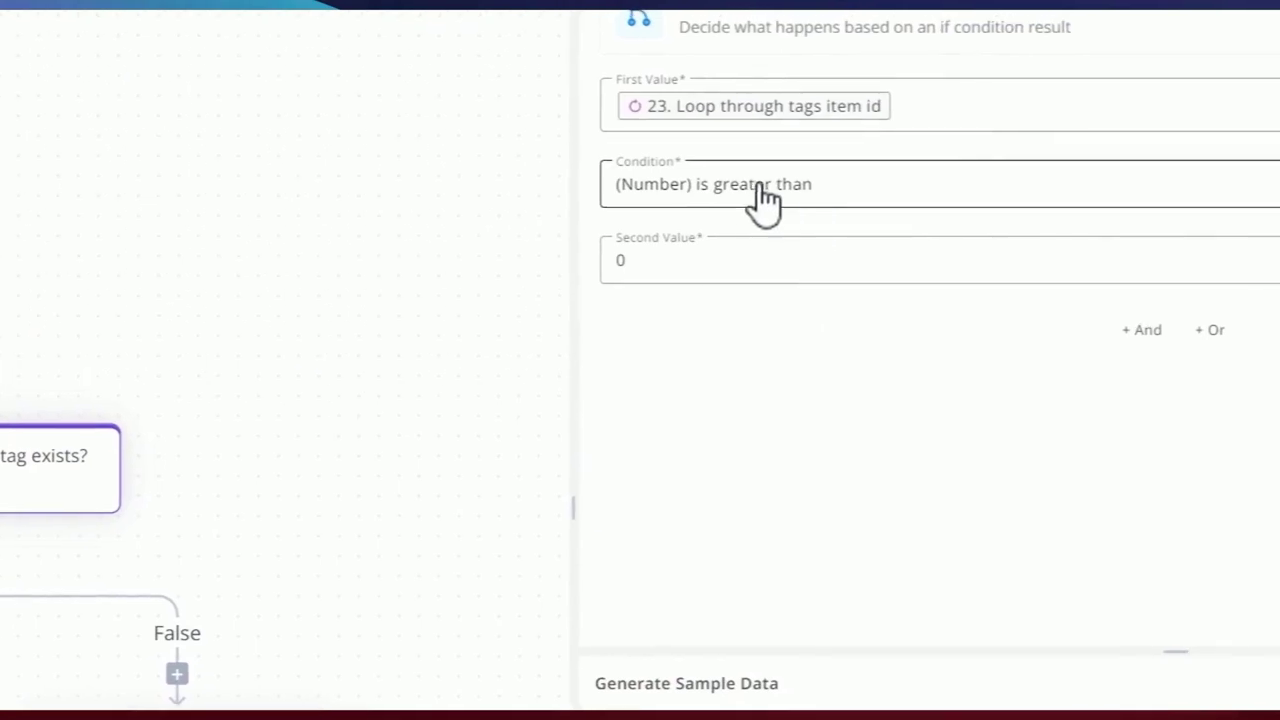
click(863, 192)
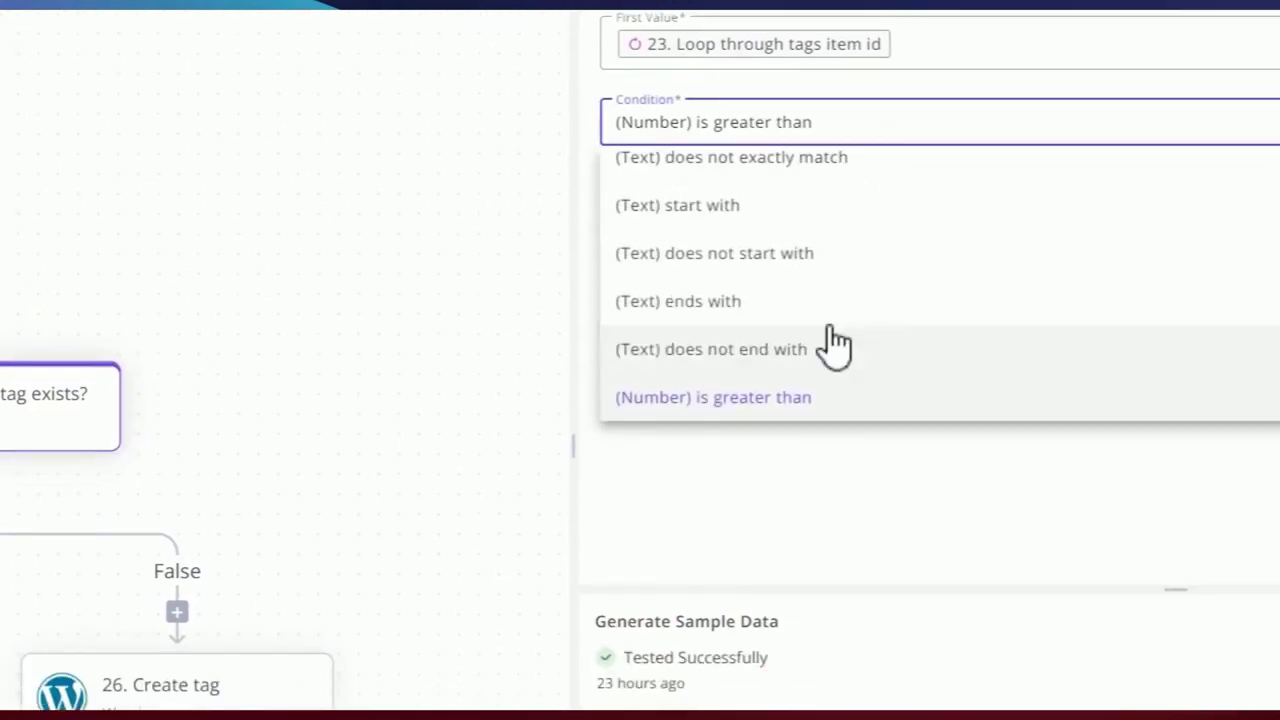
click(843, 510)
- Inspect the item id and name available from Loop through tags for the branch's first value, and check the branch's sample output
click(905, 61)
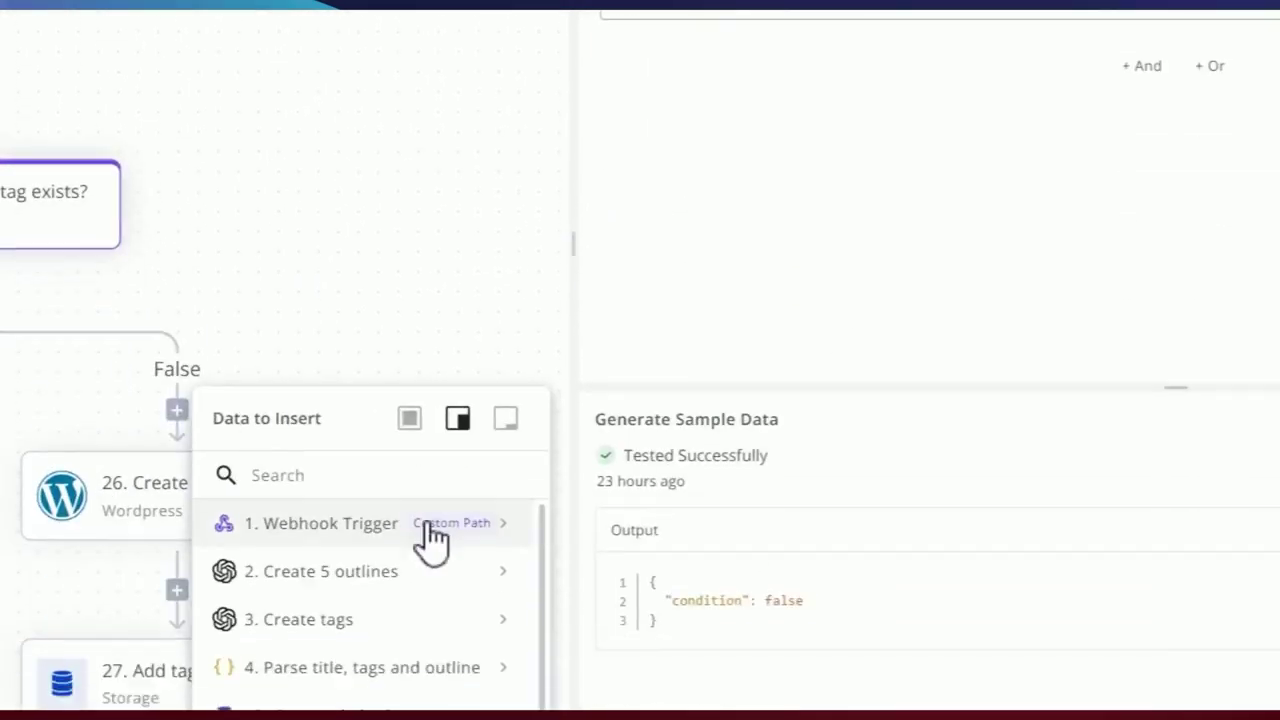
scroll(366, 586, down, 8)
click(331, 662)
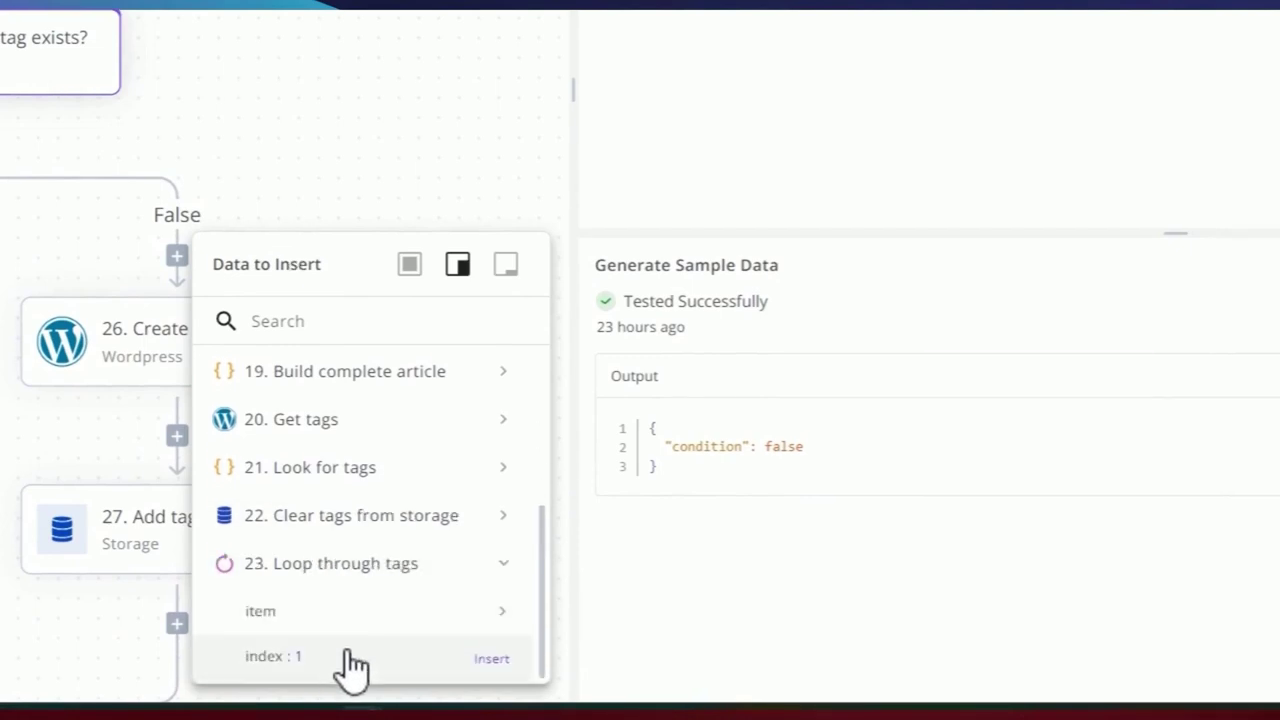
click(344, 610)
scroll(345, 640, down, 2)
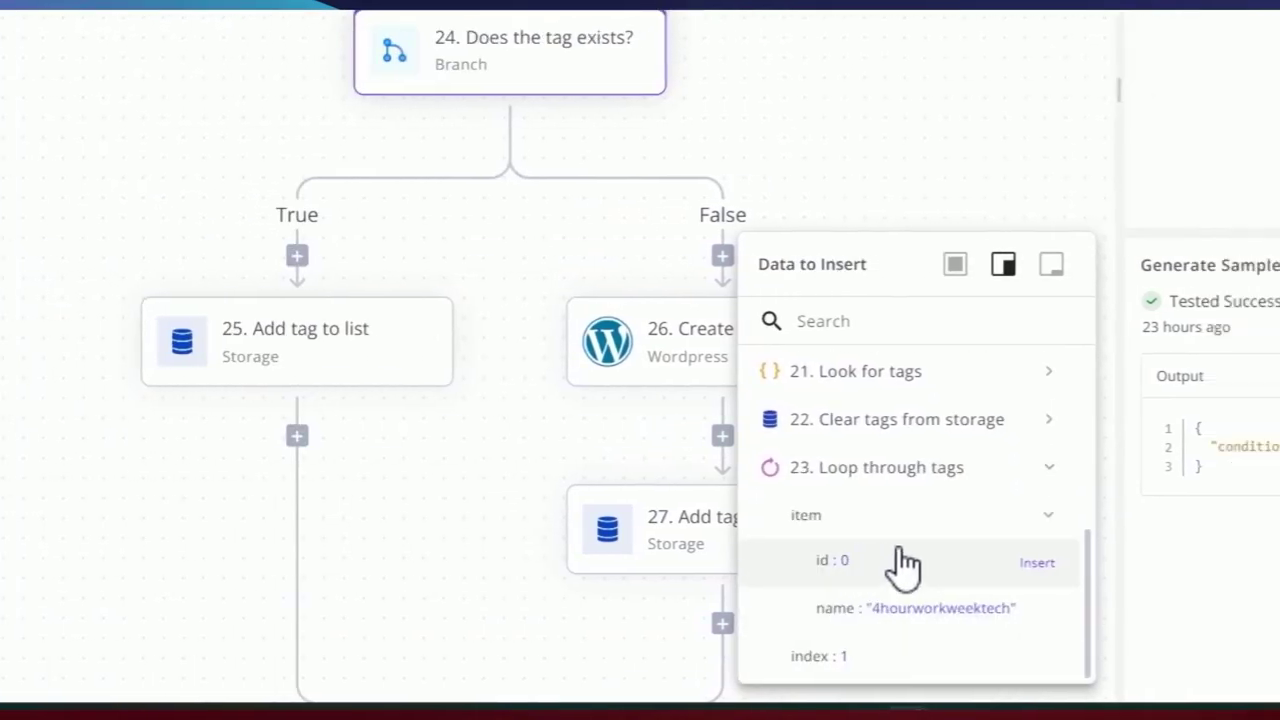
click(903, 301)
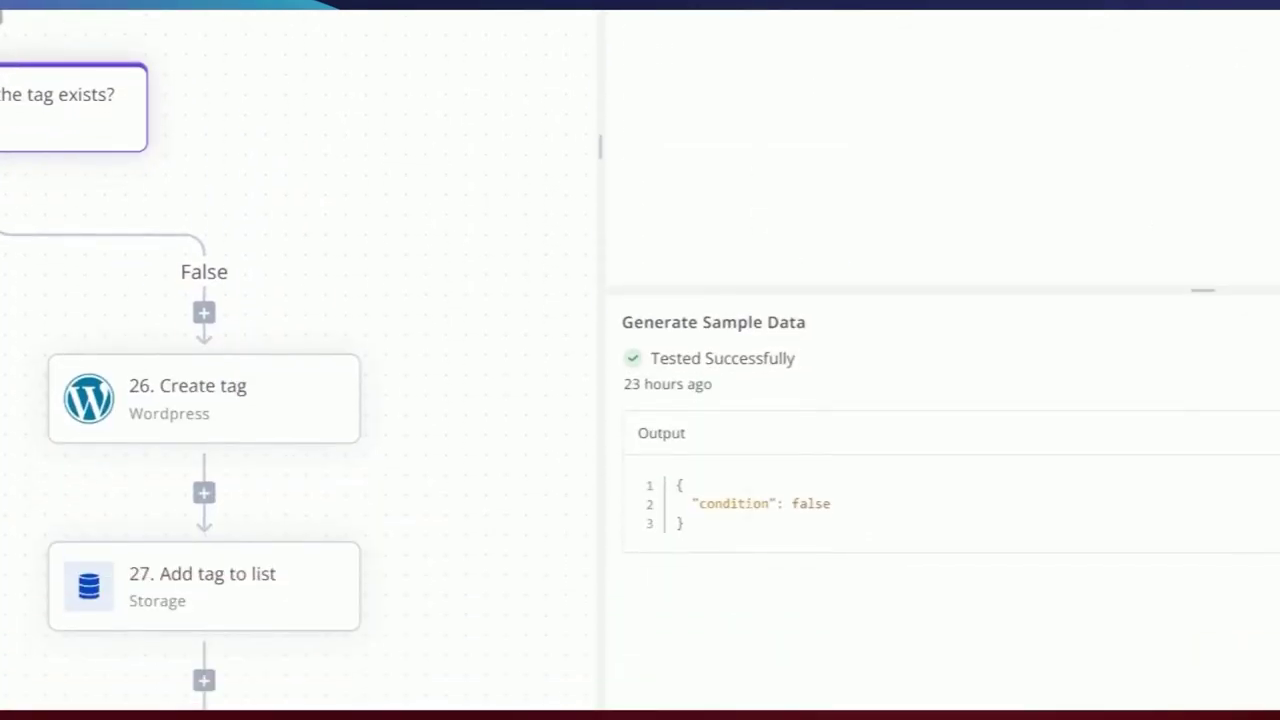
drag(677, 482, 751, 527)
click(750, 530)
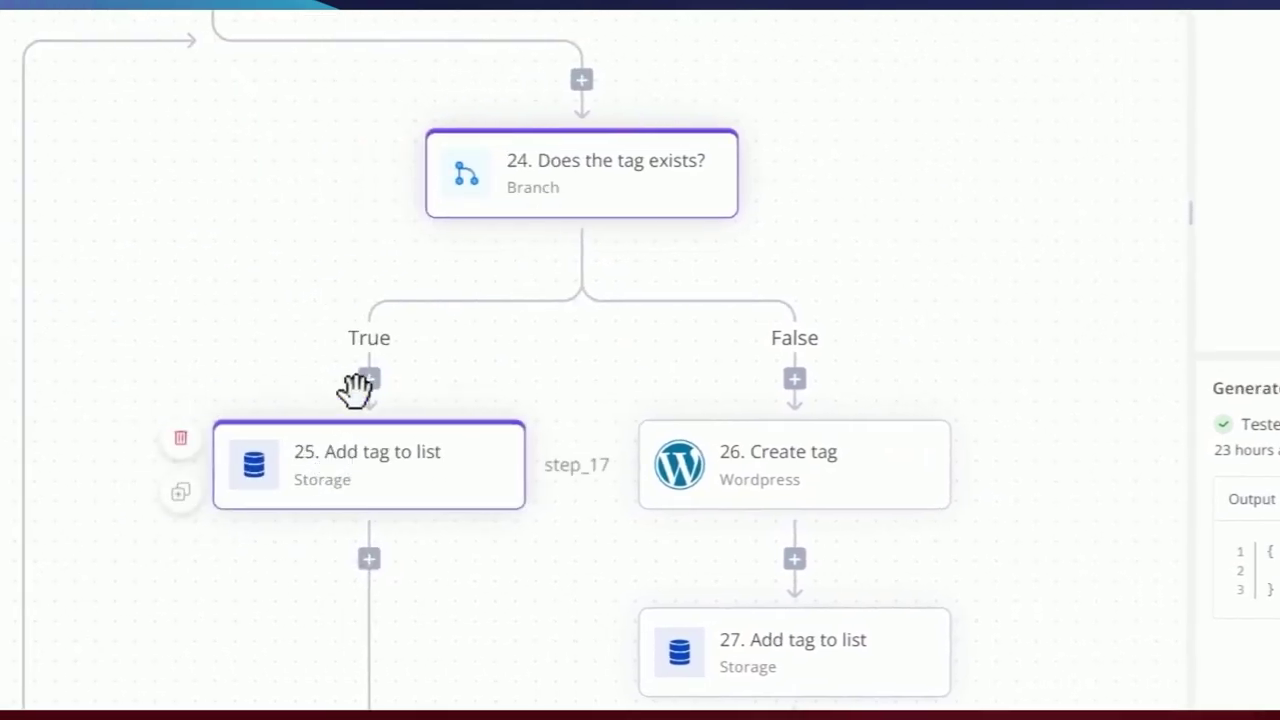
- Open the Add tag to list step in the True branch and review its Append action, tag-id key and comma separator
scroll(460, 283, down, 5)
click(337, 208)
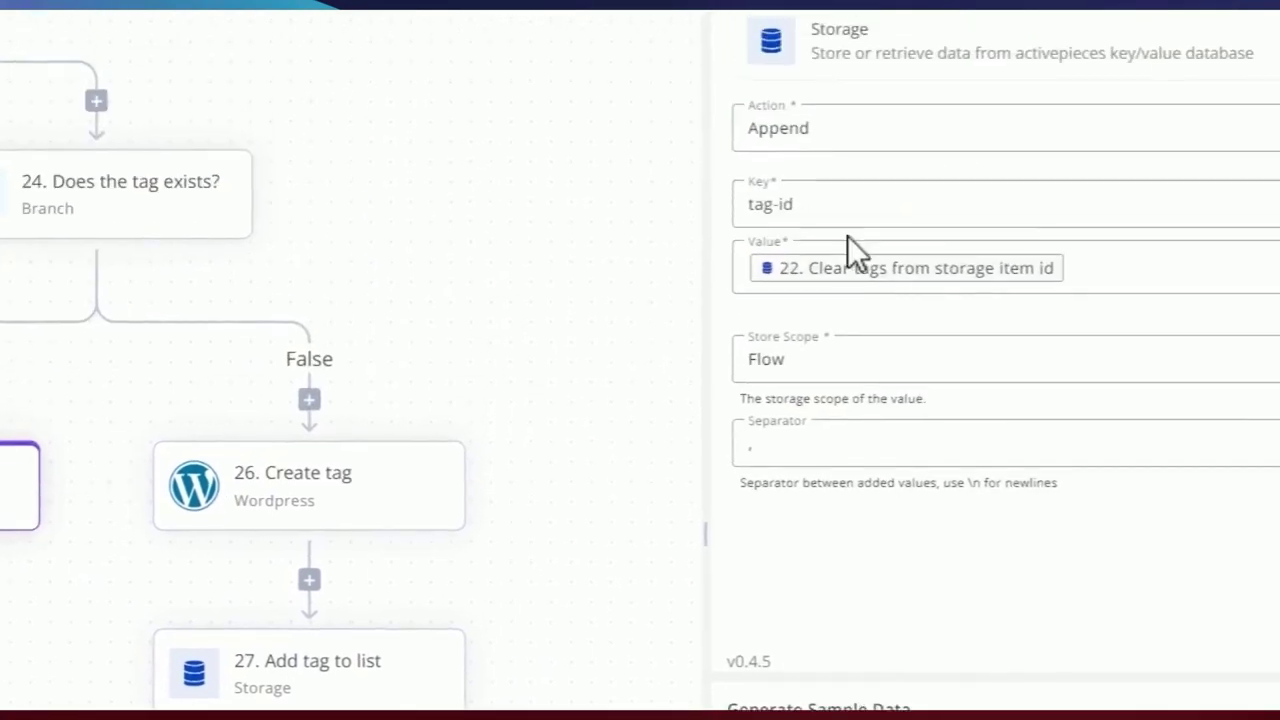
drag(797, 205, 755, 205)
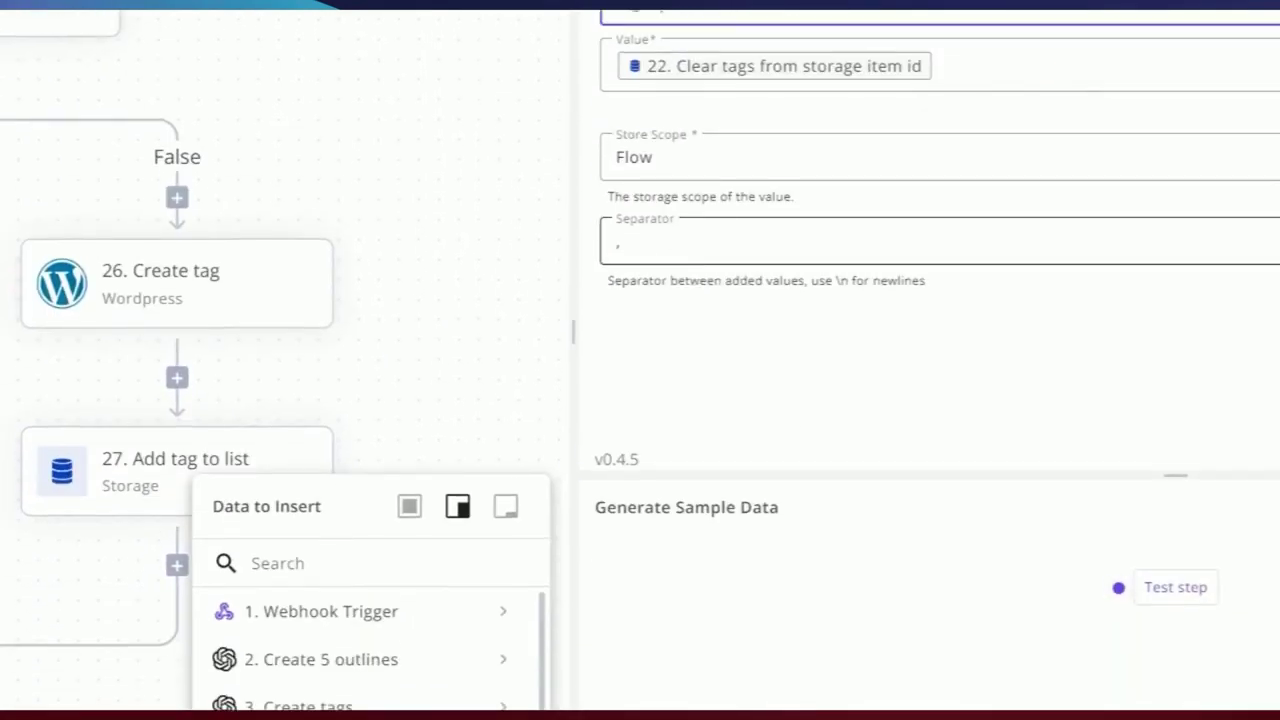
click(614, 247)
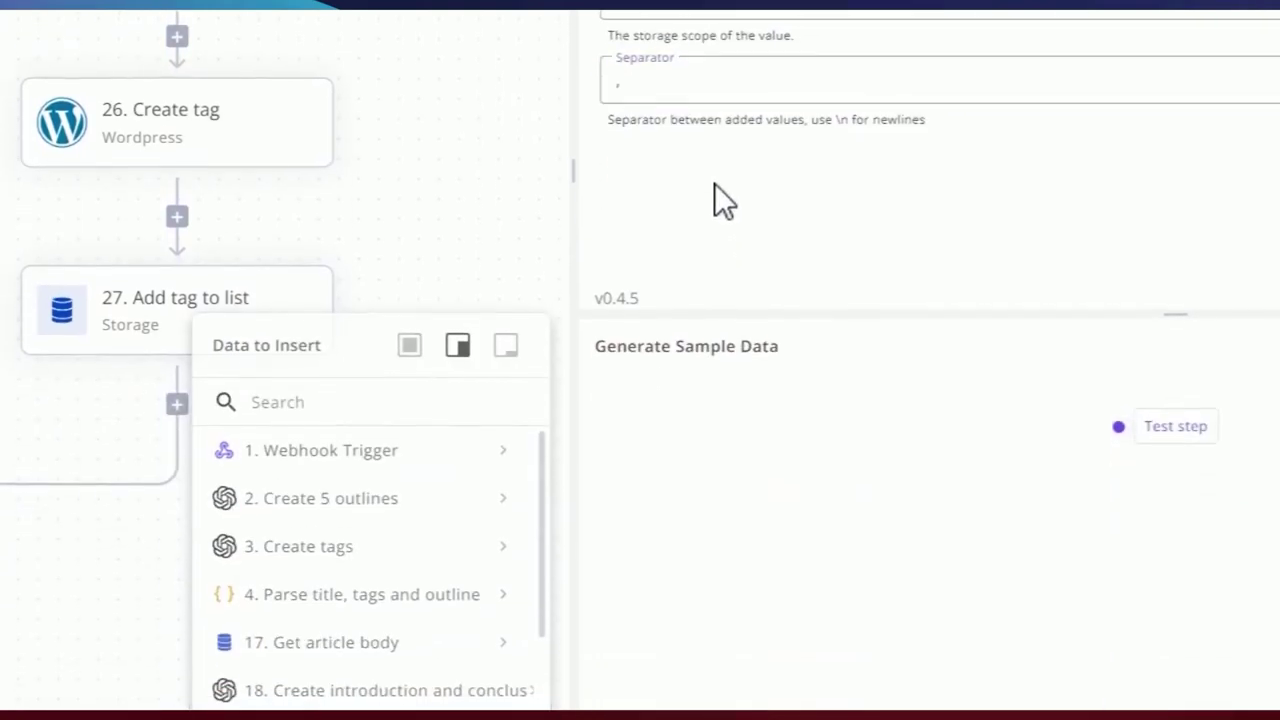
click(716, 184)
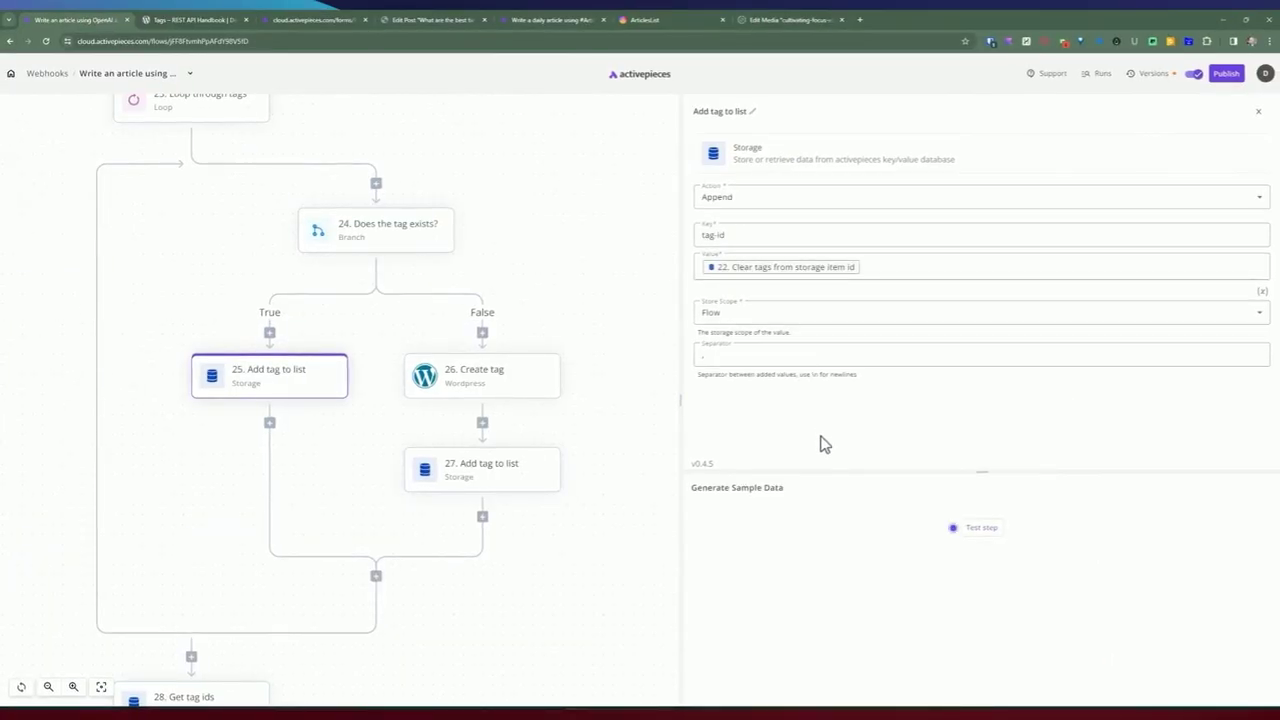
- Recheck the branch condition, and open the Create tag step to review its WordPress tags endpoint URL
click(406, 229)
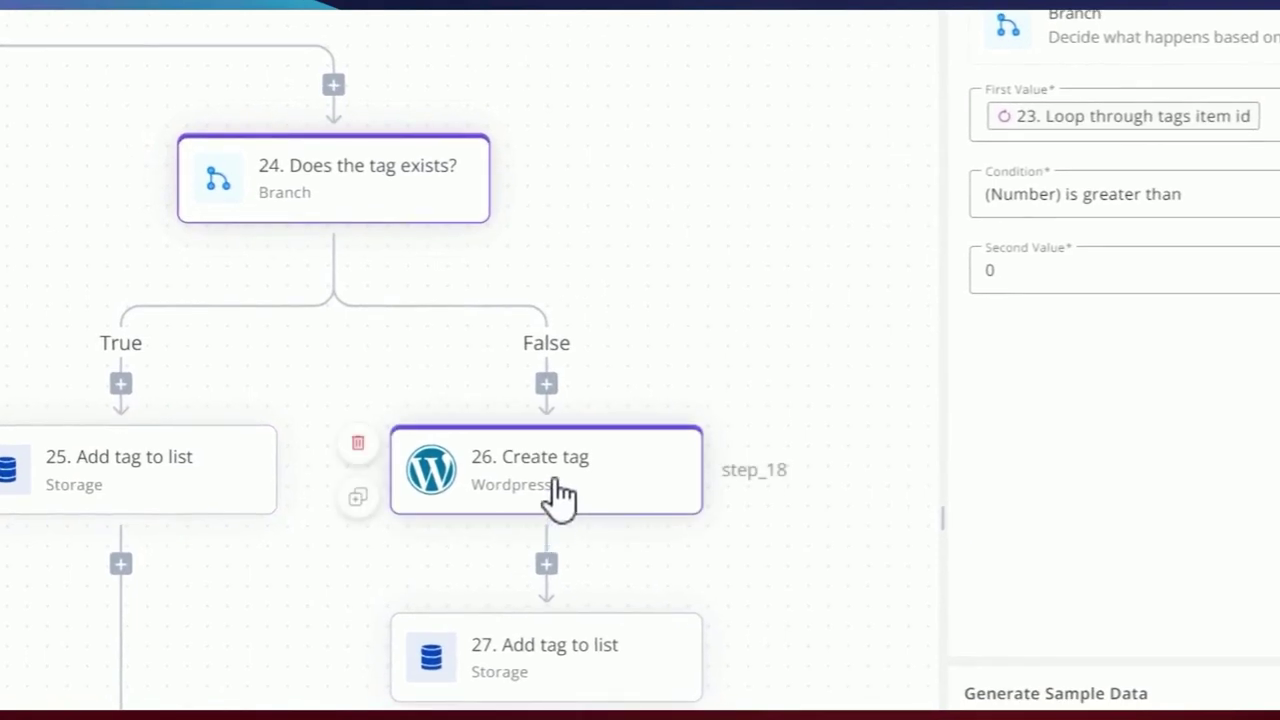
click(558, 493)
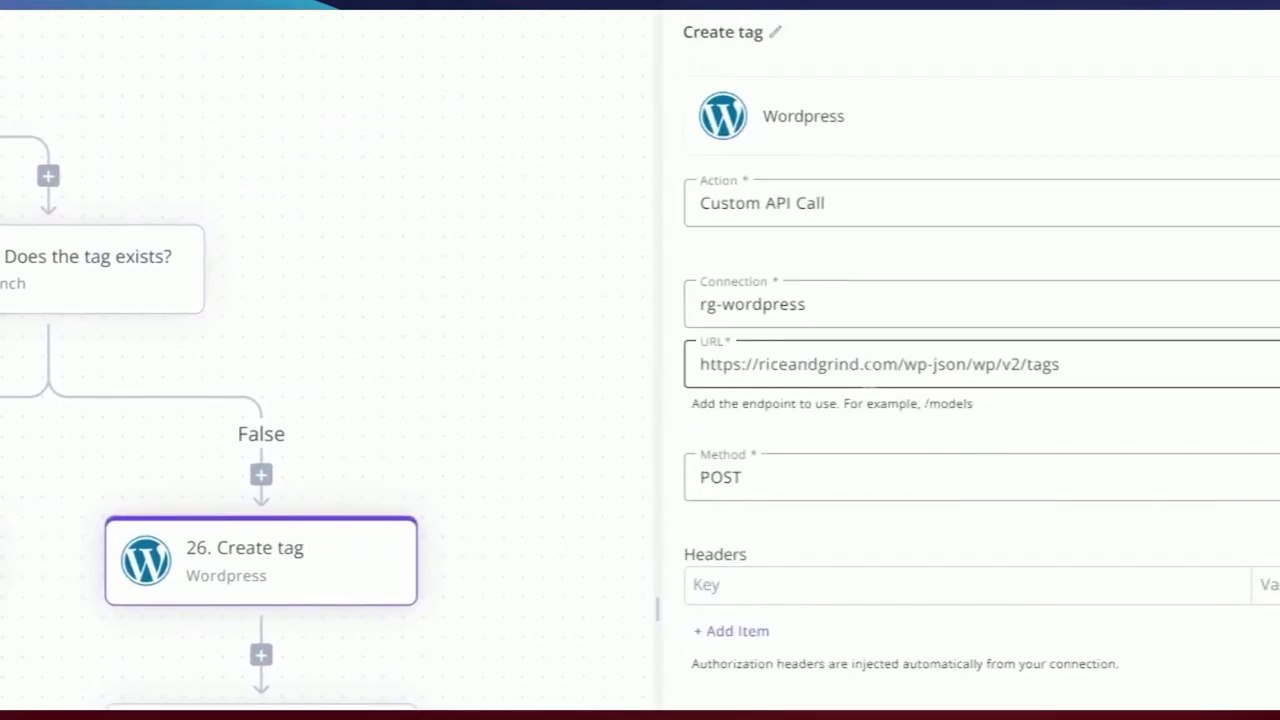
drag(1059, 364, 921, 364)
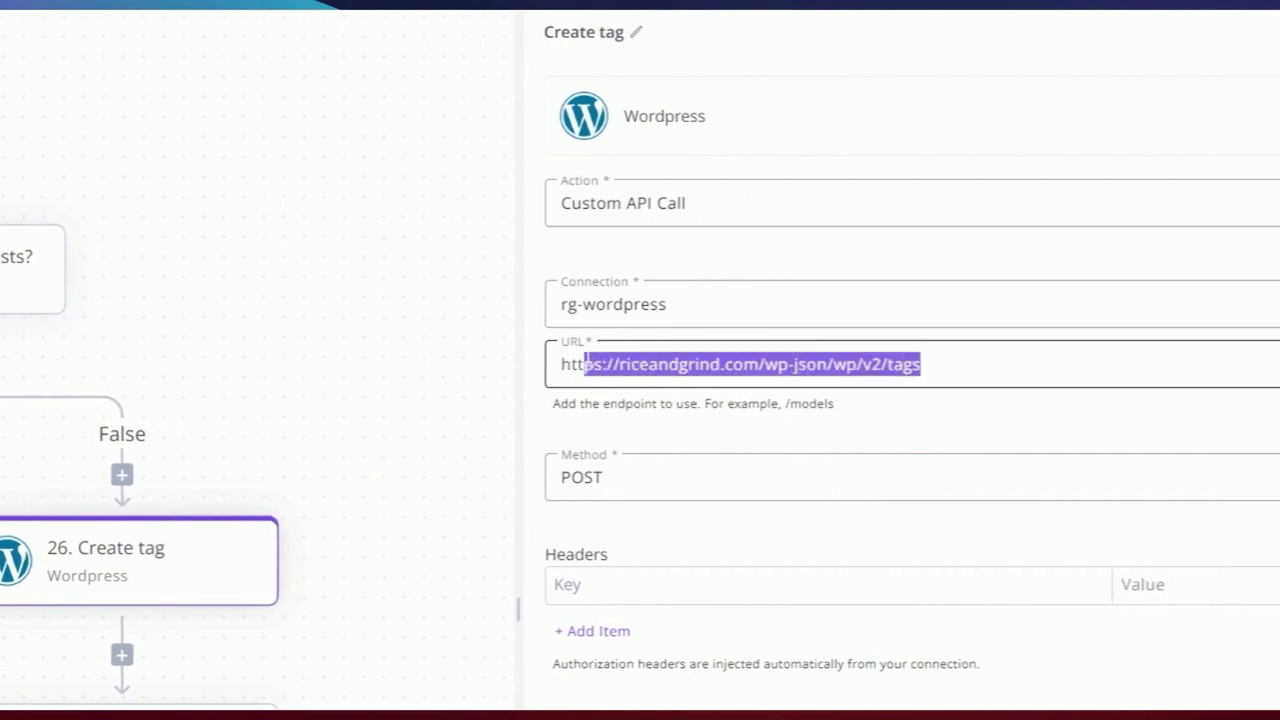
click(832, 364)
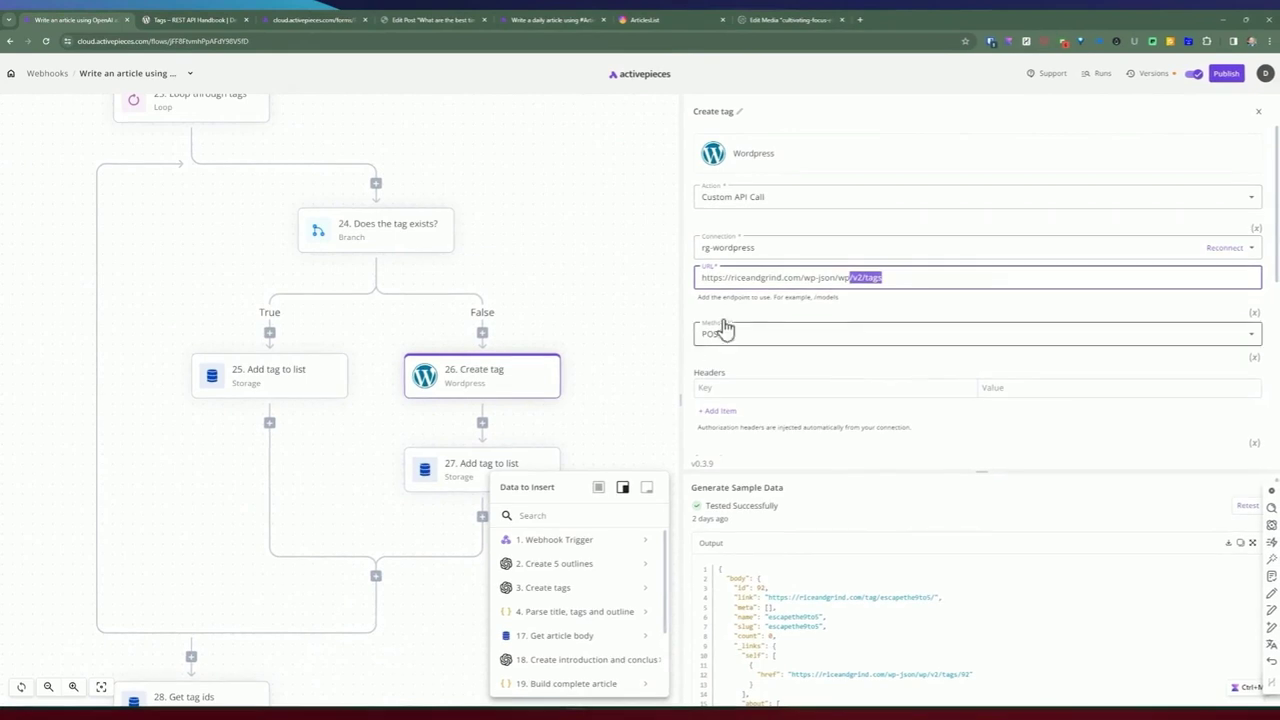
- Examine the Create tag request body that passes the loop item's name as the name field
scroll(923, 397, down, 2)
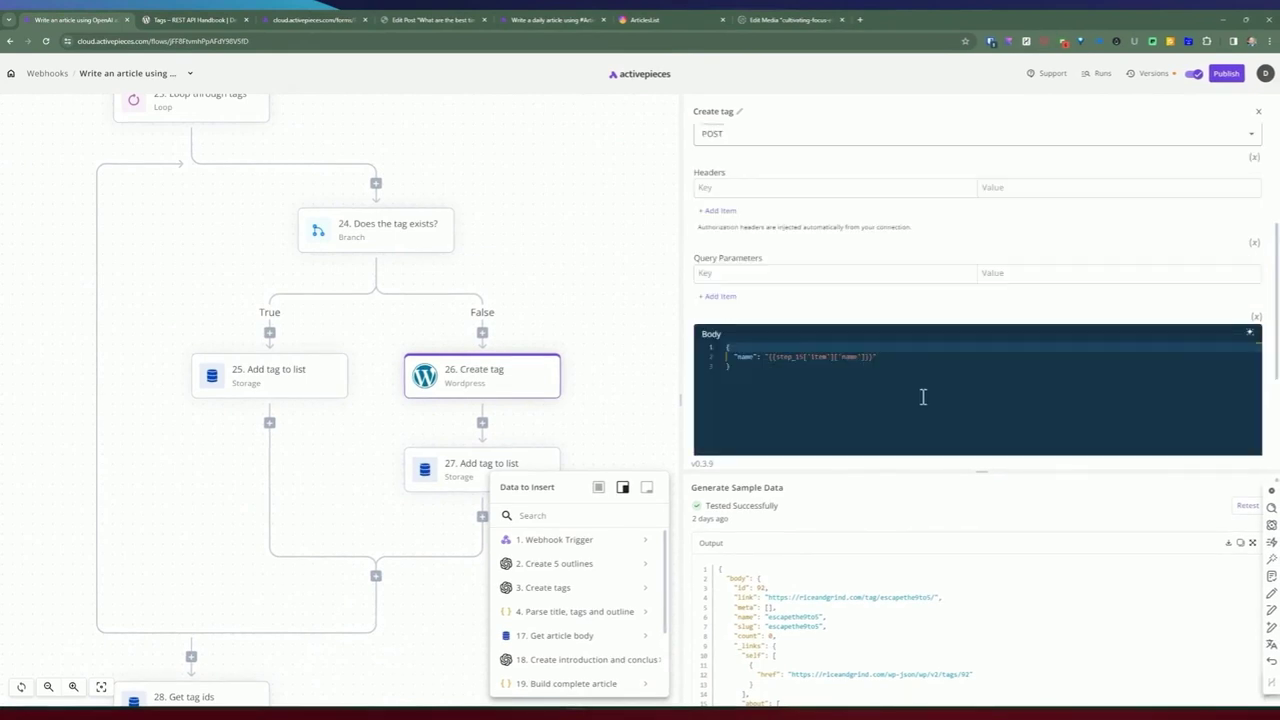
drag(757, 373, 720, 347)
click(740, 369)
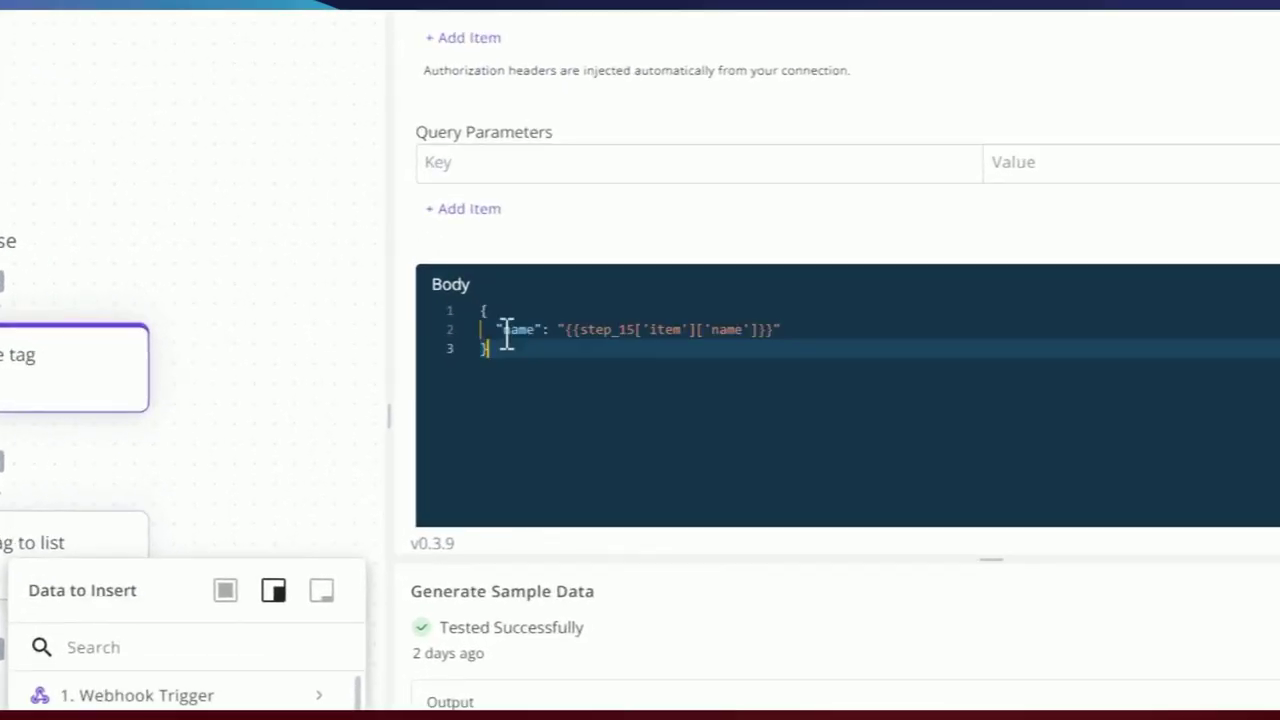
double_click(742, 356)
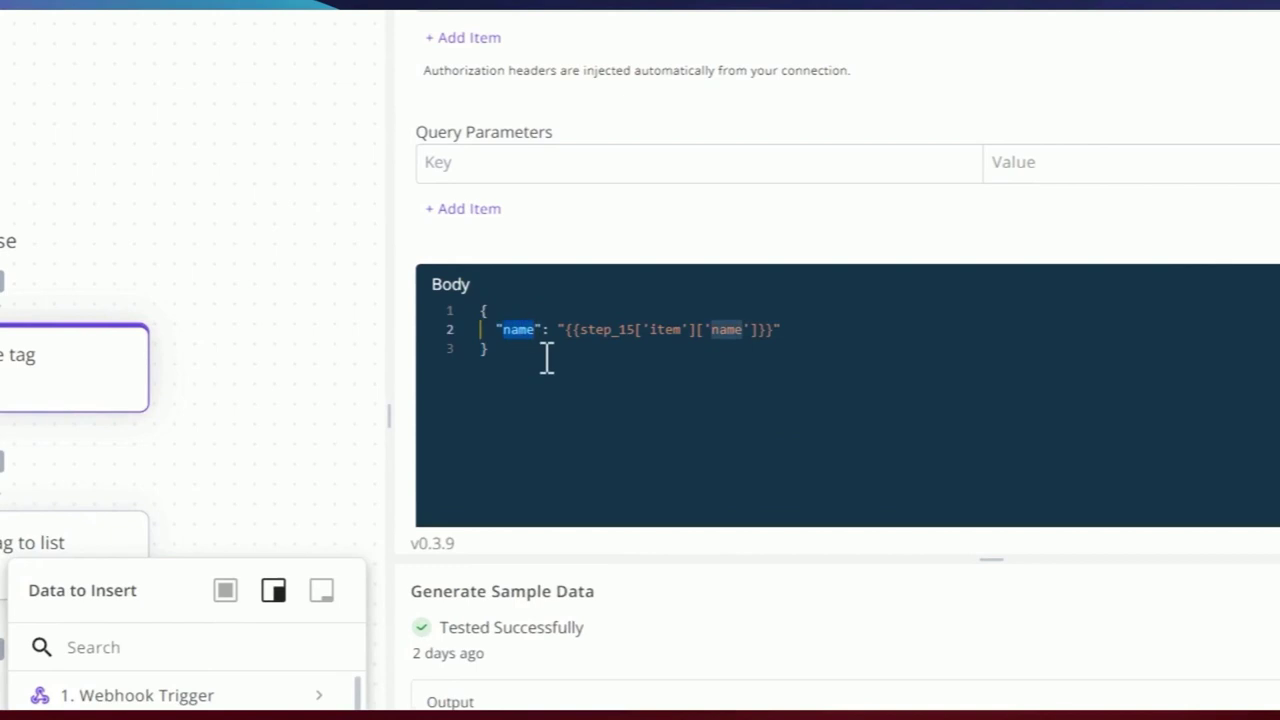
drag(547, 360, 475, 312)
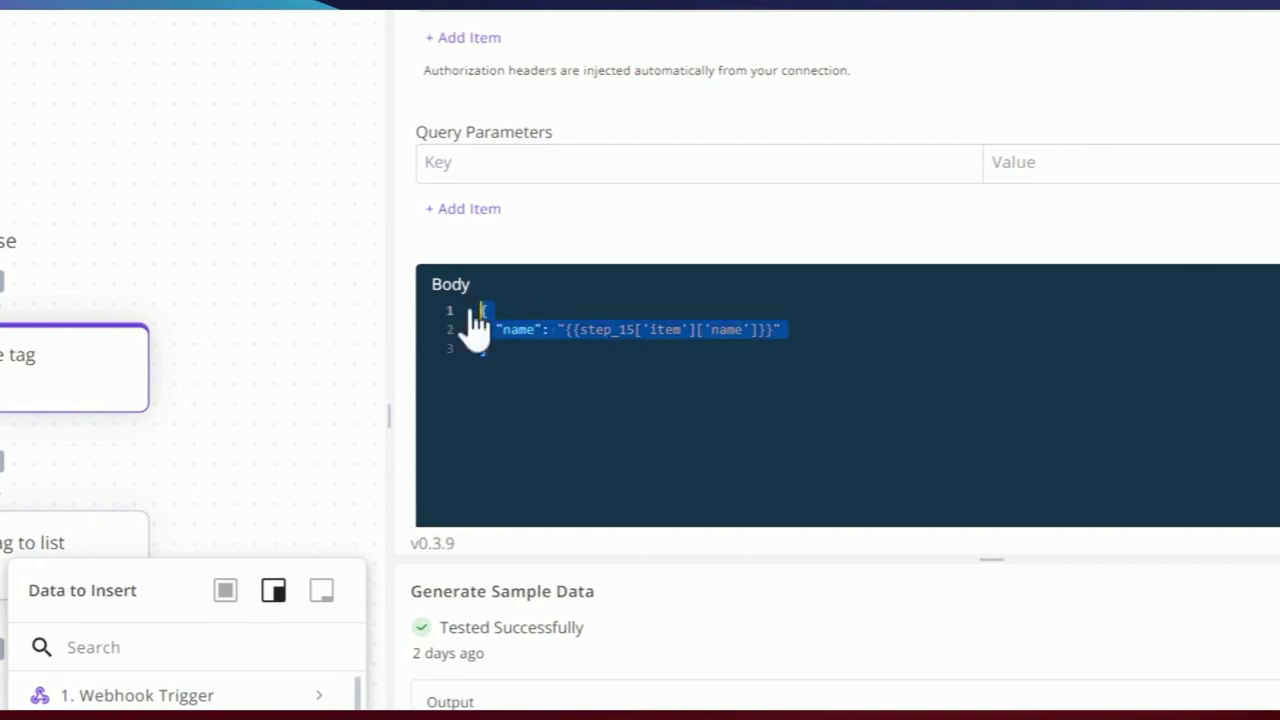
click(536, 374)
double_click(514, 330)
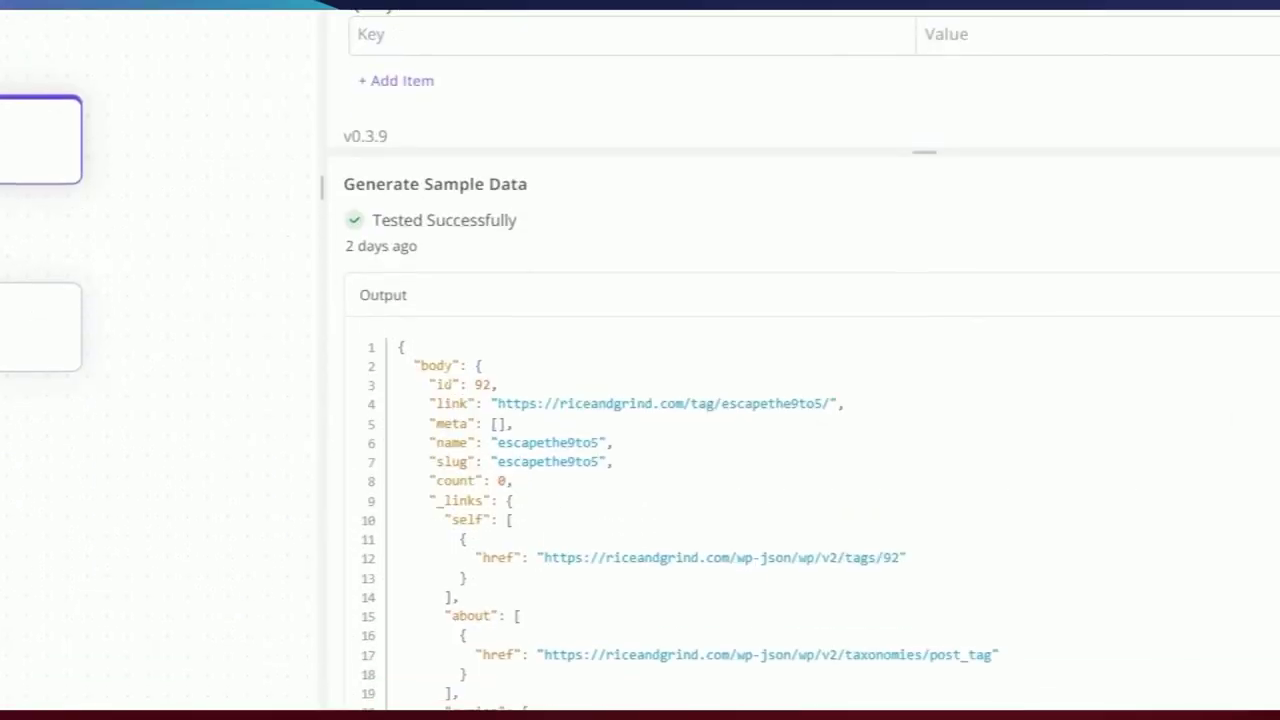
- Review the test status and the id, name and slug fields in the Create tag sample output
drag(378, 226, 490, 222)
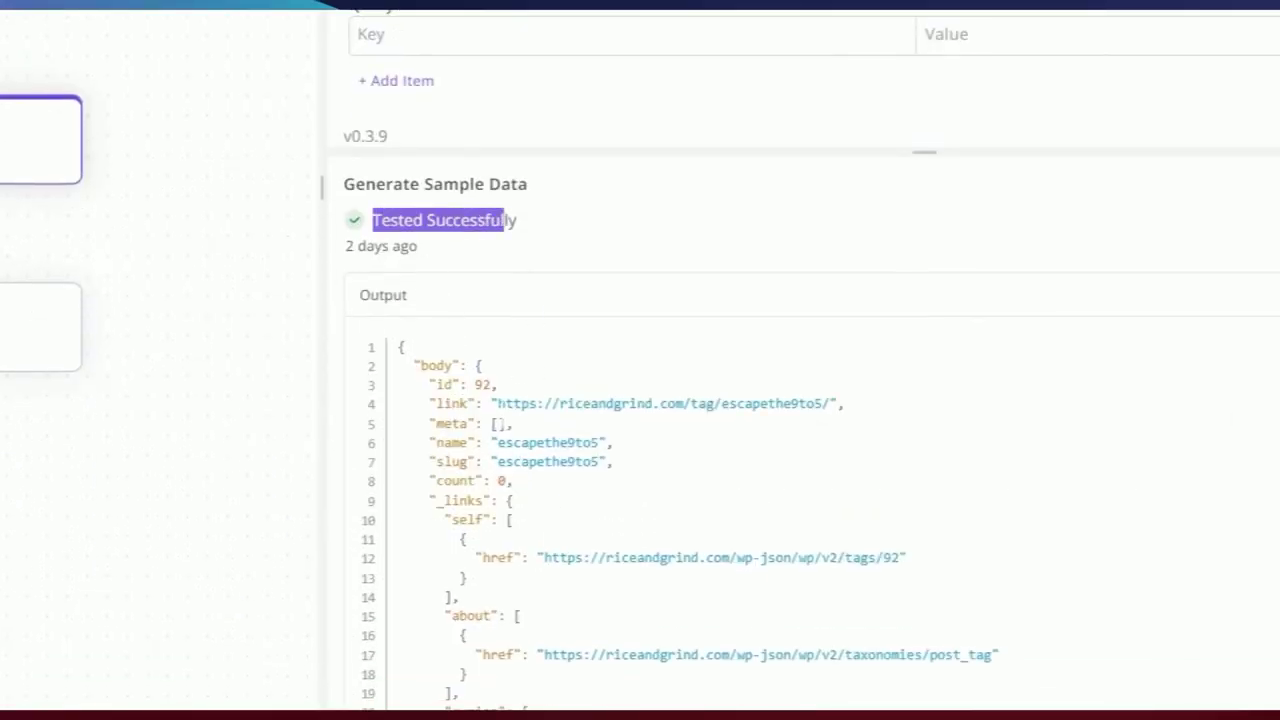
click(507, 390)
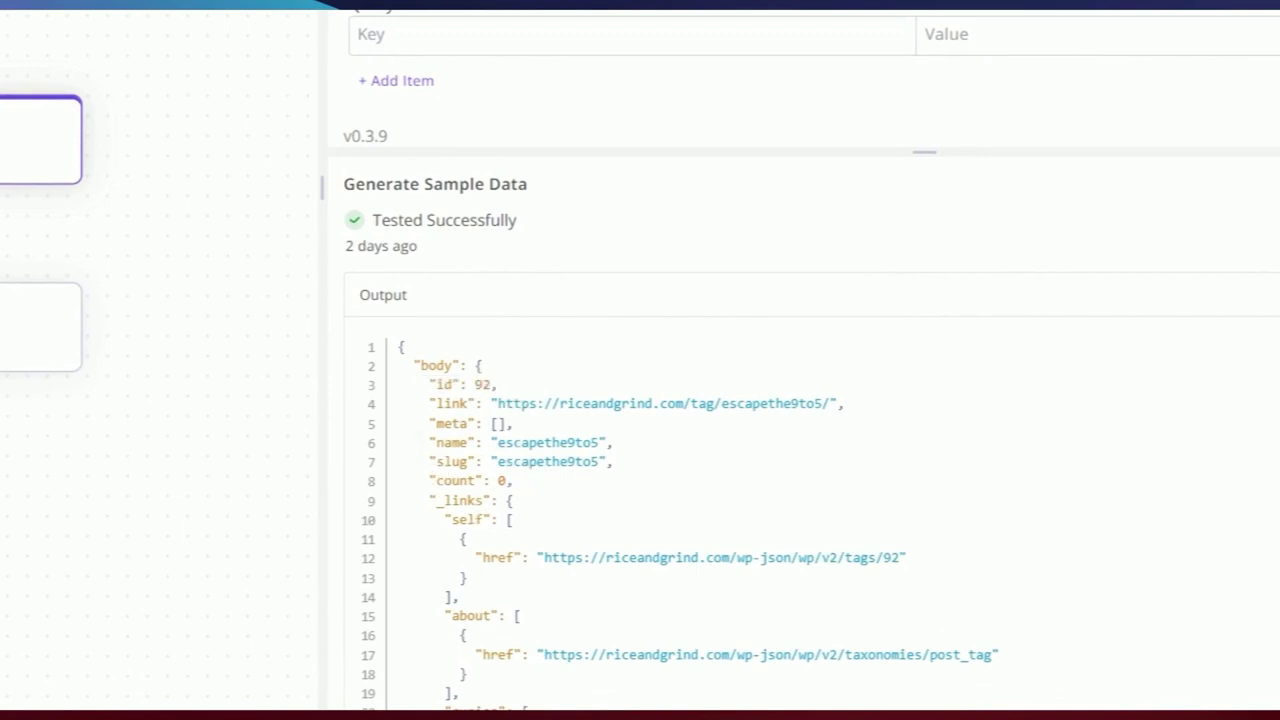
drag(430, 463, 544, 463)
click(573, 521)
double_click(548, 443)
click(555, 521)
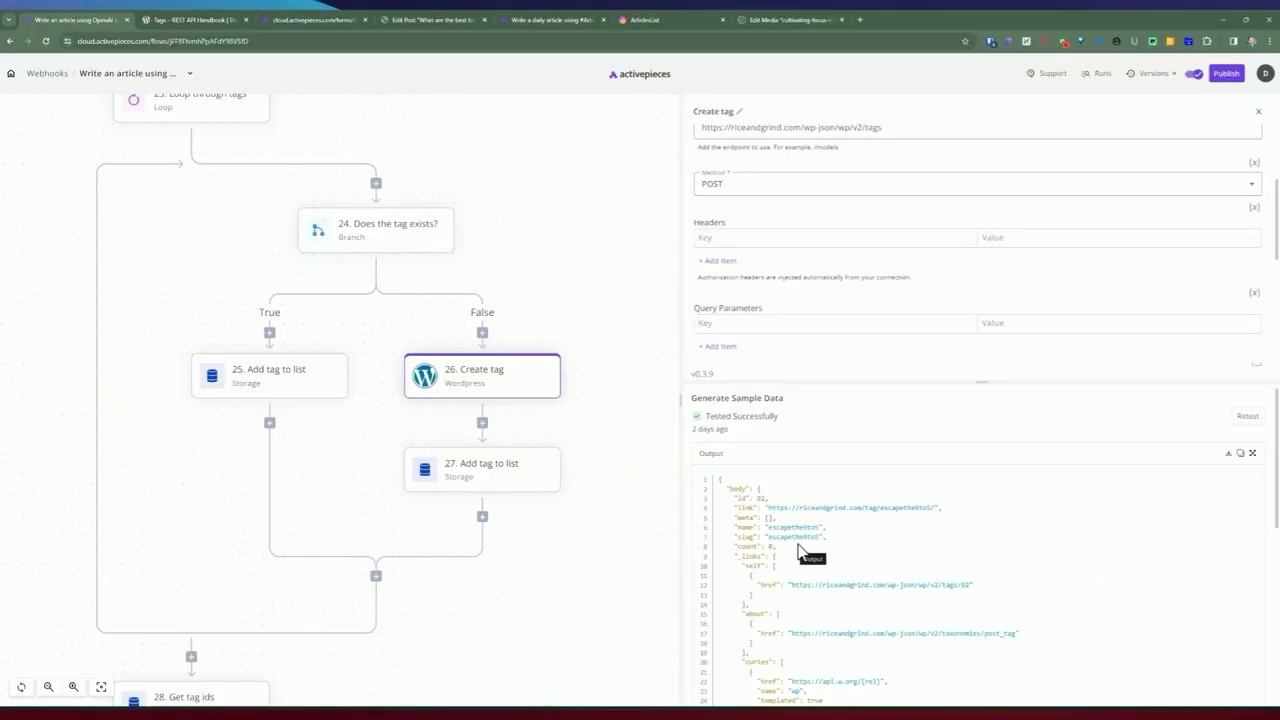
- Open the Add tag to list step in the False branch and review its tag-id key, Create tag body id value and separator
click(468, 470)
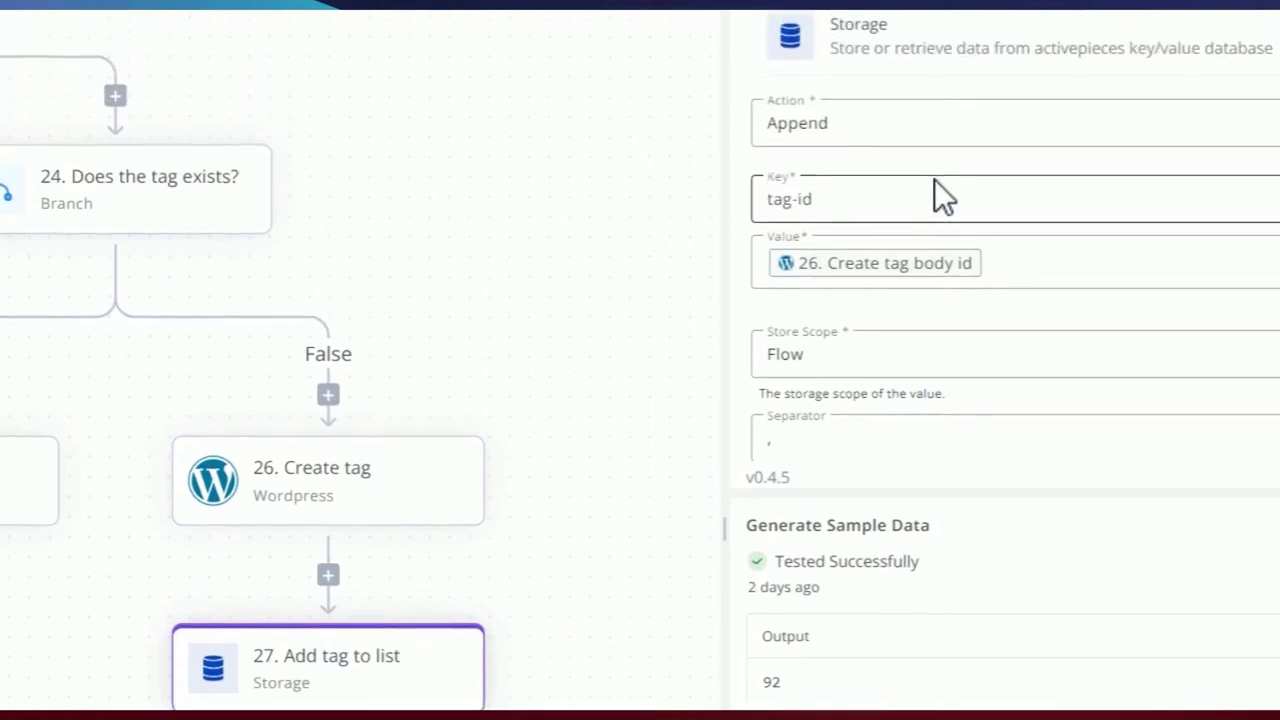
drag(814, 213, 766, 213)
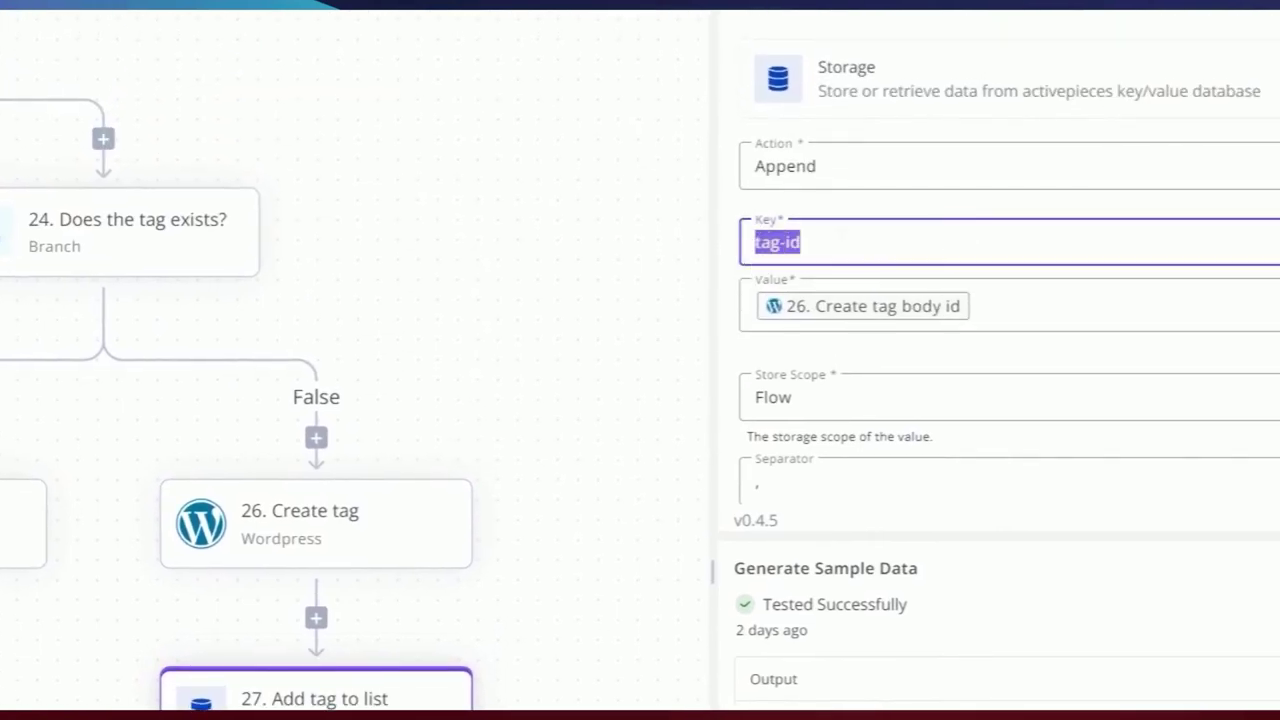
click(886, 171)
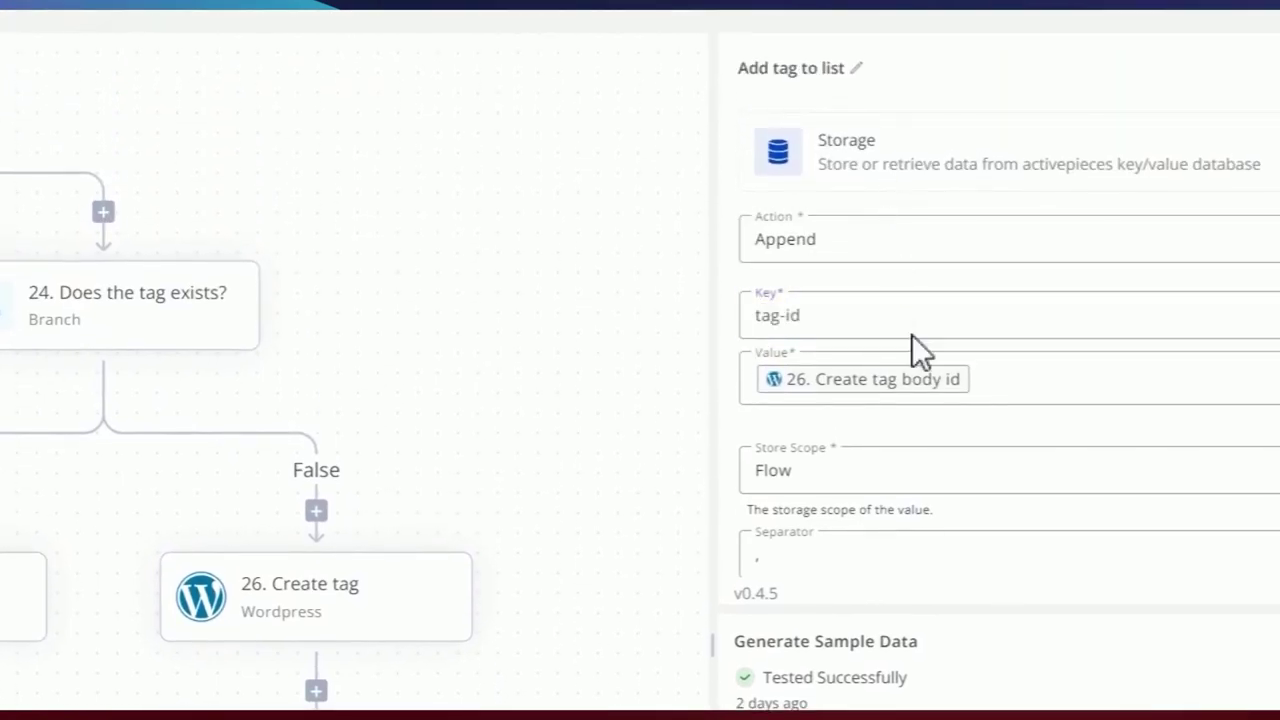
scroll(878, 420, down, 1)
drag(762, 513, 748, 522)
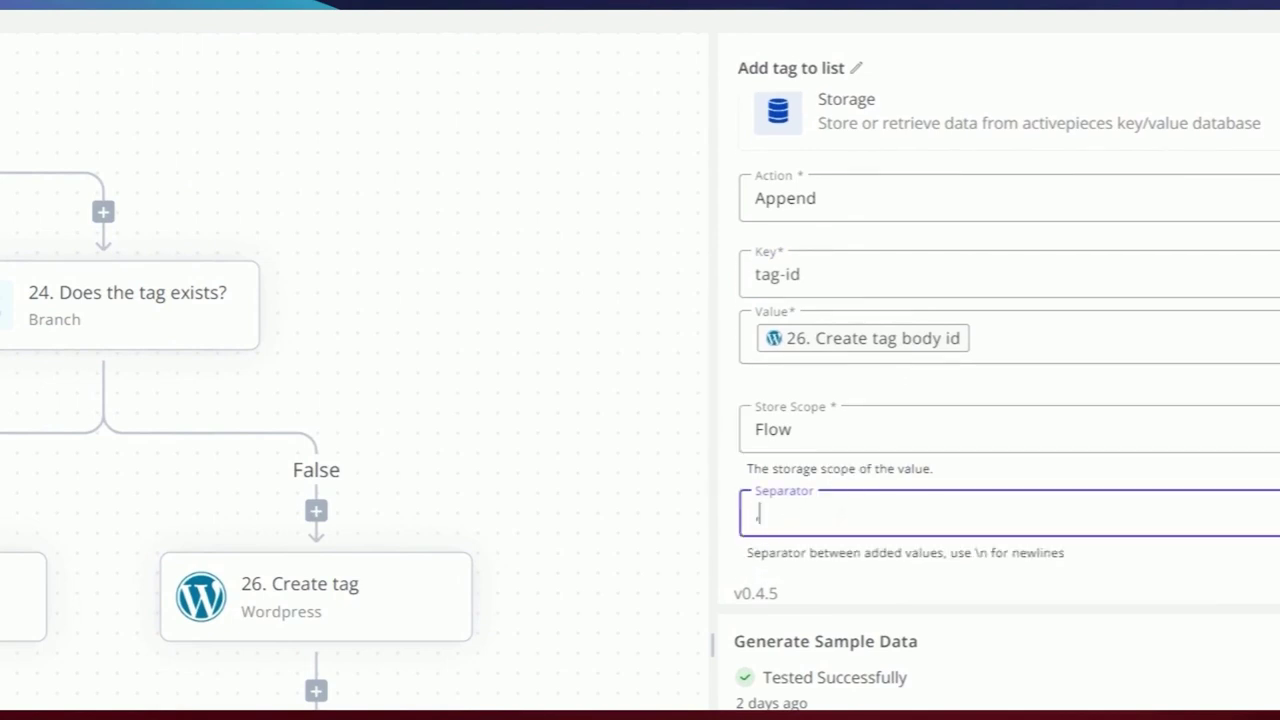
click(847, 383)
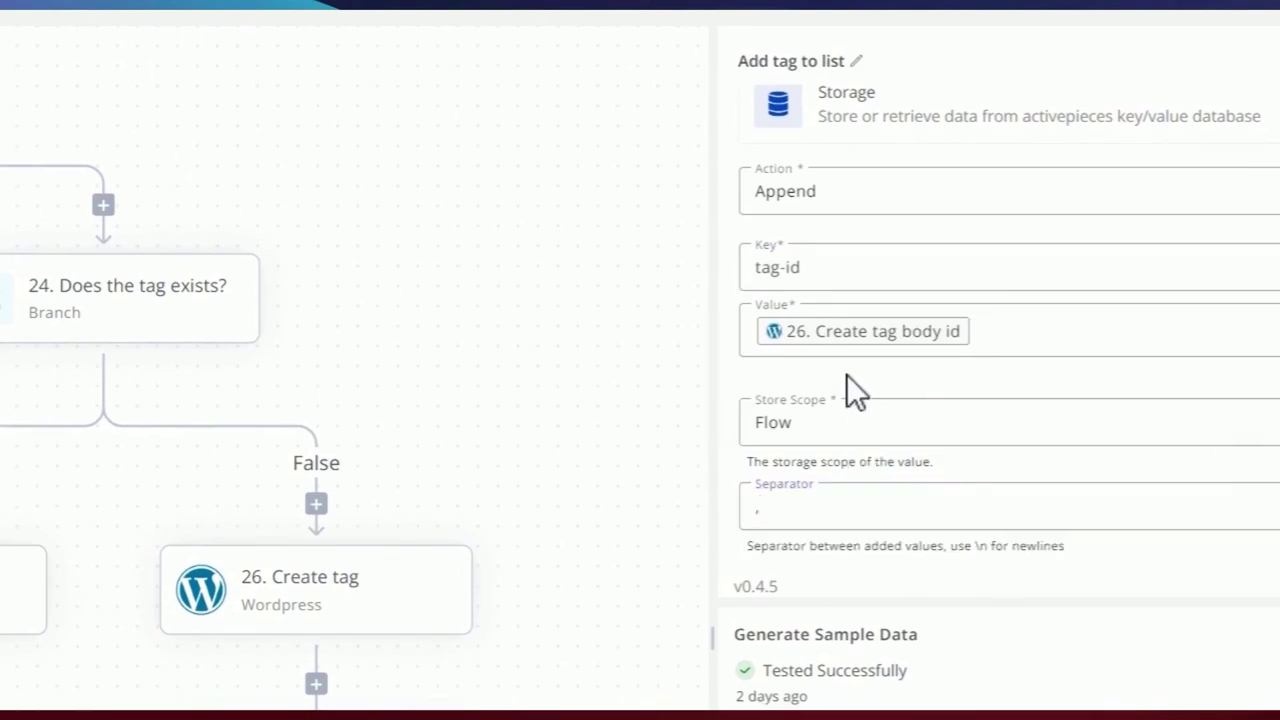
- Open the Get tag ids step after the loop and review its Get action, tag-id key and Flow store scope
drag(914, 298, 910, 533)
scroll(658, 341, down, 4)
scroll(650, 315, down, 3)
scroll(560, 400, up, 3)
click(276, 570)
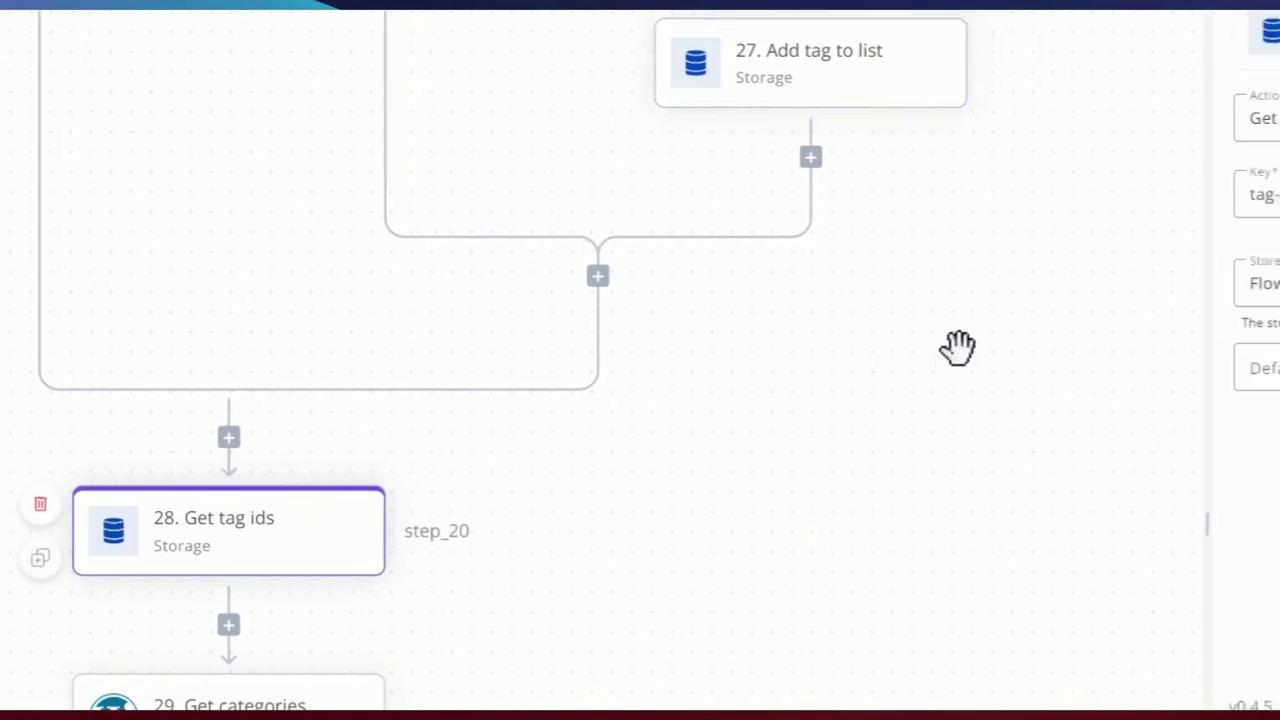
drag(864, 328, 924, 328)
click(923, 551)
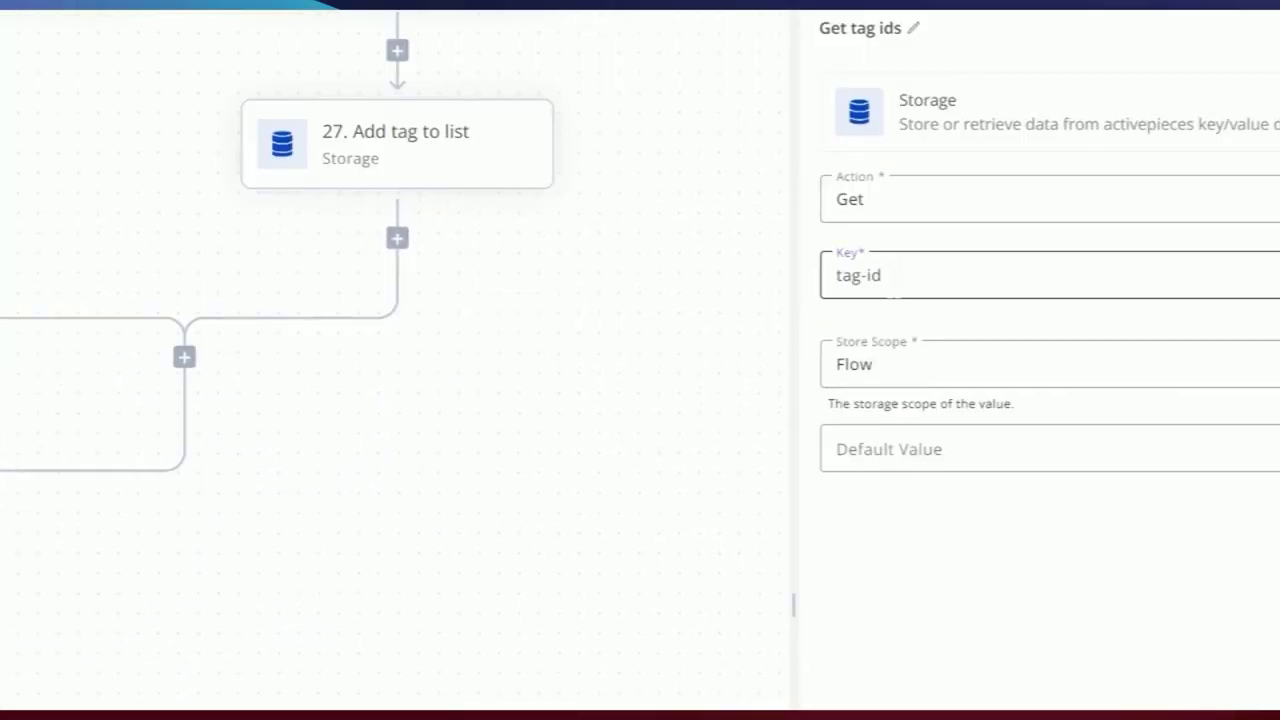
click(894, 374)
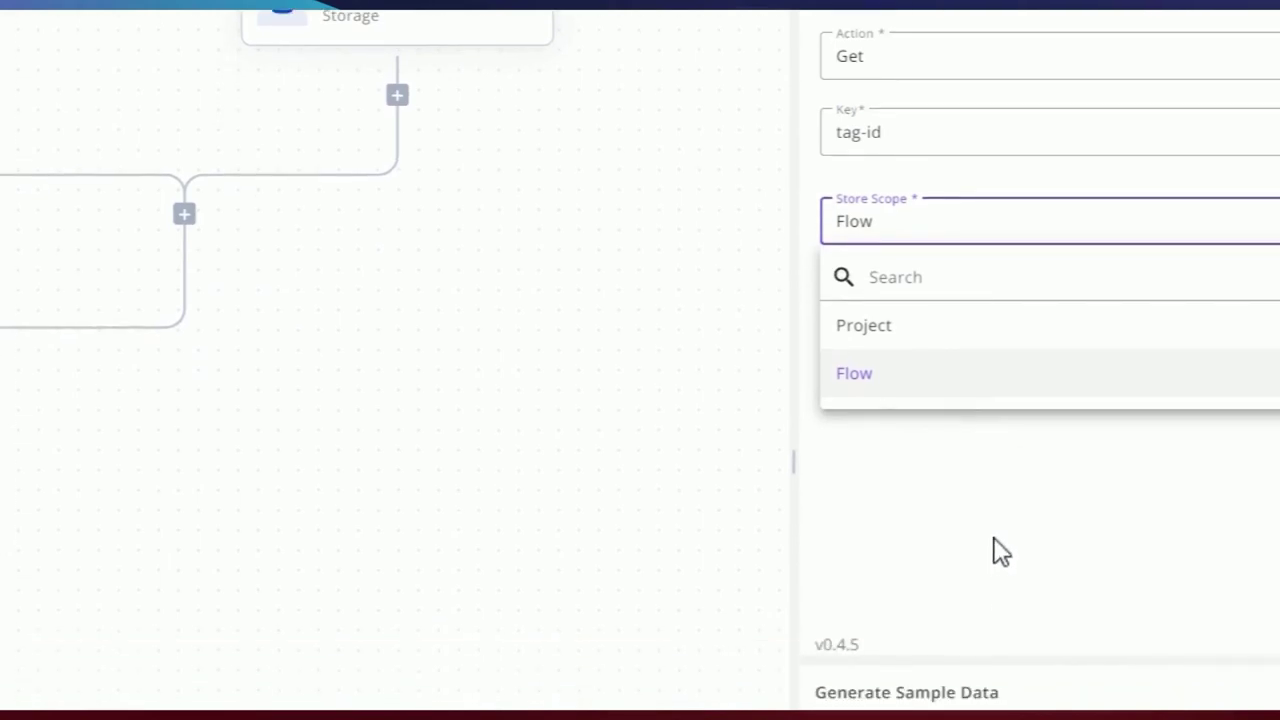
click(994, 538)
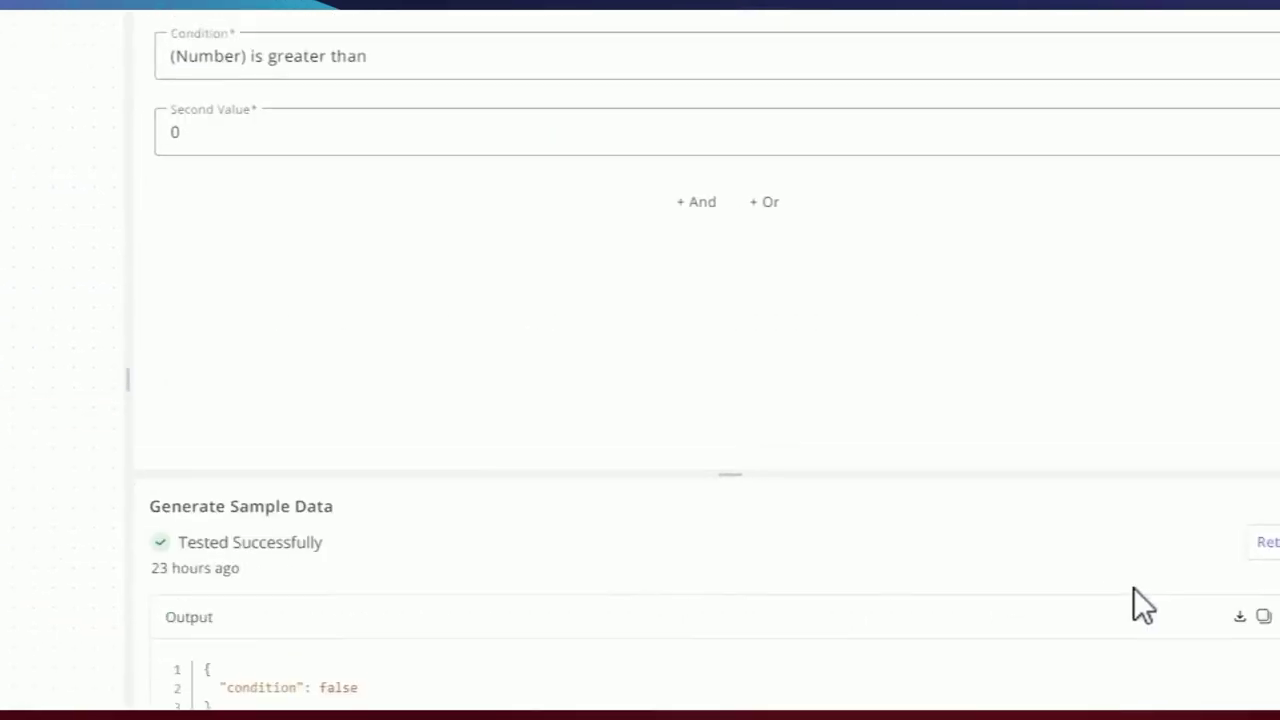
- Retest the Create tag step and check the status code in its output
click(275, 383)
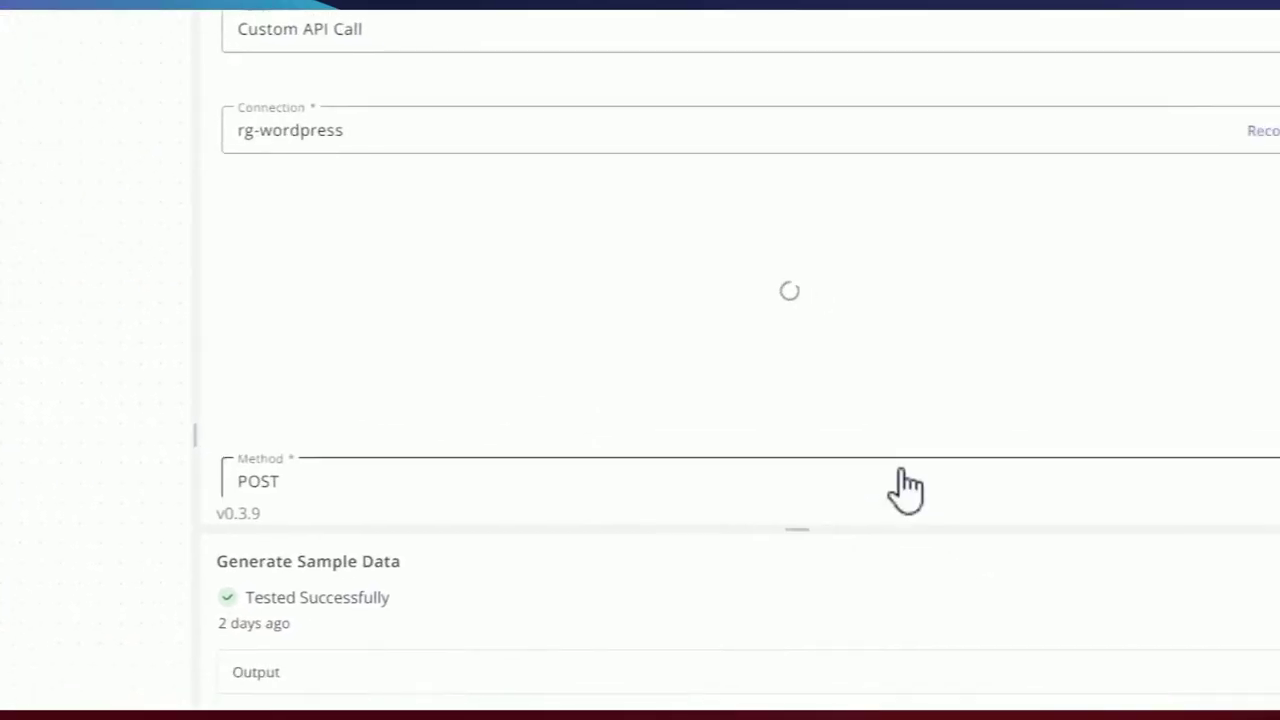
click(1238, 474)
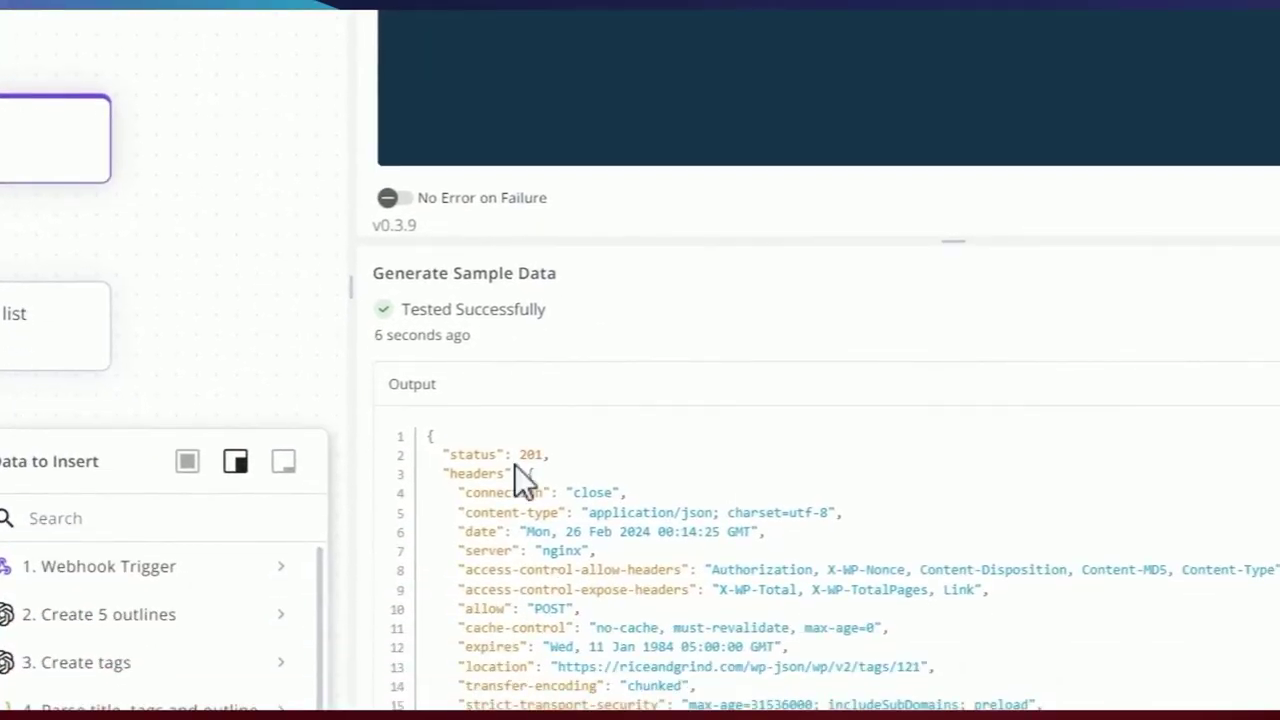
drag(513, 455, 557, 455)
click(557, 455)
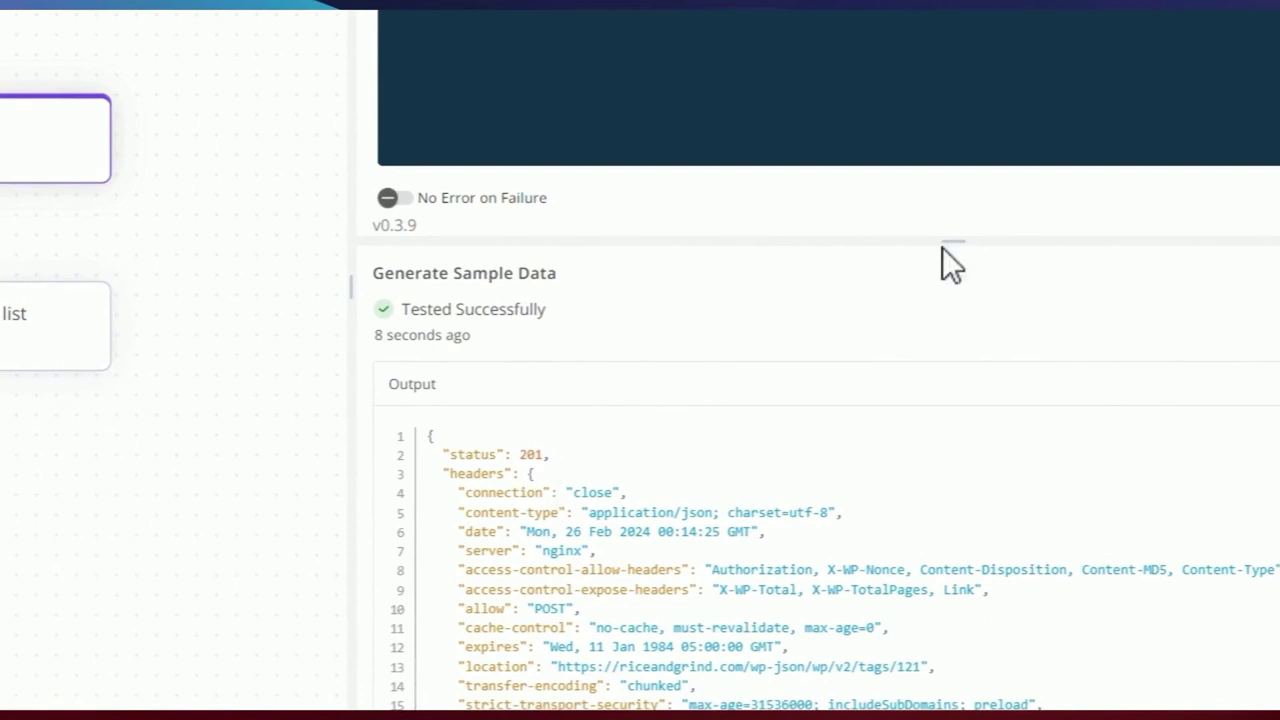
- Retest the Add tag to list step in the False branch to store the newly created tag's id
scroll(944, 268, down, 5)
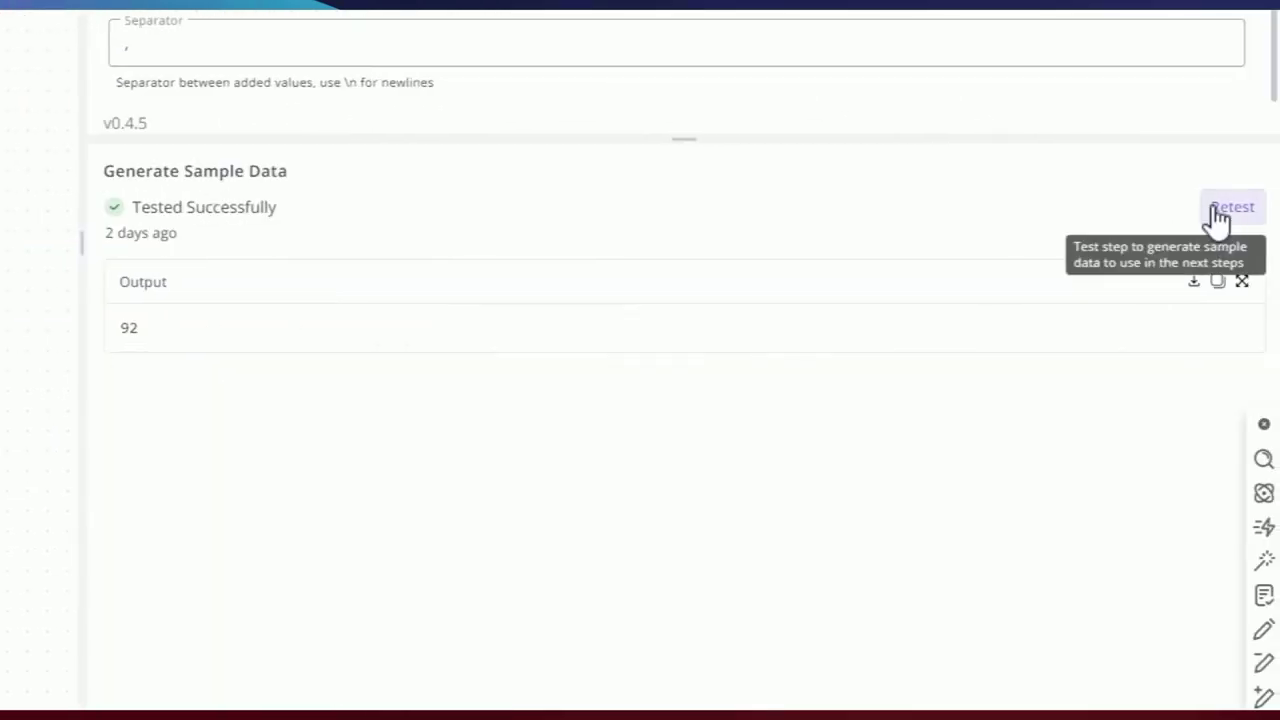
click(1214, 206)
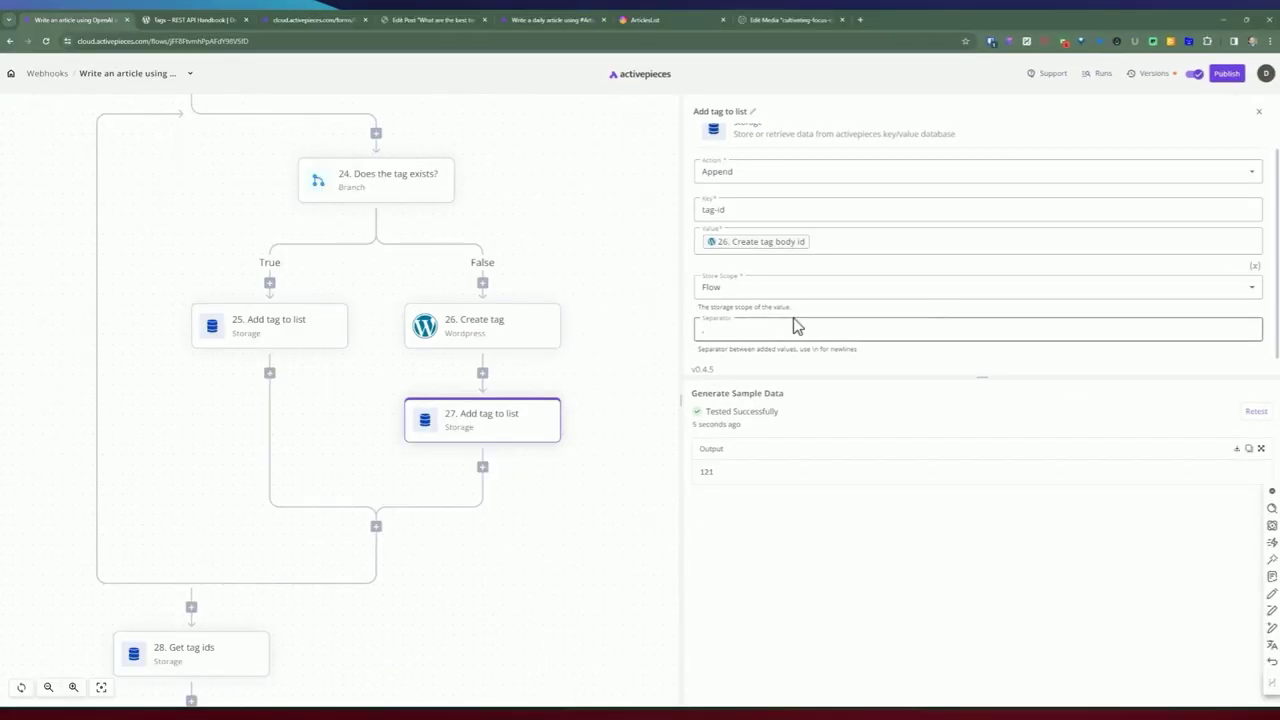
scroll(222, 530, down, 3)
- Open the Get tag ids step after the loop, retest it and check the tag id in its output
click(201, 505)
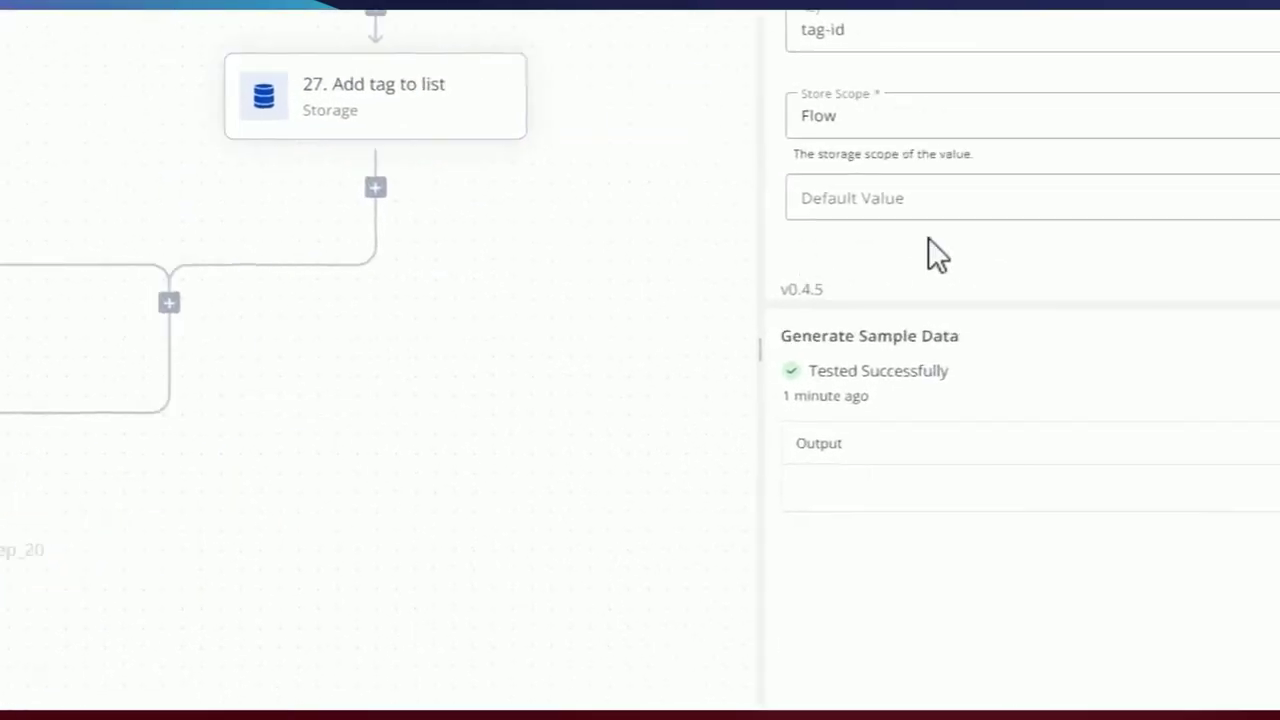
click(1274, 514)
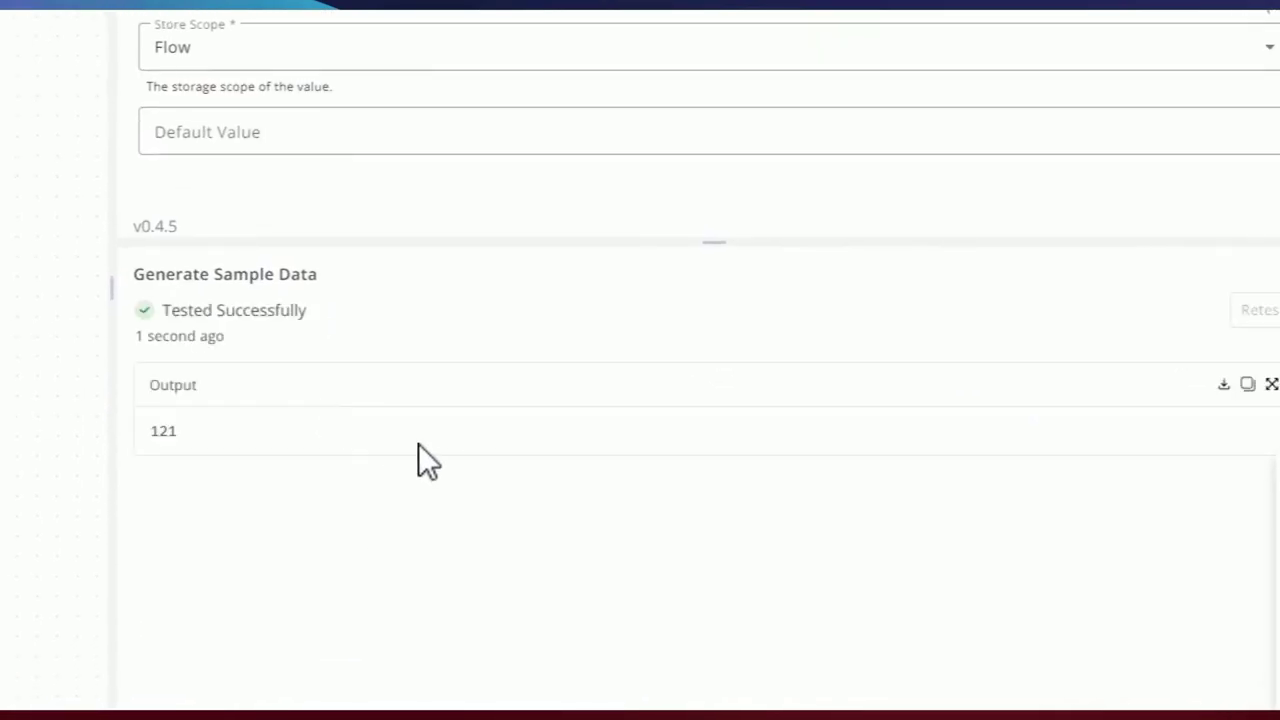
double_click(157, 431)
click(189, 503)
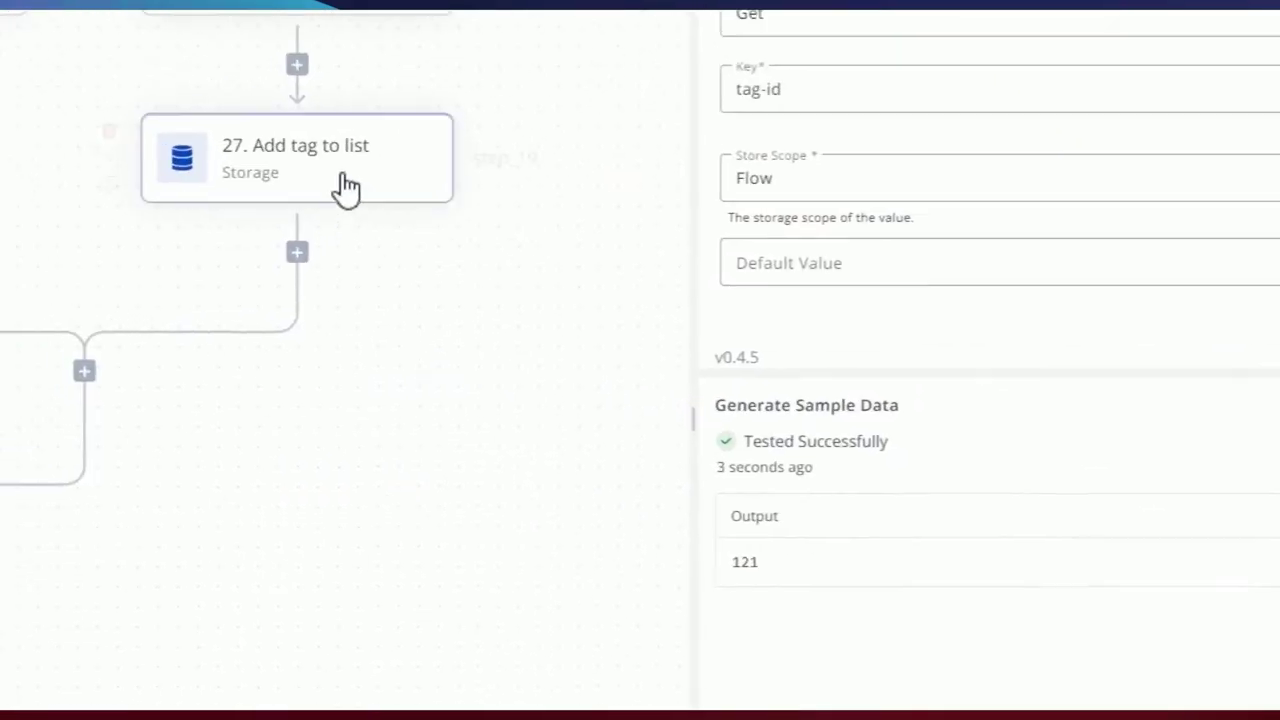
- Compare the Add tag to list steps in the True and False branches, then return to the Get tag ids step
click(345, 187)
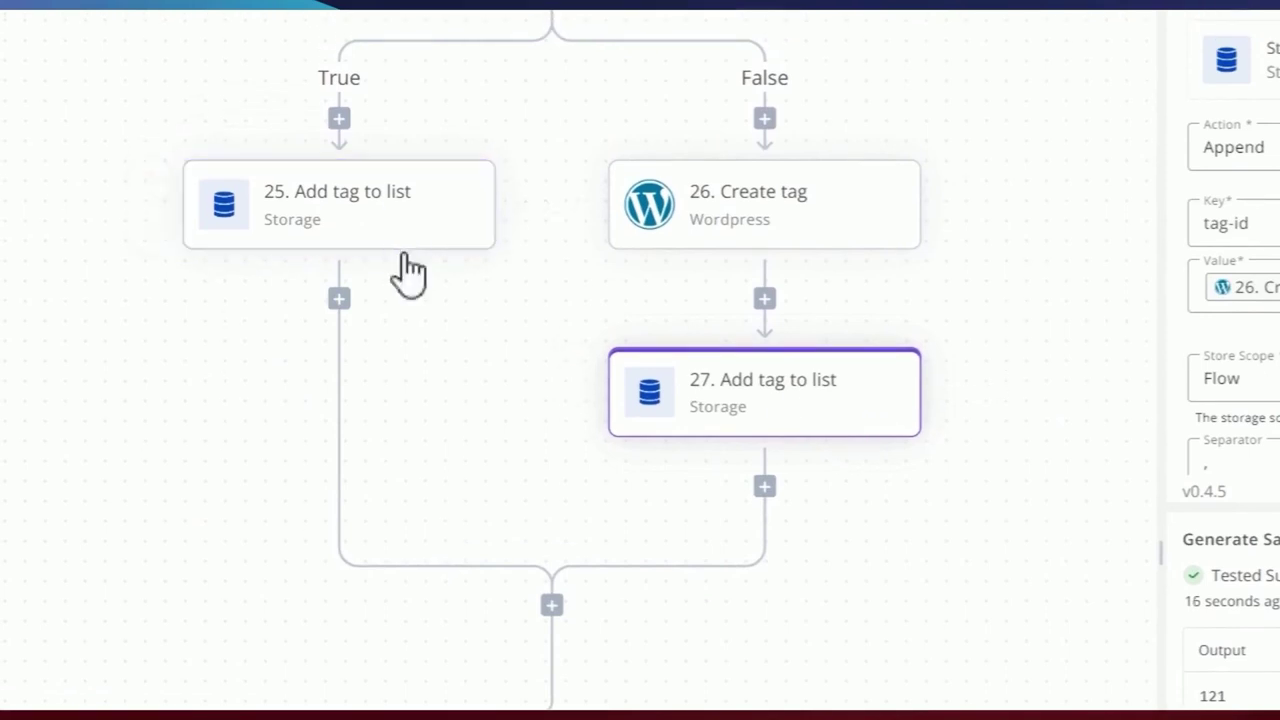
click(357, 198)
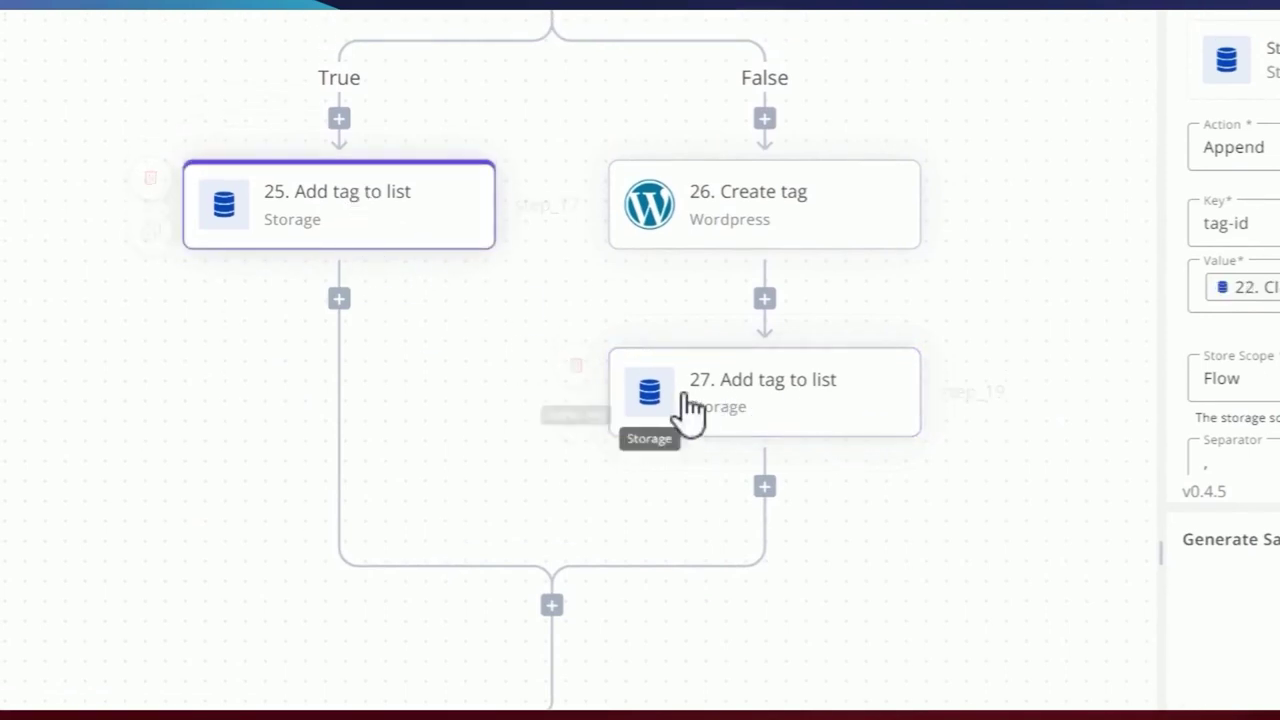
scroll(277, 551, down, 5)
click(208, 540)
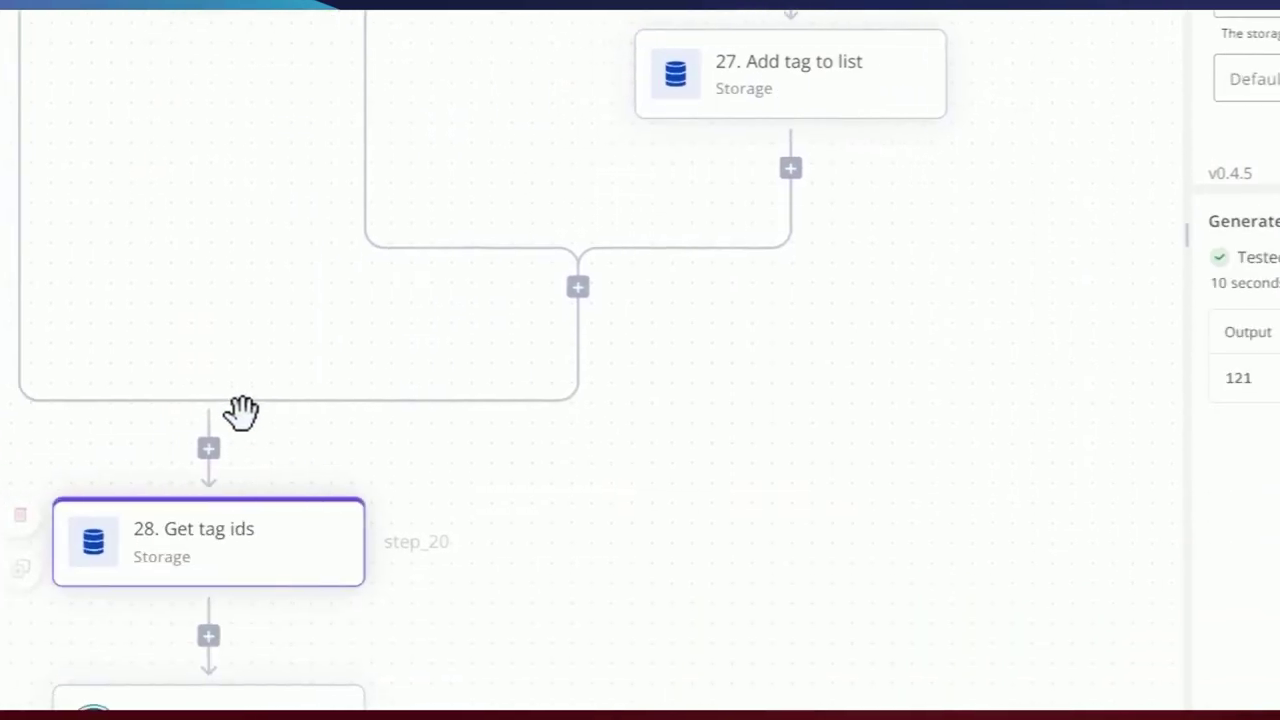
scroll(241, 410, down, 5)
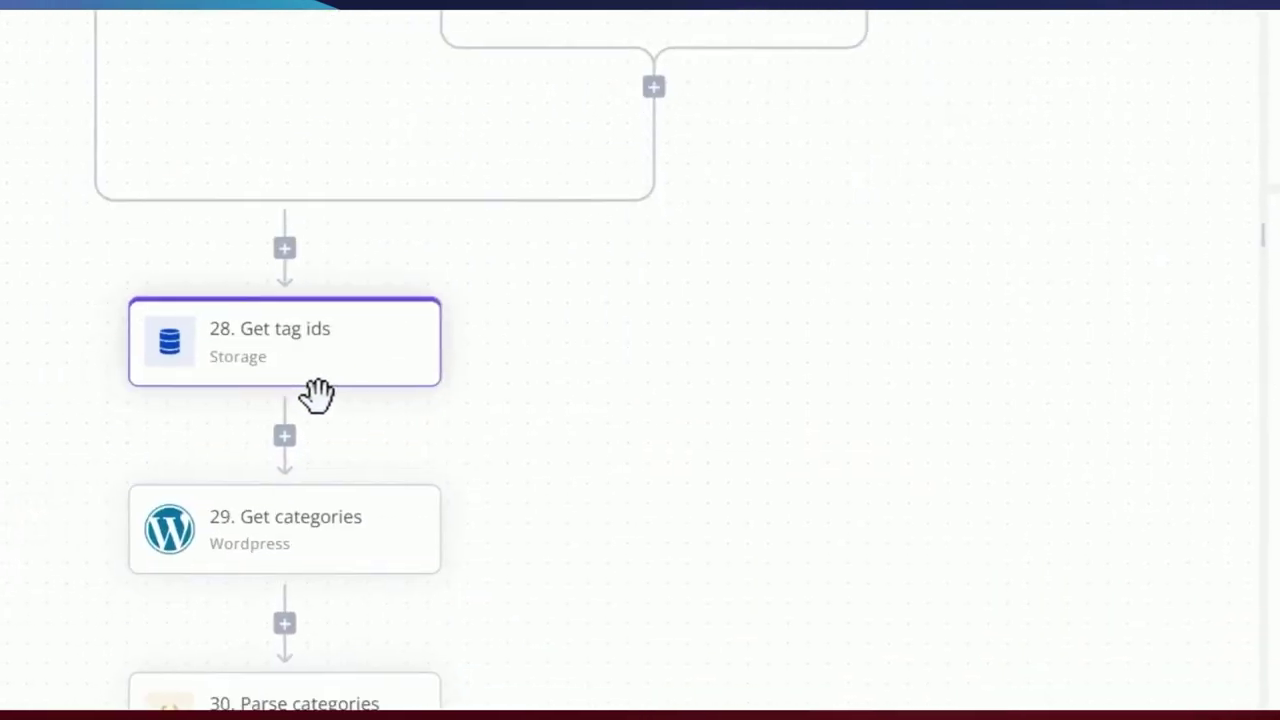
click(262, 350)
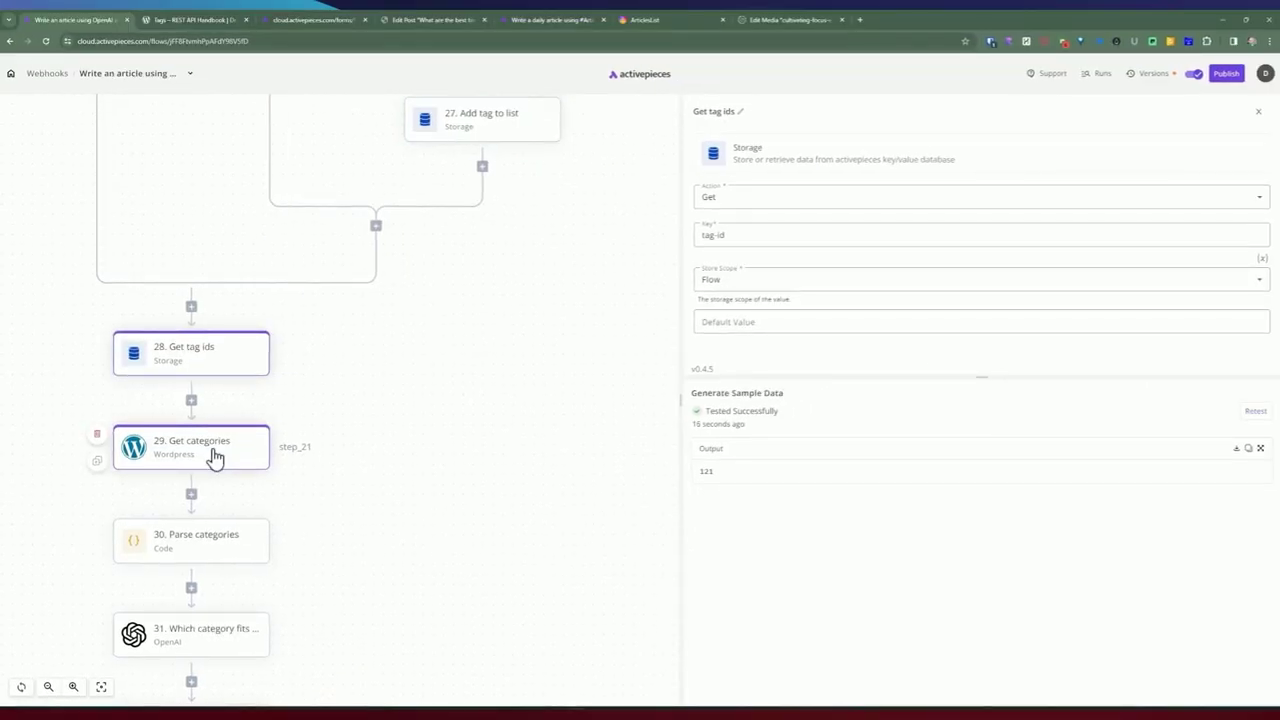
- Open the Get categories step and review its Custom API Call action, categories endpoint URL, GET method, headers, query parameters and body
click(213, 455)
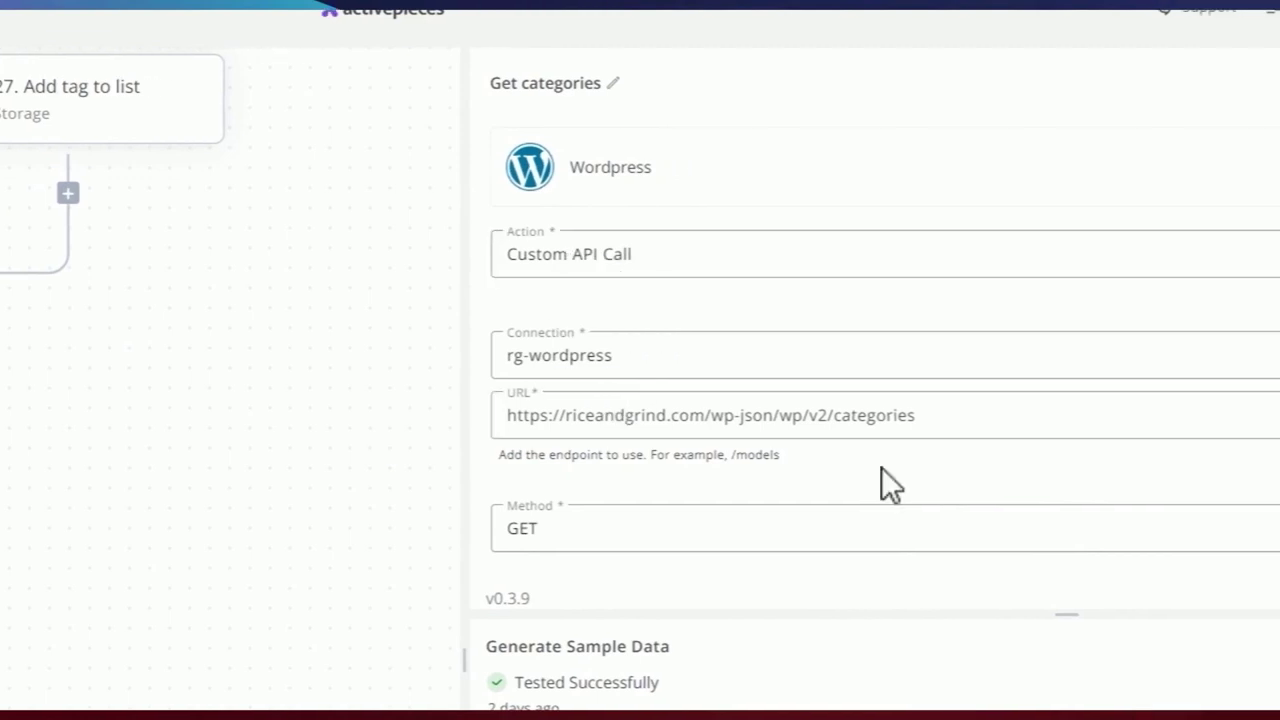
drag(924, 417, 511, 417)
click(780, 429)
triple_click(775, 415)
click(684, 417)
drag(661, 416, 472, 418)
click(711, 416)
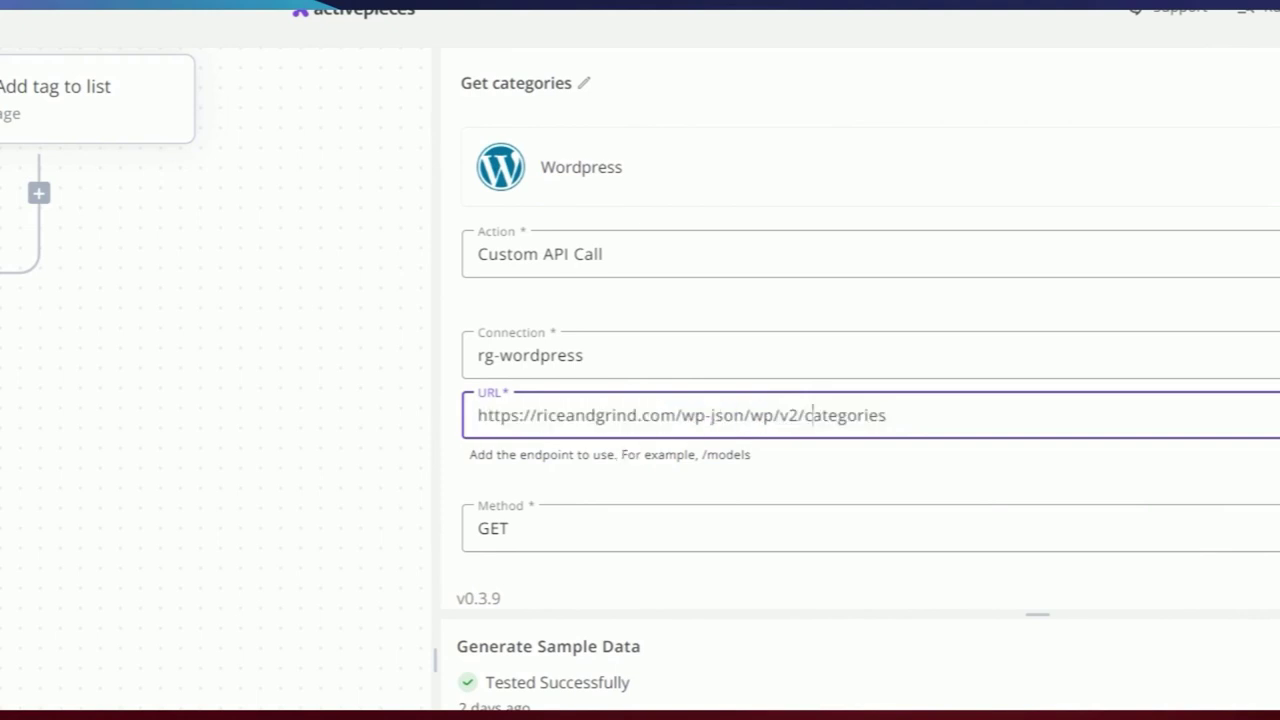
drag(812, 416, 890, 420)
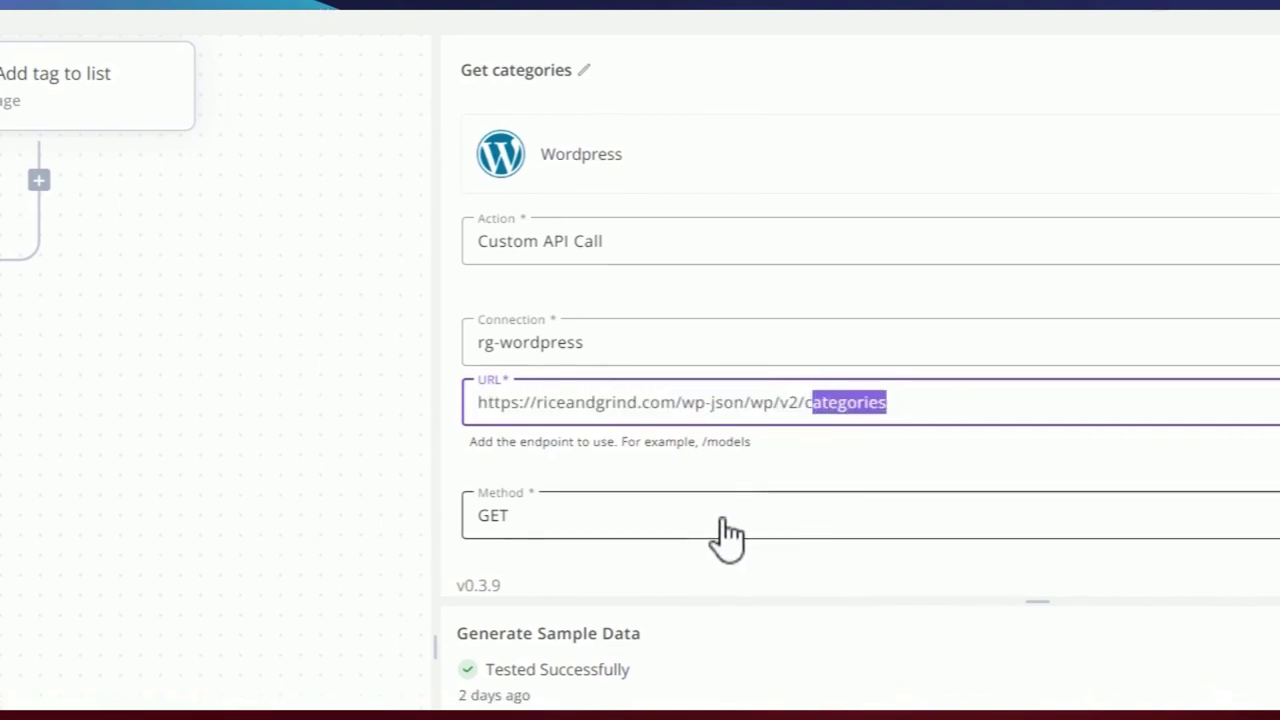
scroll(600, 515, down, 5)
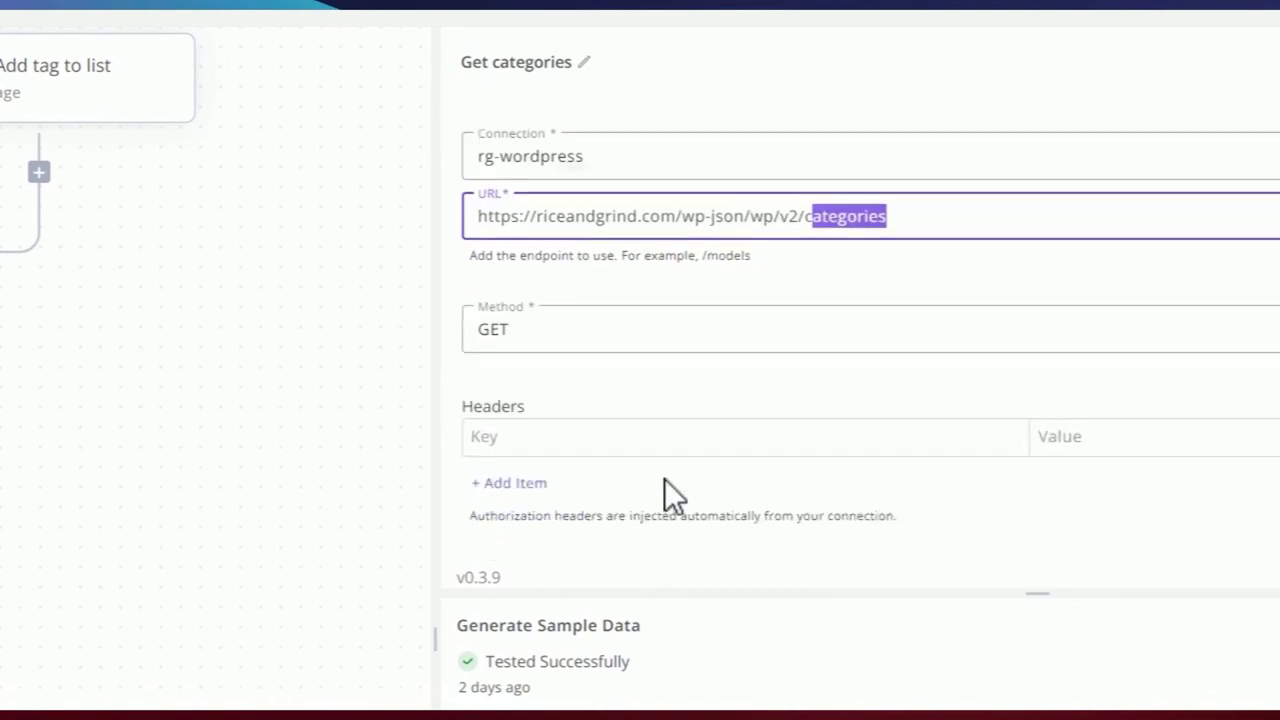
scroll(768, 325, down, 2)
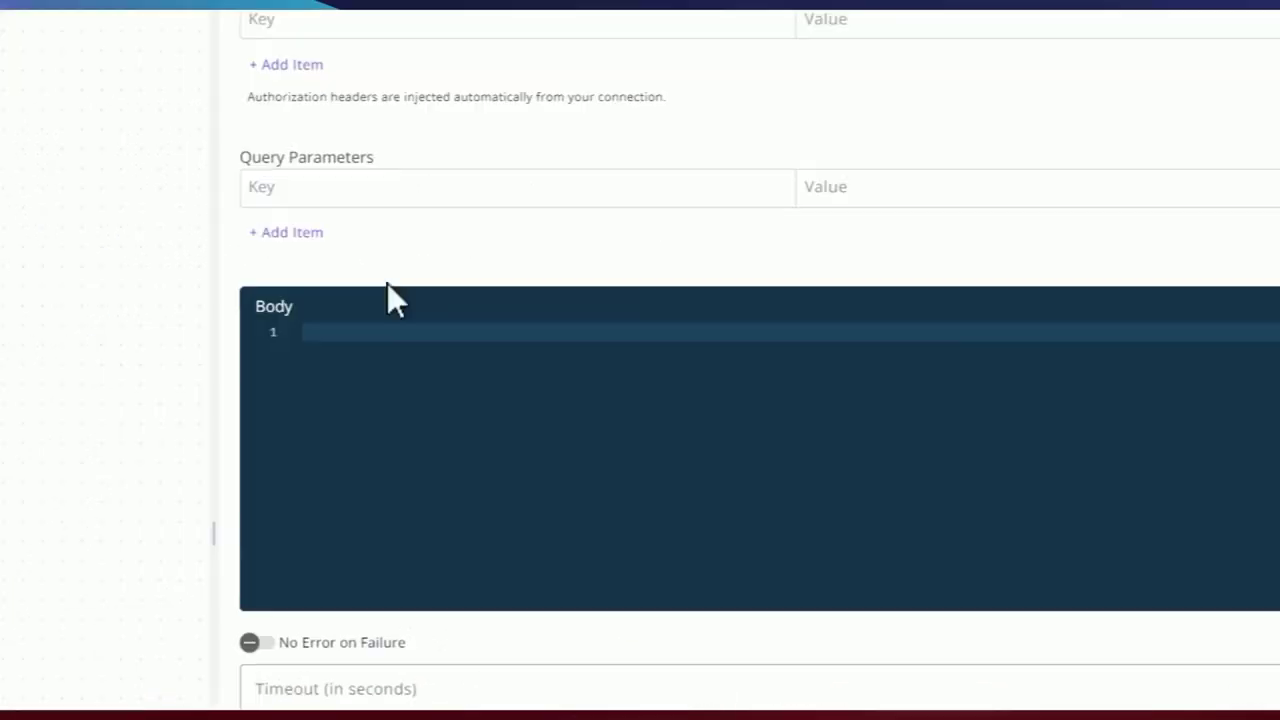
scroll(748, 298, up, 2)
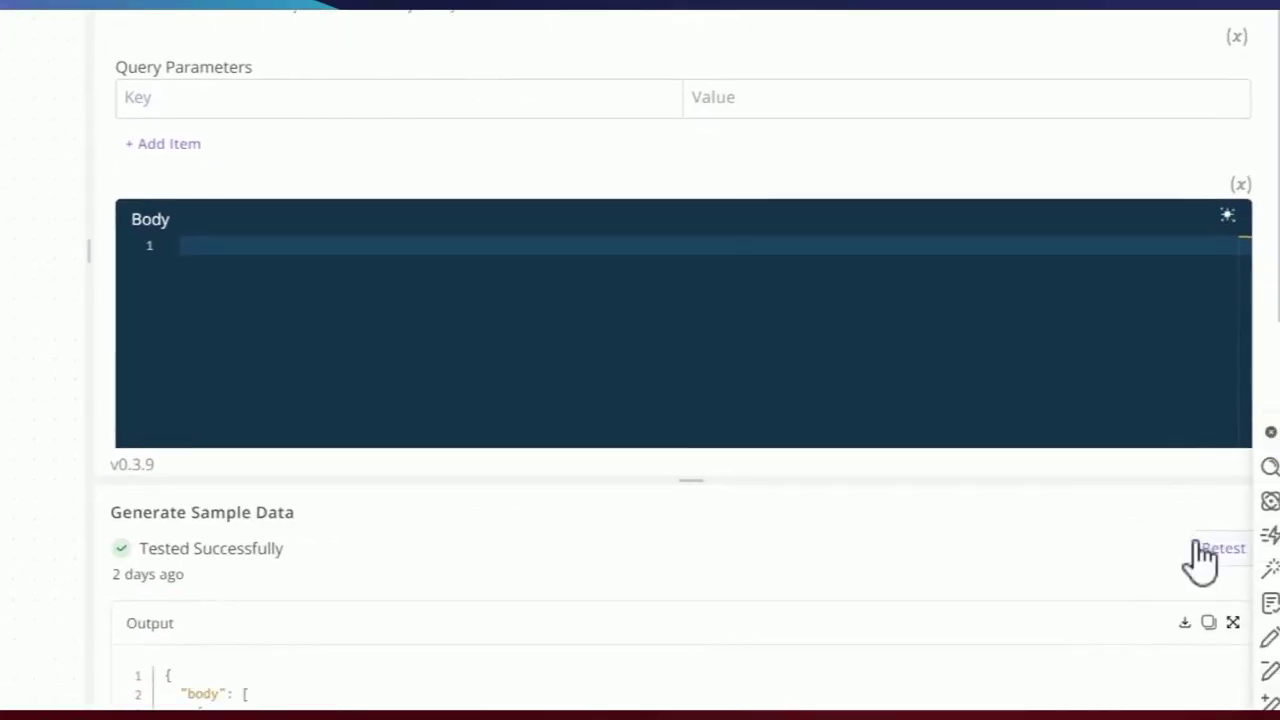
- Retest the Get categories step and examine the first category object in the output body
click(1200, 543)
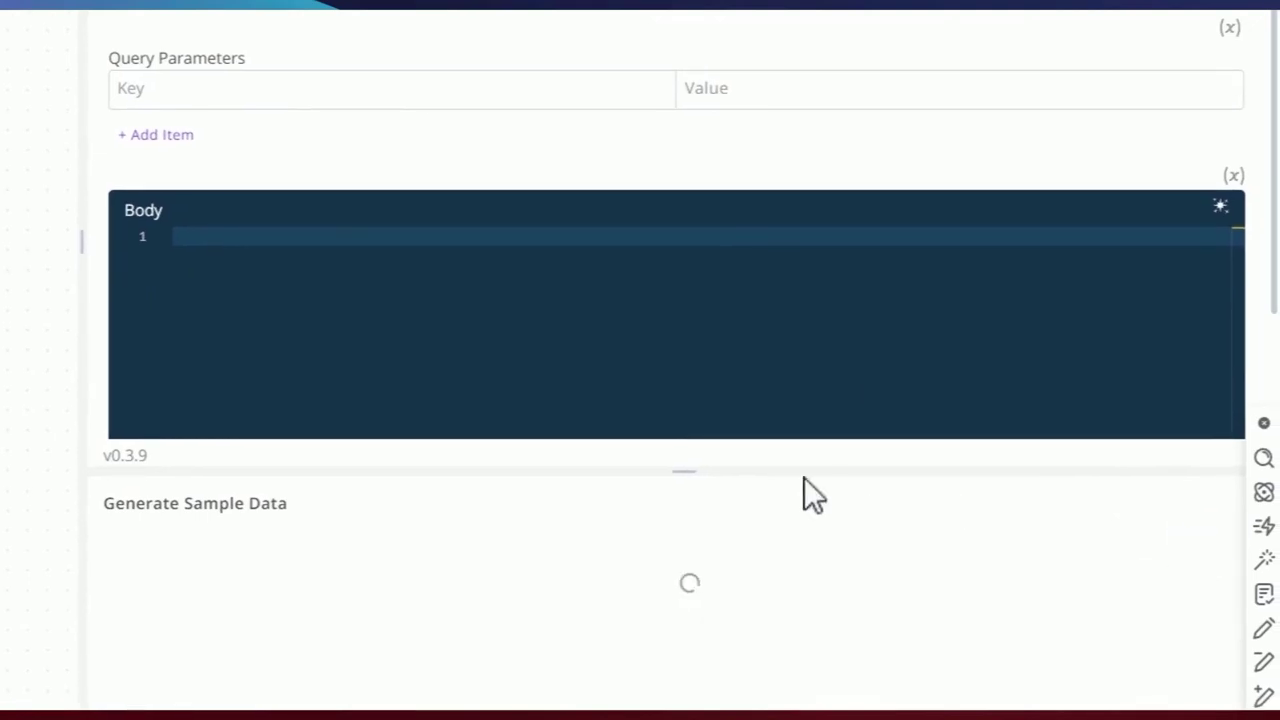
drag(685, 471, 685, 196)
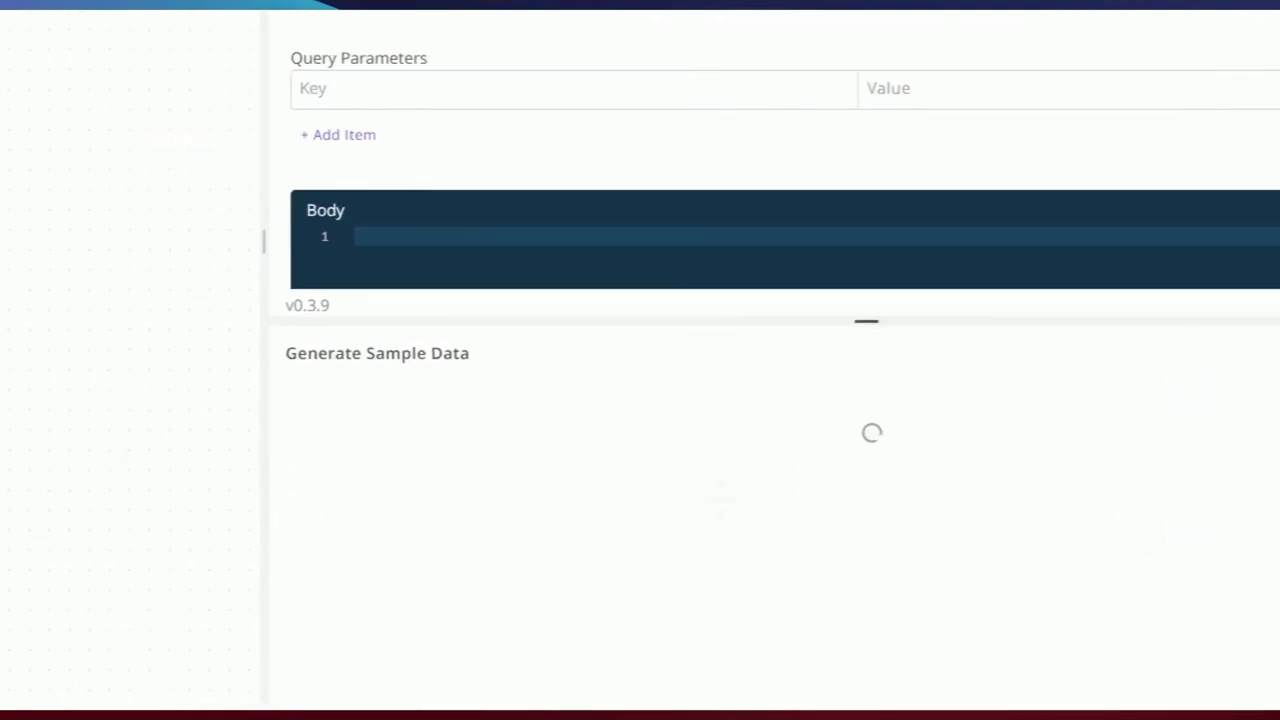
scroll(952, 513, down, 5)
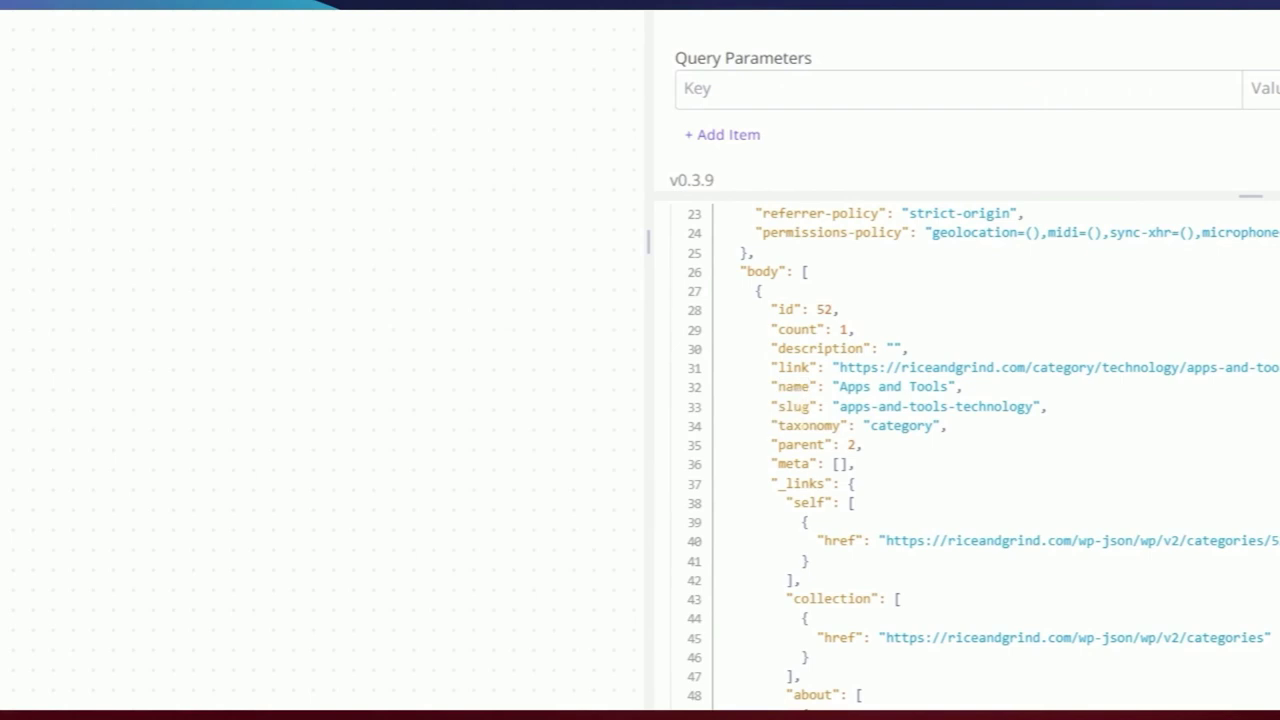
scroll(800, 414, down, 1)
scroll(800, 414, up, 1)
drag(794, 272, 817, 445)
click(915, 441)
scroll(885, 441, down, 1)
scroll(885, 441, up, 3)
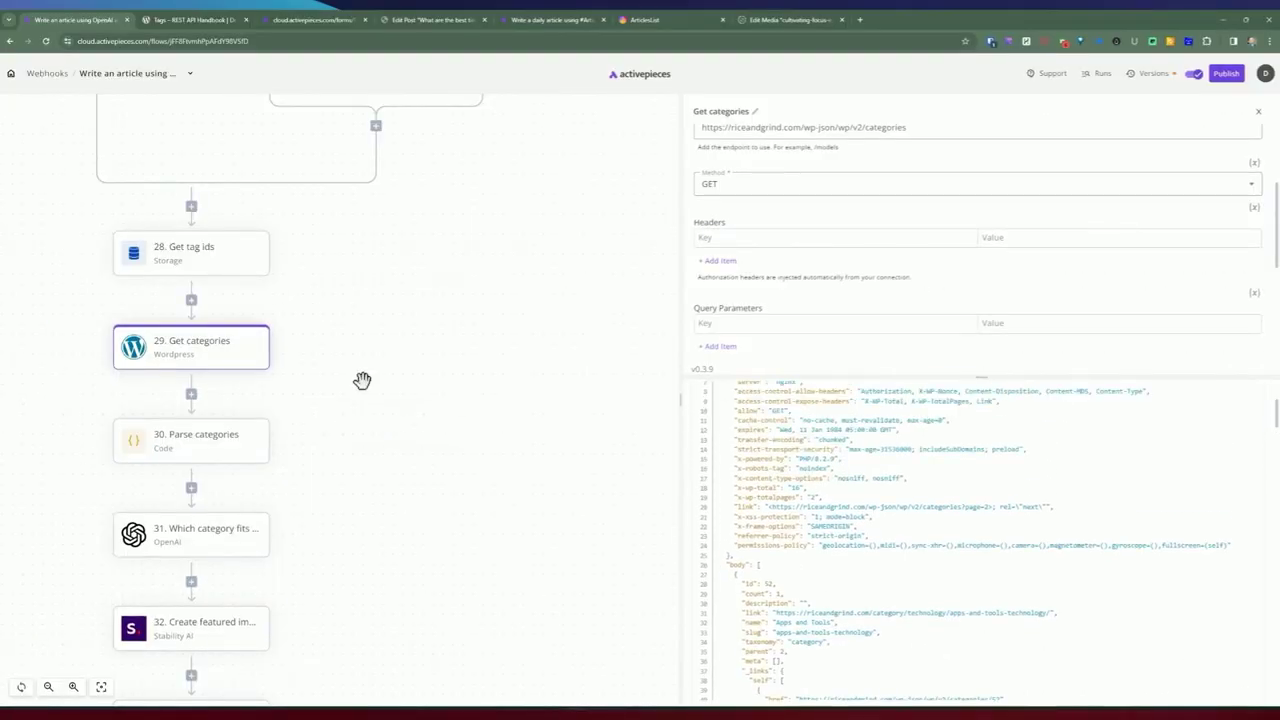
- Open the Parse categories code step and delete the console.log(inputs.categories) line and the blank line after it
click(198, 458)
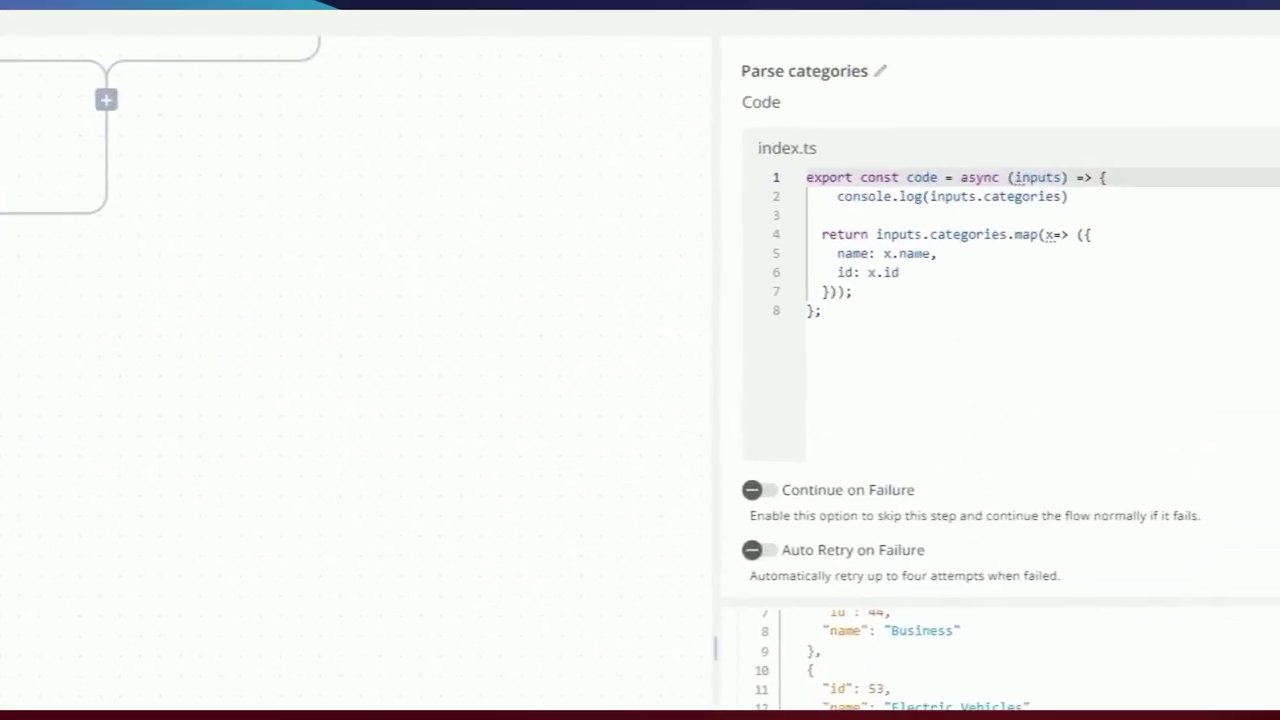
drag(1076, 203, 807, 196)
key(Delete)
key(Delete)
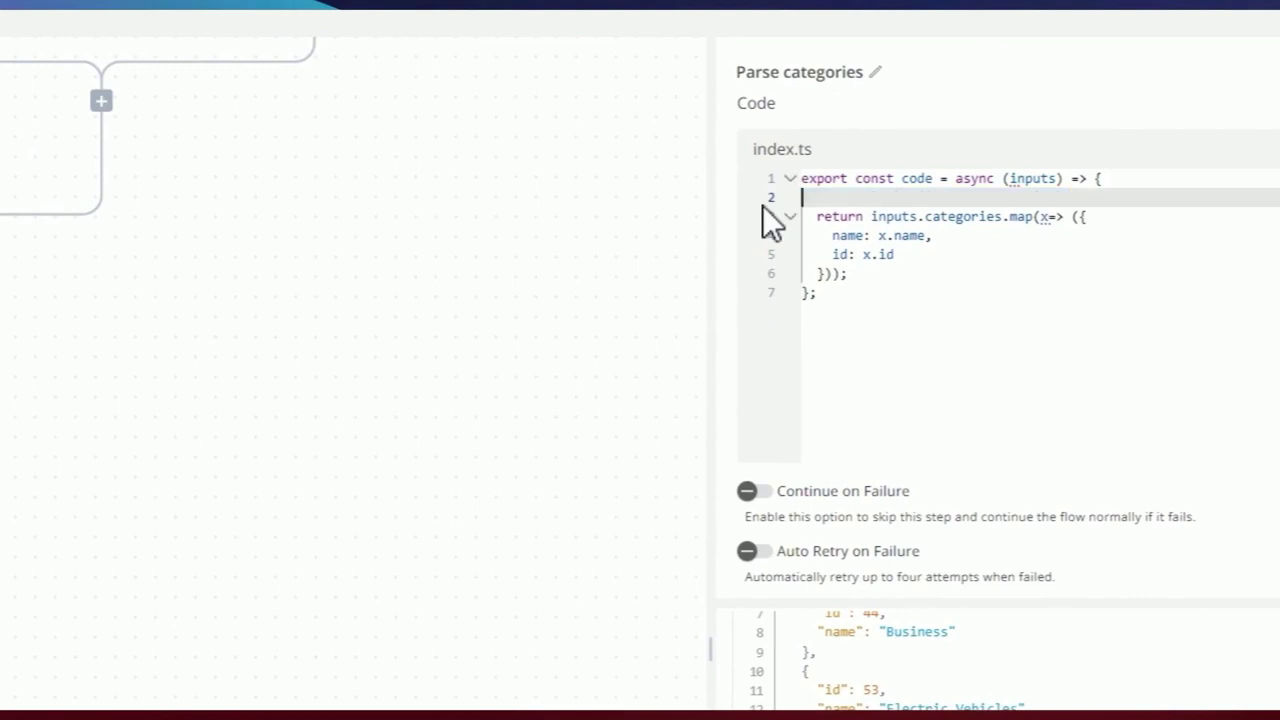
key(BackSpace)
click(970, 271)
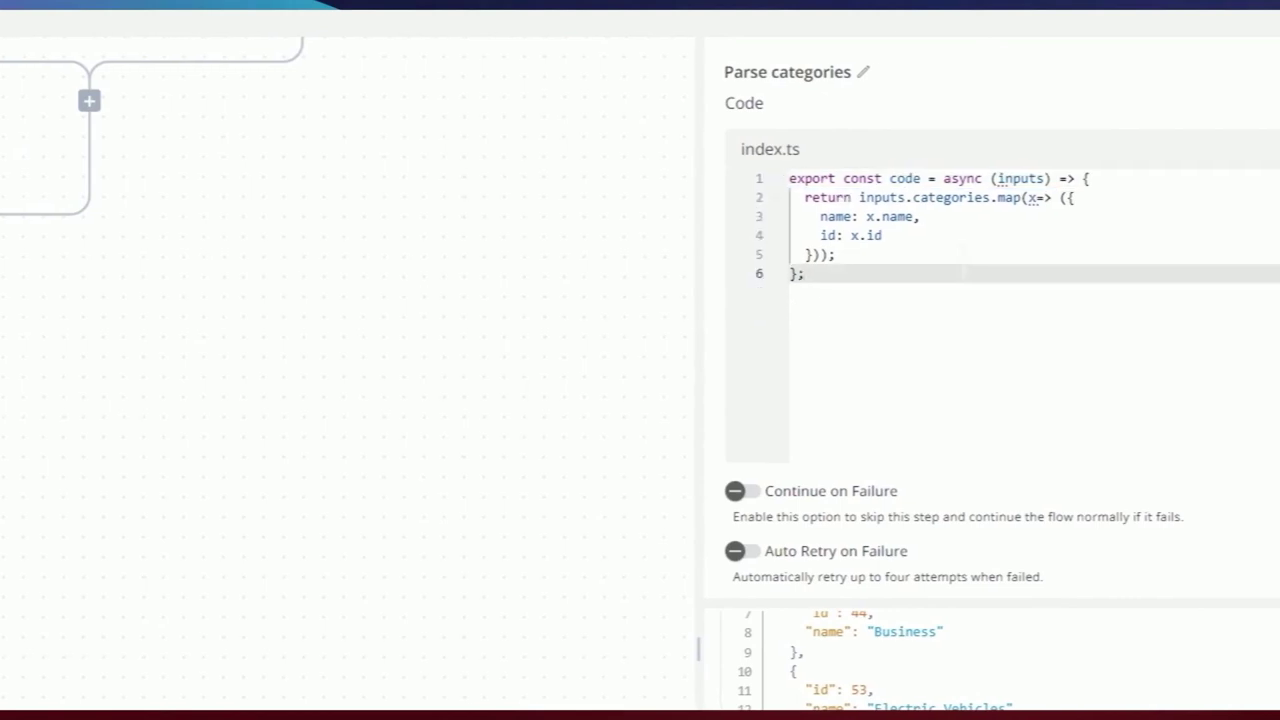
- Review the name and id fields in the Parse categories code and the categories input key with its Get categories body value
double_click(852, 216)
double_click(832, 235)
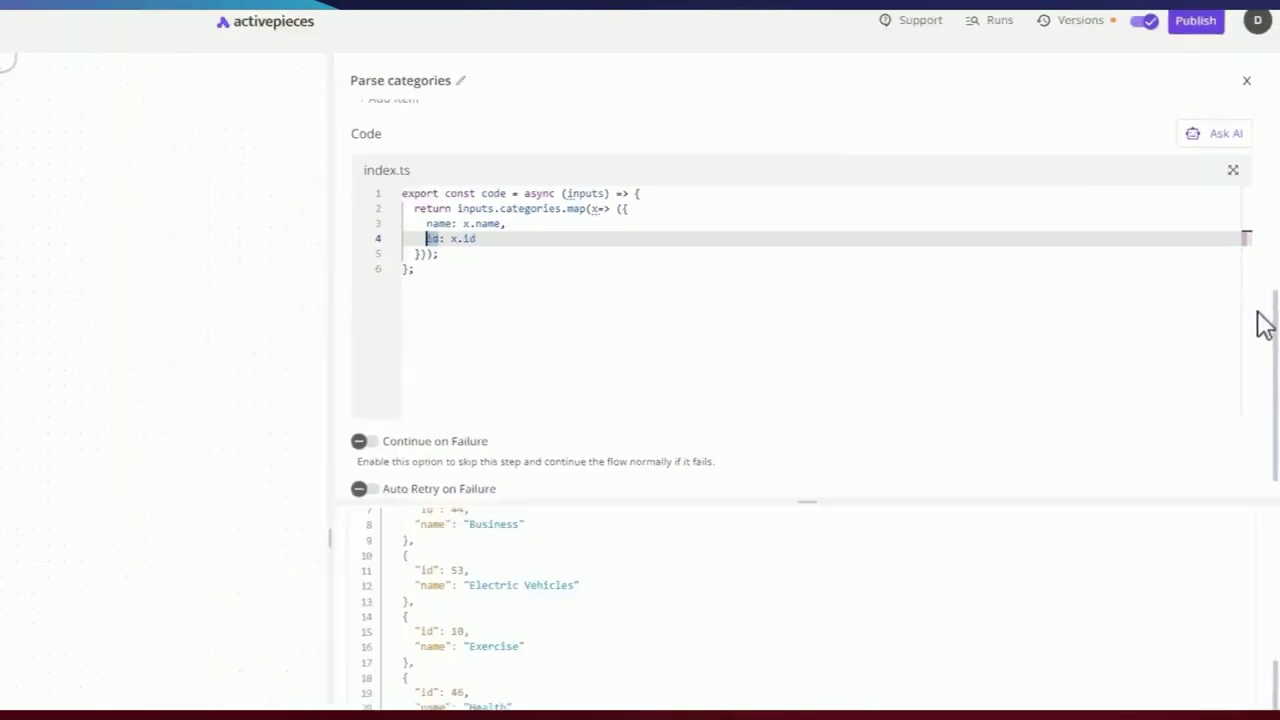
scroll(1257, 323, up, 5)
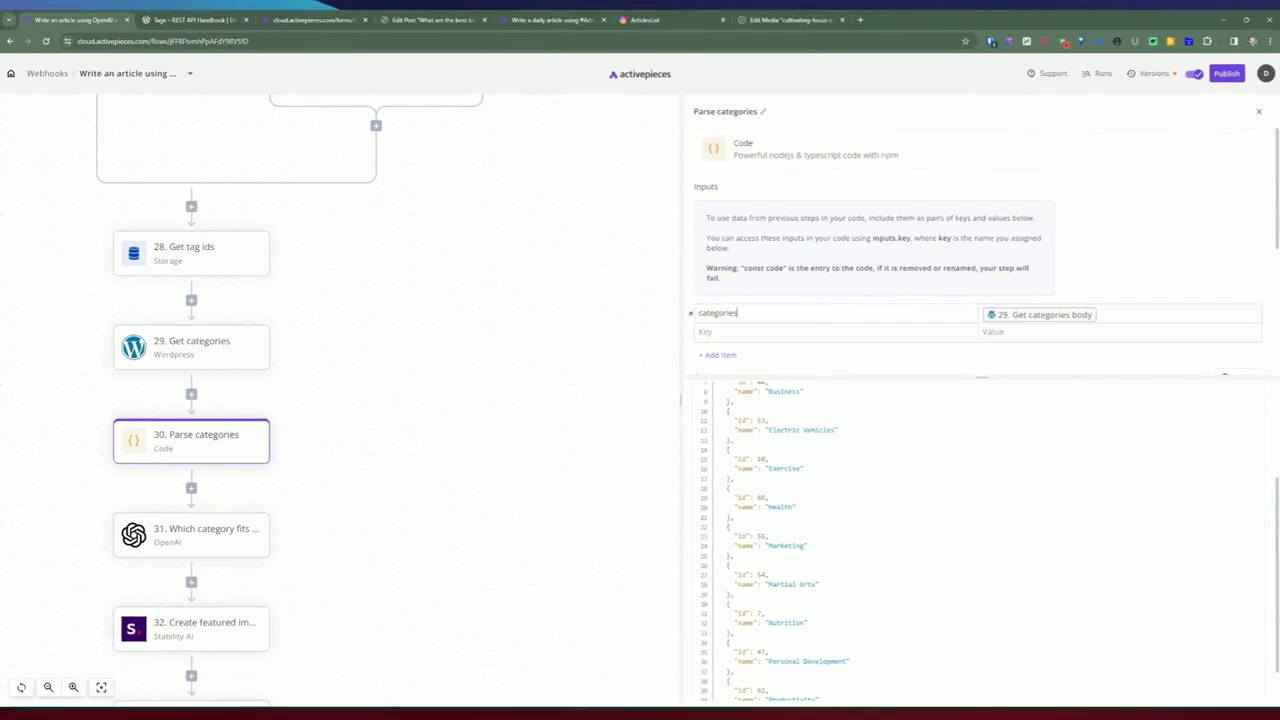
drag(739, 313, 697, 315)
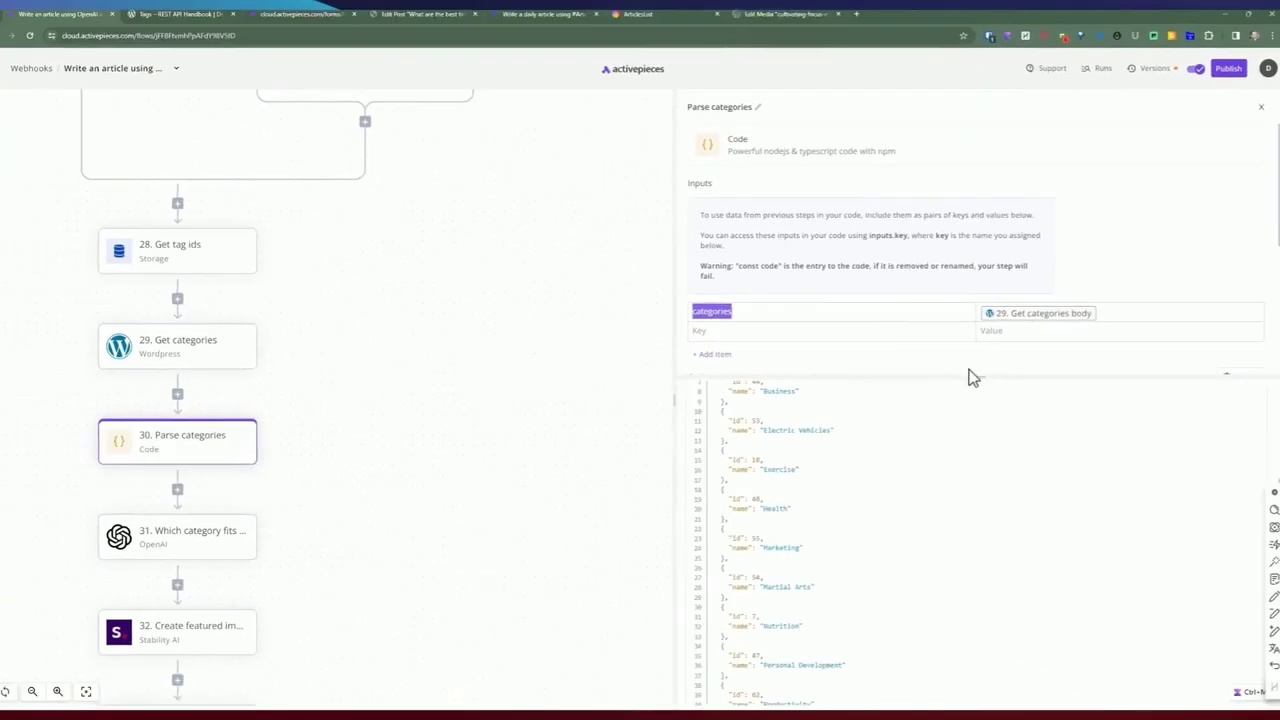
- Enlarge the Parse categories settings area and examine the map expression that returns each category's name and id
drag(981, 377, 981, 547)
click(746, 454)
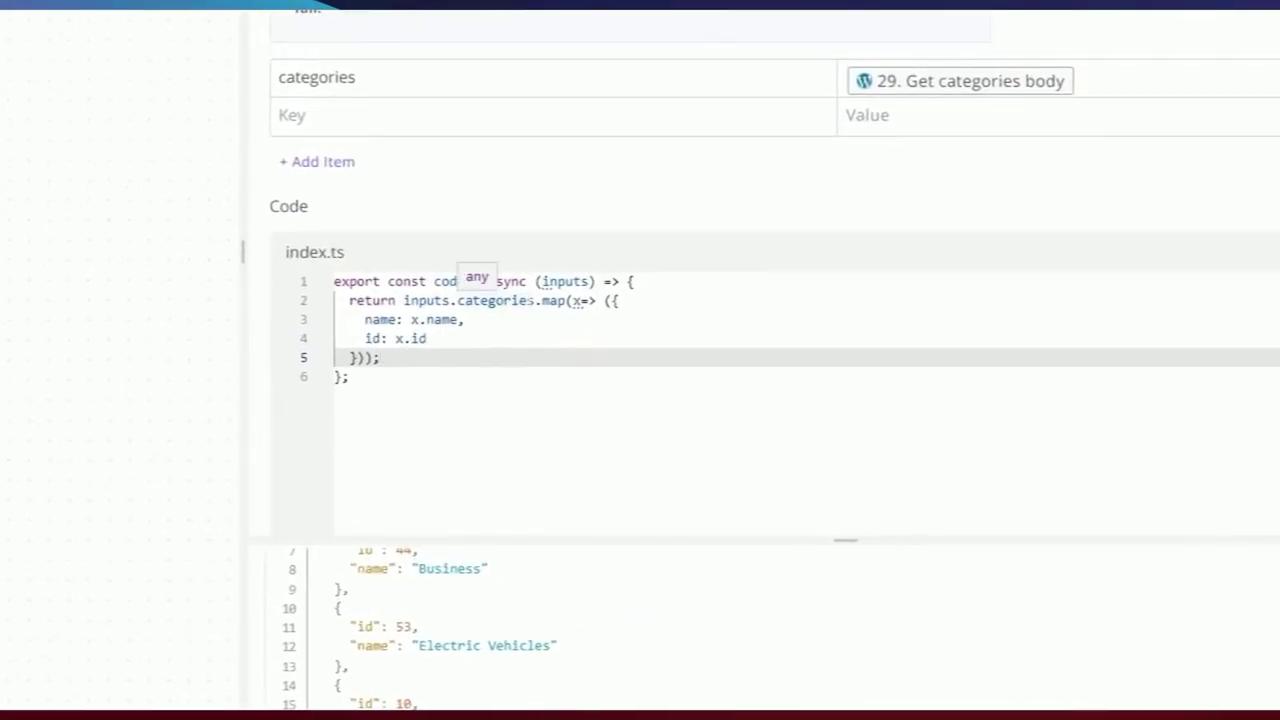
drag(542, 300, 427, 338)
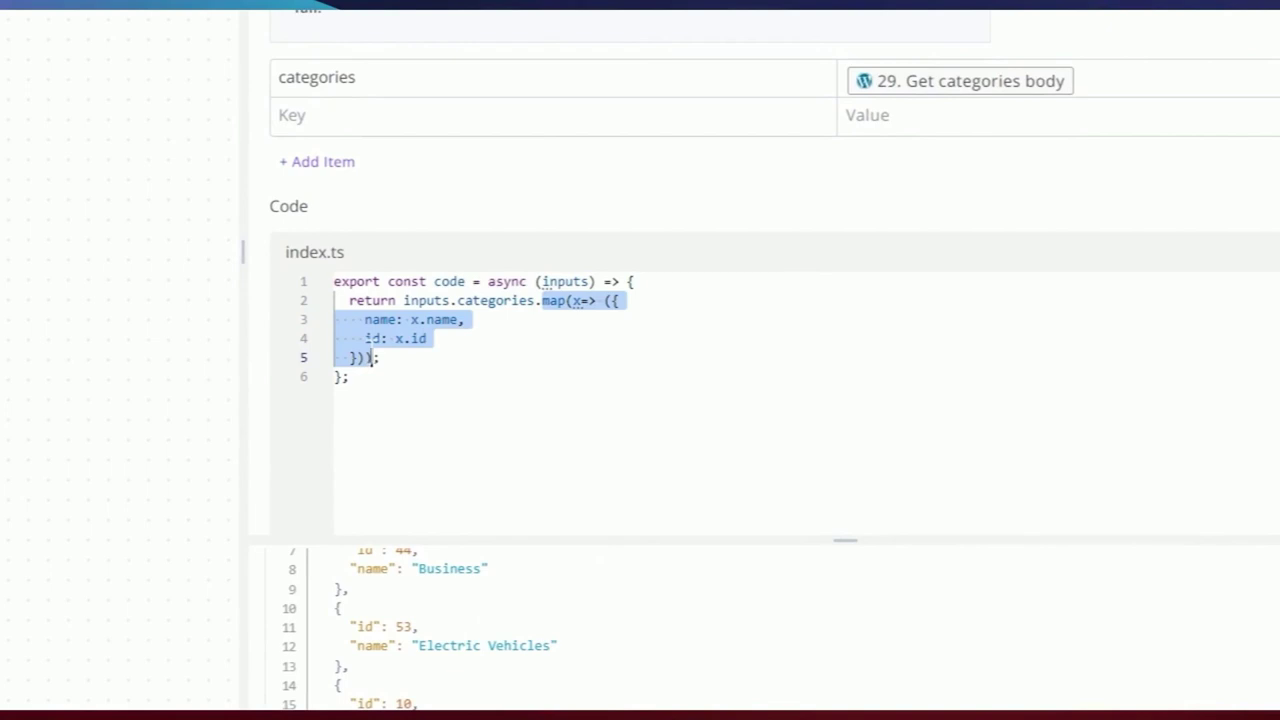
click(472, 339)
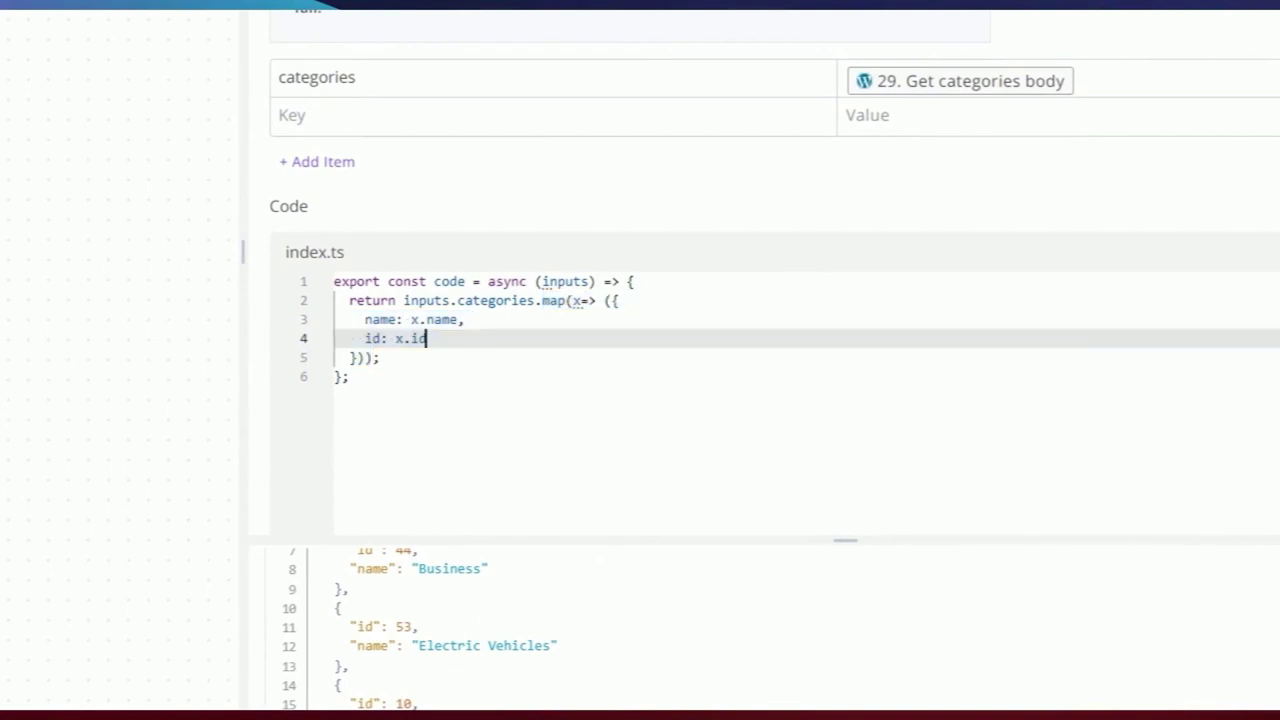
drag(604, 300, 465, 319)
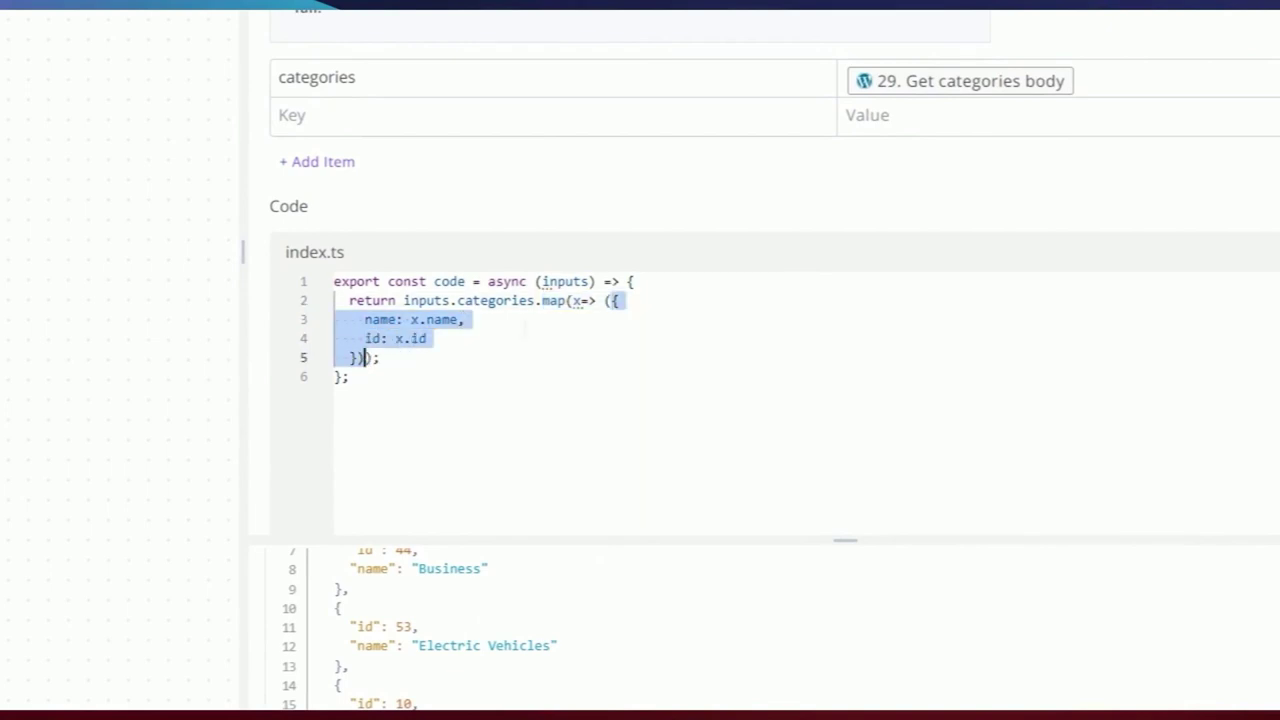
click(465, 319)
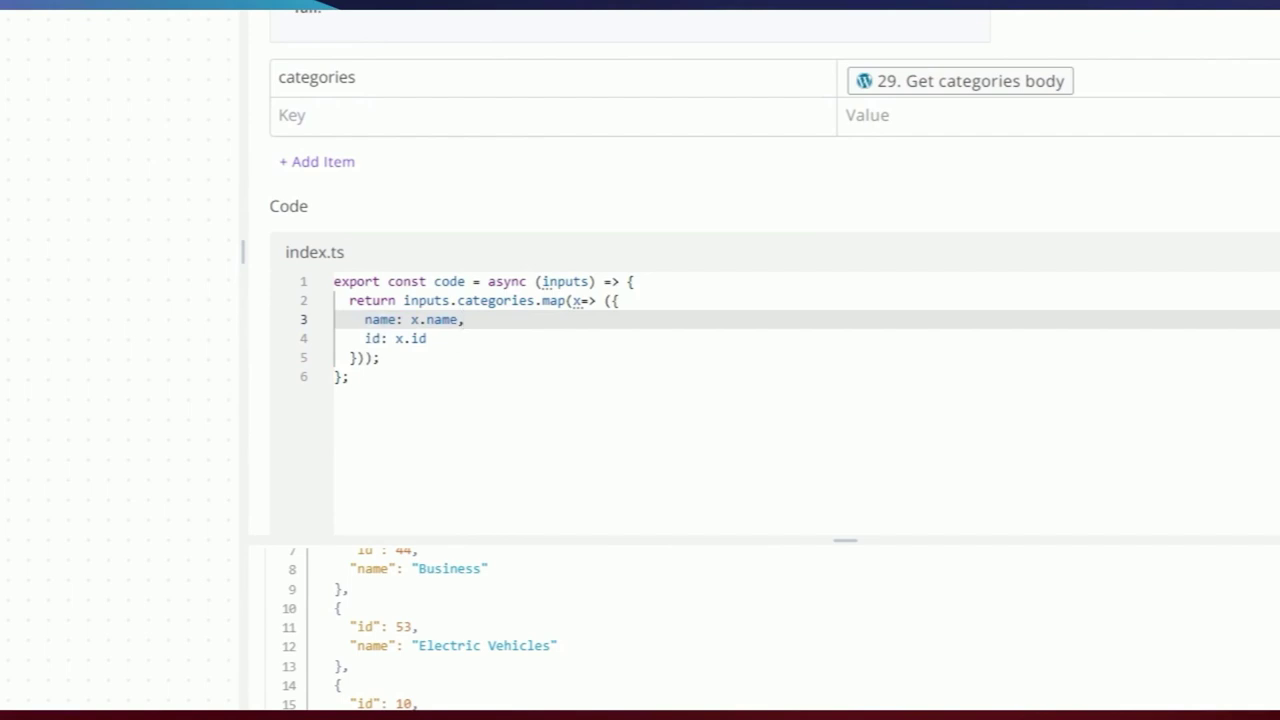
drag(364, 339, 404, 339)
click(404, 379)
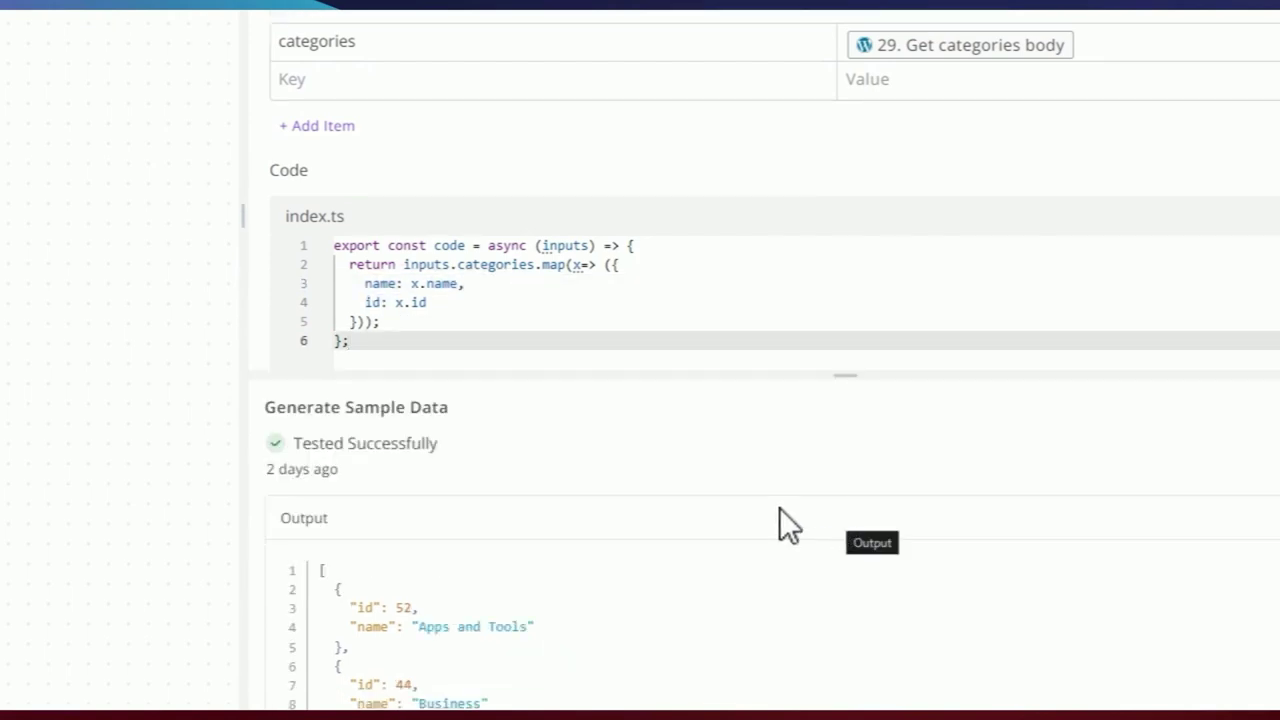
- Examine the id and name pairs in the Parse categories sample output
scroll(812, 509, down, 2)
drag(381, 514, 420, 515)
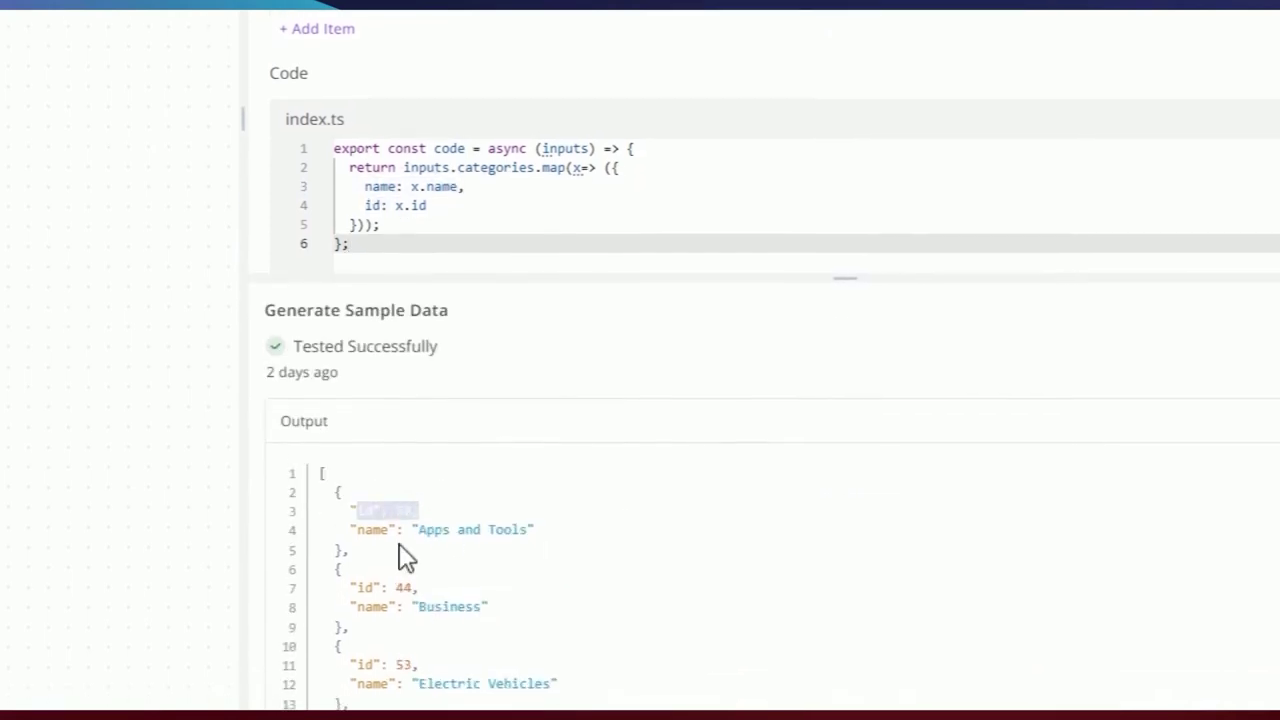
click(399, 544)
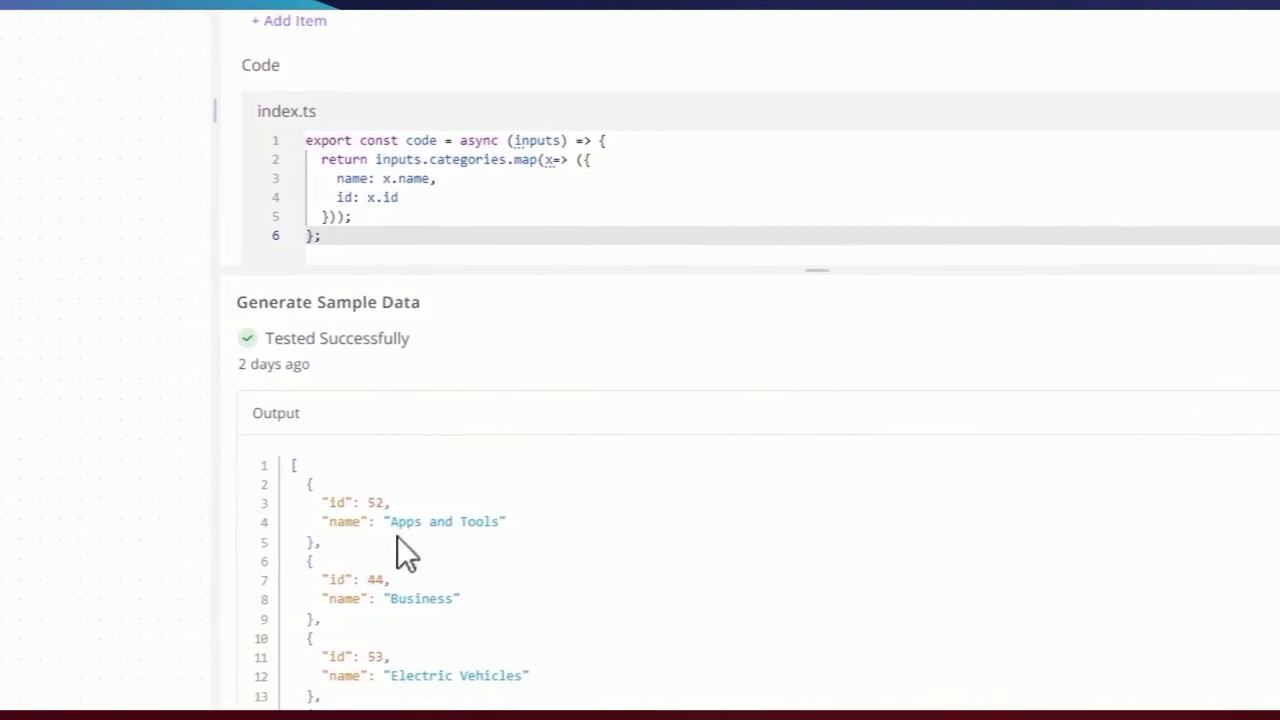
click(357, 529)
drag(327, 521, 388, 521)
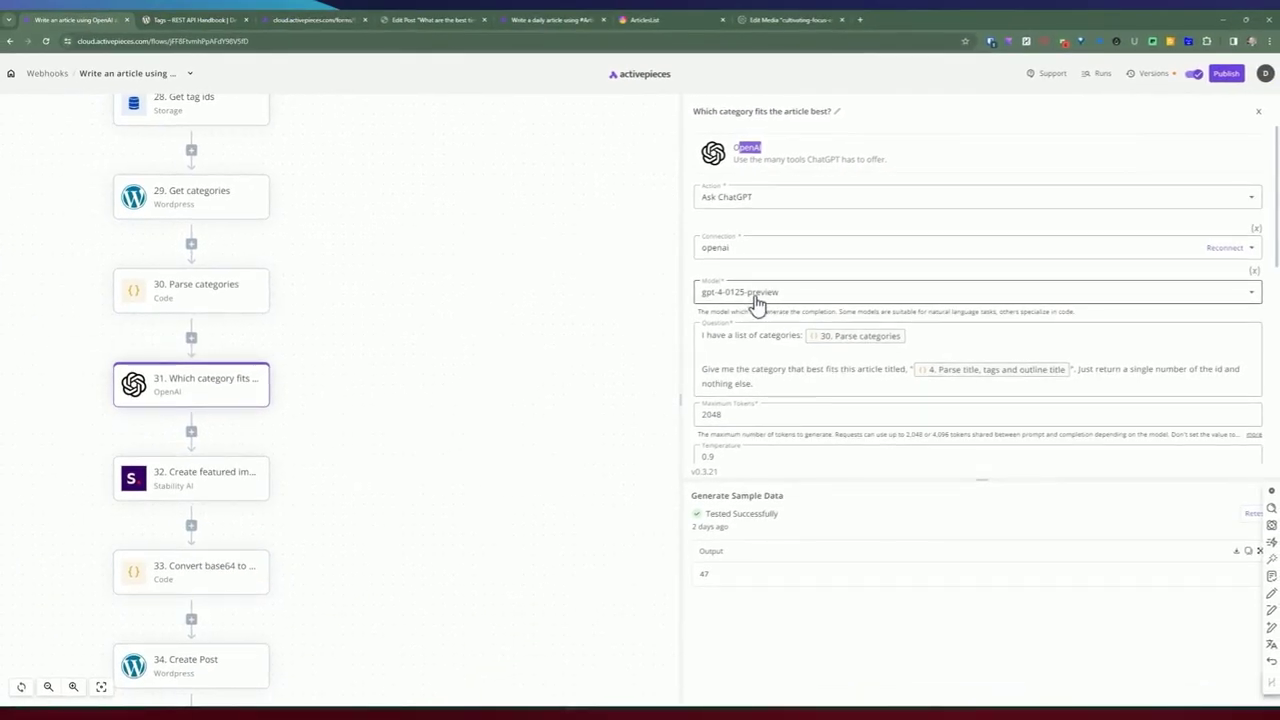
- Enlarge the best-fitting category step's settings area and review its ChatGPT parameters down to the Roles array
drag(986, 483, 970, 580)
scroll(775, 302, down, 3)
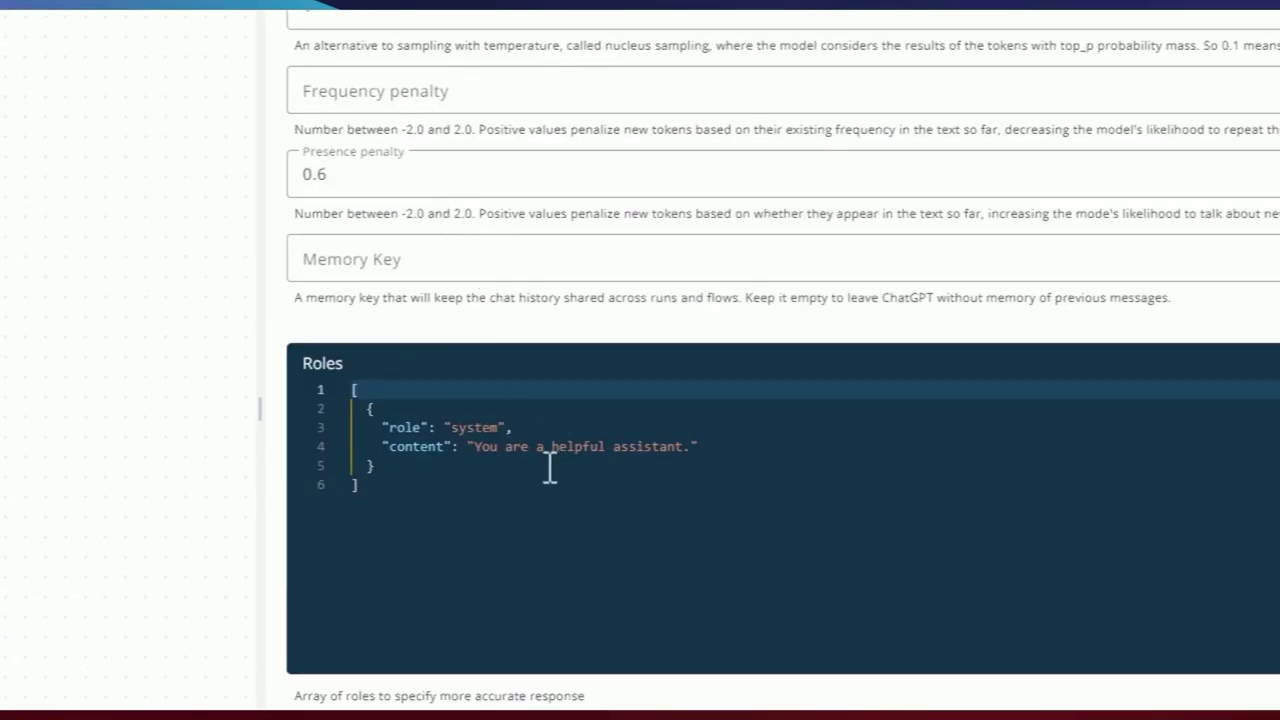
scroll(560, 370, up, 5)
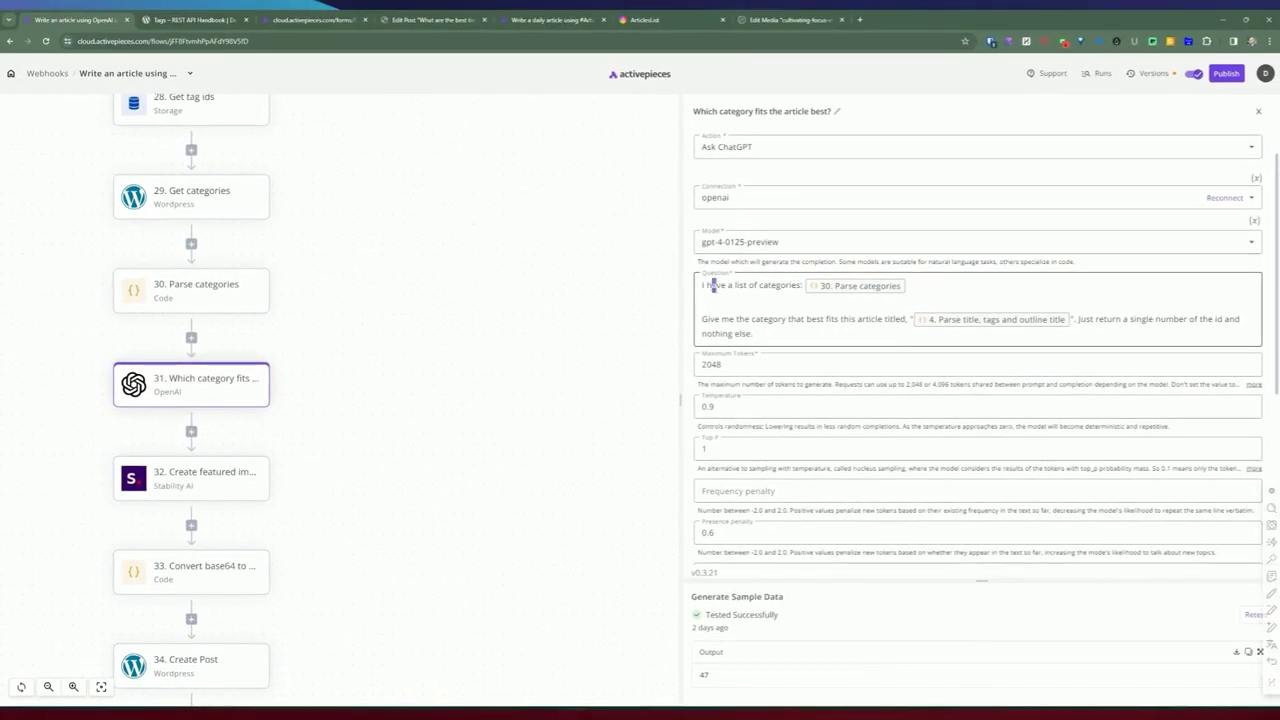
- Examine the category list line in the Question prompt and browse the Parse categories items available as insertable data
drag(713, 285, 777, 285)
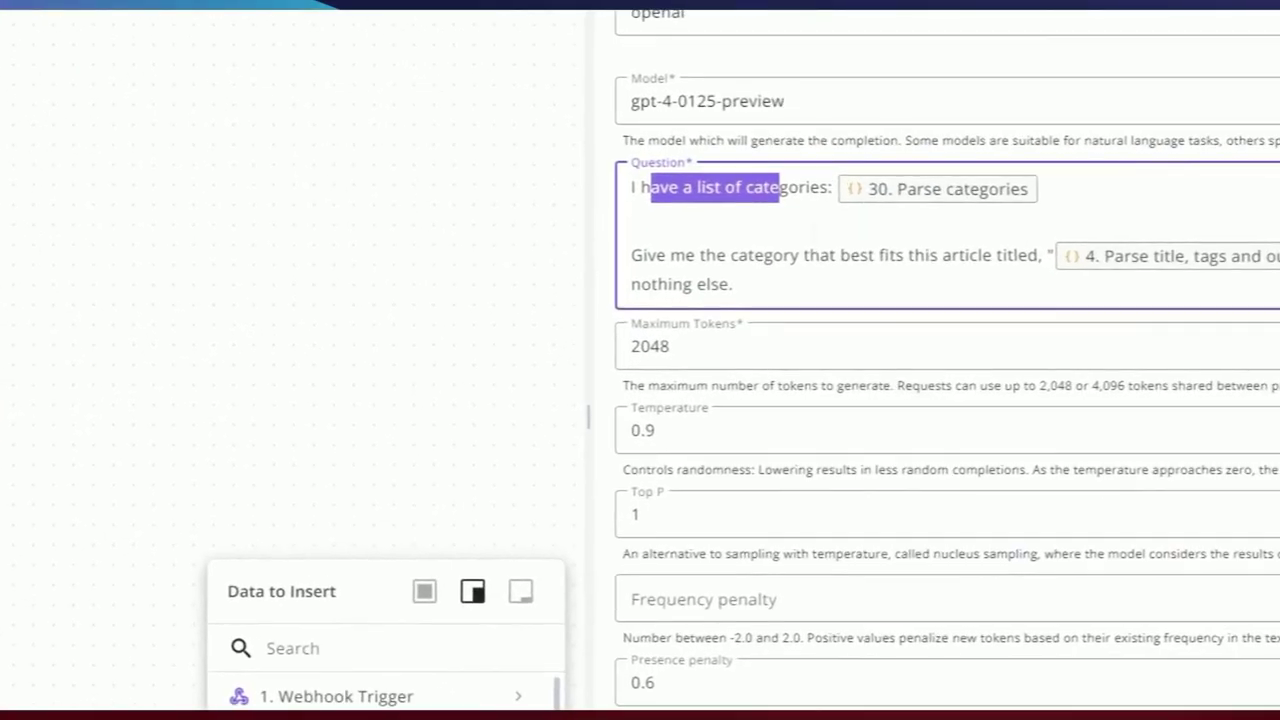
click(632, 222)
scroll(557, 451, down, 3)
scroll(420, 606, down, 10)
click(330, 662)
scroll(335, 610, down, 3)
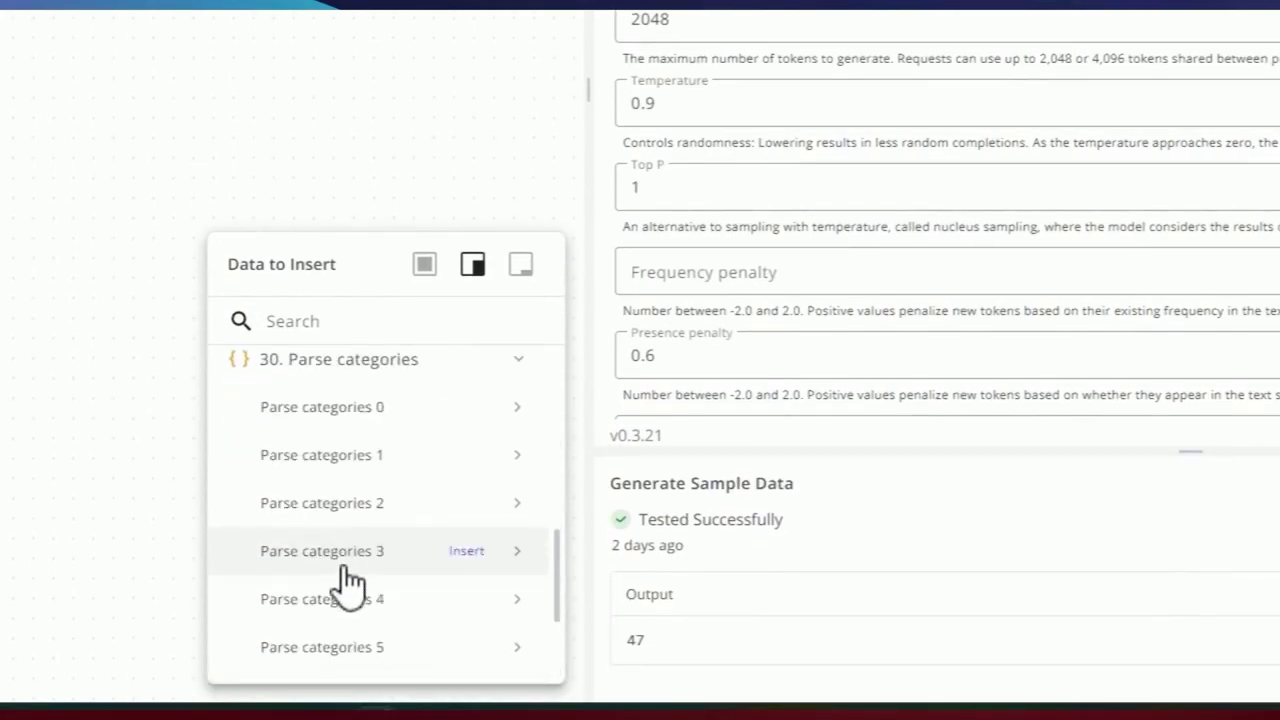
scroll(443, 405, up, 1)
click(379, 463)
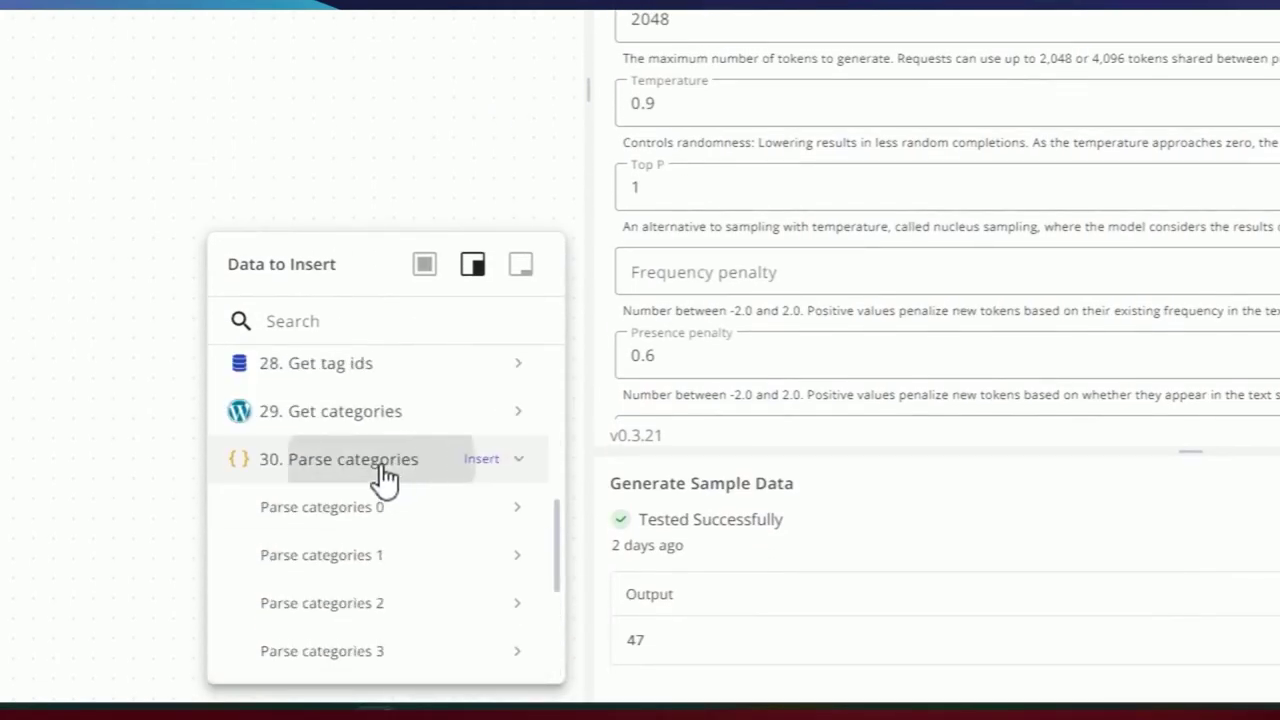
- Review the Question wording that asks for the category best fitting the article title and only a single id number back
drag(733, 286, 781, 286)
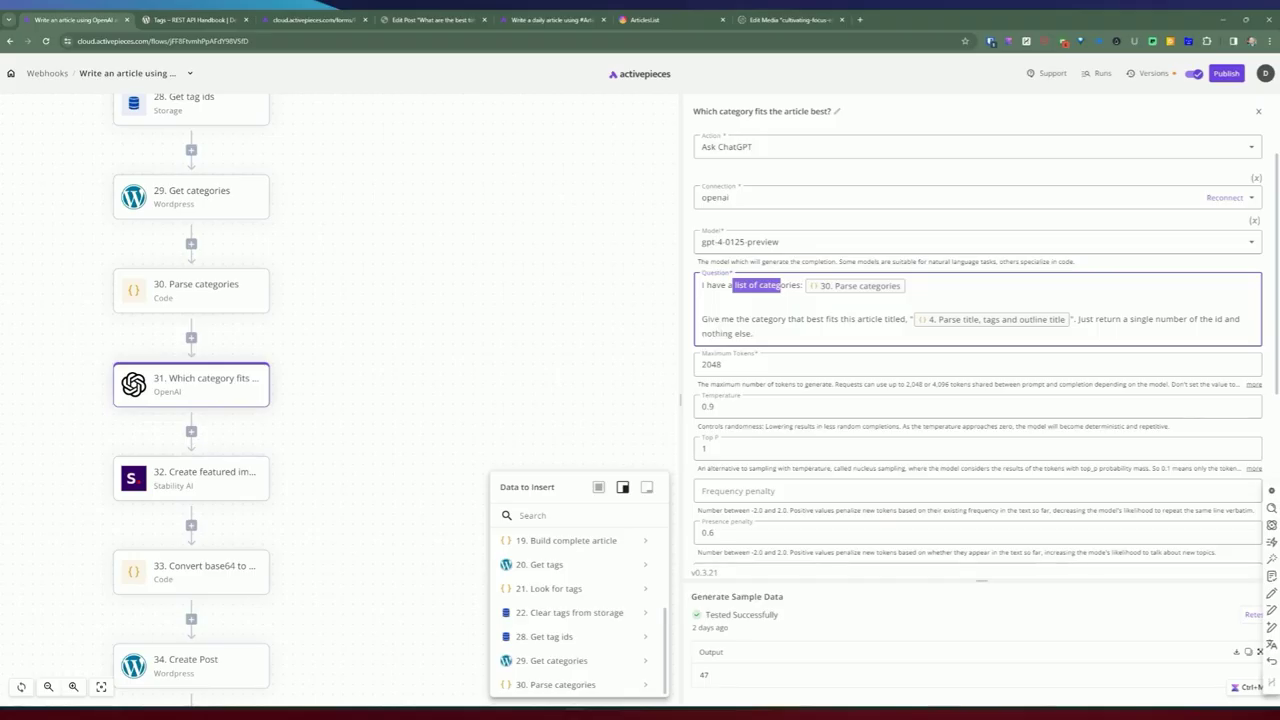
drag(702, 319, 806, 319)
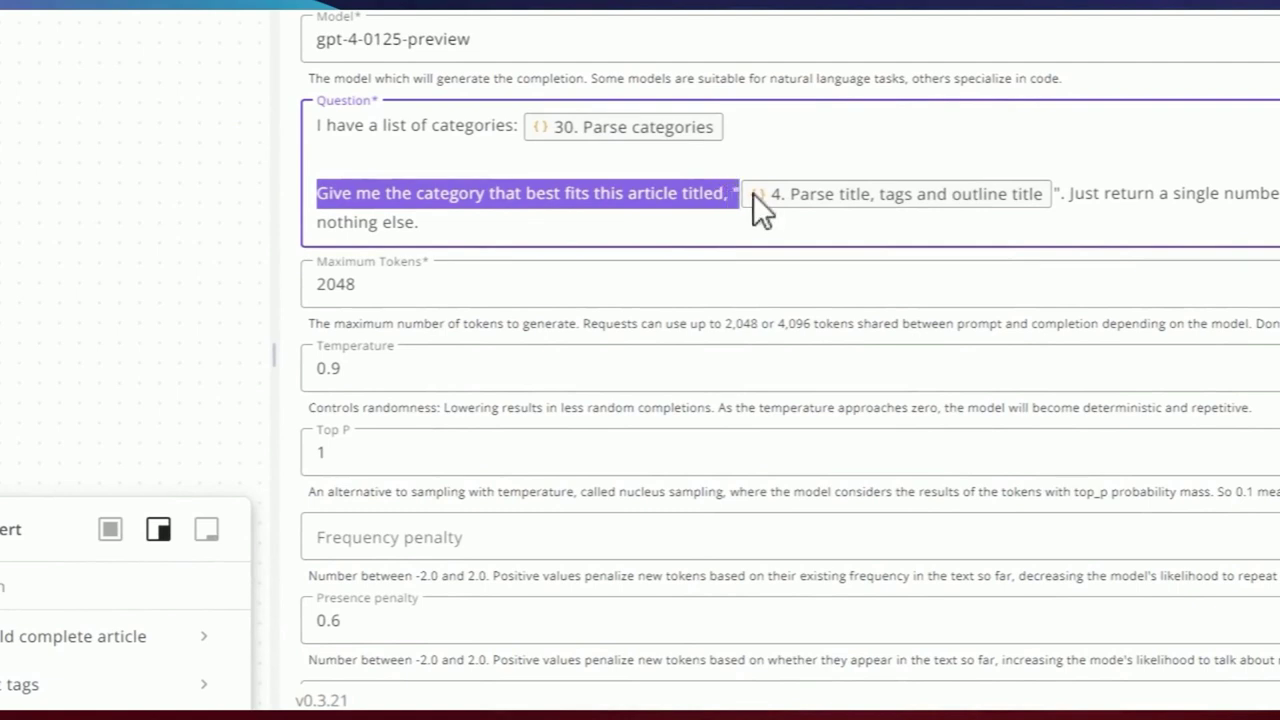
click(1070, 193)
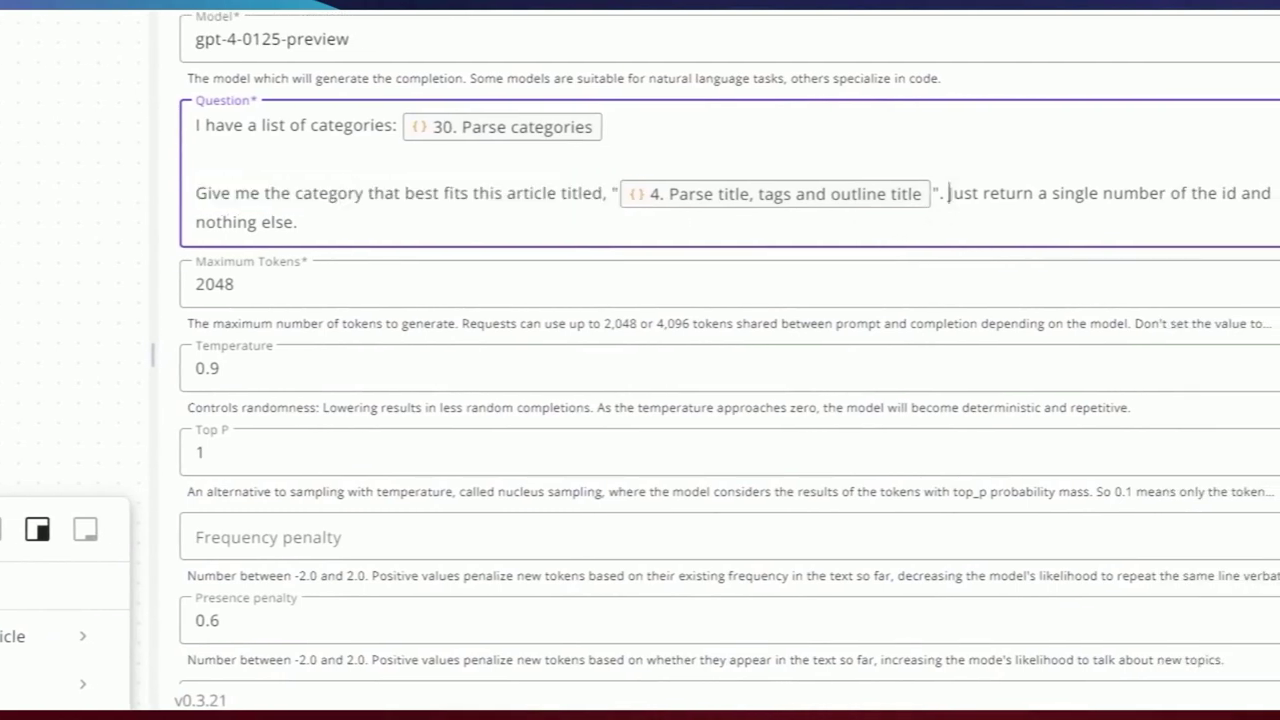
drag(1016, 193, 1197, 193)
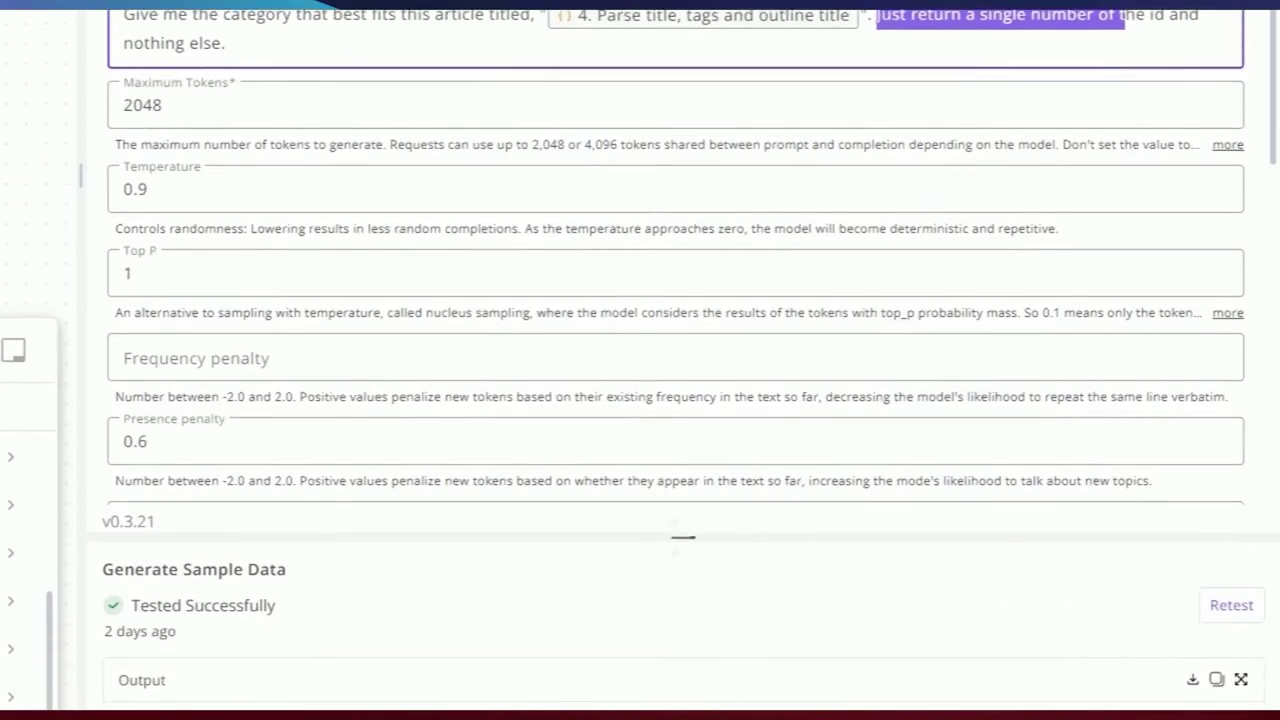
- Retest the category-picking ChatGPT step, check the category id in its output, and enlarge the settings area again
drag(683, 536, 684, 257)
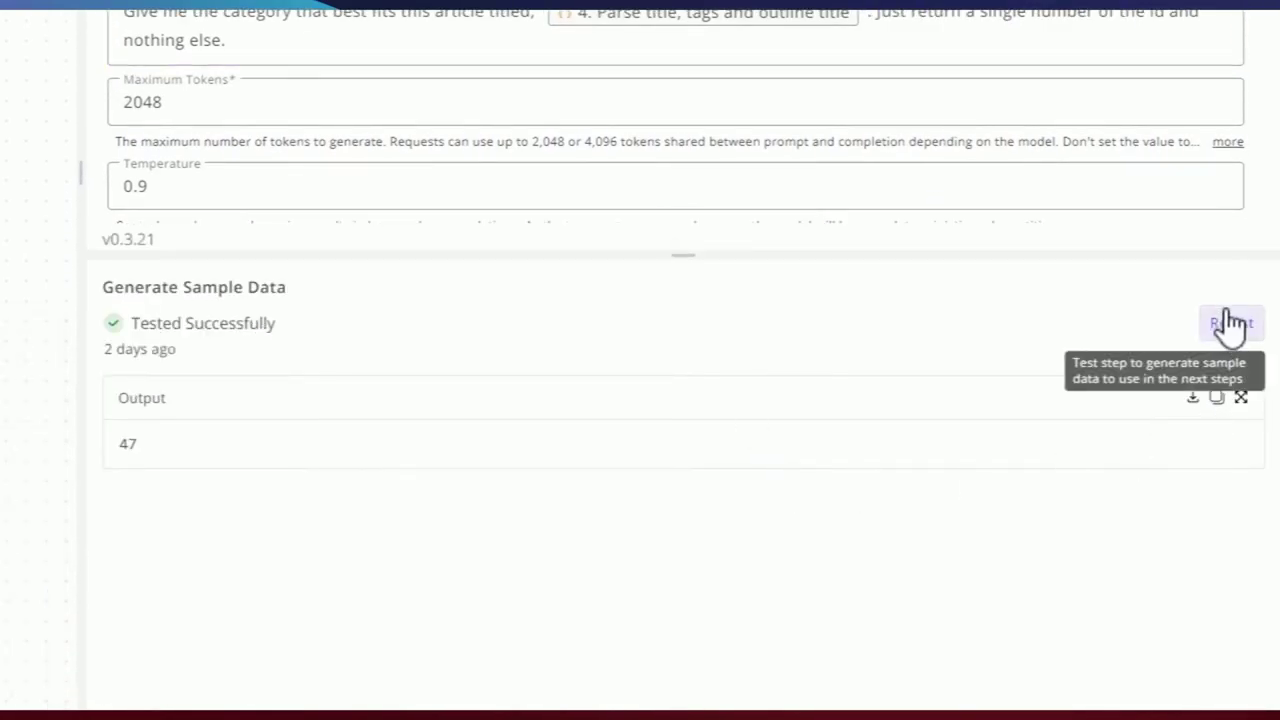
click(1231, 322)
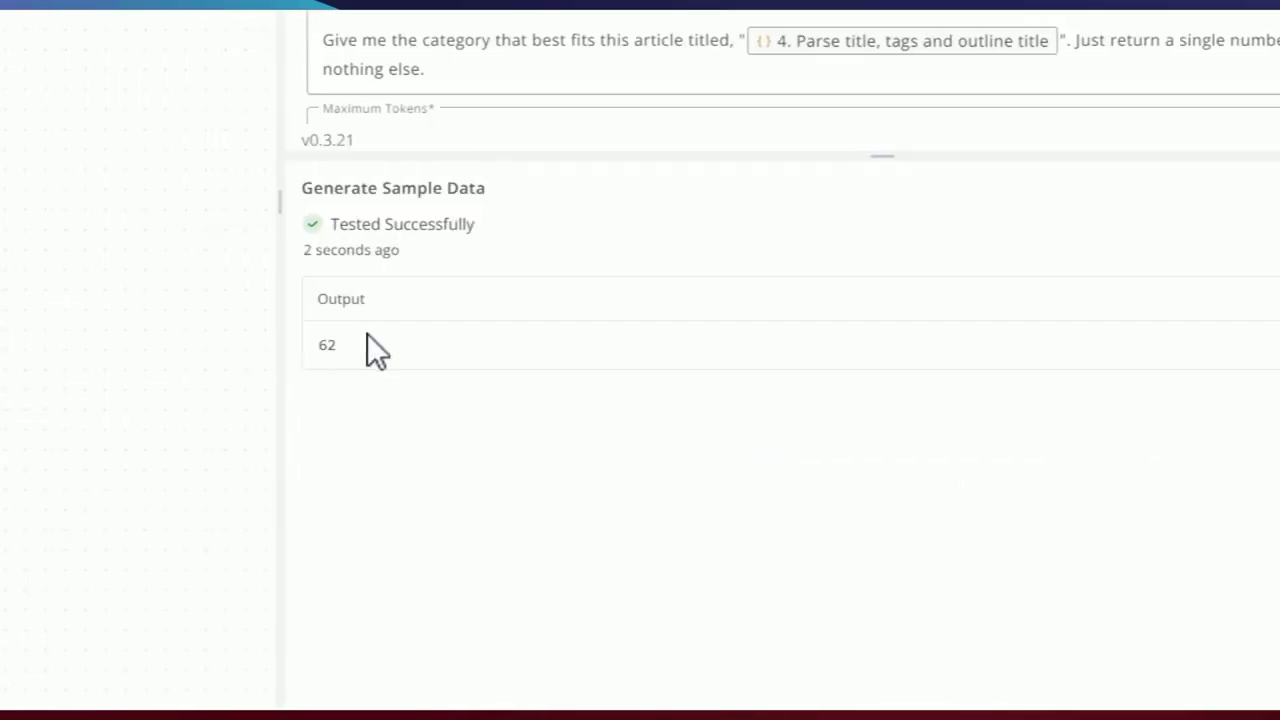
drag(350, 345, 336, 345)
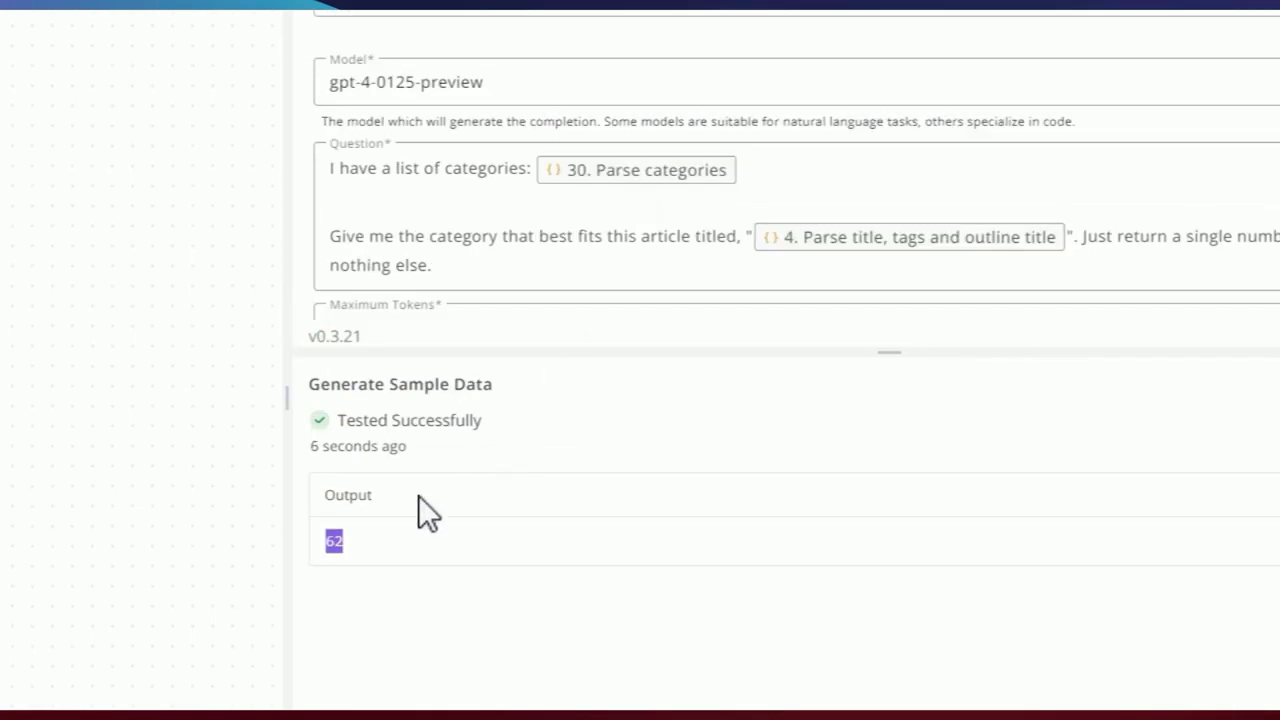
click(371, 546)
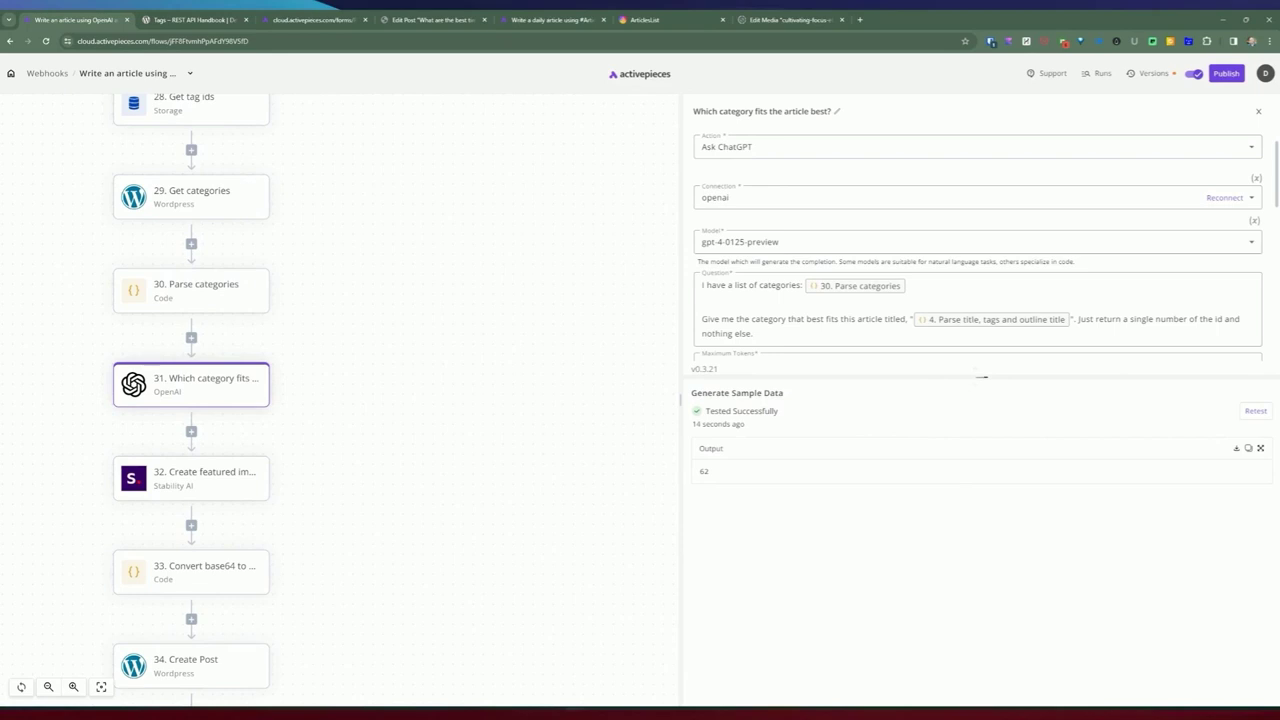
drag(982, 377, 982, 413)
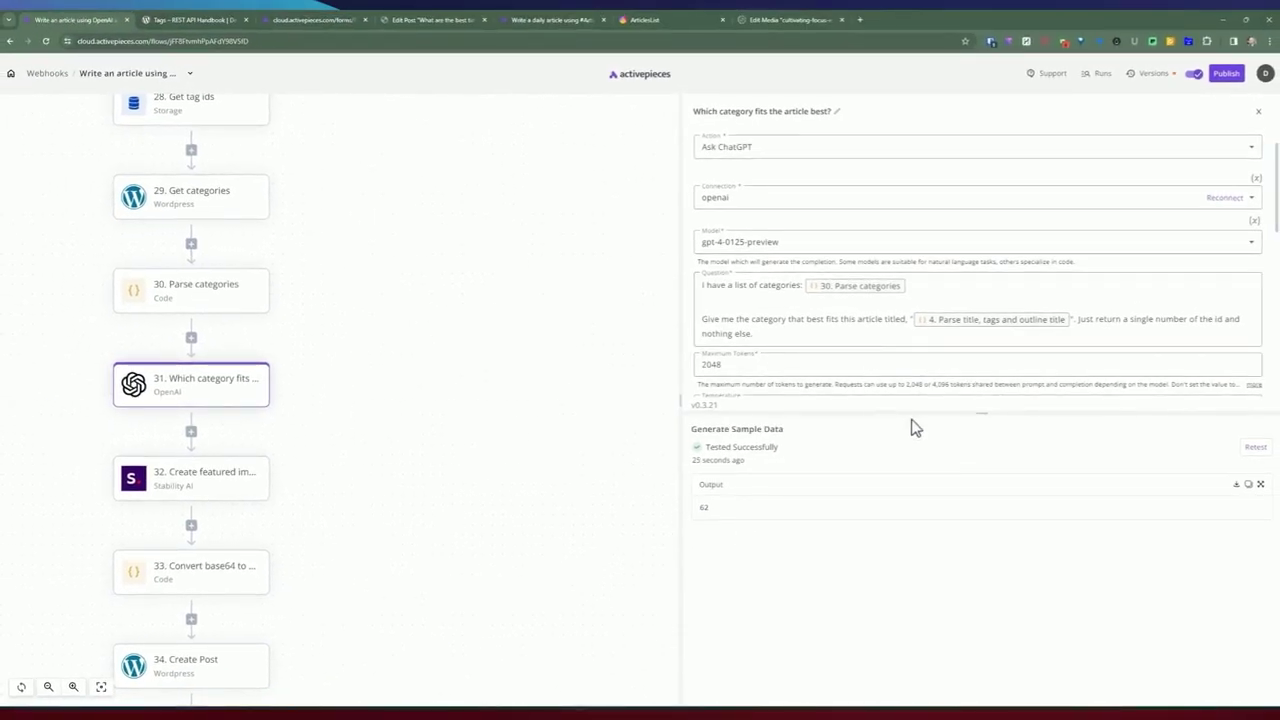
drag(982, 411, 982, 489)
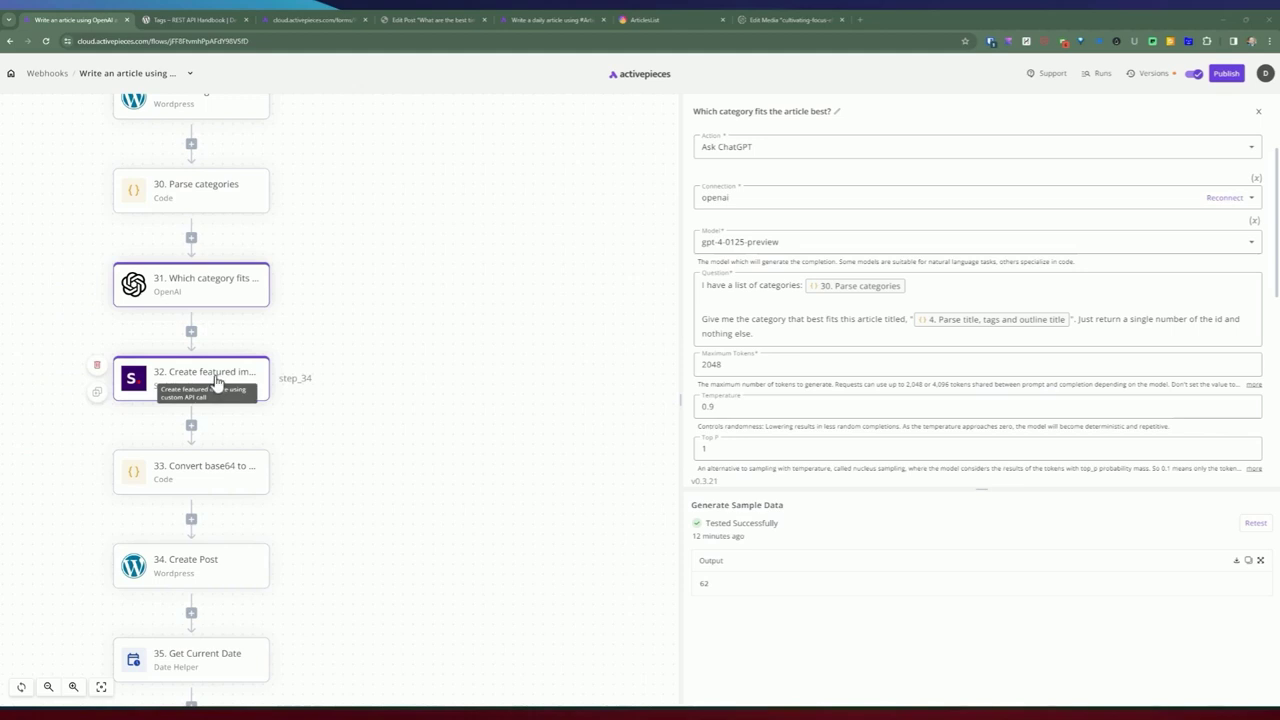
- Open the Stability AI featured image step and examine its Custom API Call URL, including the stable-diffusion-v1-6 and text-to-image parts
click(234, 396)
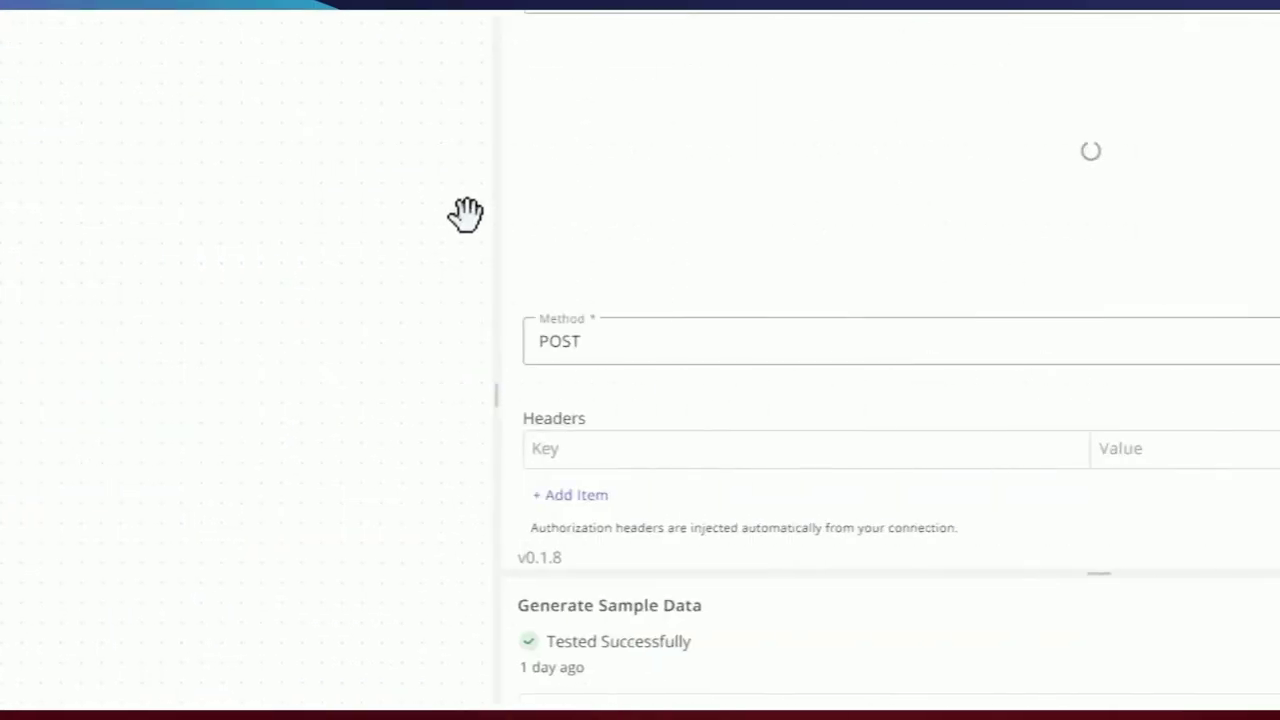
scroll(646, 88, up, 2)
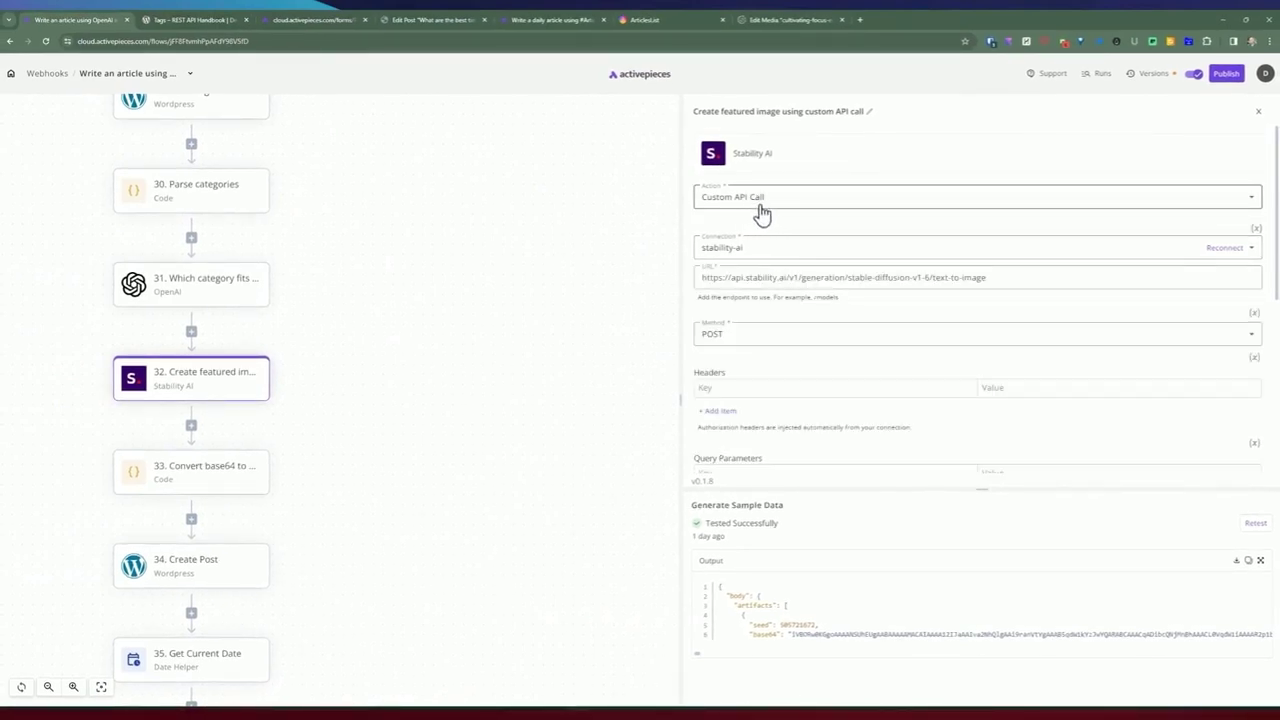
drag(987, 278, 948, 285)
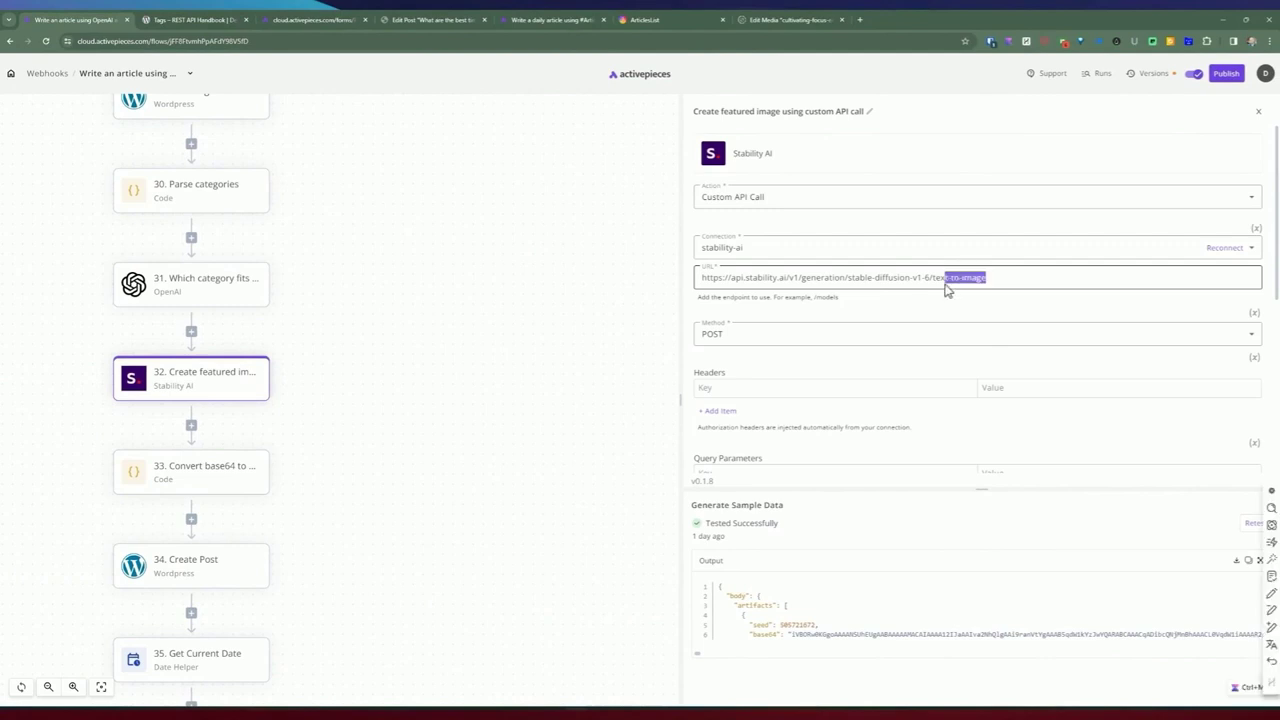
click(922, 278)
drag(848, 278, 875, 279)
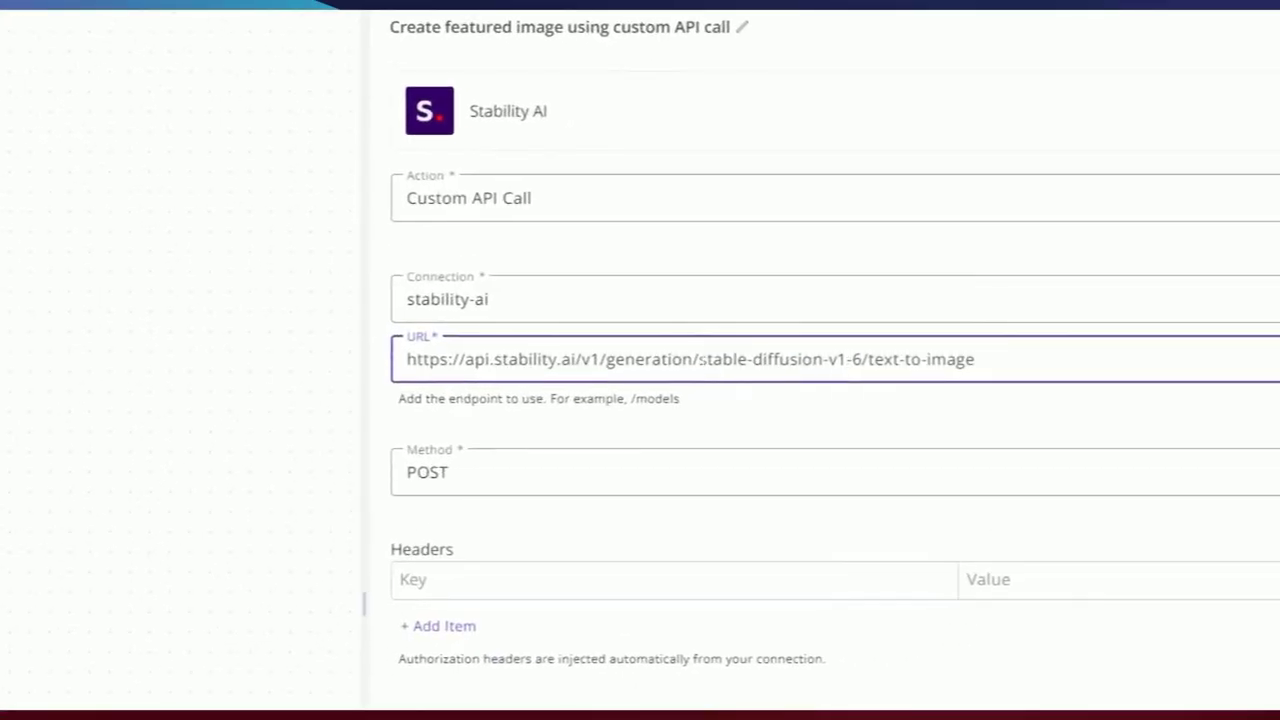
drag(752, 359, 875, 359)
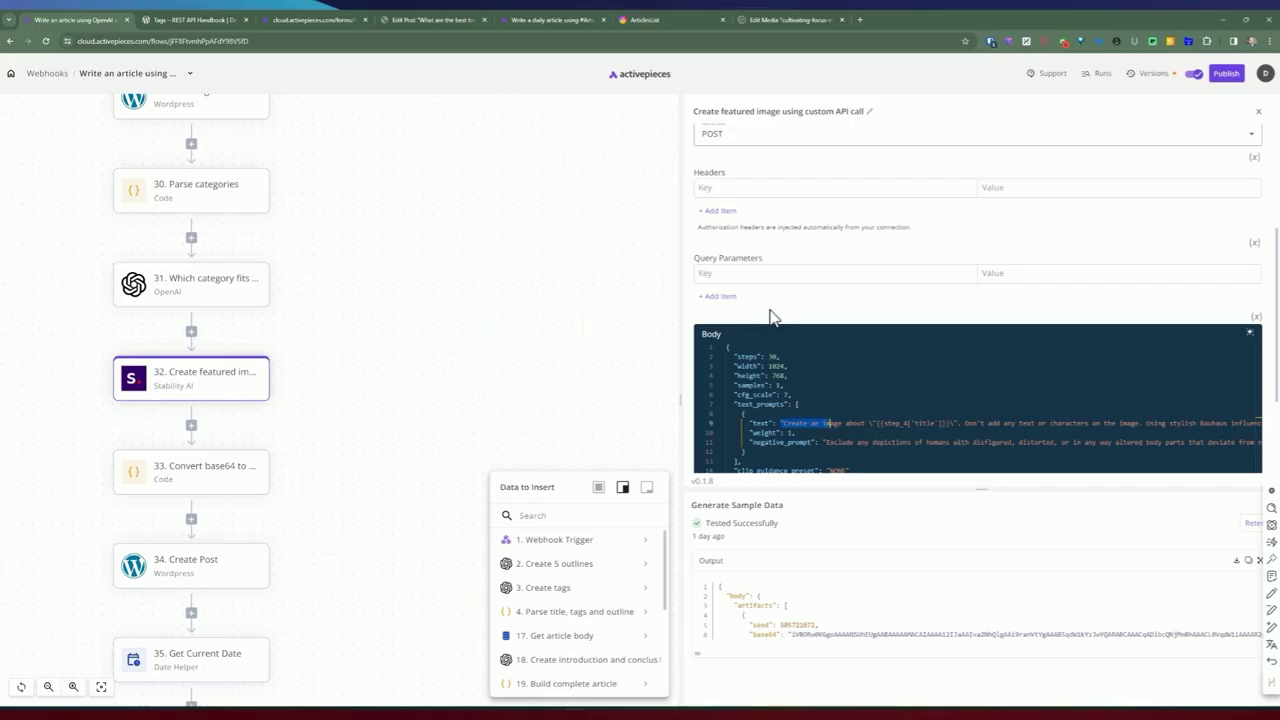
- Review the featured image request's Body JSON with its dimensions and text prompts, and the base64 value in the sample output
scroll(772, 316, down, 1)
click(760, 325)
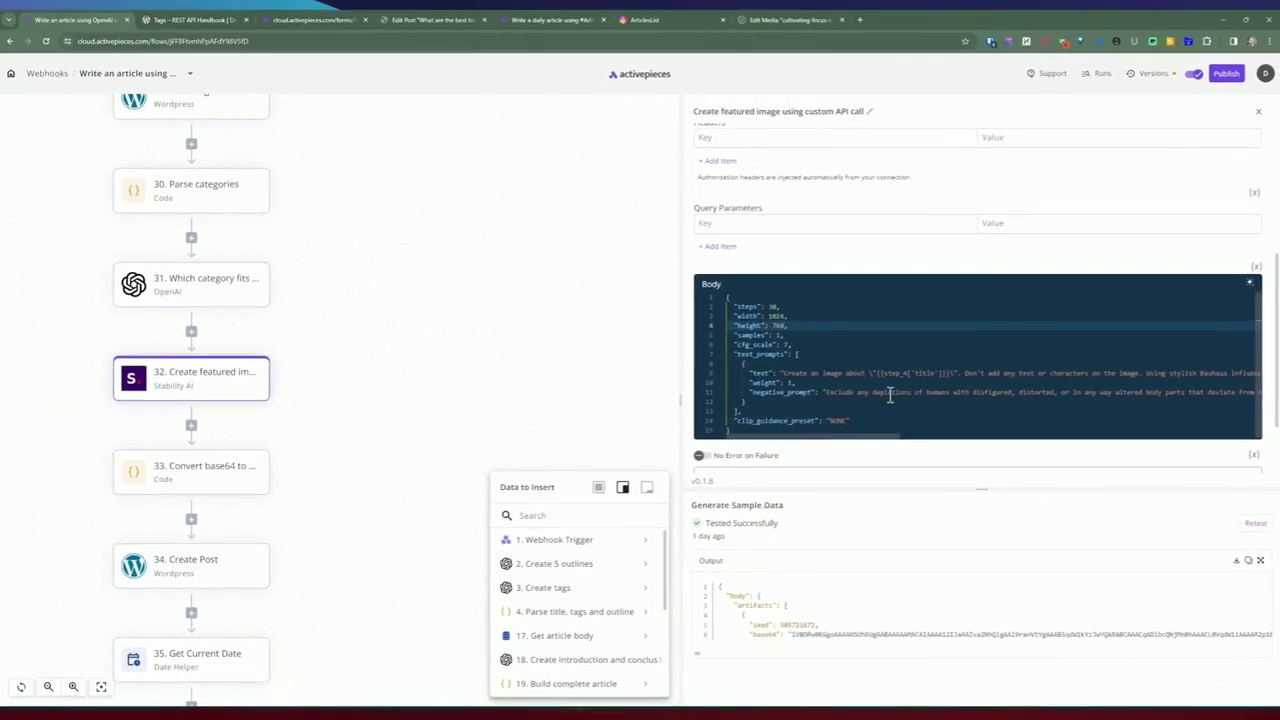
click(860, 382)
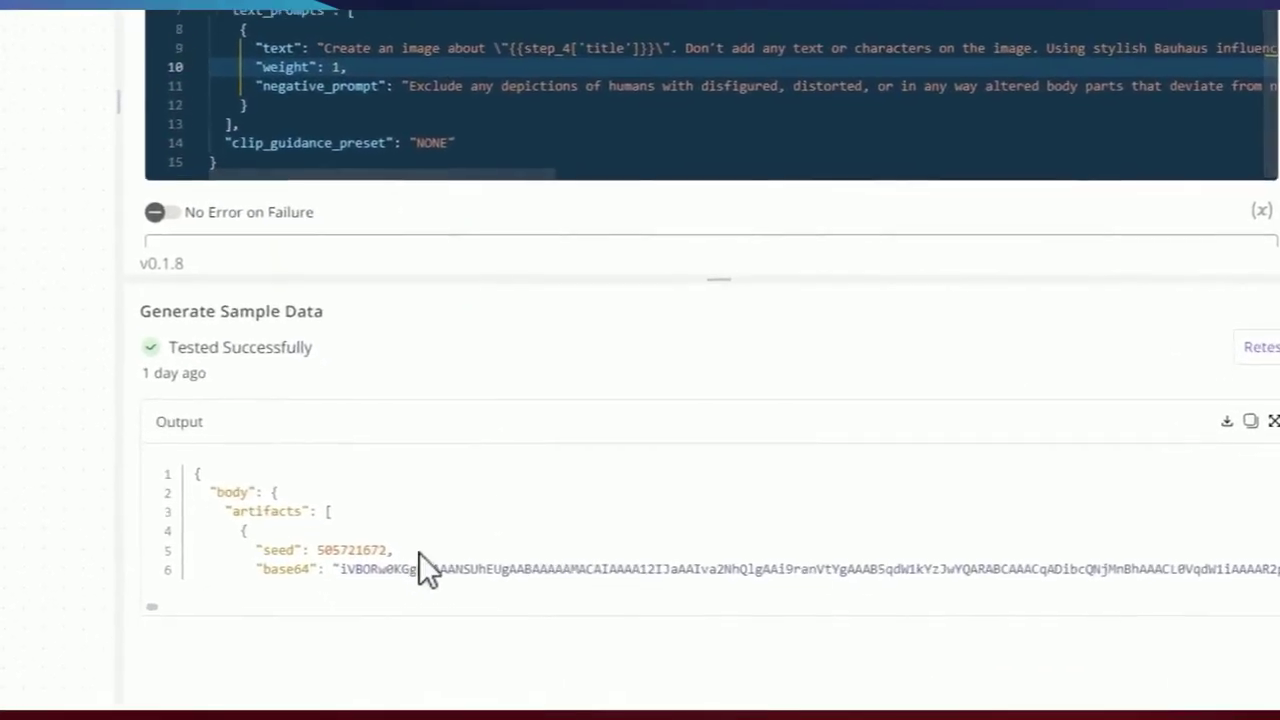
double_click(841, 632)
click(421, 550)
drag(326, 558, 1079, 558)
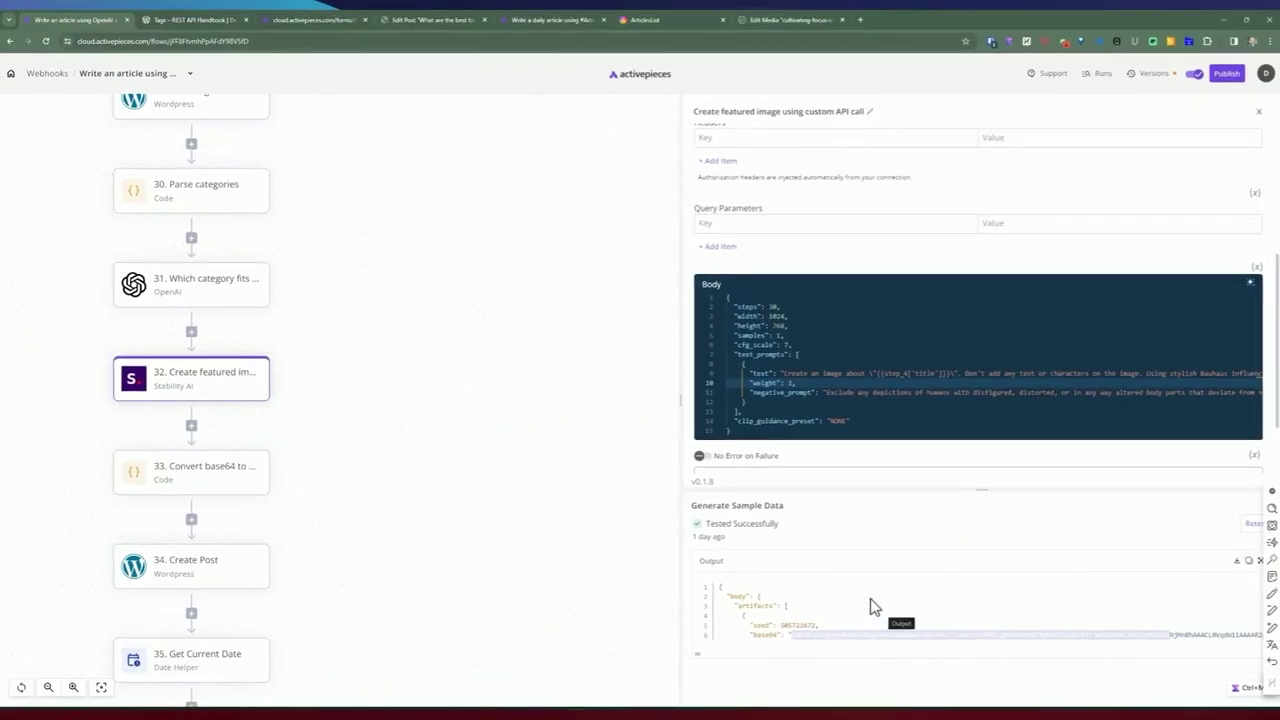
- Open the Convert base64 to dataURI step, review its imageData input, and show its code in the full-screen editor
click(284, 500)
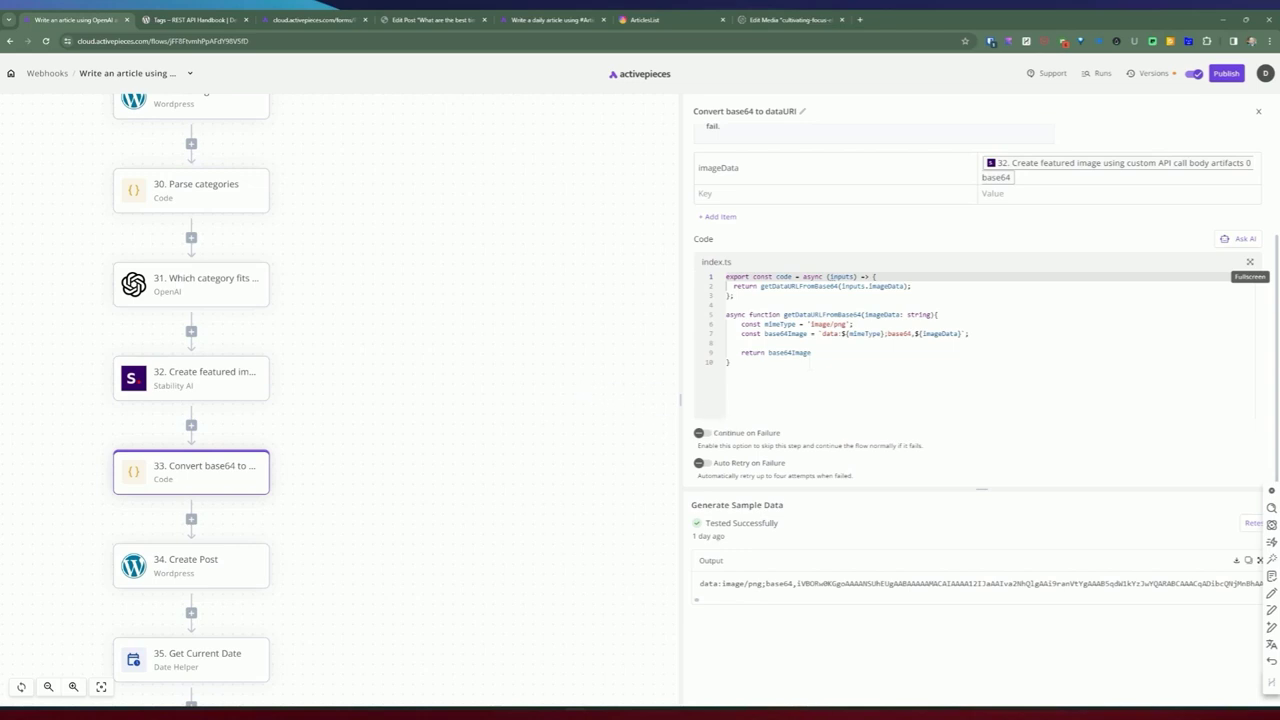
click(810, 367)
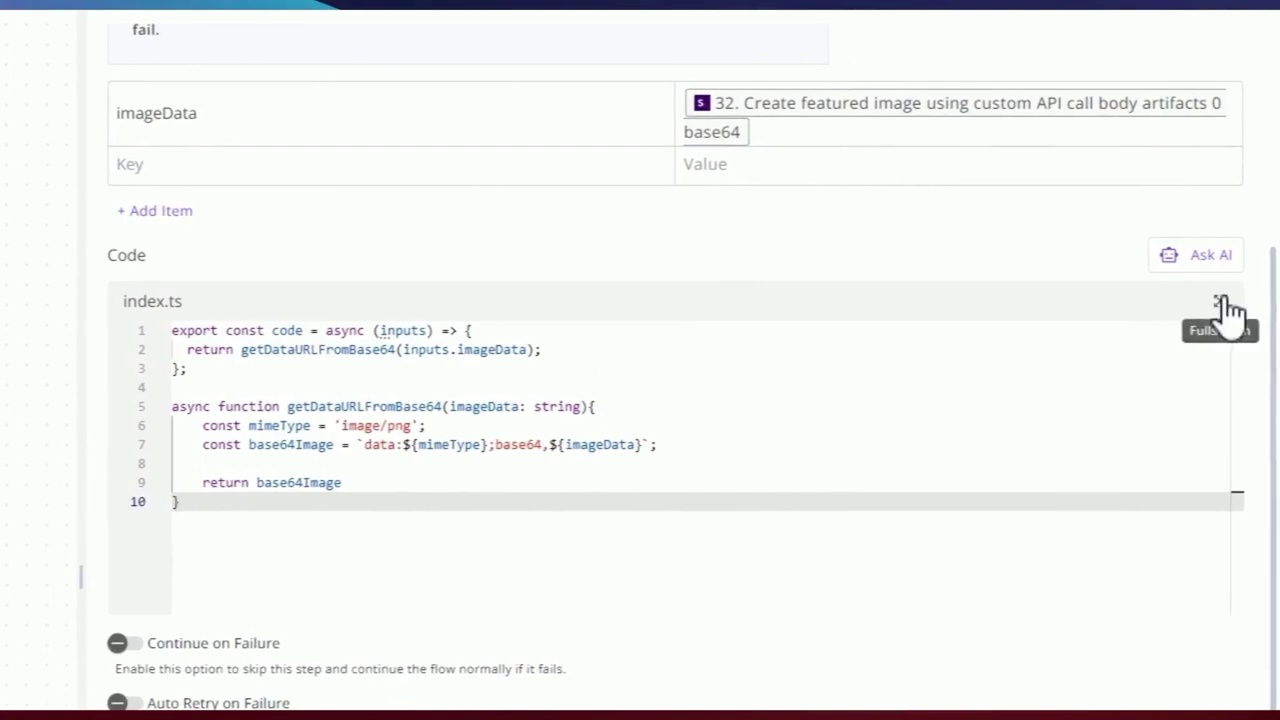
drag(198, 114, 119, 114)
click(988, 211)
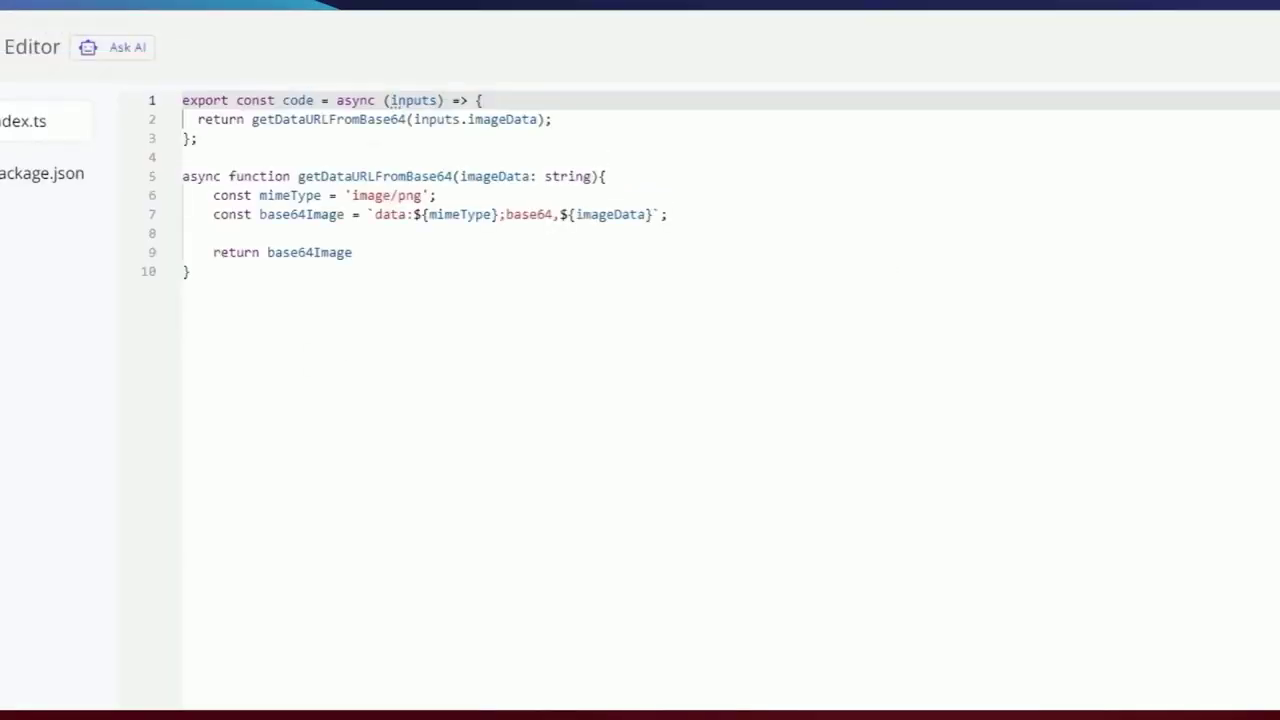
- Examine the getDataURLFromBase64 call on inputs.imageData and the function's imageData parameter, mimeType constant and return line
double_click(327, 216)
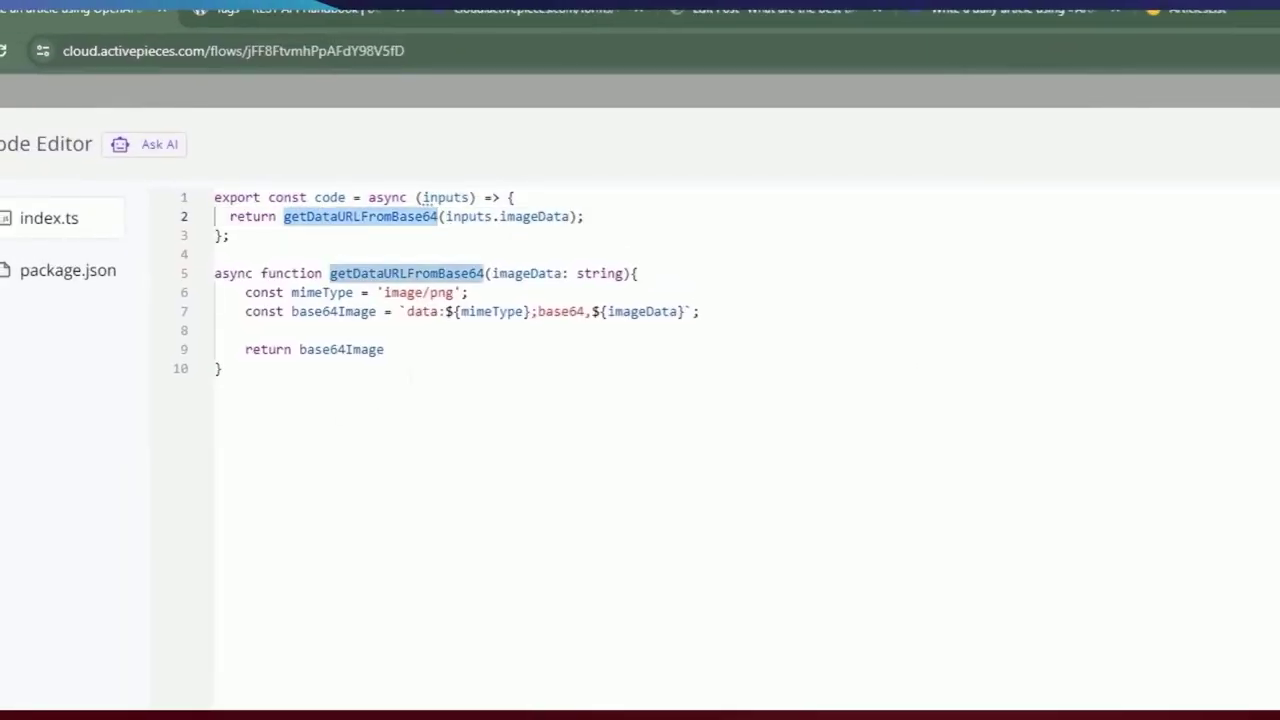
click(410, 376)
click(478, 217)
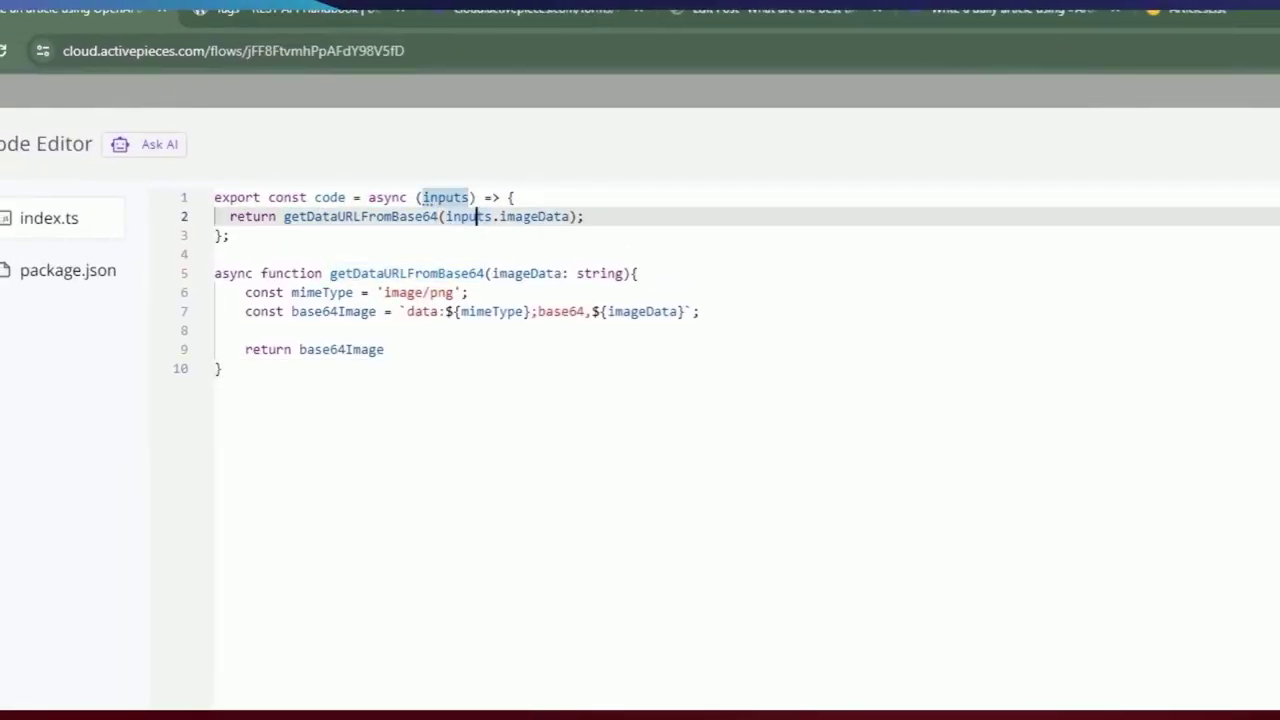
click(545, 216)
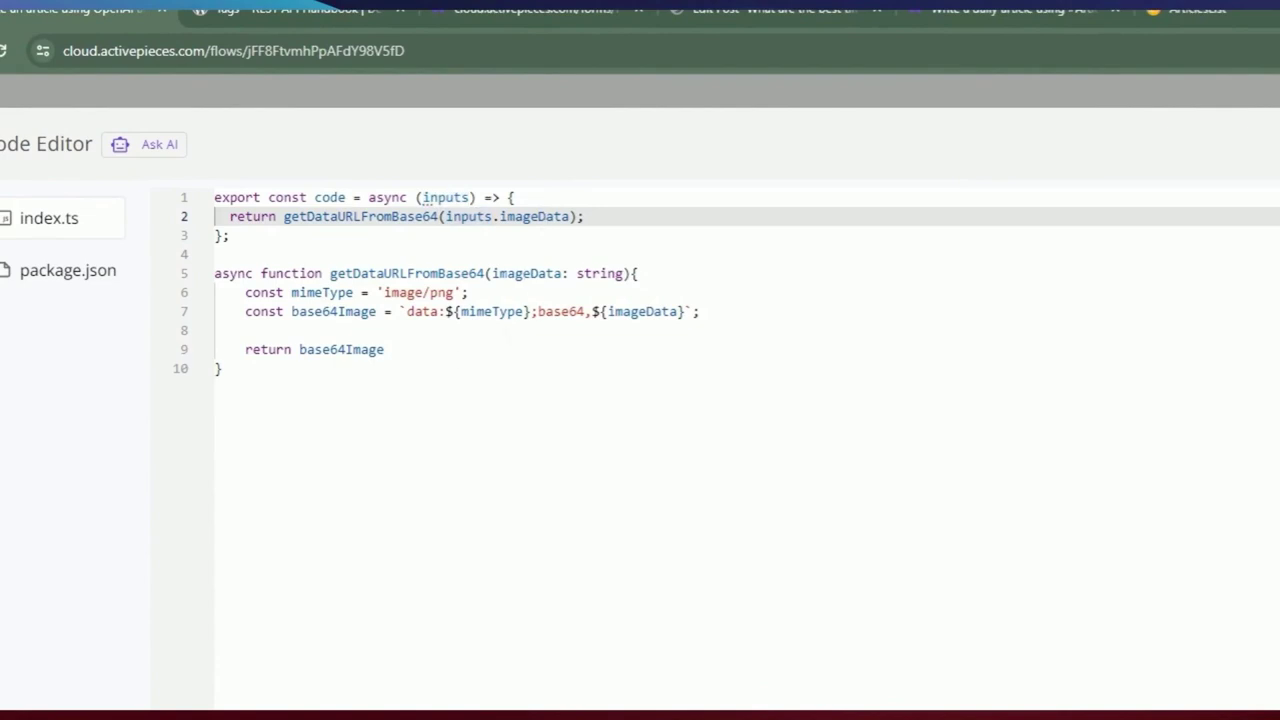
drag(492, 273, 568, 273)
drag(468, 292, 229, 292)
click(338, 350)
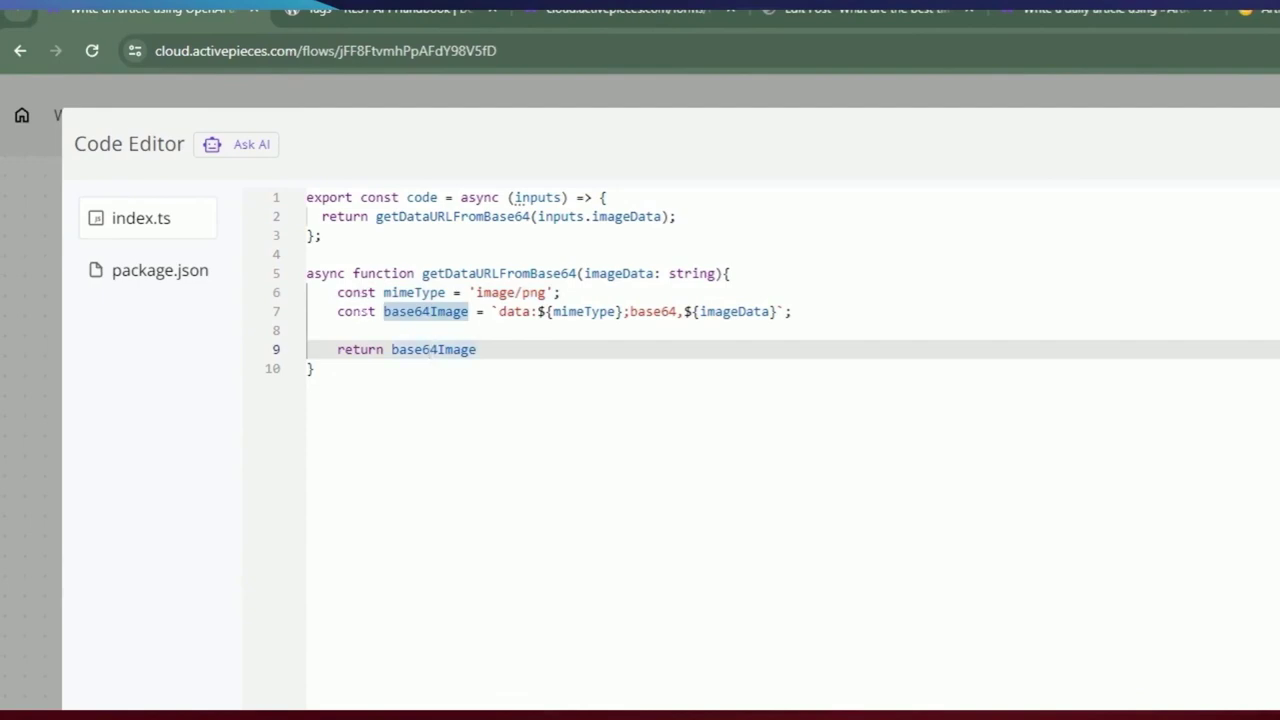
- Examine how base64Image combines the data prefix, the image/png mimeType, the base64 marker and imageData
drag(561, 292, 383, 292)
click(398, 311)
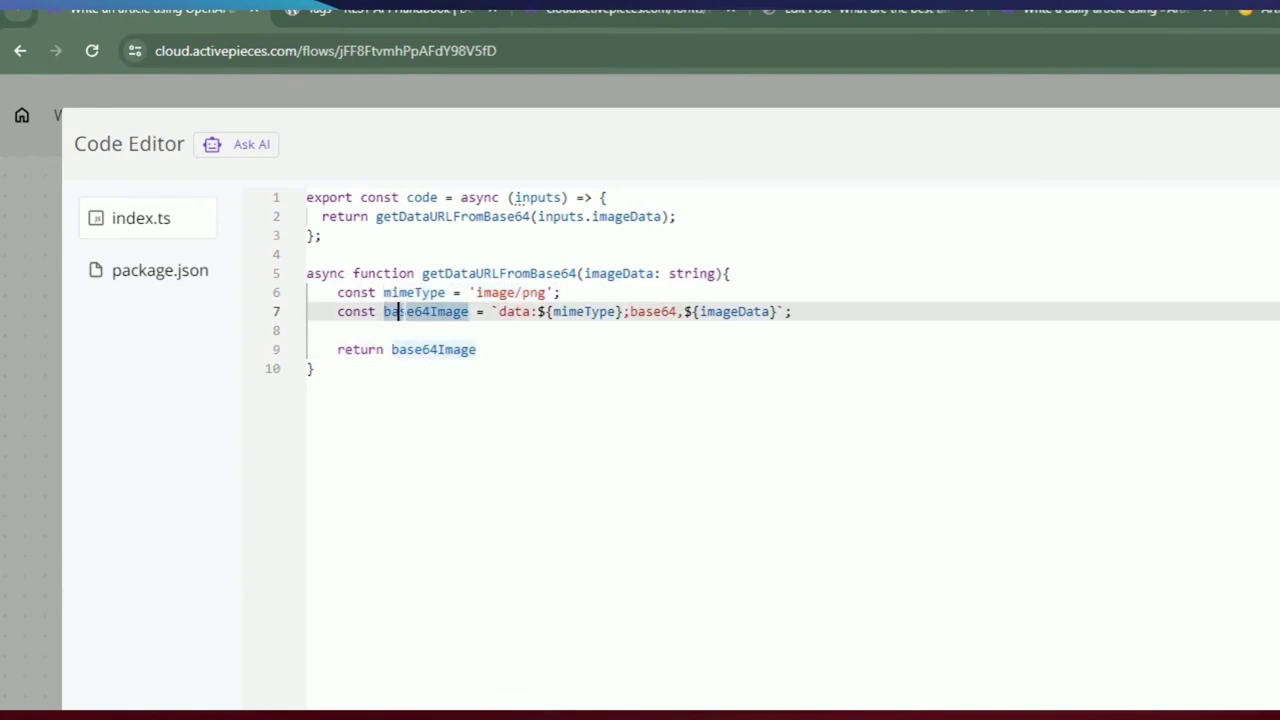
click(422, 331)
double_click(406, 312)
drag(498, 311, 623, 312)
click(549, 332)
click(625, 312)
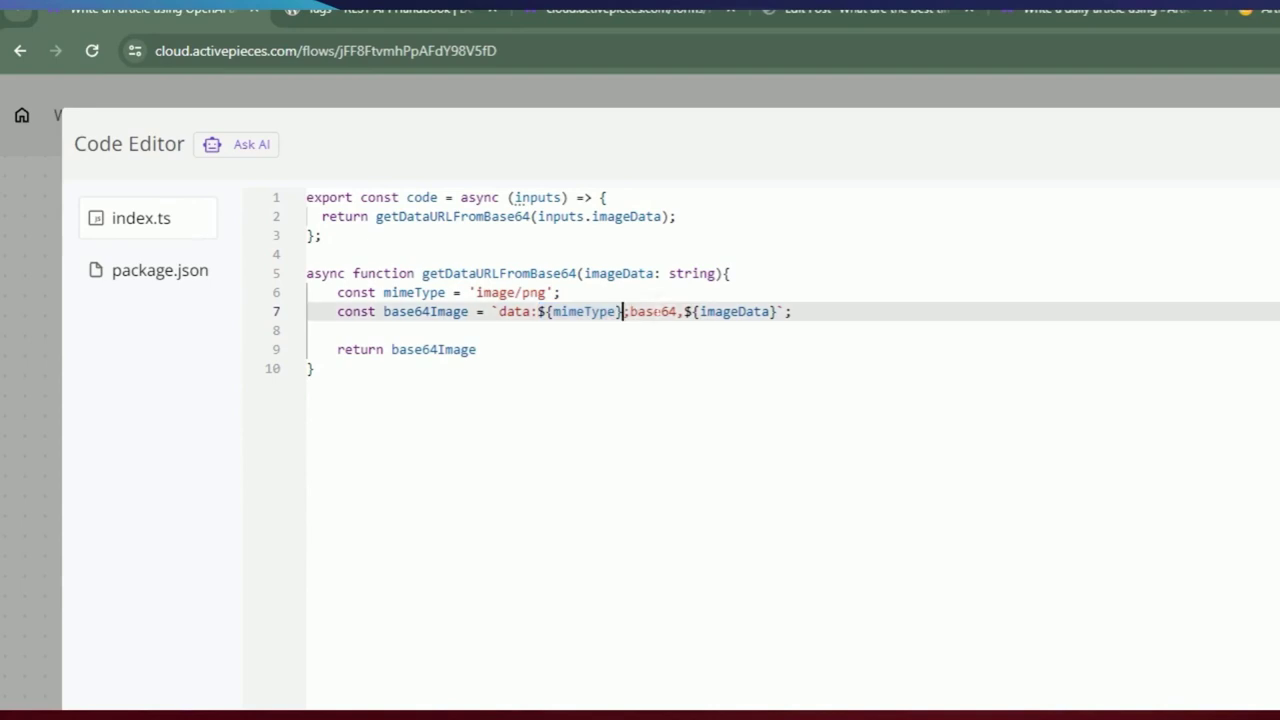
drag(777, 311, 684, 311)
click(700, 373)
- Review the complete getDataURLFromBase64 function and close the full-screen code editor
drag(792, 311, 314, 311)
click(376, 373)
drag(314, 368, 306, 273)
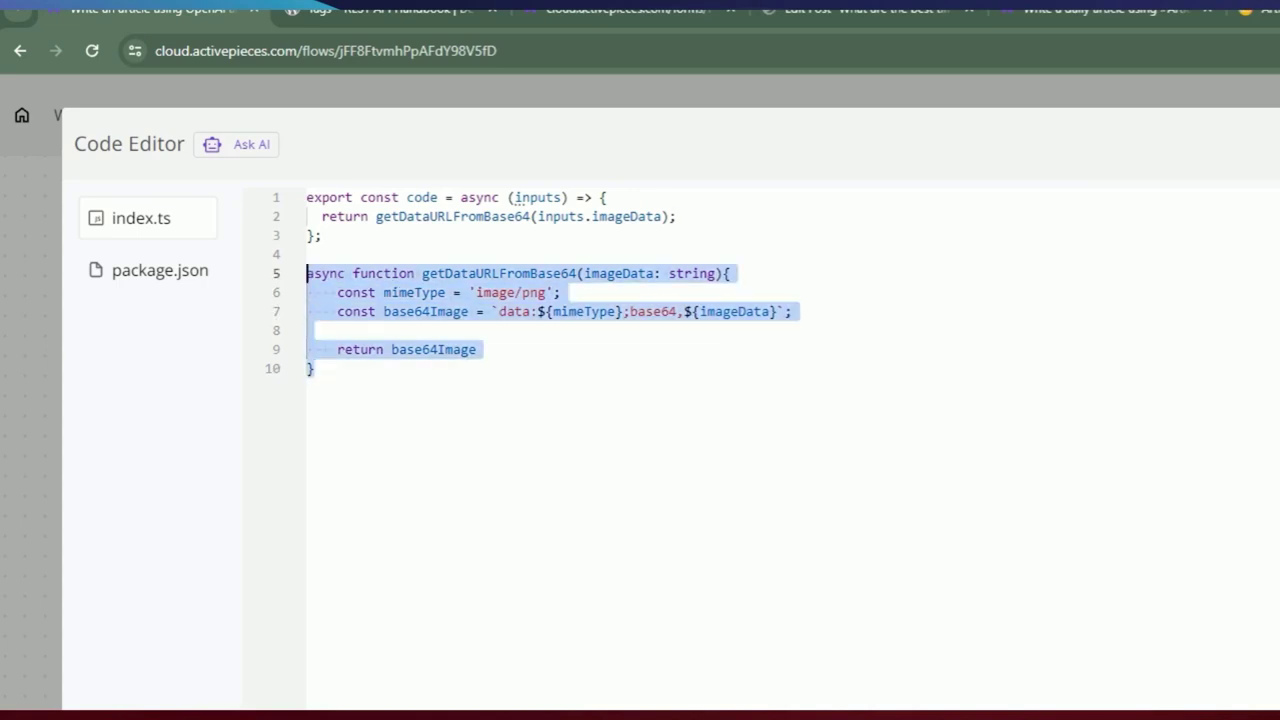
click(475, 396)
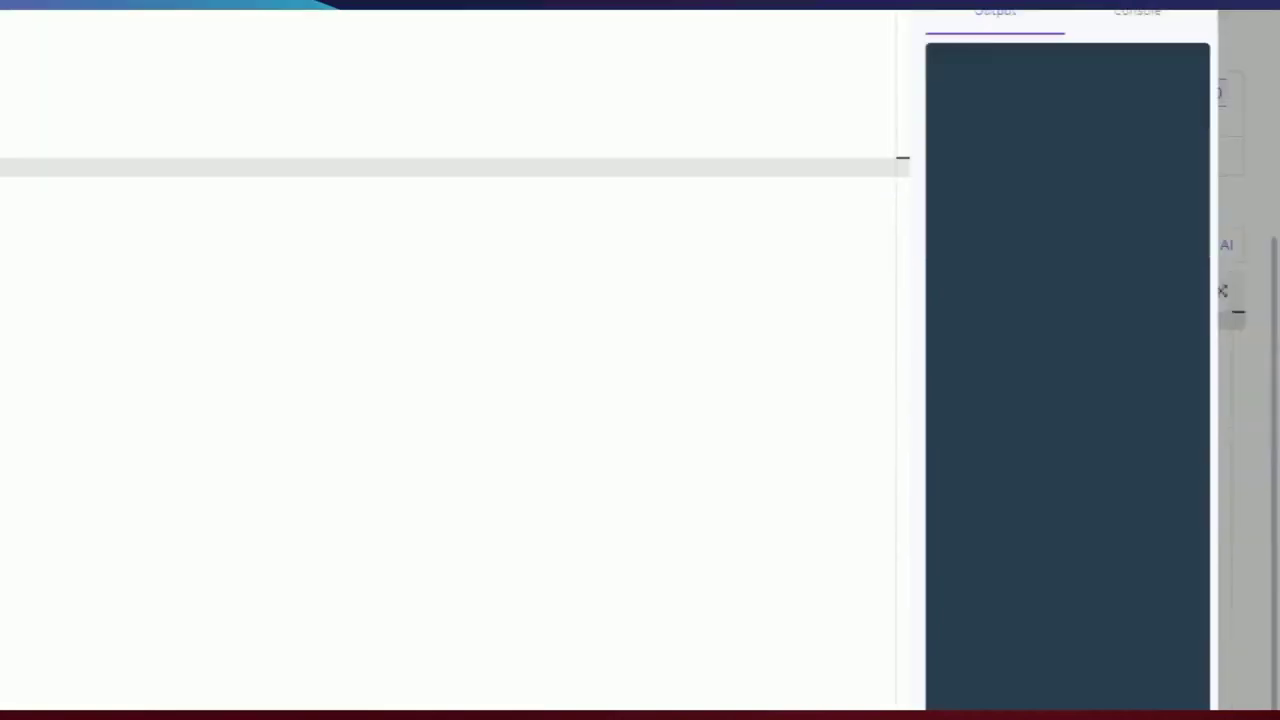
click(1140, 640)
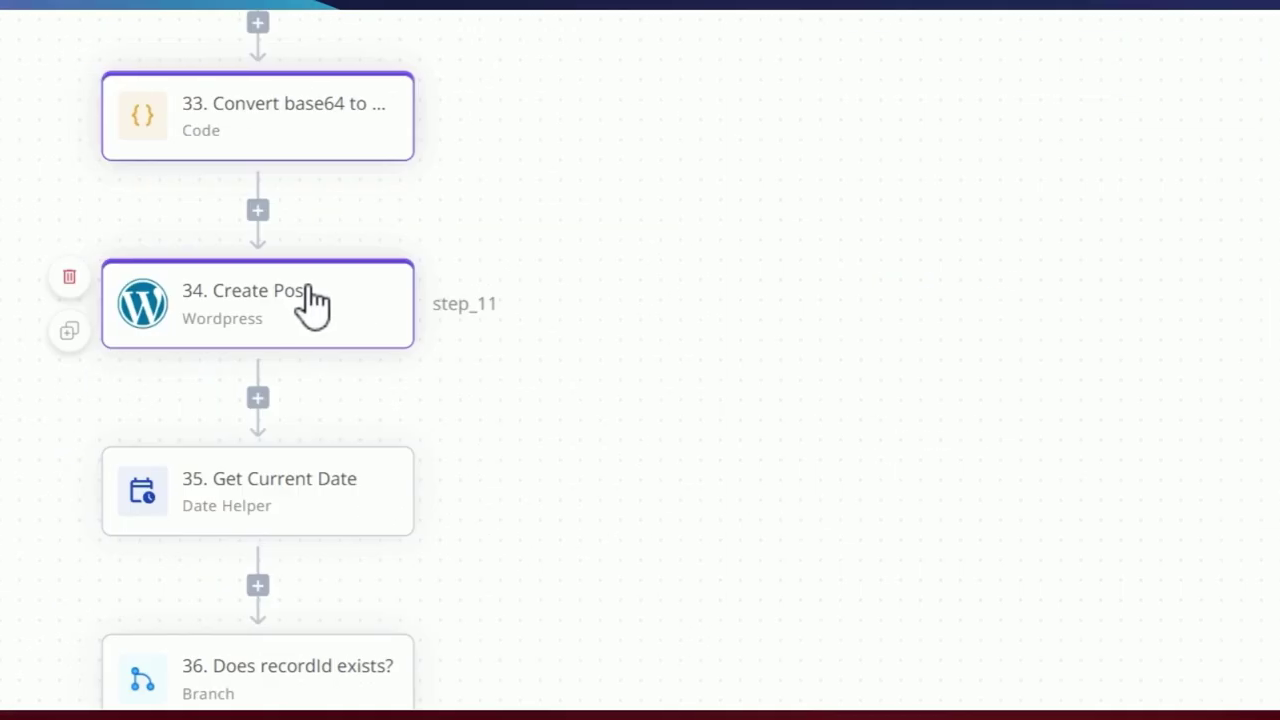
- Open the WordPress Create Post step and remap its Title to the title output of step 4, Parse title, tags and outline title
click(313, 300)
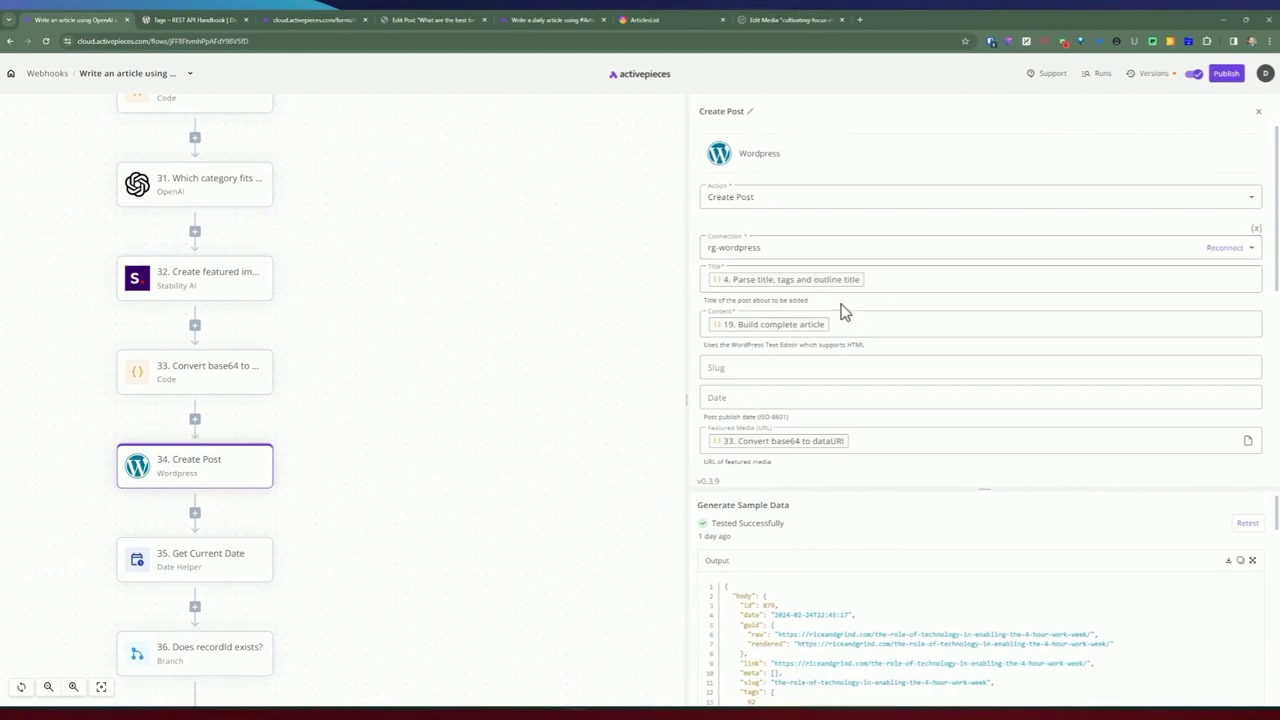
click(881, 284)
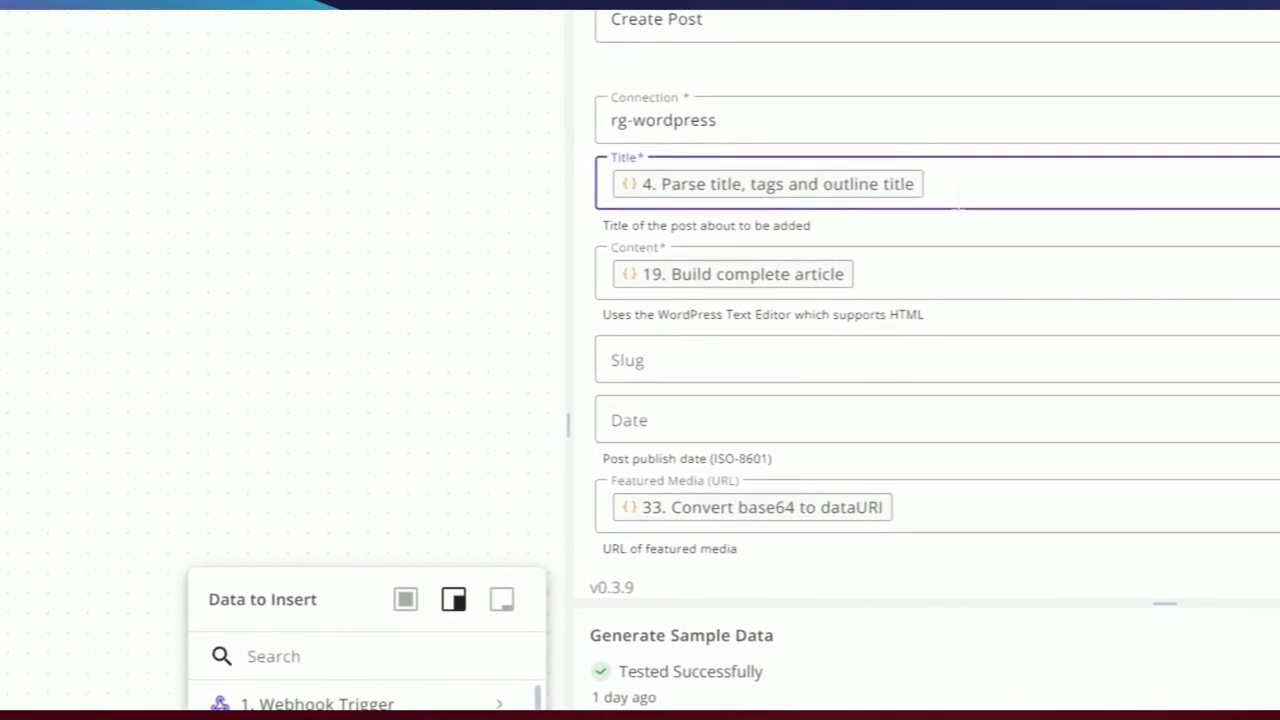
key(BackSpace)
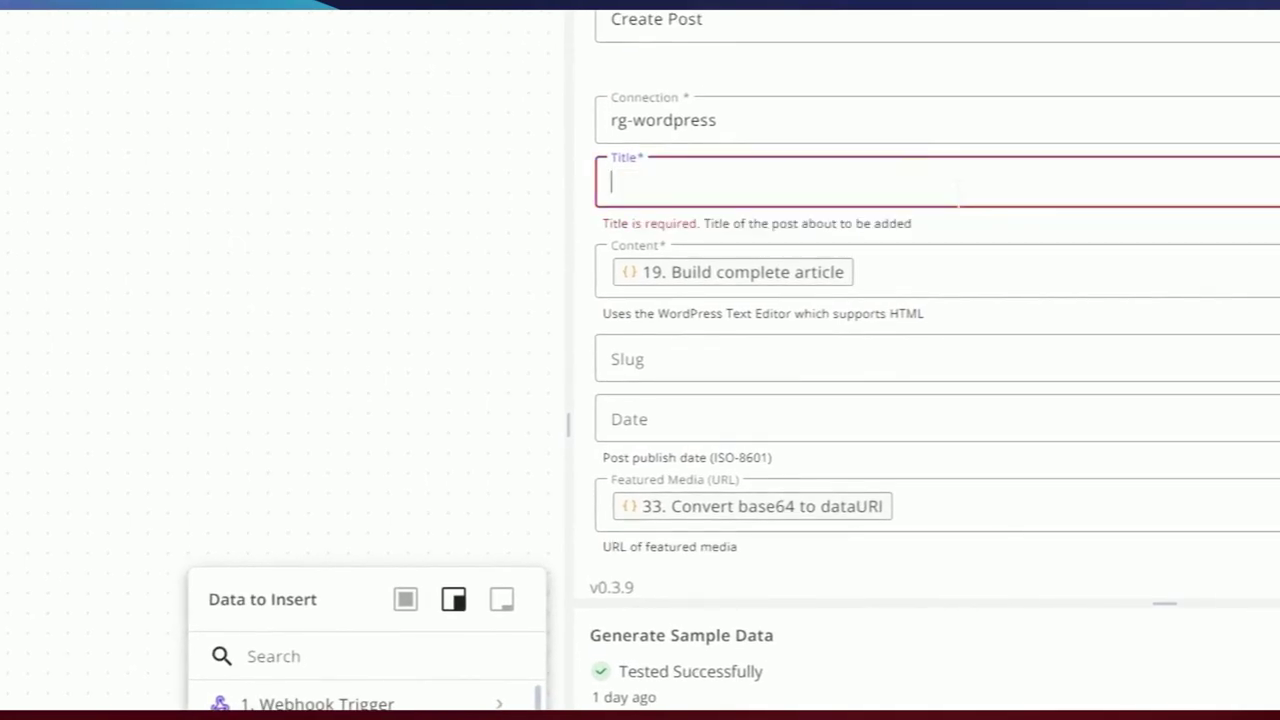
click(312, 521)
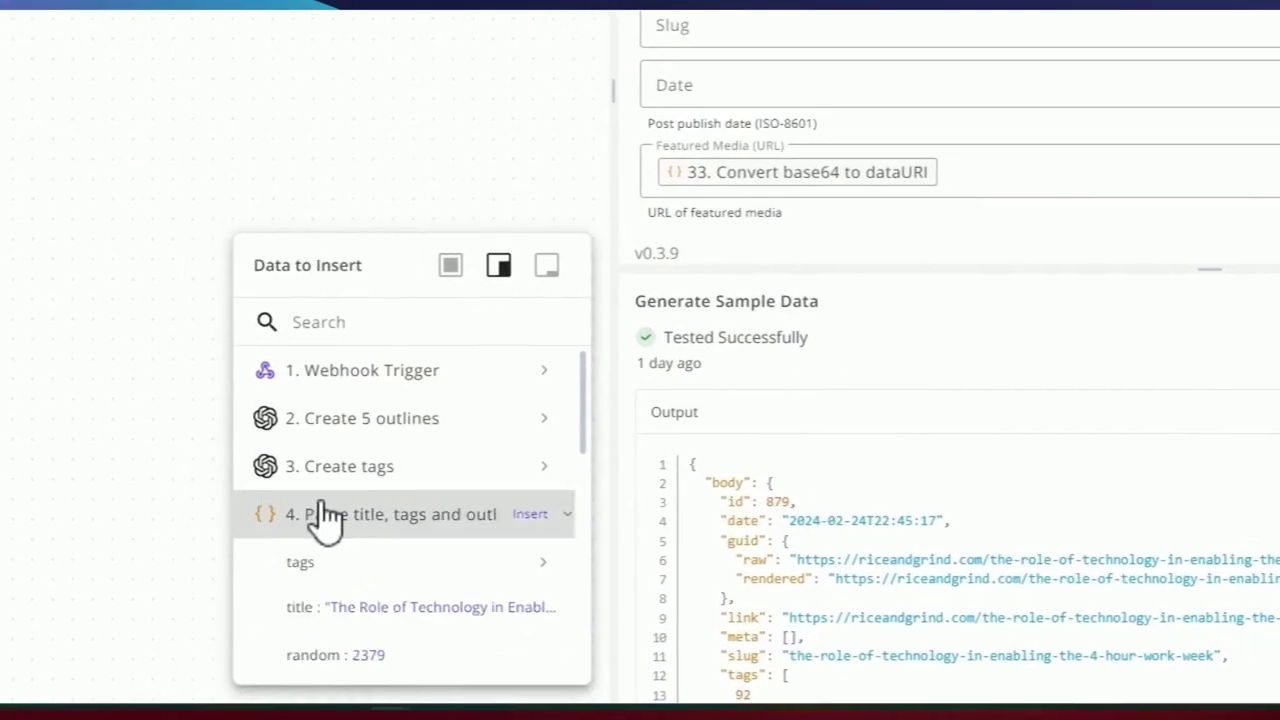
scroll(360, 515, down, 2)
click(395, 408)
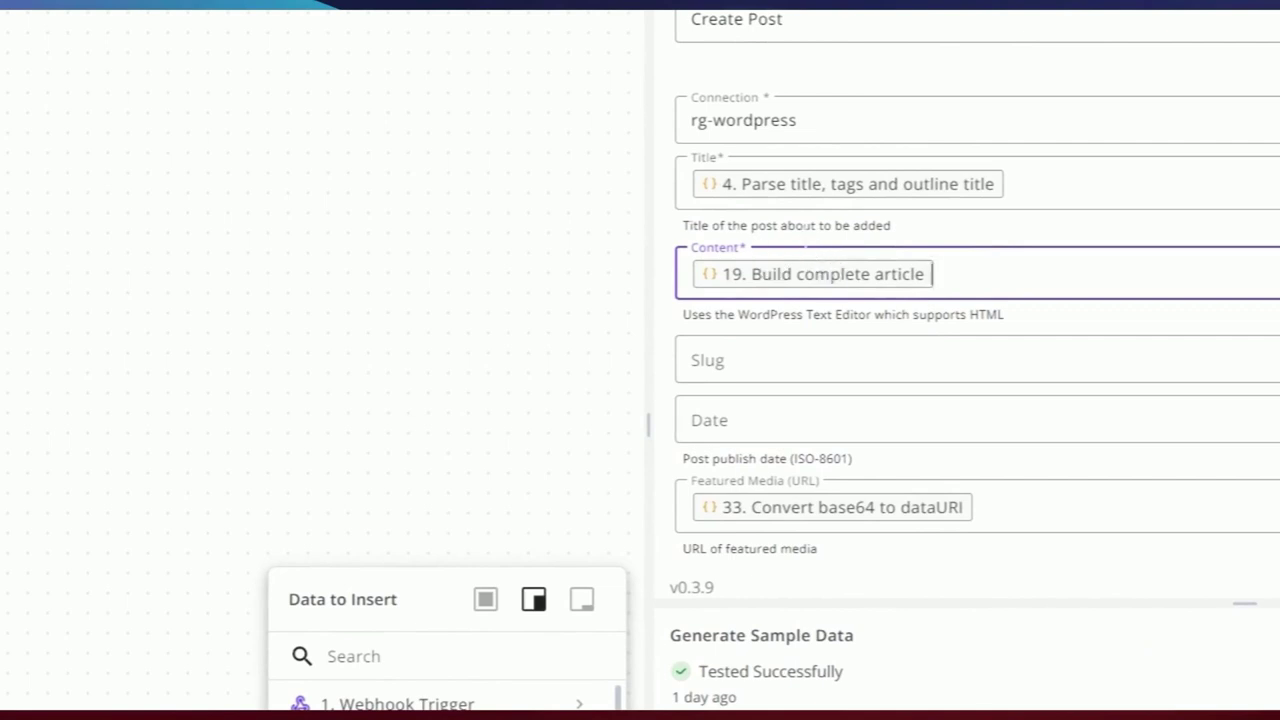
- Review the Content, Slug and Date fields of the Create Post step
drag(799, 226, 836, 226)
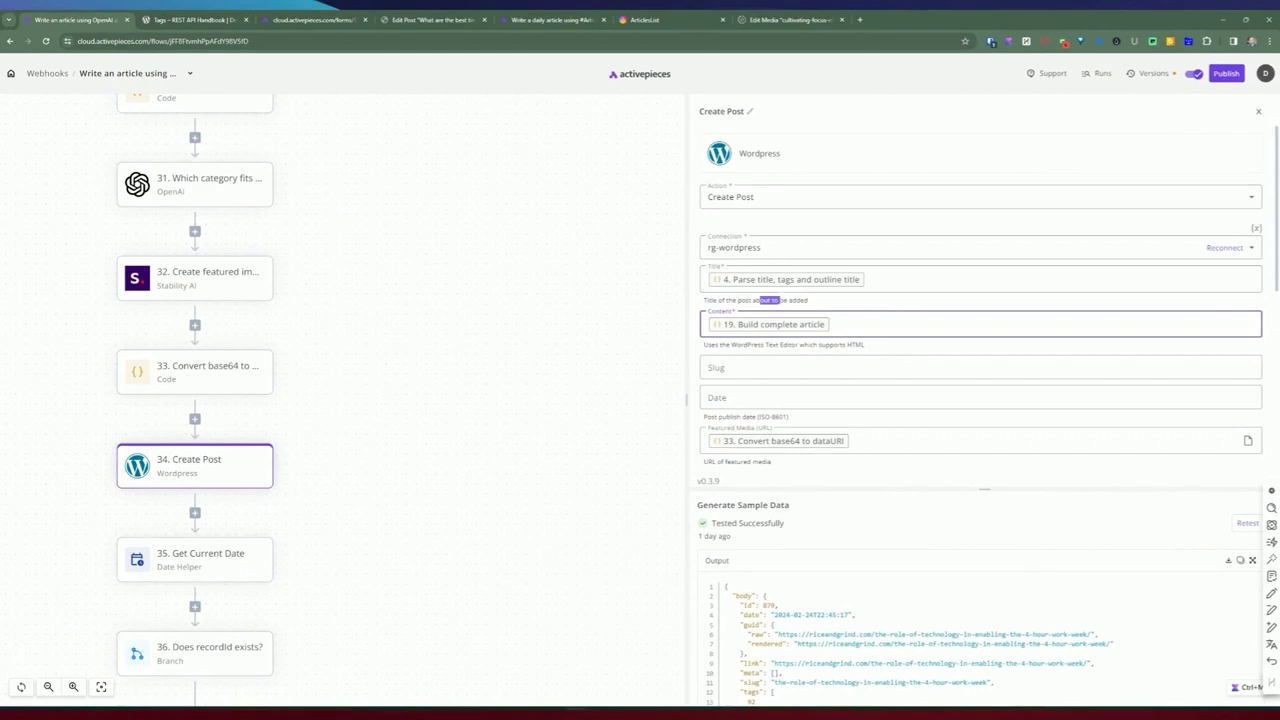
scroll(777, 358, down, 1)
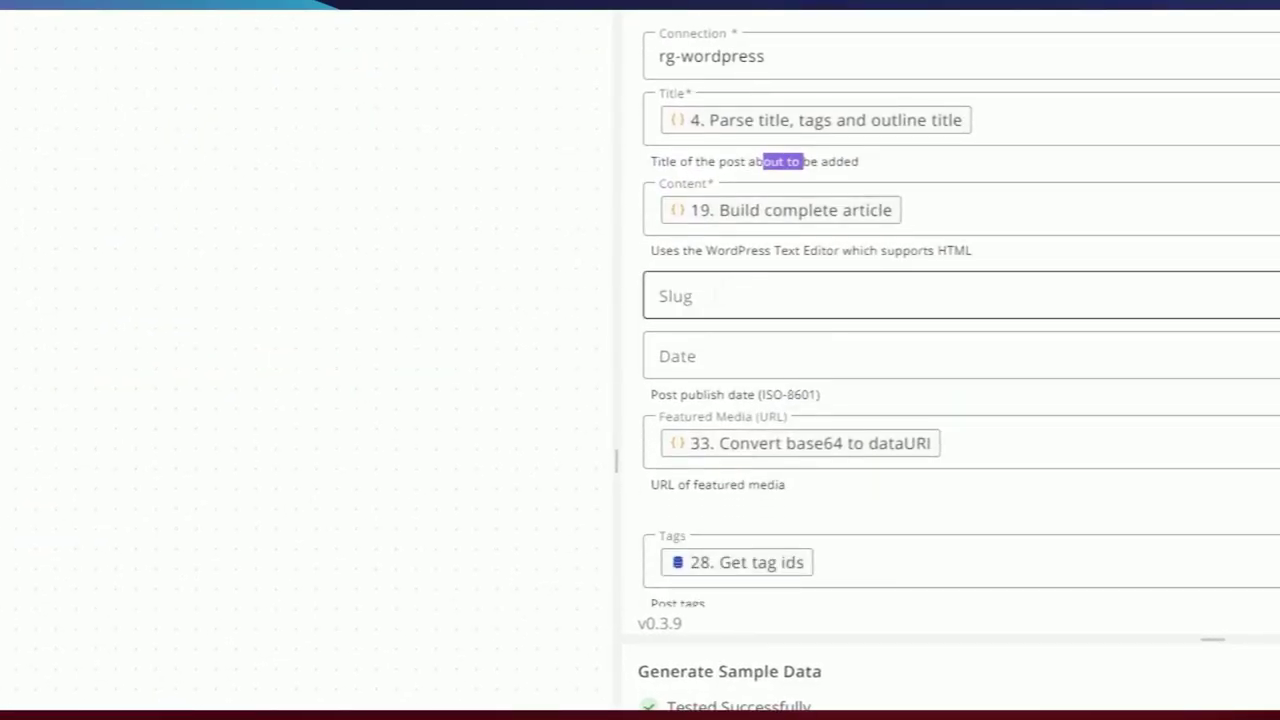
click(771, 309)
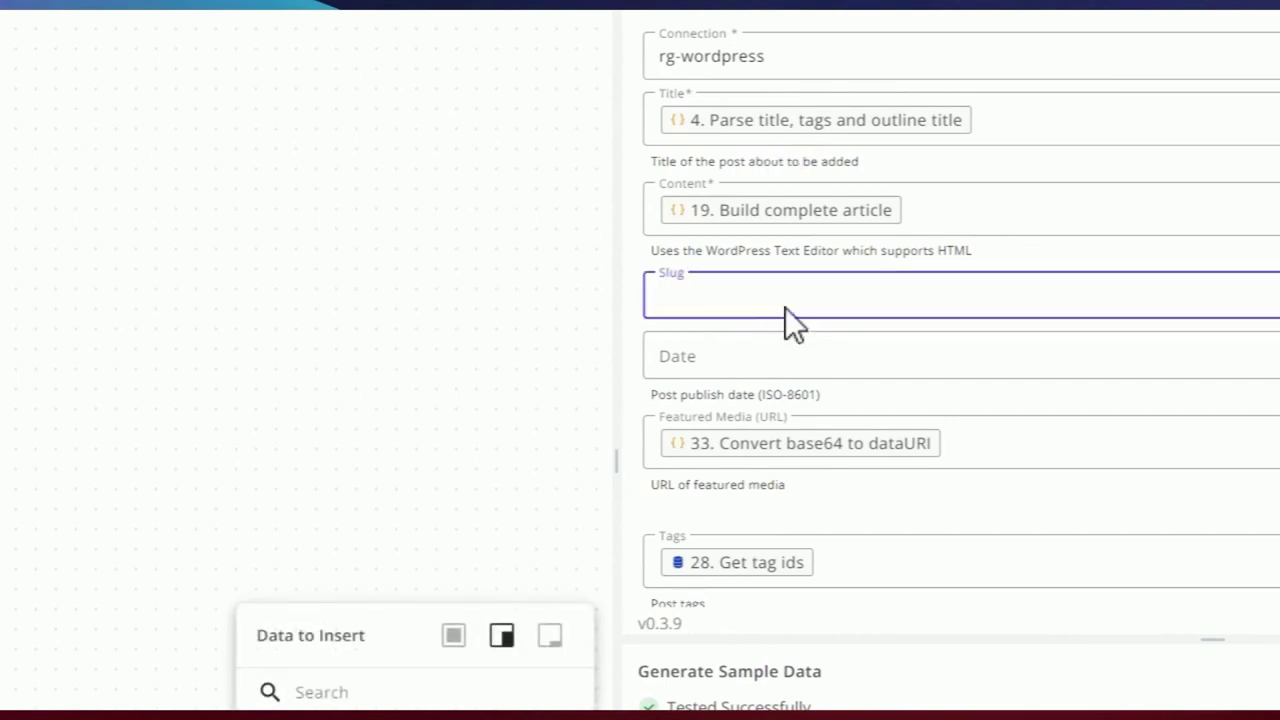
scroll(782, 321, down, 2)
click(811, 265)
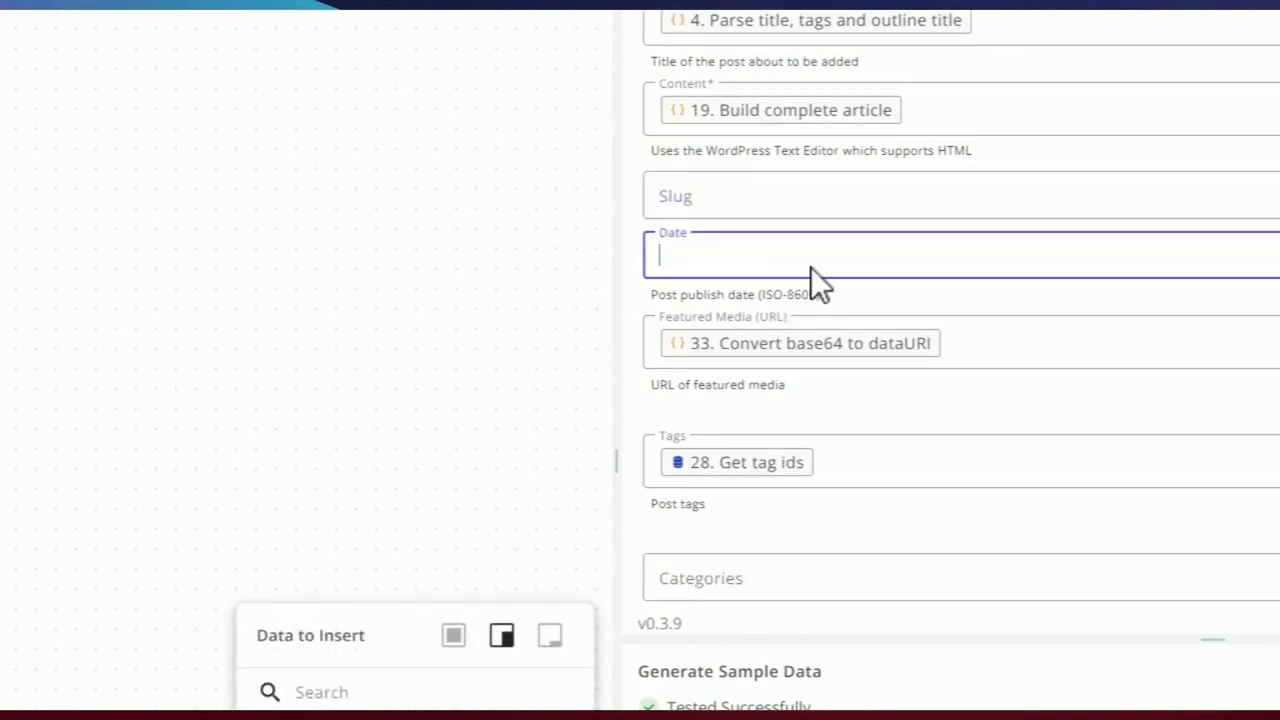
click(870, 302)
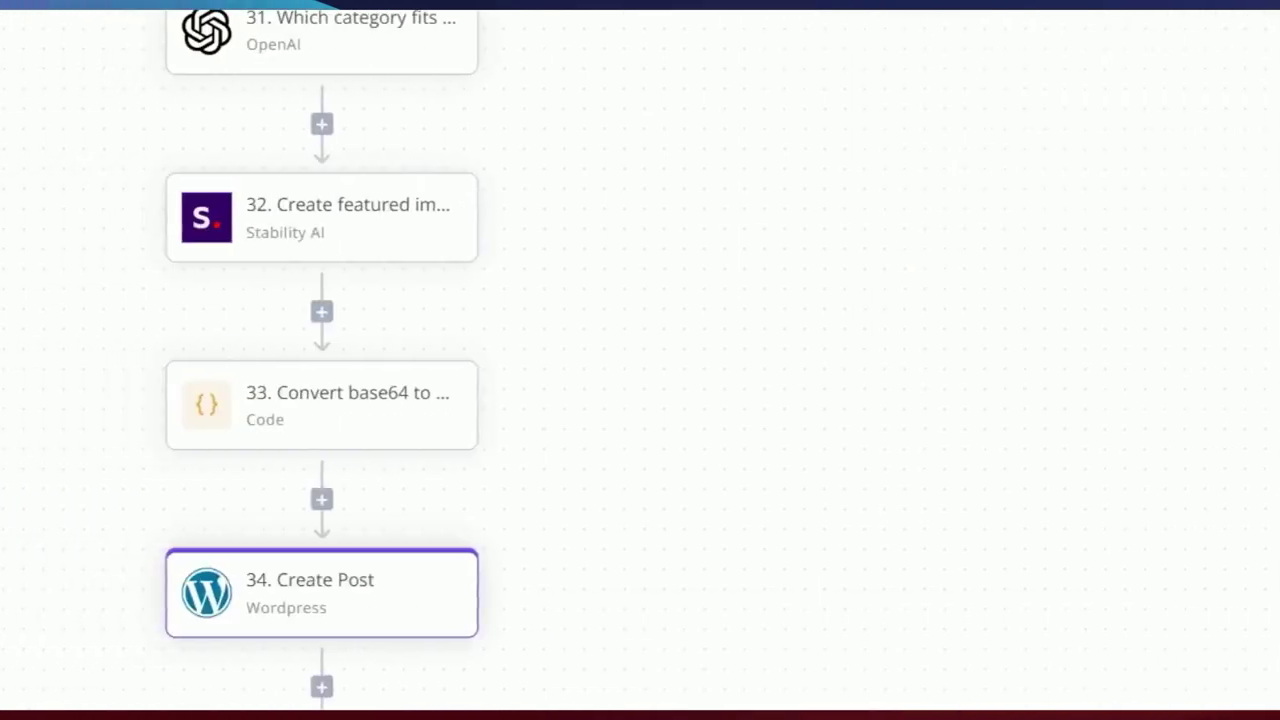
- Open the Convert base64 to dataURI step and examine the data:image/png;base64 prefix at the start of its output
scroll(754, 470, down, 5)
scroll(690, 455, up, 5)
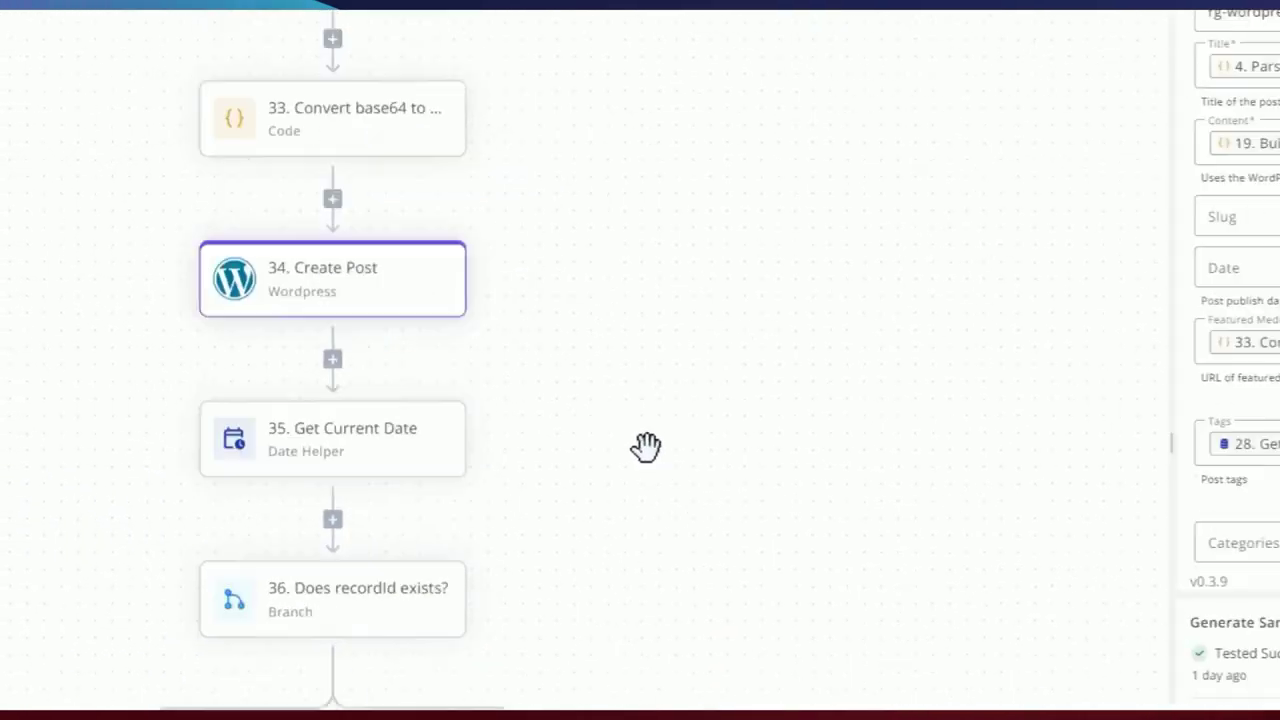
click(355, 220)
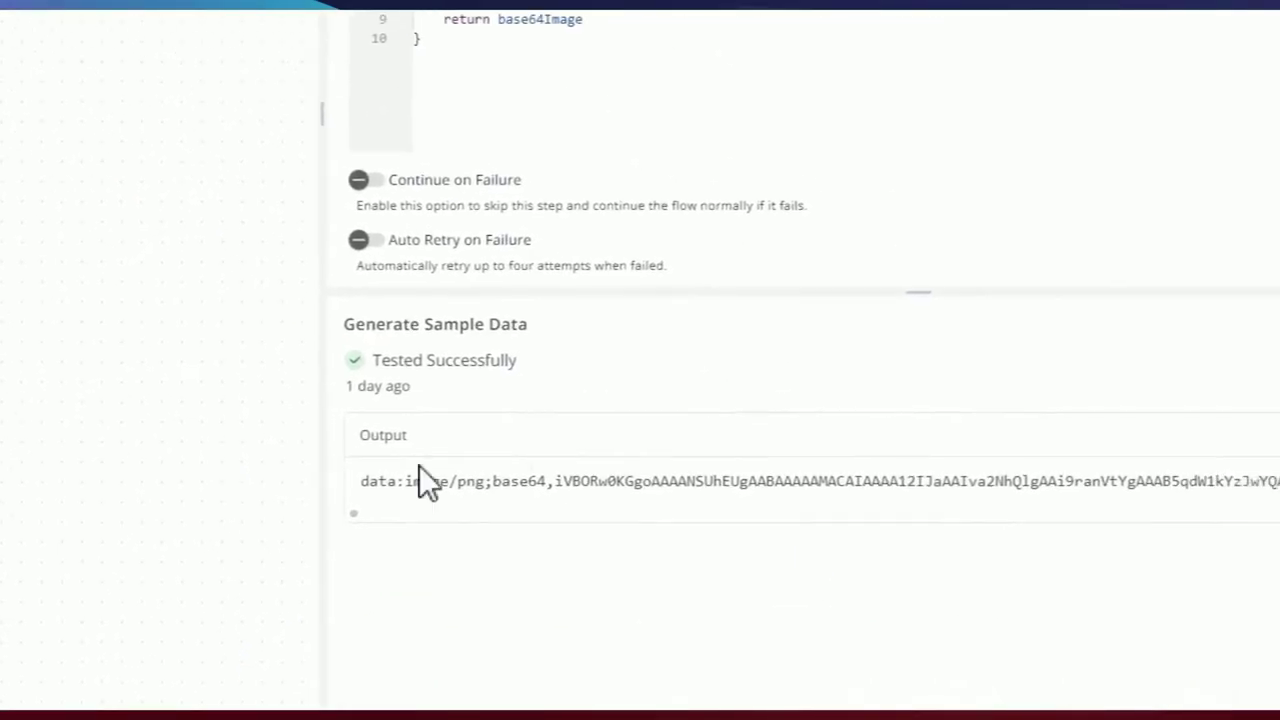
drag(386, 482, 518, 482)
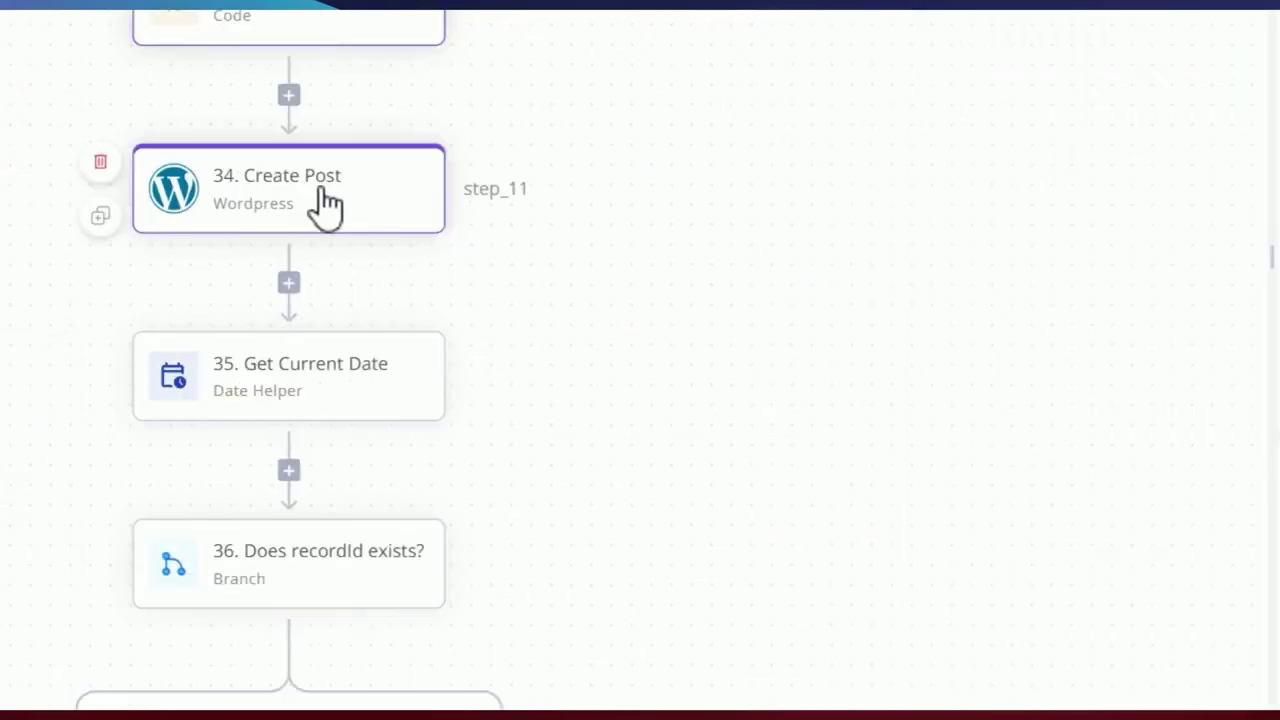
- Return to the Create Post step and examine the Featured Media (URL) mapping to Convert base64 to dataURI
click(323, 206)
scroll(443, 314, down, 2)
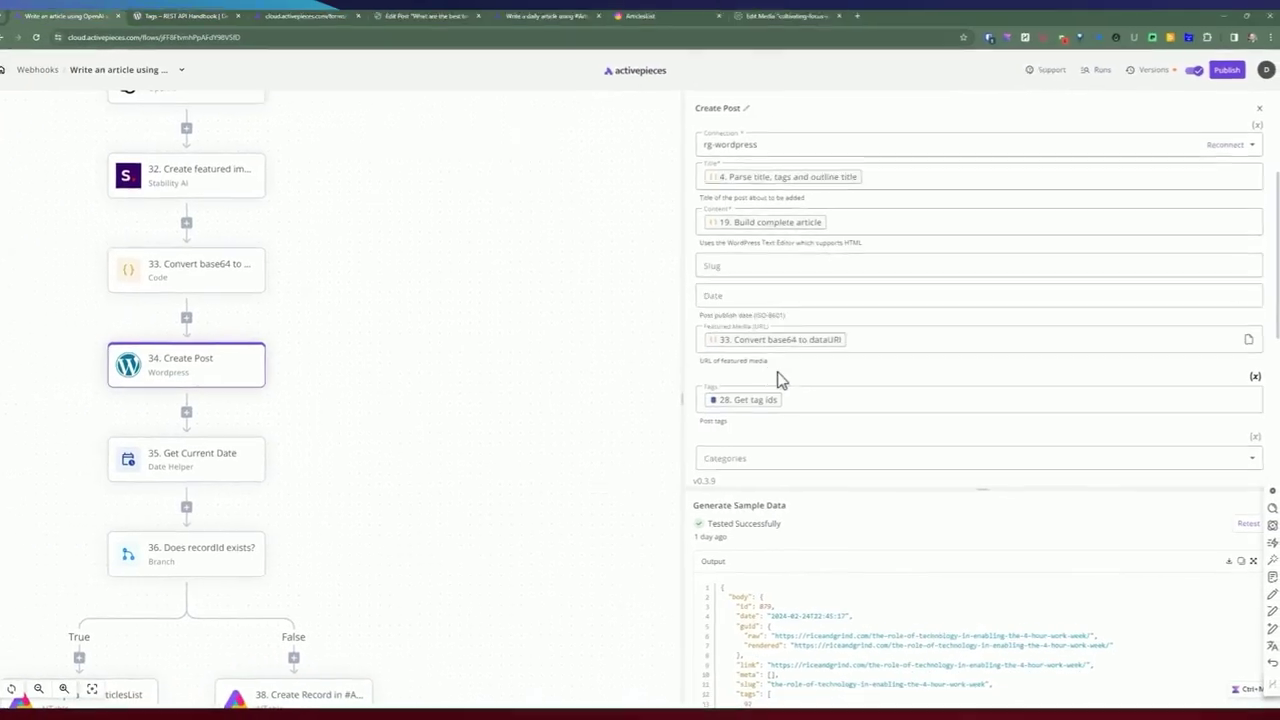
double_click(741, 326)
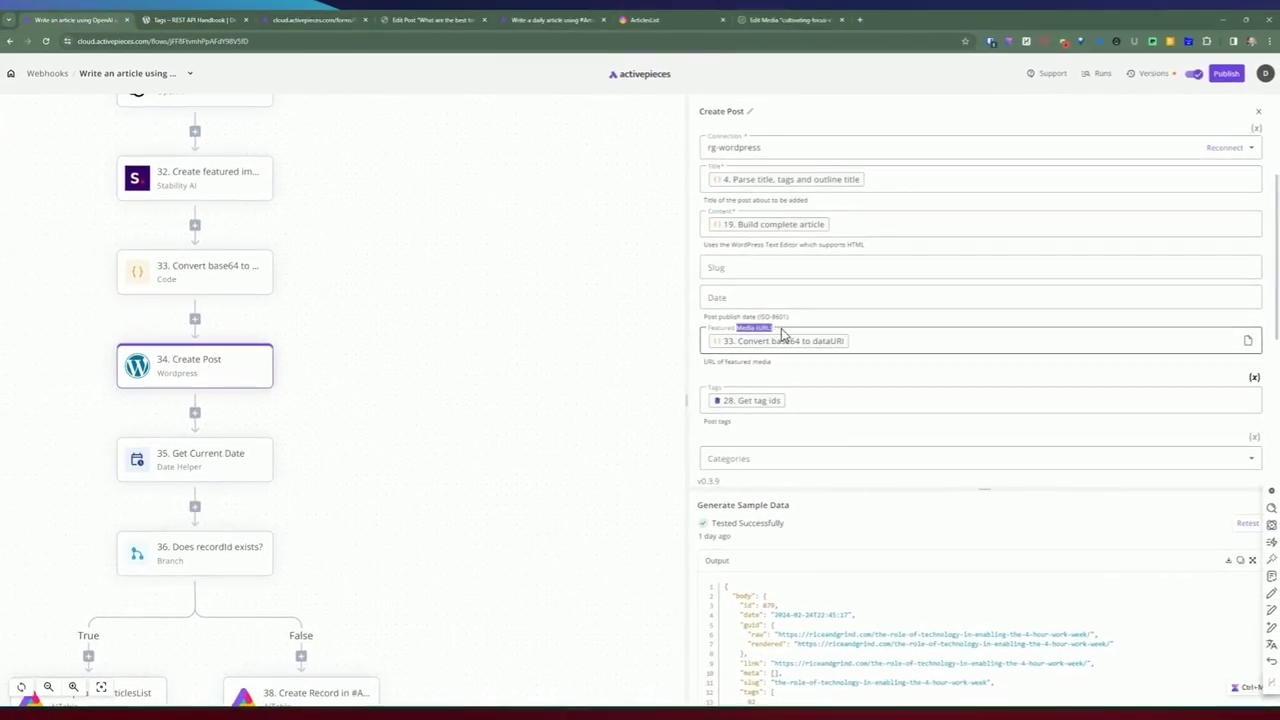
click(781, 335)
scroll(746, 341, down, 1)
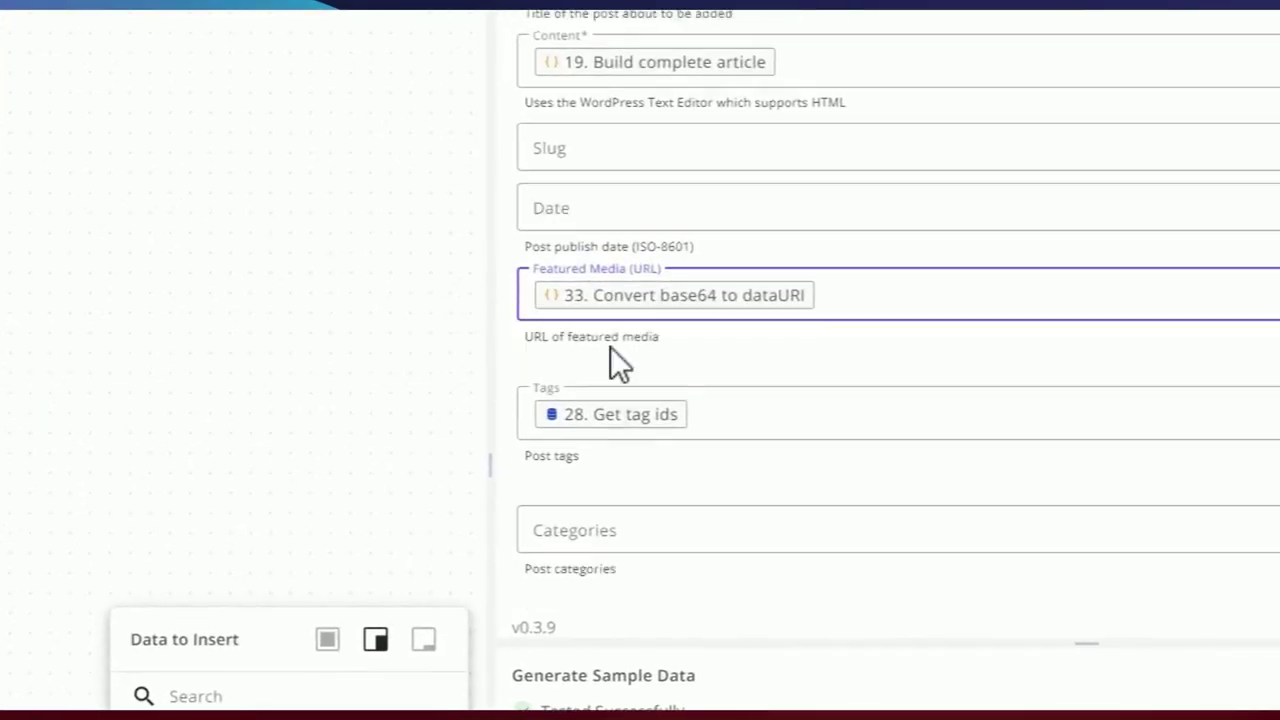
- Compare the Featured Media (image) field for uploaded media files with the Featured Media (URL) field
scroll(614, 392, down, 3)
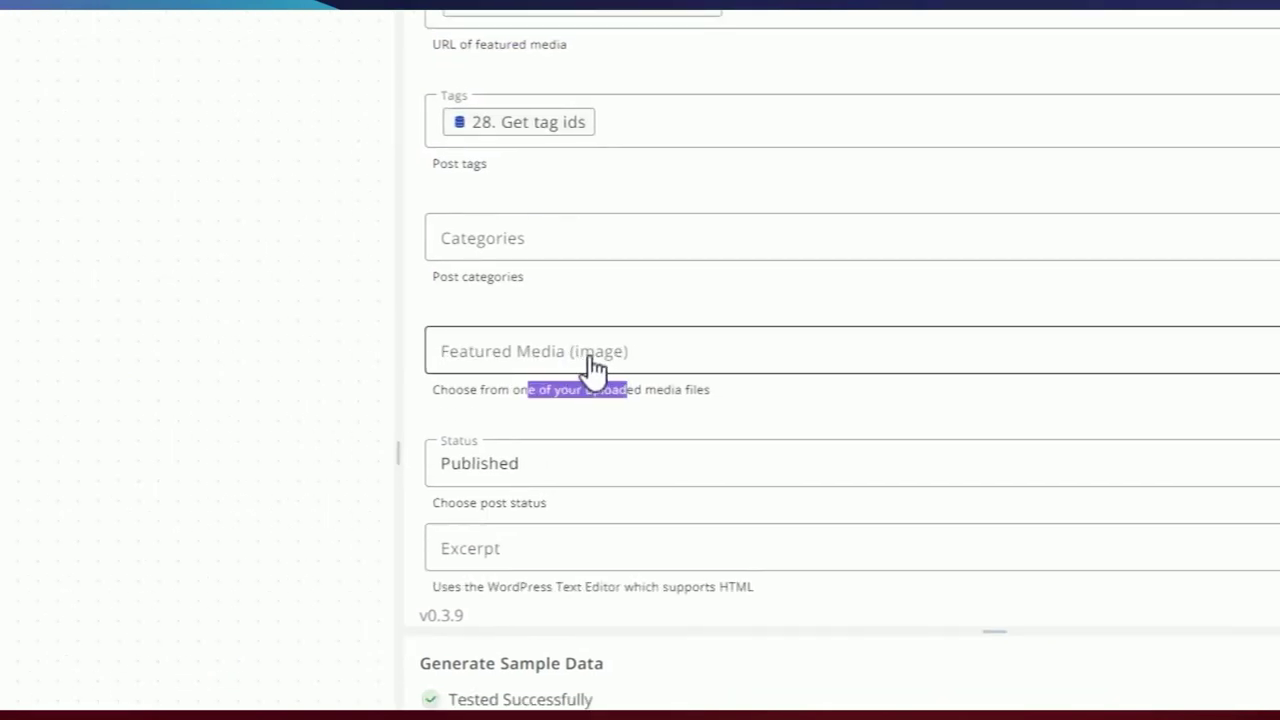
click(592, 360)
click(590, 310)
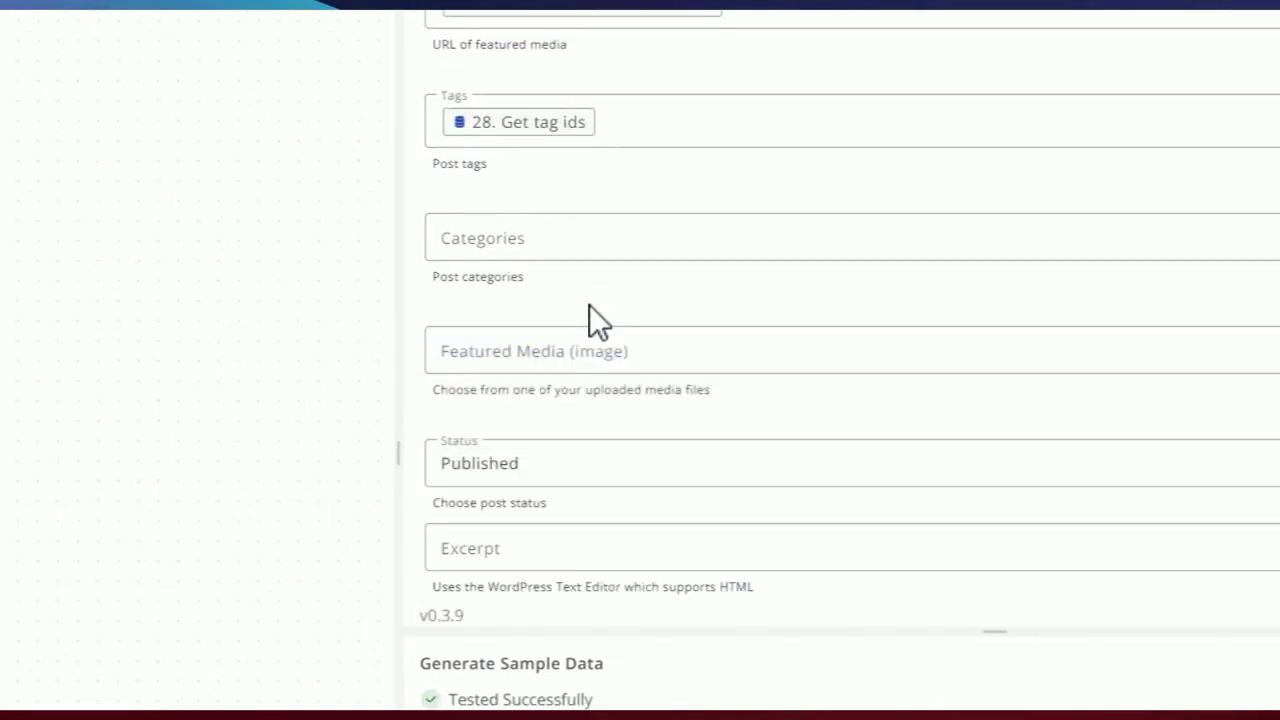
scroll(589, 306, up, 3)
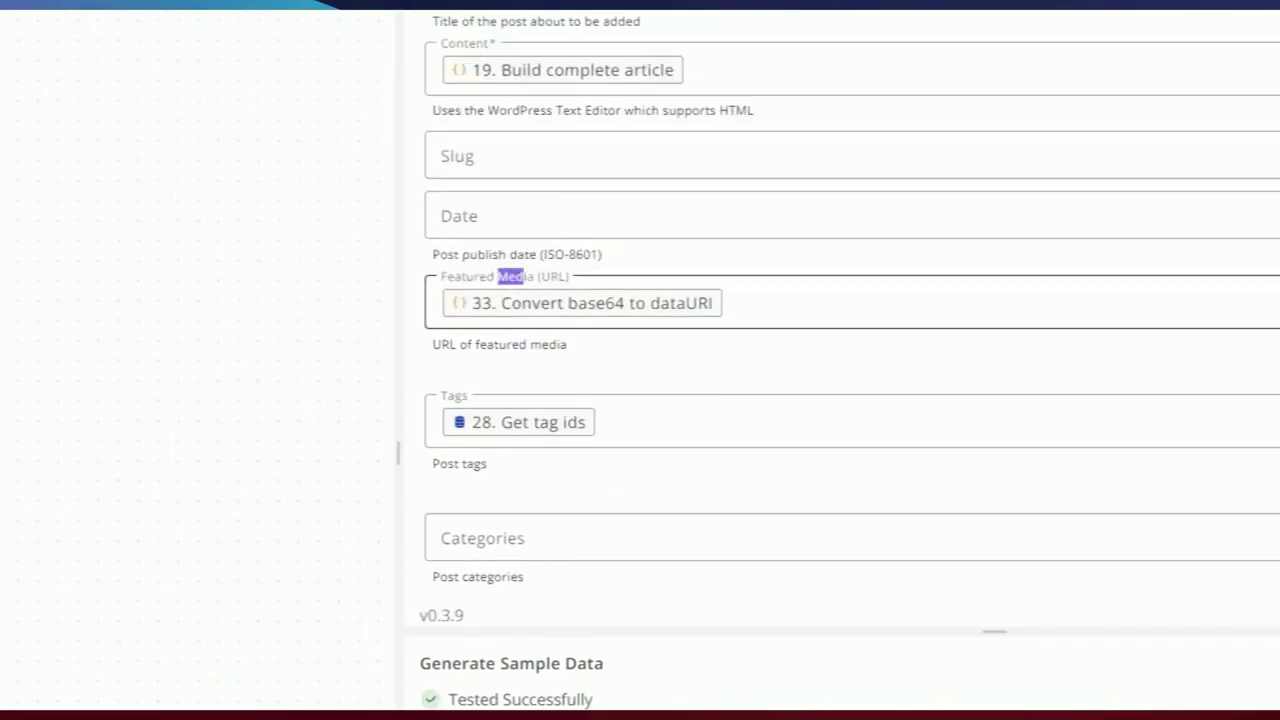
click(575, 285)
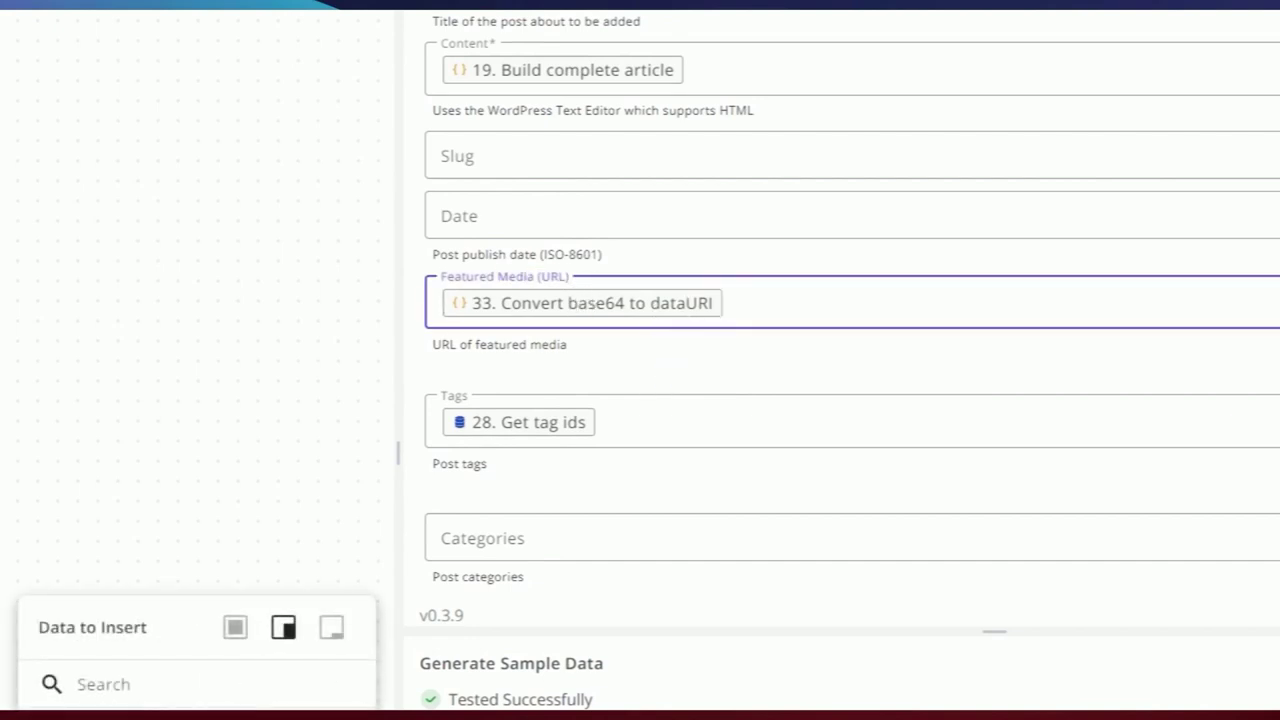
click(655, 367)
- Clear the post's Tags field and remap it to the result output of step 28, Get tag ids
scroll(612, 371, down, 1)
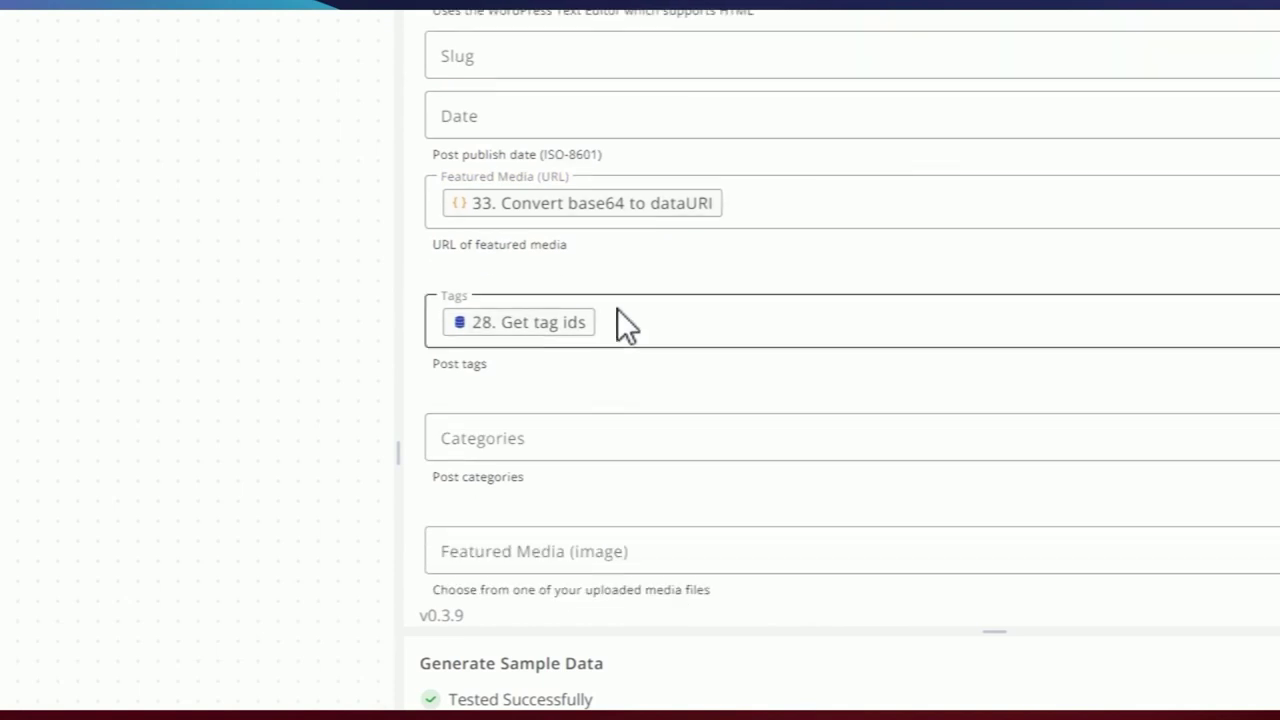
click(551, 339)
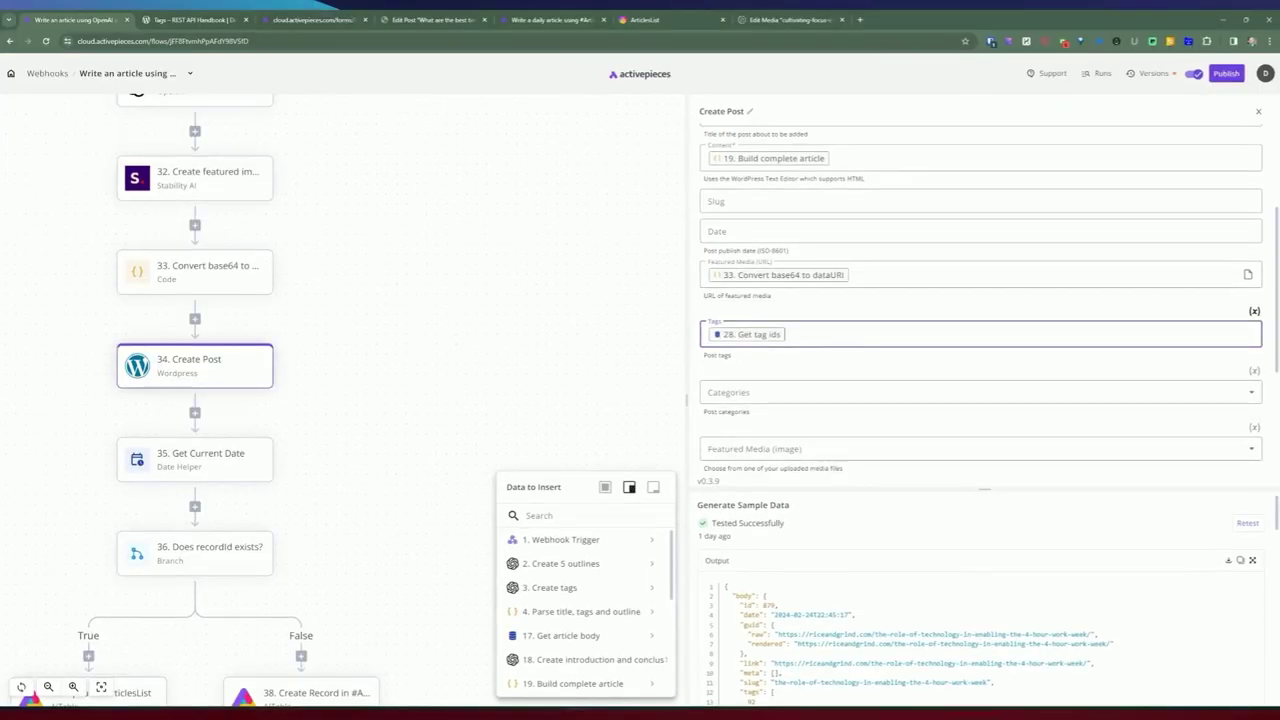
key(BackSpace)
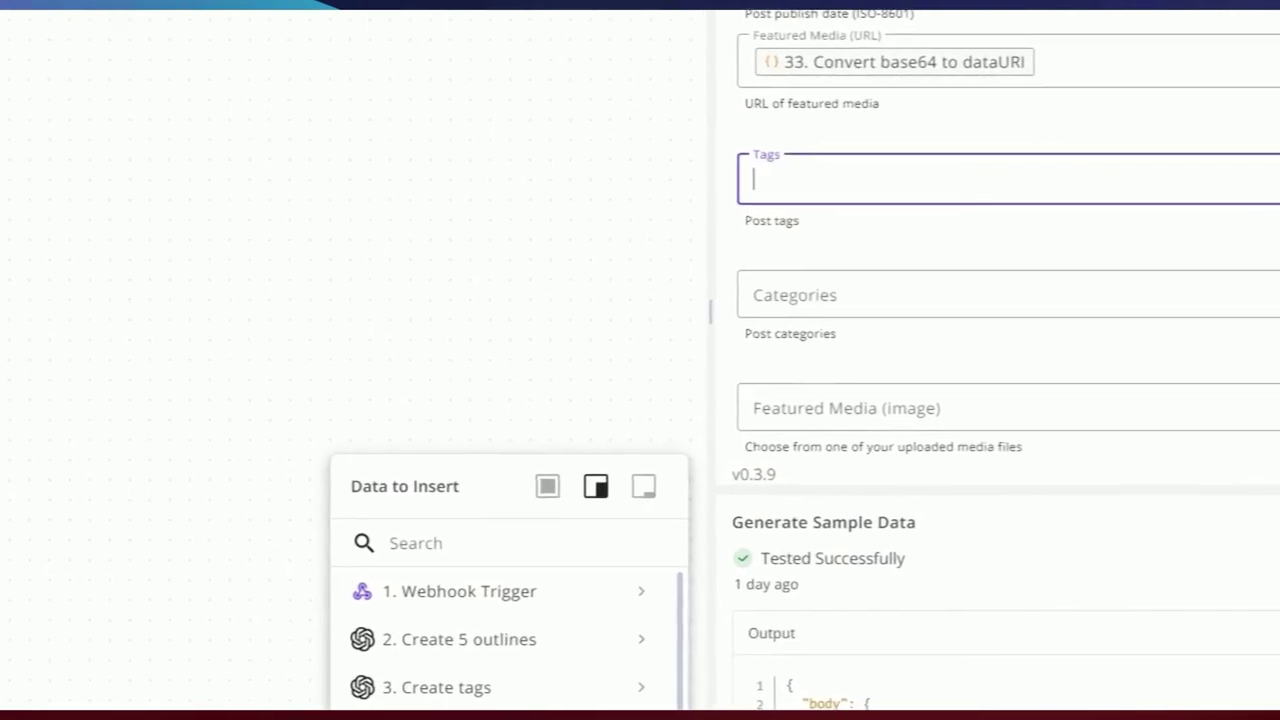
scroll(545, 590, down, 5)
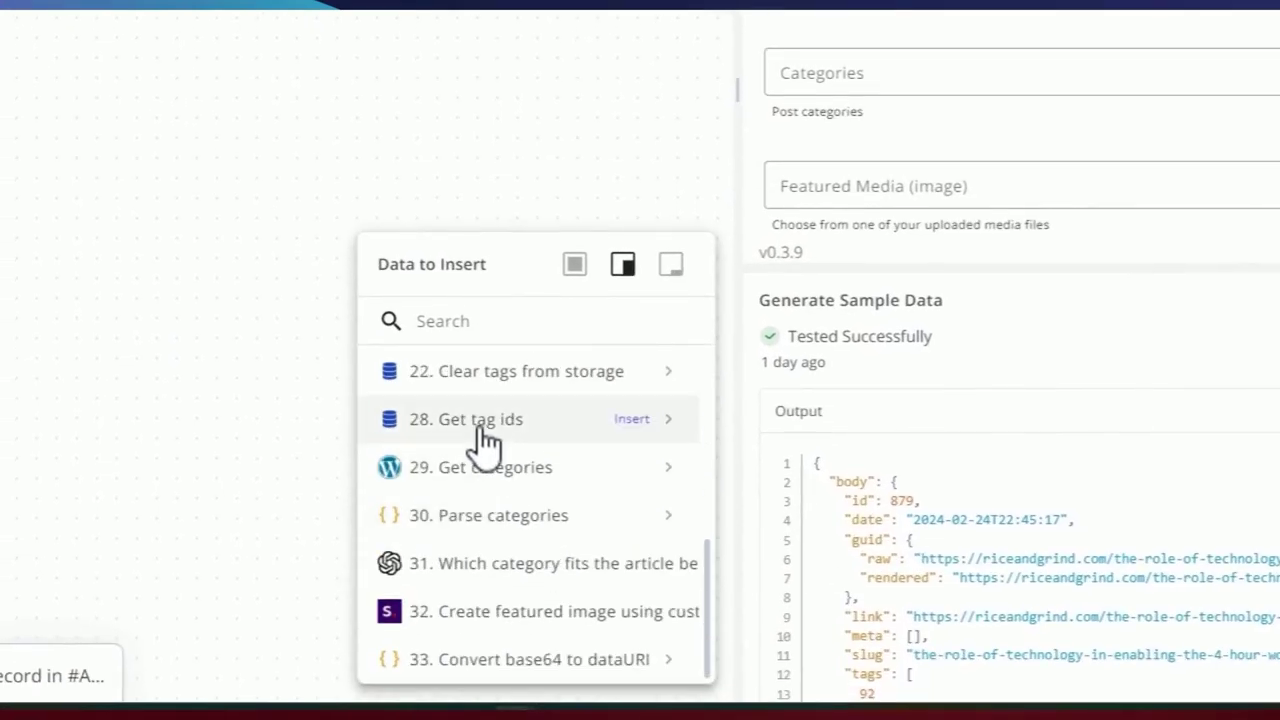
click(483, 420)
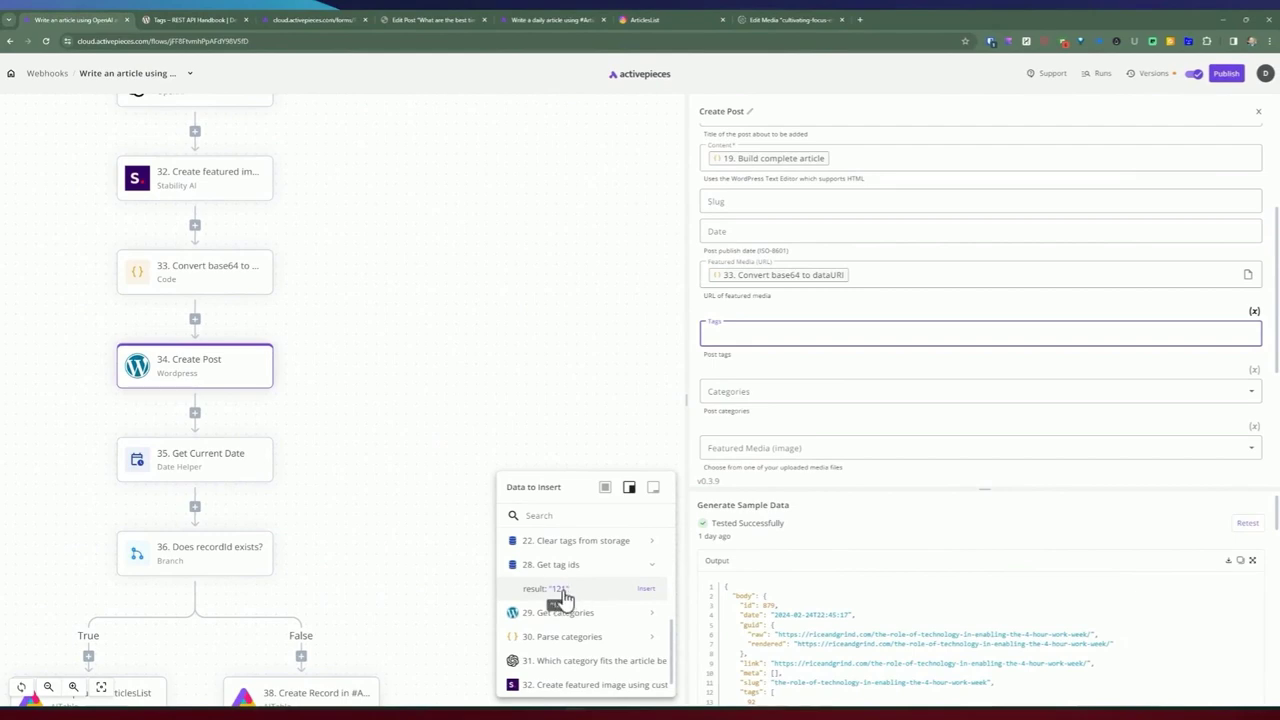
click(561, 595)
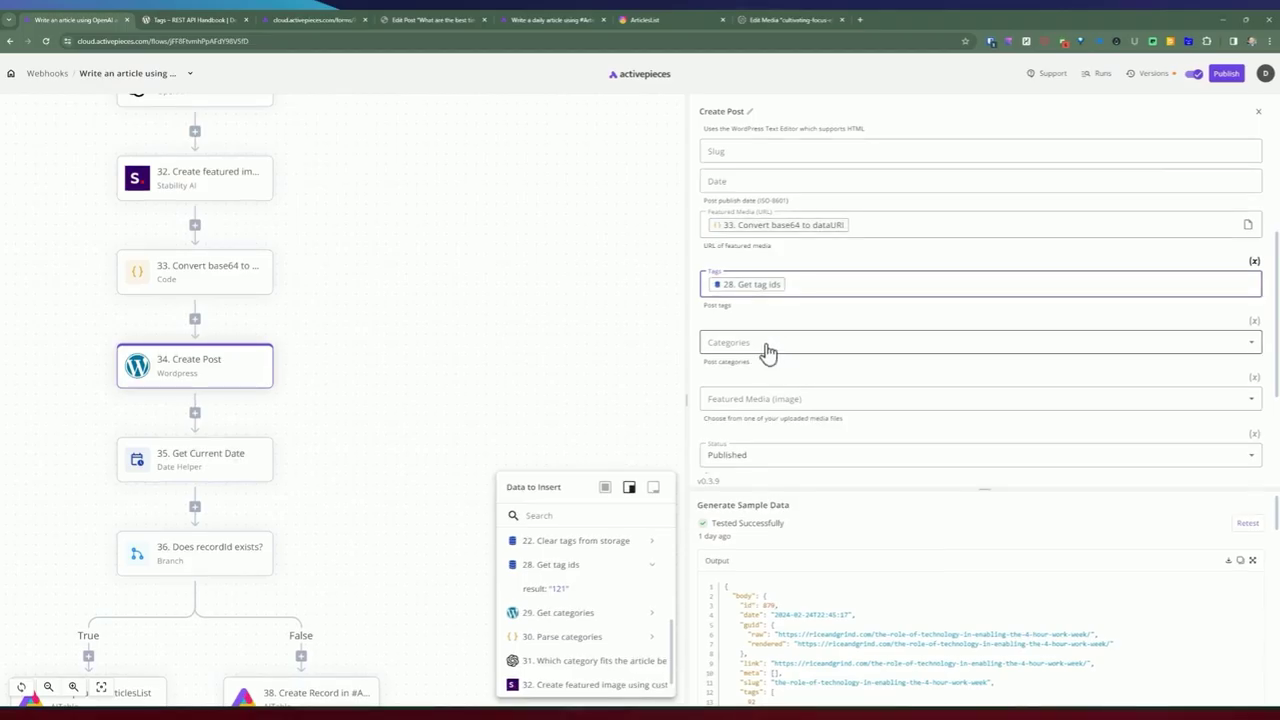
- Show the Categories field as a fixed selection list and look through the available WordPress categories
click(770, 343)
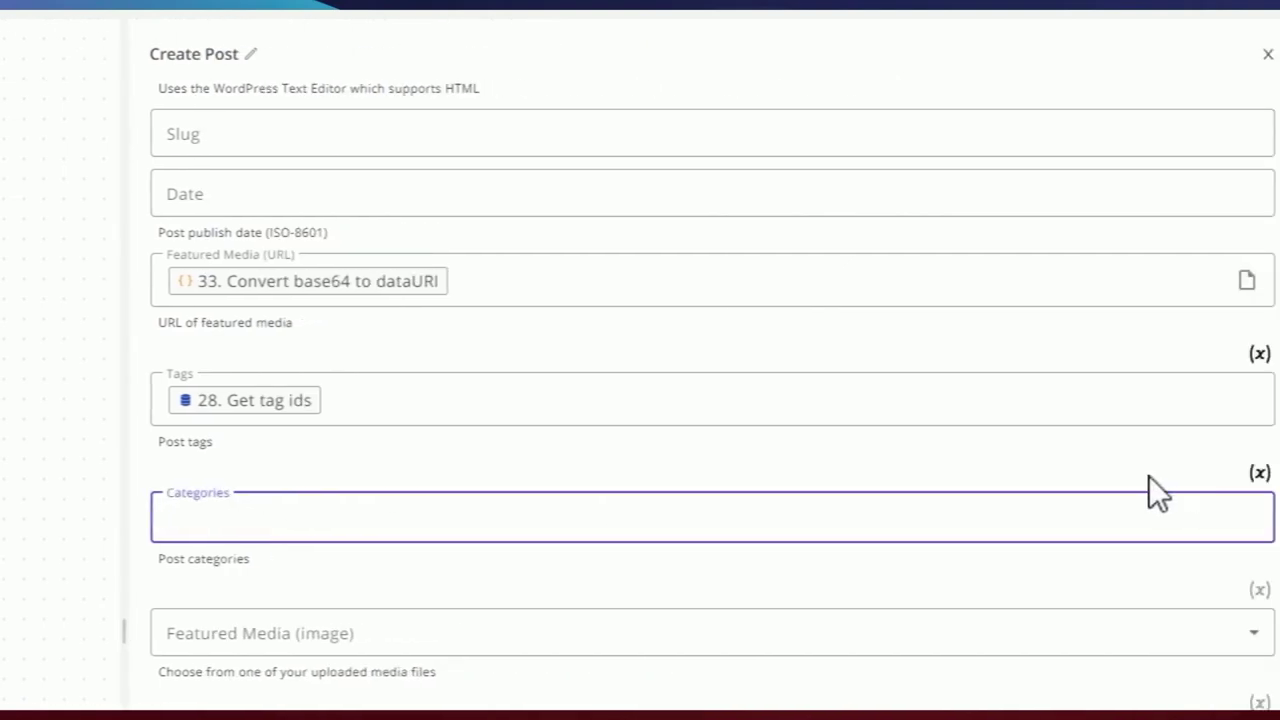
click(1259, 474)
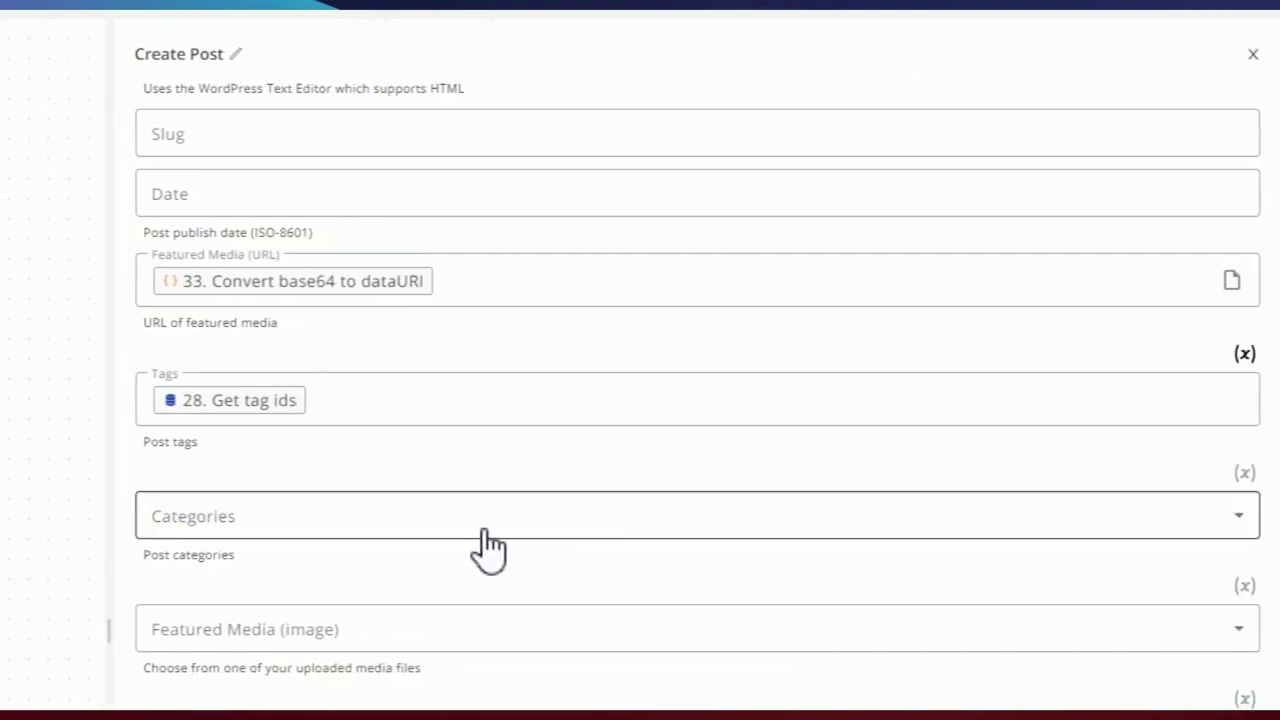
click(487, 545)
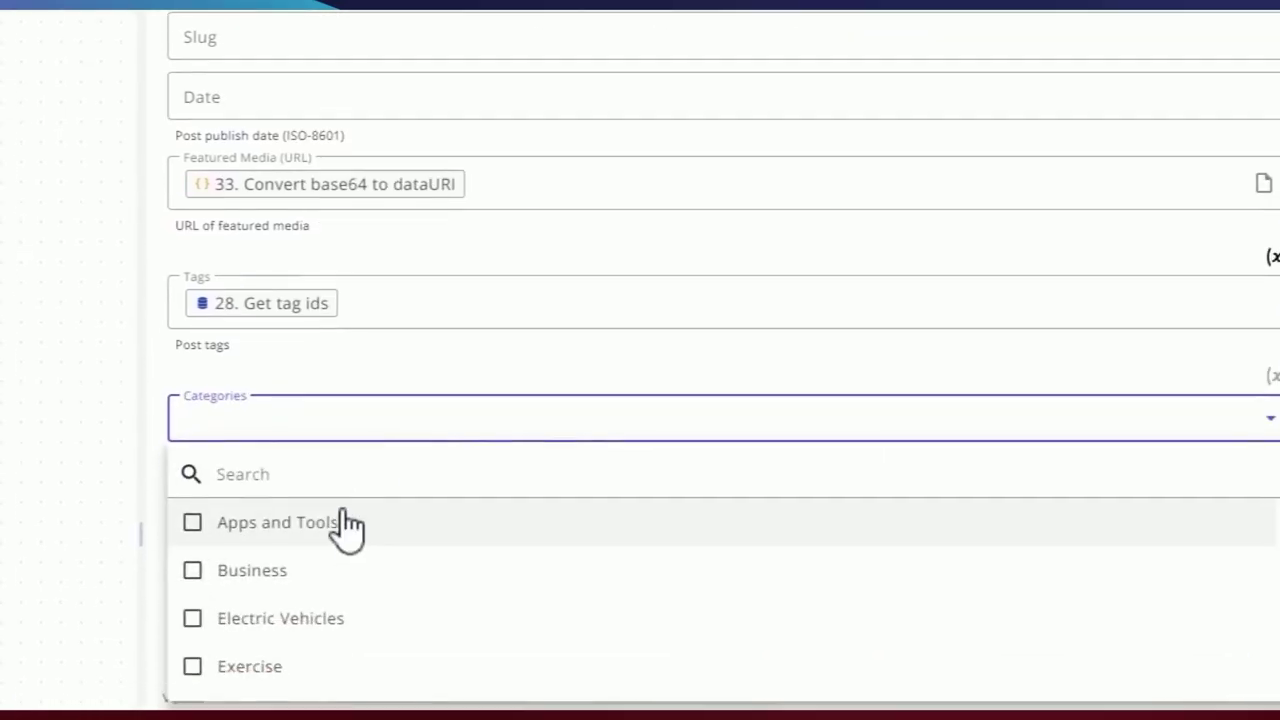
click(342, 475)
- Switch Categories to a dynamic value and insert the output of step 31, Which category fits the article best?
click(1274, 371)
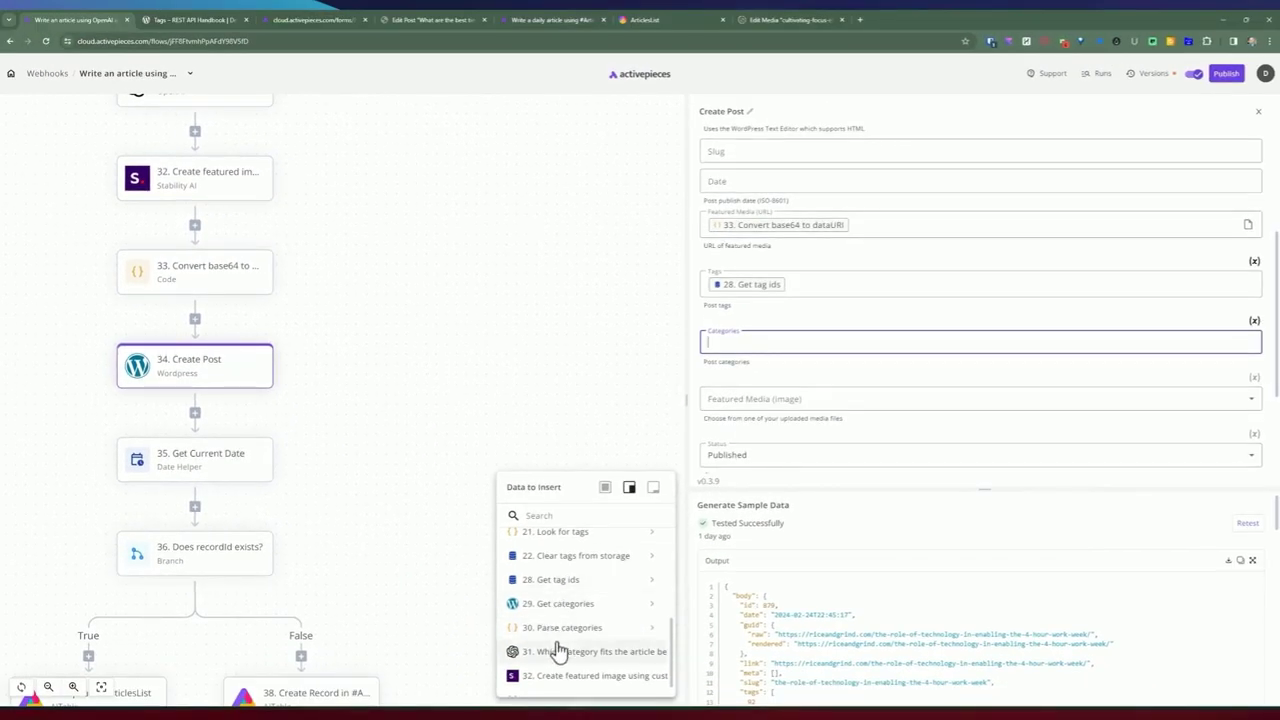
click(557, 655)
click(555, 675)
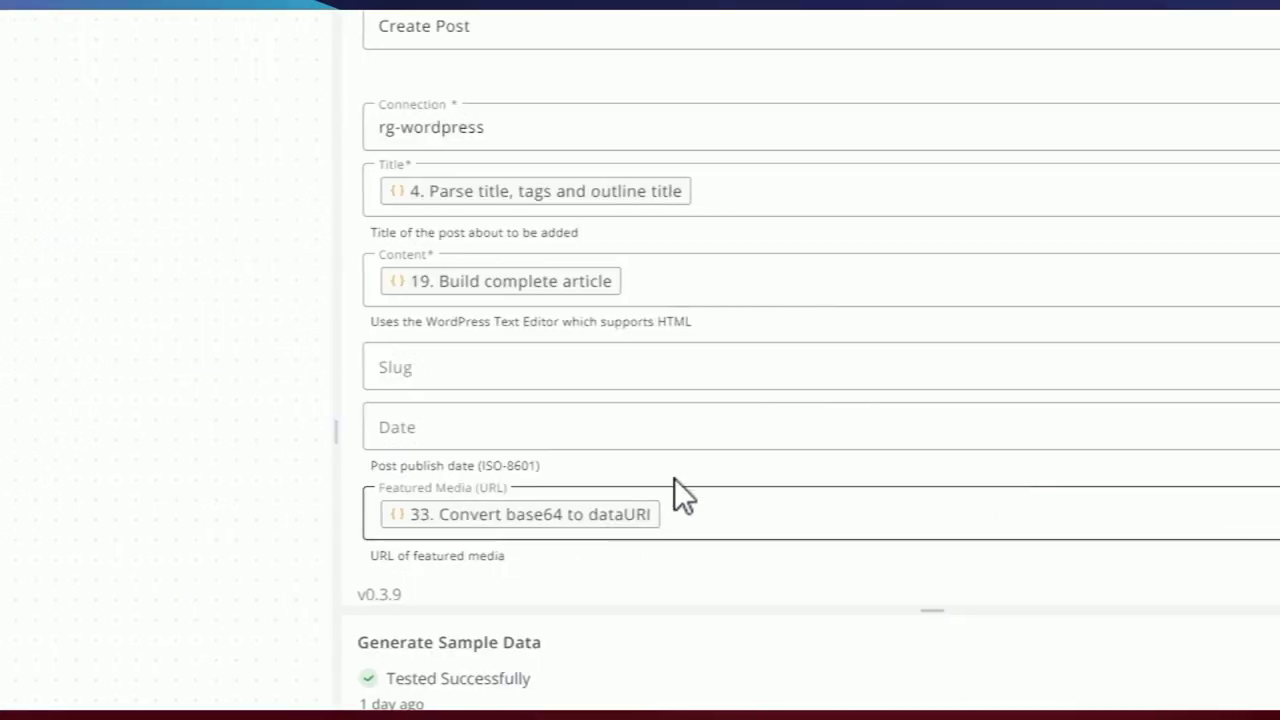
- Review all mapped Create Post fields and the available Status options, keeping the post status as Published
scroll(850, 417, down, 2)
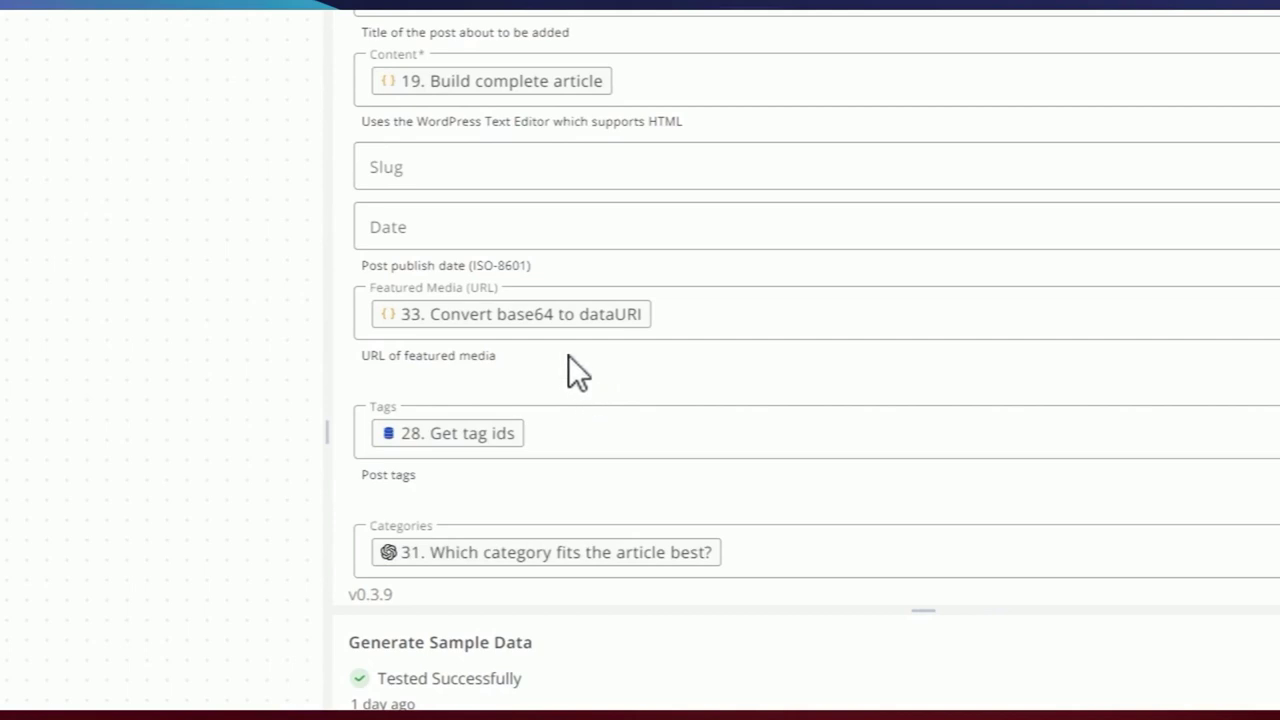
scroll(568, 355, down, 2)
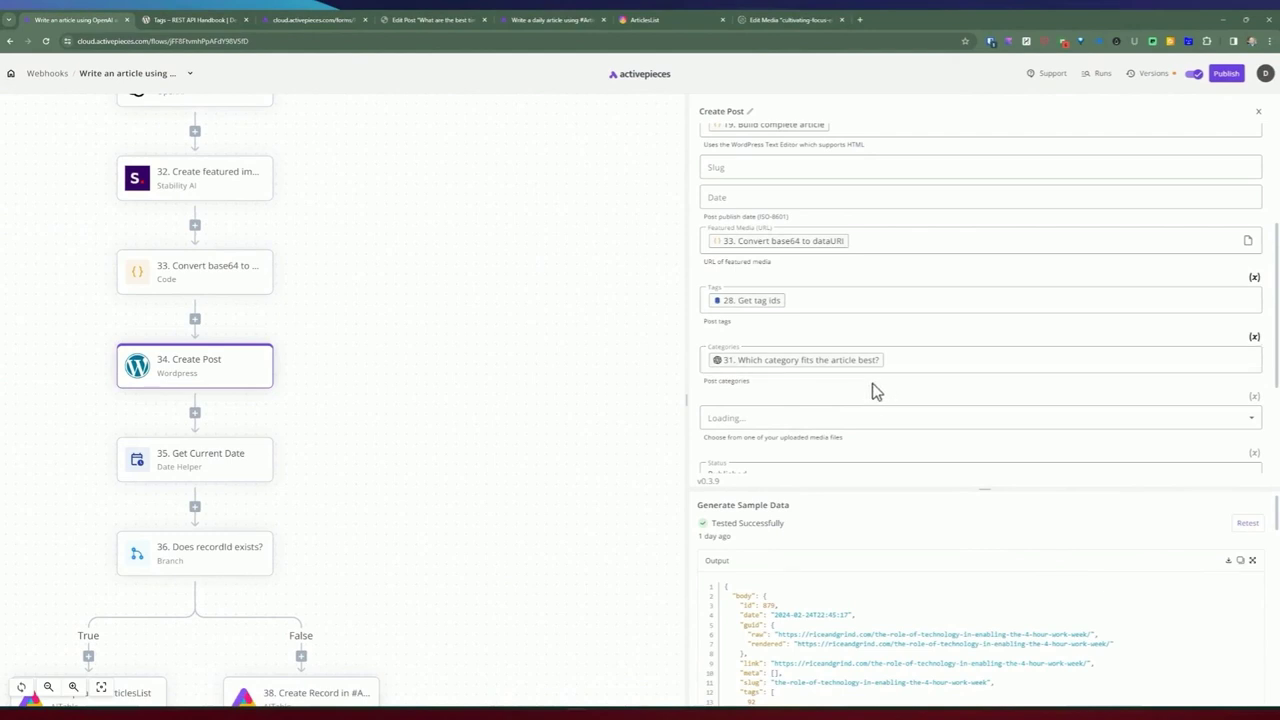
click(872, 468)
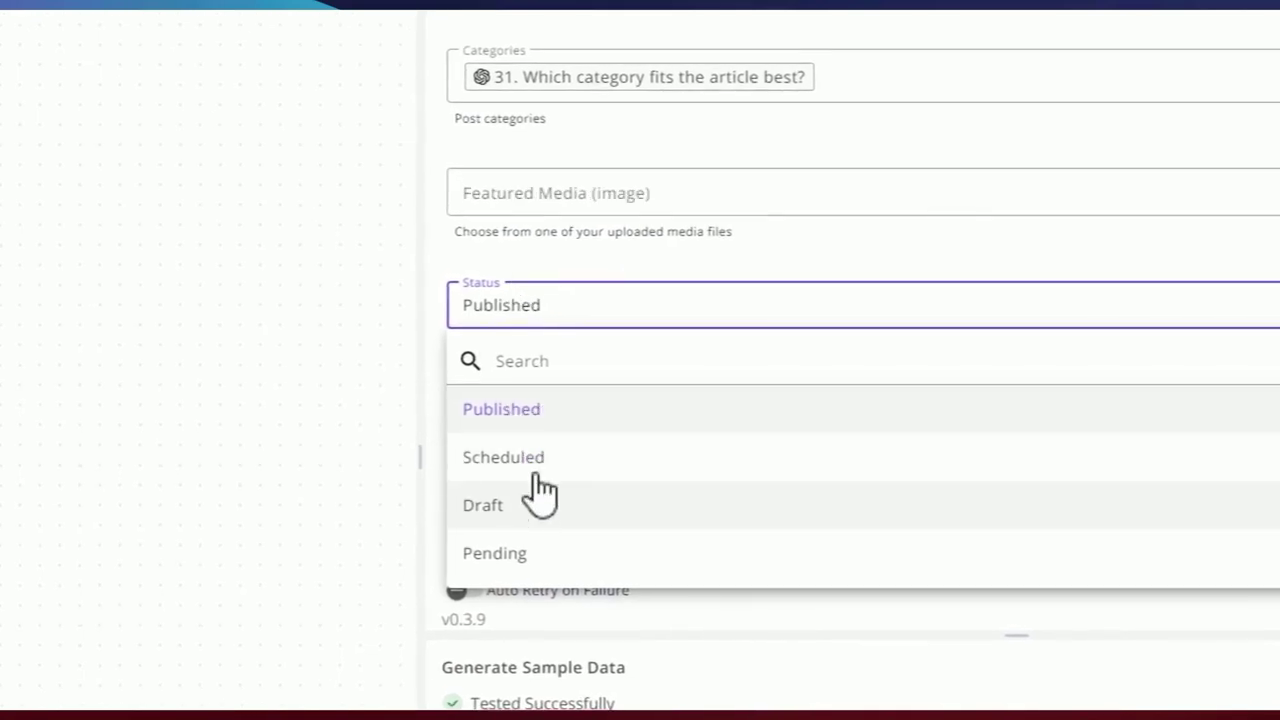
click(543, 283)
scroll(700, 460, up, 7)
scroll(1137, 437, down, 6)
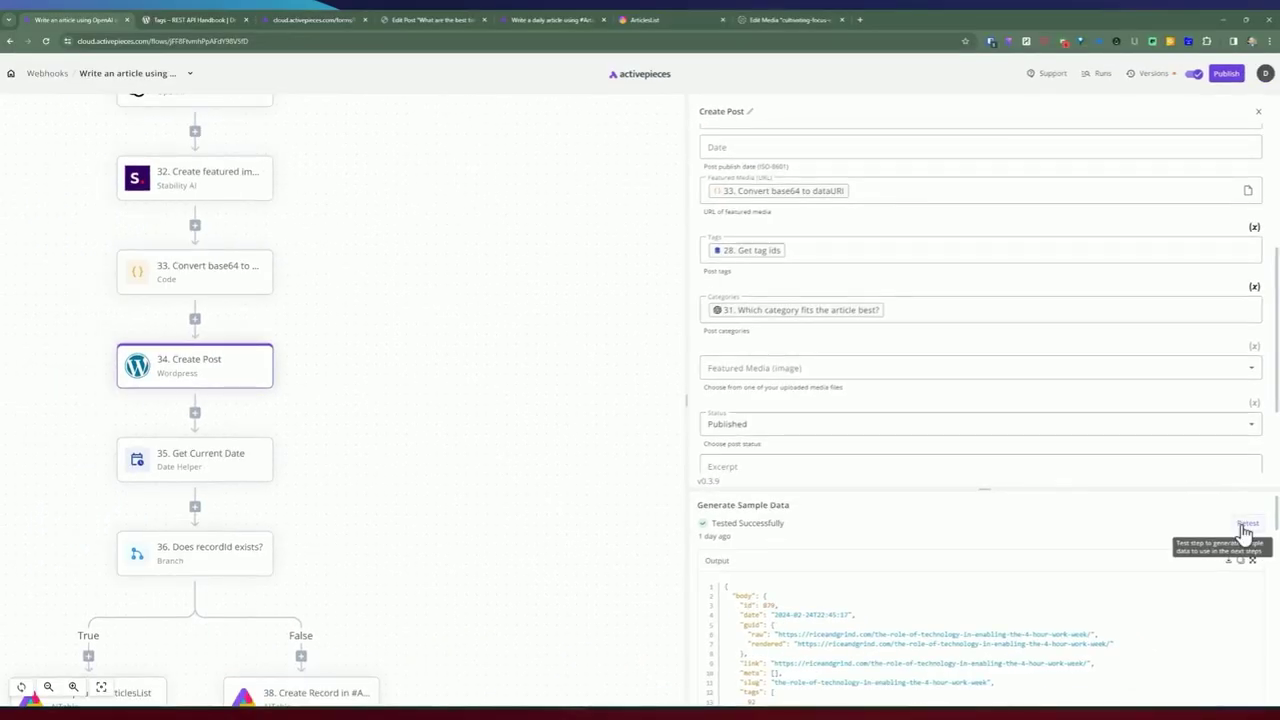
- Retest the Create Post step to generate new sample data and check the response status in its output
click(1245, 527)
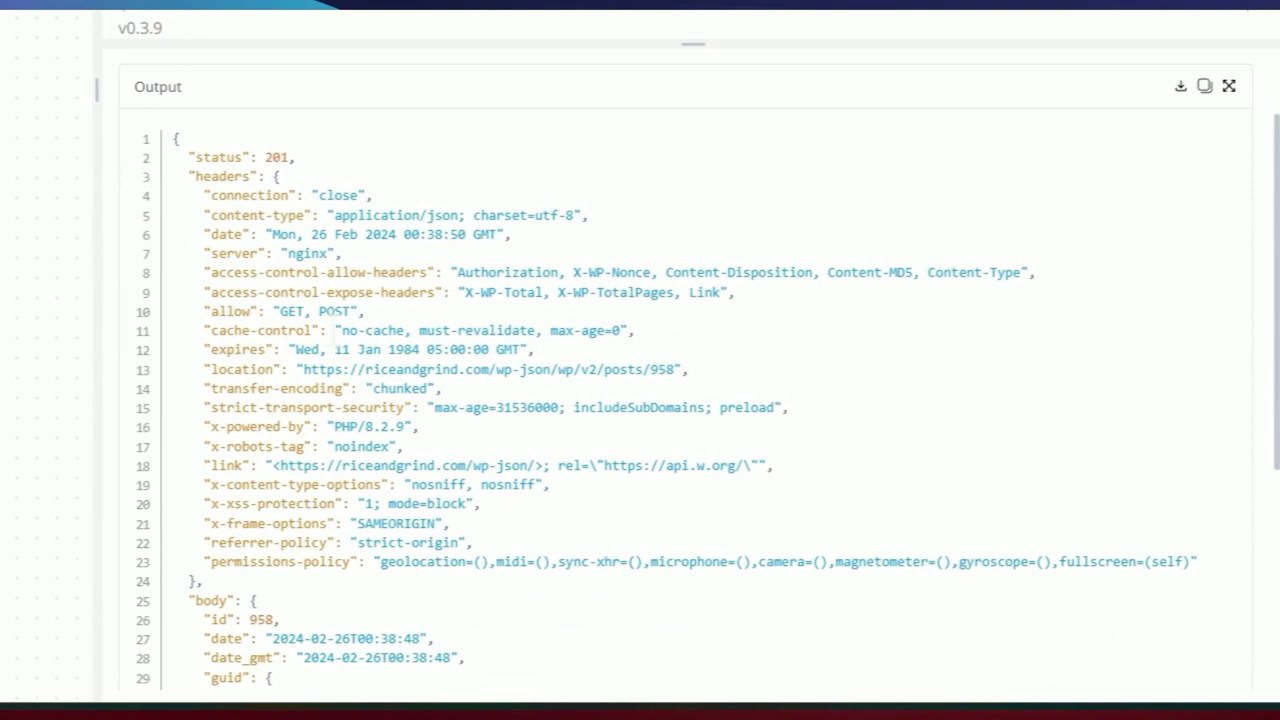
scroll(335, 331, up, 1)
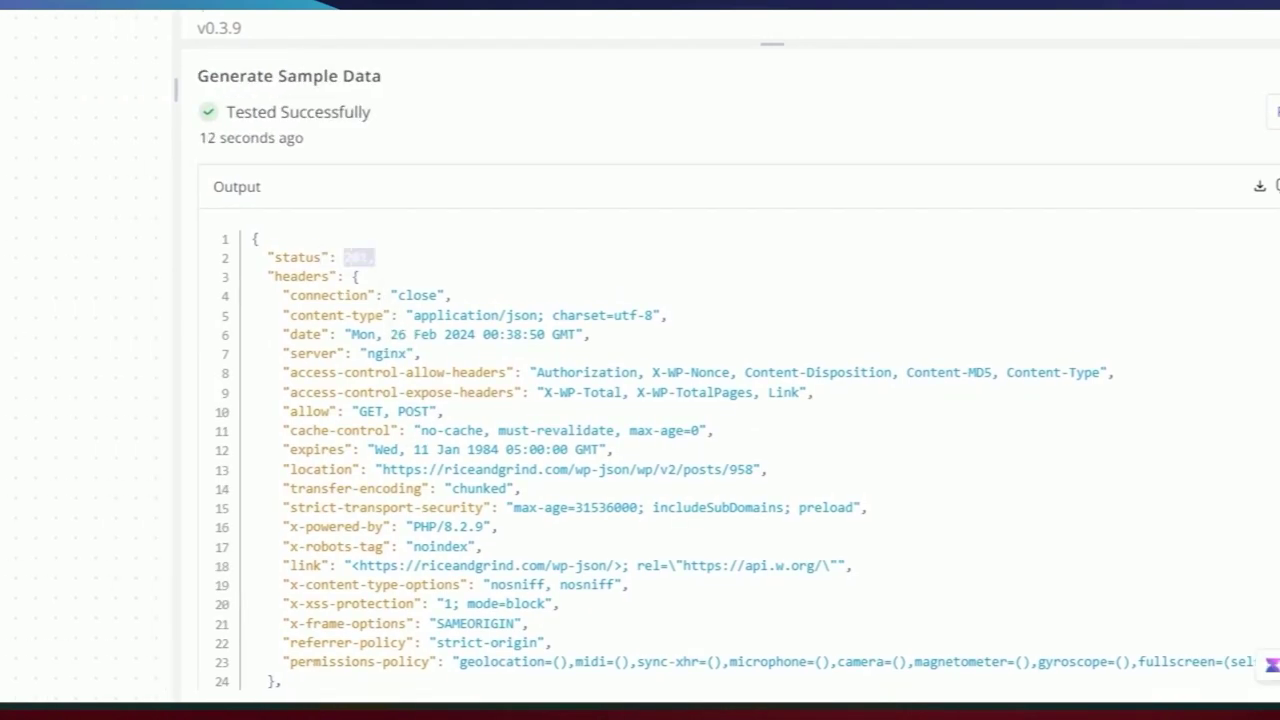
click(388, 255)
scroll(390, 290, down, 2)
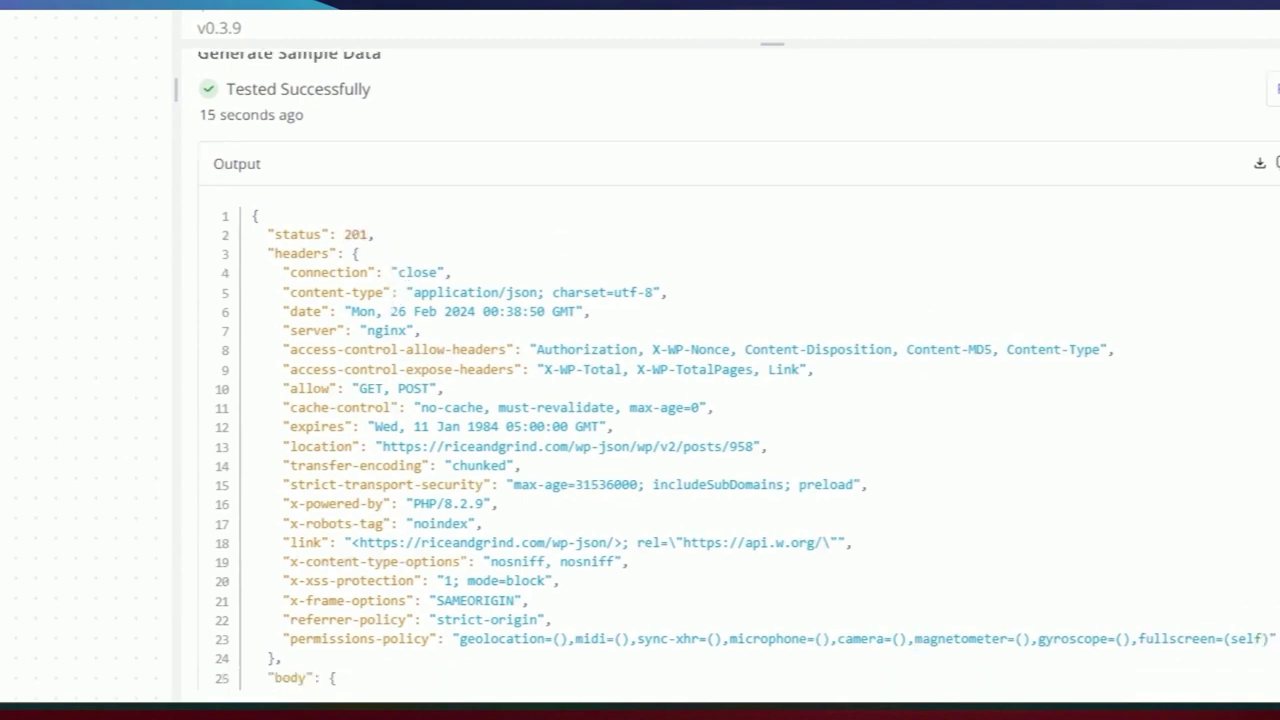
- Read through the response body in the test output, checking the created post's slug, status and link
scroll(390, 299, down, 2)
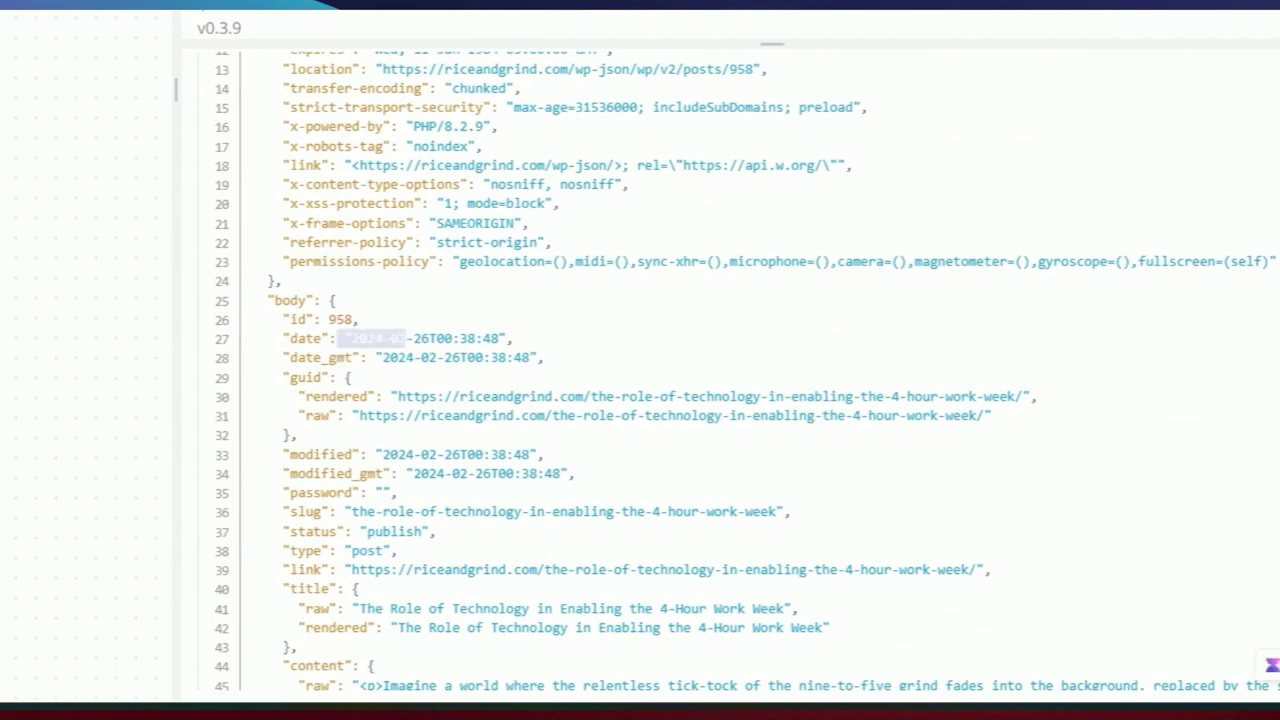
scroll(389, 469, down, 1)
drag(352, 438, 776, 438)
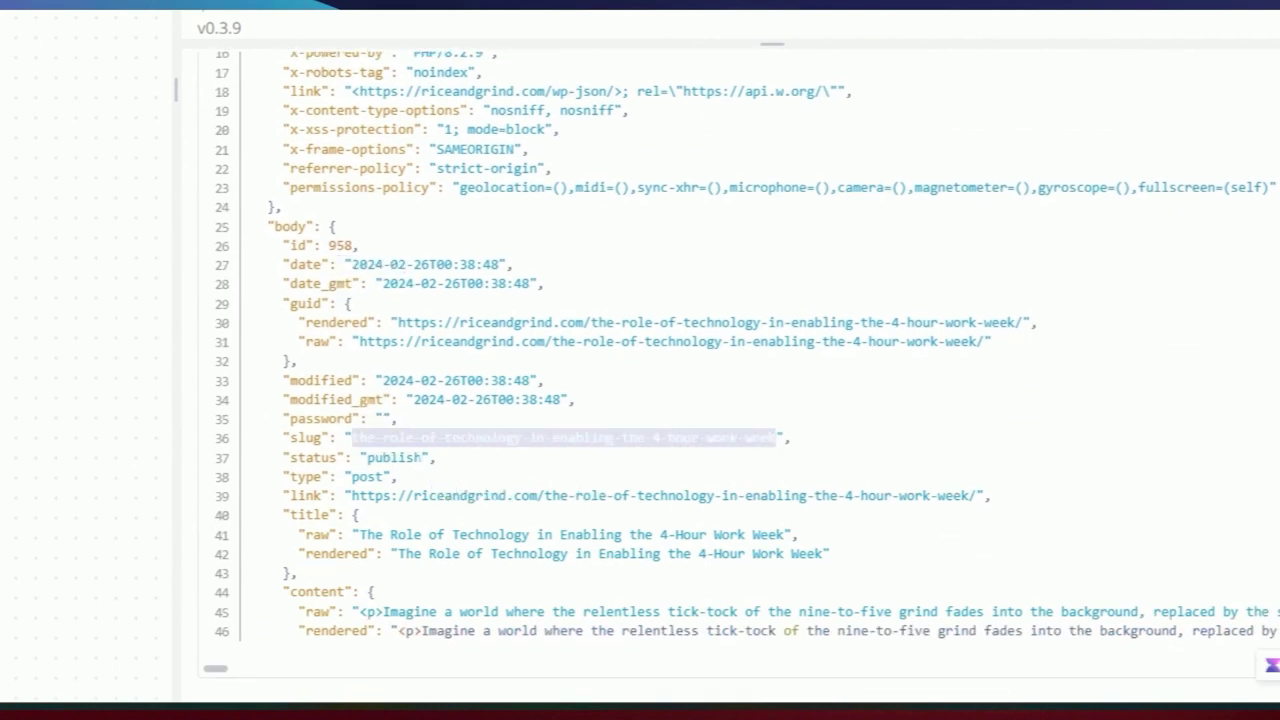
double_click(393, 457)
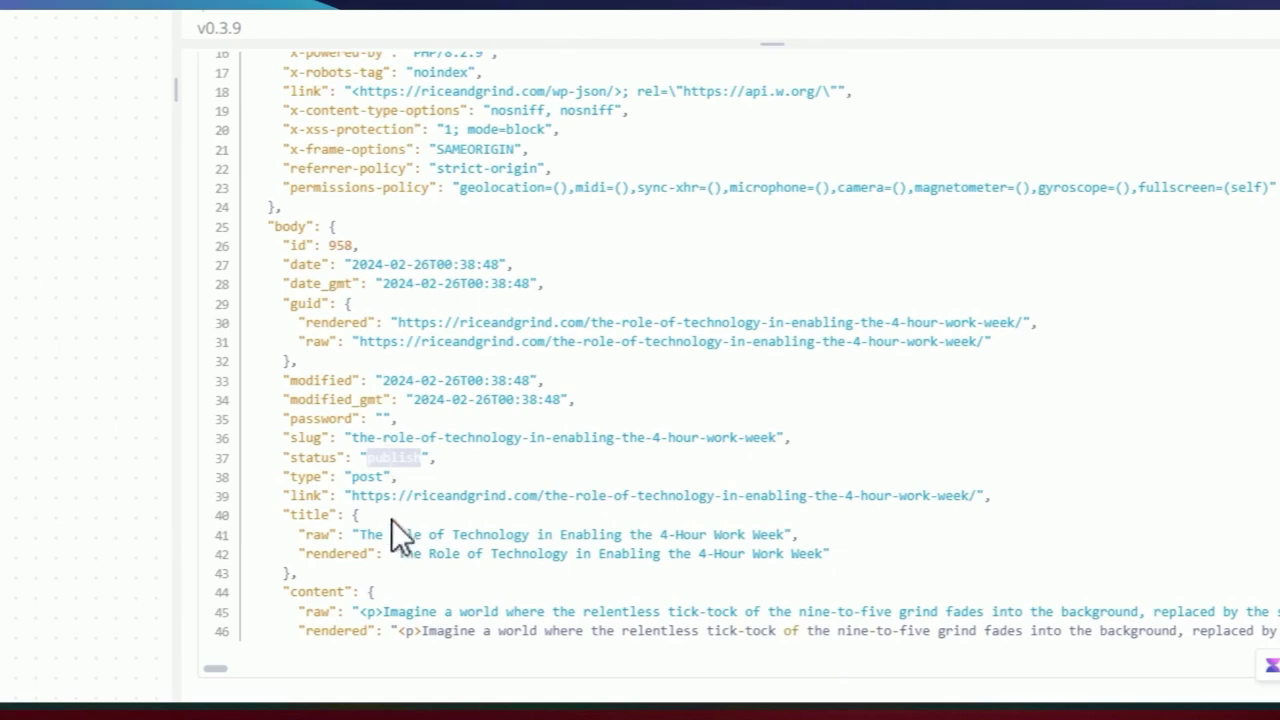
drag(364, 495, 968, 495)
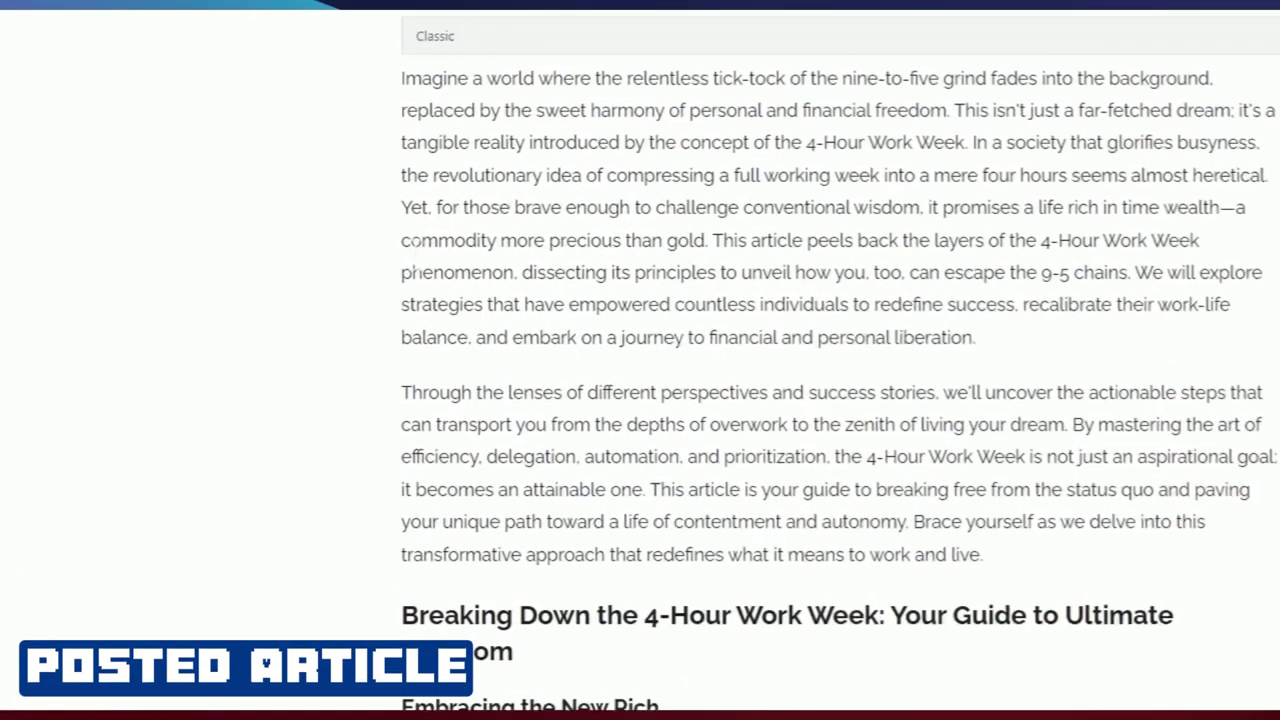
- Switch to the newly created post in the WordPress editor and review its title, introduction and section headings
scroll(499, 250, down, 1)
scroll(509, 230, up, 1)
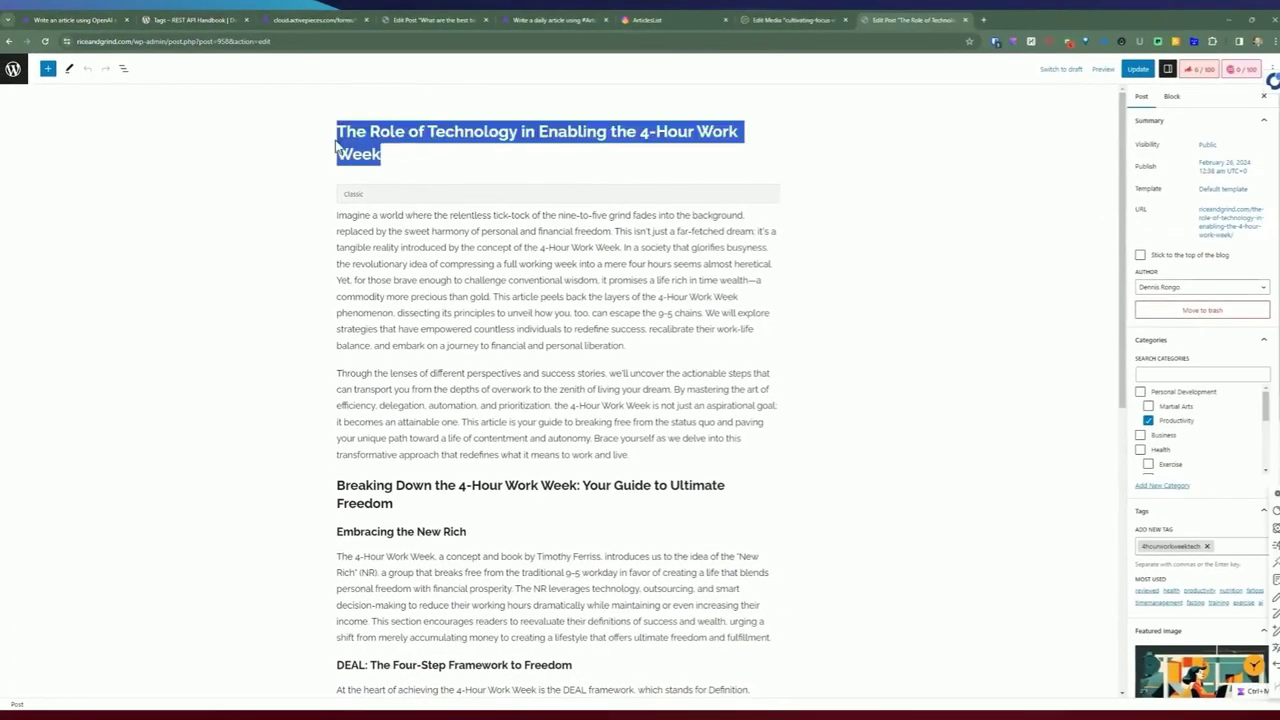
drag(389, 340, 744, 587)
scroll(700, 505, down, 5)
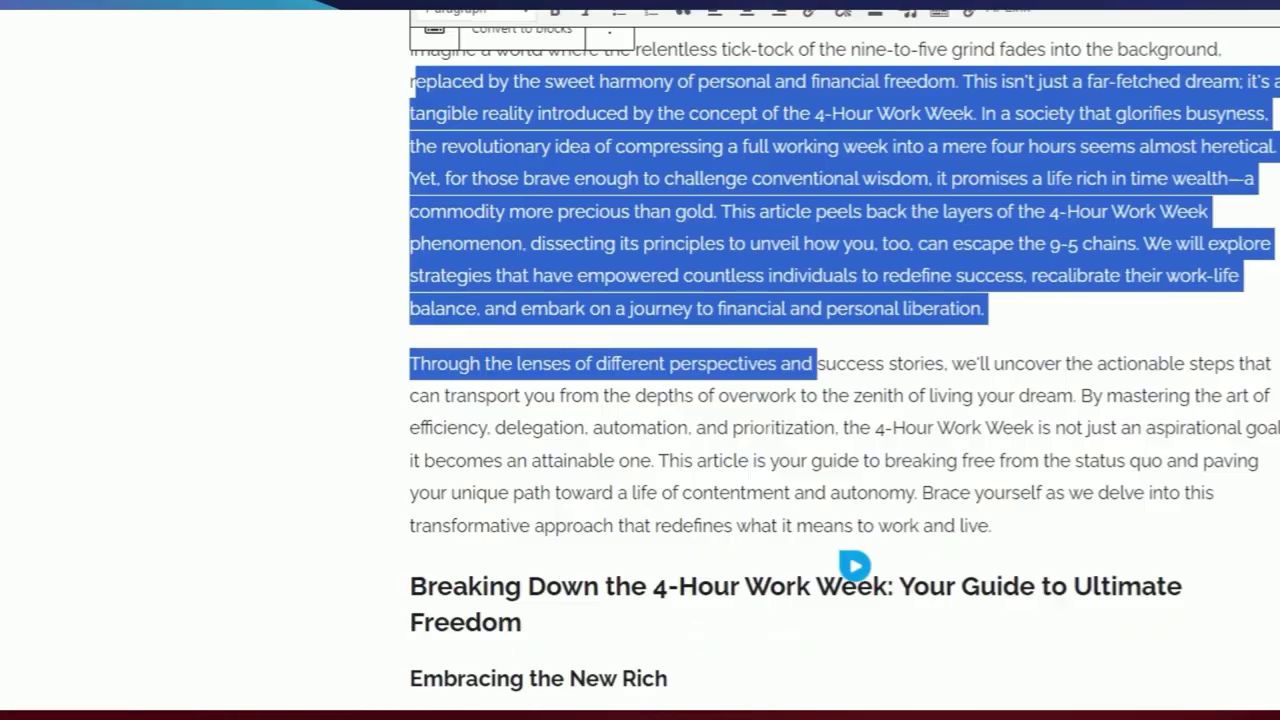
scroll(721, 448, down, 2)
drag(466, 516, 551, 516)
scroll(551, 516, down, 2)
scroll(551, 450, up, 5)
drag(431, 187, 975, 598)
click(871, 630)
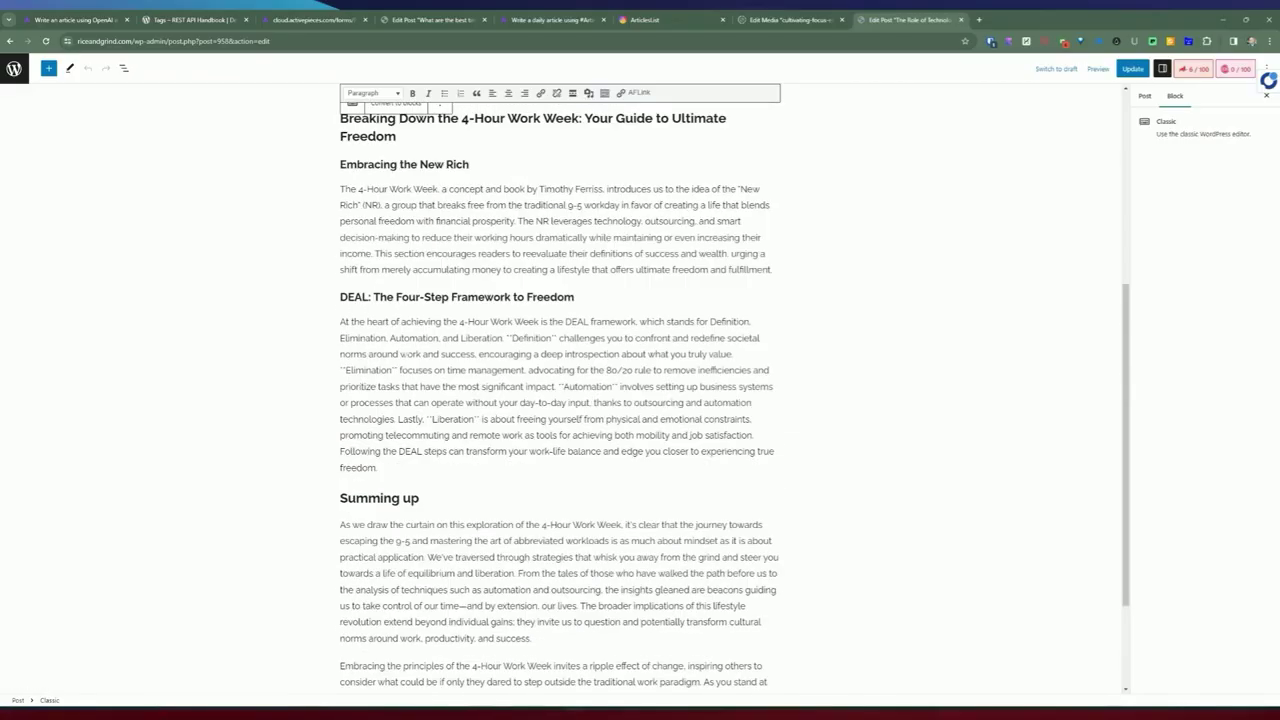
- Go over the 4-Hour Work Week article again, from the introduction to the Summing up section
scroll(586, 619, up, 4)
scroll(560, 390, up, 2)
scroll(560, 390, down, 5)
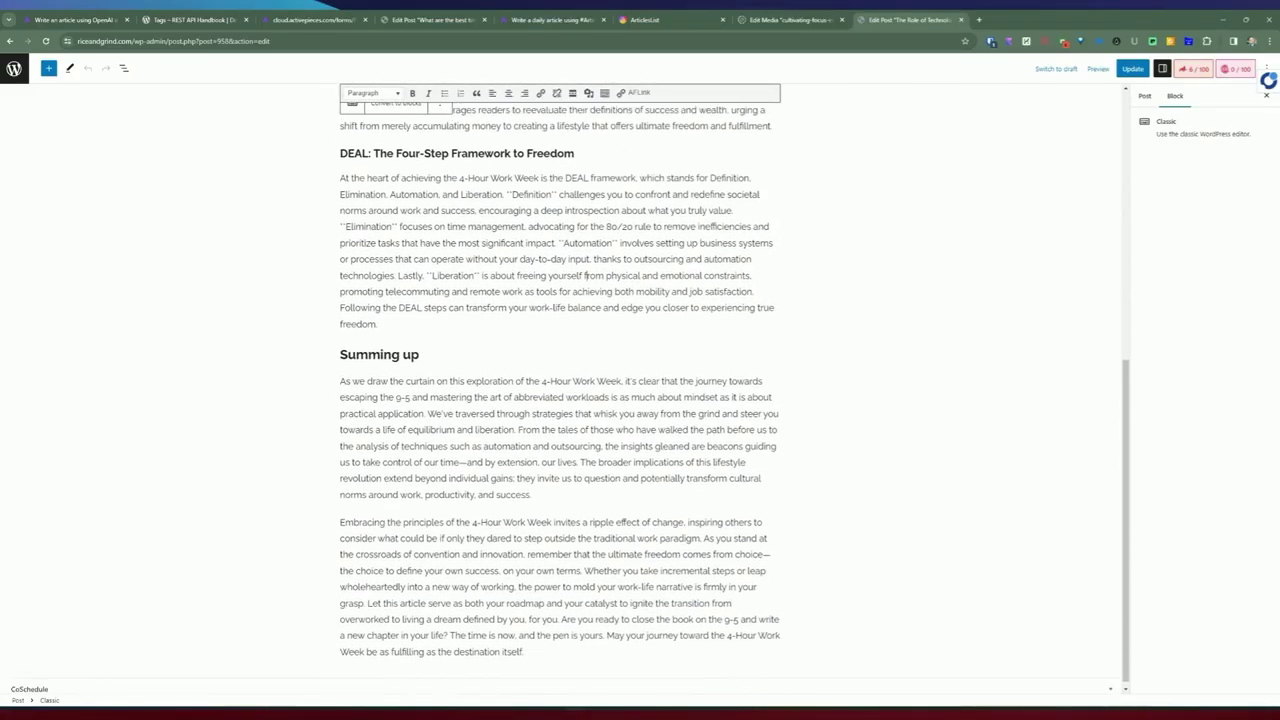
drag(357, 348, 403, 348)
scroll(403, 348, up, 4)
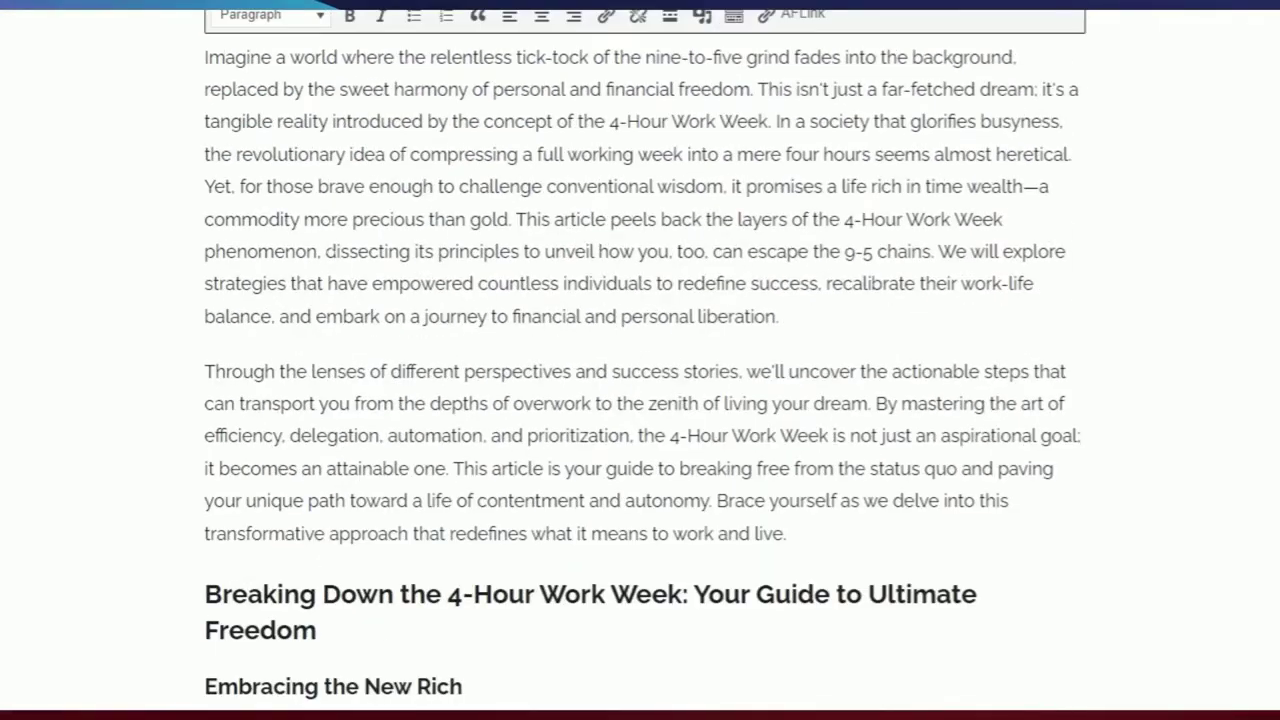
scroll(1085, 306, down, 8)
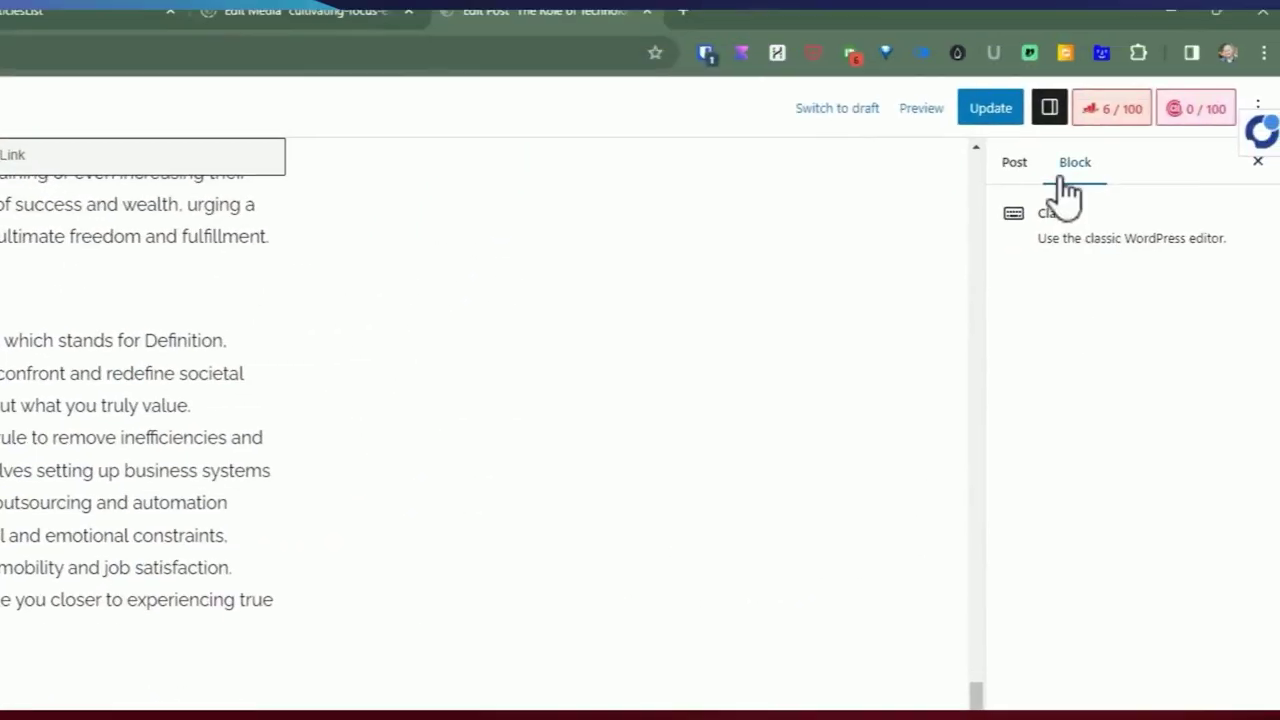
- Show the post-level settings and check the assigned category, tag and featured image
click(1016, 157)
scroll(1044, 419, down, 2)
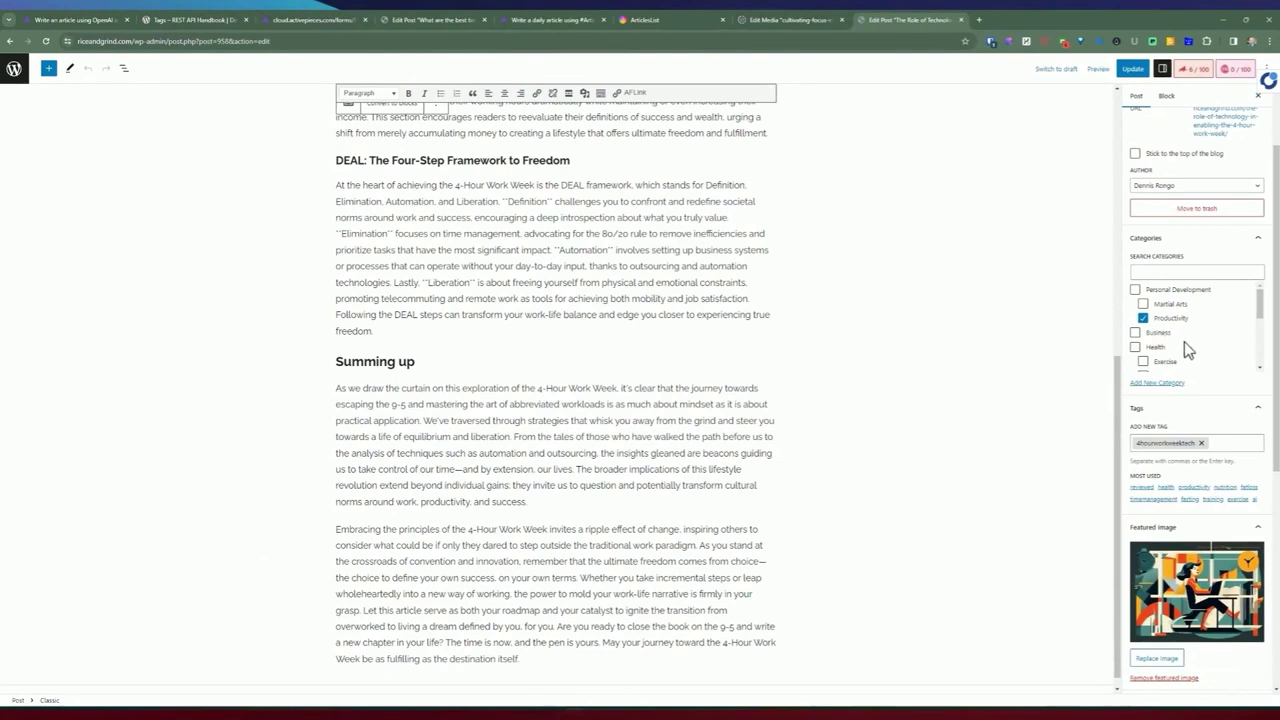
scroll(1187, 349, down, 1)
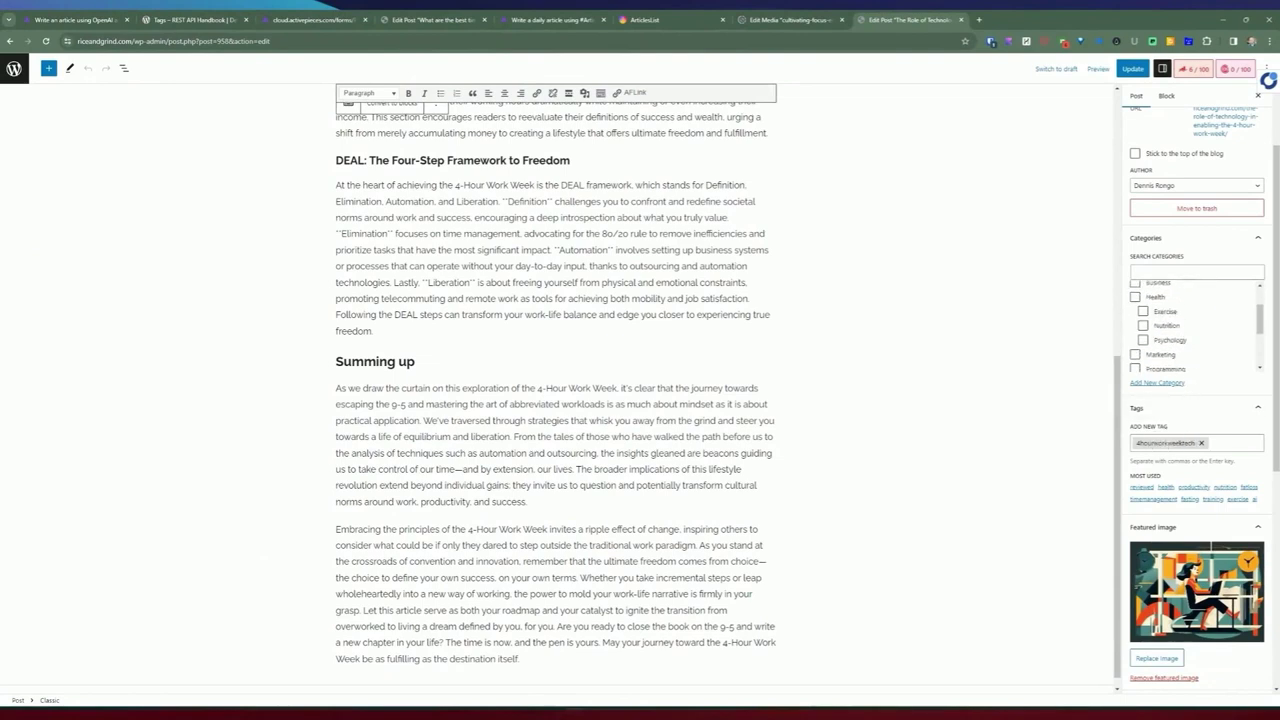
drag(1141, 428, 1151, 428)
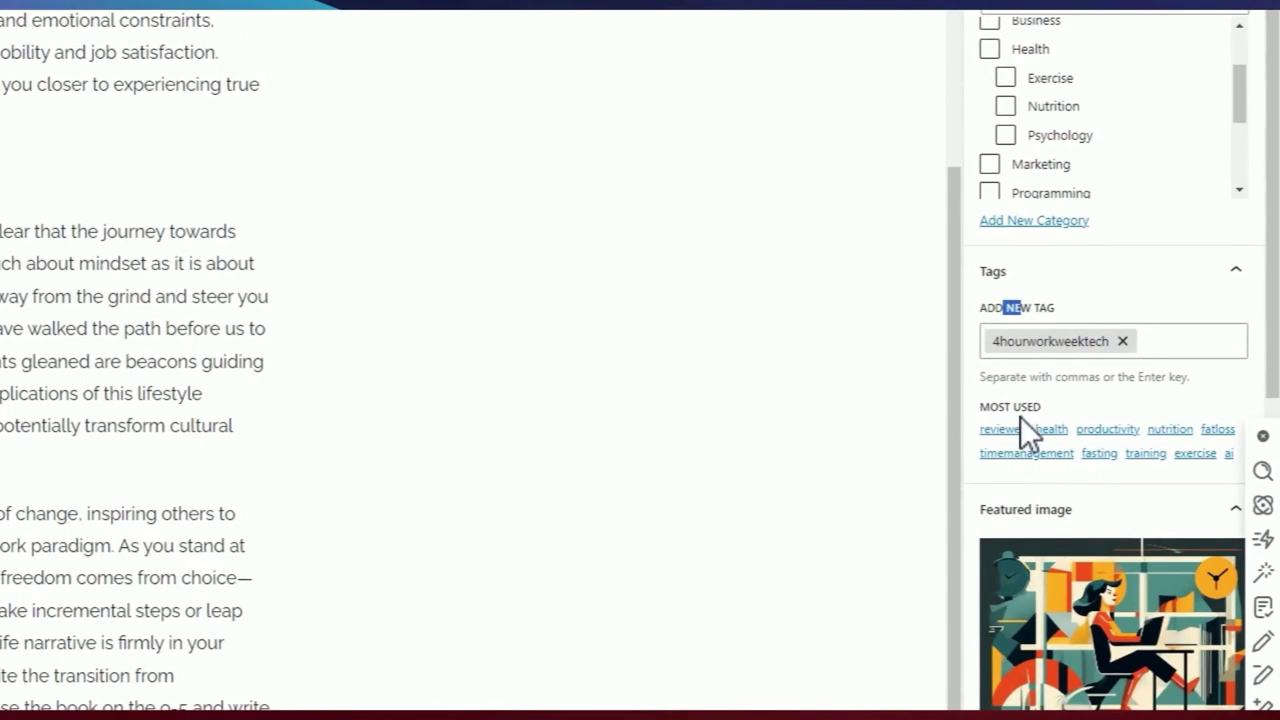
- Switch to the post "Time-Saving Techniques for Increased Productivity" and review its title, introduction, bold key phrases and first section heading
scroll(1111, 406, down, 5)
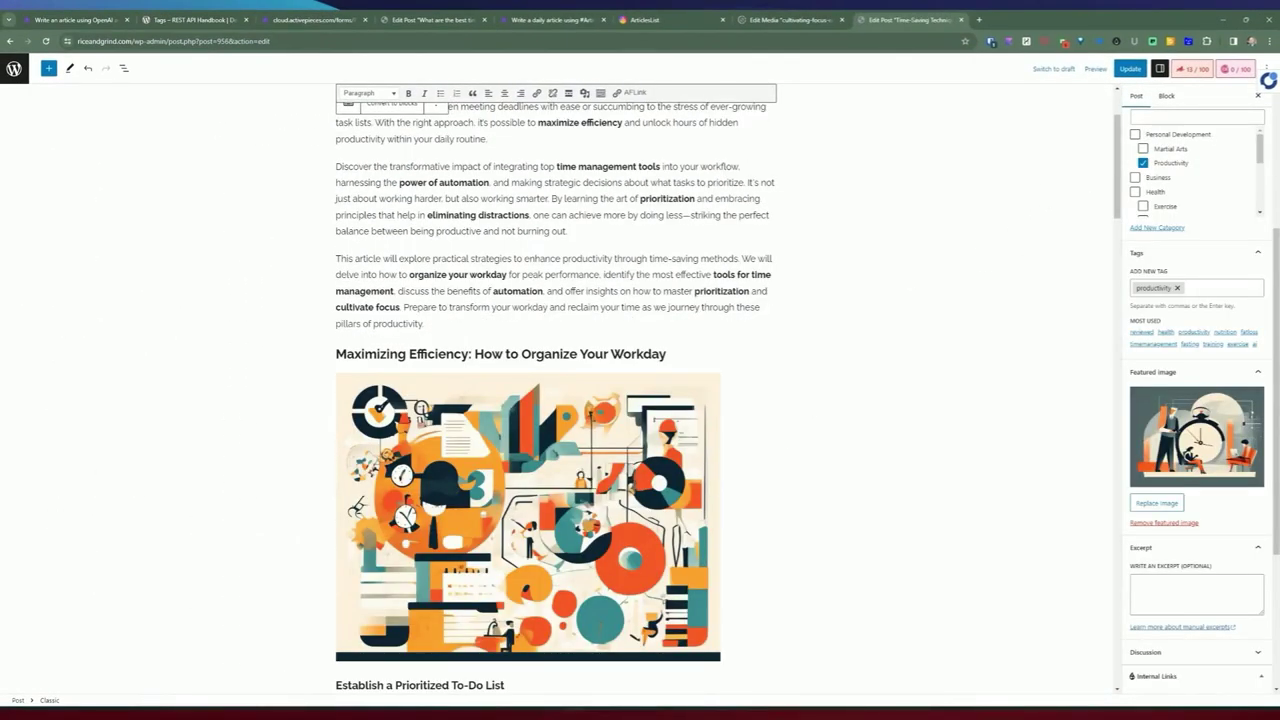
scroll(708, 224, up, 2)
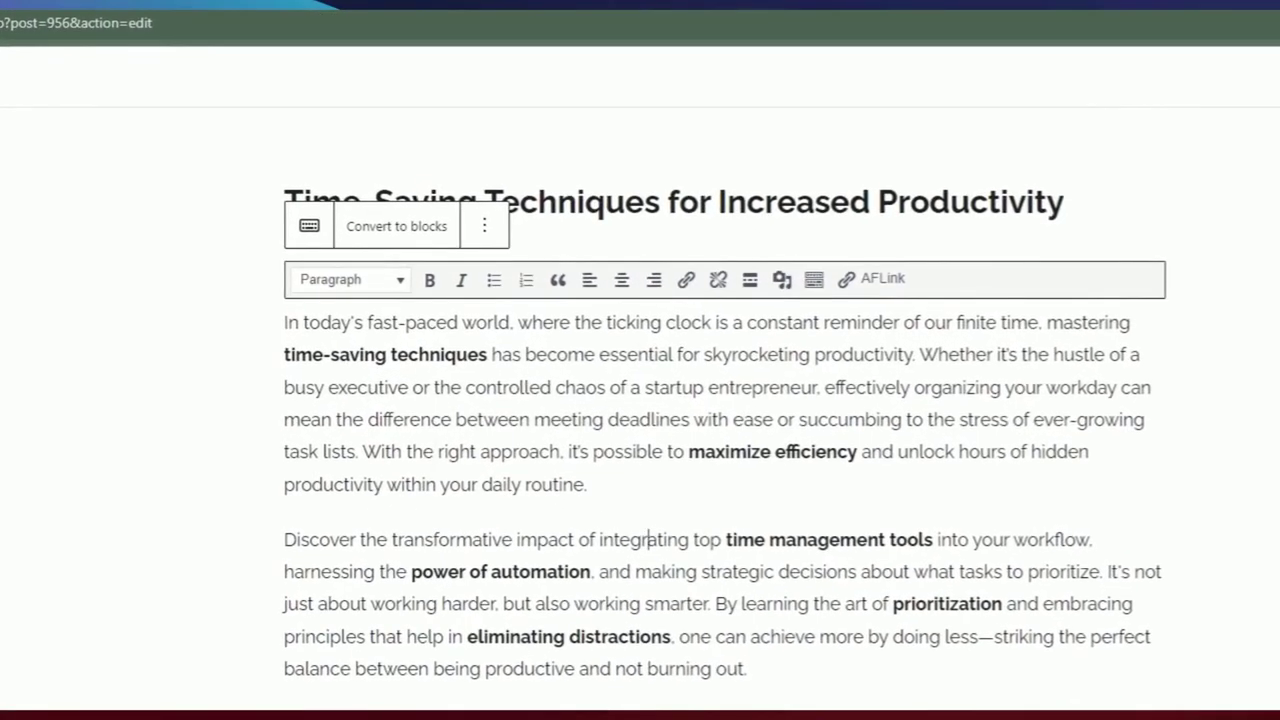
click(625, 207)
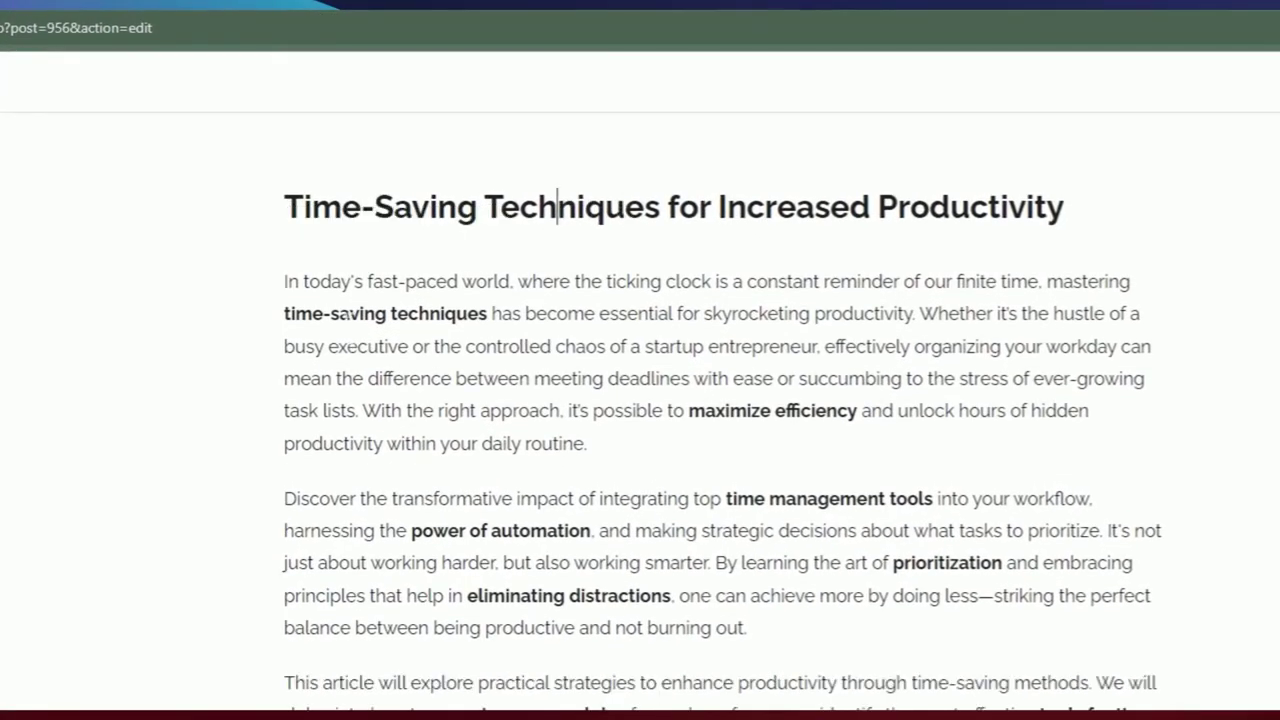
click(575, 562)
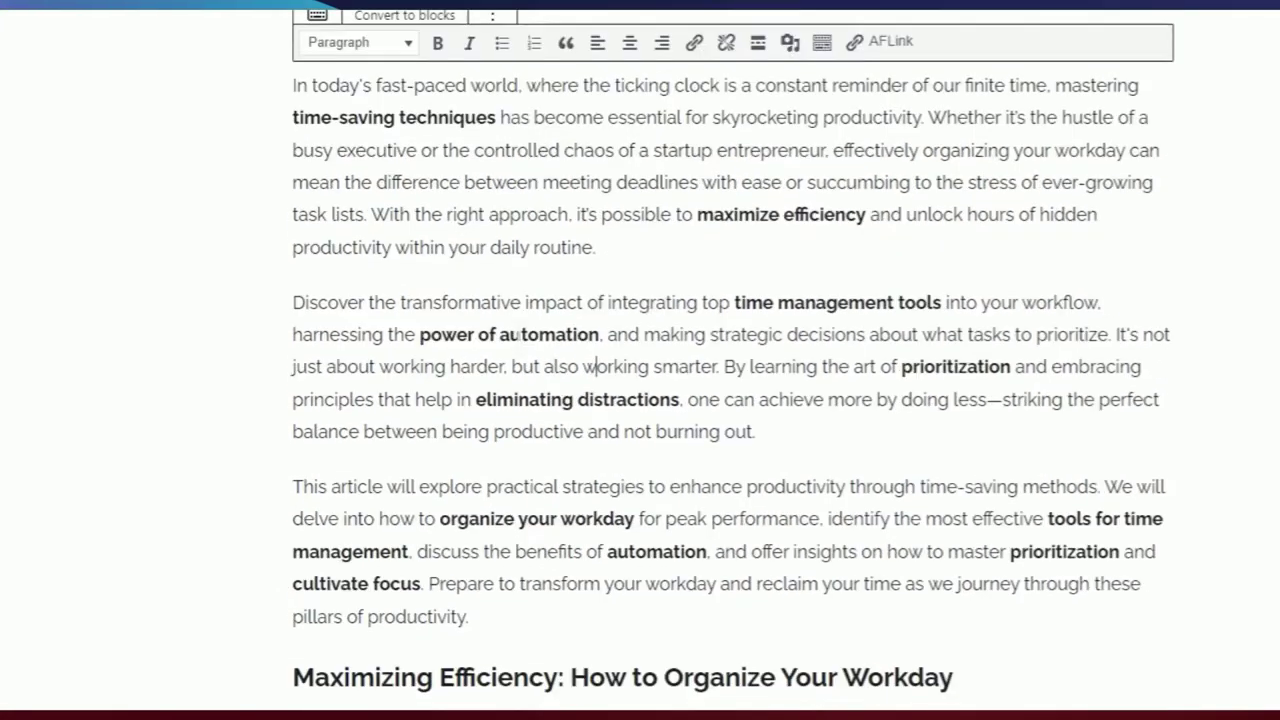
scroll(517, 335, down, 2)
drag(416, 341, 588, 341)
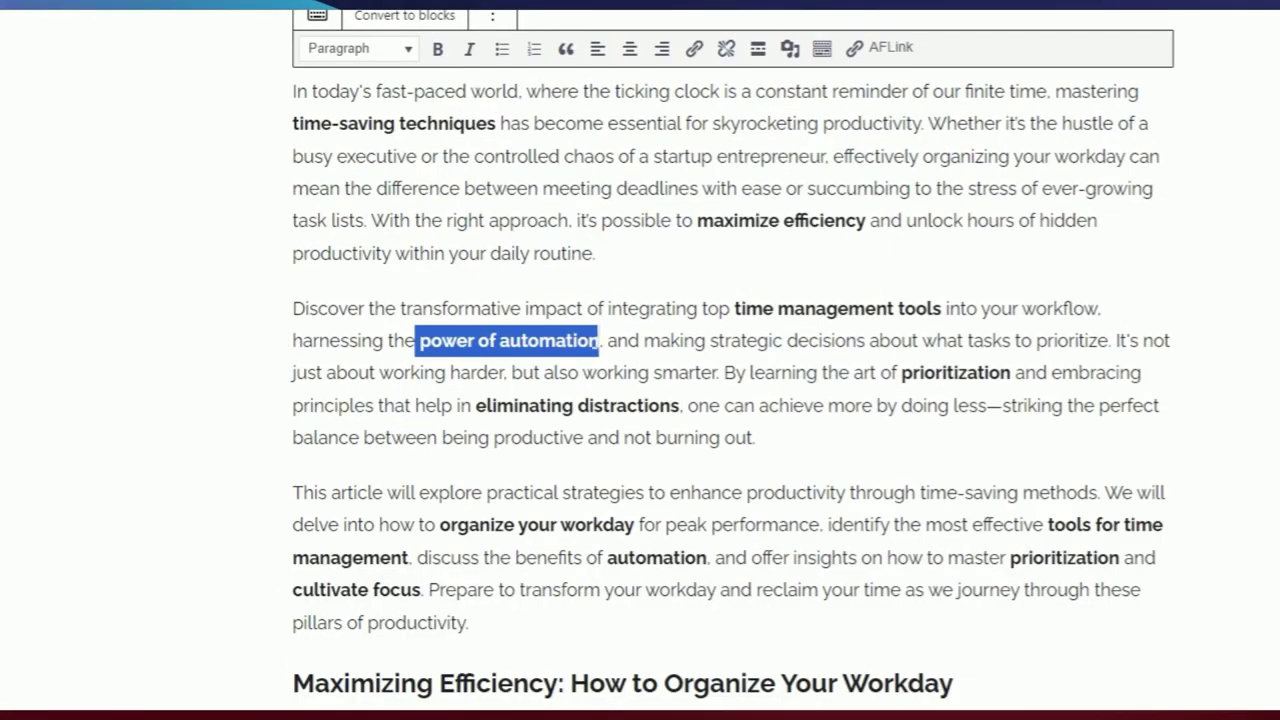
scroll(600, 341, down, 4)
drag(375, 284, 780, 284)
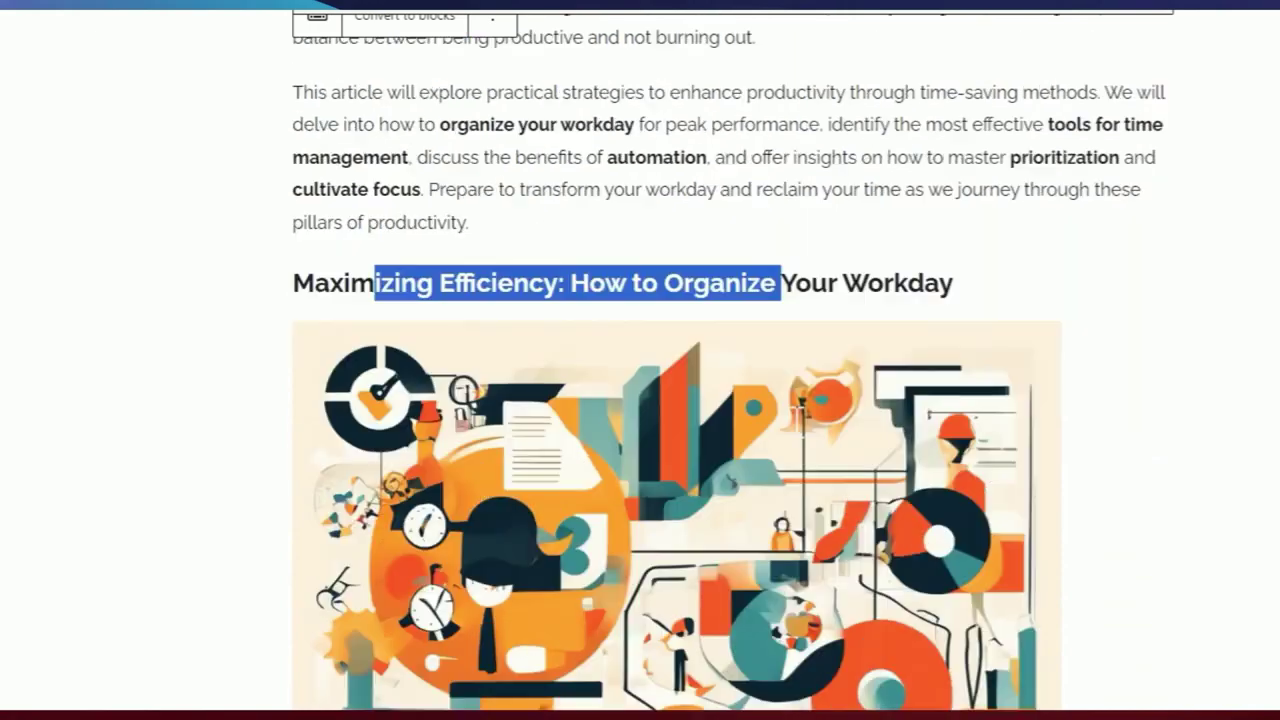
- Examine the illustration placed under the heading "Maximizing Efficiency: How to Organize Your Workday"
scroll(750, 390, up, 2)
scroll(560, 488, down, 5)
click(560, 460)
scroll(560, 460, down, 4)
scroll(640, 360, up, 4)
scroll(640, 360, down, 1)
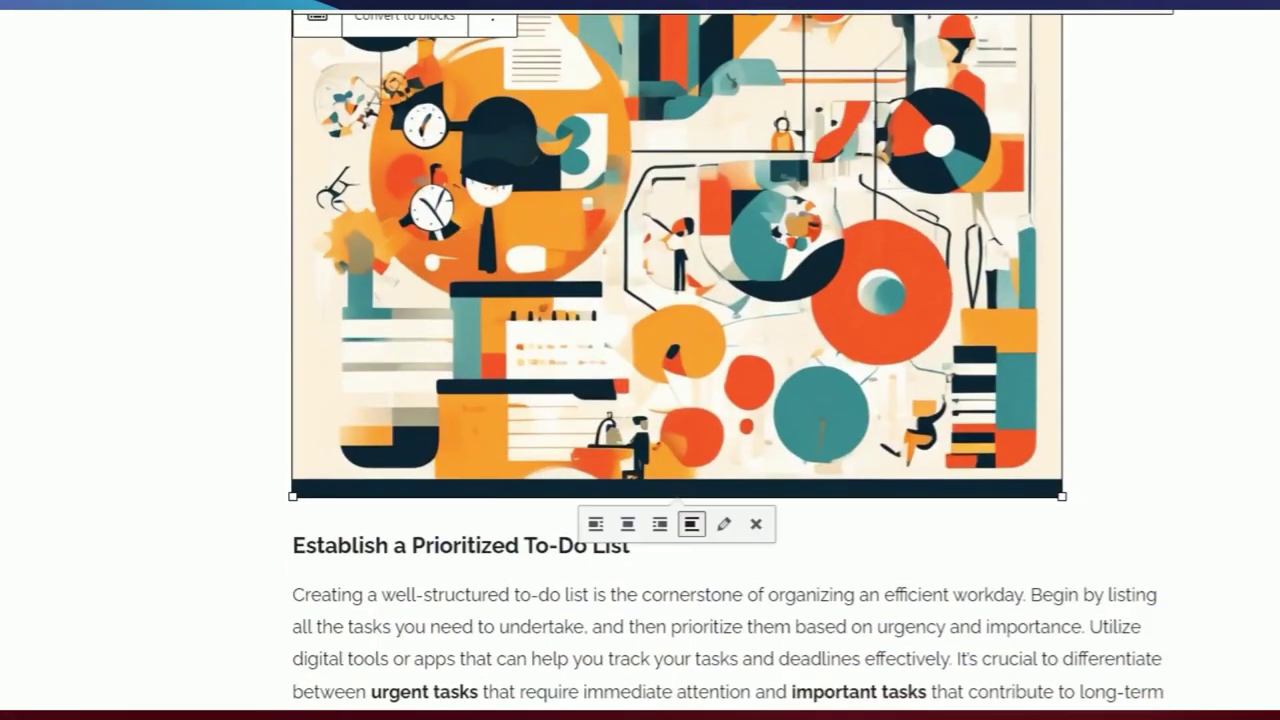
scroll(640, 360, up, 3)
scroll(640, 360, down, 2)
- Read through the remaining sections of the Time-Saving Techniques article down to its Summing up section
scroll(857, 414, down, 15)
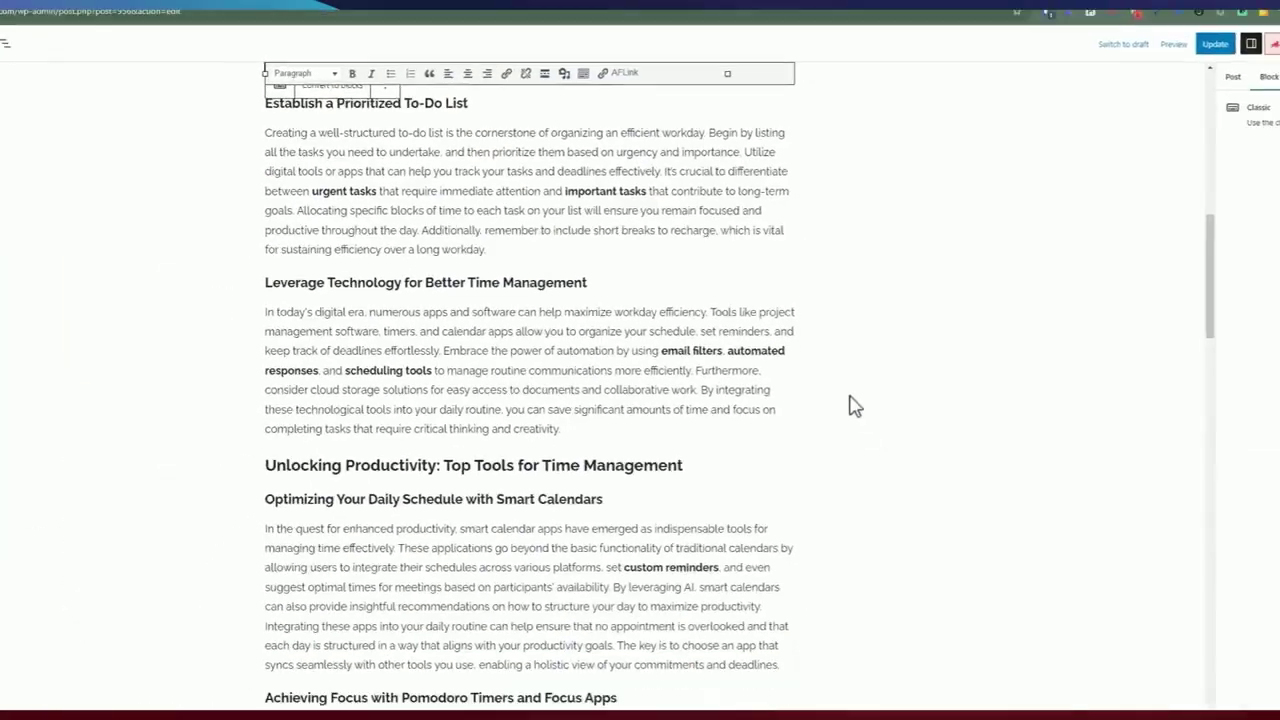
scroll(560, 400, down, 12)
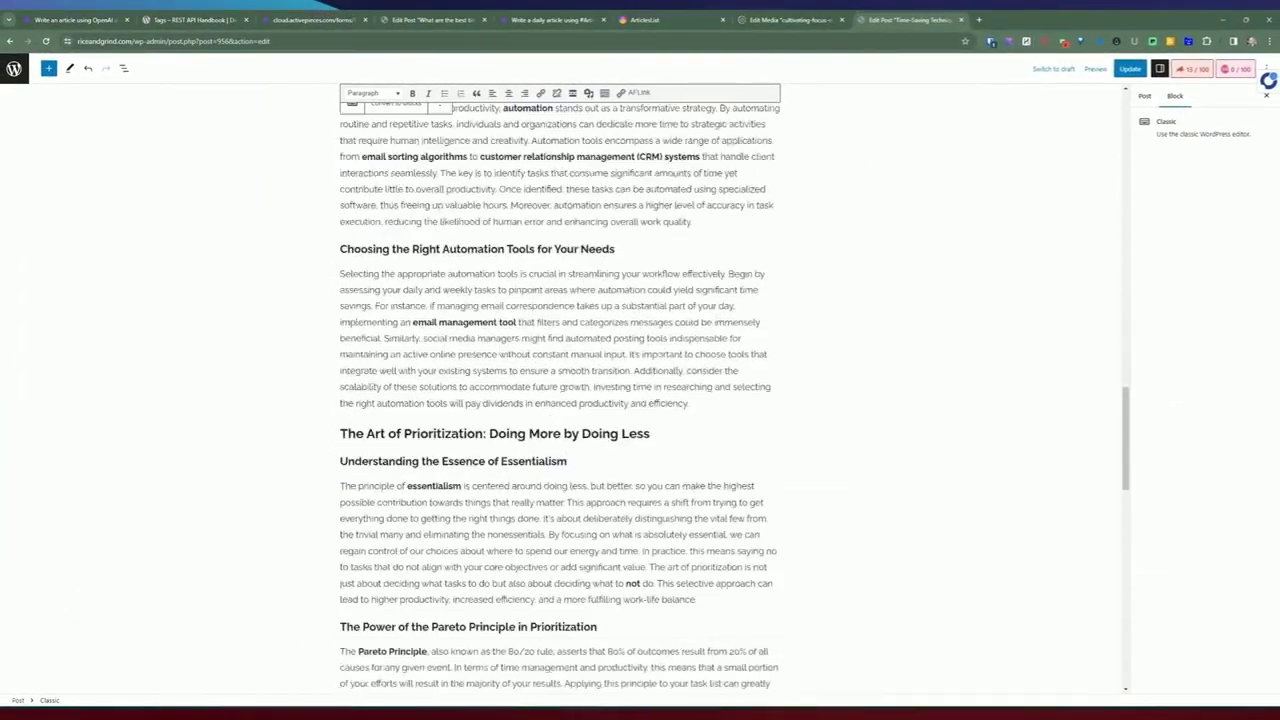
scroll(560, 400, down, 8)
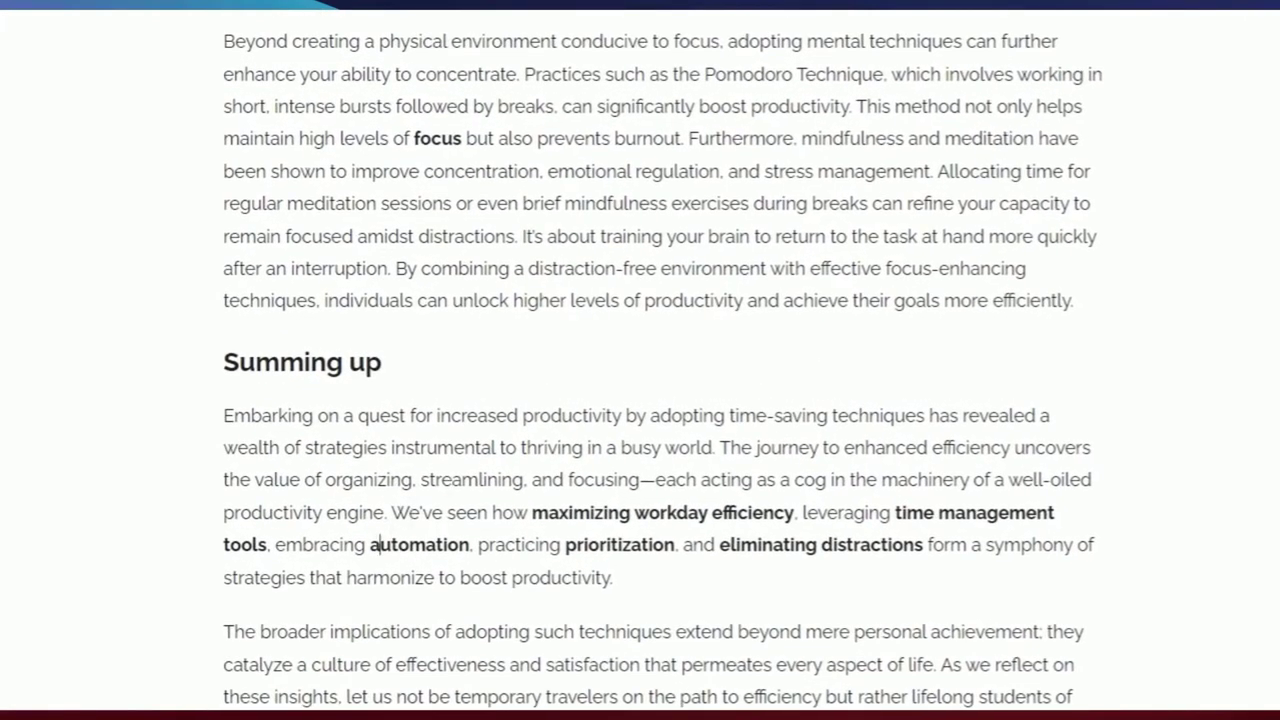
- Show the Time-Saving Techniques post's settings and look over its categories, tags and featured image
click(1006, 184)
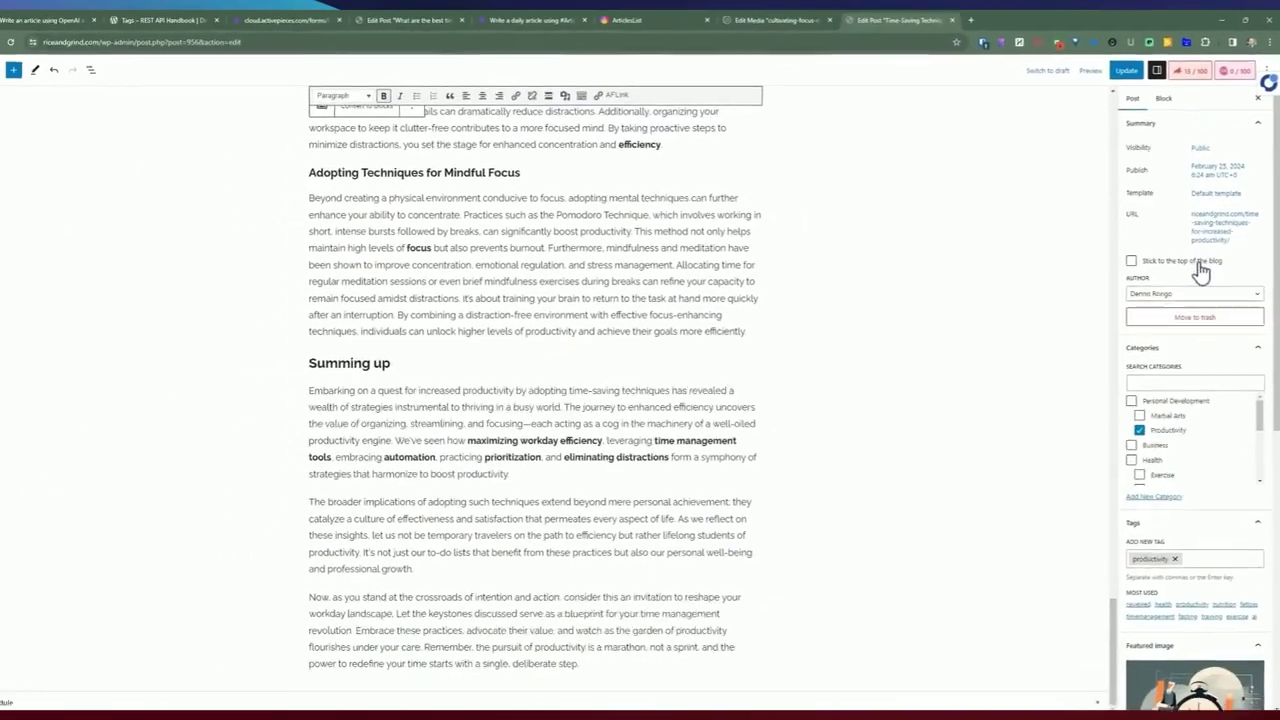
scroll(1122, 600, down, 1)
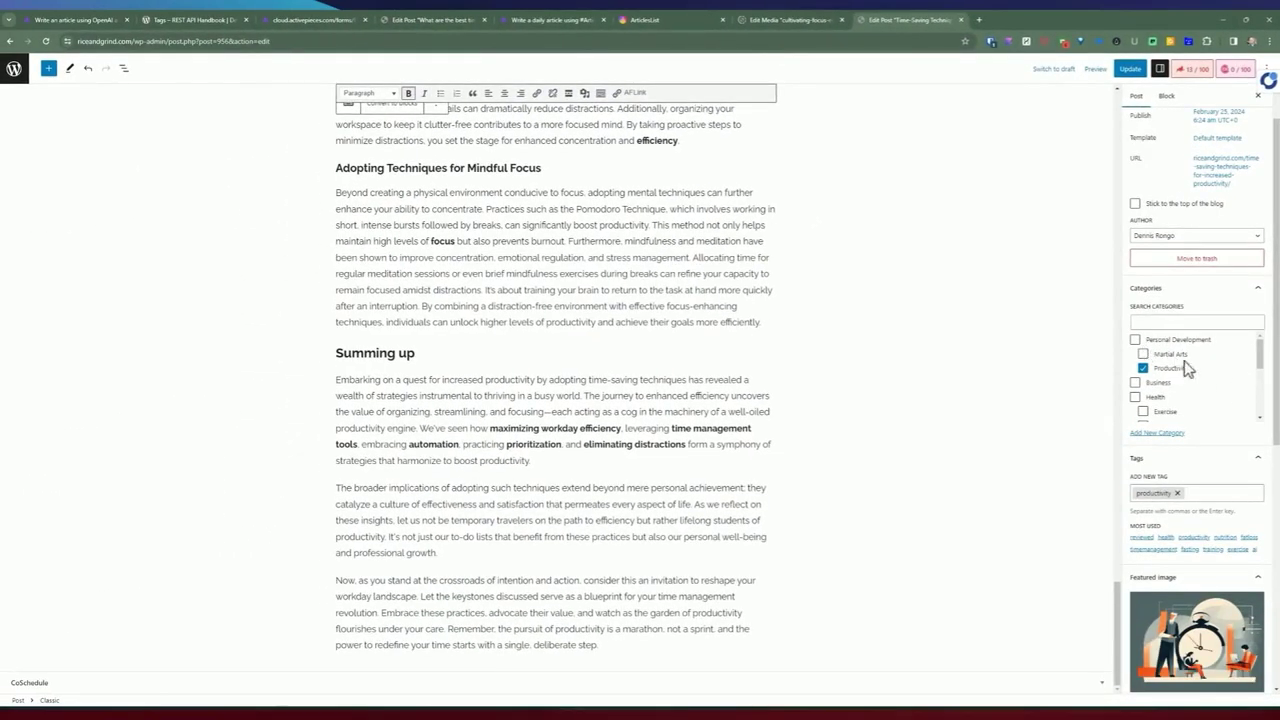
scroll(1163, 360, down, 3)
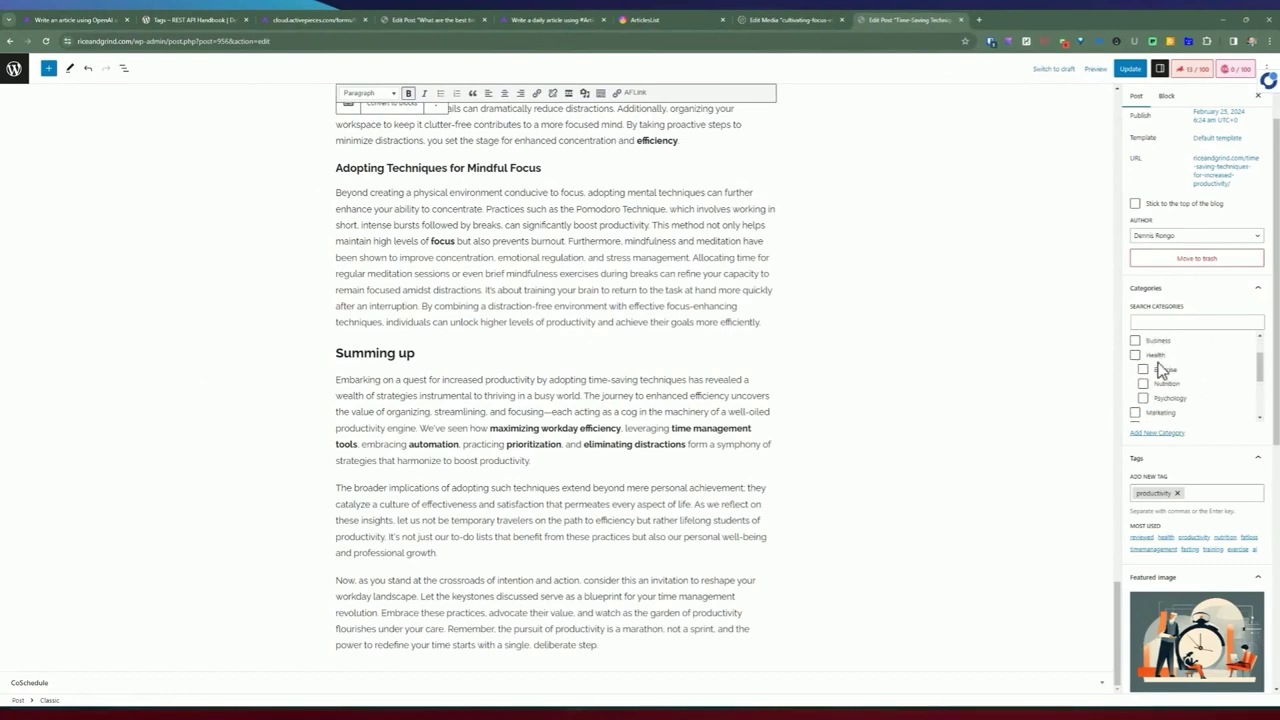
scroll(1196, 400, down, 1)
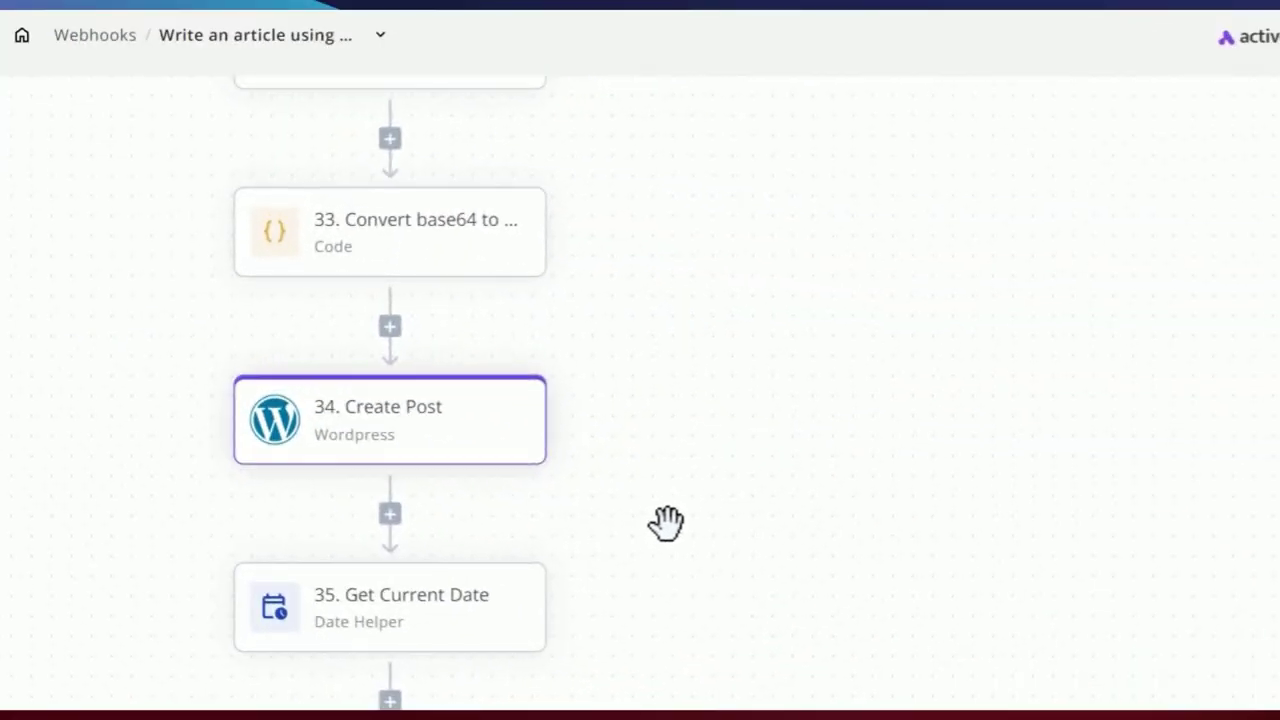
- Return to the Activepieces flow and open step 35, Get Current Date, to review its time format, time zone and sample output
scroll(663, 523, down, 2)
scroll(815, 525, down, 2)
scroll(815, 525, up, 3)
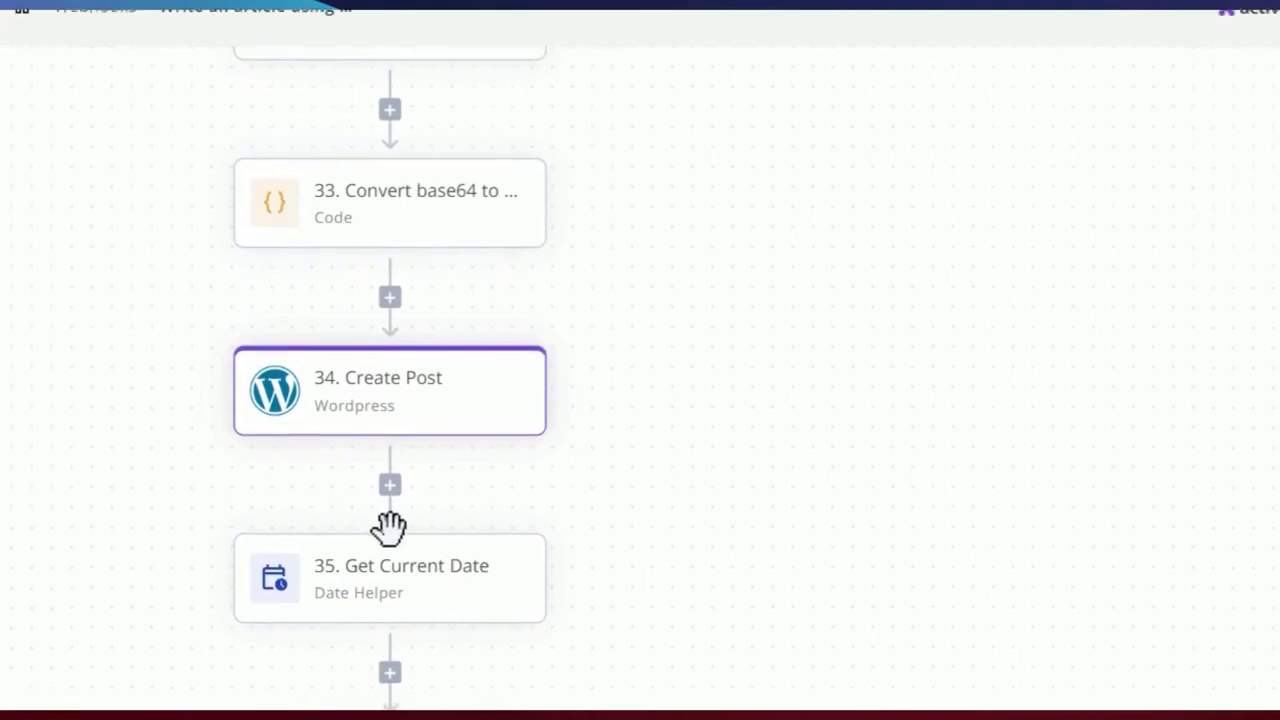
scroll(389, 528, down, 2)
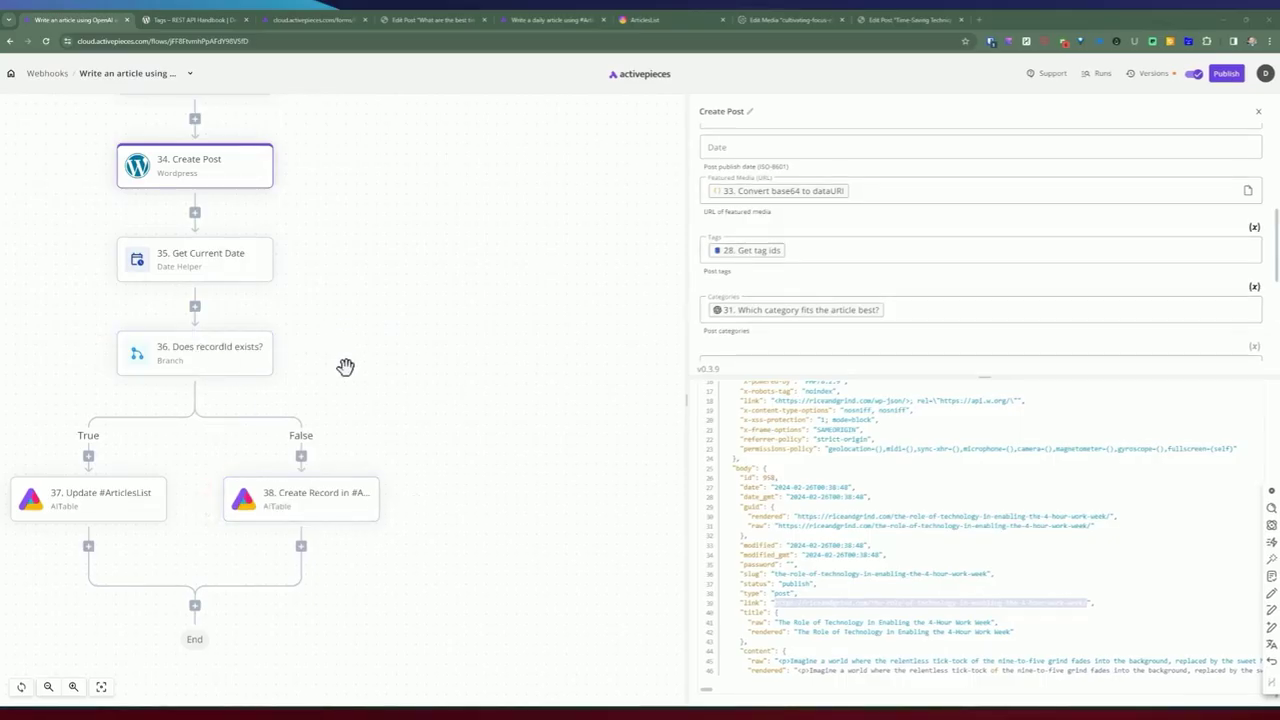
scroll(350, 380, up, 1)
click(172, 324)
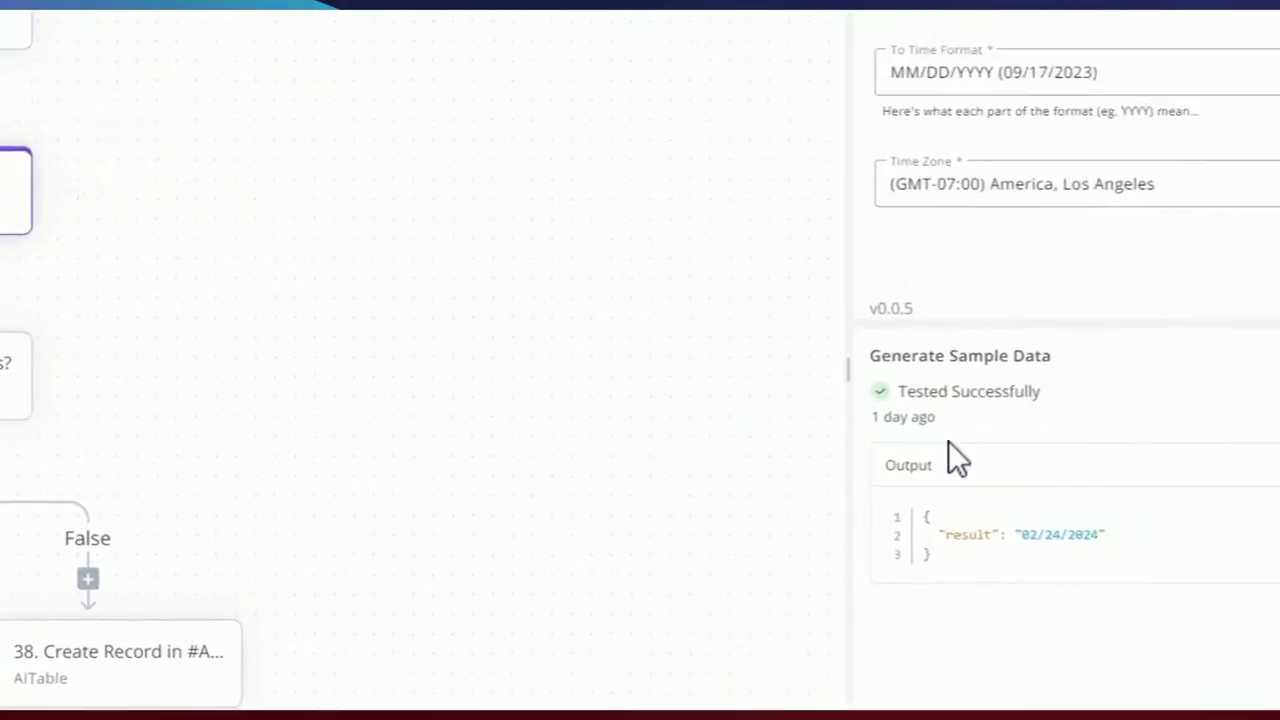
drag(868, 190, 798, 189)
mouse_move(815, 400)
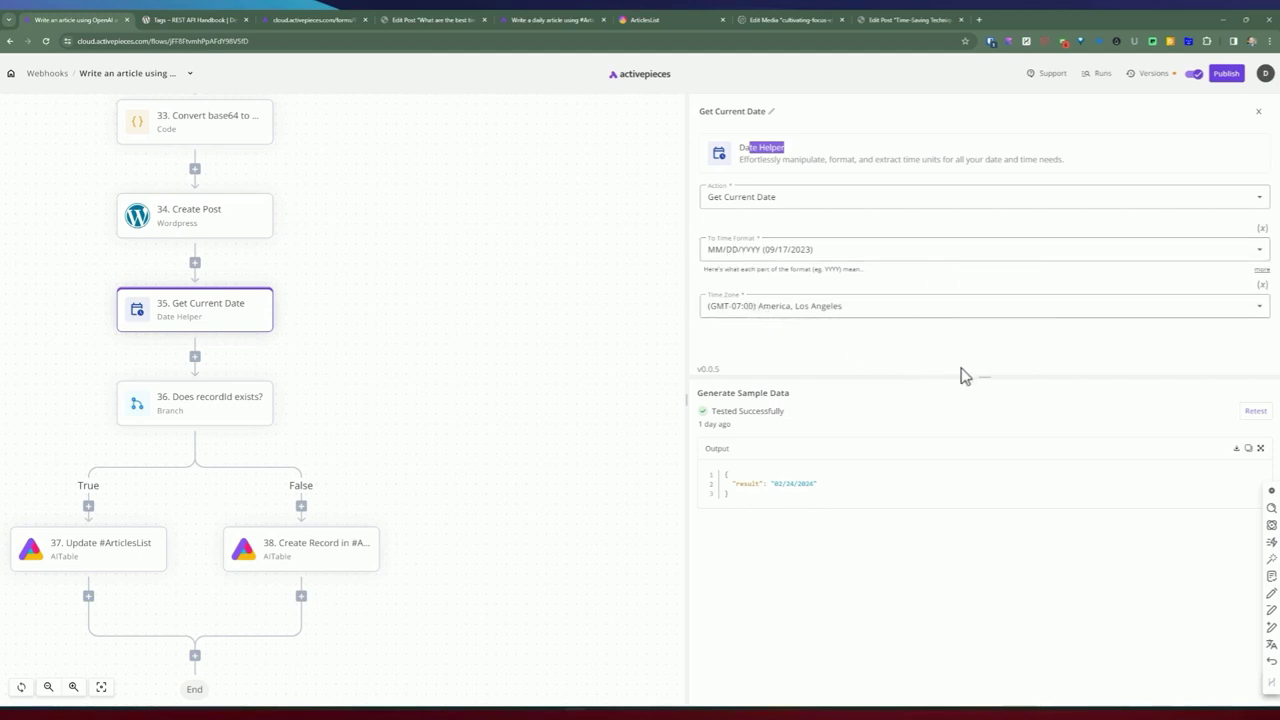
- Open step 36, the "Does recordId exists?" branch, to review its condition
click(213, 420)
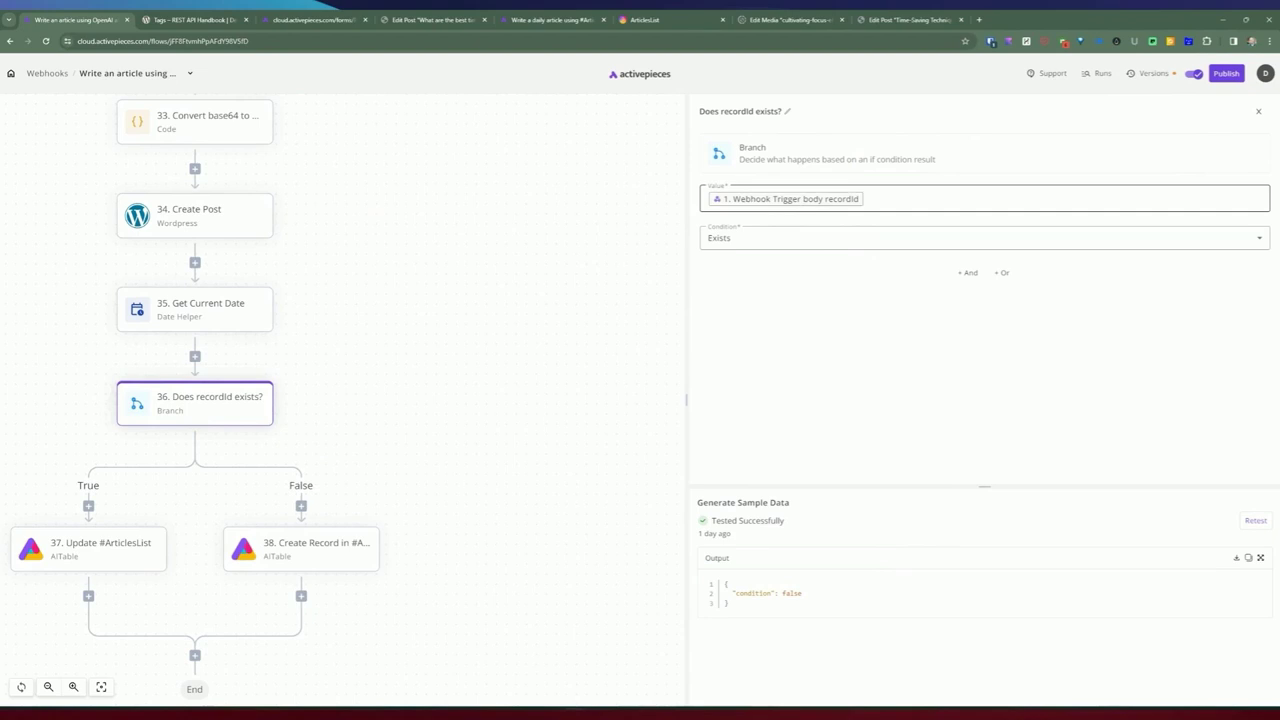
- Enlarge the sample data area, look at step 38 on the False path, and return to the step 36 branch condition
drag(985, 487, 985, 421)
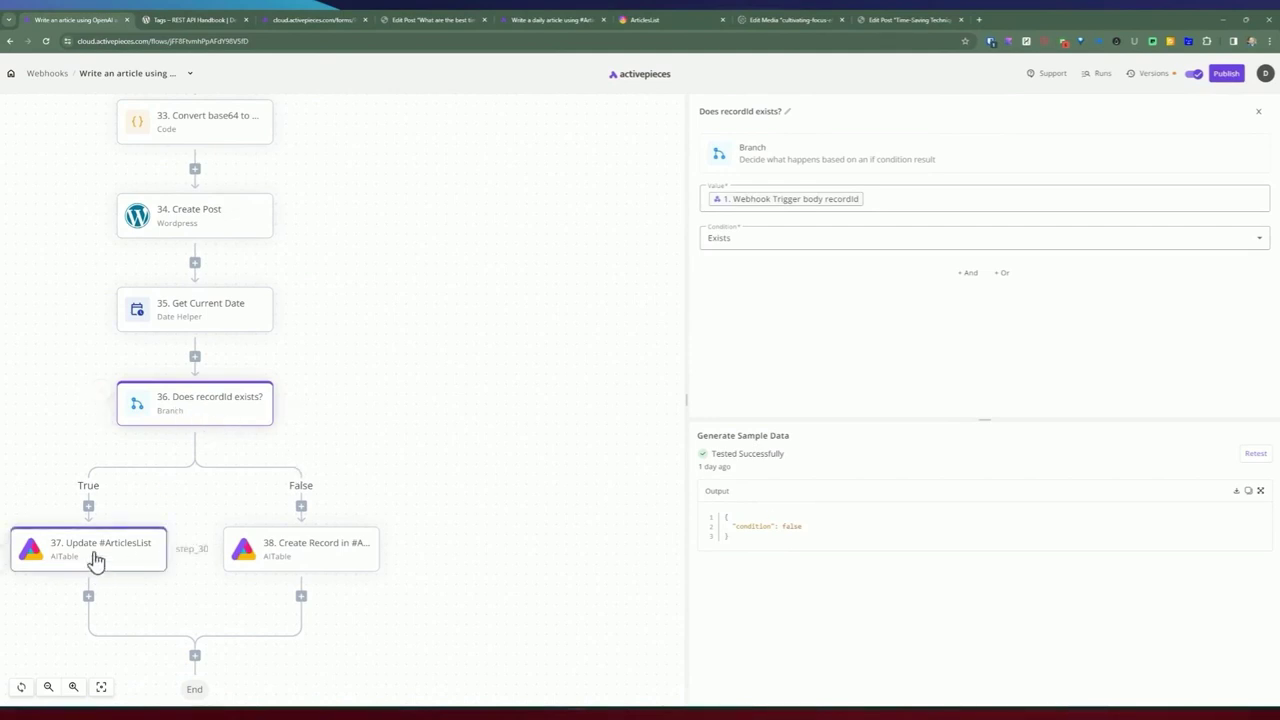
click(306, 552)
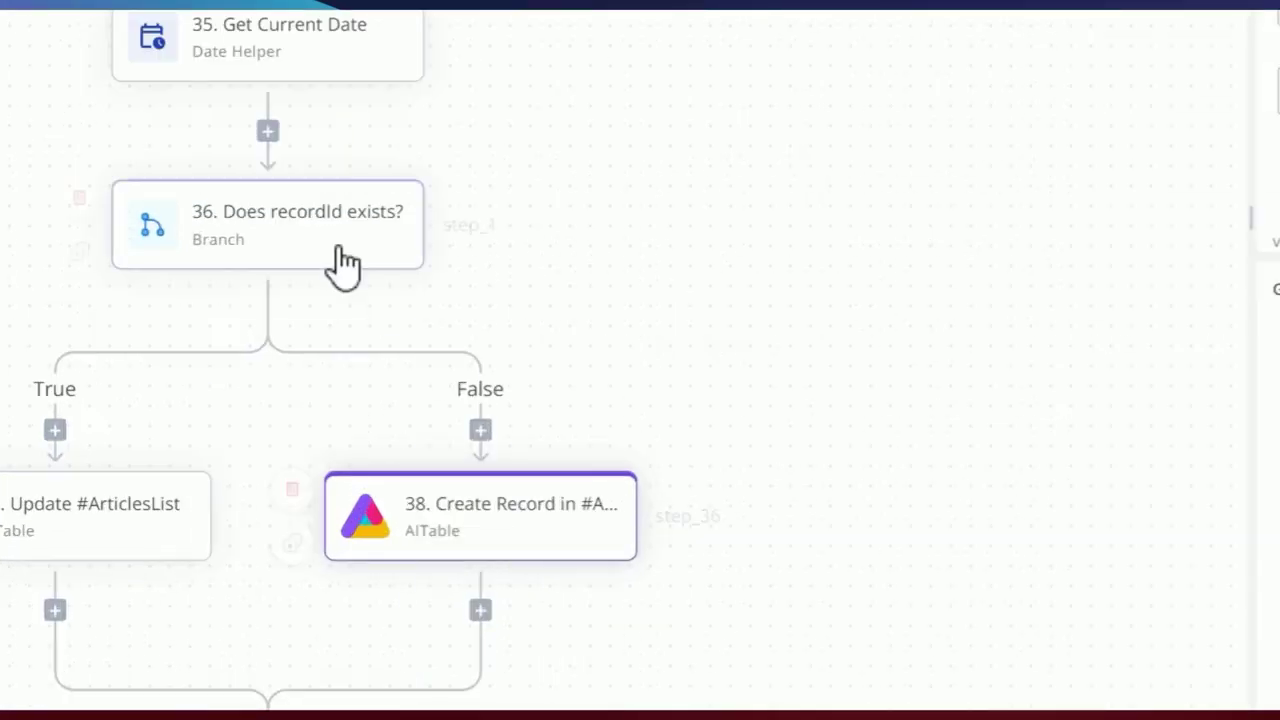
click(338, 260)
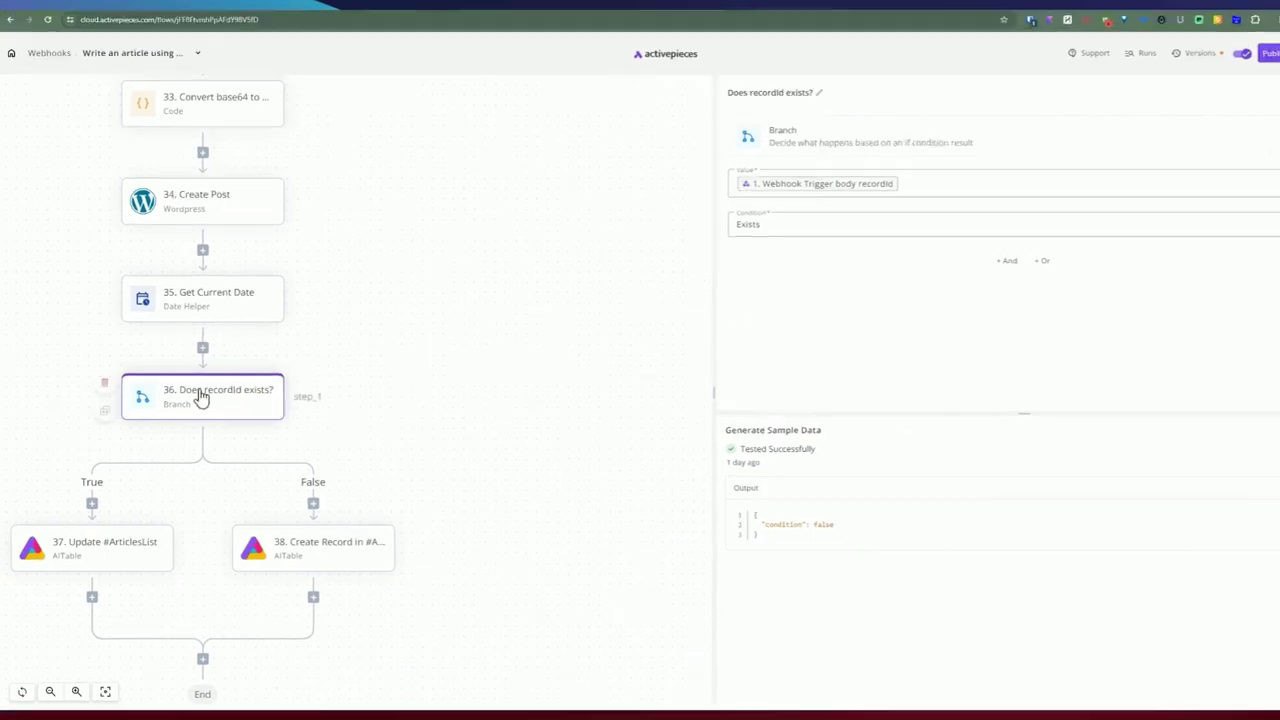
- Open step 37, Update #ArticlesList, and review its field mappings from Record ID through Blog and PublishedDate
click(96, 557)
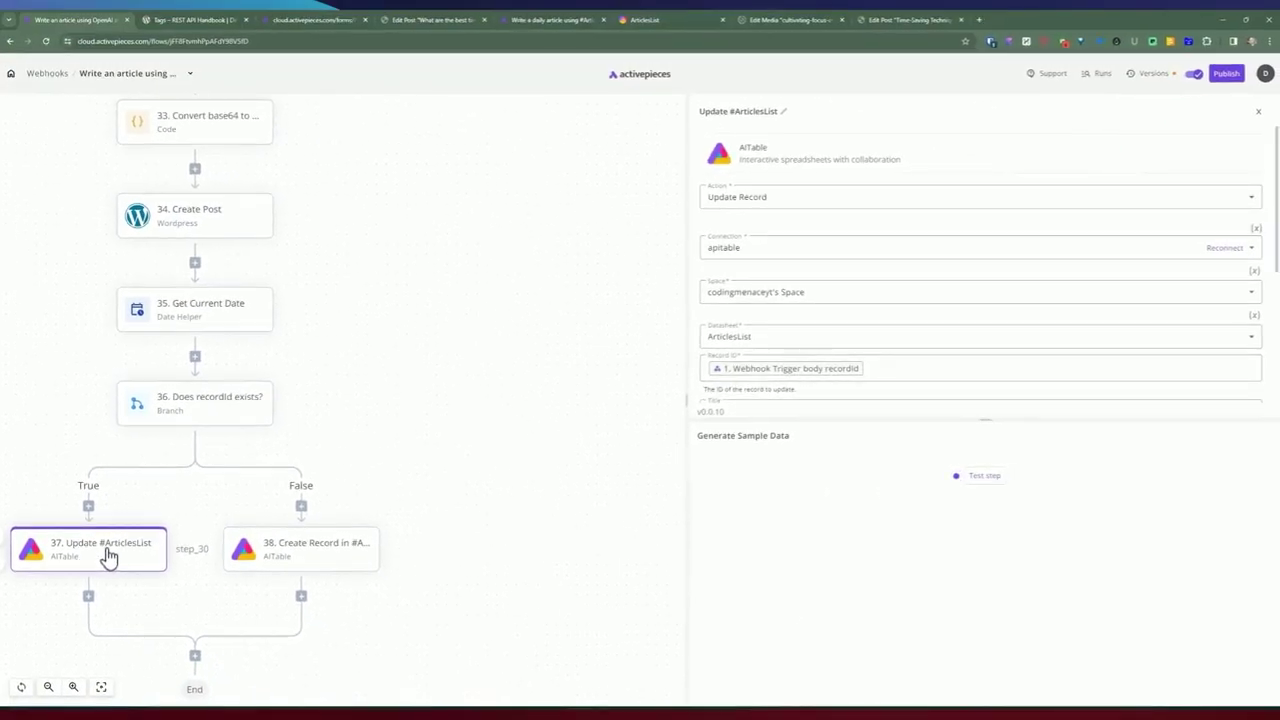
scroll(780, 305, down, 3)
scroll(980, 265, down, 1)
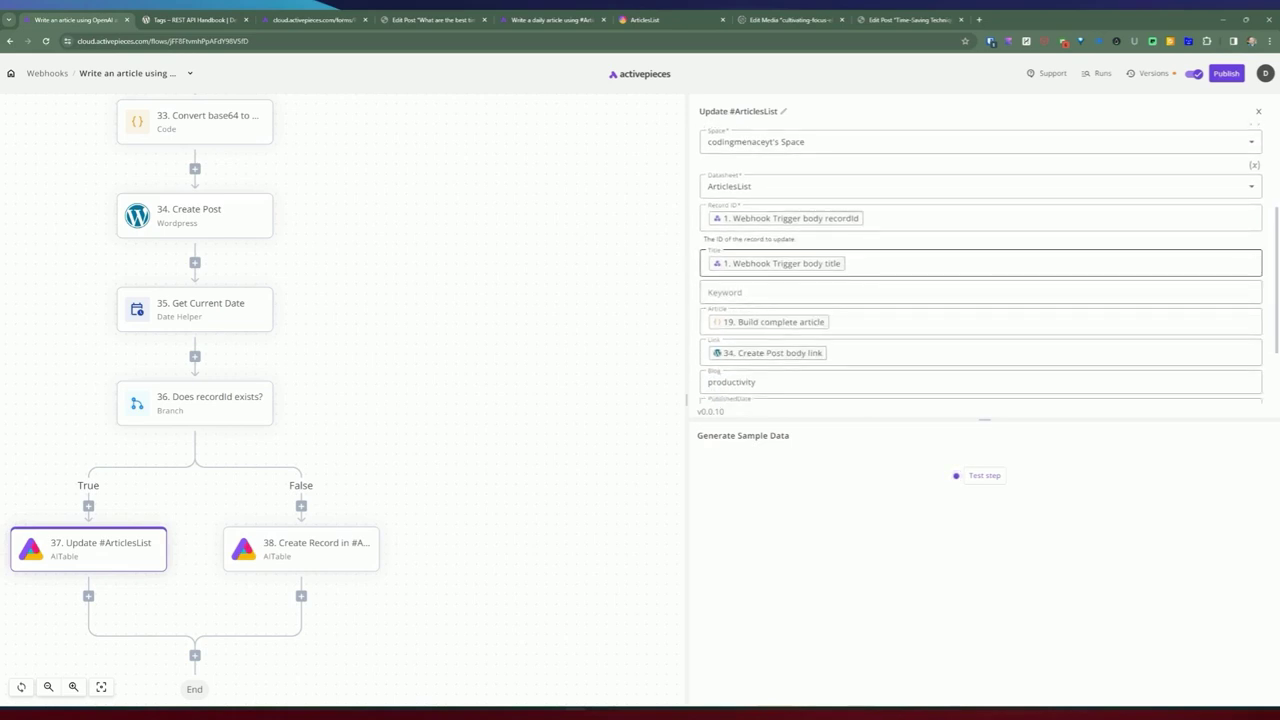
scroll(838, 272, down, 2)
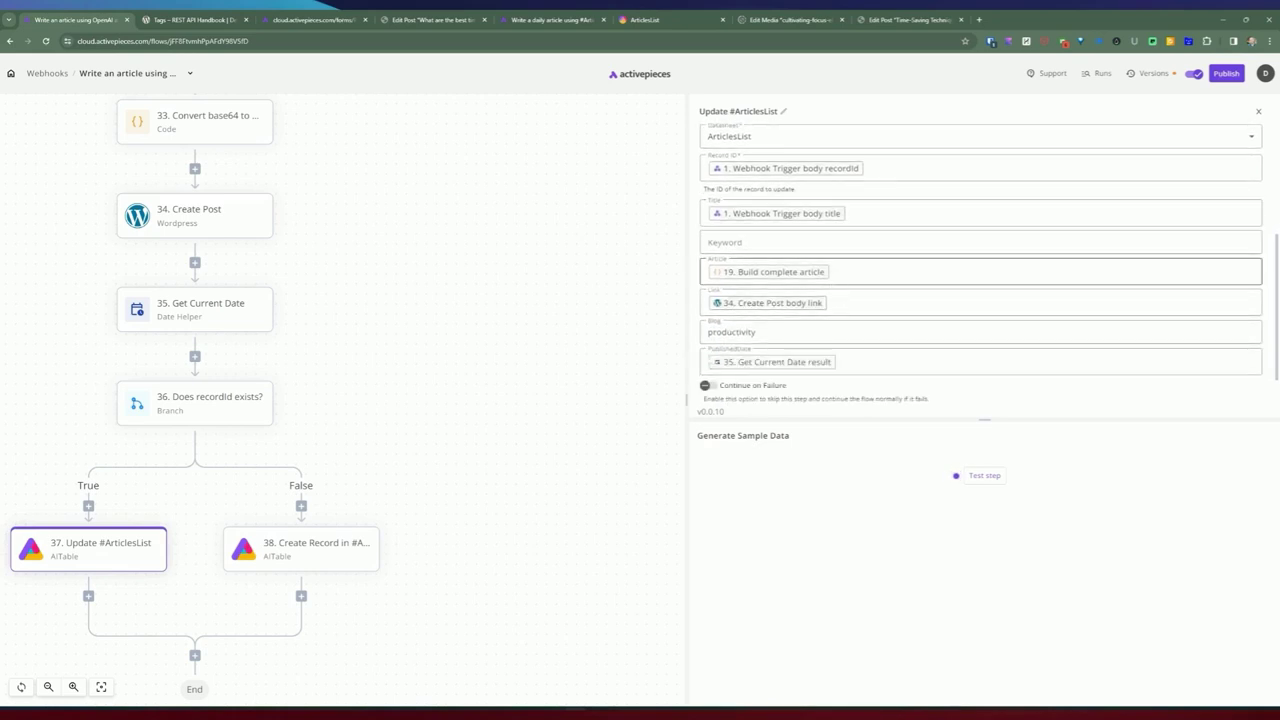
scroll(808, 297, down, 1)
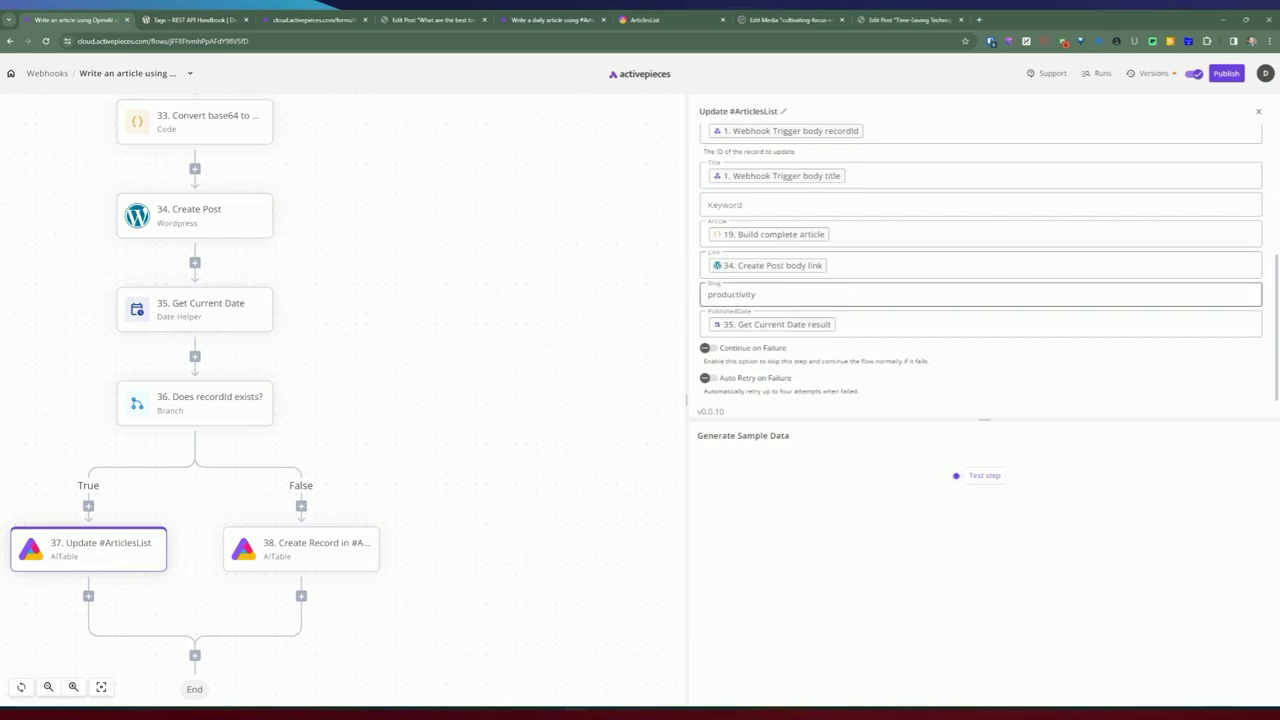
double_click(699, 294)
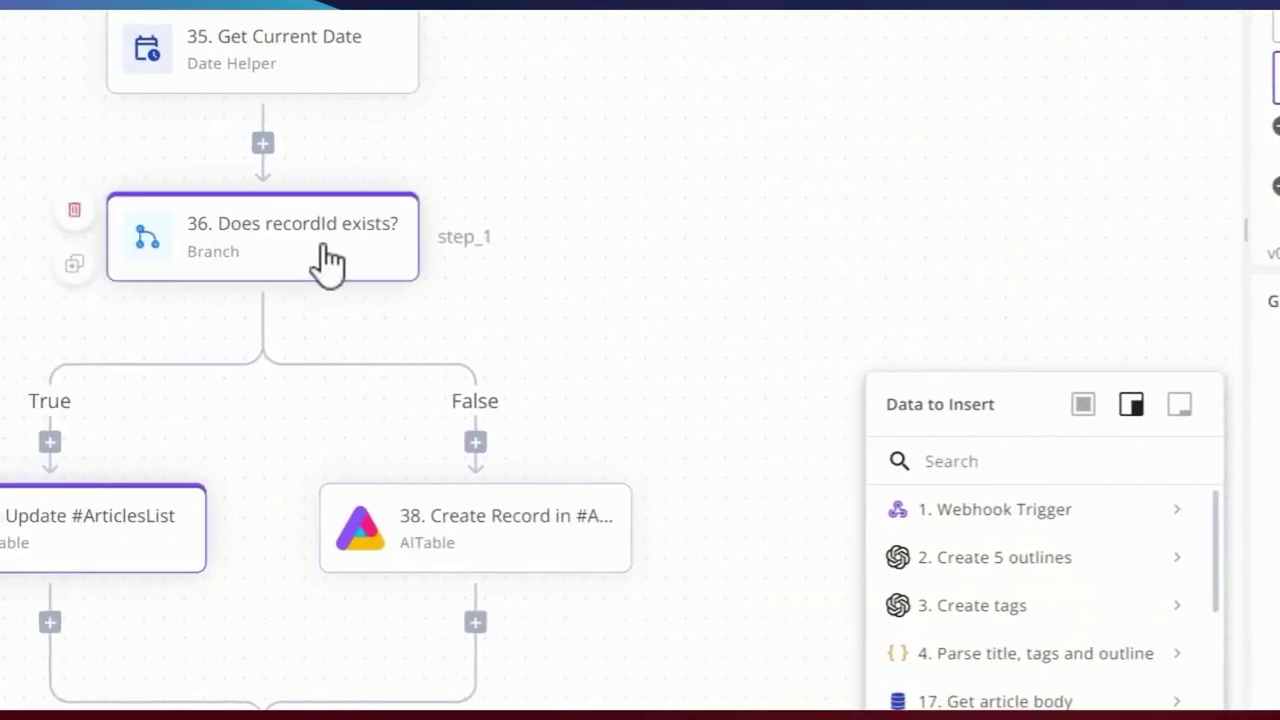
- Open step 38, the AITable Create Record step on the branch's False path, to review its settings
click(482, 531)
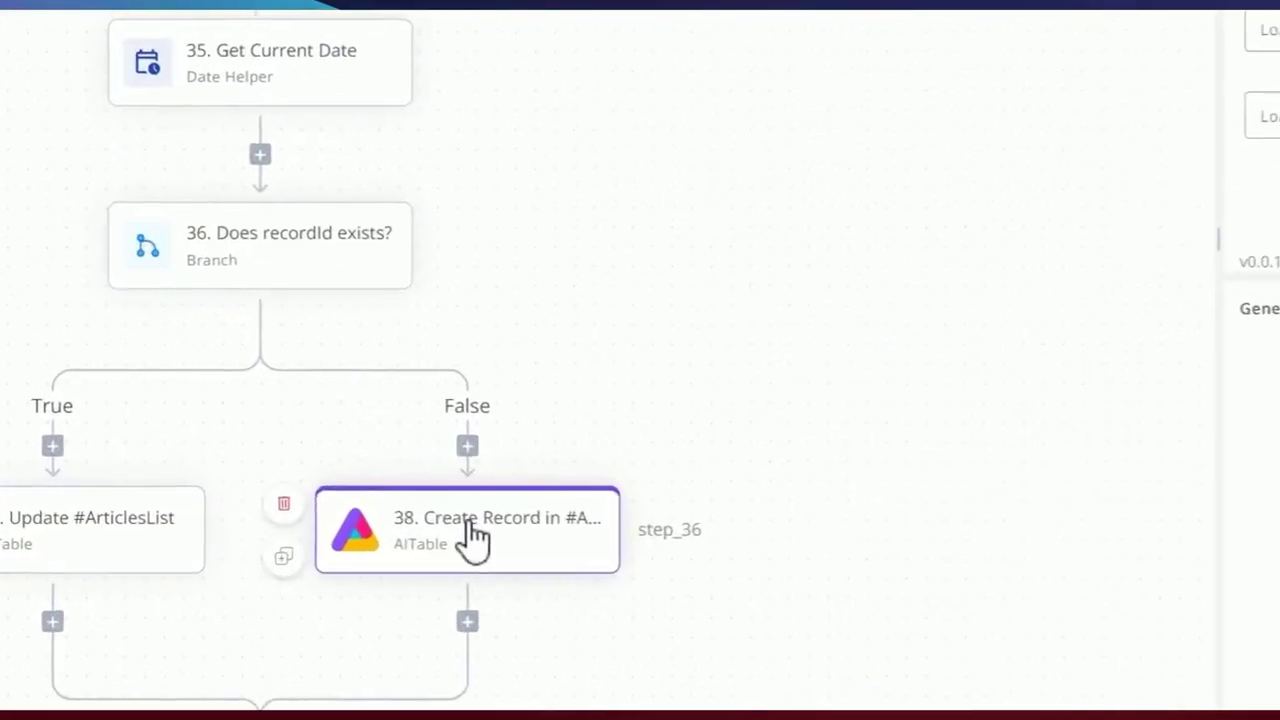